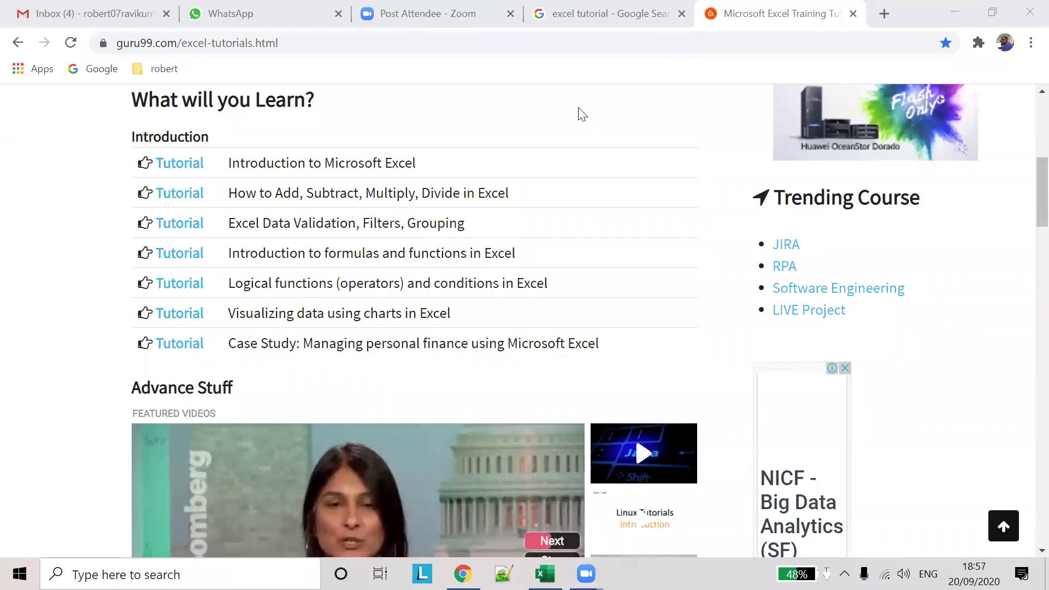
# - Open guru99's Introduction to Microsoft Excel tutorial from the Excel tutorials list
pyautogui.scroll(1, 582, 113)
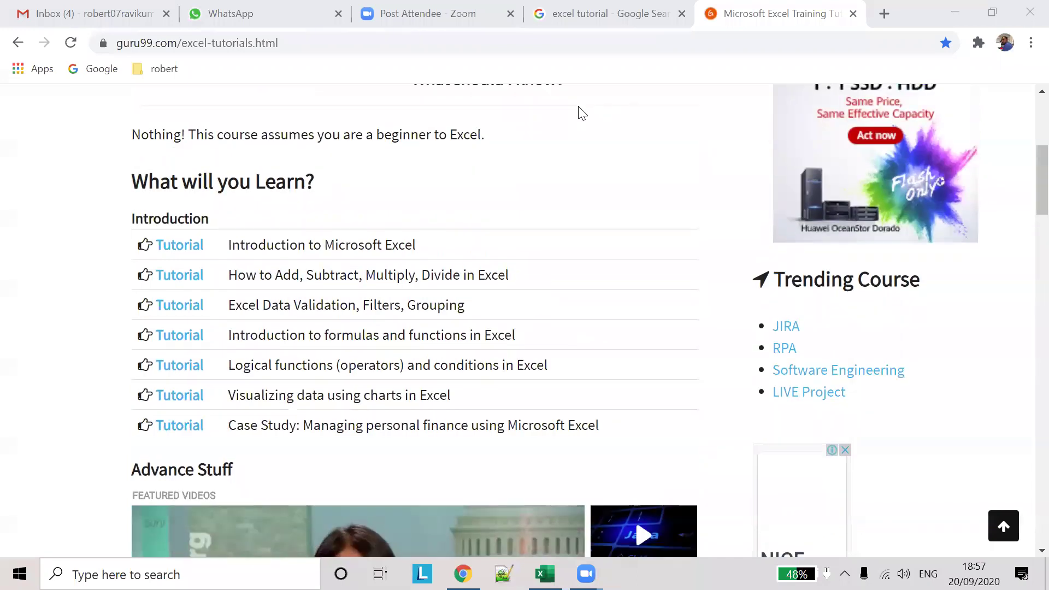
pyautogui.scroll(1, 582, 113)
pyautogui.scroll(2, 581, 113)
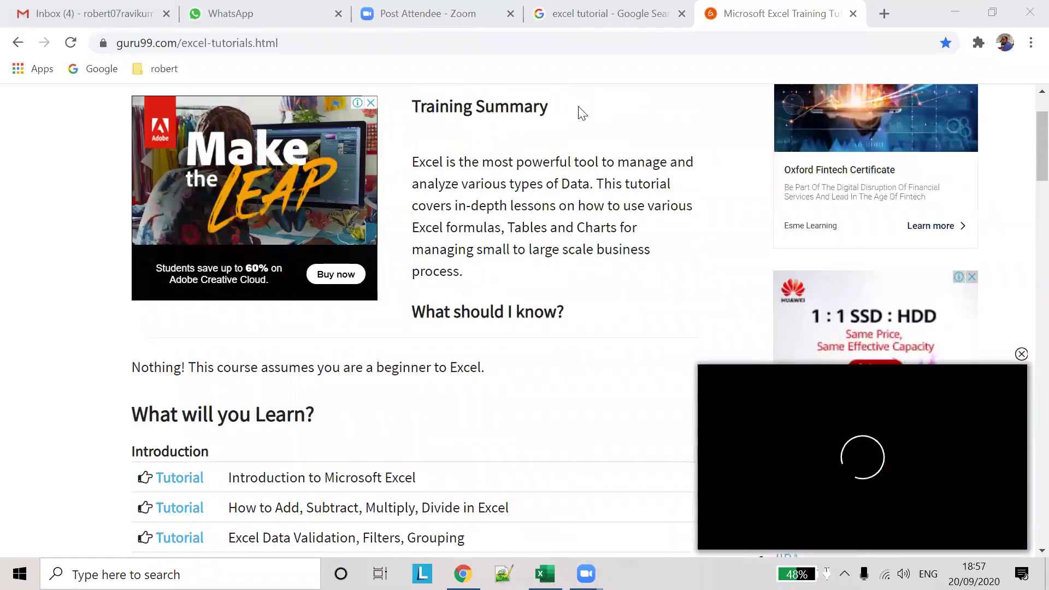
pyautogui.scroll(-2, 581, 110)
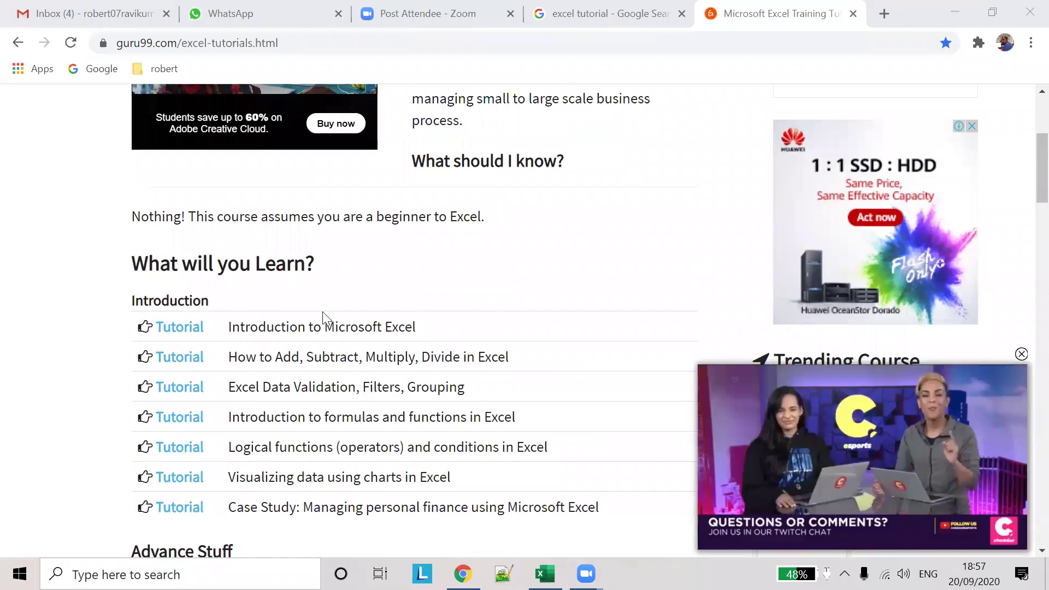
pyautogui.click(188, 333)
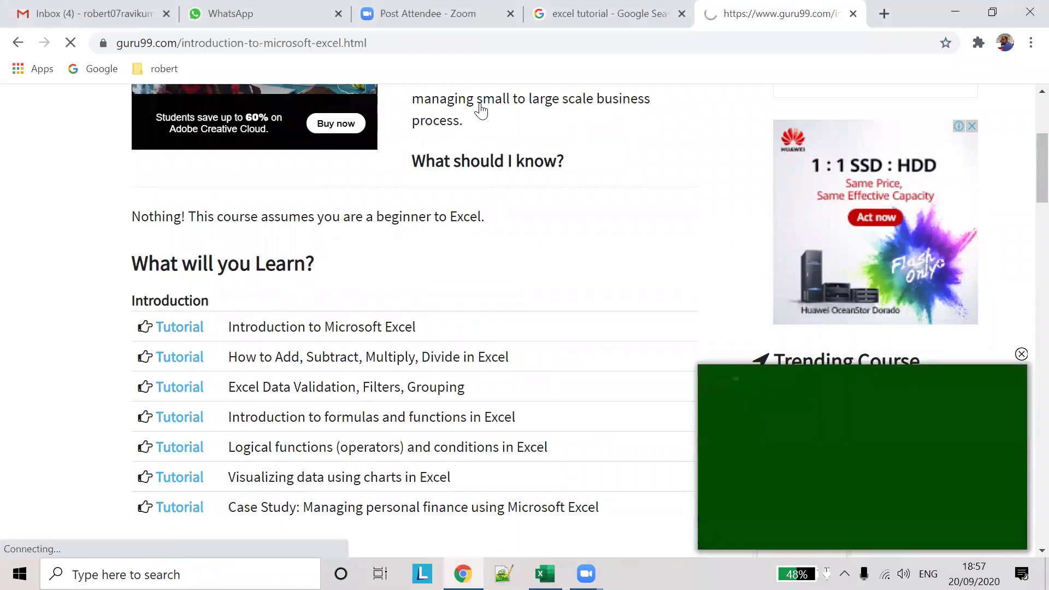
# - Read through the Excel 101 article and return to its top
pyautogui.scroll(-3, 518, 221)
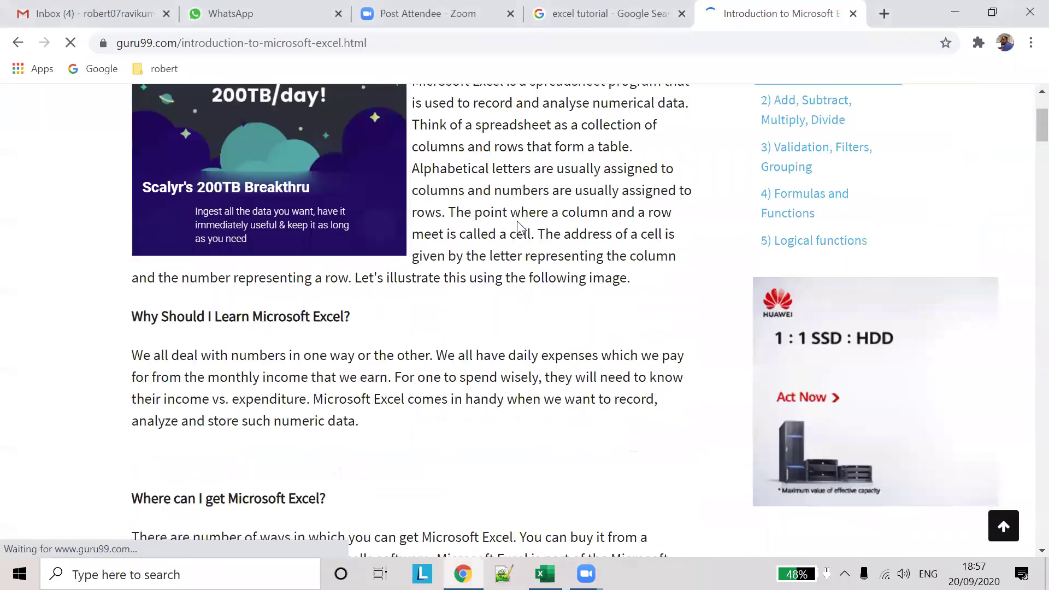
pyautogui.scroll(-3, 518, 222)
pyautogui.scroll(-2, 519, 222)
pyautogui.scroll(-3, 519, 224)
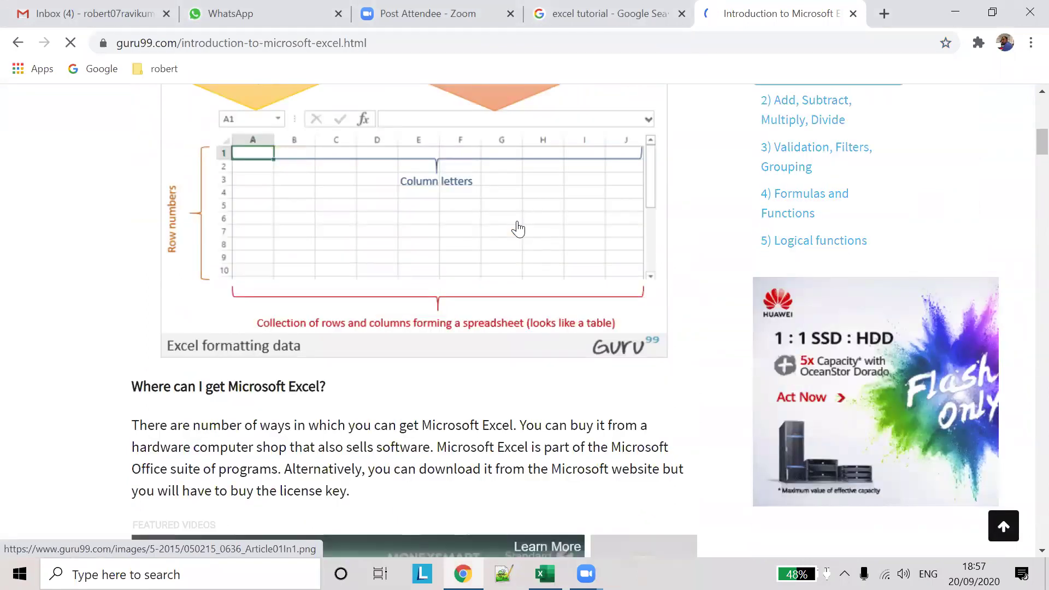
pyautogui.scroll(-5, 517, 223)
pyautogui.scroll(-5, 518, 222)
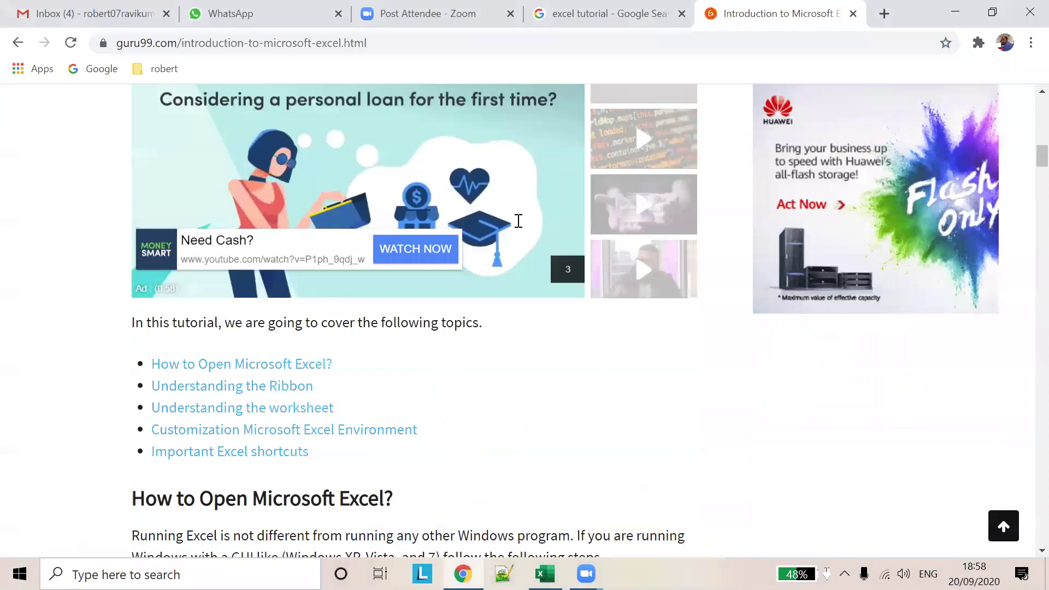
pyautogui.scroll(-5, 517, 222)
pyautogui.scroll(-2, 517, 222)
pyautogui.scroll(-8, 517, 222)
pyautogui.scroll(-9, 517, 222)
pyautogui.scroll(-4, 518, 222)
pyautogui.scroll(-7, 518, 221)
pyautogui.scroll(-6, 518, 221)
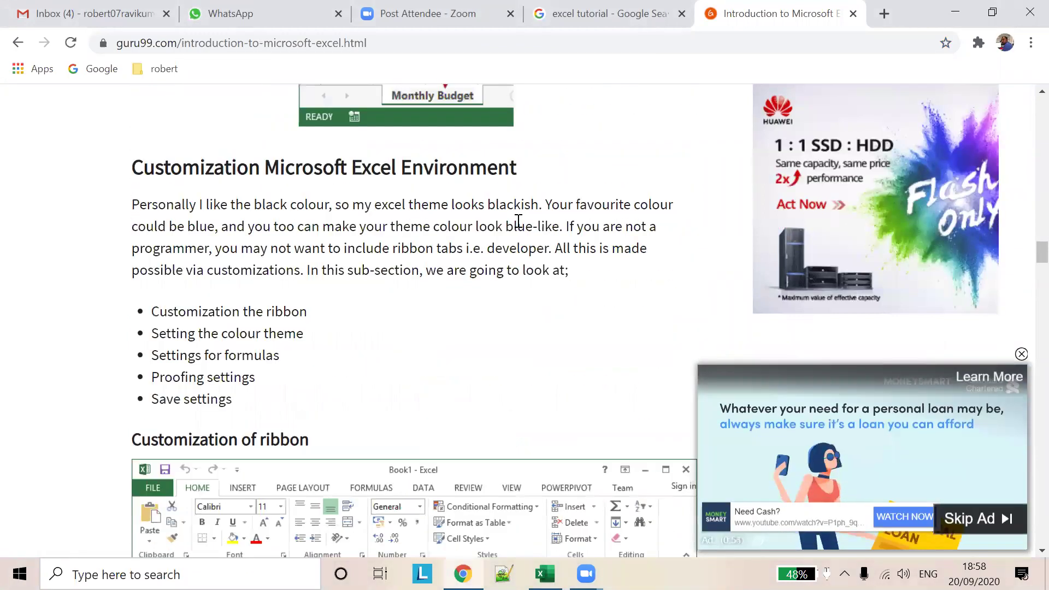
pyautogui.scroll(-5, 518, 221)
pyautogui.scroll(-4, 518, 221)
pyautogui.scroll(-2, 513, 241)
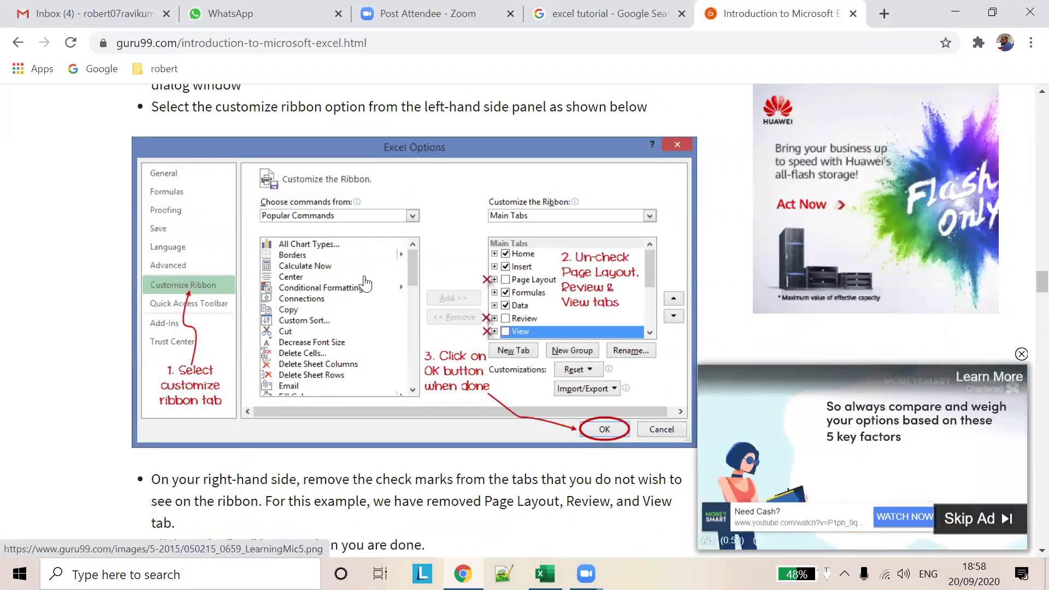
pyautogui.scroll(2, 495, 253)
pyautogui.scroll(10, 495, 253)
pyautogui.scroll(-7, 495, 253)
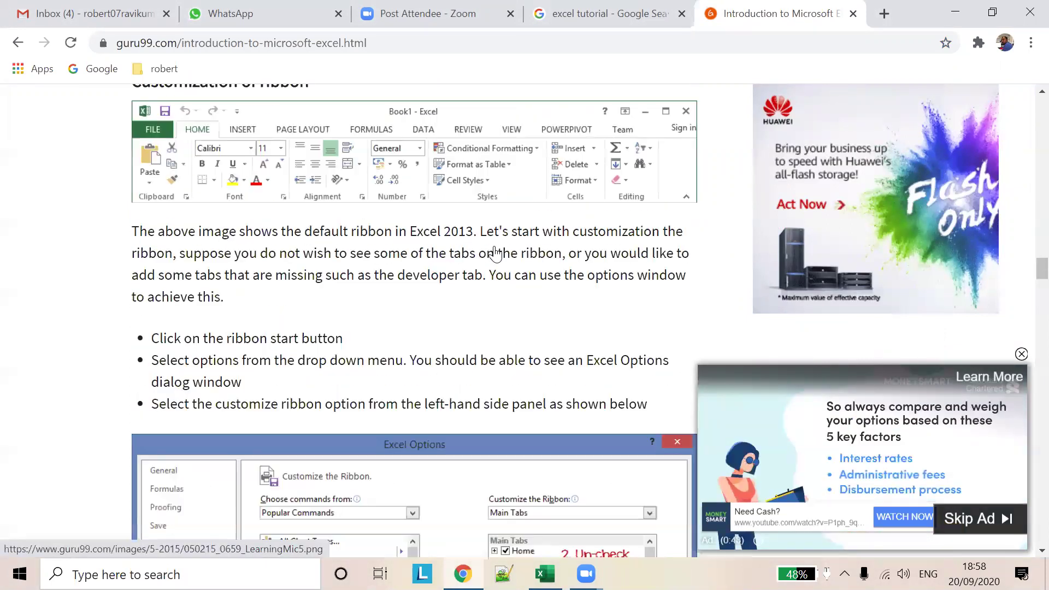
pyautogui.scroll(-5, 495, 253)
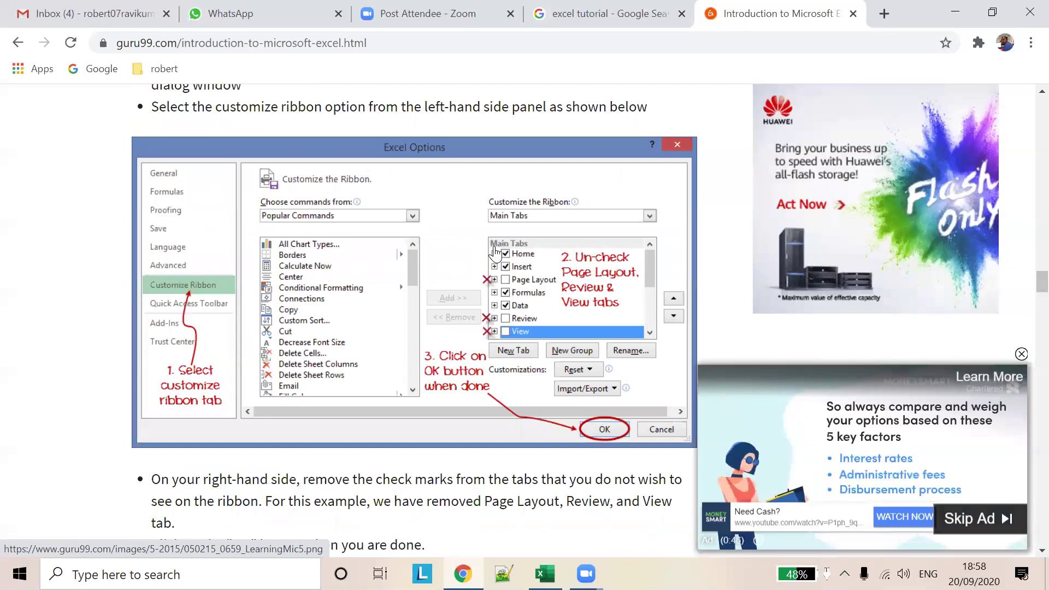
pyautogui.scroll(-3, 495, 253)
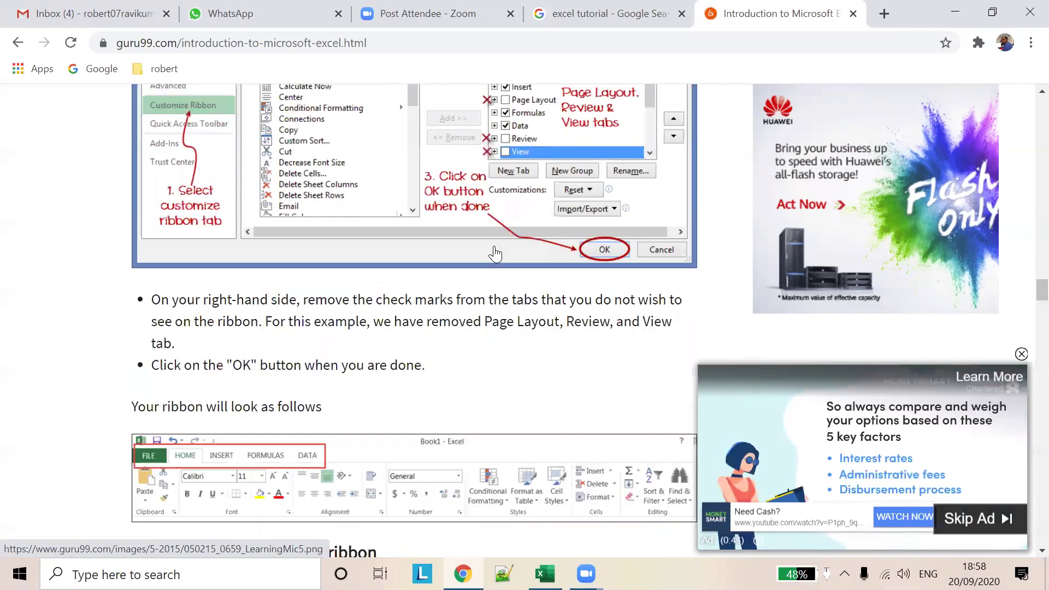
pyautogui.scroll(-3, 495, 253)
pyautogui.scroll(-10, 495, 253)
pyautogui.scroll(3, 496, 253)
pyautogui.scroll(3, 495, 253)
pyautogui.scroll(-7, 495, 253)
pyautogui.scroll(-7, 495, 253)
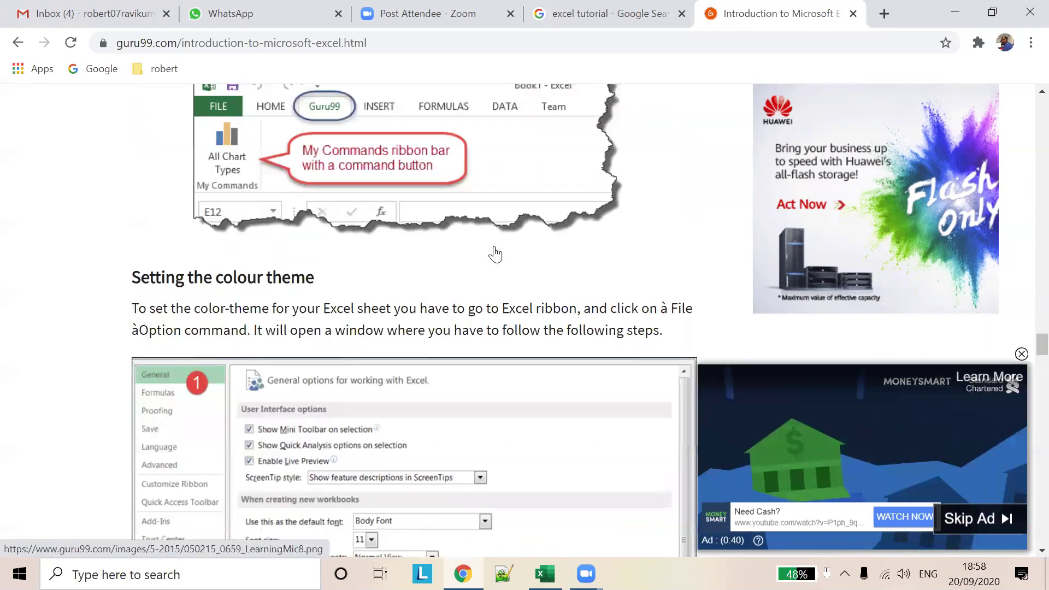
pyautogui.scroll(-3, 495, 253)
pyautogui.scroll(-10, 495, 253)
pyautogui.scroll(-9, 496, 253)
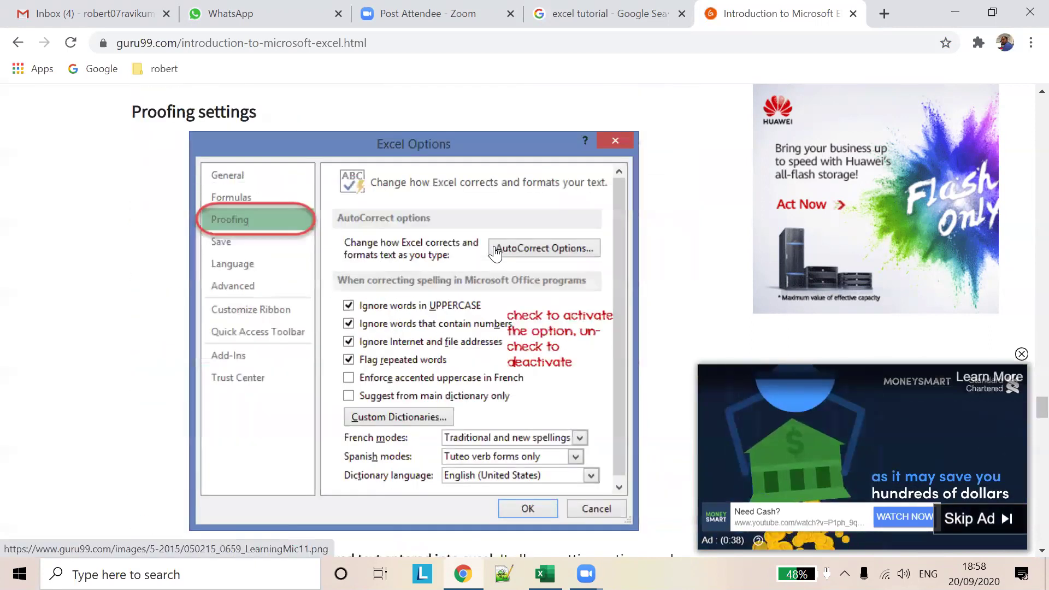
pyautogui.scroll(13, 495, 253)
pyautogui.scroll(2, 932, 375)
pyautogui.scroll(10, 1020, 273)
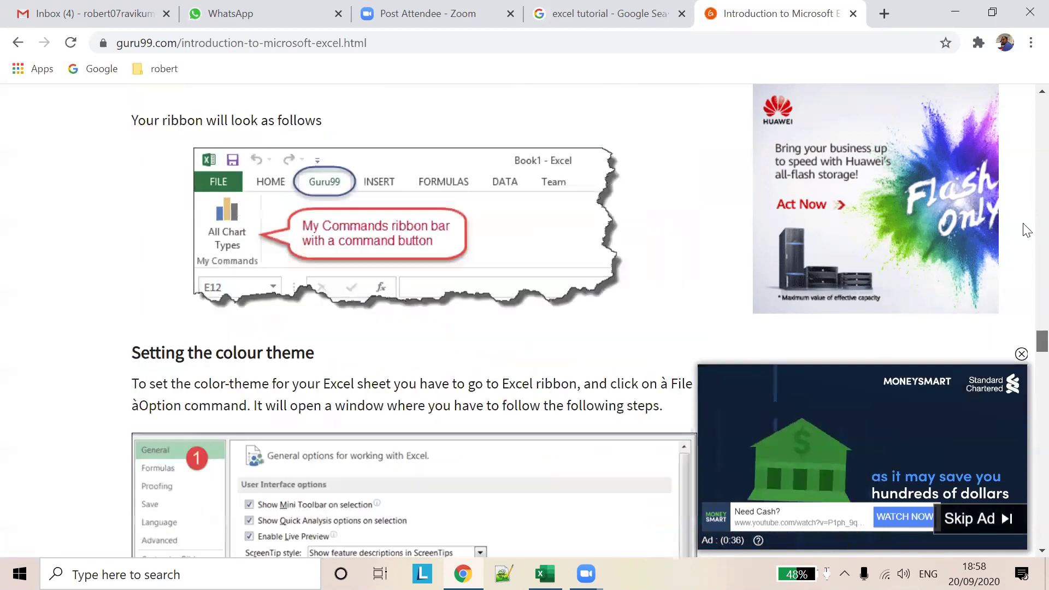
pyautogui.scroll(15, 1024, 164)
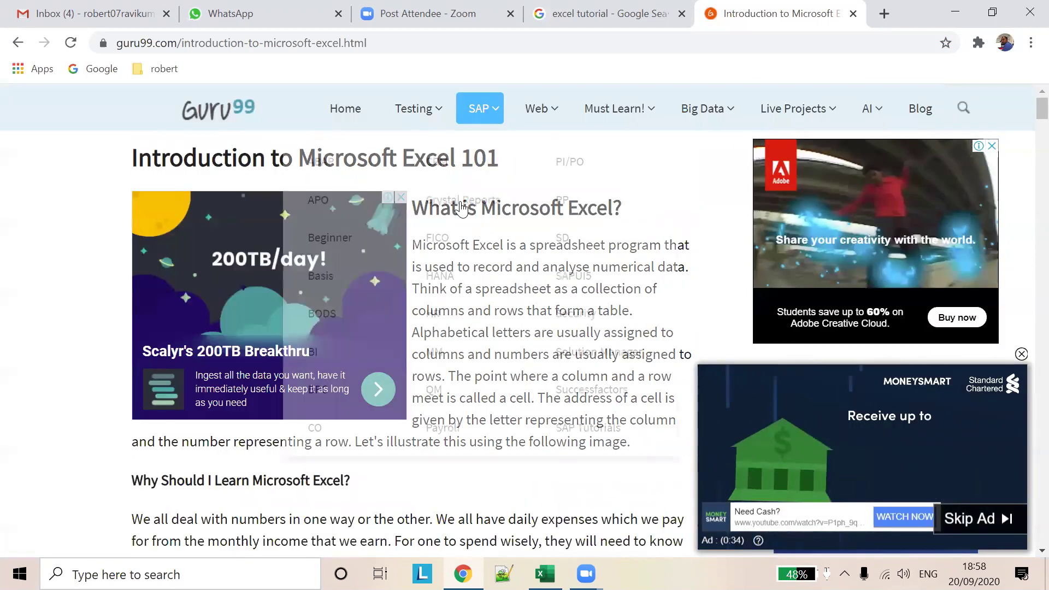
# - Open the Add, Subtract, Multiply, Divide tutorial, view its arithmetic table, then switch to Book2 in Excel
pyautogui.click(18, 43)
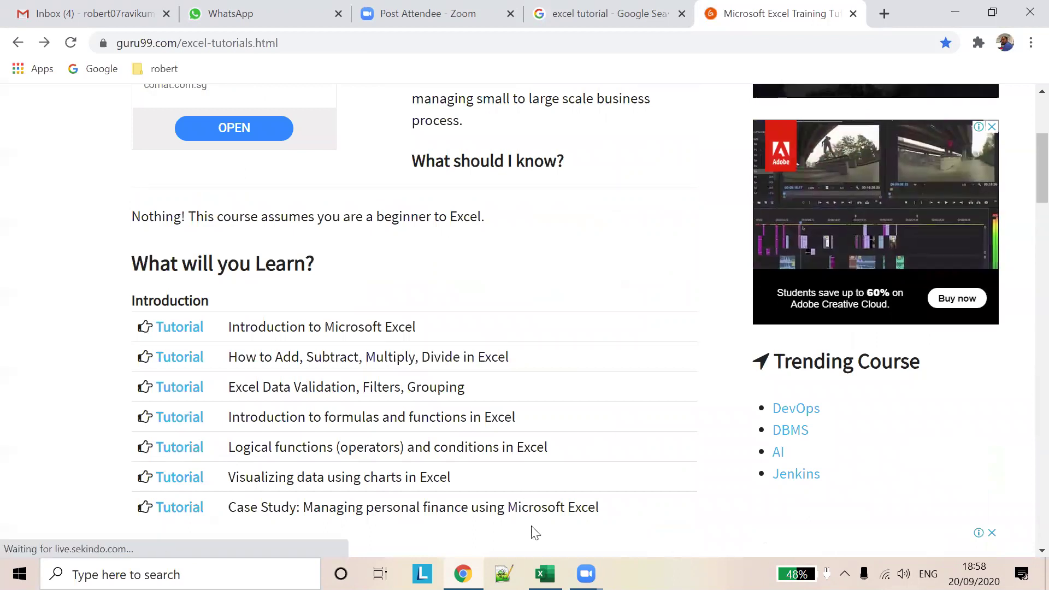
pyautogui.click(203, 361)
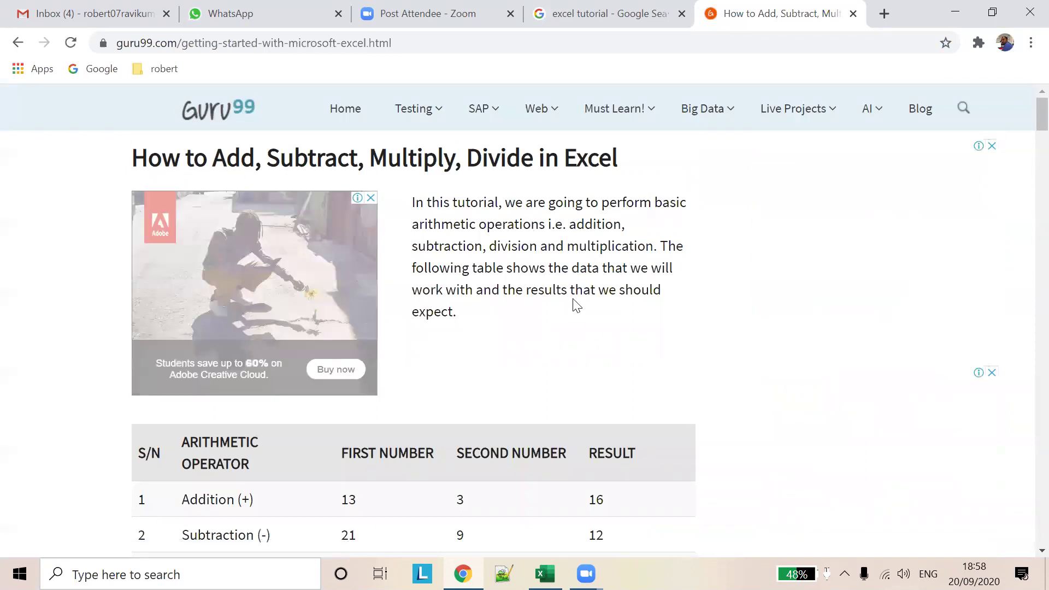
pyautogui.scroll(-1, 575, 295)
pyautogui.scroll(-2, 574, 310)
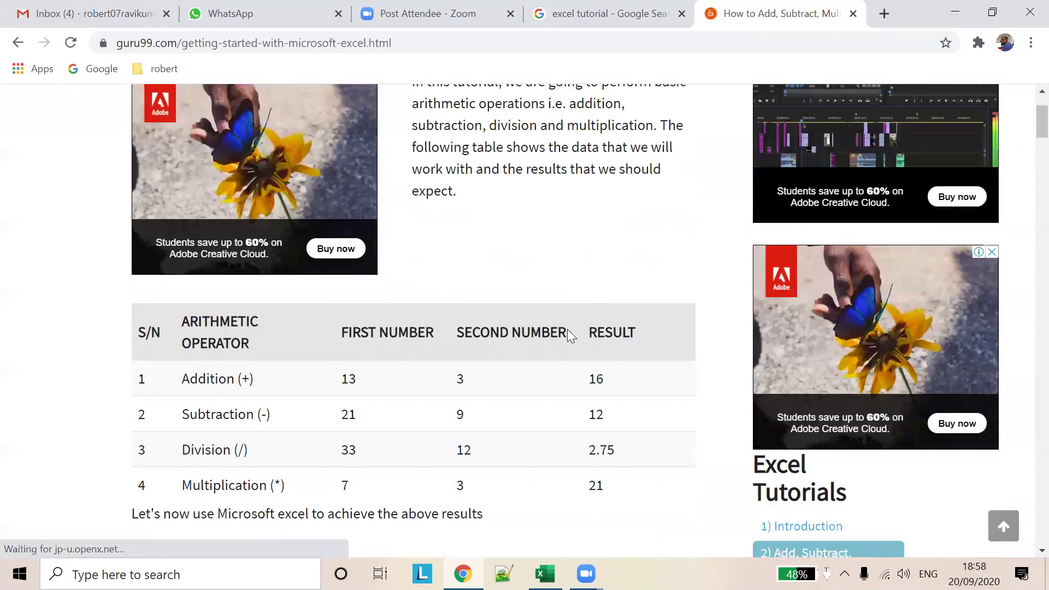
pyautogui.hotkey('alt', 'Tab')
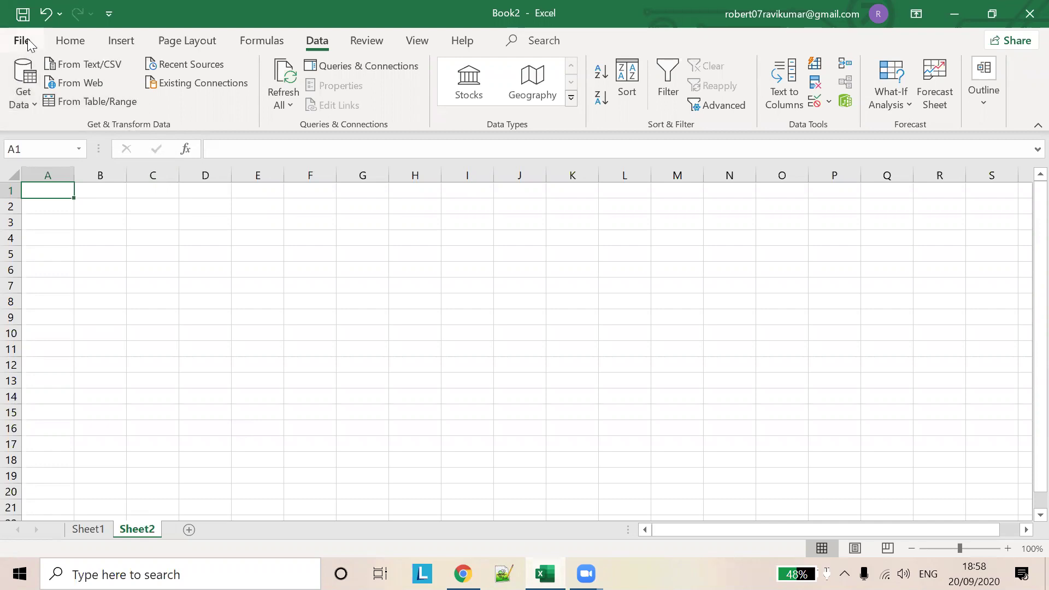
# - Enter the headers S/NO in A1 and Arithimetic Operator in B1
pyautogui.hotkey('alt', 'Tab')
pyautogui.hotkey('alt', 'Tab')
pyautogui.hotkey('alt', 'Tab')
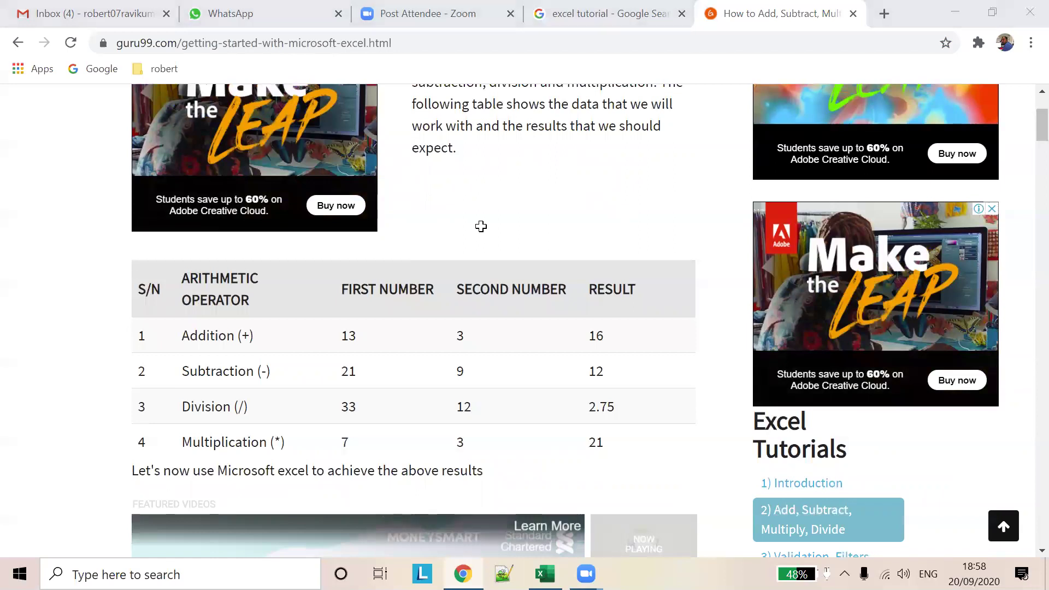
pyautogui.hotkey('alt', 'Tab')
pyautogui.write('S')
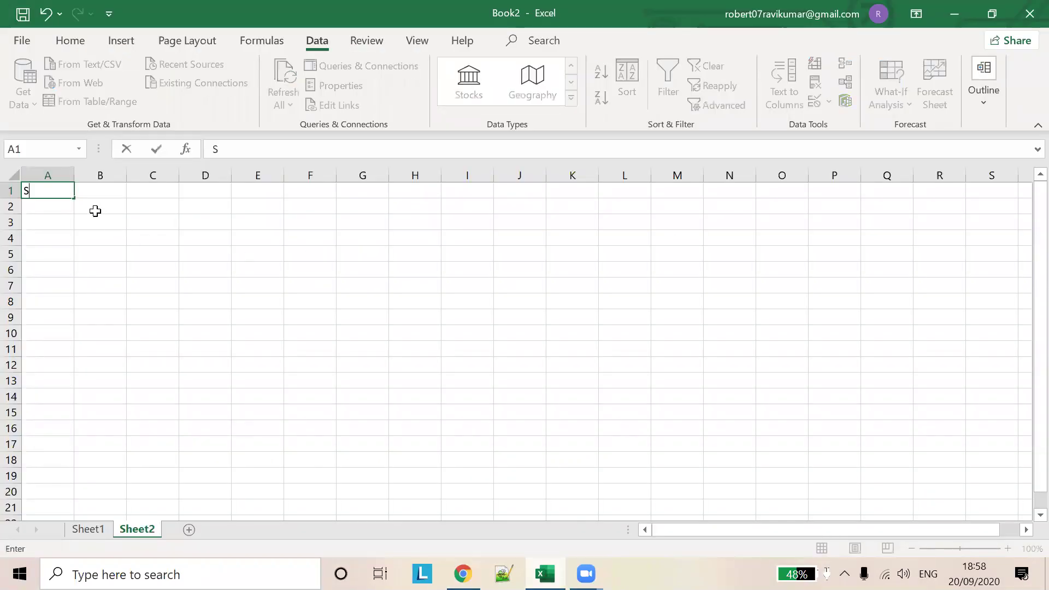
pyautogui.write('NO')
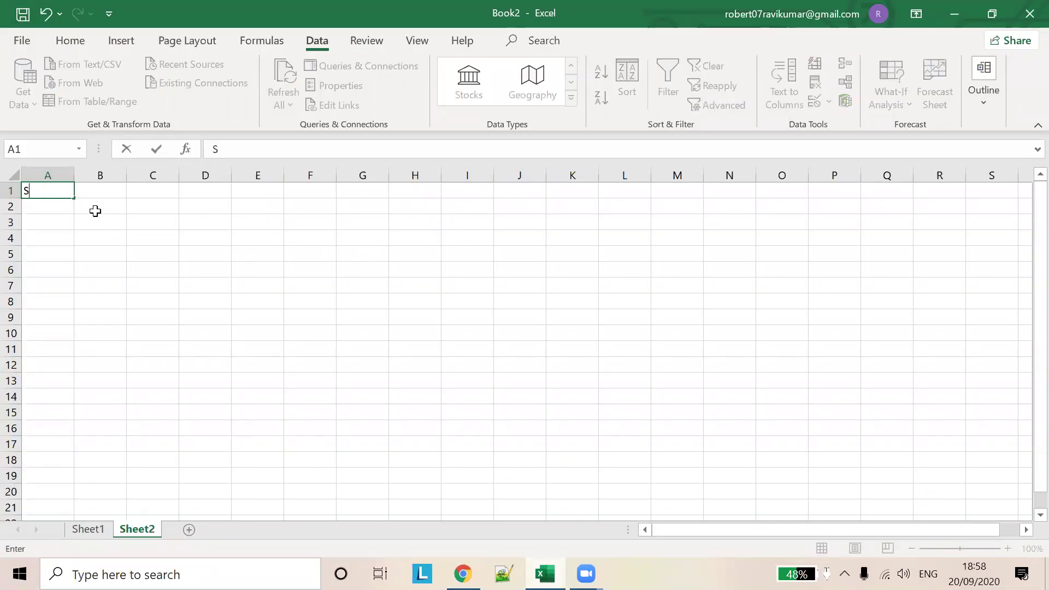
pyautogui.write('NO')
pyautogui.press('Tab')
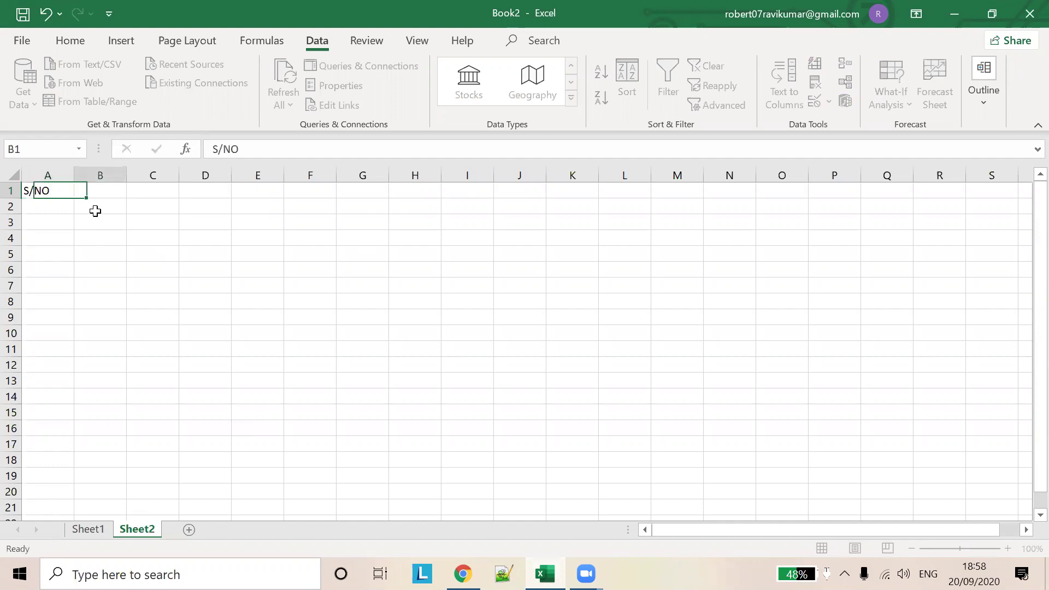
pyautogui.hotkey('alt', 'Tab')
pyautogui.hotkey('alt', 'Tab')
pyautogui.write('A')
pyautogui.write('rithei')
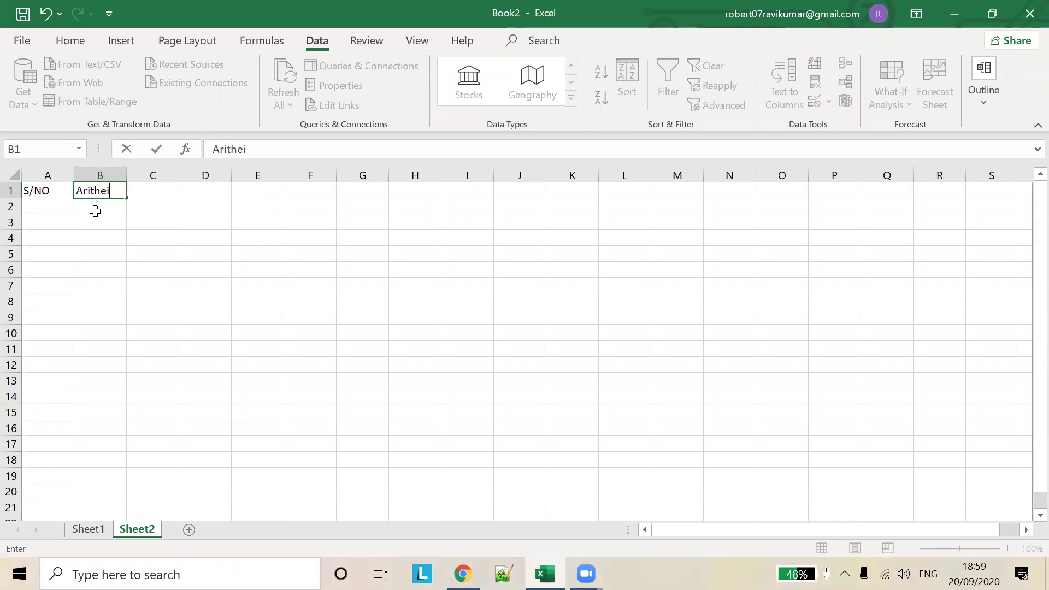
pyautogui.write('me')
pyautogui.write('tic IOperator')
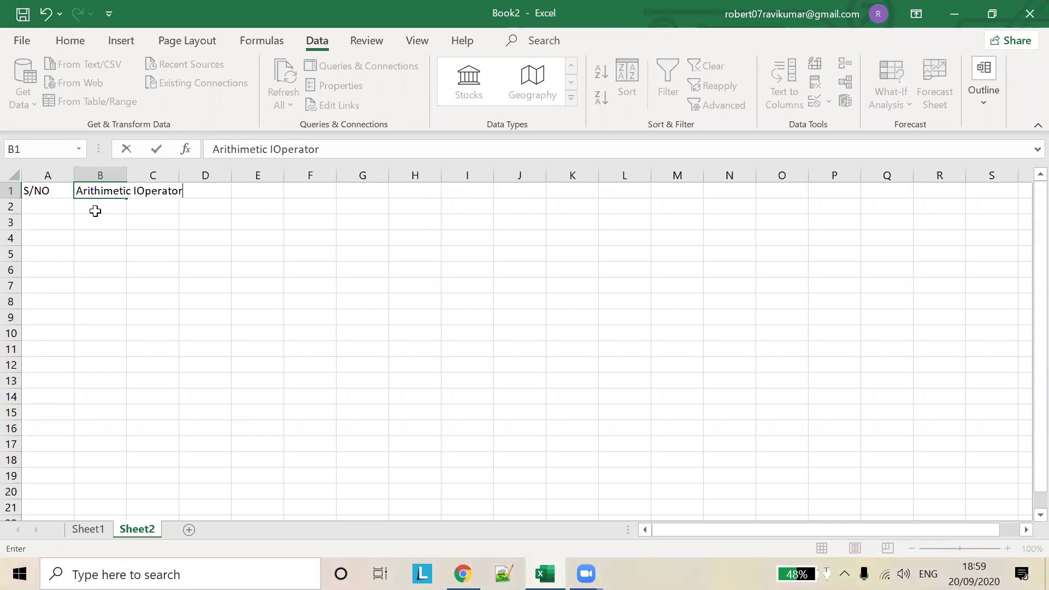
pyautogui.press('BackSpace')
pyautogui.press('BackSpace')
pyautogui.press('BackSpace')
pyautogui.press('BackSpace')
pyautogui.press('BackSpace')
pyautogui.press('BackSpace')
pyautogui.write('Operator')
pyautogui.press('Tab')
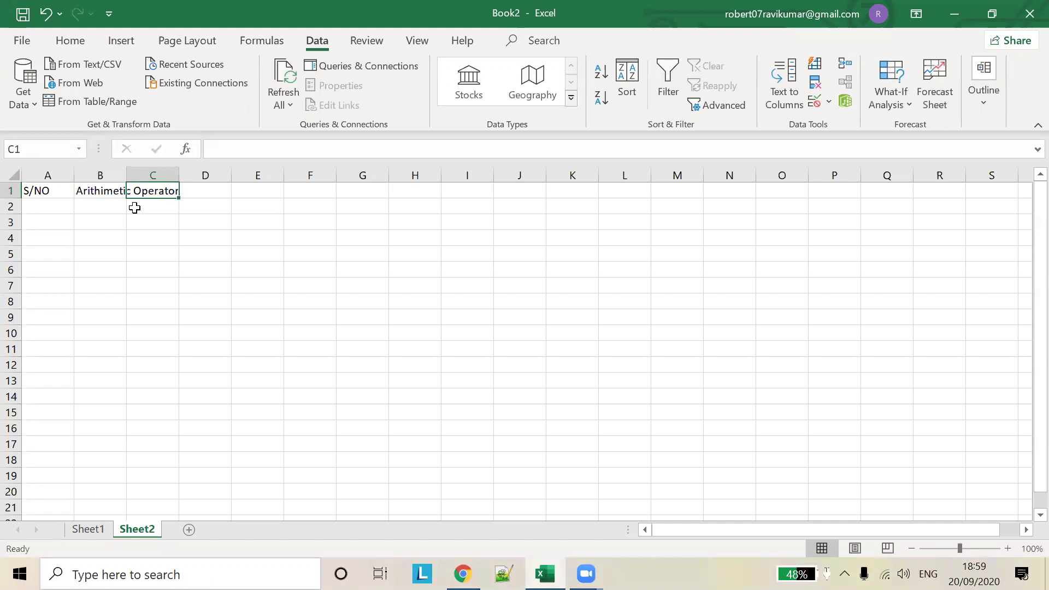
# - Add the headers first number, Second number and Result in C1 through E1
pyautogui.moveTo(126, 175); pyautogui.dragTo(166, 175)
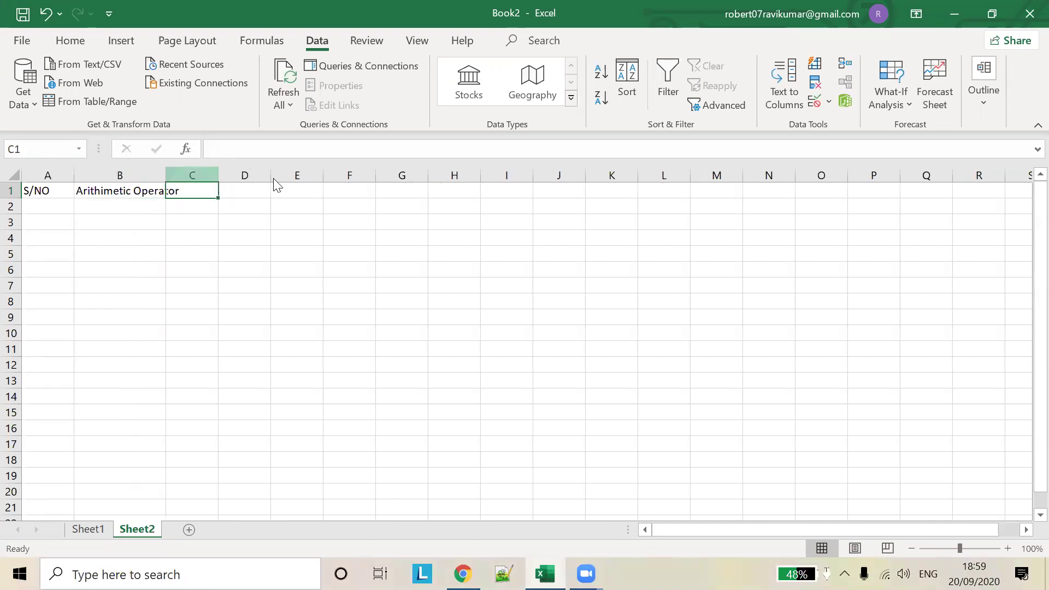
pyautogui.hotkey('alt', 'Tab')
pyautogui.hotkey('alt', 'Tab')
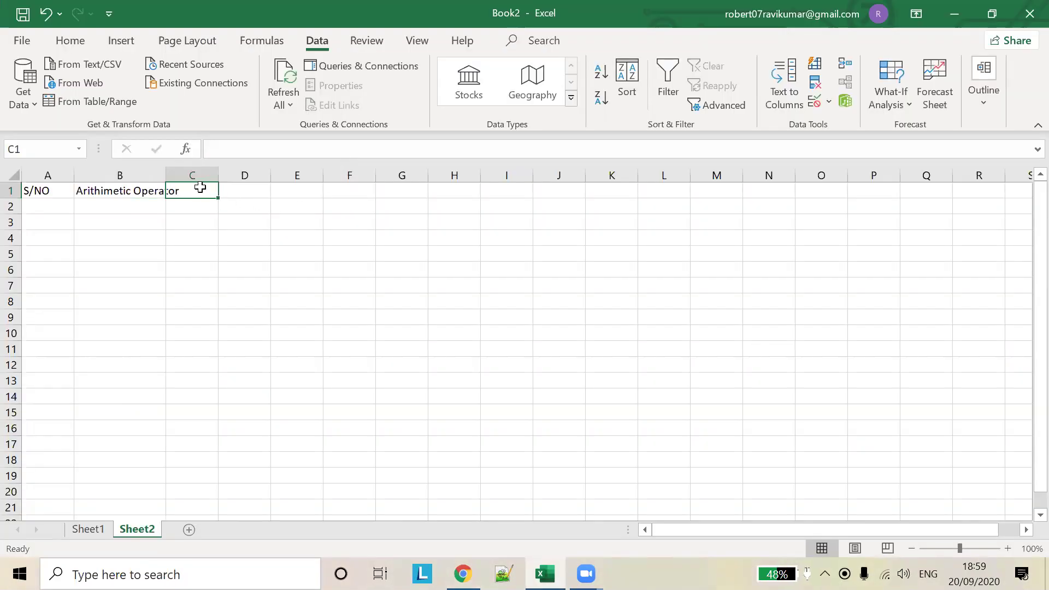
pyautogui.write('first number')
pyautogui.press('Tab')
pyautogui.write('Se')
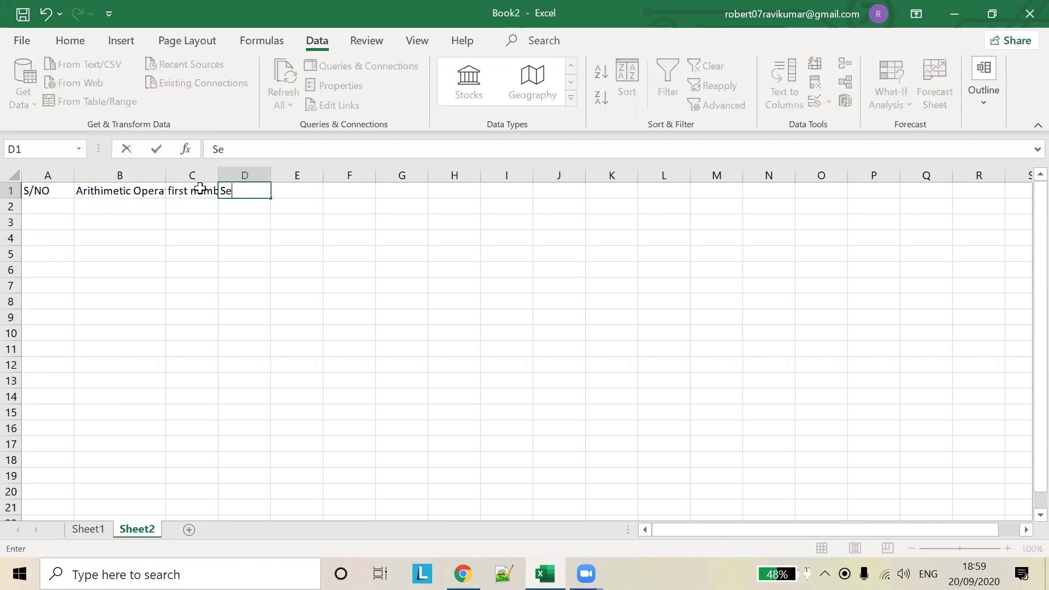
pyautogui.write('cond number')
pyautogui.press('Tab')
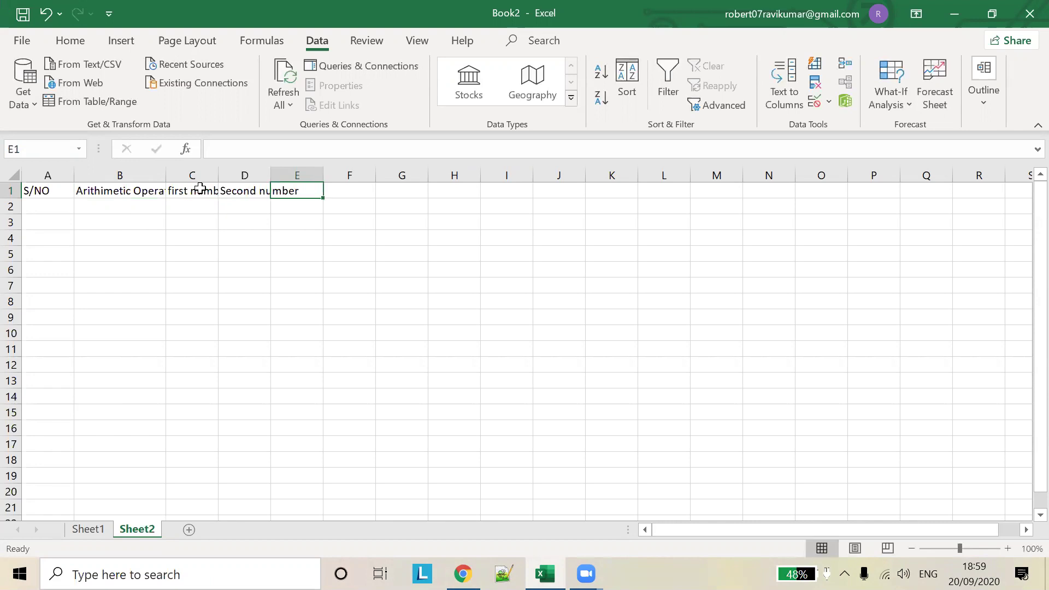
pyautogui.hotkey('alt', 'Tab')
pyautogui.hotkey('alt', 'Tab')
pyautogui.press('F2')
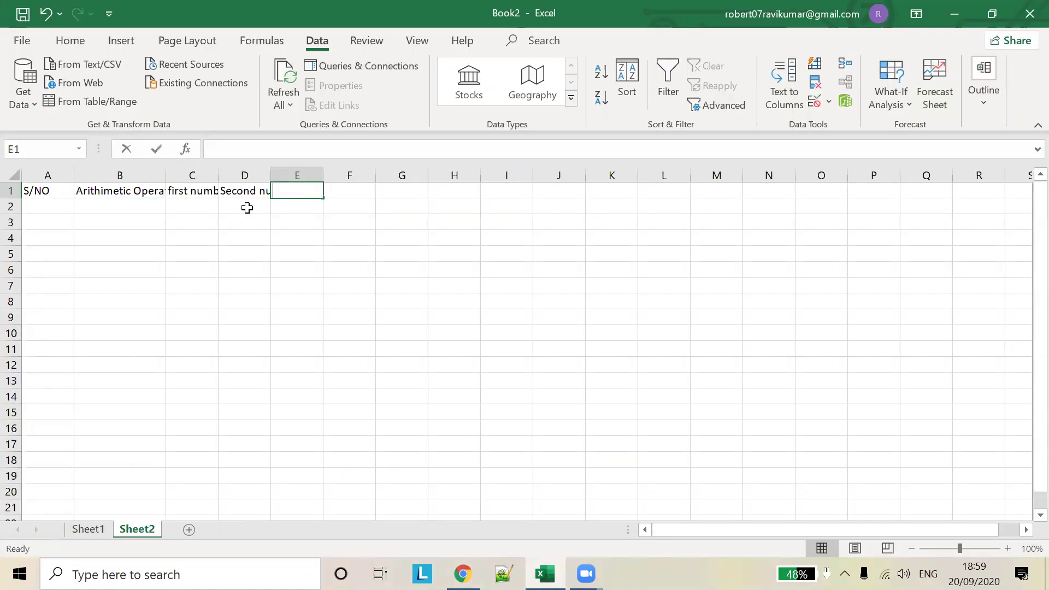
pyautogui.write('Result')
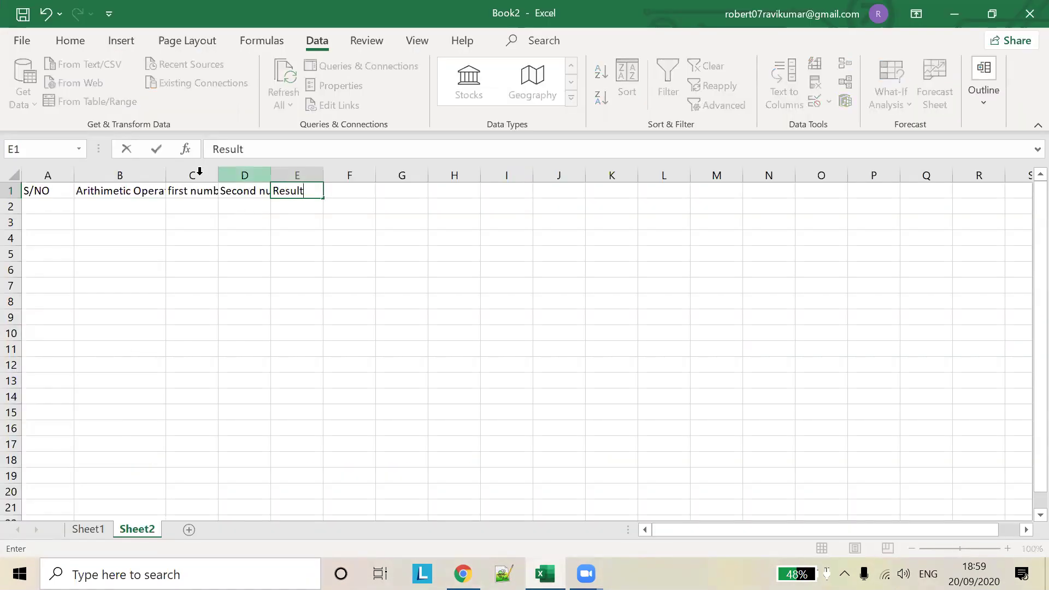
pyautogui.click(167, 173)
# - AutoFit columns B, C and D to their headings
pyautogui.doubleClick(166, 175)
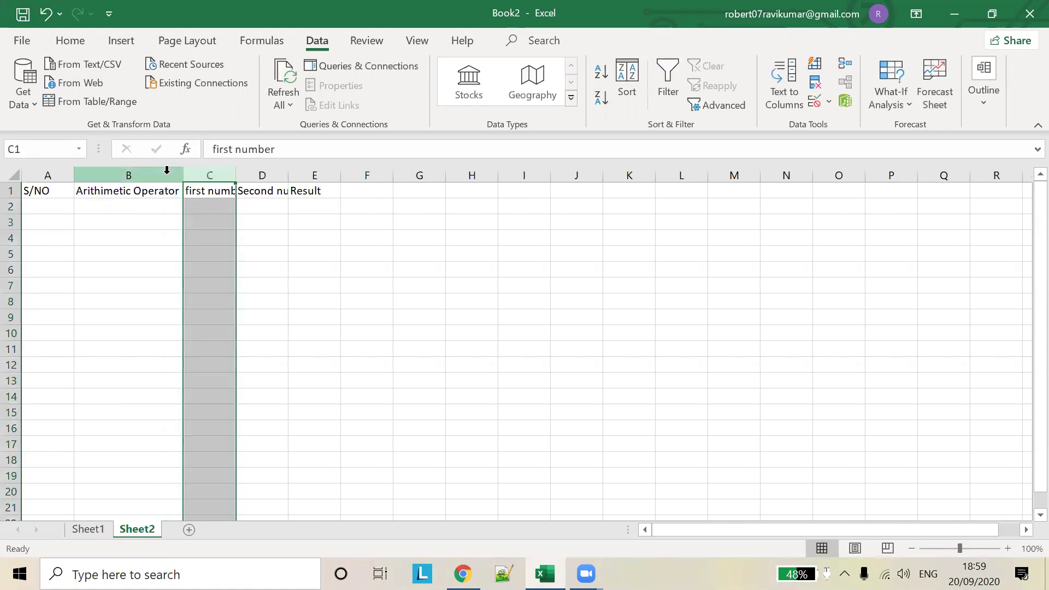
pyautogui.doubleClick(236, 172)
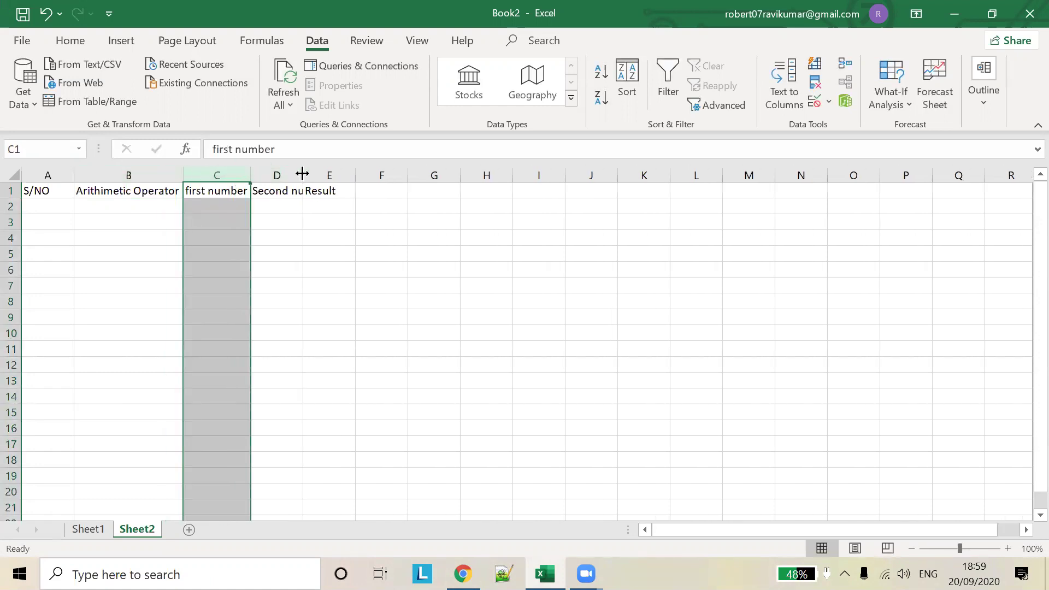
pyautogui.doubleClick(303, 171)
# - Enter serial number 1 in A2 and select B2's mistaken entry to overwrite it
pyautogui.click(73, 208)
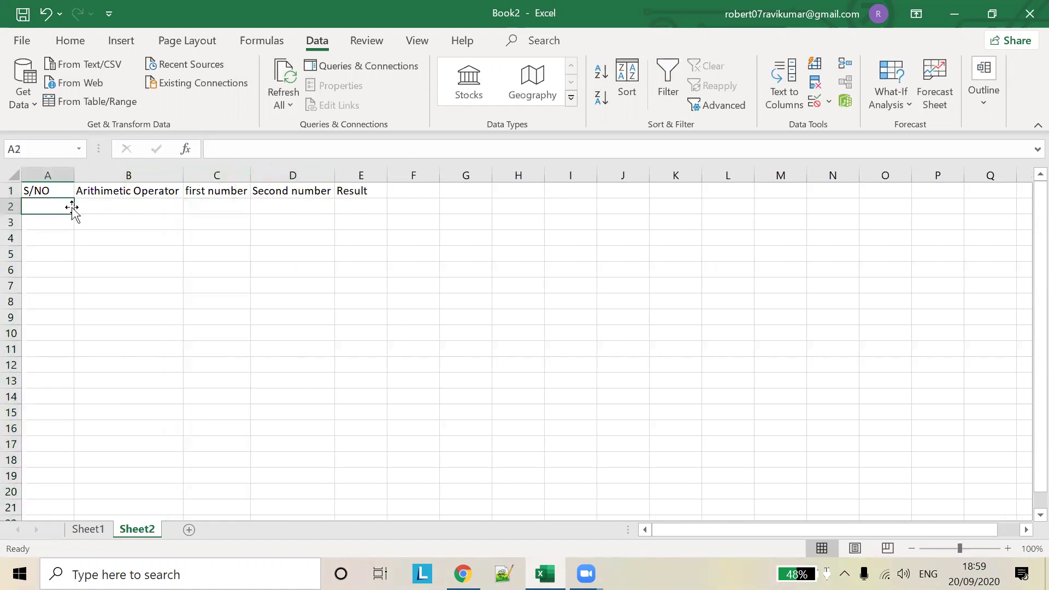
pyautogui.write('1')
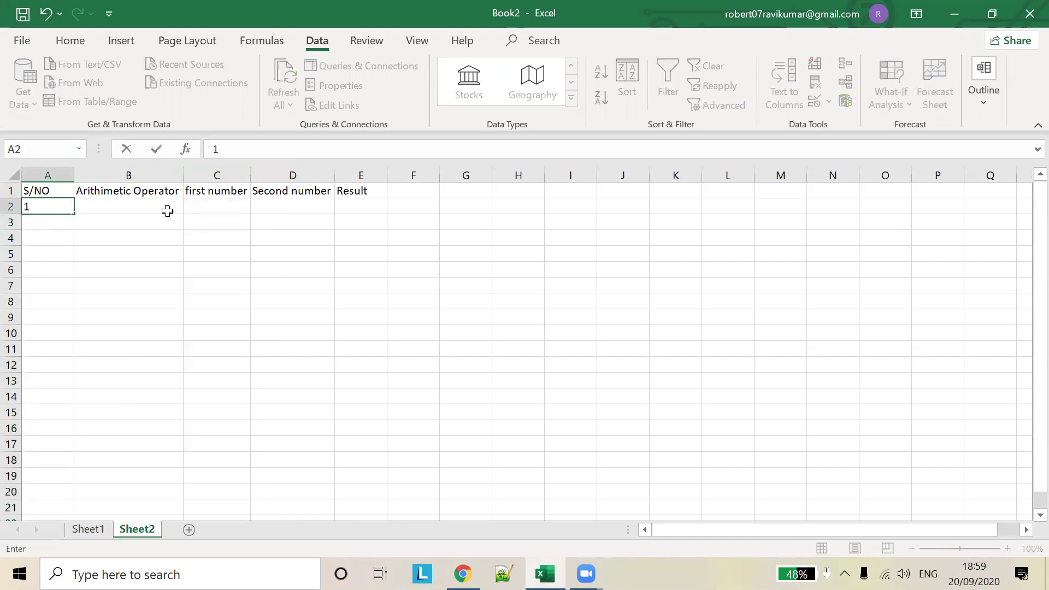
pyautogui.click(156, 206)
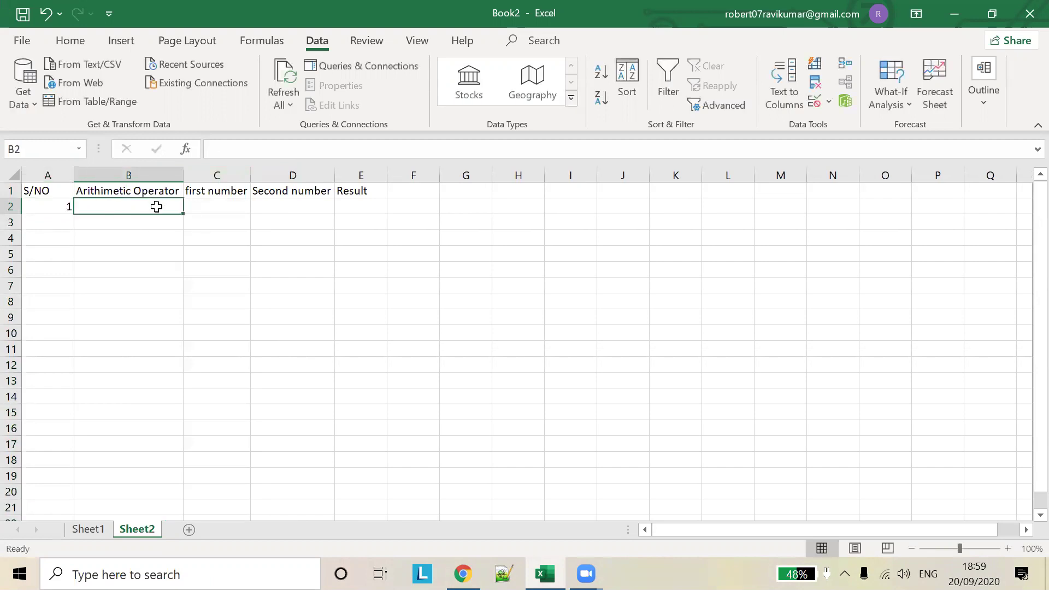
pyautogui.write('+')
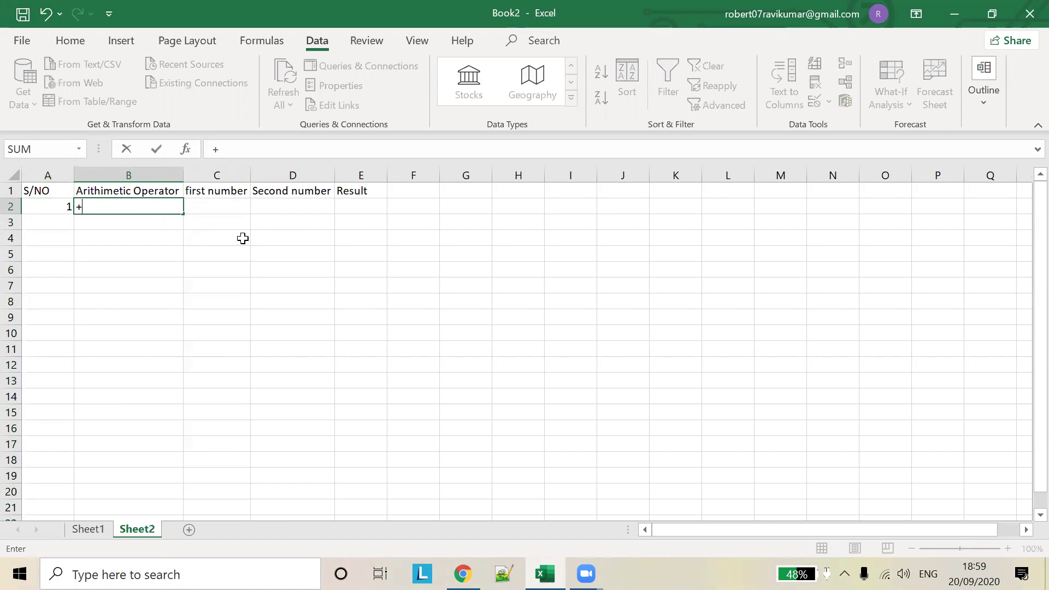
pyautogui.click(216, 210)
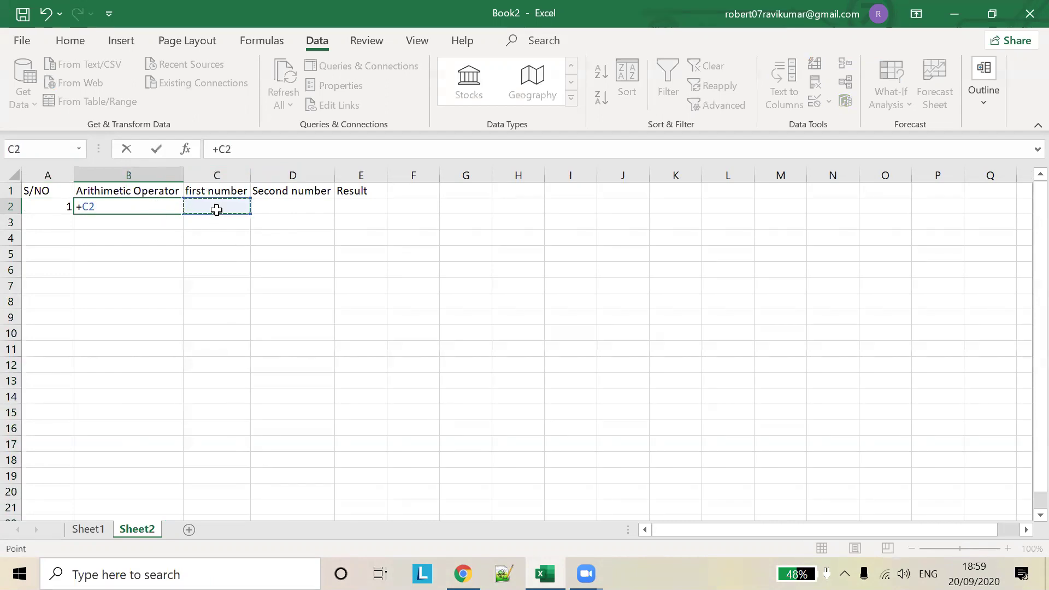
pyautogui.click(217, 236)
pyautogui.moveTo(129, 212); pyautogui.dragTo(54, 212)
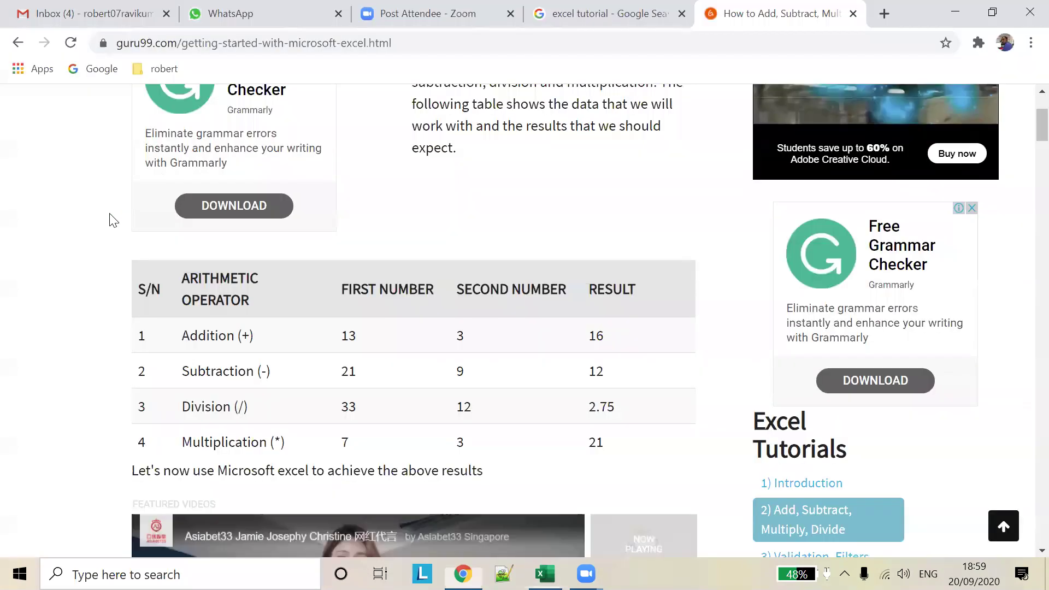
# - Fill row 2 with Addition, first number 23 and second number 12
pyautogui.write('Addition')
pyautogui.press('Tab')
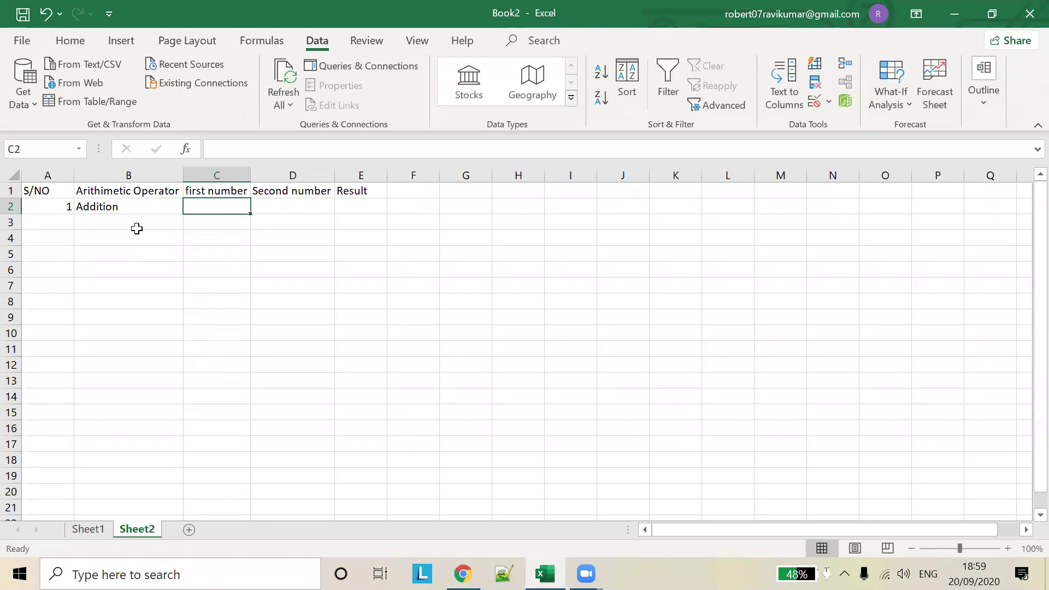
pyautogui.write('23')
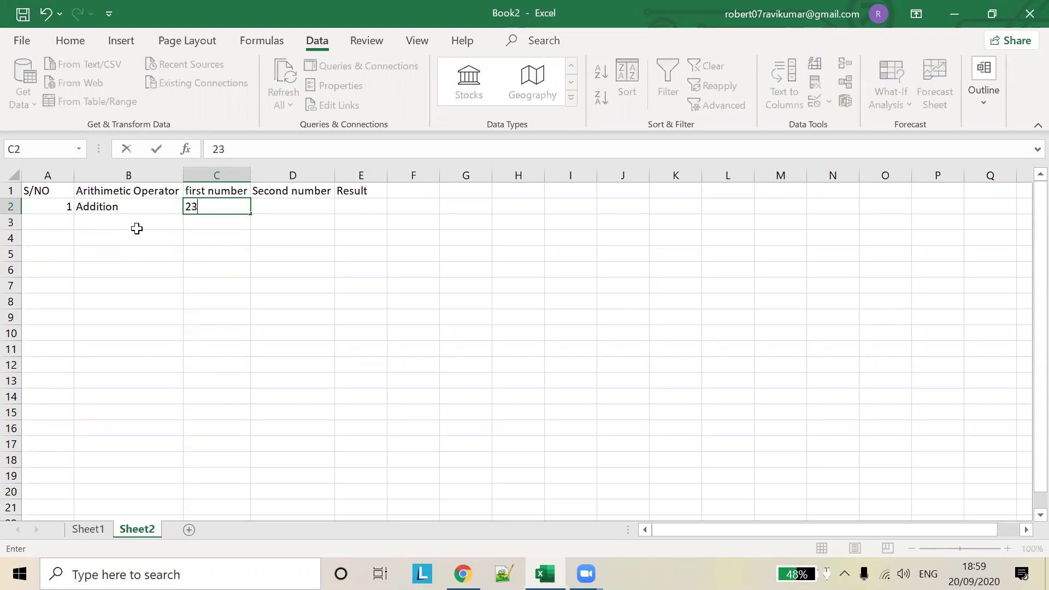
pyautogui.press('Tab')
pyautogui.write('12')
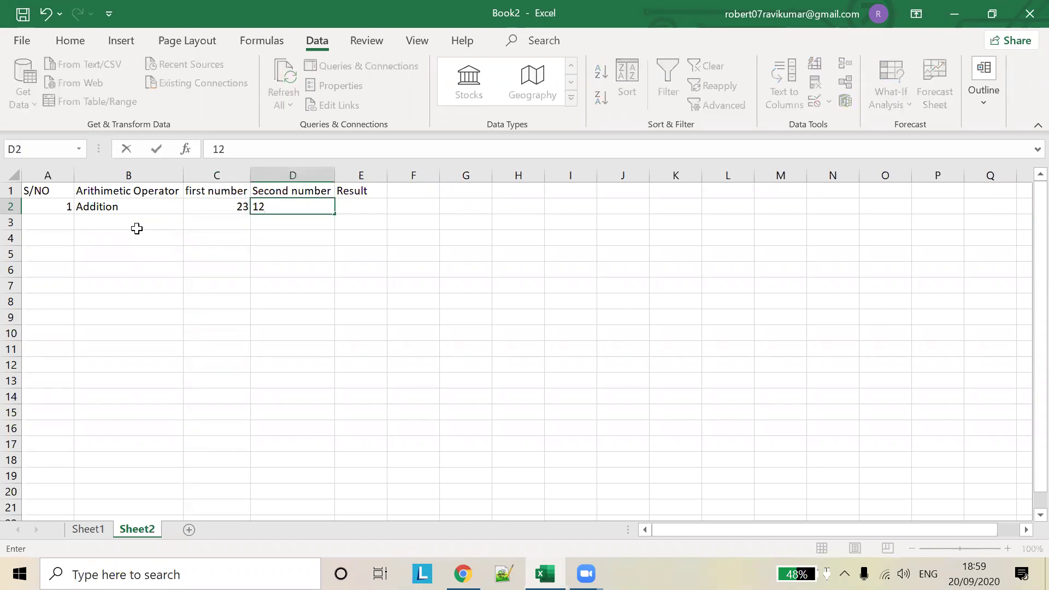
pyautogui.click(373, 205)
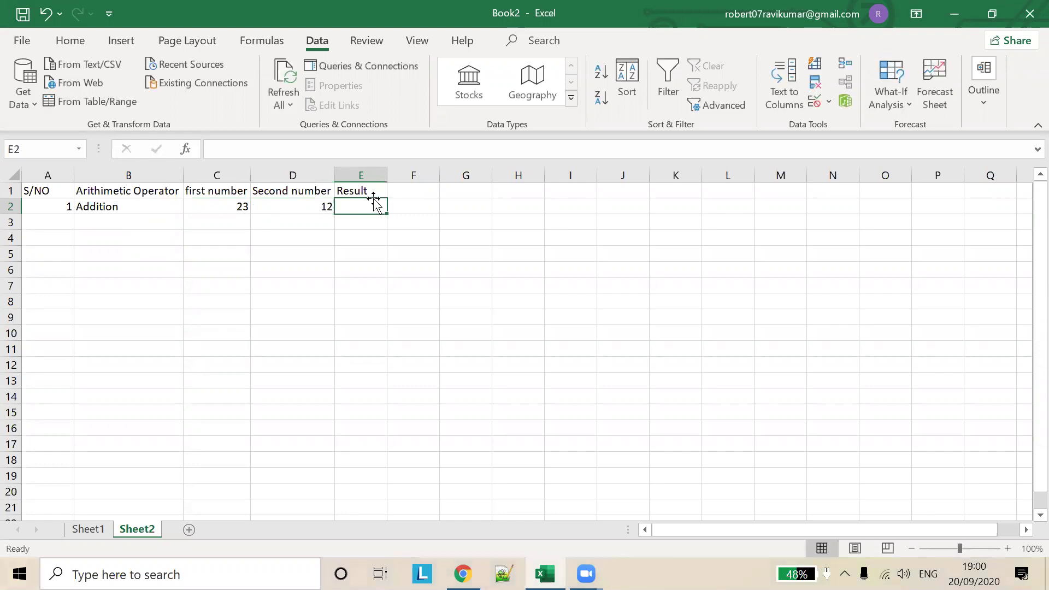
# - Widen the Result column E and select Result cell E2
pyautogui.moveTo(386, 175); pyautogui.dragTo(403, 175)
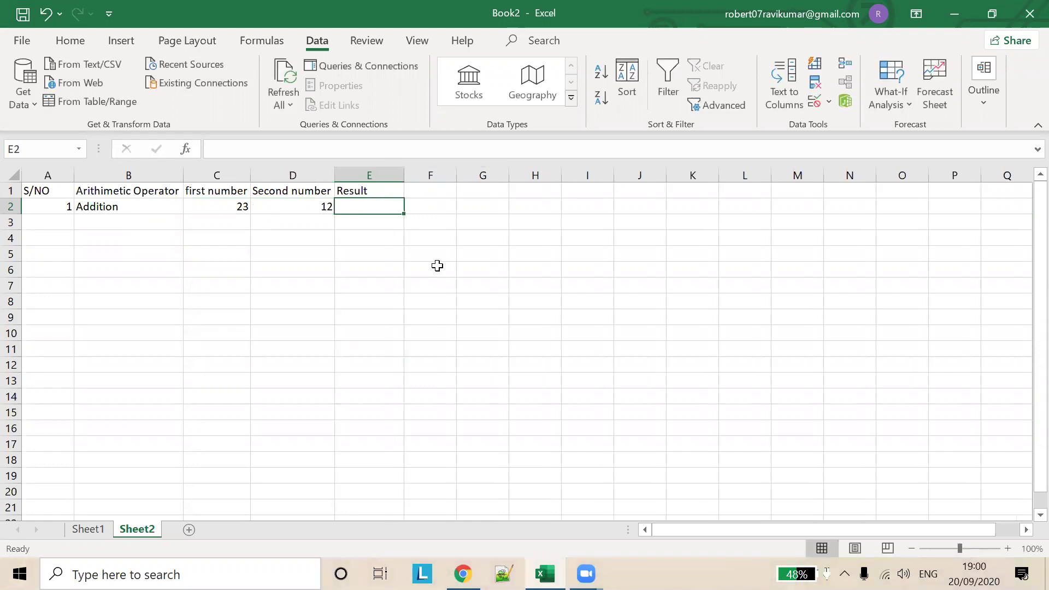
pyautogui.click(231, 204)
pyautogui.click(307, 213)
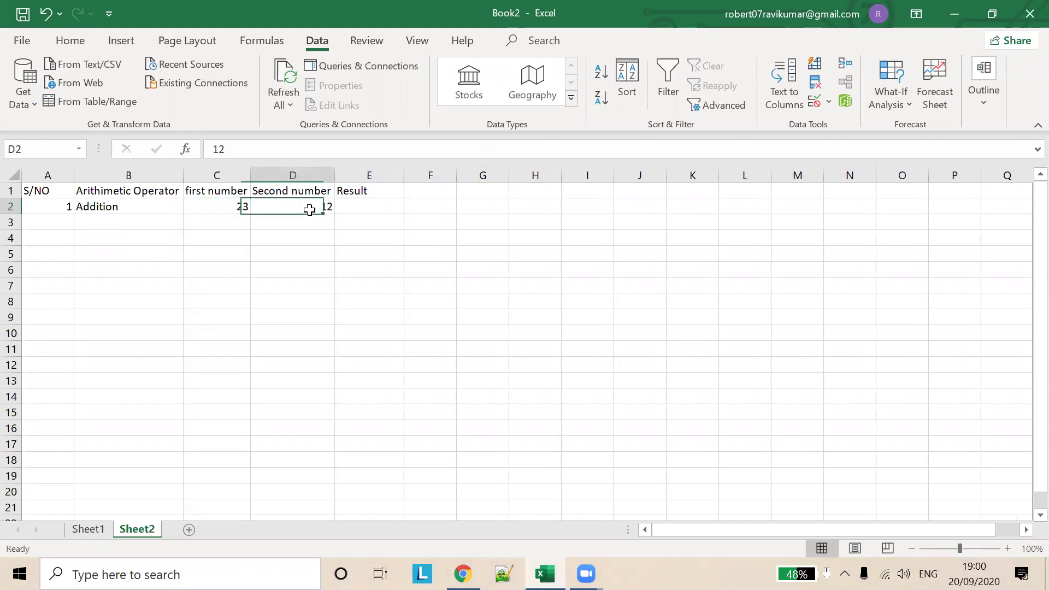
pyautogui.click(370, 213)
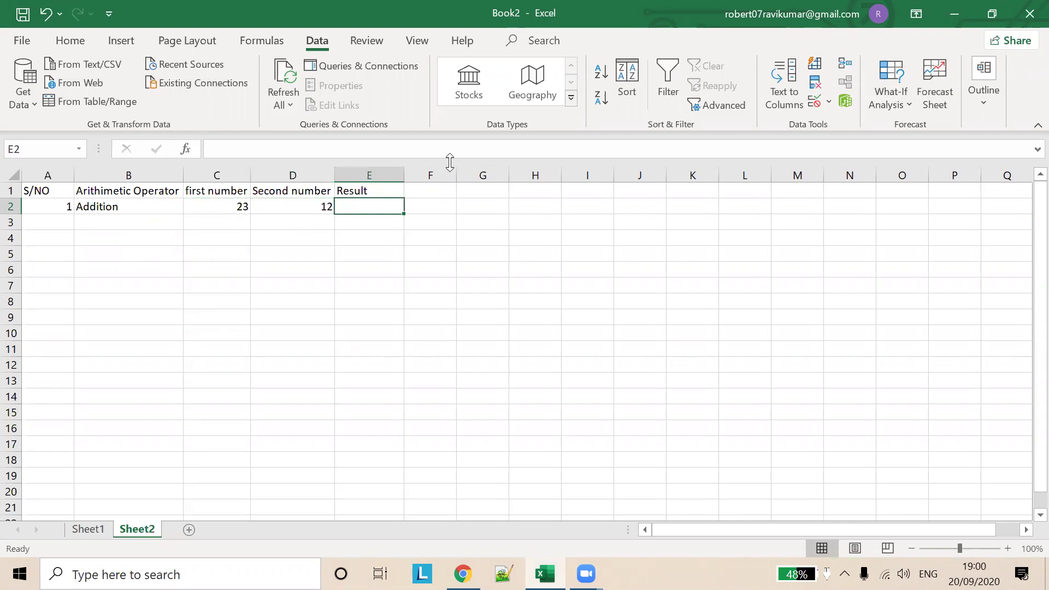
pyautogui.hotkey('alt', 'Tab')
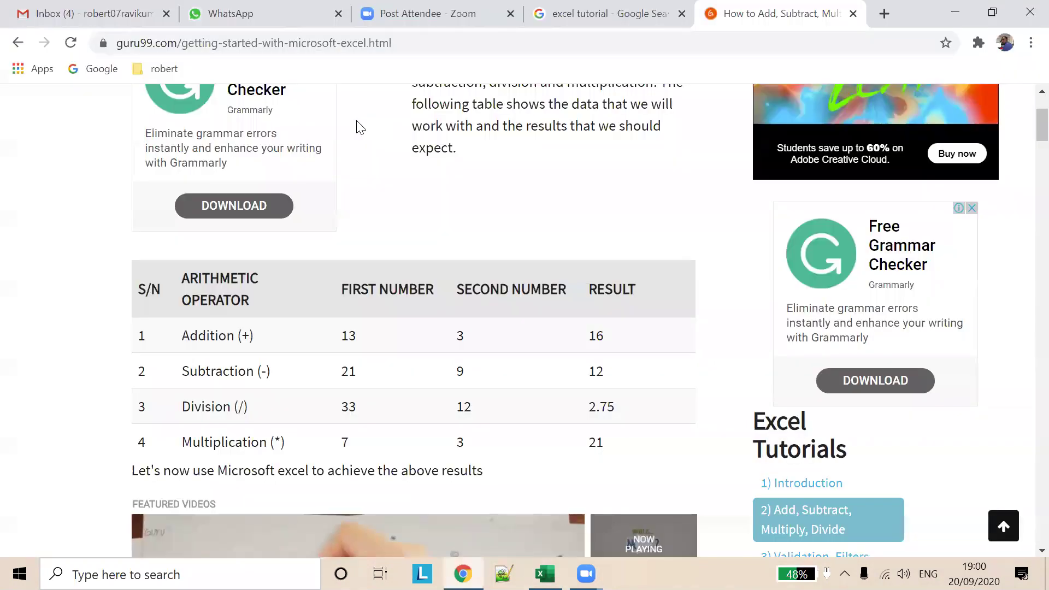
pyautogui.scroll(-8, 438, 234)
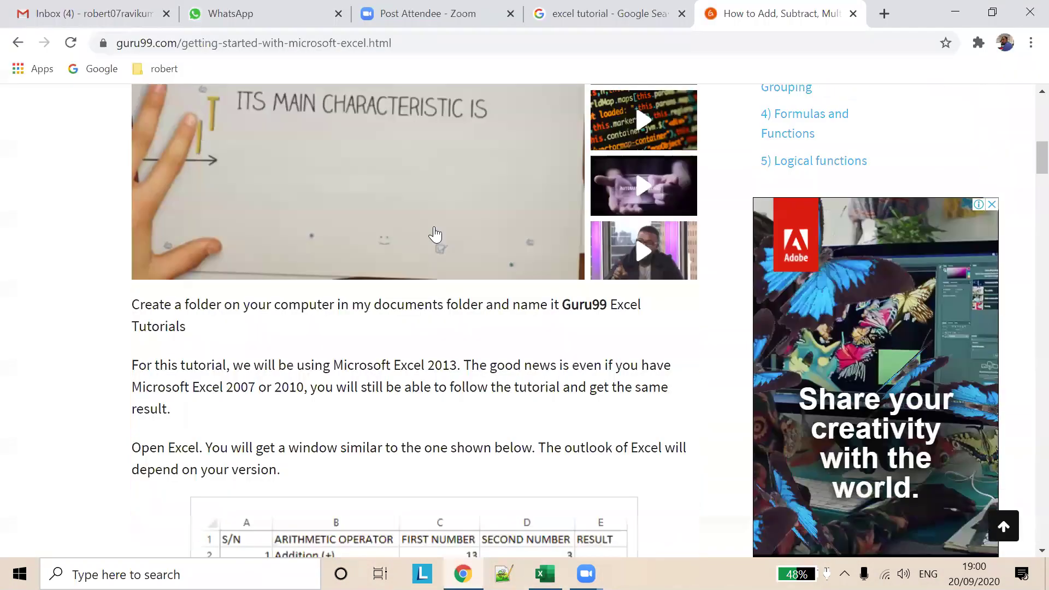
pyautogui.scroll(-3, 435, 230)
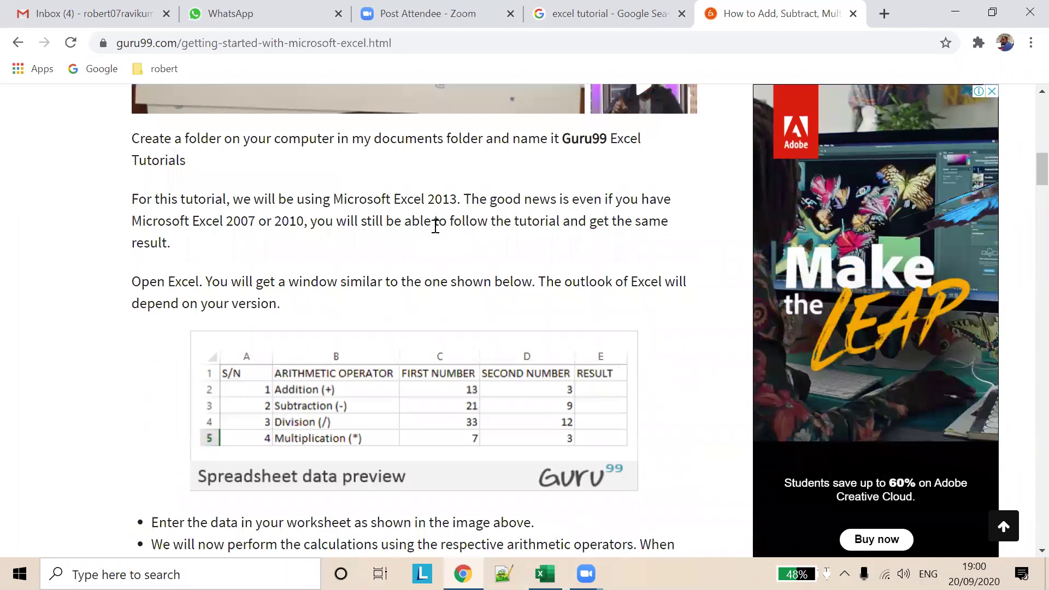
pyautogui.hotkey('alt', 'Tab')
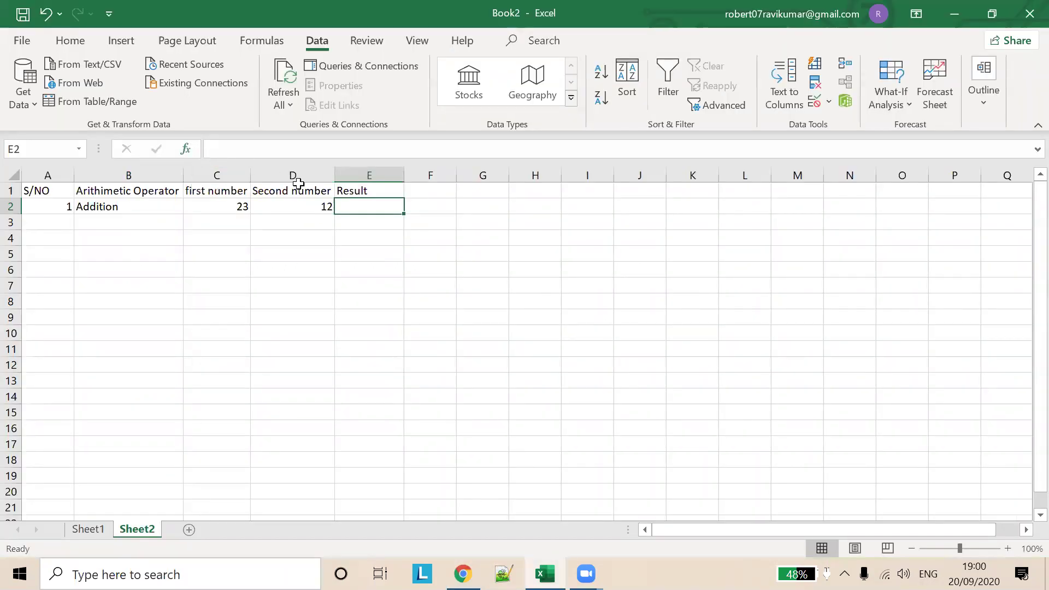
# - Enter the formula =C2+D2 in E2 to add 23 and 12
pyautogui.click(298, 151)
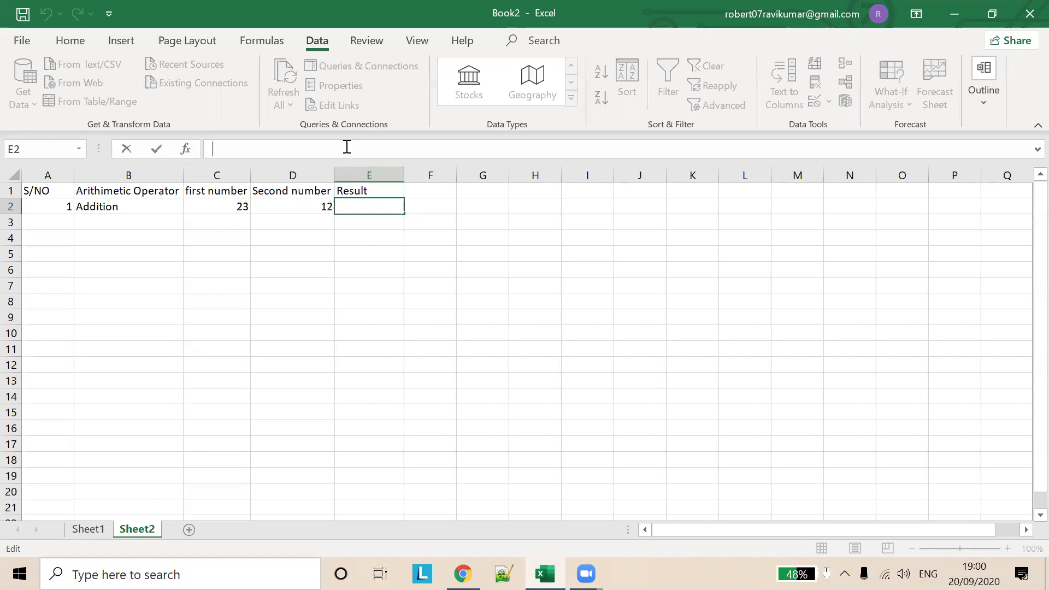
pyautogui.write('=')
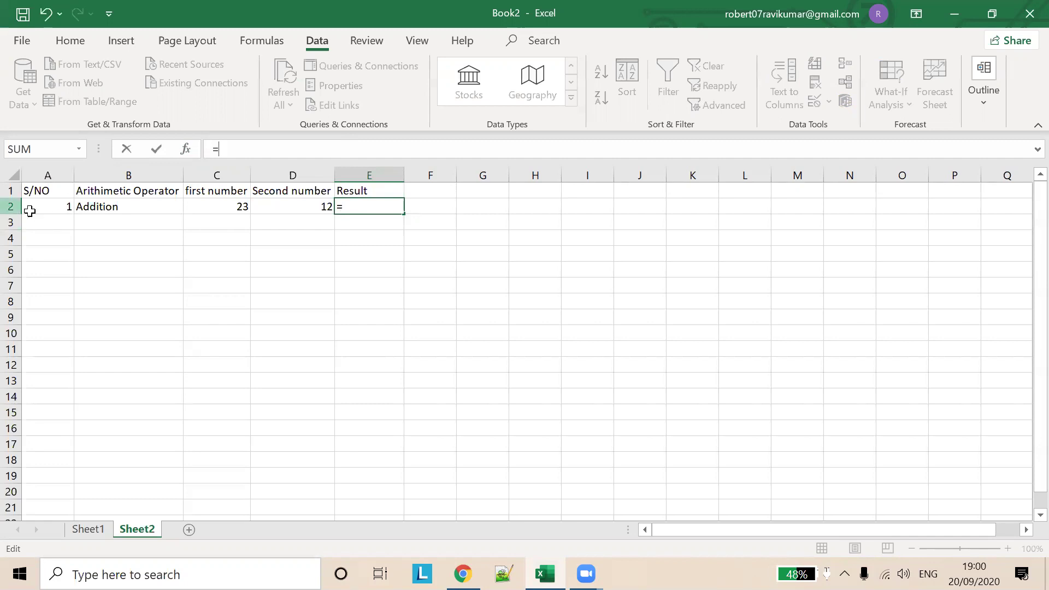
pyautogui.click(230, 203)
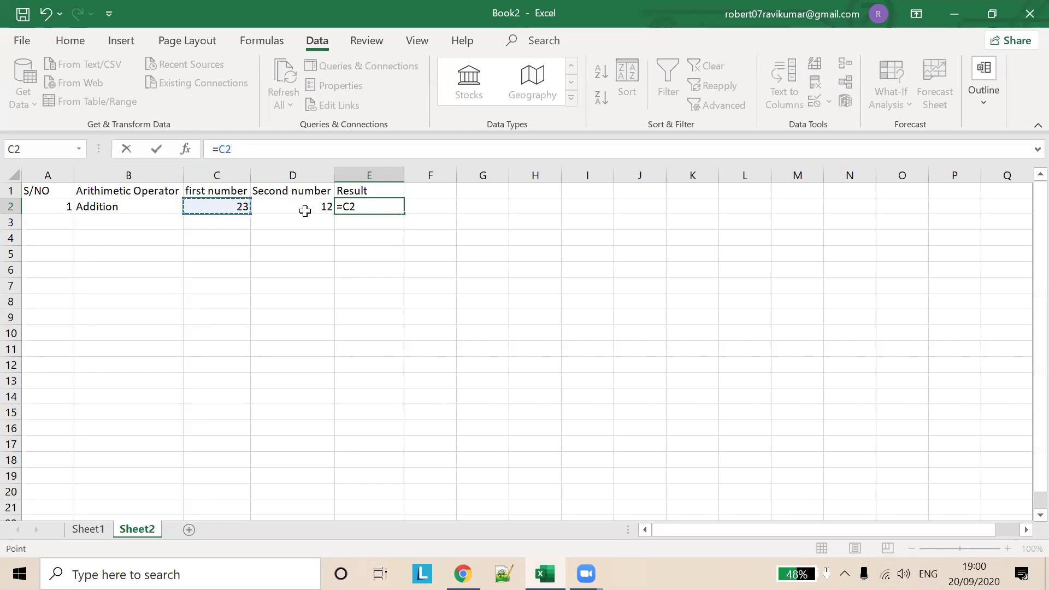
pyautogui.click(271, 155)
pyautogui.write('D2')
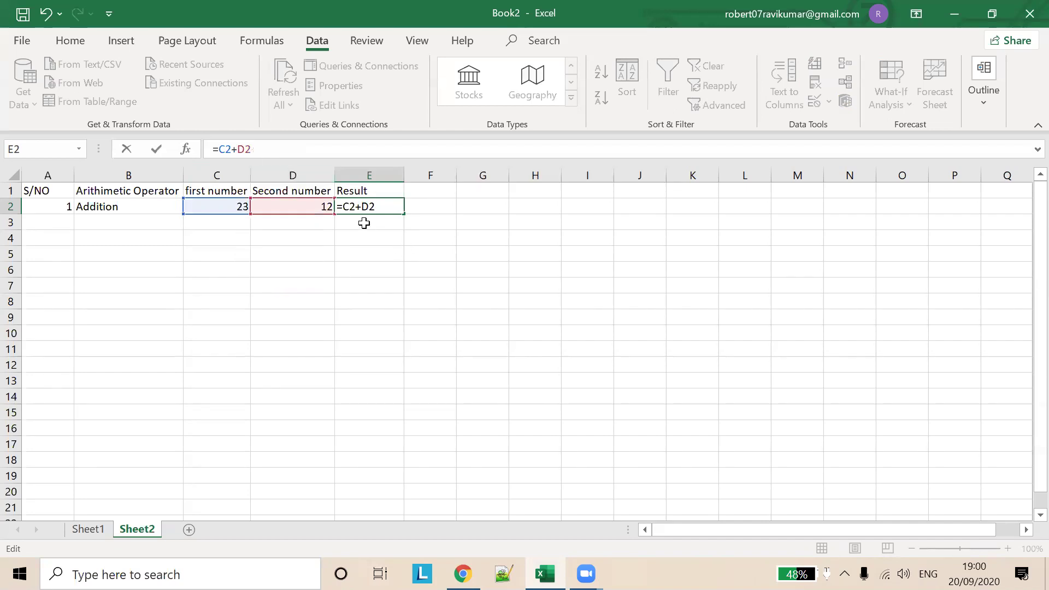
pyautogui.press('Return')
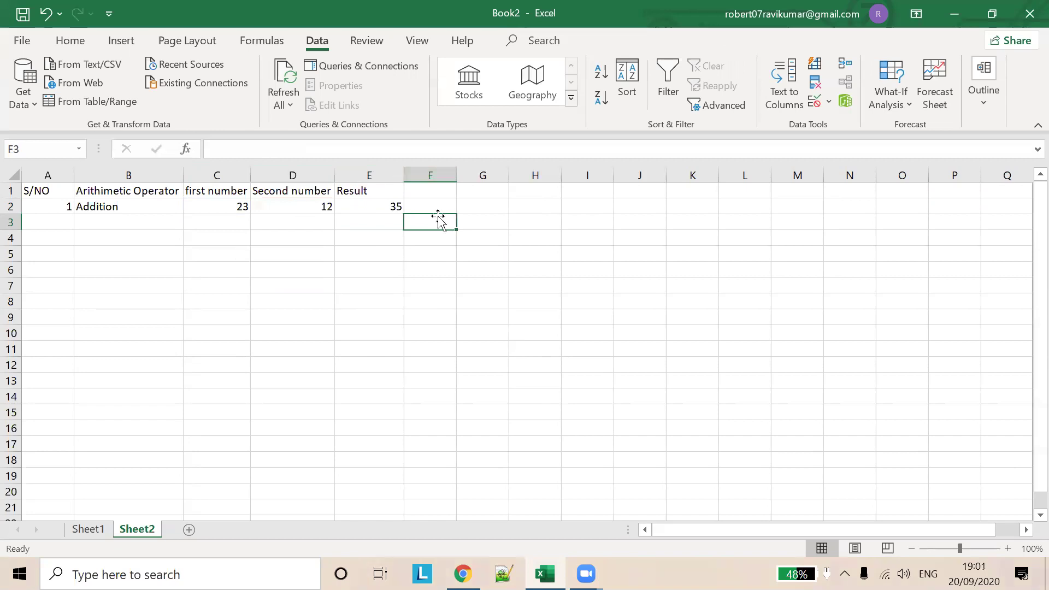
pyautogui.click(302, 204)
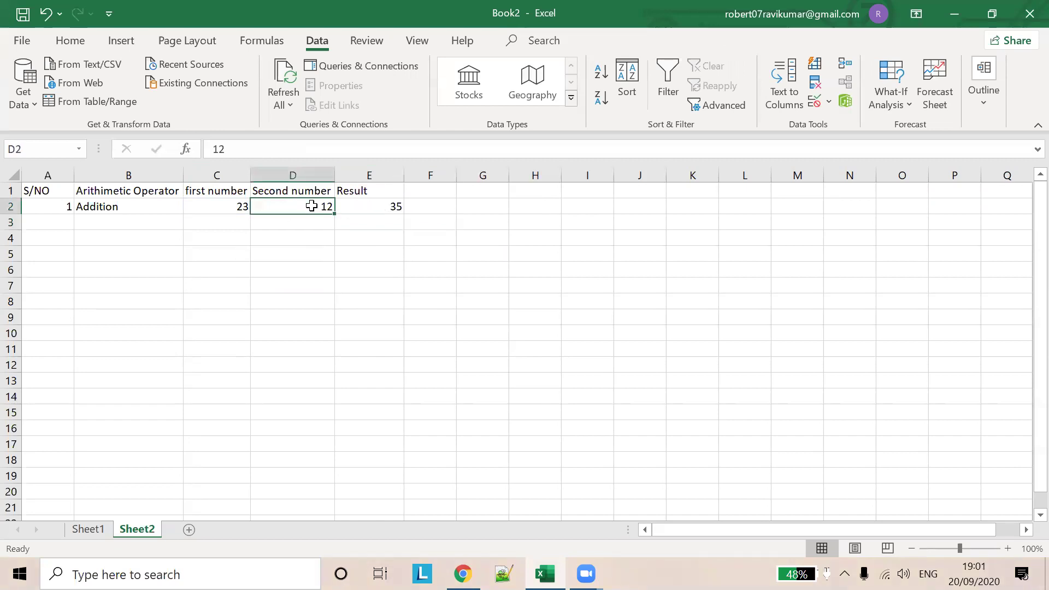
pyautogui.write('23')
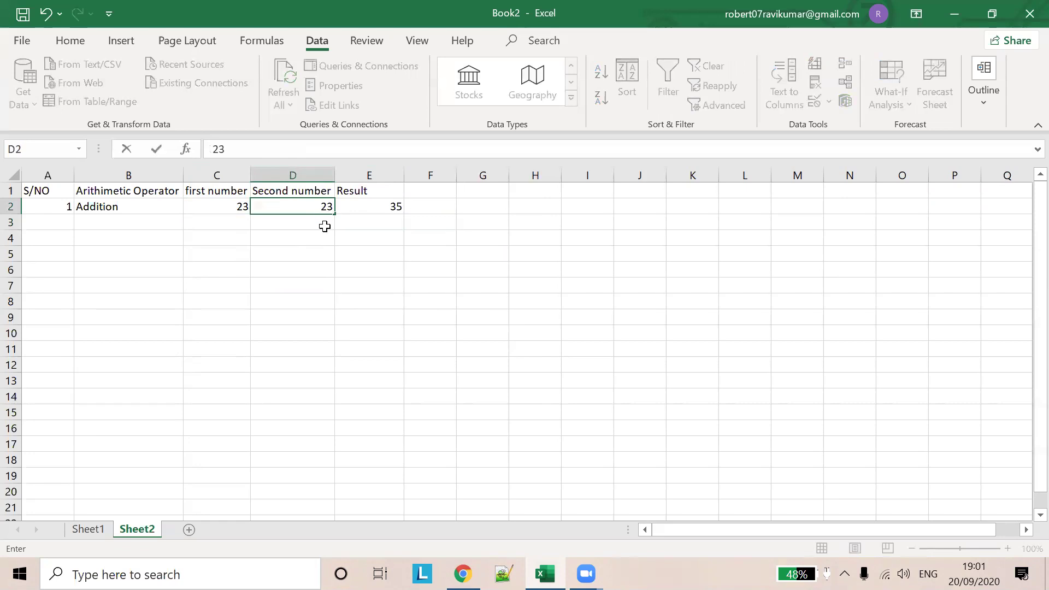
pyautogui.press('Tab')
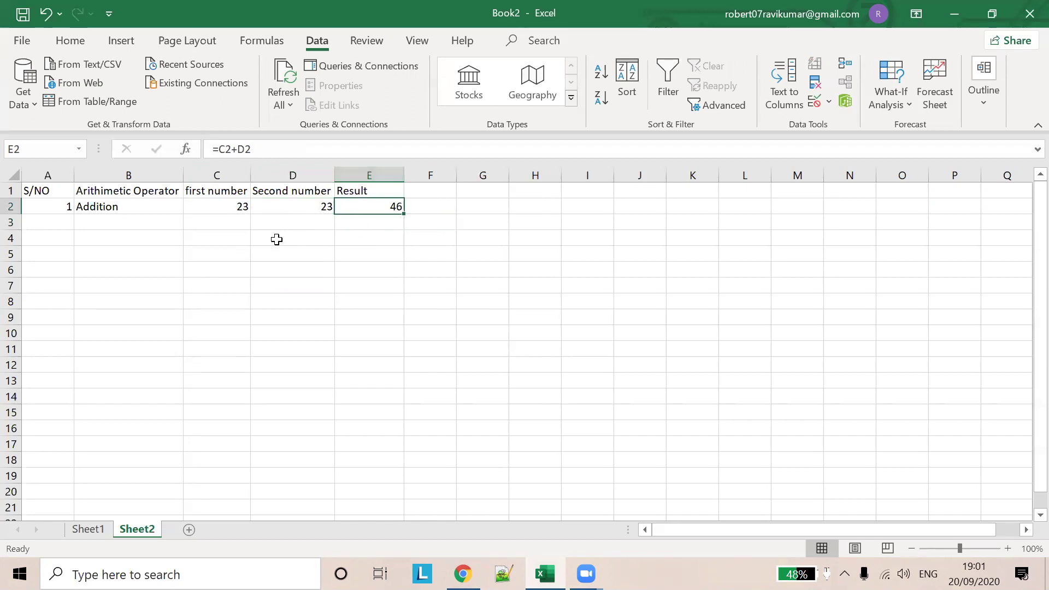
pyautogui.click(298, 202)
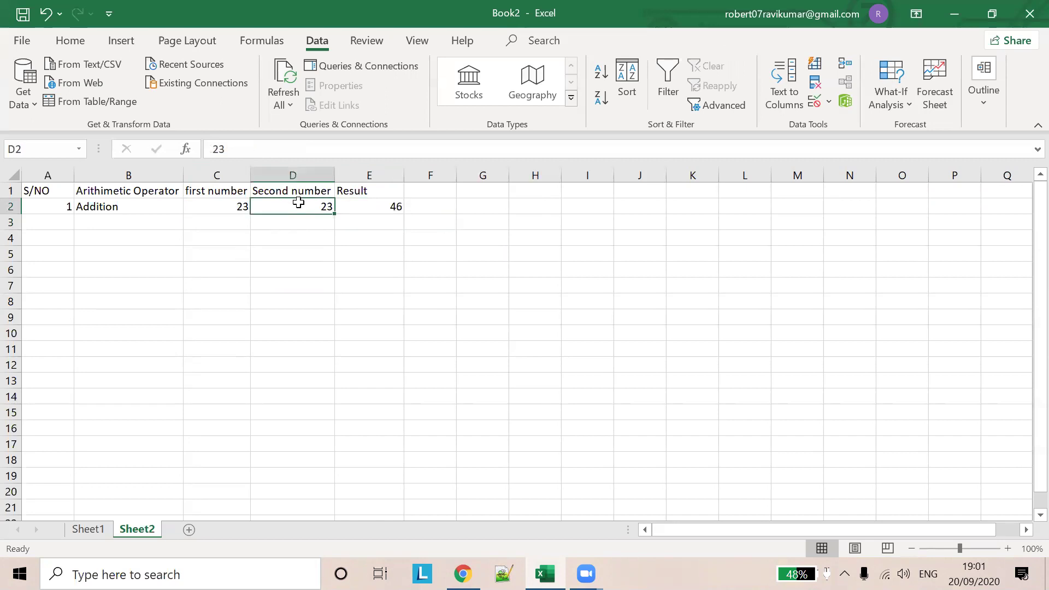
pyautogui.write('12')
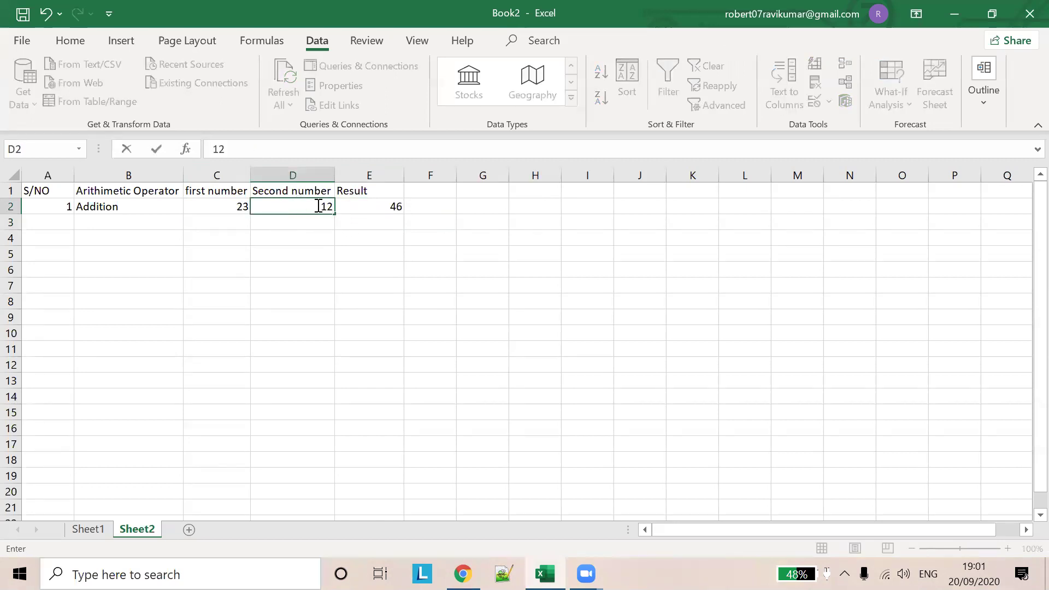
pyautogui.press('Return')
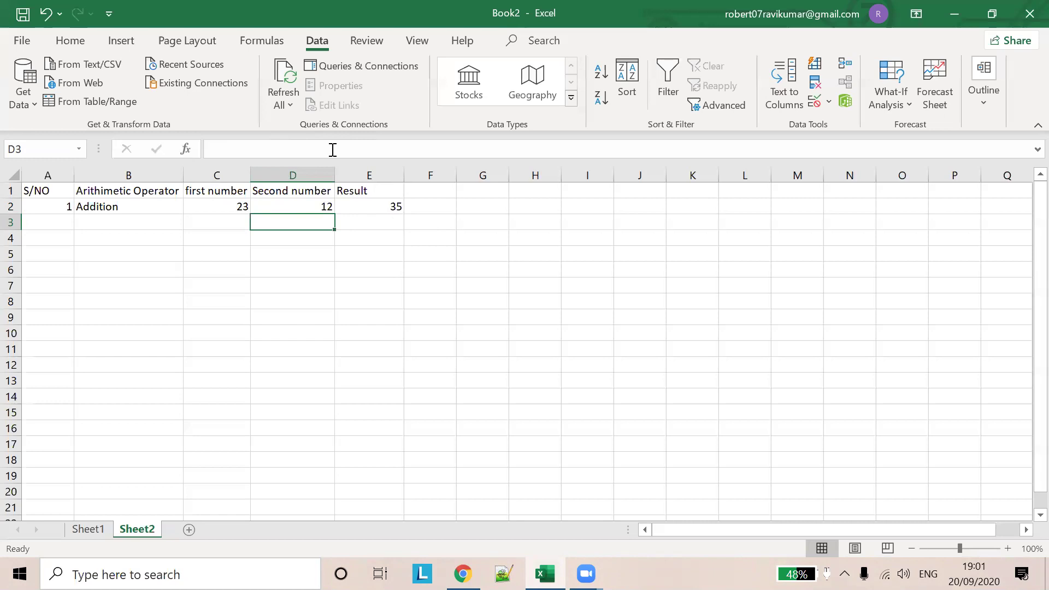
pyautogui.click(296, 156)
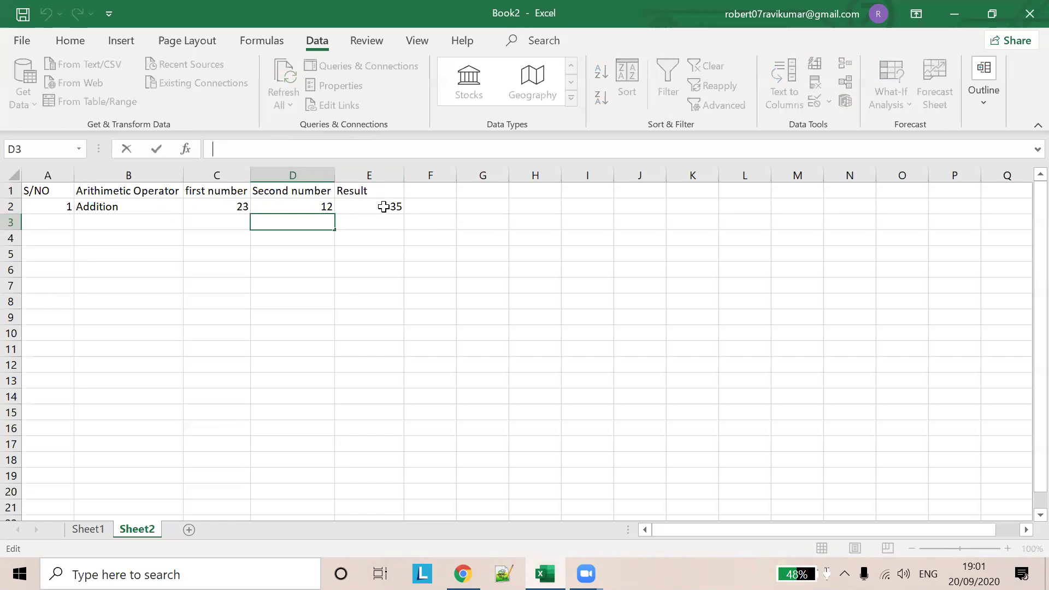
pyautogui.click(384, 205)
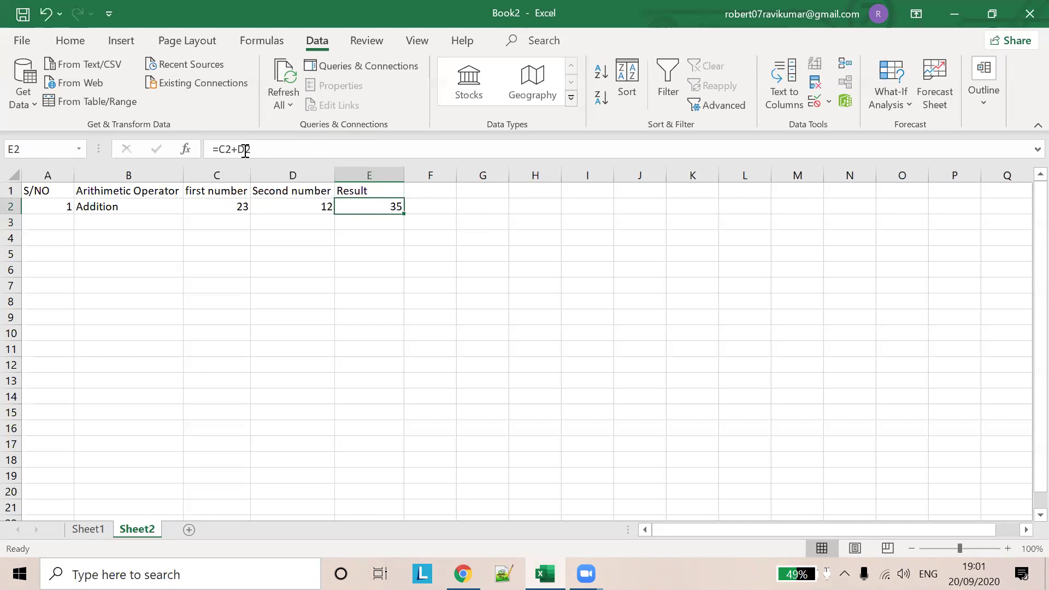
pyautogui.click(257, 149)
pyautogui.moveTo(265, 146); pyautogui.dragTo(215, 149)
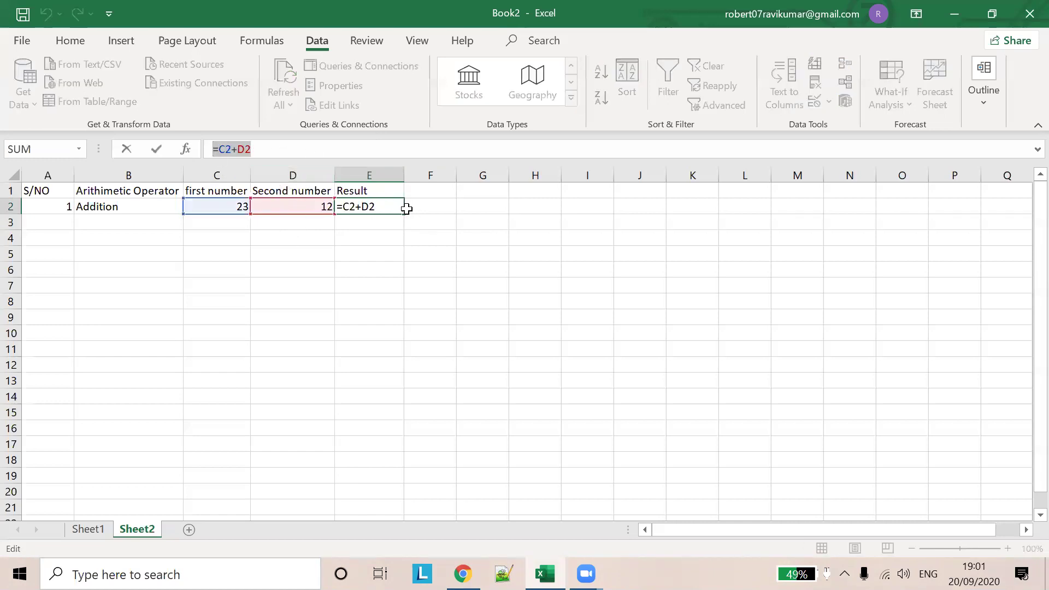
pyautogui.click(432, 205)
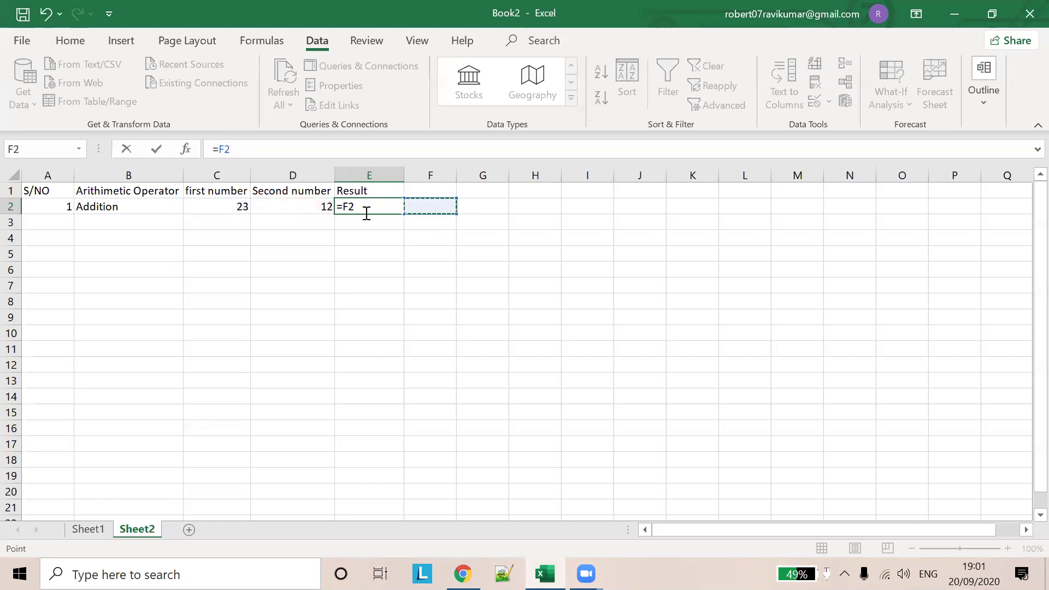
pyautogui.click(441, 217)
pyautogui.click(382, 202)
pyautogui.click(400, 235)
pyautogui.click(380, 205)
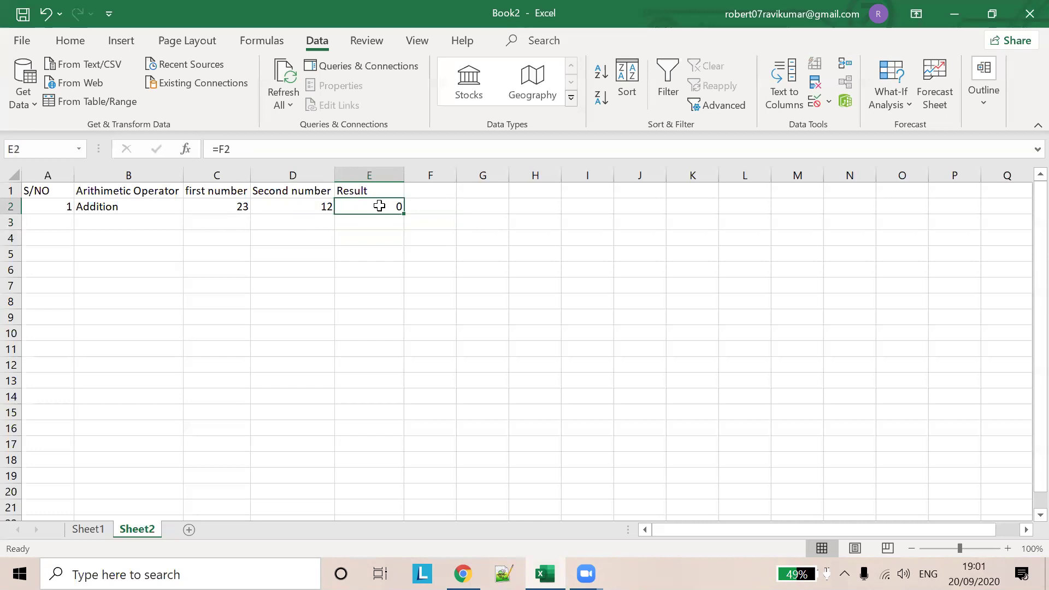
pyautogui.click(389, 153)
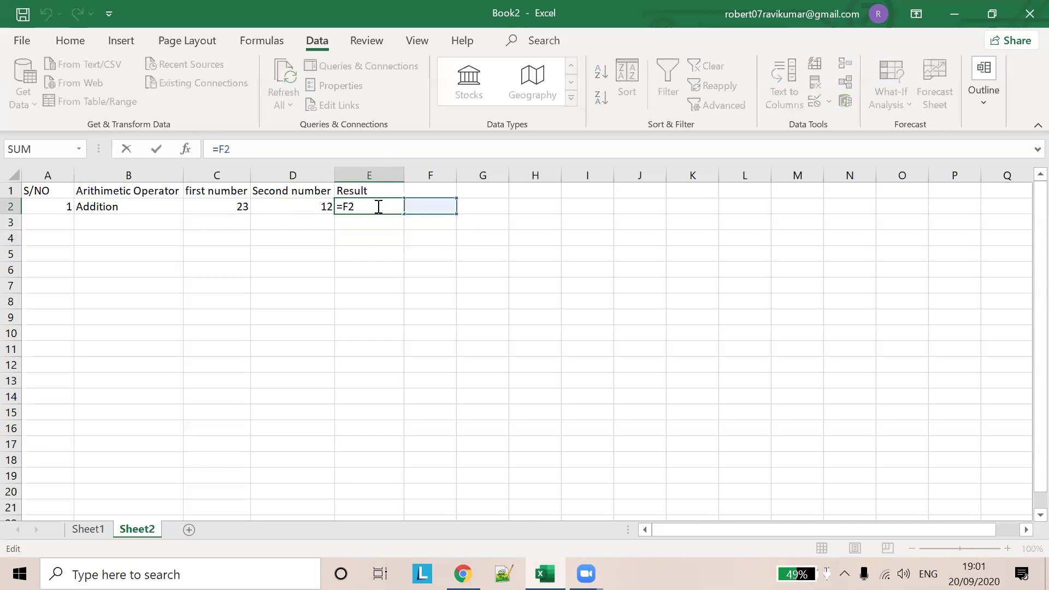
pyautogui.doubleClick(224, 152)
pyautogui.write('C2+')
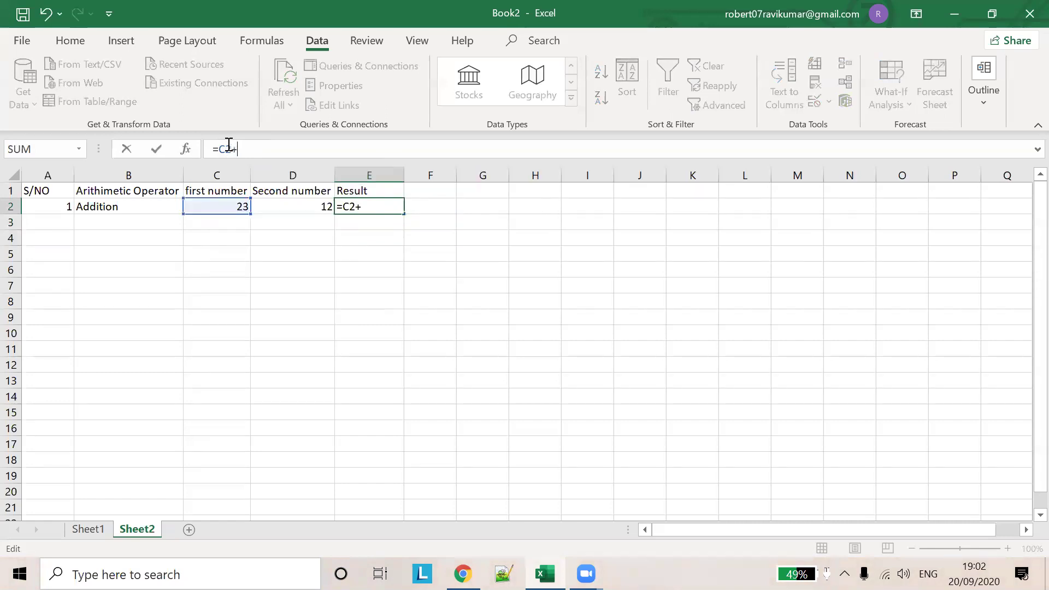
pyautogui.write('D2')
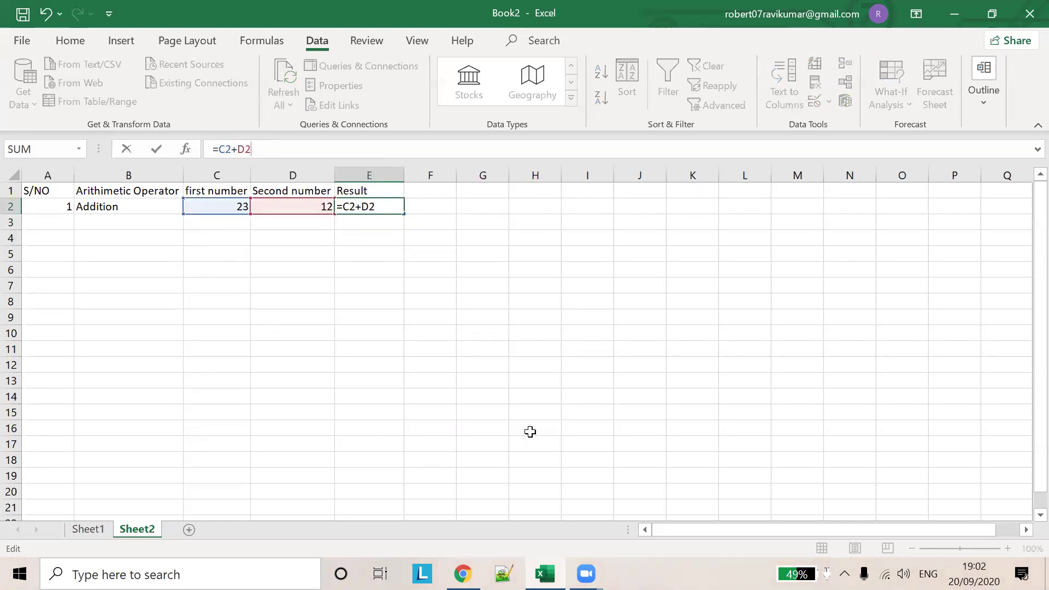
pyautogui.moveTo(379, 231); pyautogui.dragTo(379, 226)
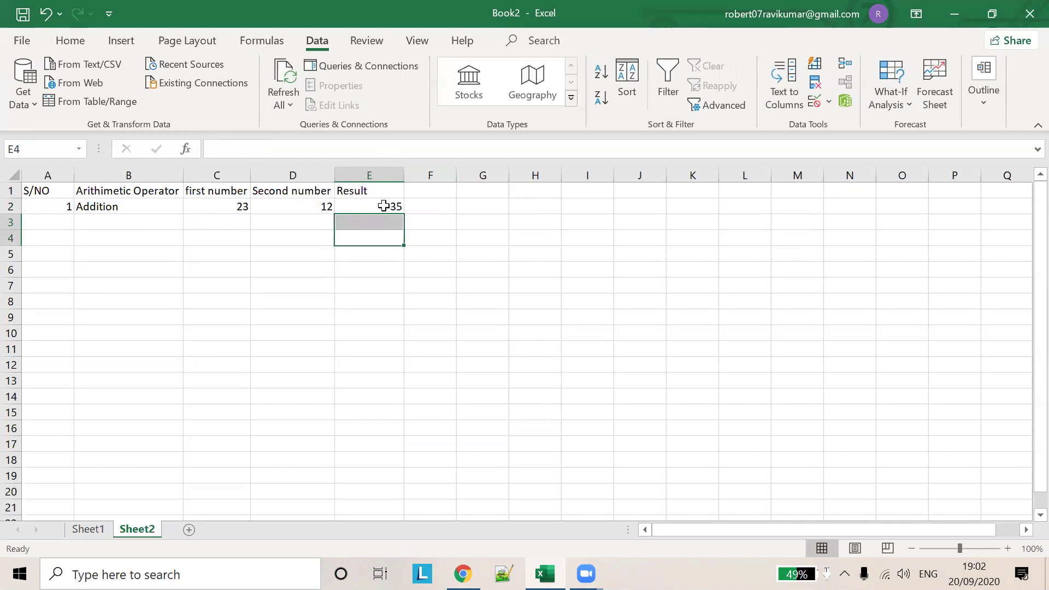
pyautogui.click(383, 206)
# - Change the second number in D2 from 12 to 23
pyautogui.click(415, 210)
pyautogui.click(358, 209)
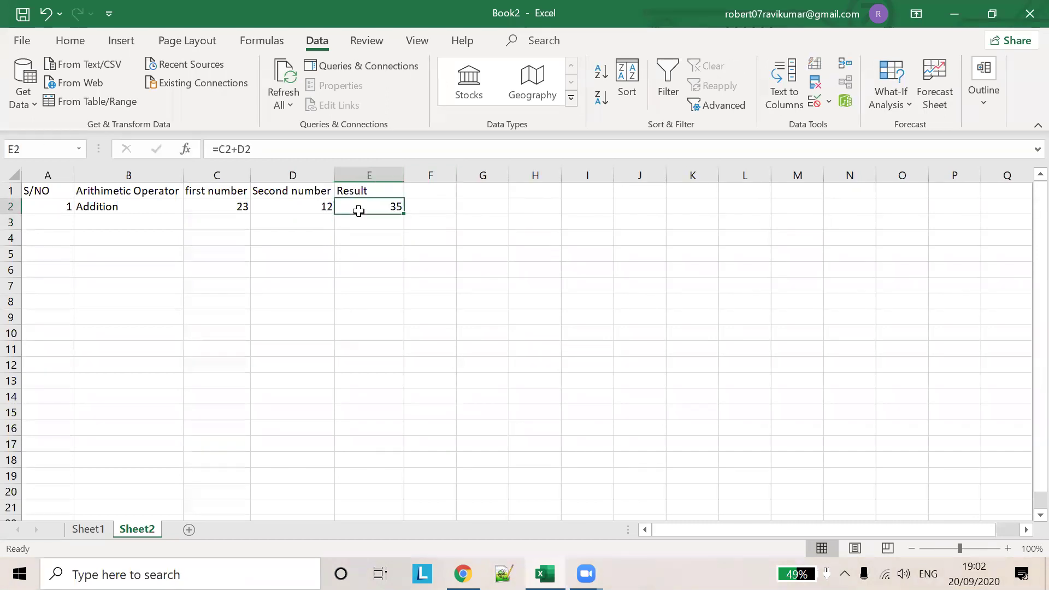
pyautogui.click(295, 206)
pyautogui.write('12')
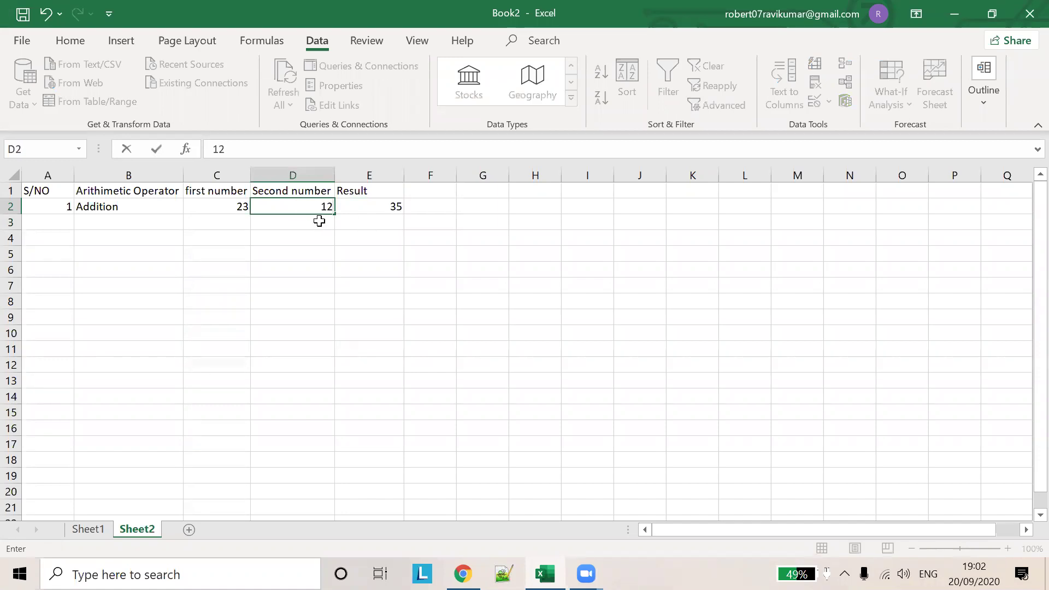
pyautogui.press('BackSpace')
pyautogui.press('BackSpace')
pyautogui.write('23')
pyautogui.click(361, 226)
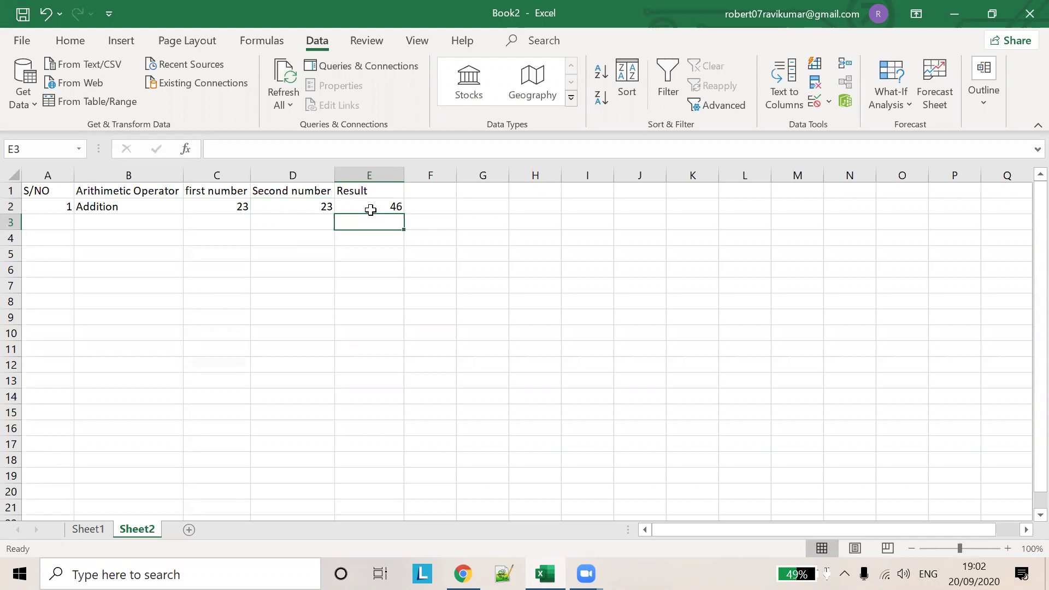
# - Edit E2's formula to =F3+D2 so the Result shows 23
pyautogui.click(370, 208)
pyautogui.click(319, 151)
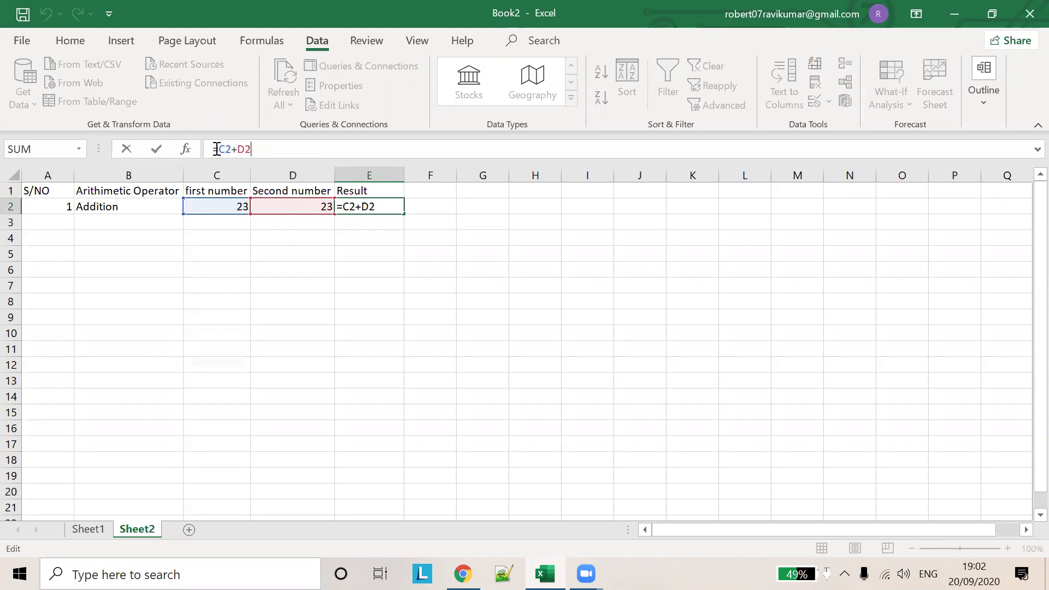
pyautogui.moveTo(218, 149); pyautogui.dragTo(232, 149)
pyautogui.click(429, 218)
pyautogui.click(401, 206)
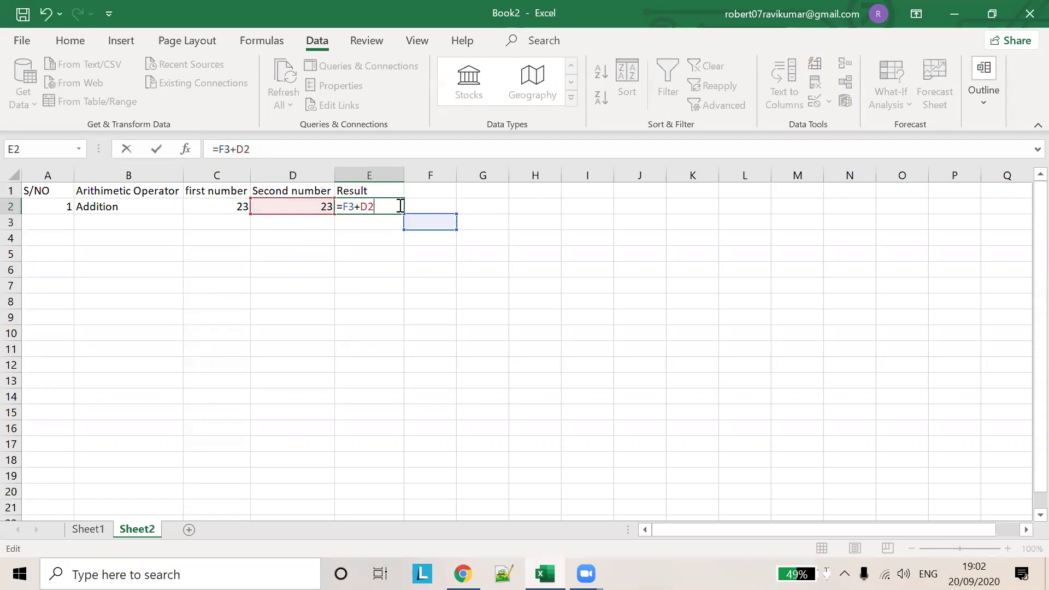
pyautogui.press('Return')
pyautogui.click(366, 207)
pyautogui.click(375, 221)
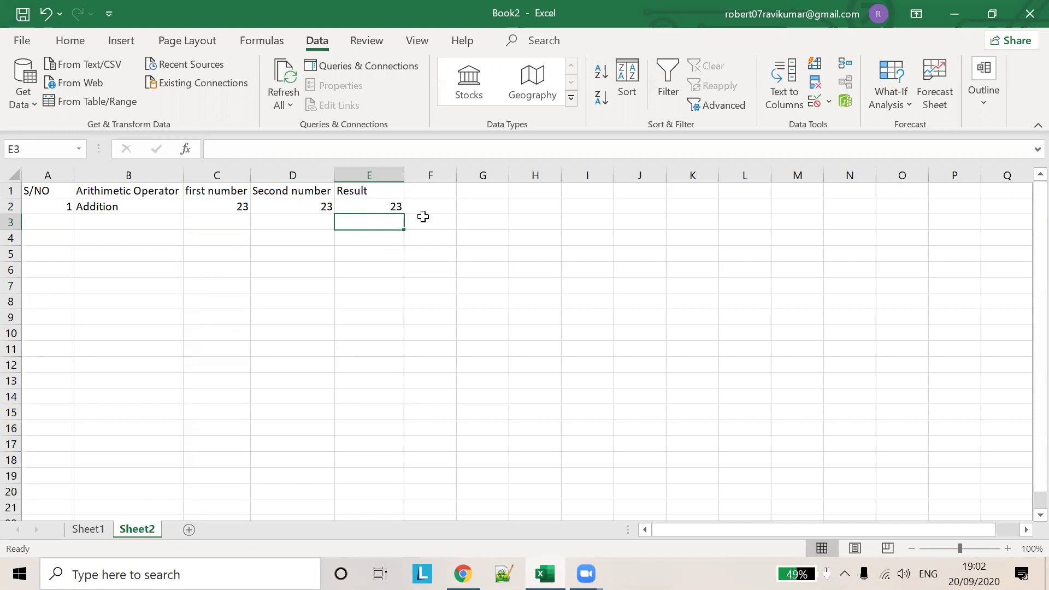
pyautogui.click(288, 149)
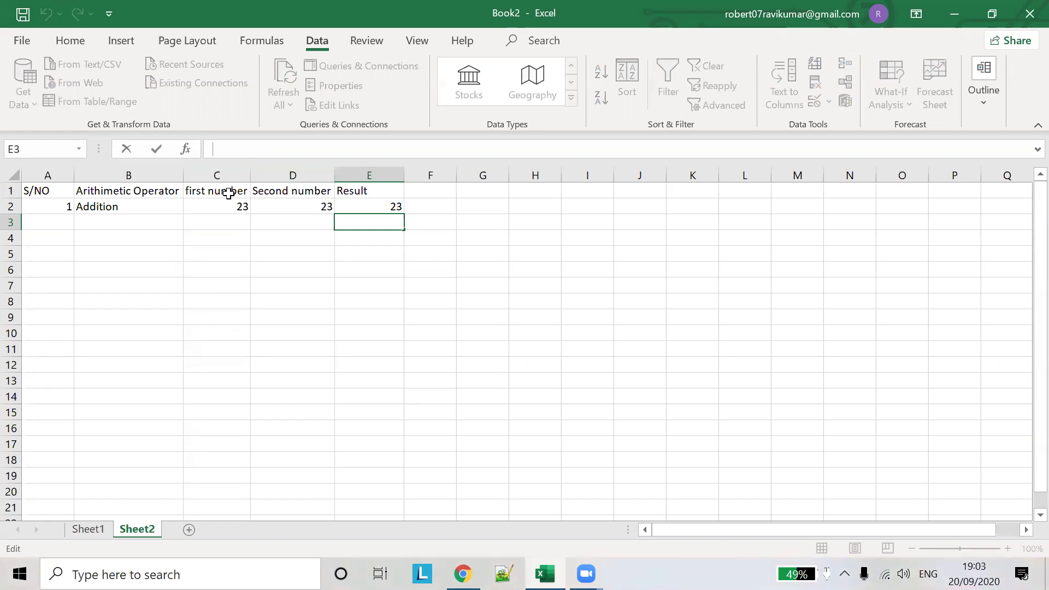
# - Select first number cell C2, then bring the guru99 tutorial in Chrome to the front
pyautogui.click(229, 205)
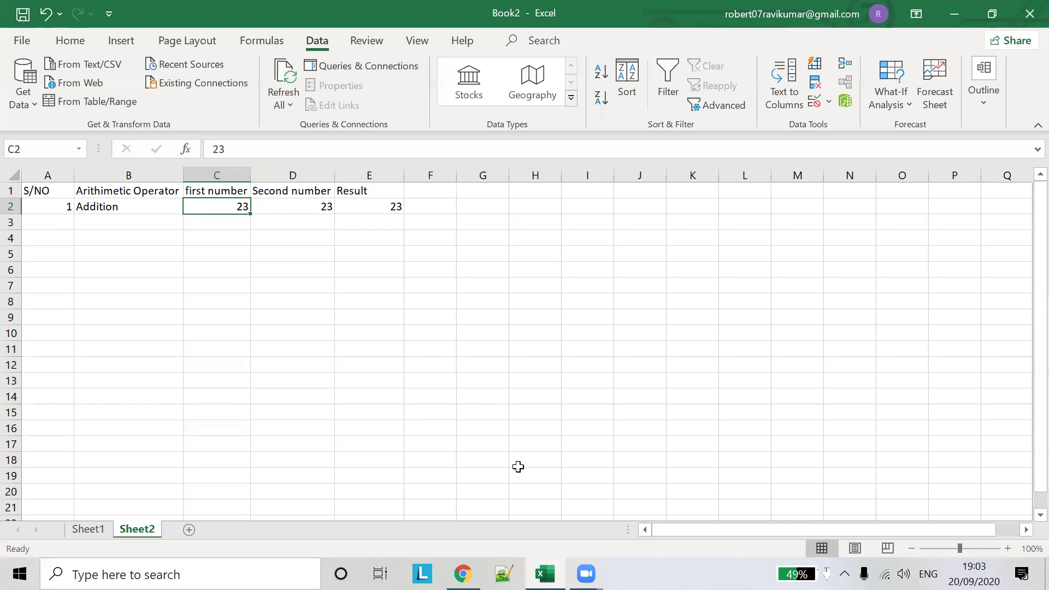
pyautogui.click(585, 568)
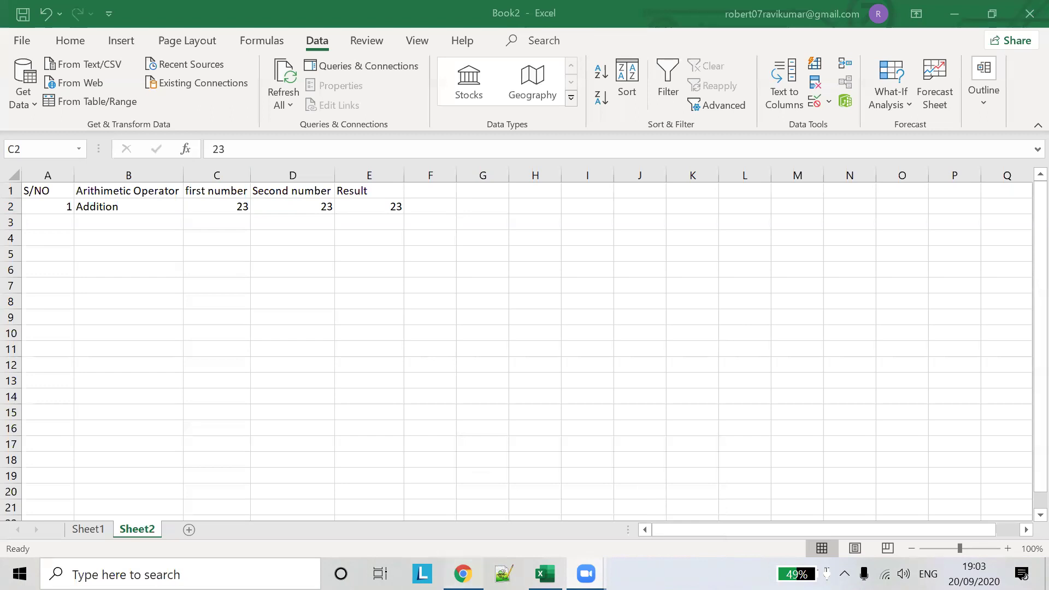
pyautogui.click(462, 573)
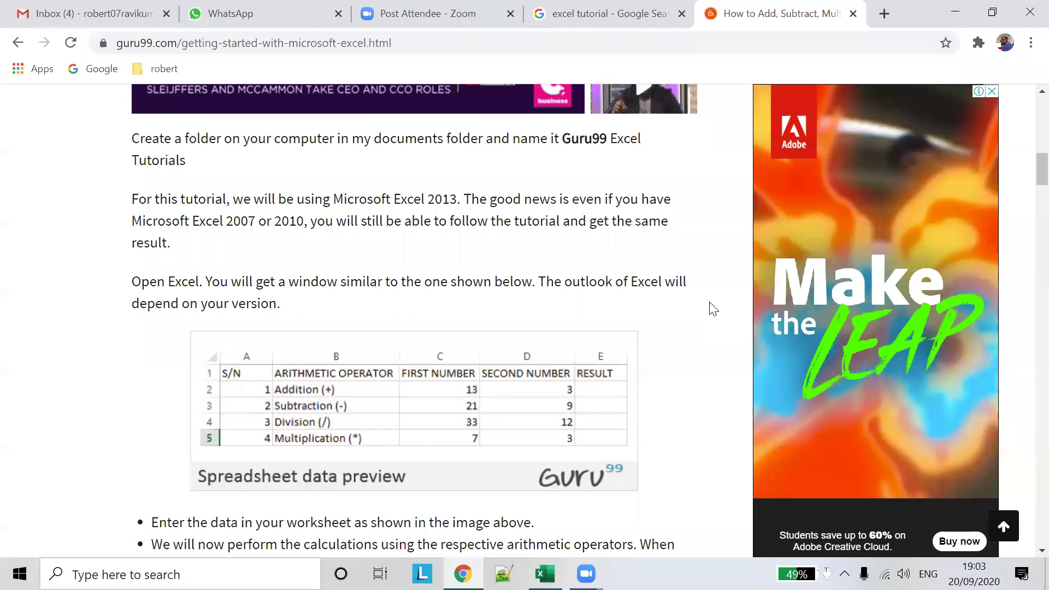
# - Scroll to the tutorial's =C2+D2 step, then return to Book2 in Excel
pyautogui.scroll(-3, 181, 404)
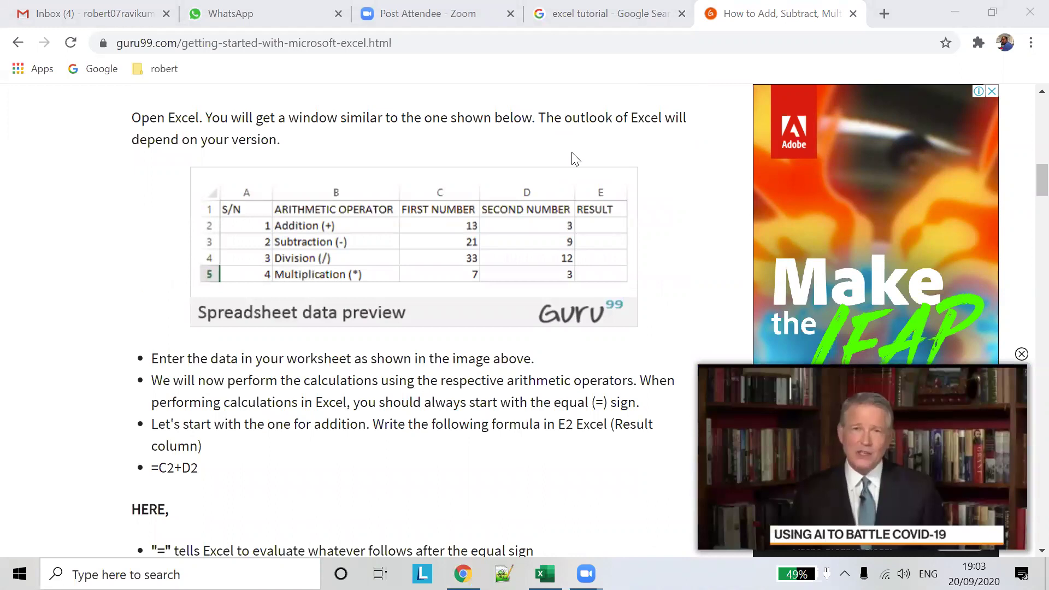
pyautogui.hotkey('alt', 'Tab')
pyautogui.hotkey('alt', 'Tab')
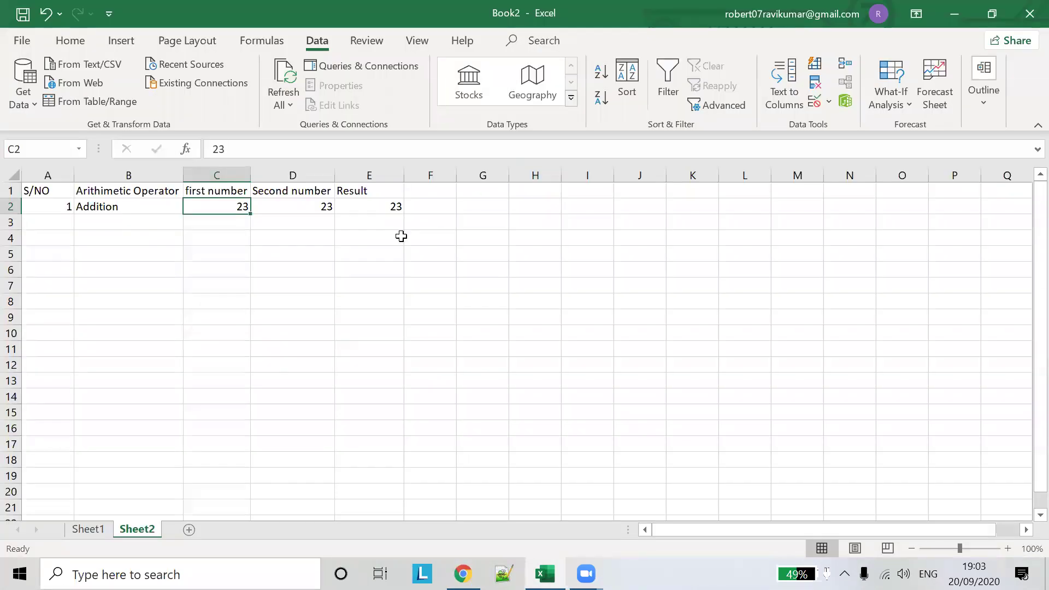
# - Fill A3 through D3 with 2, Subtraction, 12 and 3
pyautogui.click(53, 224)
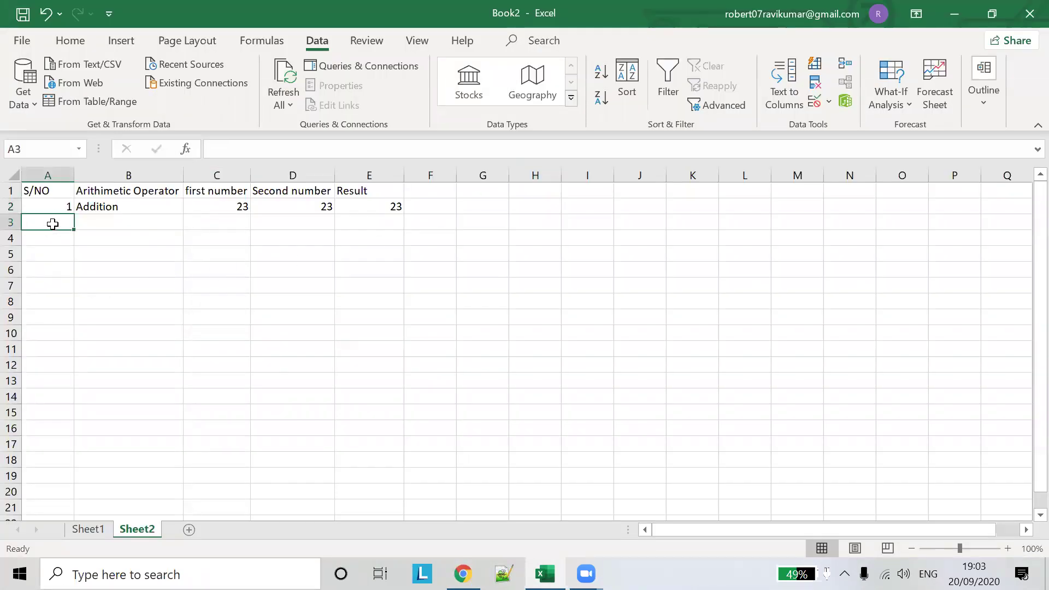
pyautogui.write('2')
pyautogui.click(127, 220)
pyautogui.write('Sub')
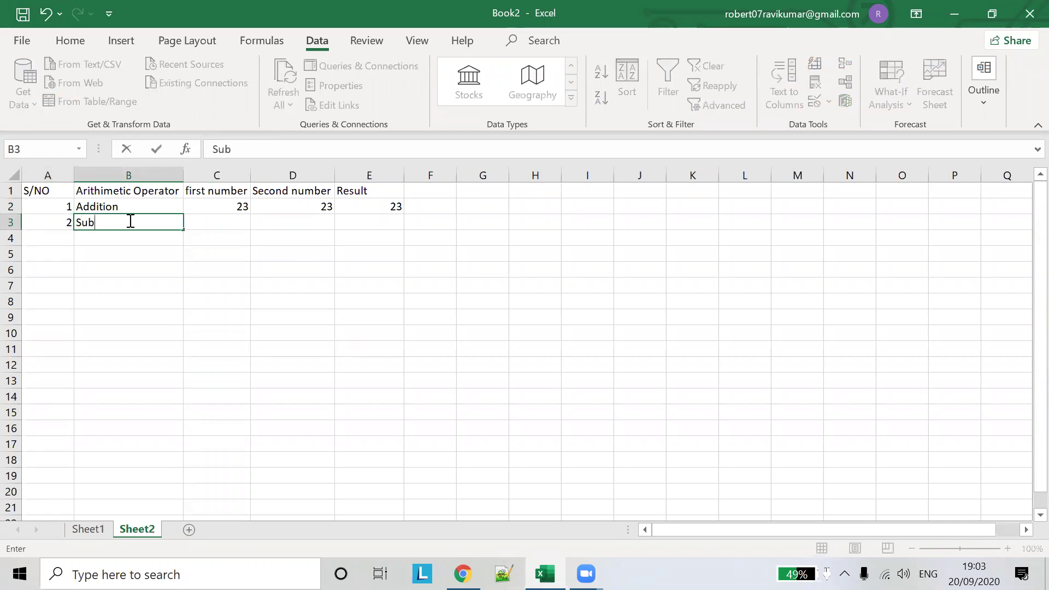
pyautogui.hotkey('alt', 'Tab')
pyautogui.hotkey('alt', 'Tab')
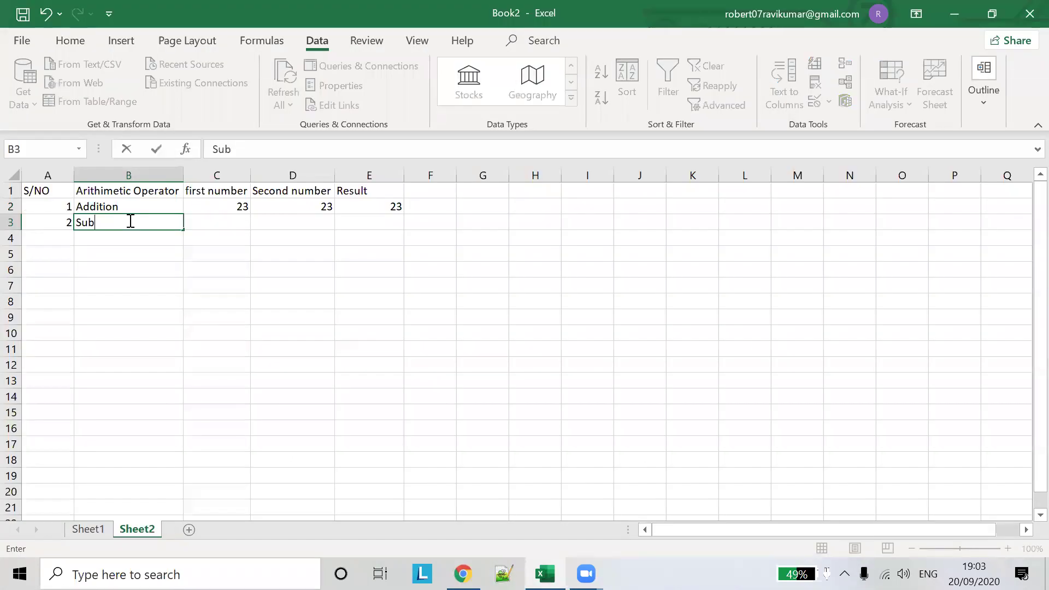
pyautogui.write('raction')
pyautogui.press('Tab')
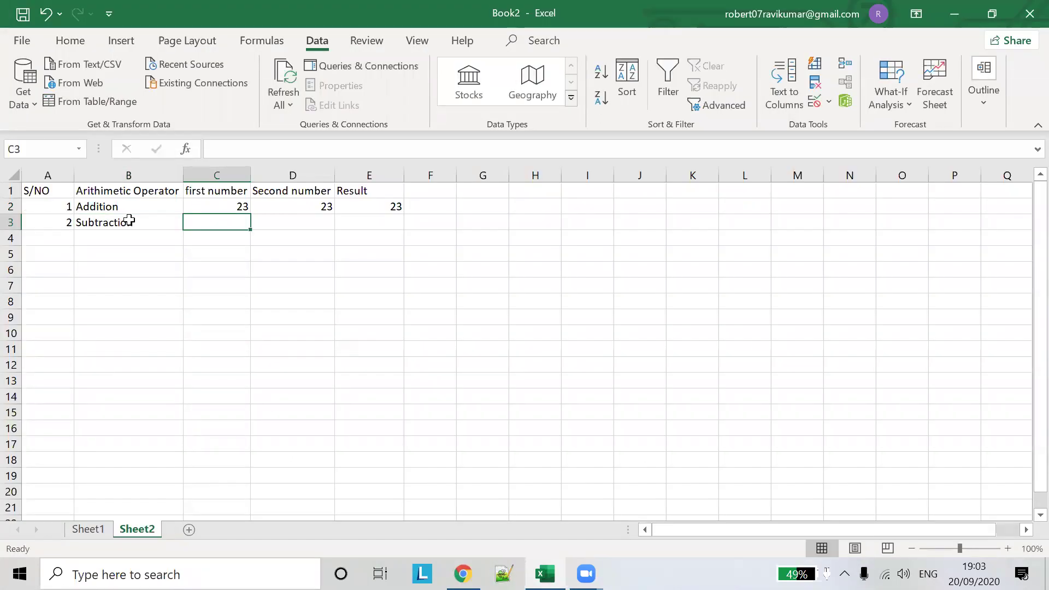
pyautogui.write('12')
pyautogui.press('Tab')
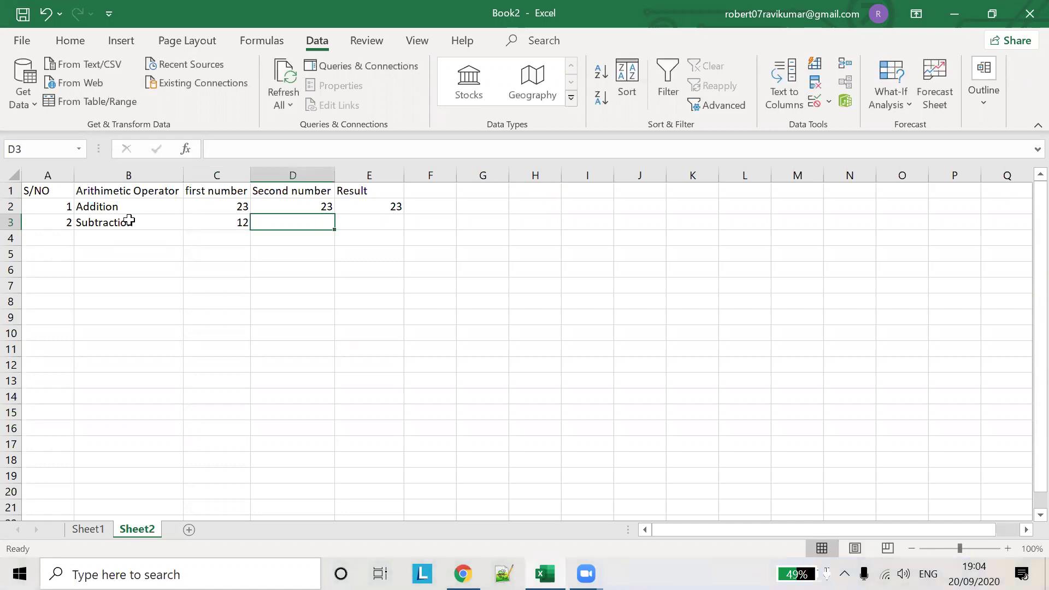
pyautogui.write('3')
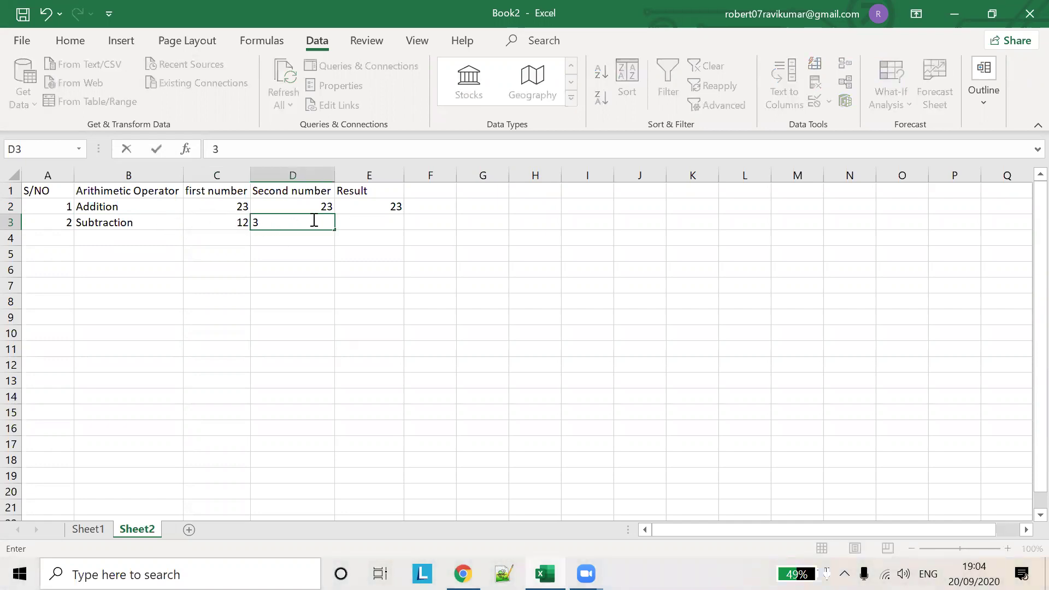
pyautogui.click(360, 222)
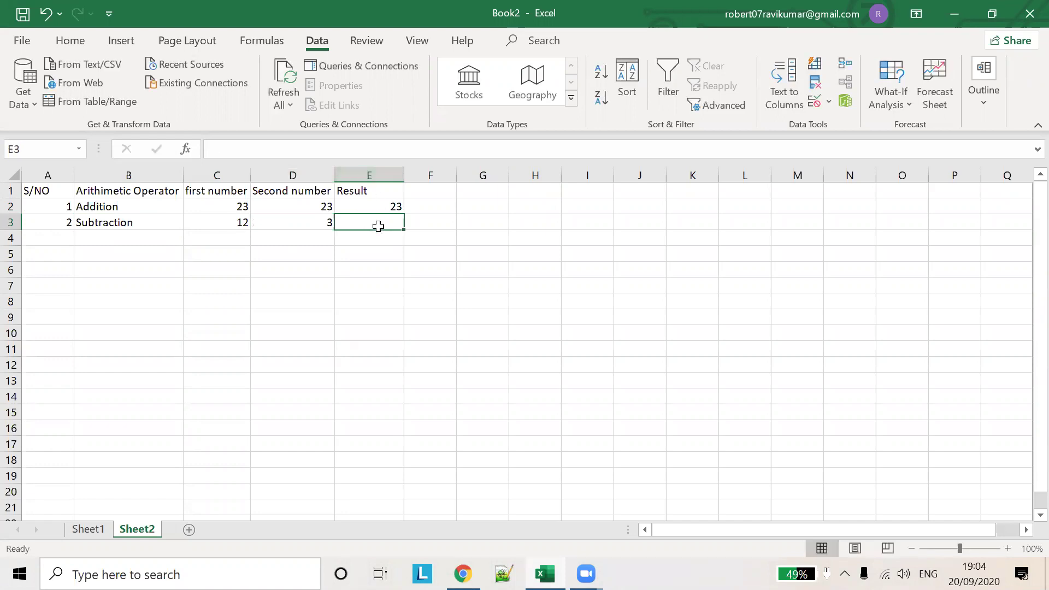
# - Delete a stray 'w' from E3, then begin editing E3 in the formula bar
pyautogui.write('w')
pyautogui.doubleClick(367, 222)
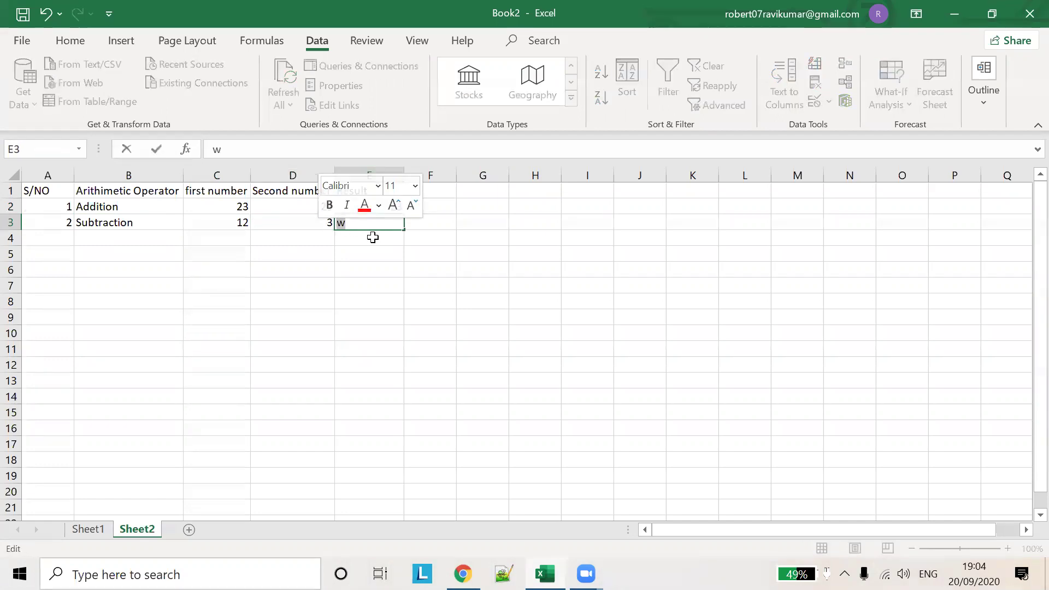
pyautogui.press('BackSpace')
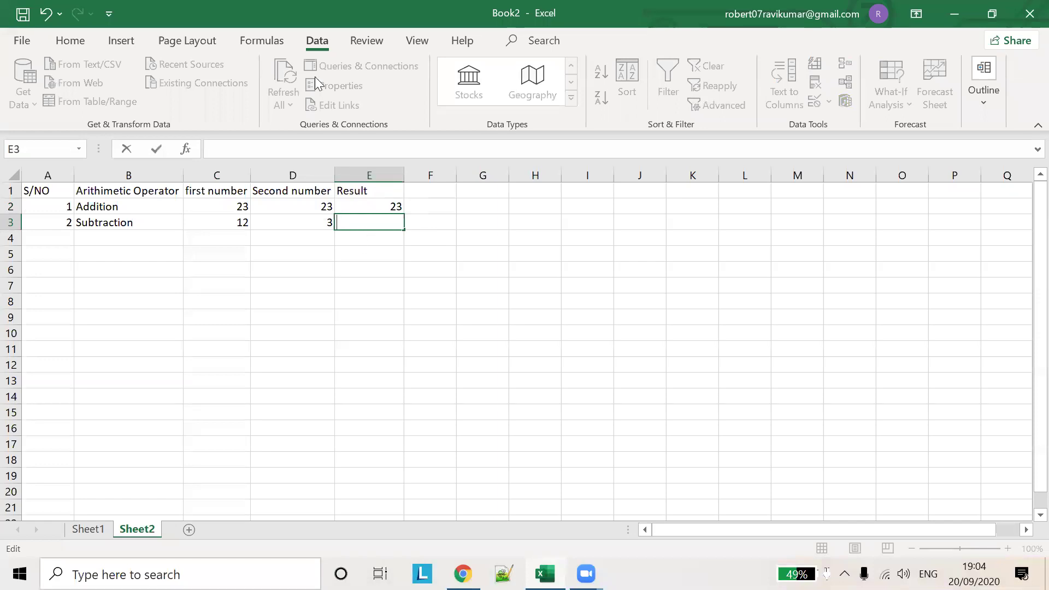
pyautogui.click(238, 222)
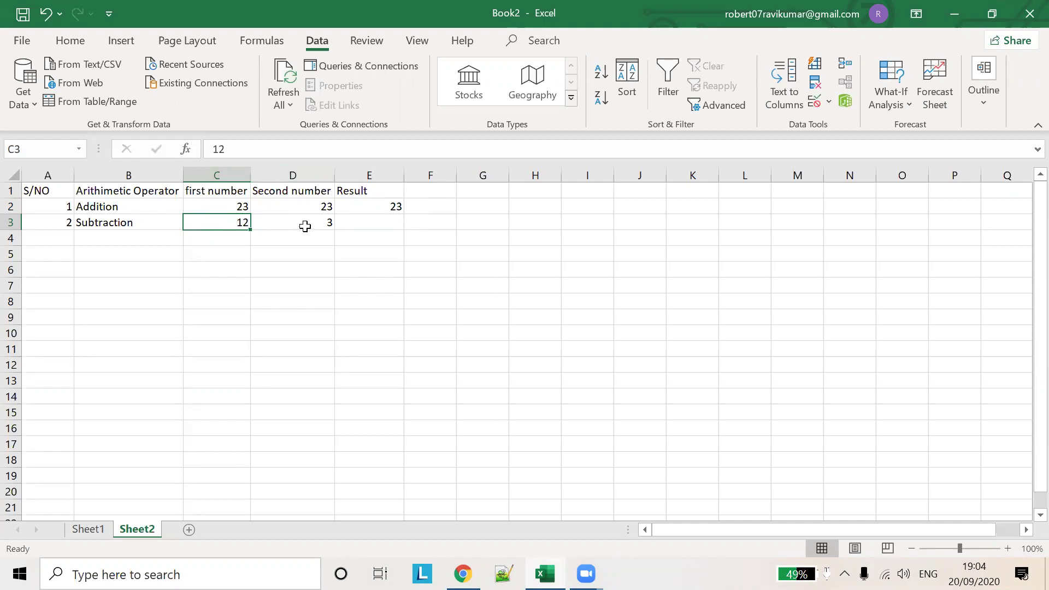
pyautogui.click(372, 226)
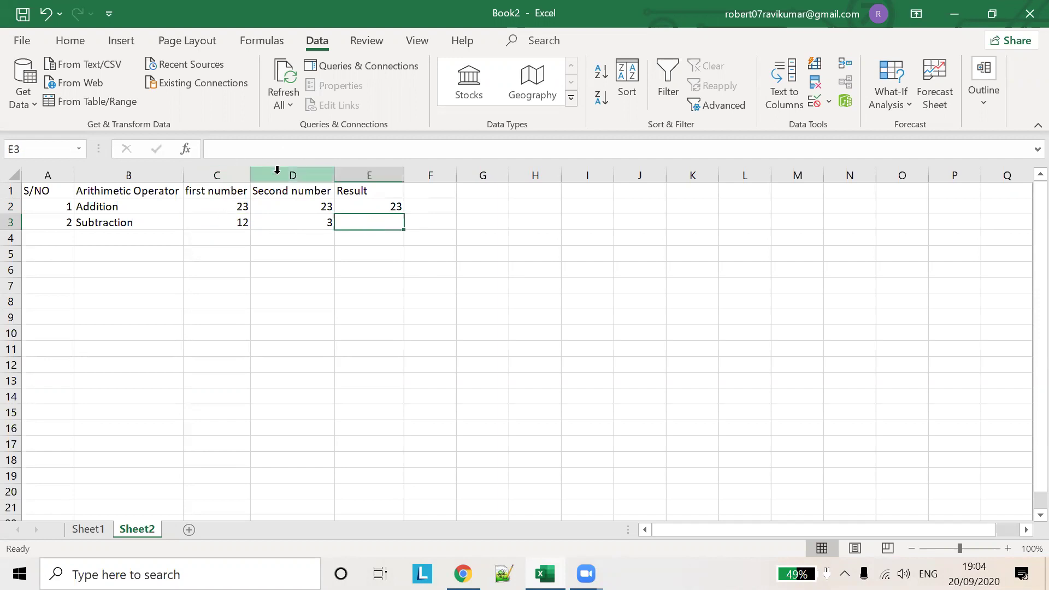
pyautogui.click(295, 219)
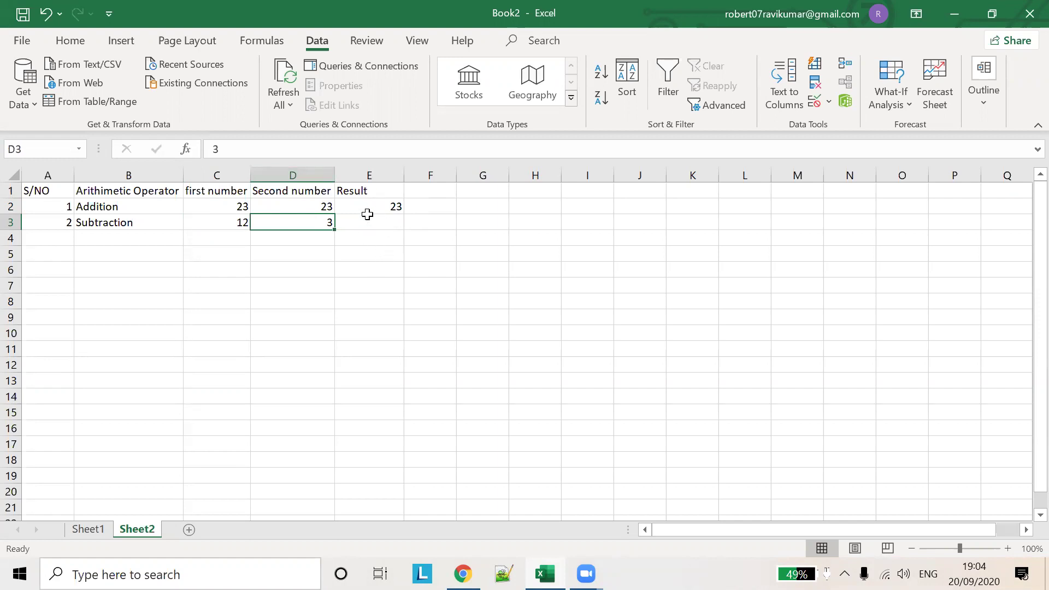
pyautogui.click(371, 221)
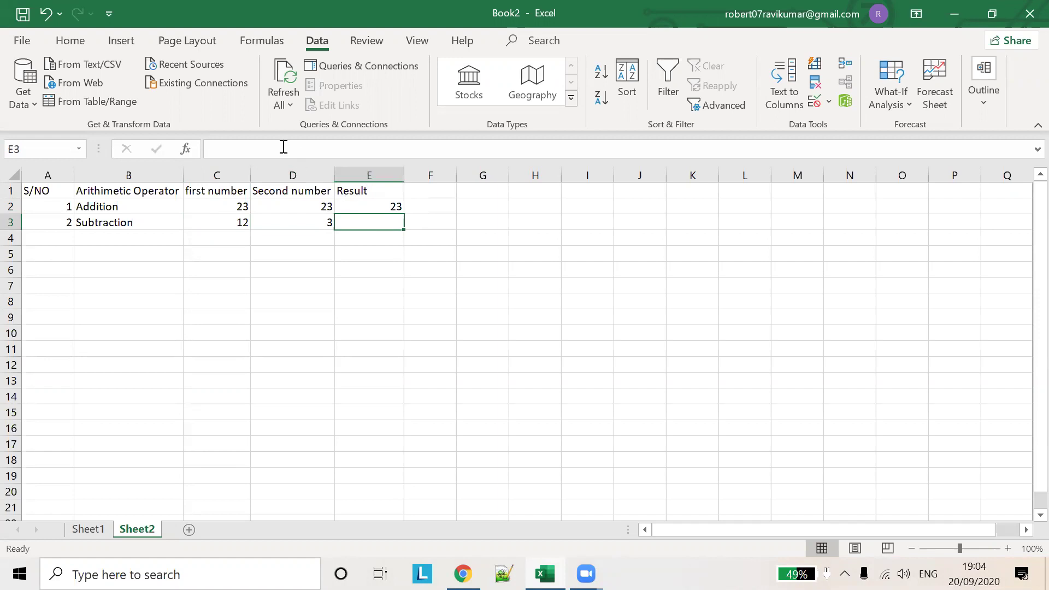
pyautogui.click(346, 147)
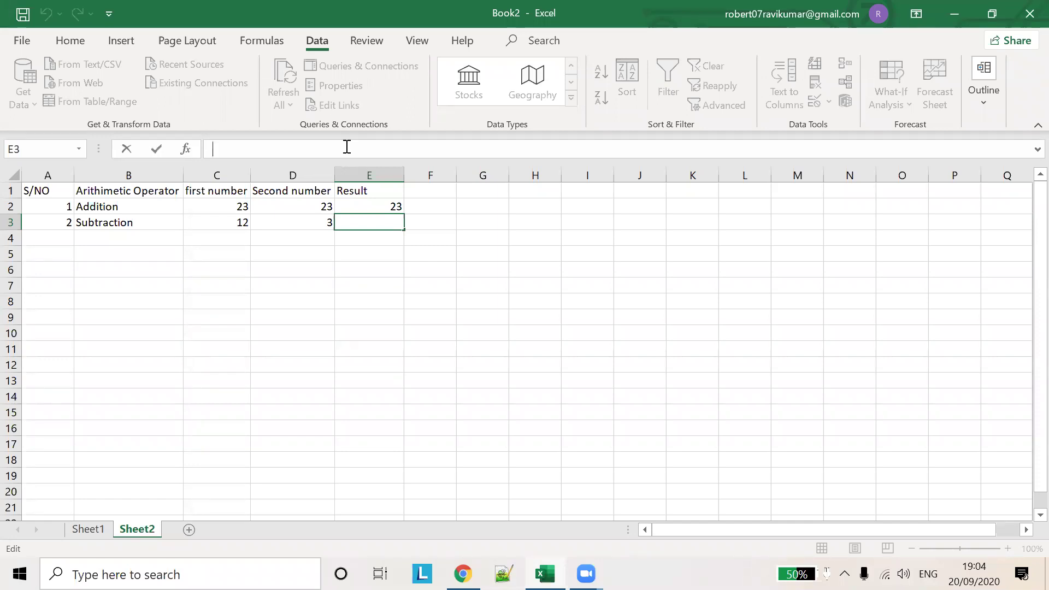
# - Enter the formula =C3-D3 in the Subtraction result cell E3
pyautogui.write('=')
pyautogui.write('C')
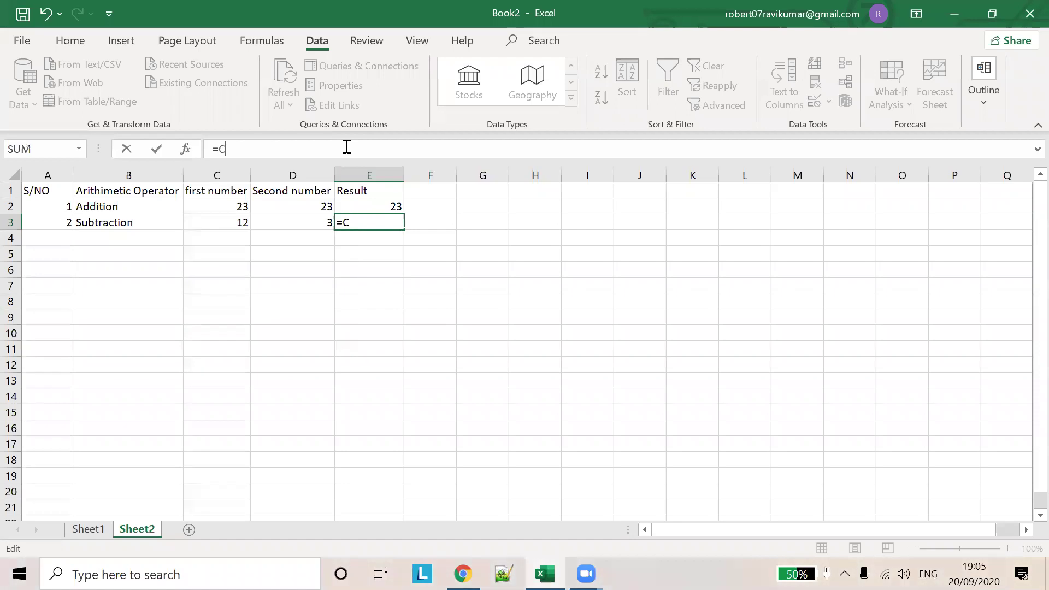
pyautogui.write('3-')
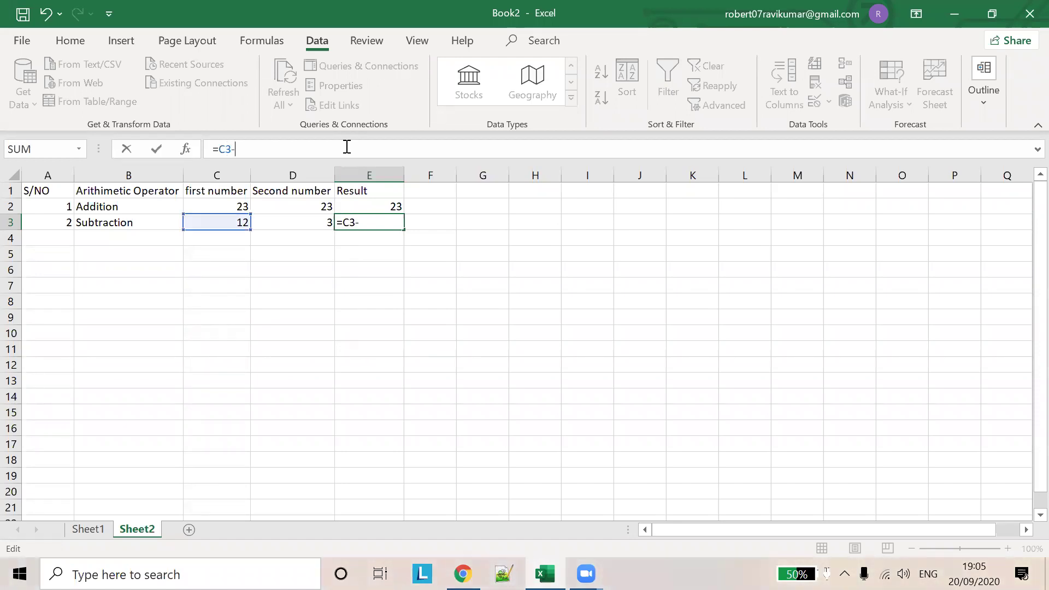
pyautogui.write('D3')
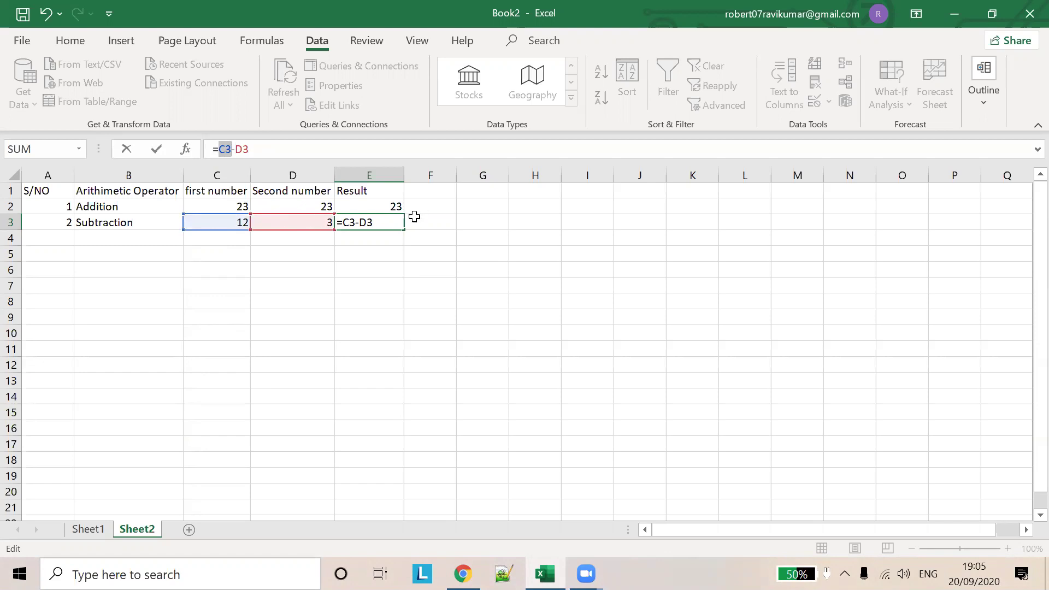
# - Correct E3's formula, replacing the wrong reference so it reads =C3-D3
pyautogui.click(441, 220)
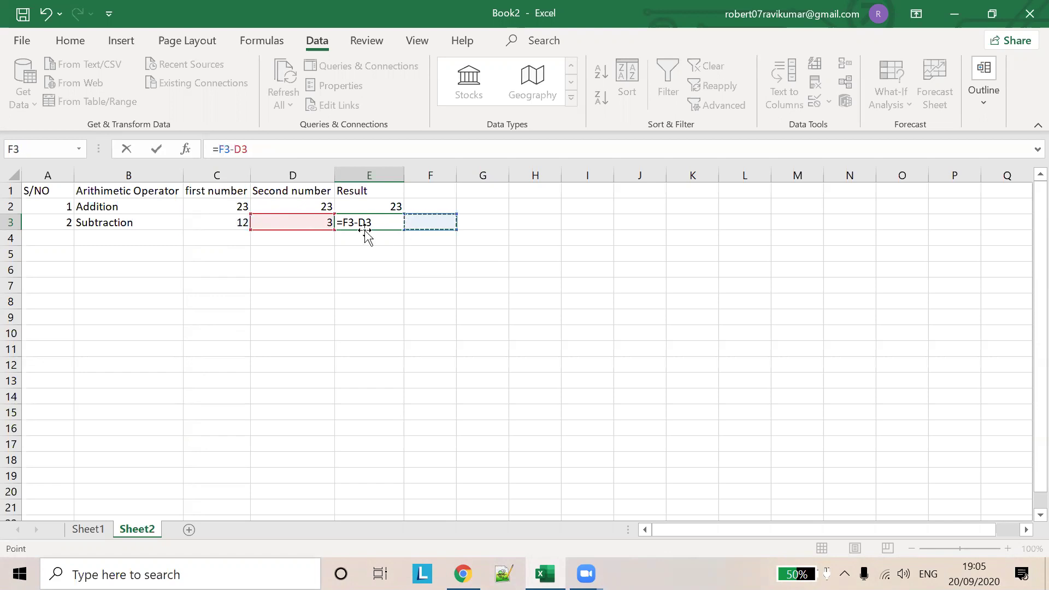
pyautogui.click(366, 253)
pyautogui.press('Tab')
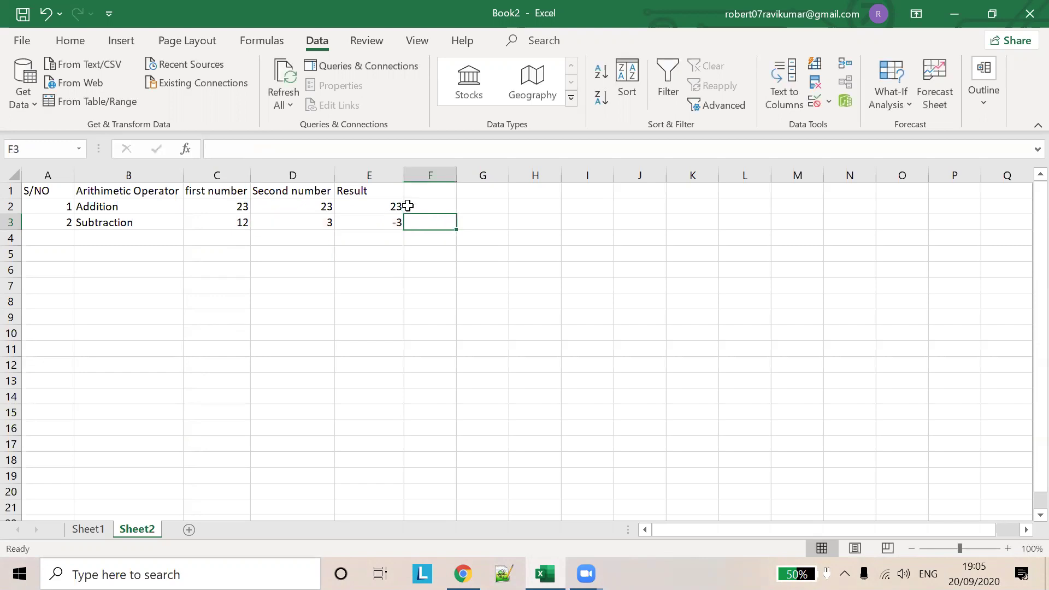
pyautogui.click(371, 222)
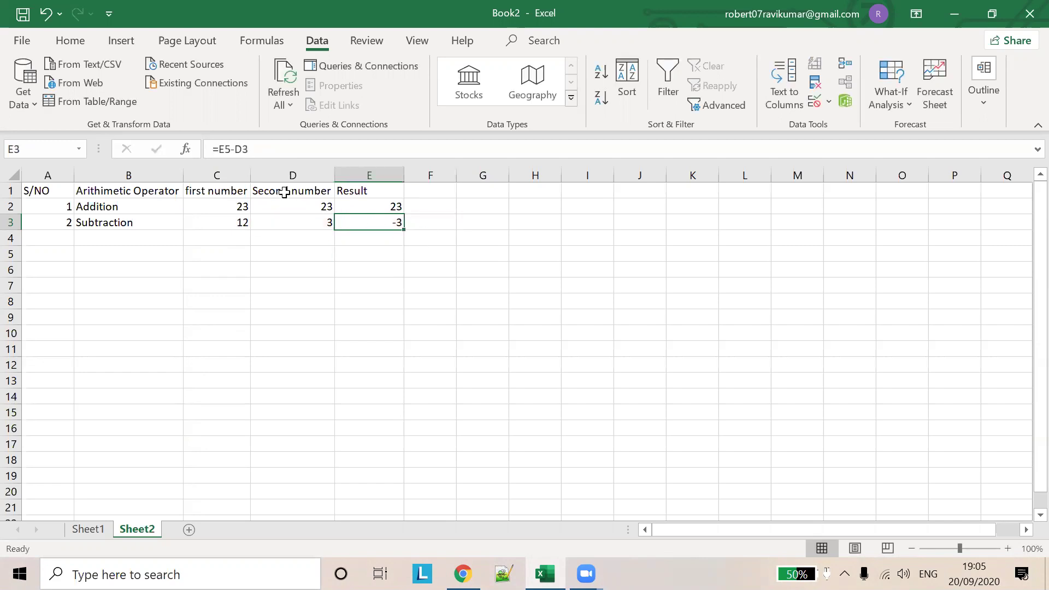
pyautogui.click(231, 149)
pyautogui.moveTo(230, 149); pyautogui.dragTo(217, 149)
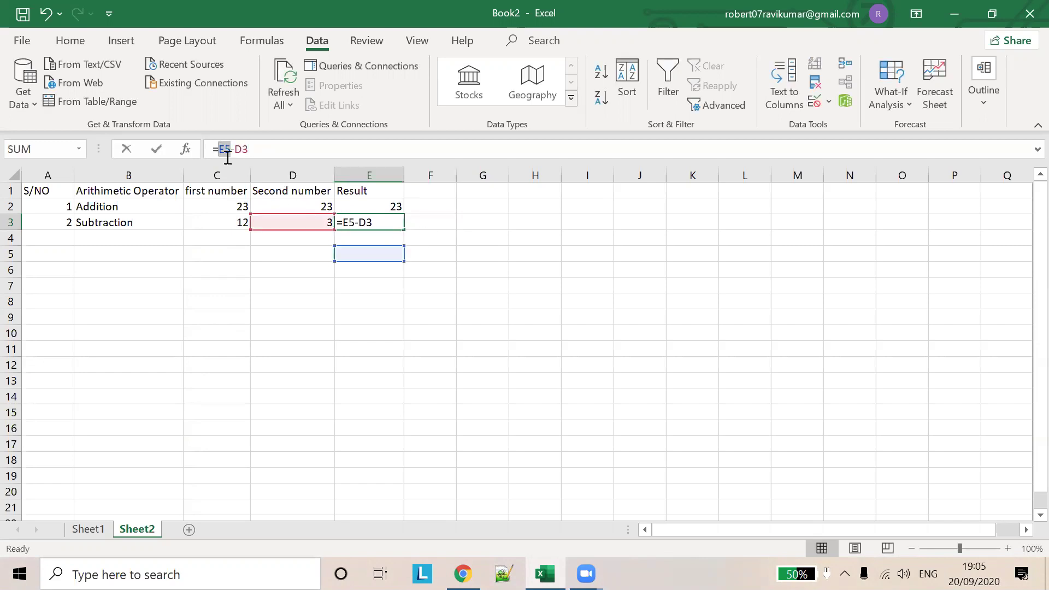
pyautogui.write('C3')
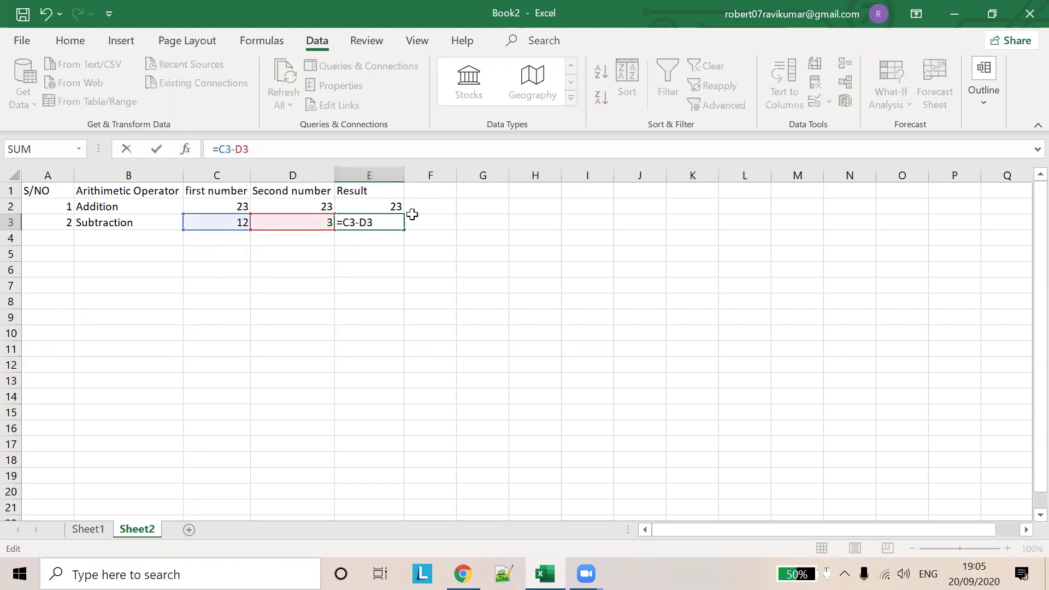
pyautogui.click(442, 208)
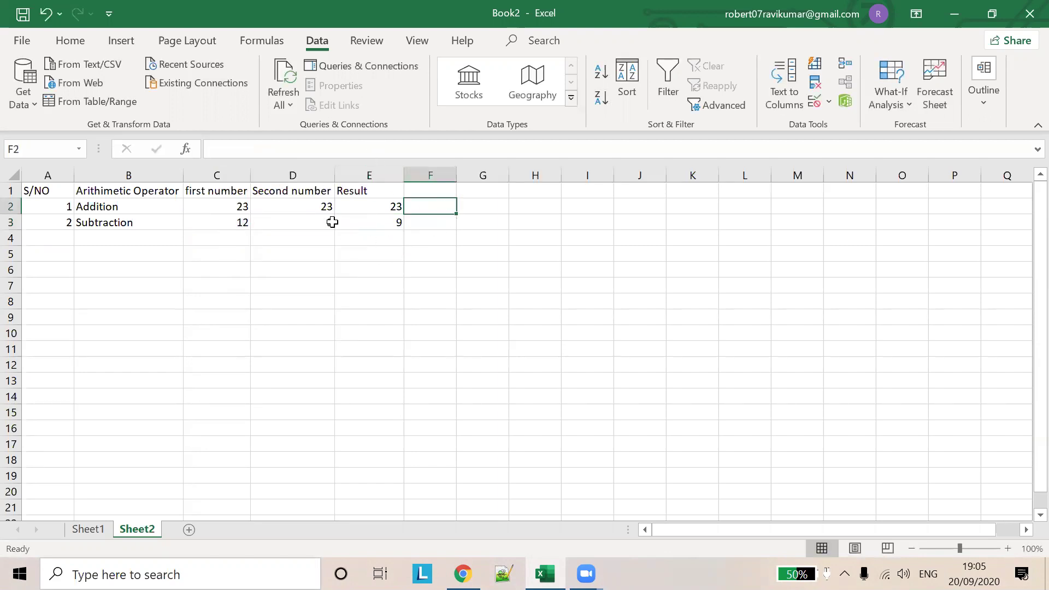
pyautogui.click(382, 222)
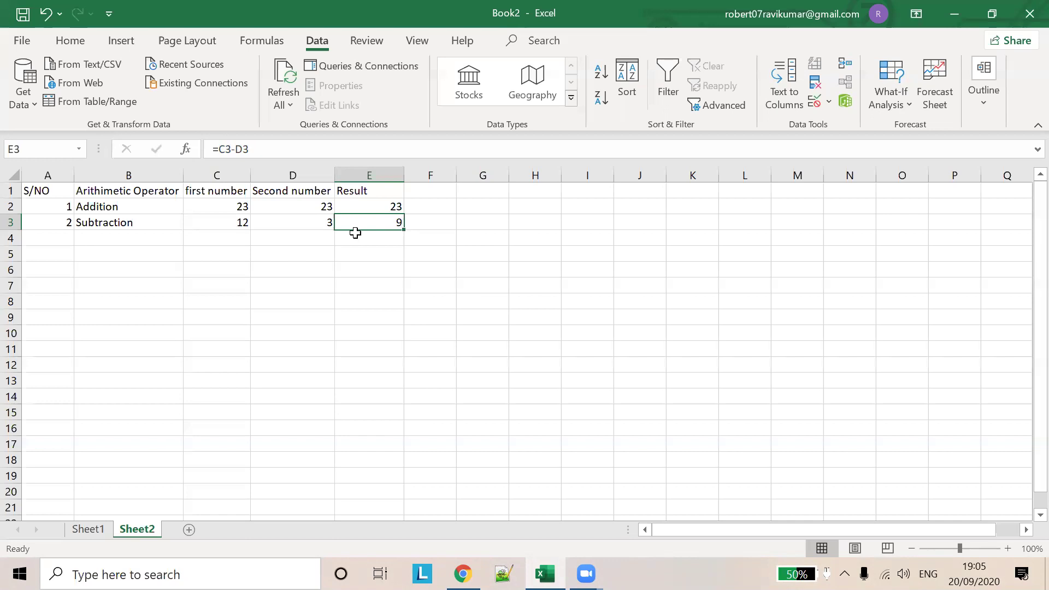
# - Change the Subtraction row's first number in C3 to 23, making E3 show 20
pyautogui.click(233, 149)
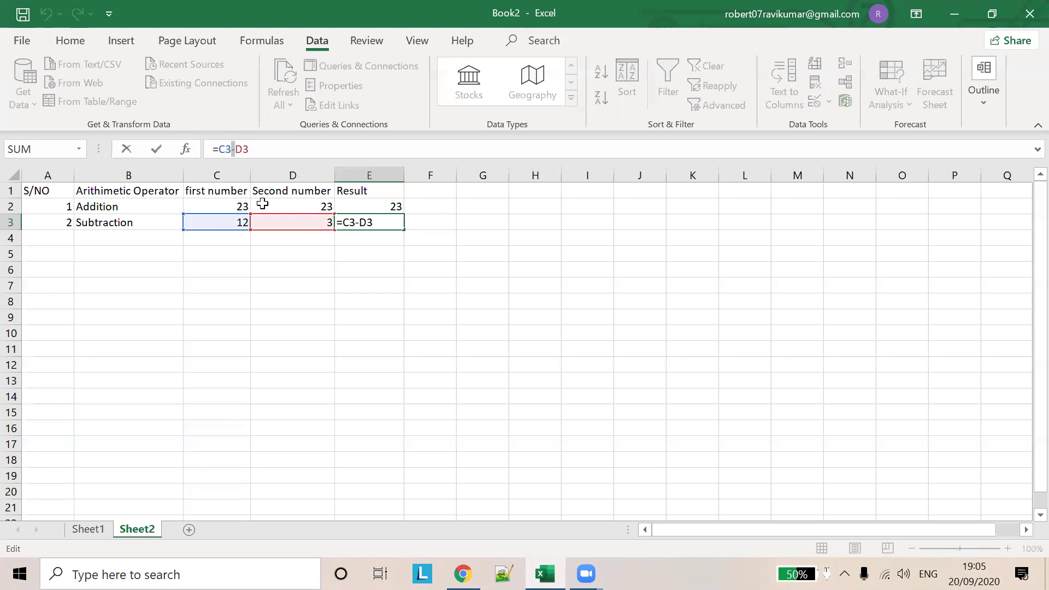
pyautogui.click(243, 227)
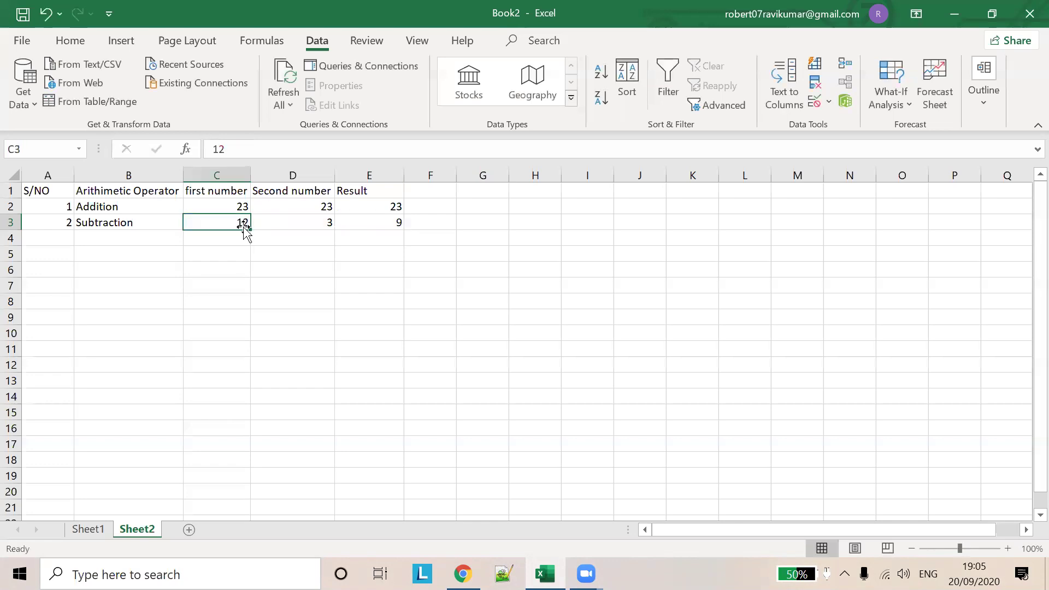
pyautogui.write('23')
pyautogui.click(330, 249)
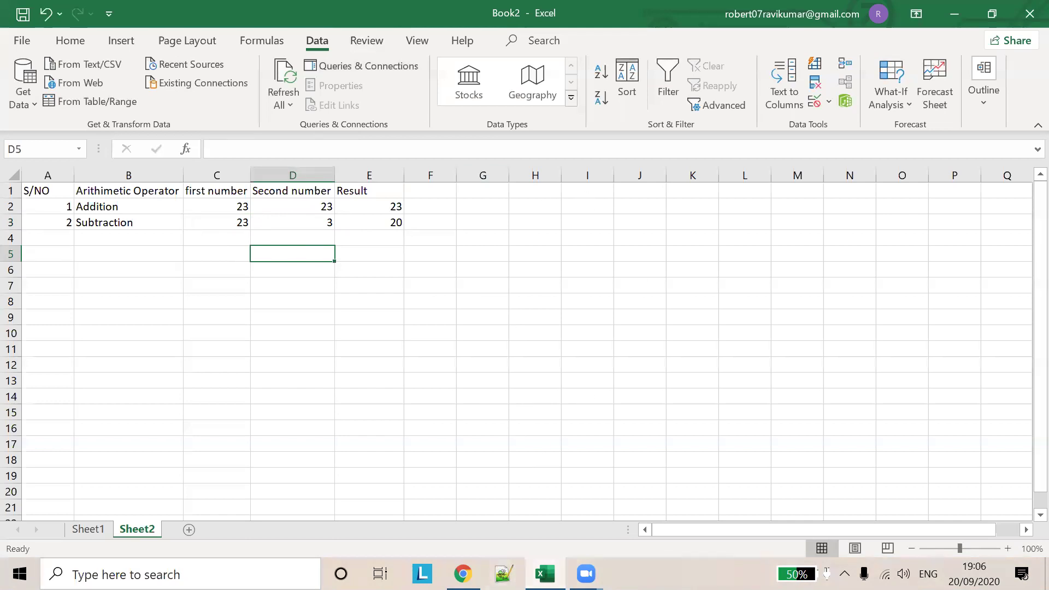
pyautogui.click(586, 574)
pyautogui.click(647, 475)
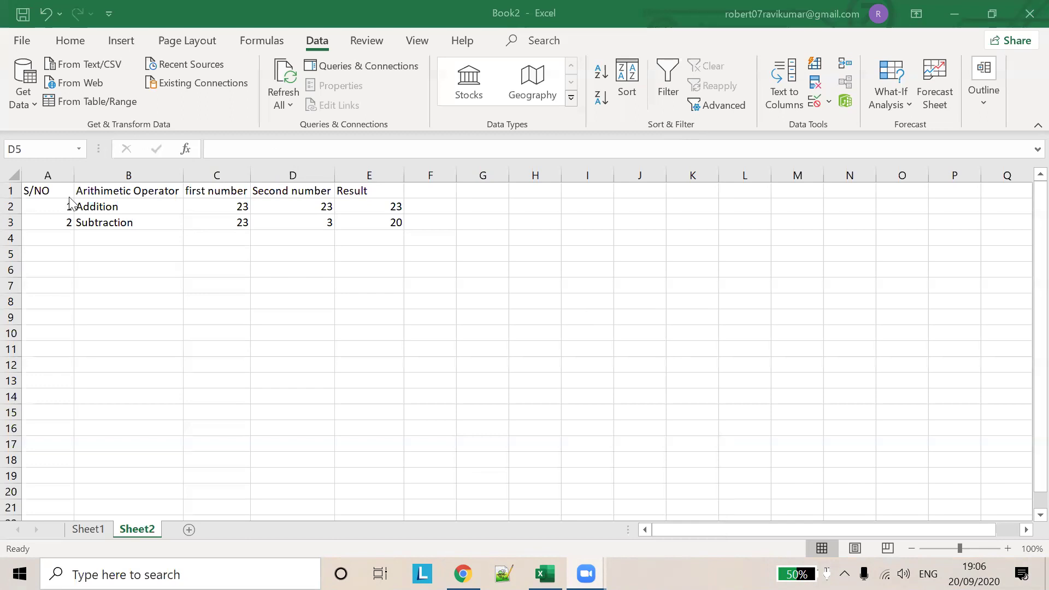
pyautogui.click(64, 234)
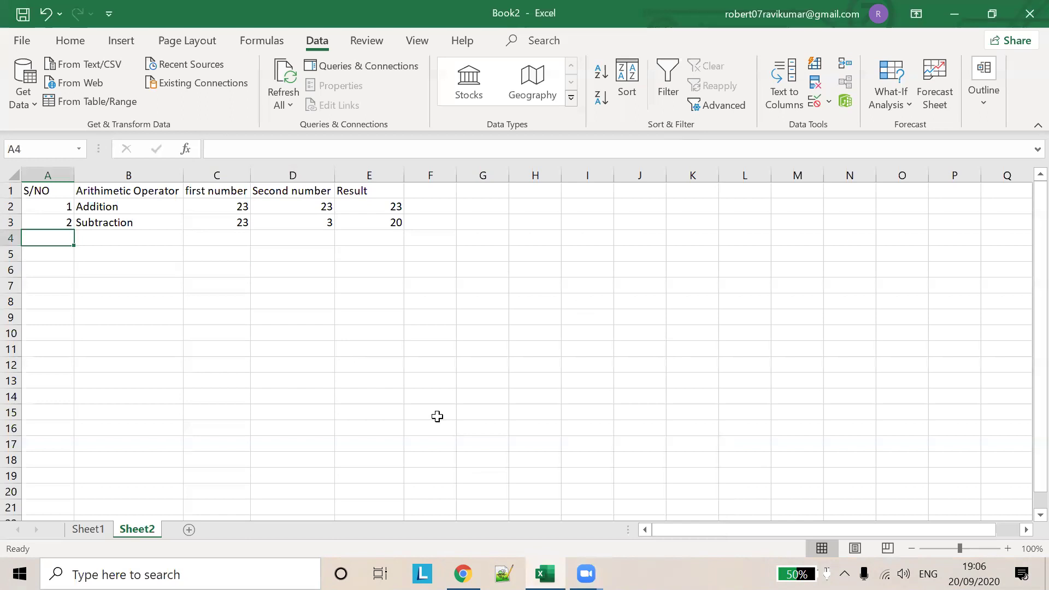
pyautogui.click(463, 574)
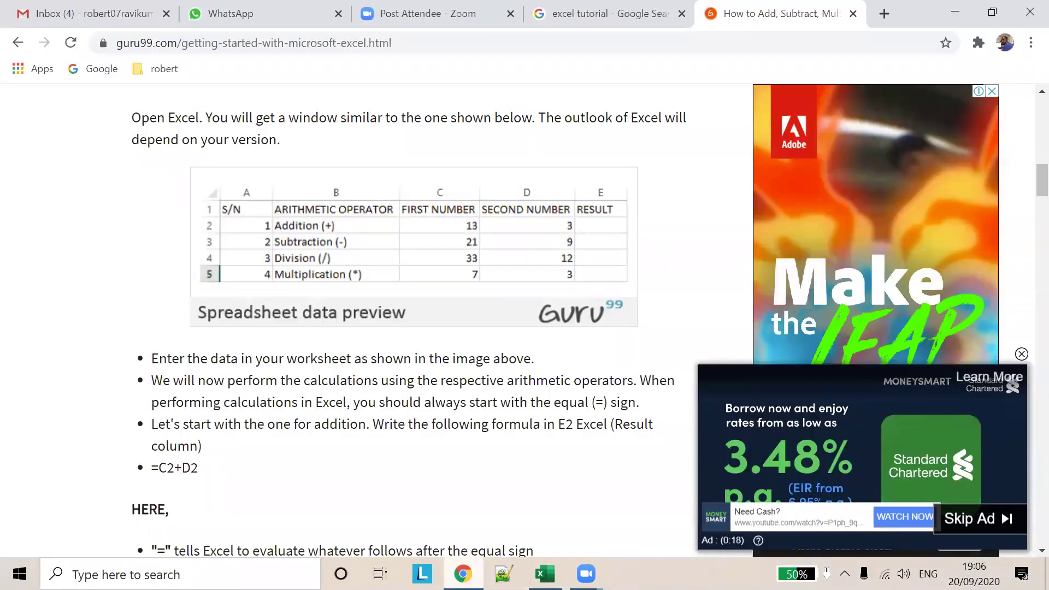
pyautogui.hotkey('alt', 'Tab')
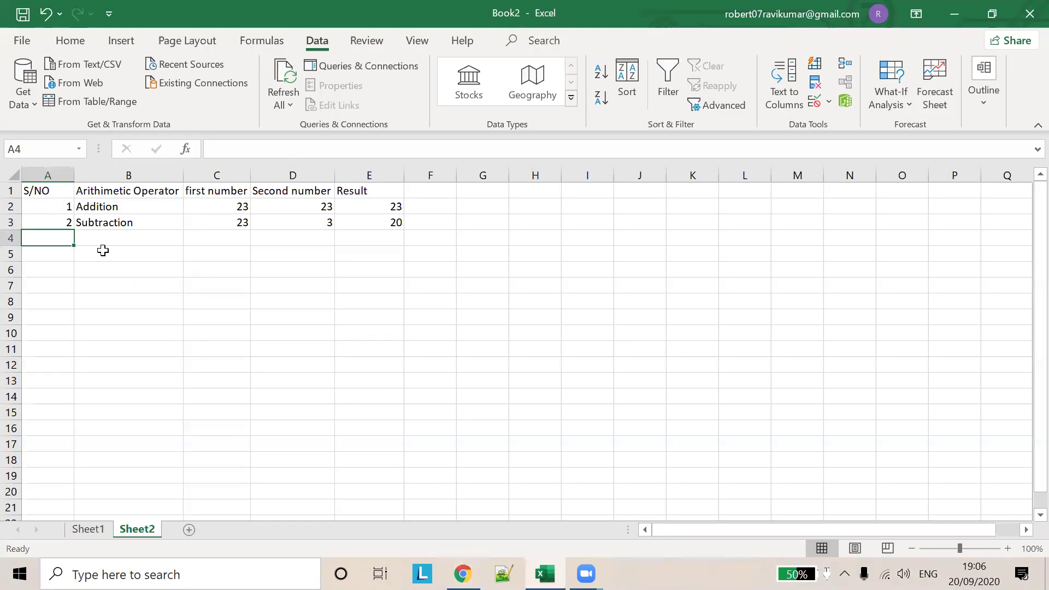
# - Fill row 4 with 3, Division, 20 and 4, and start E4's formula with =
pyautogui.write('3')
pyautogui.click(126, 232)
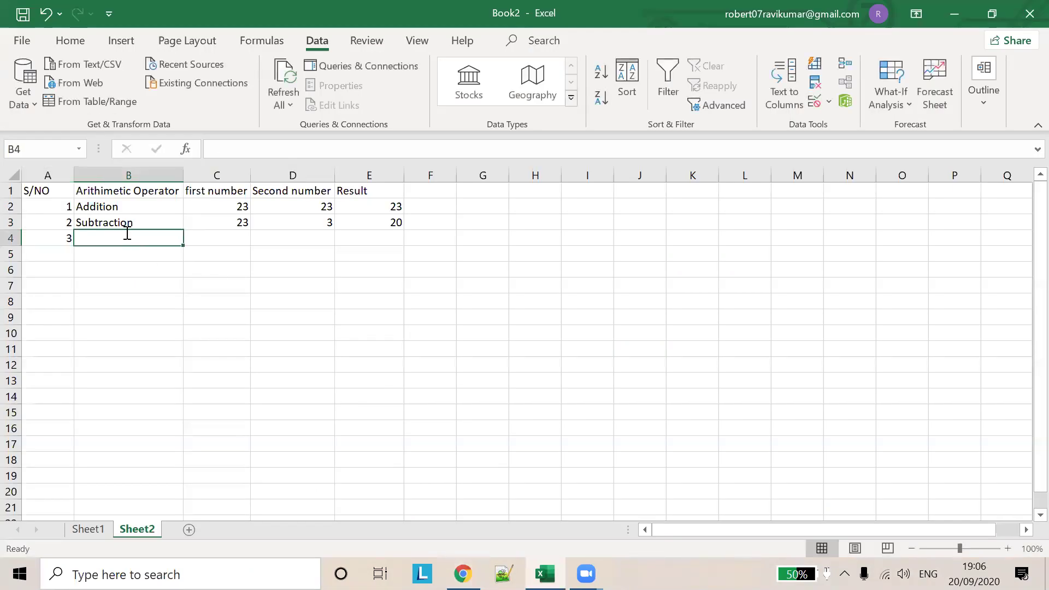
pyautogui.write('Division')
pyautogui.press('Tab')
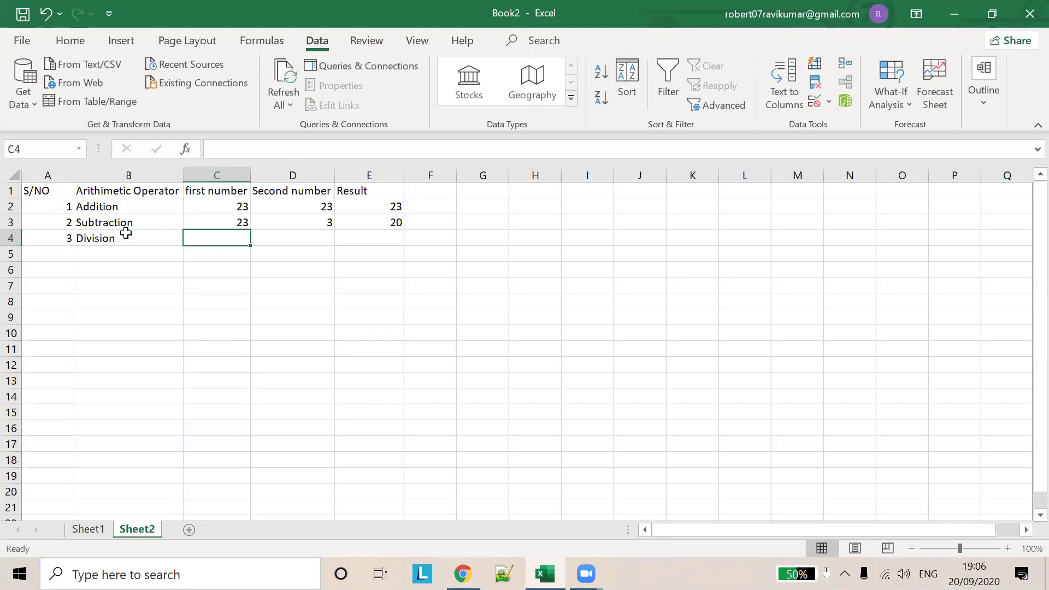
pyautogui.write('20')
pyautogui.press('Tab')
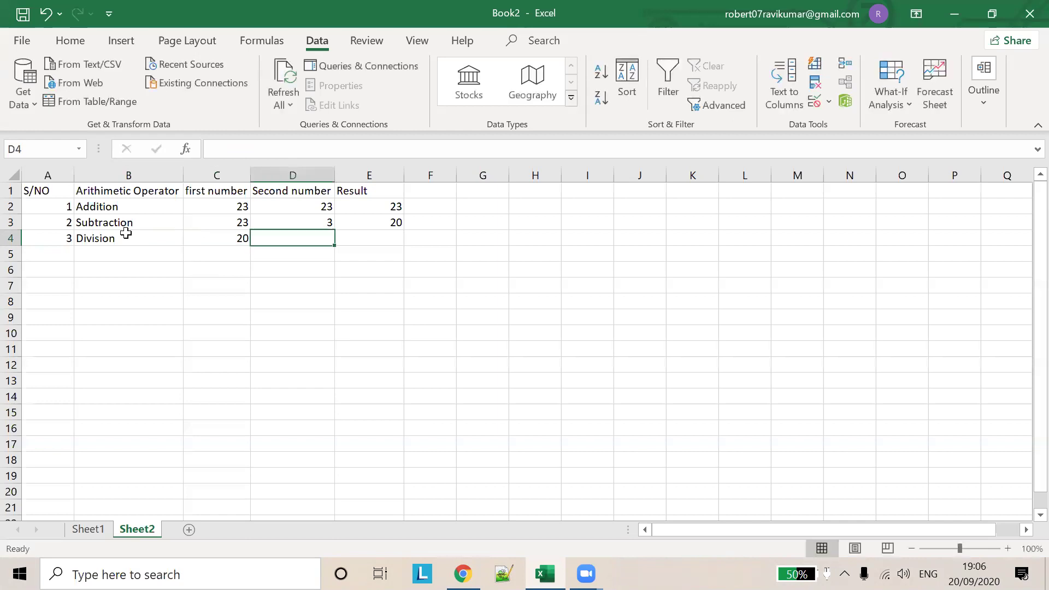
pyautogui.write('4')
pyautogui.press('Tab')
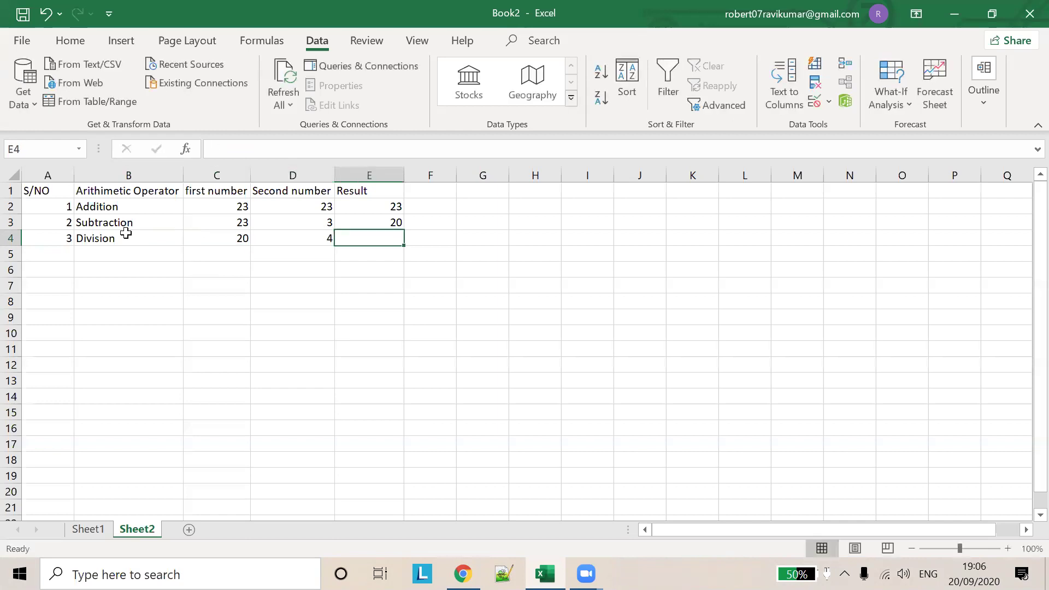
pyautogui.write('=')
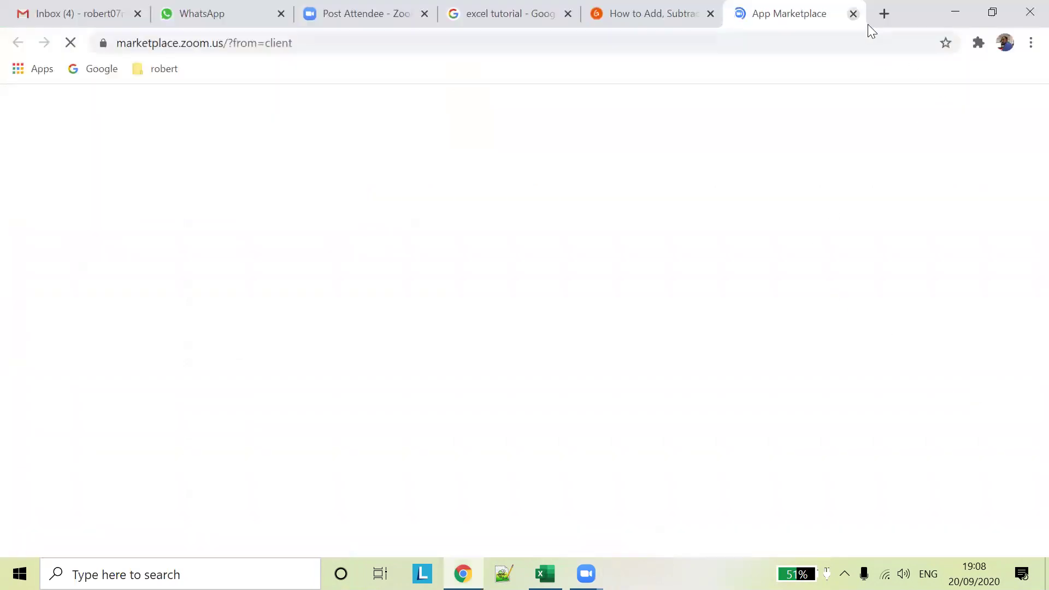
# - Close the App Marketplace tab and the video ad, then return to Excel
pyautogui.hotkey('ctrl', 'w')
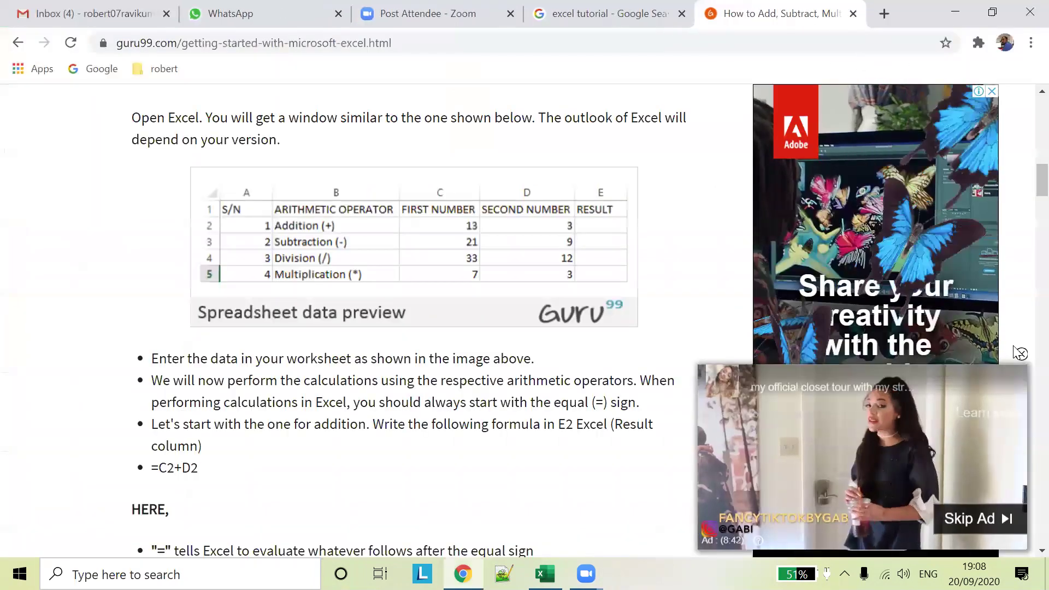
pyautogui.click(1021, 354)
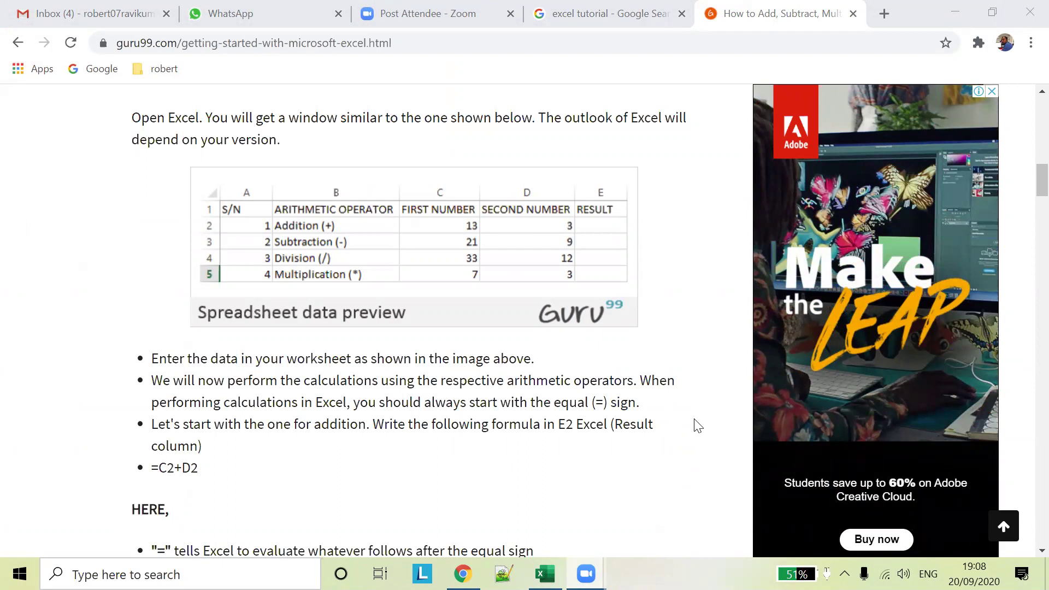
pyautogui.click(545, 574)
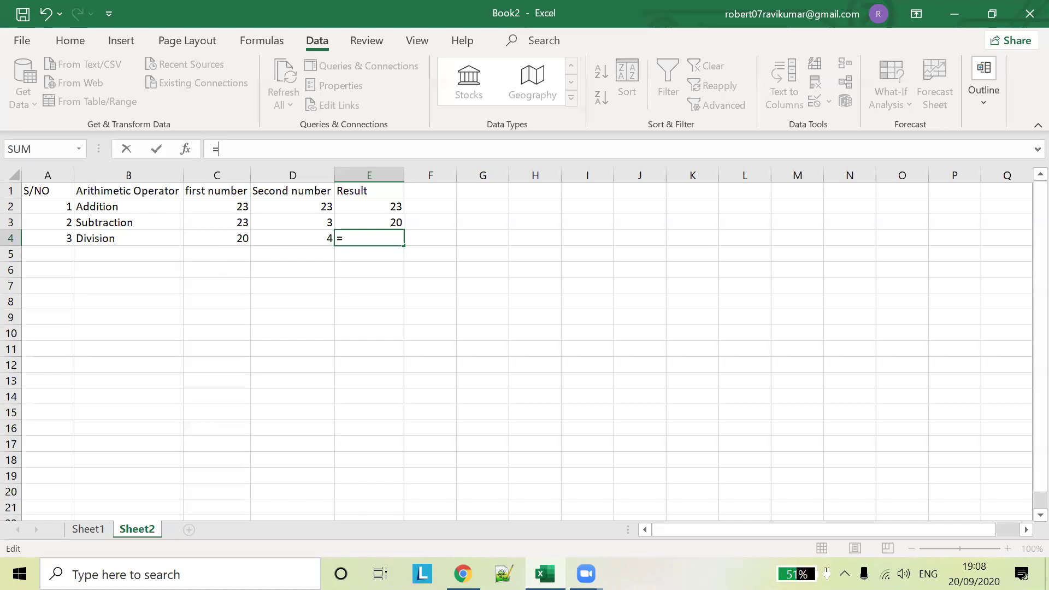
pyautogui.moveTo(585, 574)
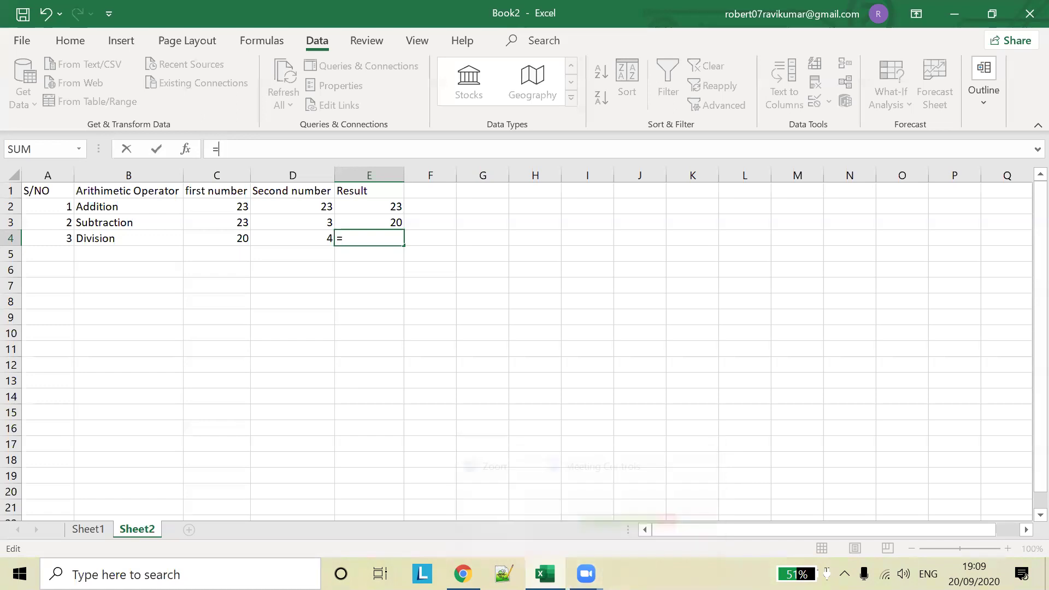
# - Resume editing E4's Division formula, referencing D4
pyautogui.click(268, 148)
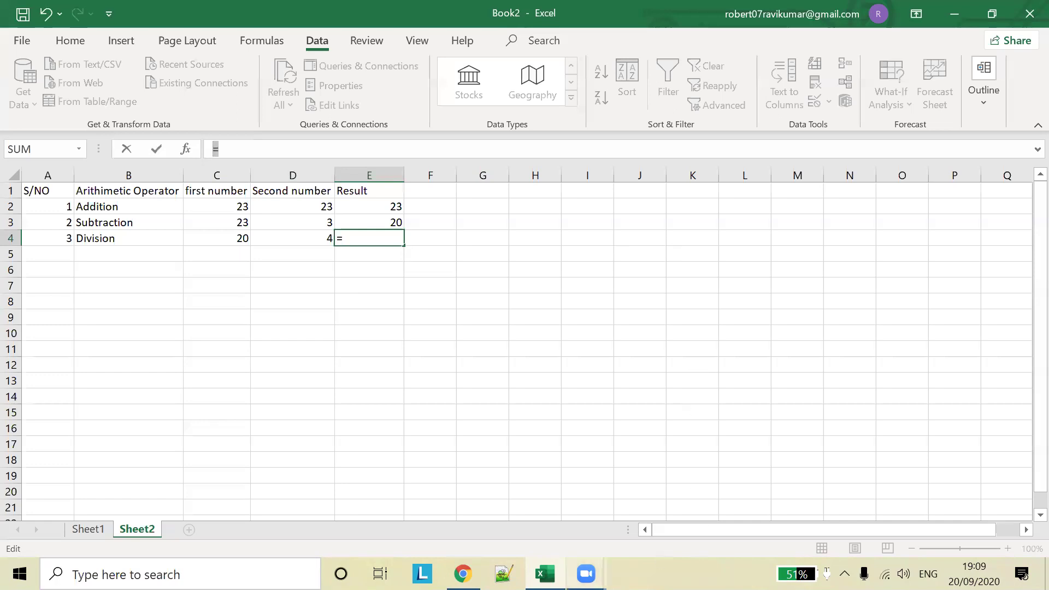
pyautogui.click(586, 574)
pyautogui.click(605, 462)
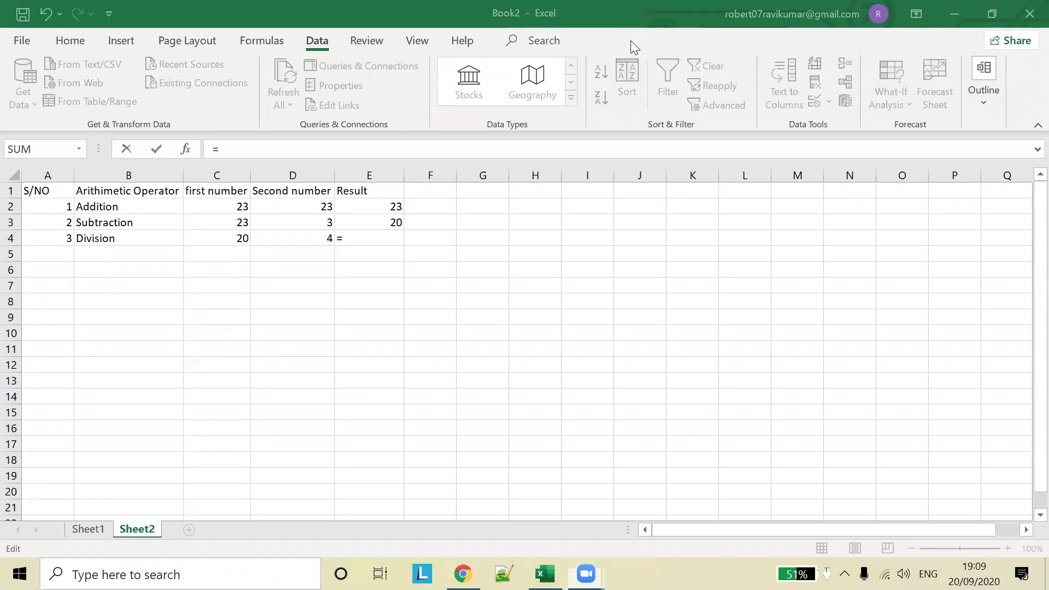
pyautogui.click(306, 238)
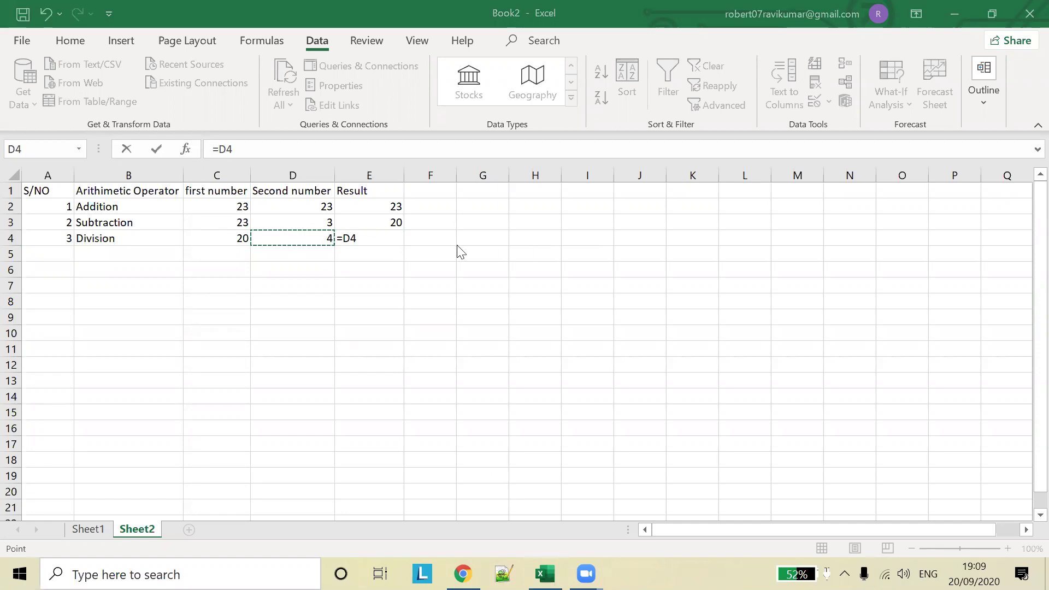
pyautogui.click(354, 235)
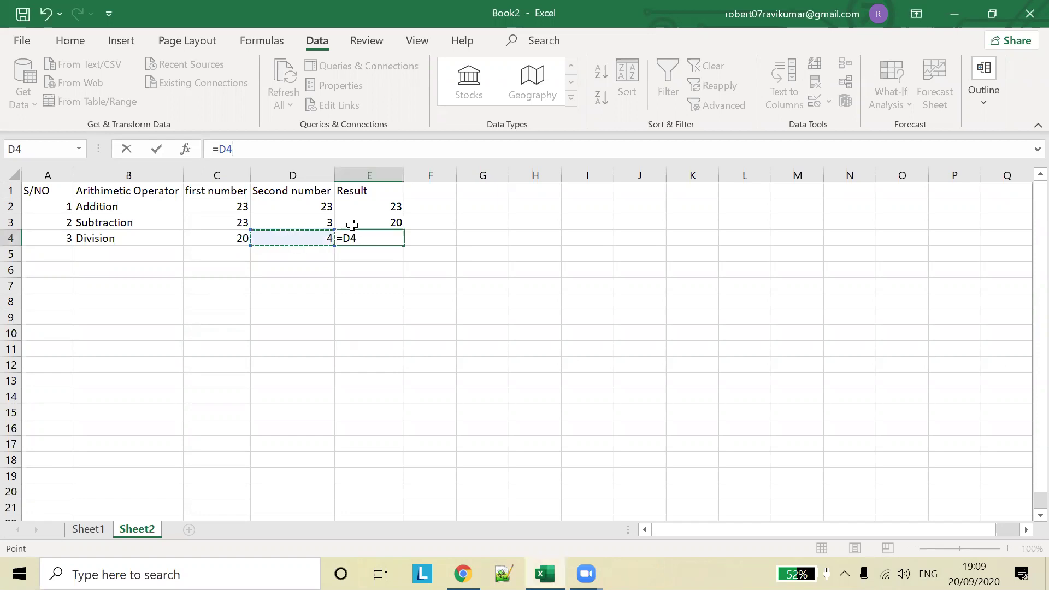
pyautogui.moveTo(214, 149); pyautogui.dragTo(268, 157)
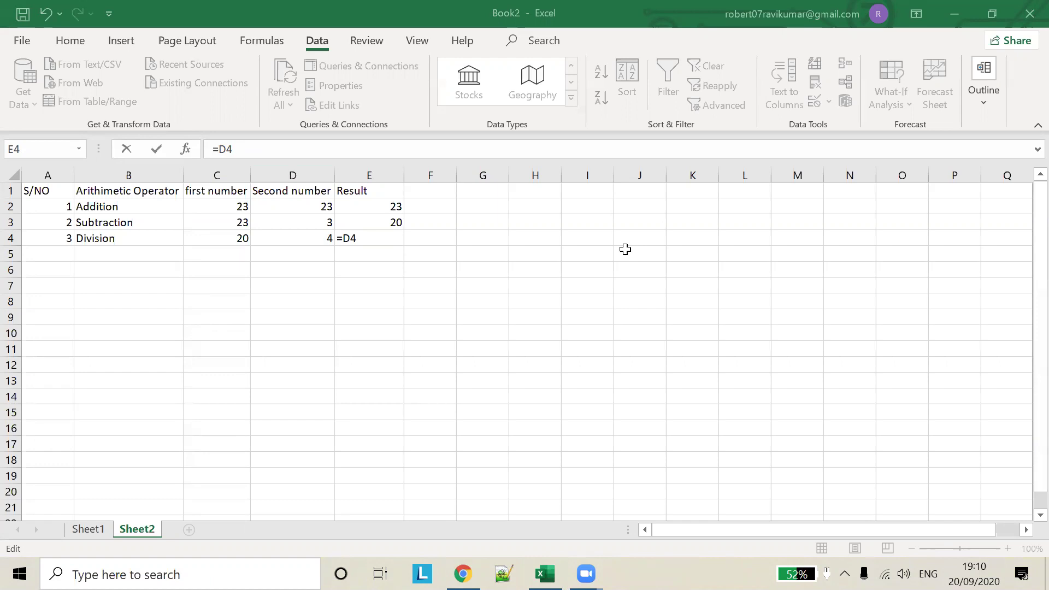
# - Rewrite E4's formula as =C4/D4 so the Division result shows 5
pyautogui.click(267, 148)
pyautogui.click(272, 146)
pyautogui.write('/')
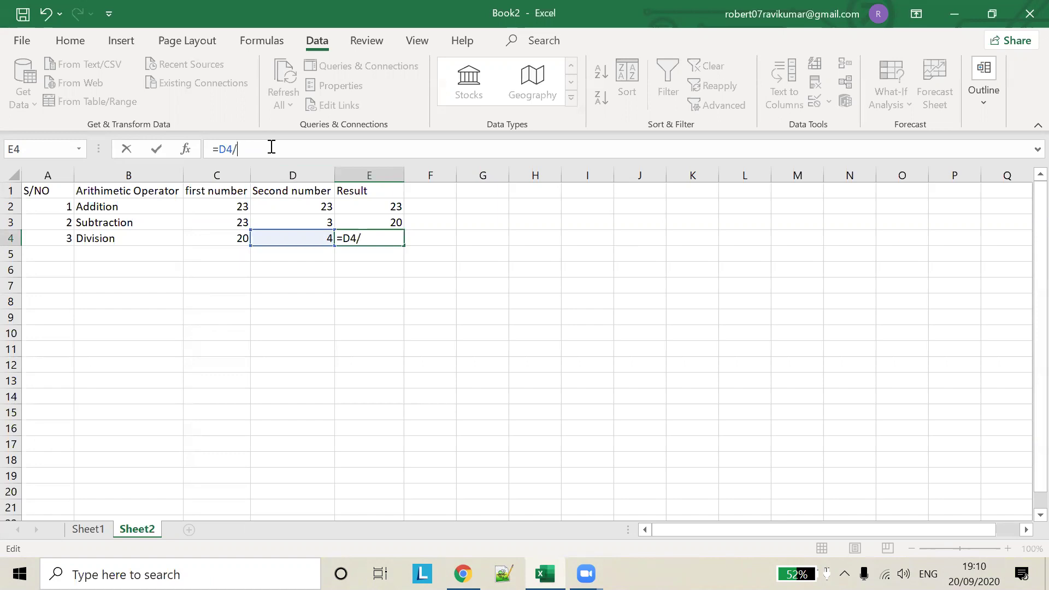
pyautogui.press('BackSpace')
pyautogui.press('Delete')
pyautogui.write('C')
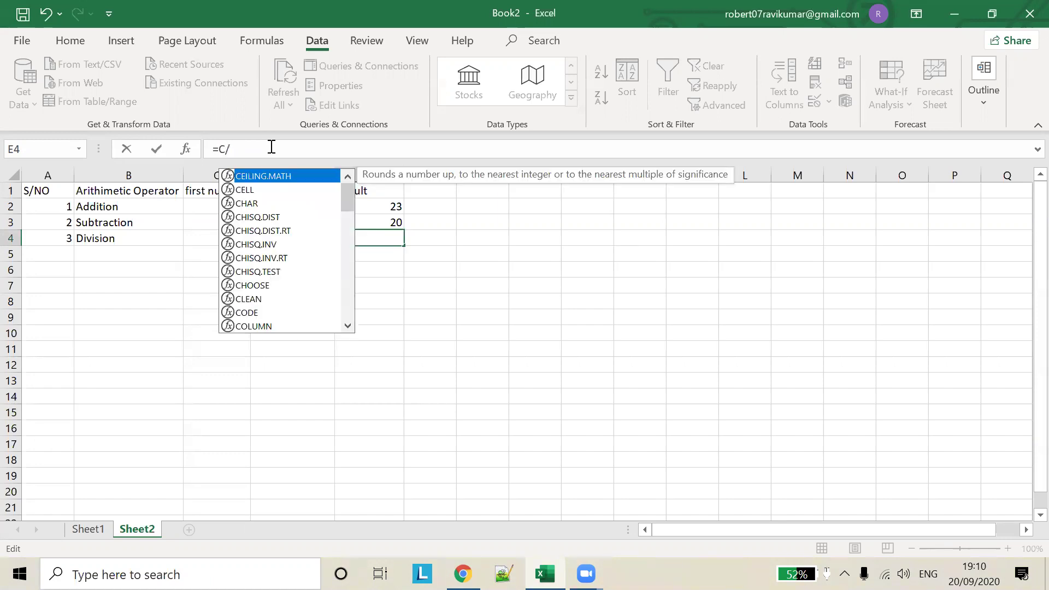
pyautogui.write('34')
pyautogui.press('BackSpace')
pyautogui.press('BackSpace')
pyautogui.write('4/D4')
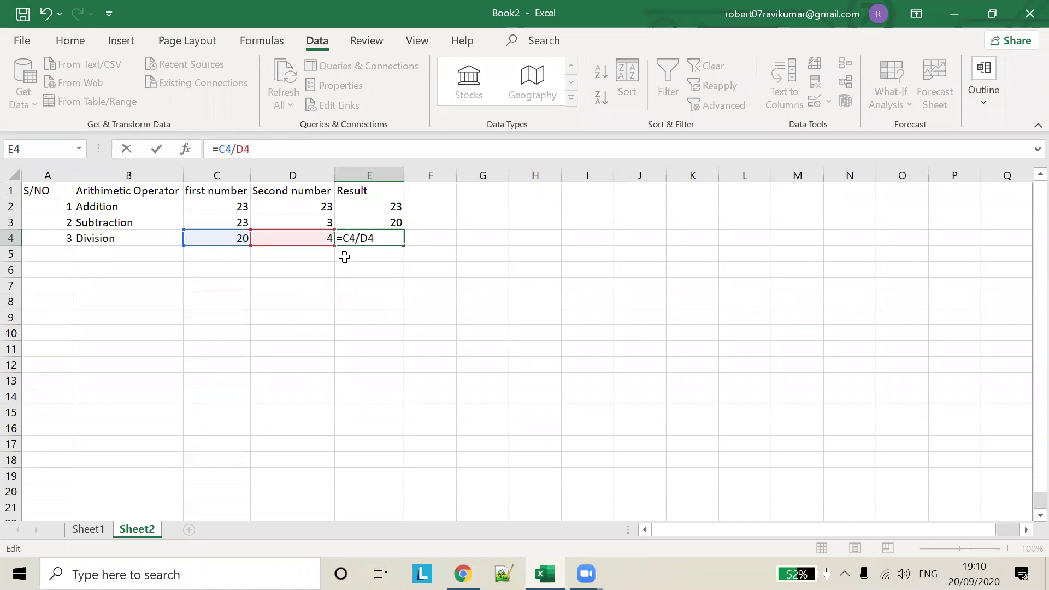
pyautogui.press('Return')
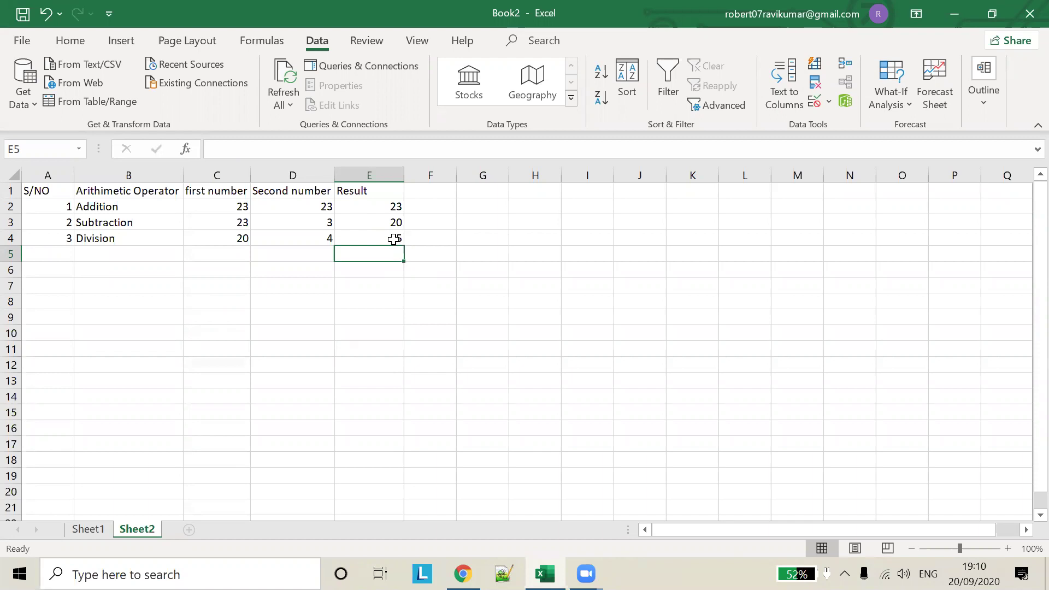
# - Reopen E4's formula and enter serial number 4 for row 5 via A5
pyautogui.click(393, 237)
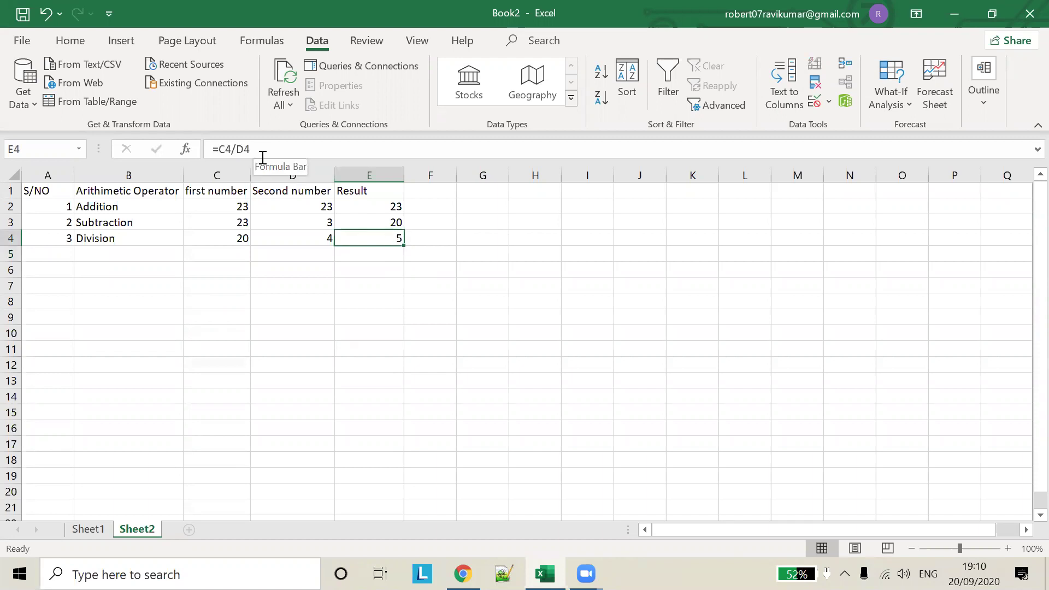
pyautogui.moveTo(264, 149); pyautogui.dragTo(36, 111)
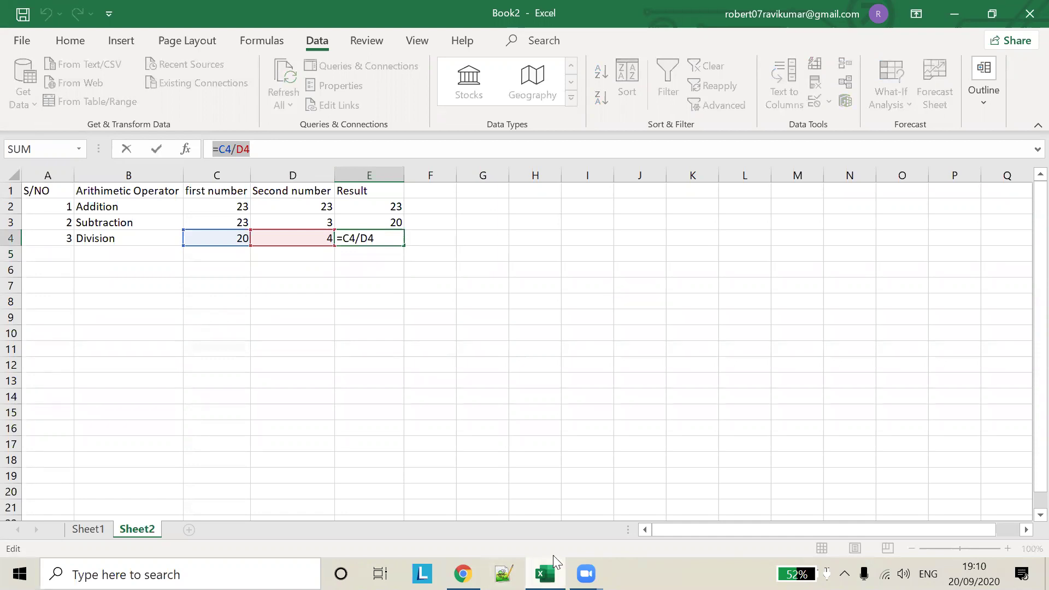
pyautogui.click(62, 255)
pyautogui.write('4')
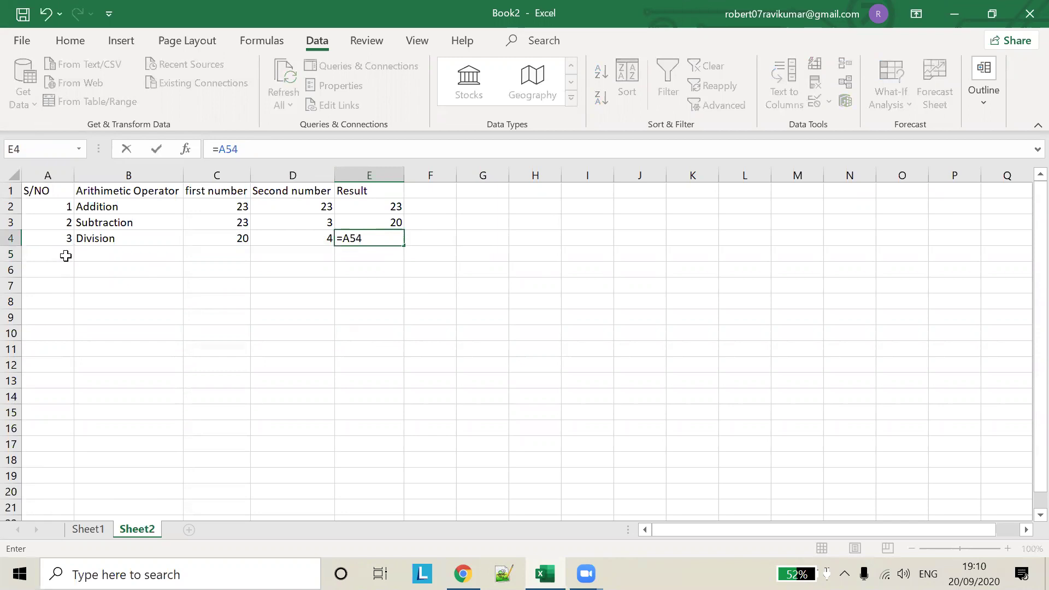
pyautogui.click(64, 255)
# - Enter serial number 4 and the operator name 'Mulitplication' in row 5
pyautogui.write('4')
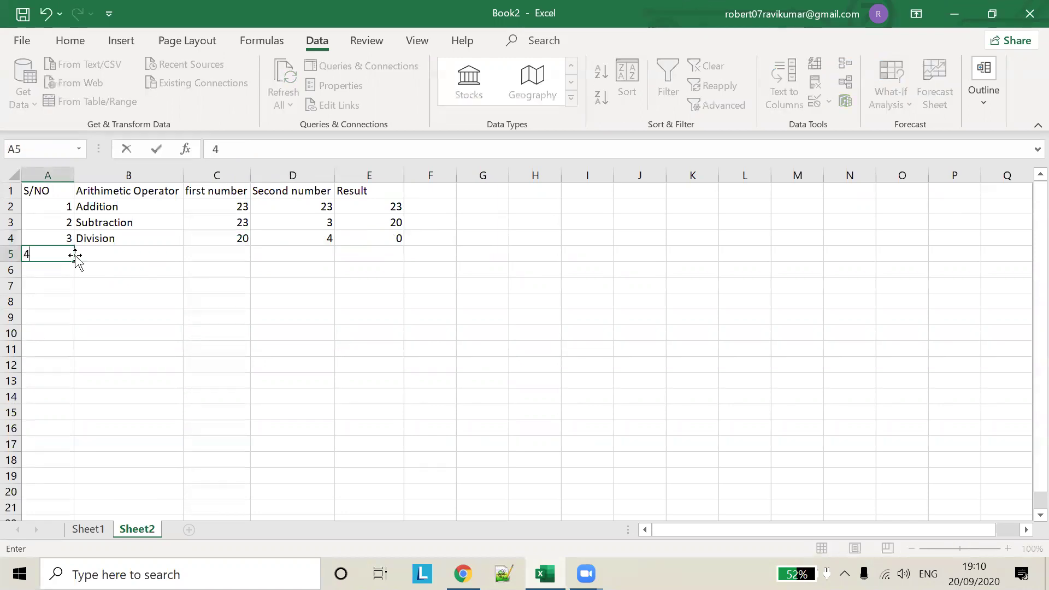
pyautogui.click(141, 261)
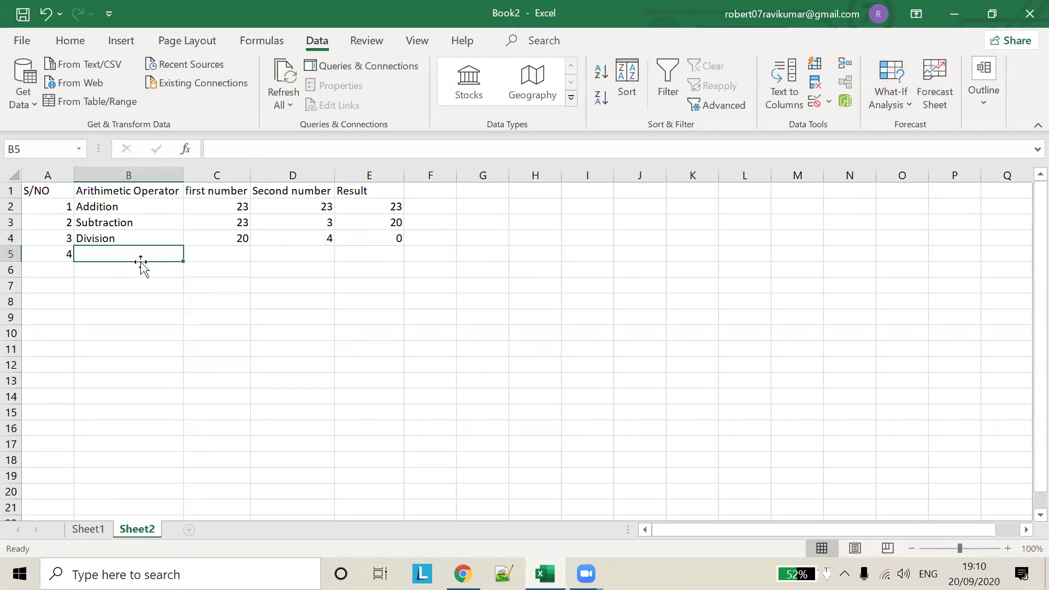
pyautogui.hotkey('shift', 'space')
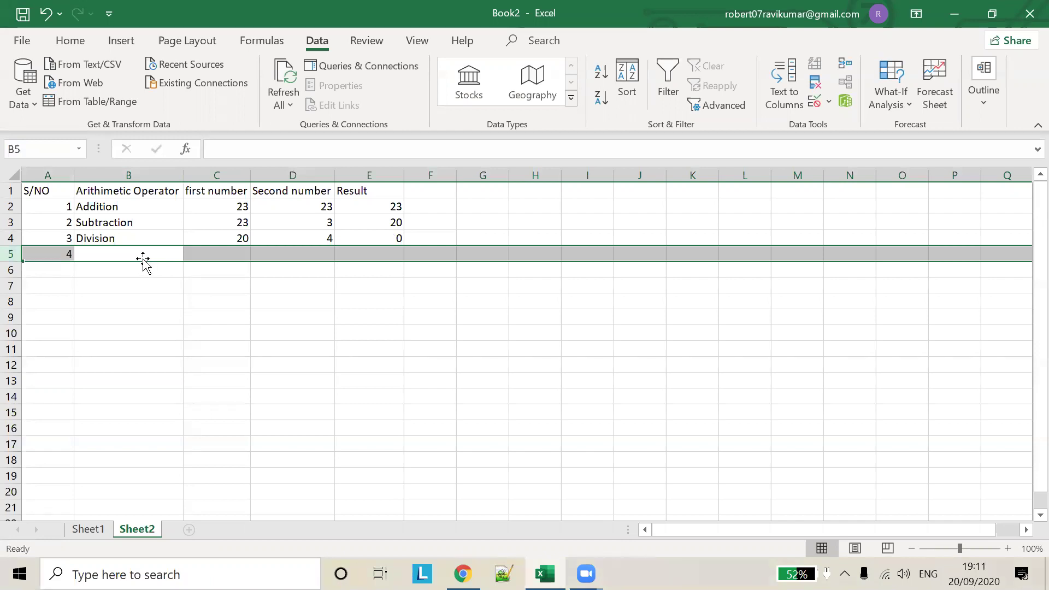
pyautogui.click(123, 282)
pyautogui.click(129, 270)
pyautogui.click(133, 256)
pyautogui.write('Mulitplication')
pyautogui.press('Tab')
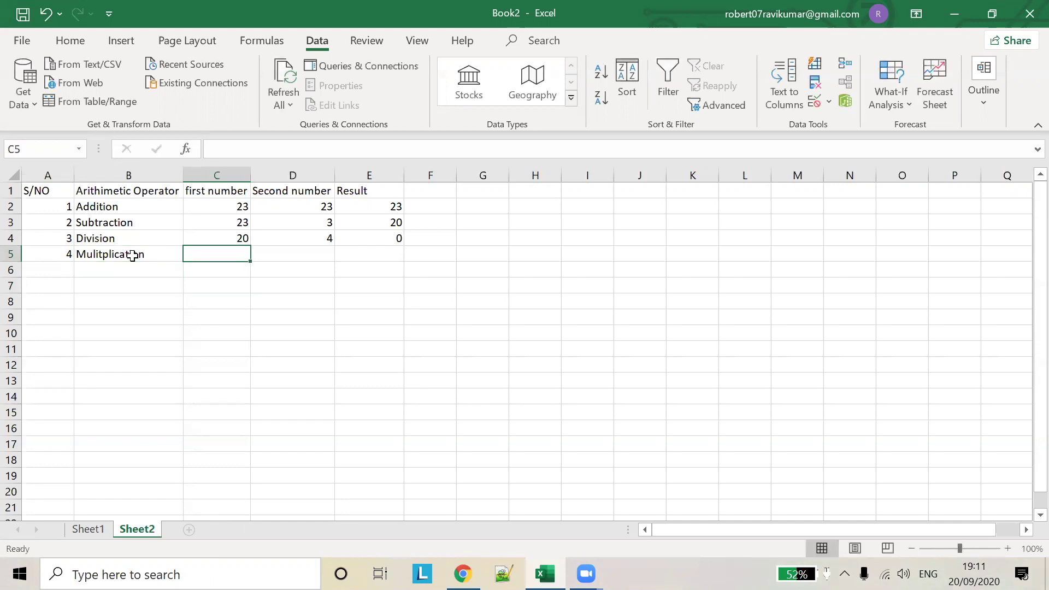
# - Enter 20 and 4 as row 5's numbers and begin E5's formula with =
pyautogui.write('23')
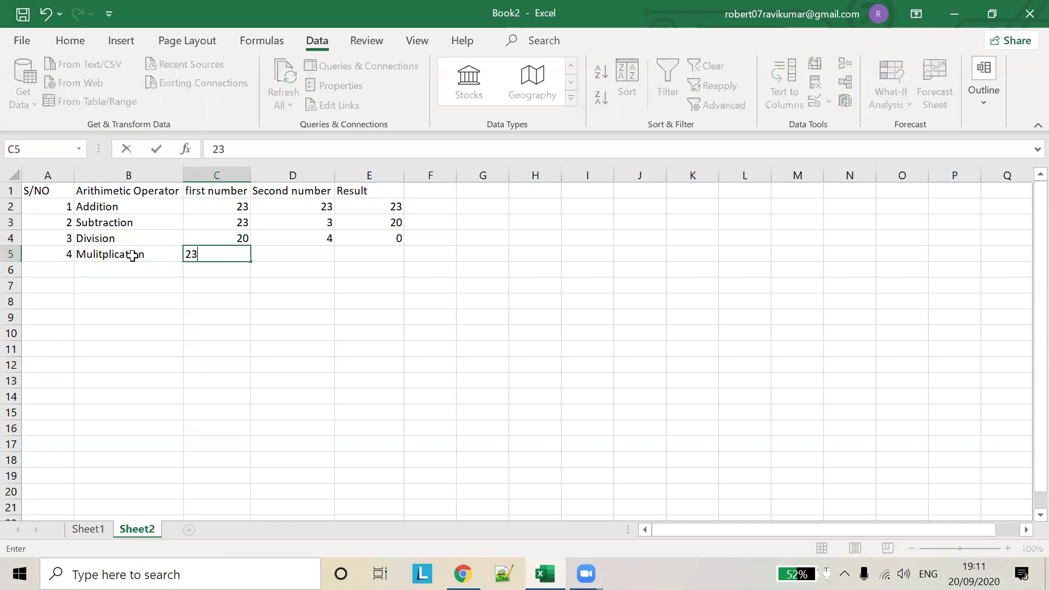
pyautogui.press('Tab')
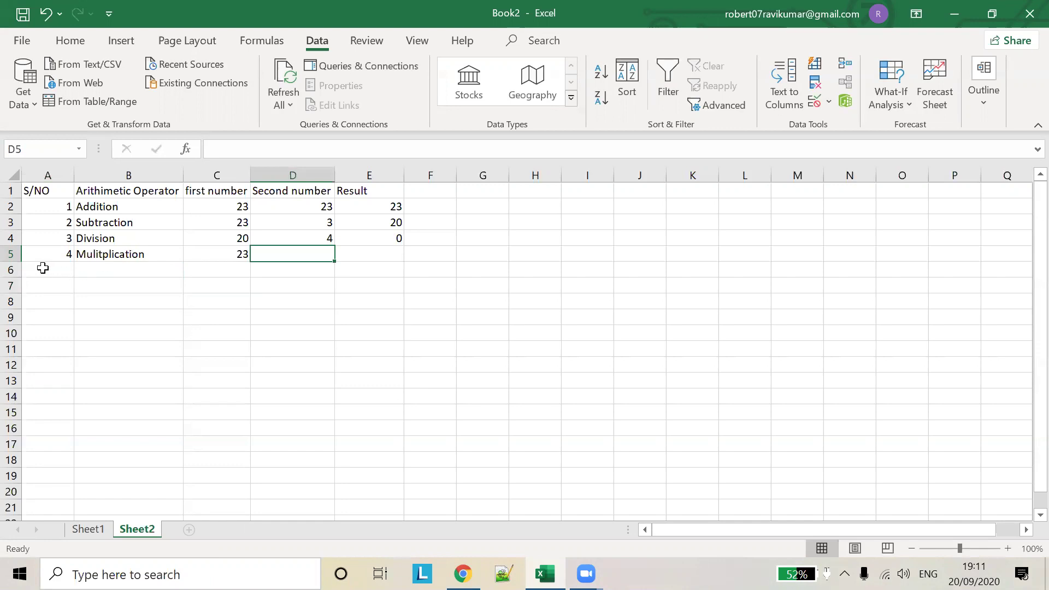
pyautogui.click(226, 255)
pyautogui.write('20')
pyautogui.press('Tab')
pyautogui.write('4')
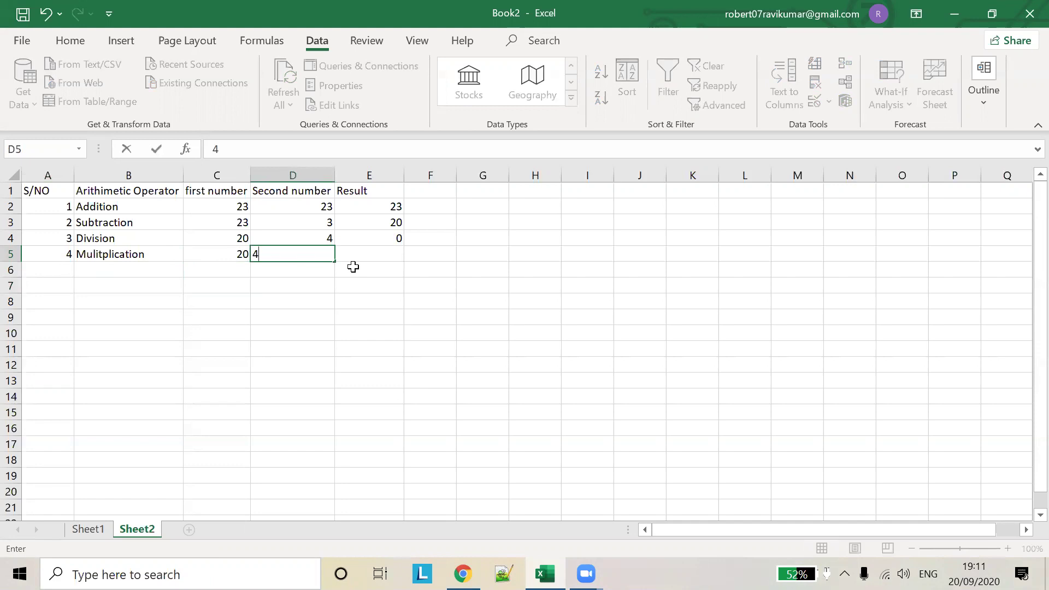
pyautogui.click(353, 267)
pyautogui.click(360, 253)
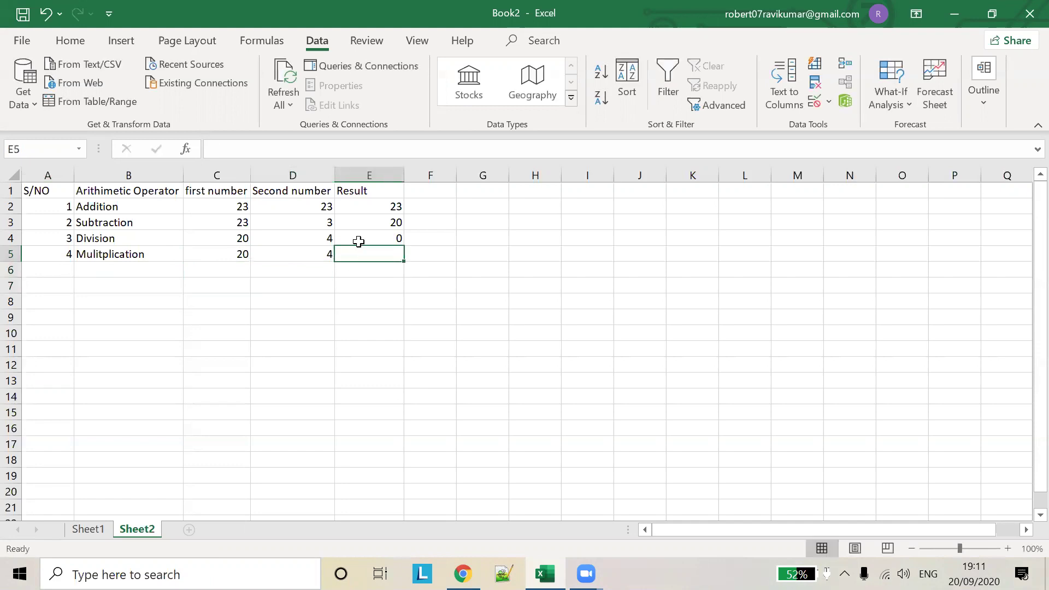
pyautogui.click(354, 143)
pyautogui.write('=')
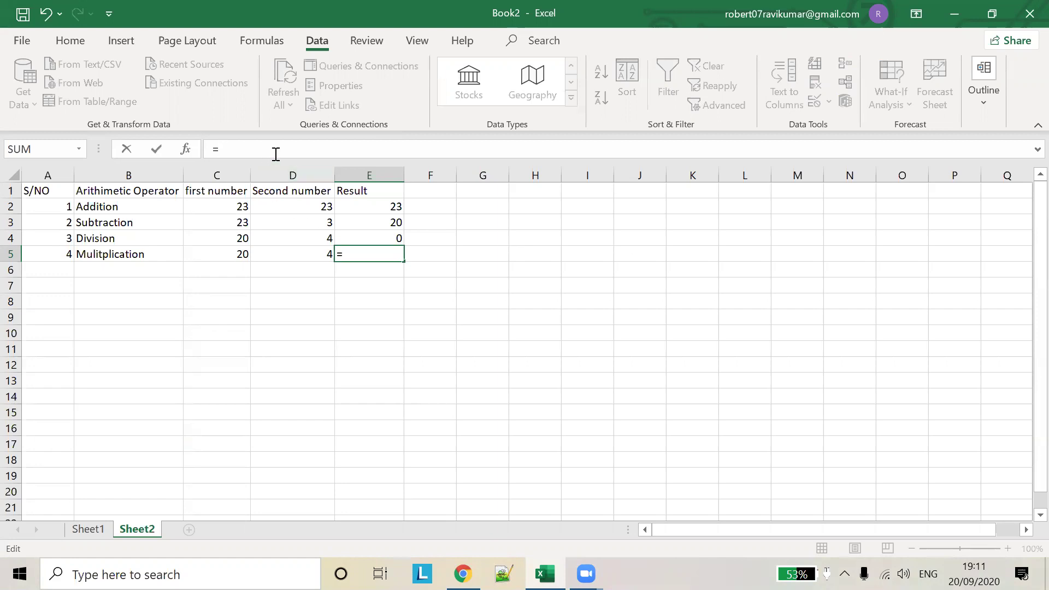
# - Enter =C5*D5 in E5 and change D5 to 5, giving a result of 100
pyautogui.write('C')
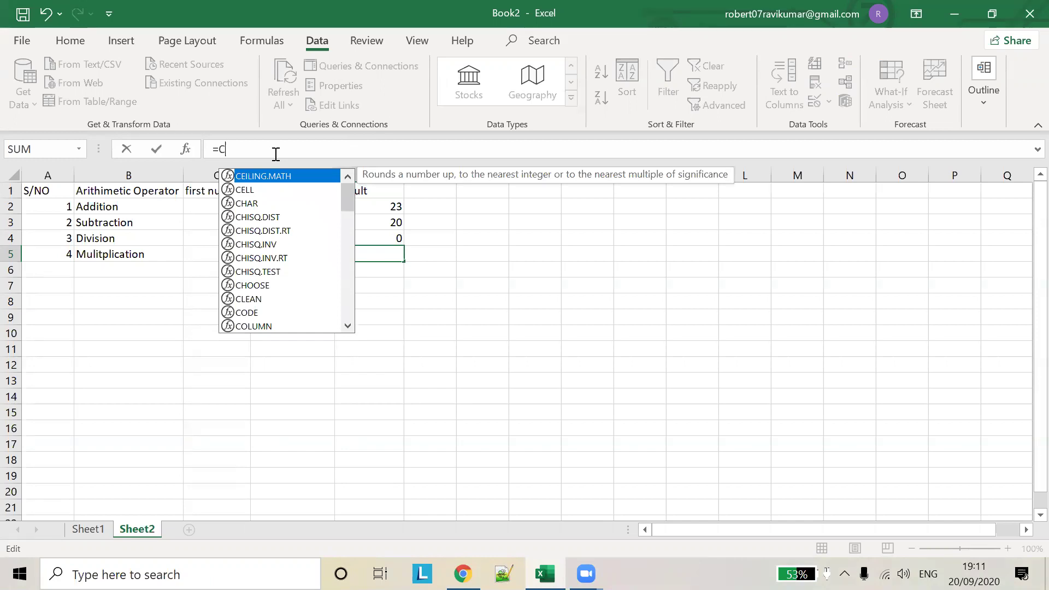
pyautogui.write('5*')
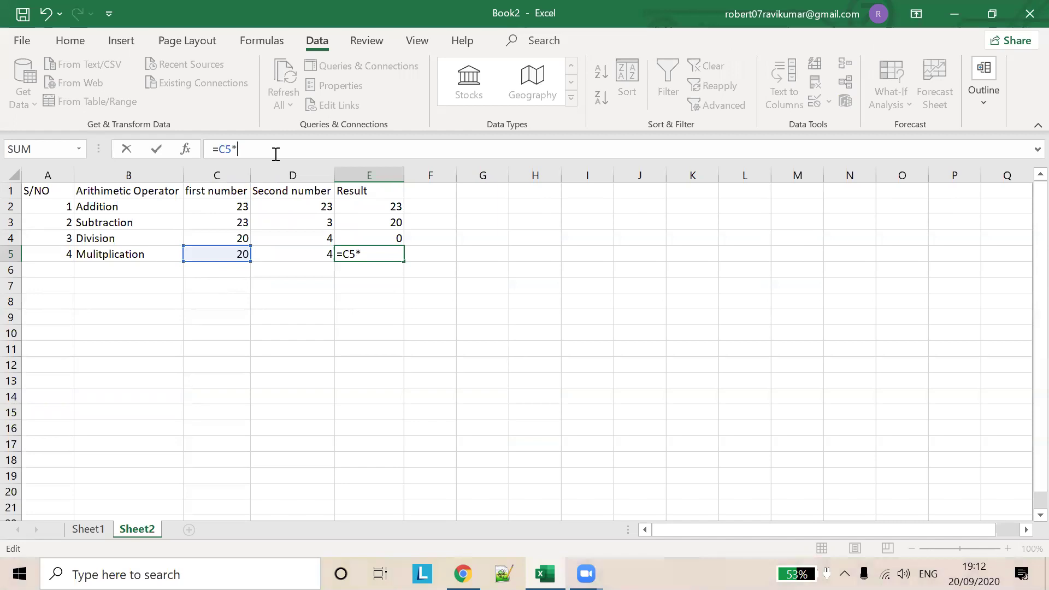
pyautogui.write('D5')
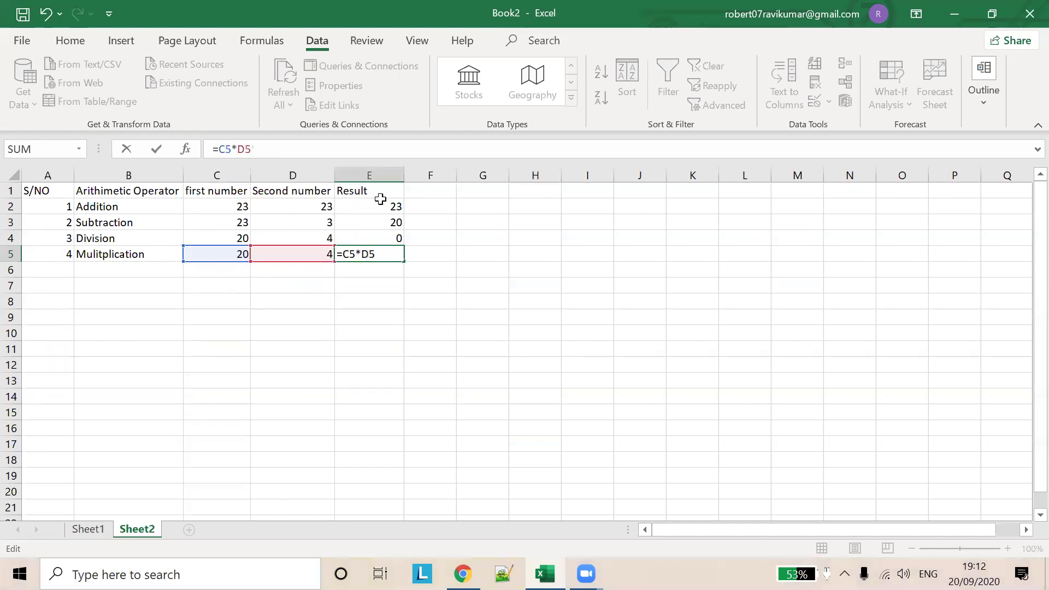
pyautogui.click(461, 241)
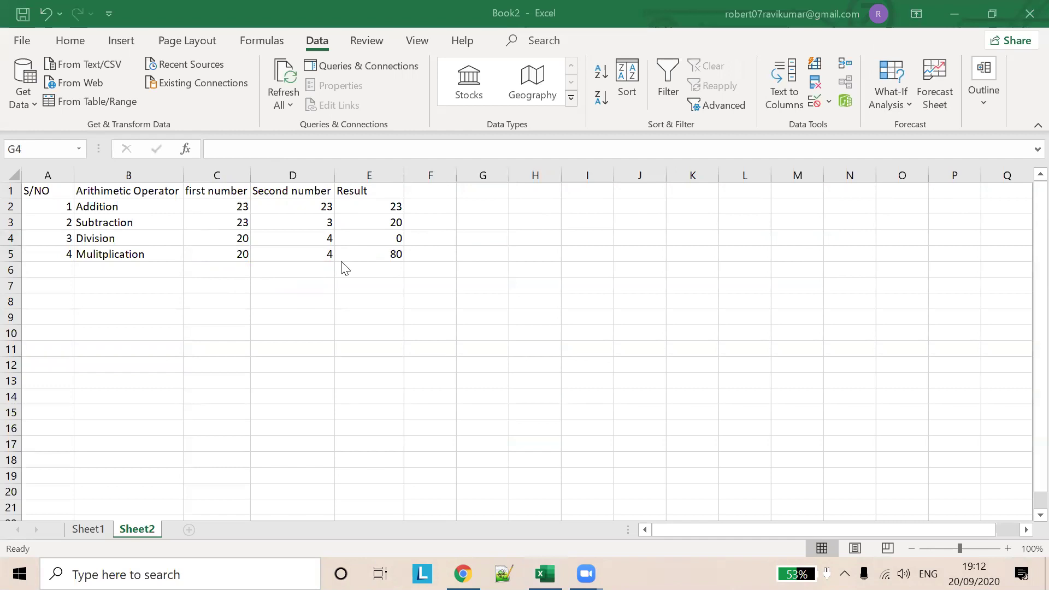
pyautogui.click(323, 250)
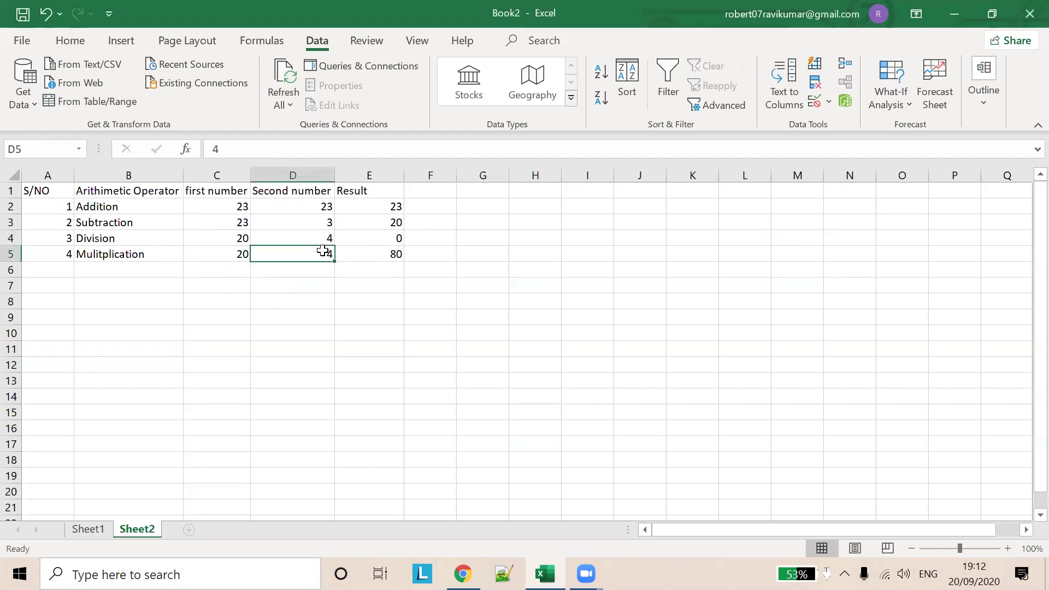
pyautogui.write('5')
pyautogui.click(297, 268)
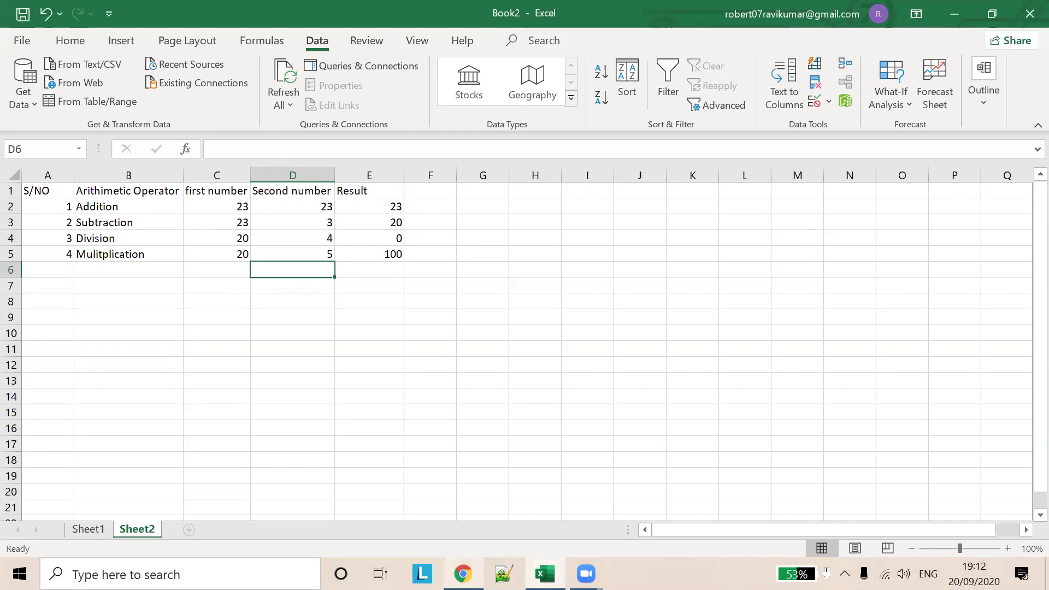
pyautogui.click(463, 573)
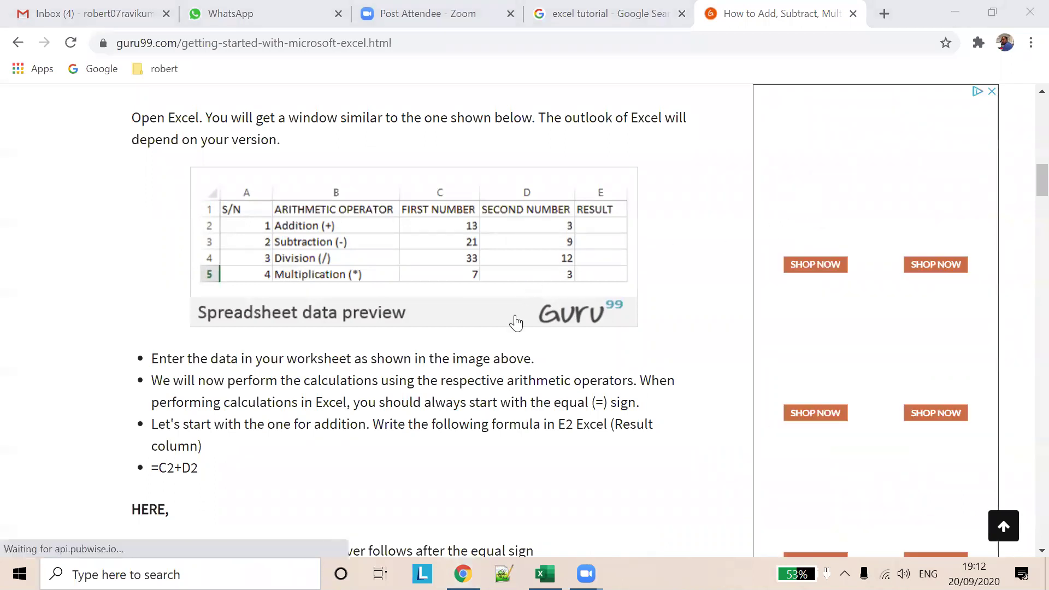
pyautogui.scroll(-3, 499, 339)
pyautogui.scroll(-5, 499, 335)
pyautogui.scroll(-4, 499, 334)
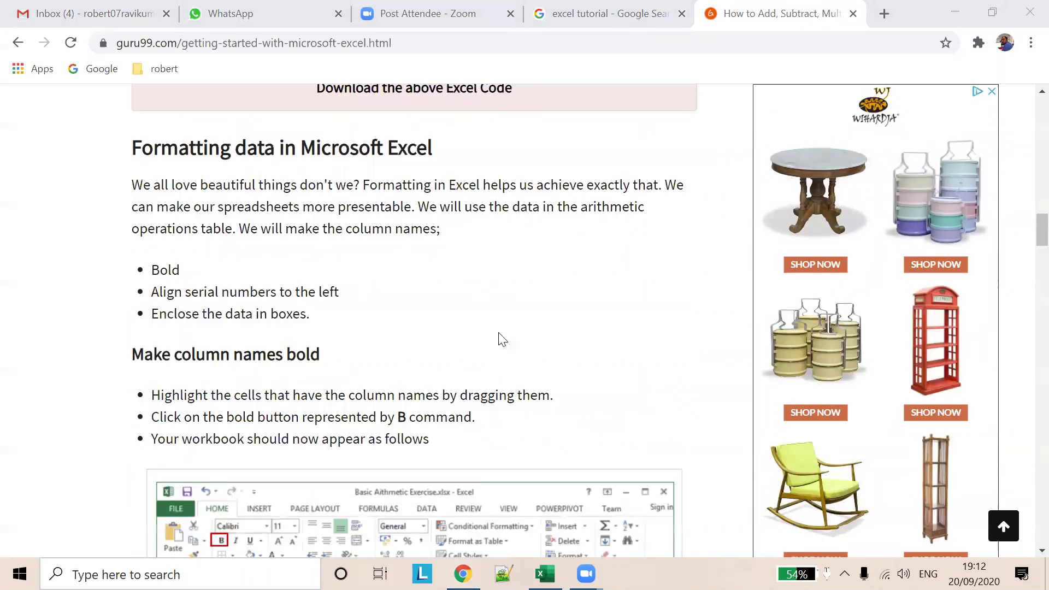
pyautogui.scroll(-4, 499, 335)
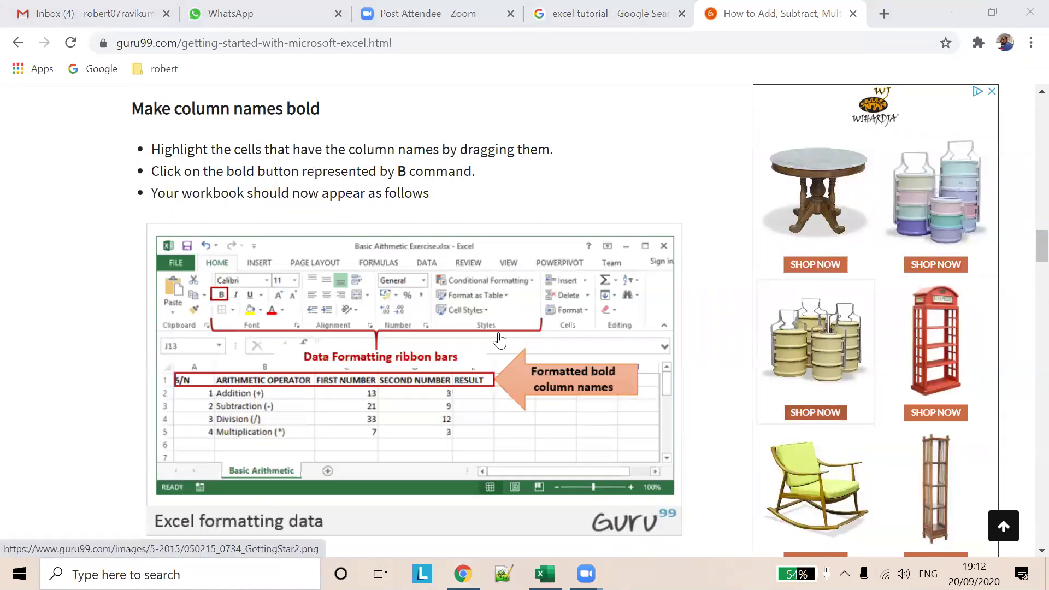
pyautogui.scroll(-4, 499, 339)
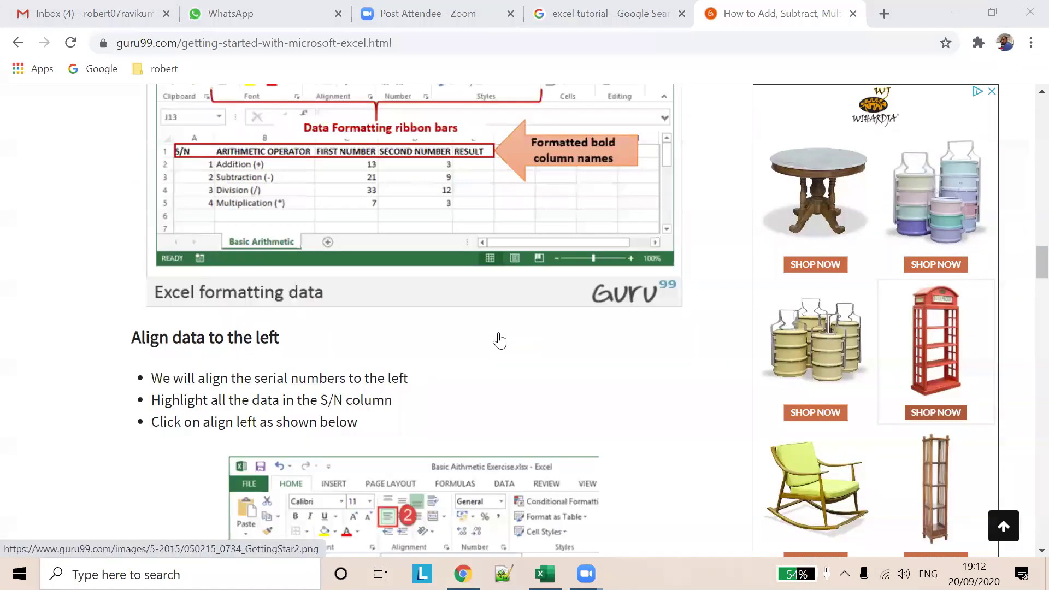
pyautogui.scroll(-3, 498, 340)
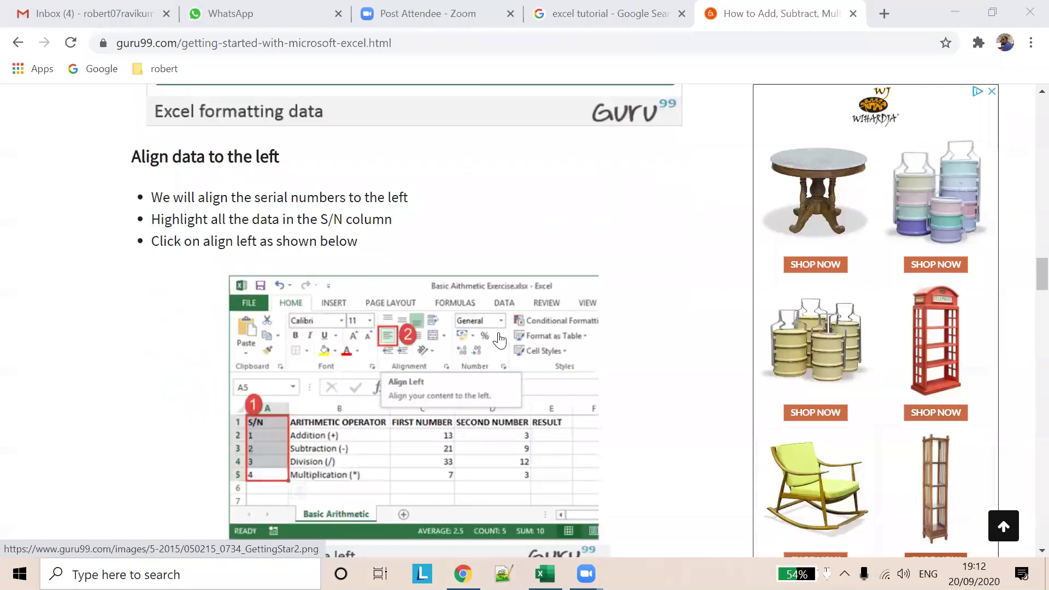
pyautogui.scroll(-5, 499, 339)
pyautogui.scroll(-3, 499, 339)
pyautogui.scroll(6, 499, 339)
pyautogui.scroll(7, 499, 340)
pyautogui.scroll(4, 499, 339)
pyautogui.scroll(3, 499, 339)
pyautogui.scroll(5, 499, 340)
pyautogui.scroll(3, 499, 339)
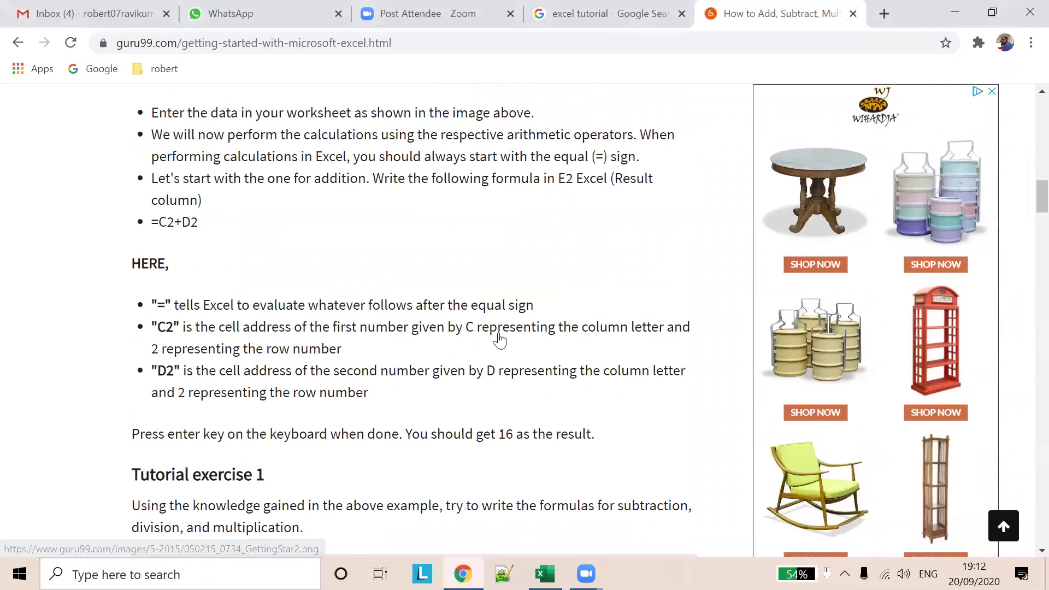
pyautogui.hotkey('alt', 'Tab')
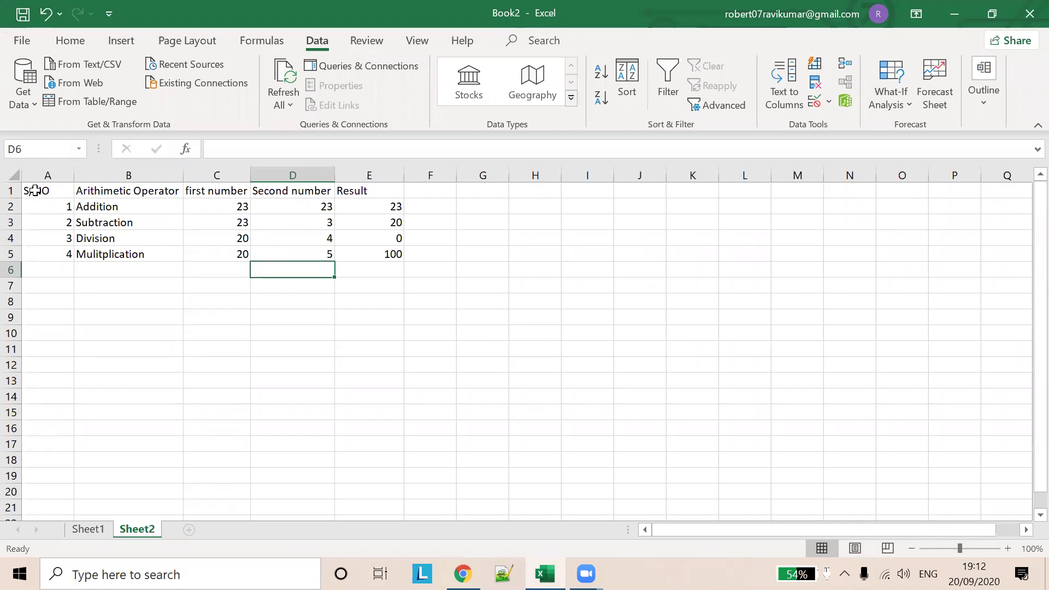
# - Make the row 1 headings, S/NO through Result, bold
pyautogui.moveTo(34, 190); pyautogui.dragTo(362, 192)
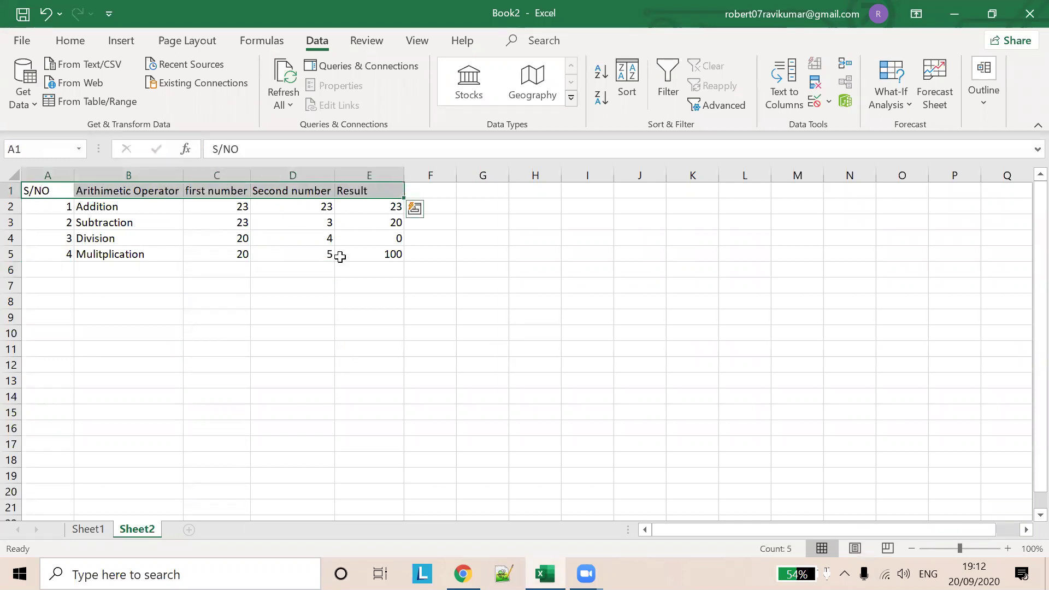
pyautogui.click(61, 43)
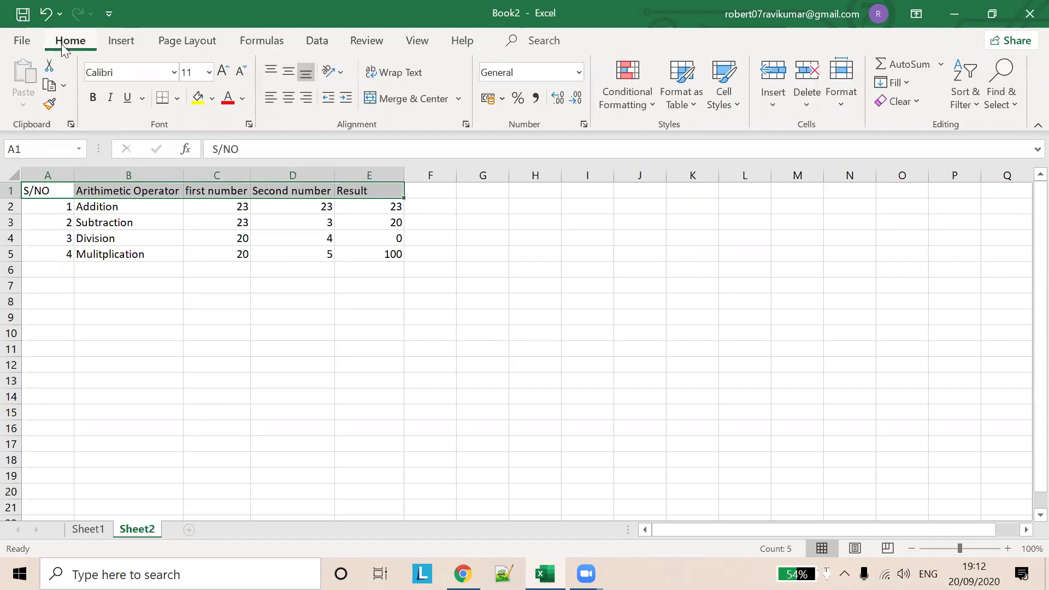
pyautogui.click(100, 100)
pyautogui.click(382, 219)
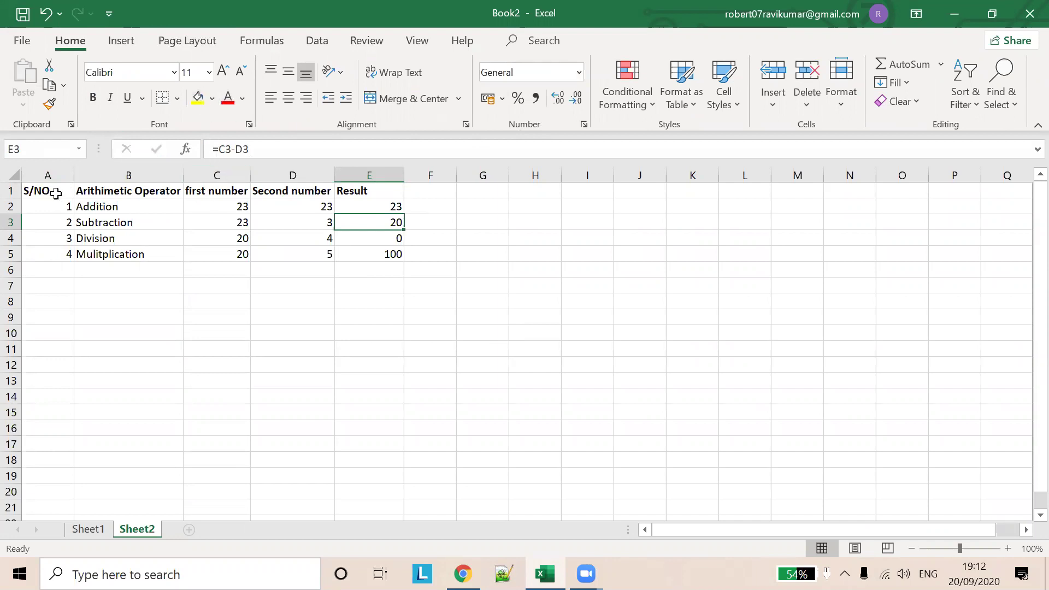
# - Fill the header row A1:E1 with a light orange colour
pyautogui.moveTo(55, 193); pyautogui.dragTo(402, 202)
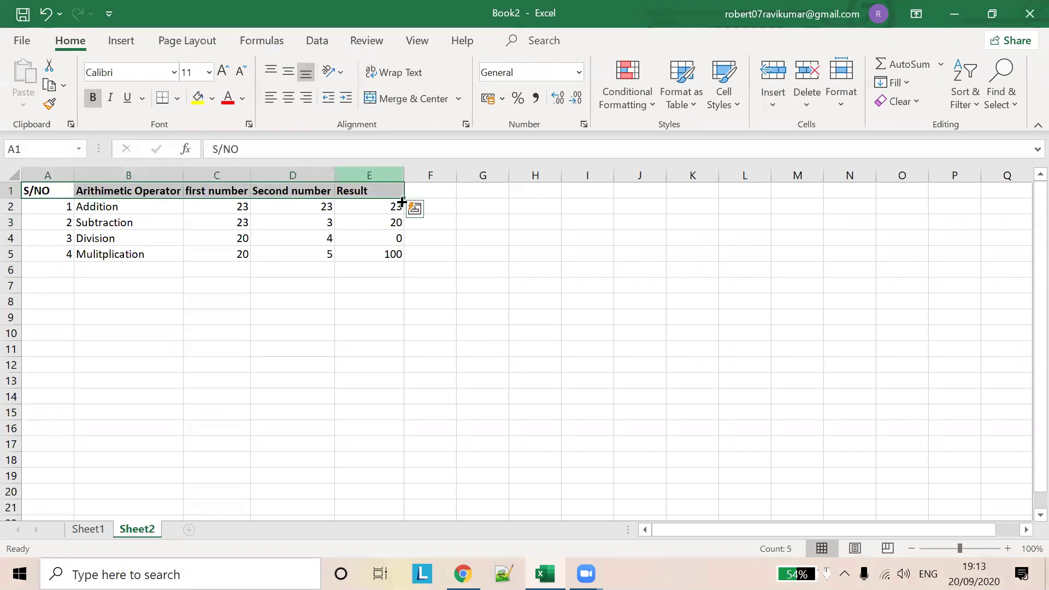
pyautogui.click(244, 102)
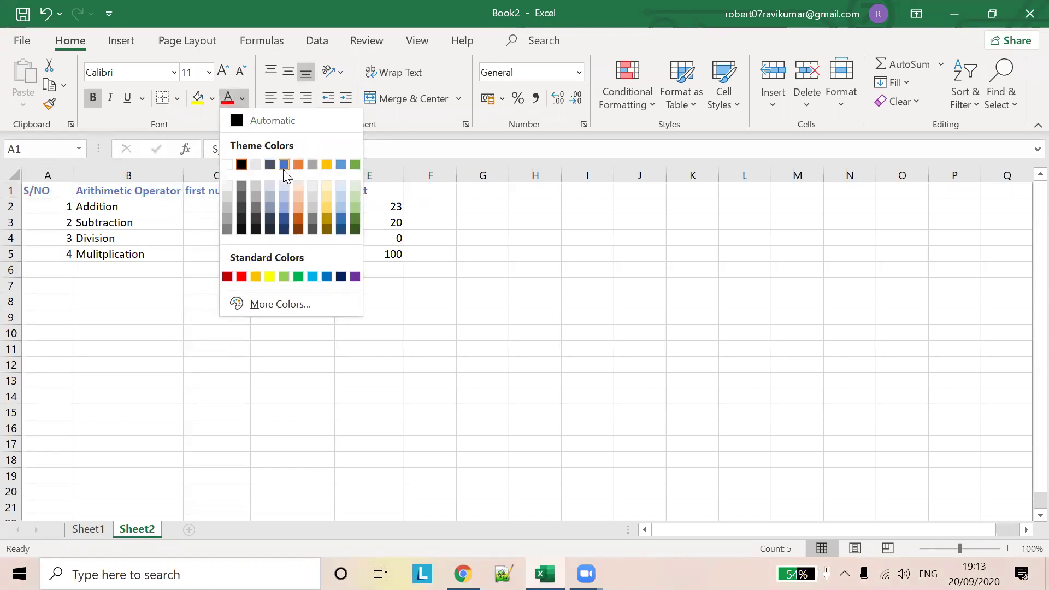
pyautogui.click(262, 28)
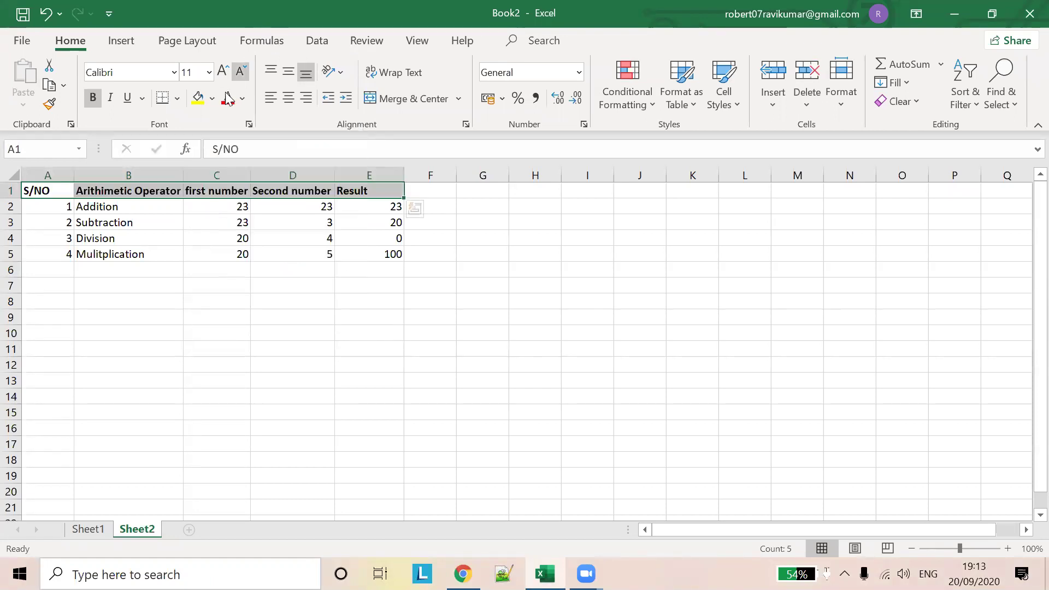
pyautogui.click(212, 98)
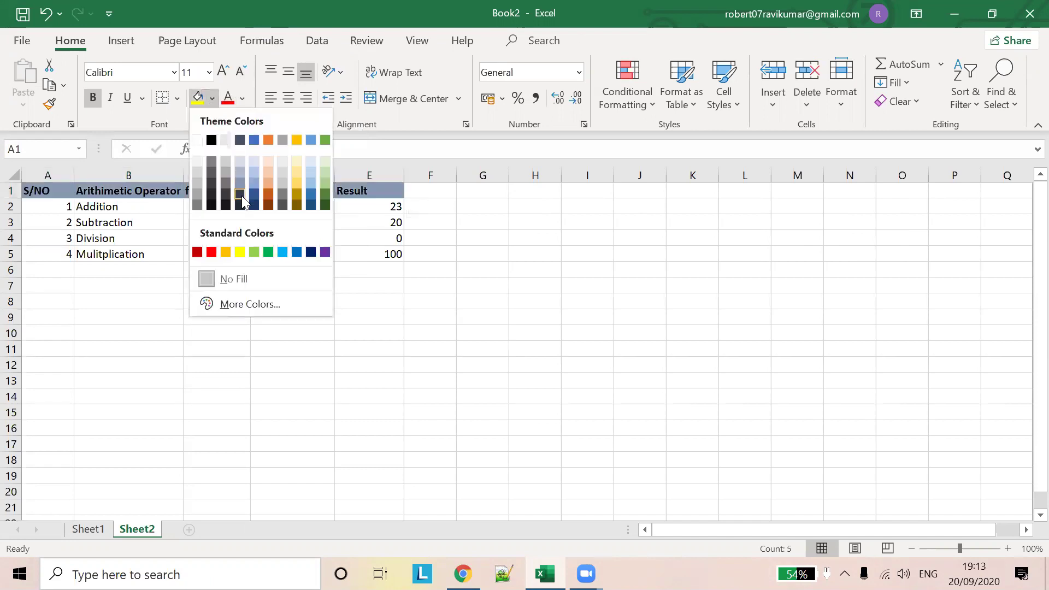
pyautogui.click(269, 183)
pyautogui.click(398, 209)
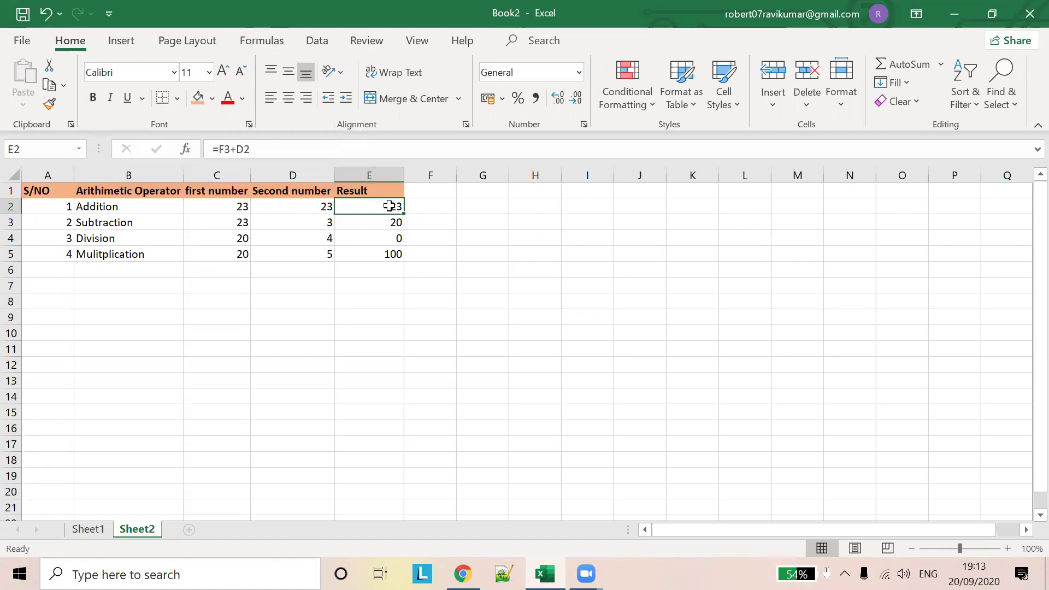
pyautogui.hotkey('alt', 'Tab')
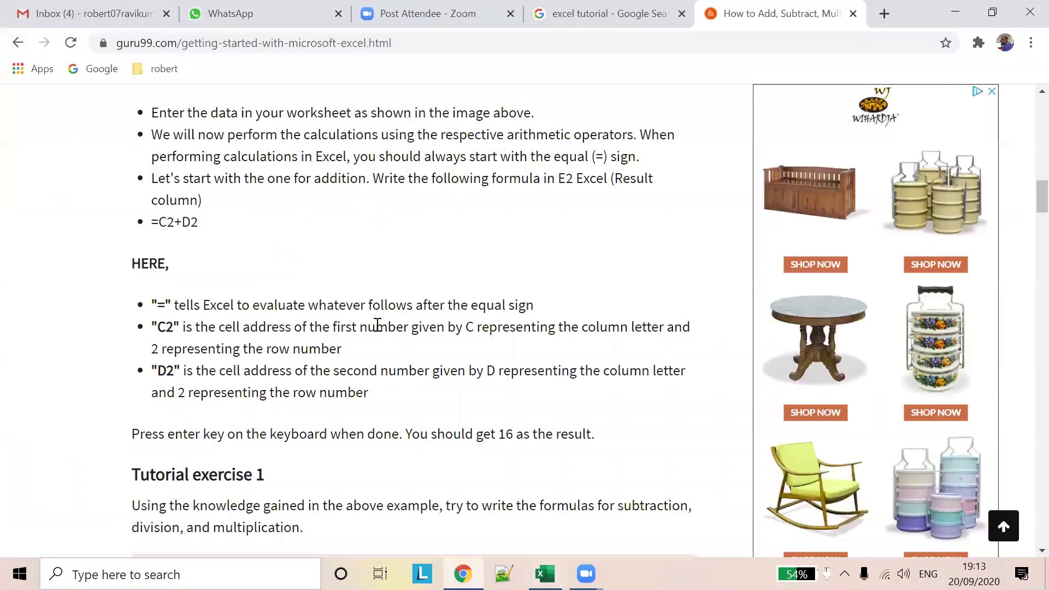
pyautogui.scroll(-2, 377, 326)
pyautogui.scroll(6, 377, 328)
pyautogui.scroll(1, 378, 329)
pyautogui.scroll(5, 379, 331)
pyautogui.scroll(-10, 381, 332)
pyautogui.scroll(-5, 378, 330)
pyautogui.scroll(-5, 377, 328)
pyautogui.scroll(-3, 376, 325)
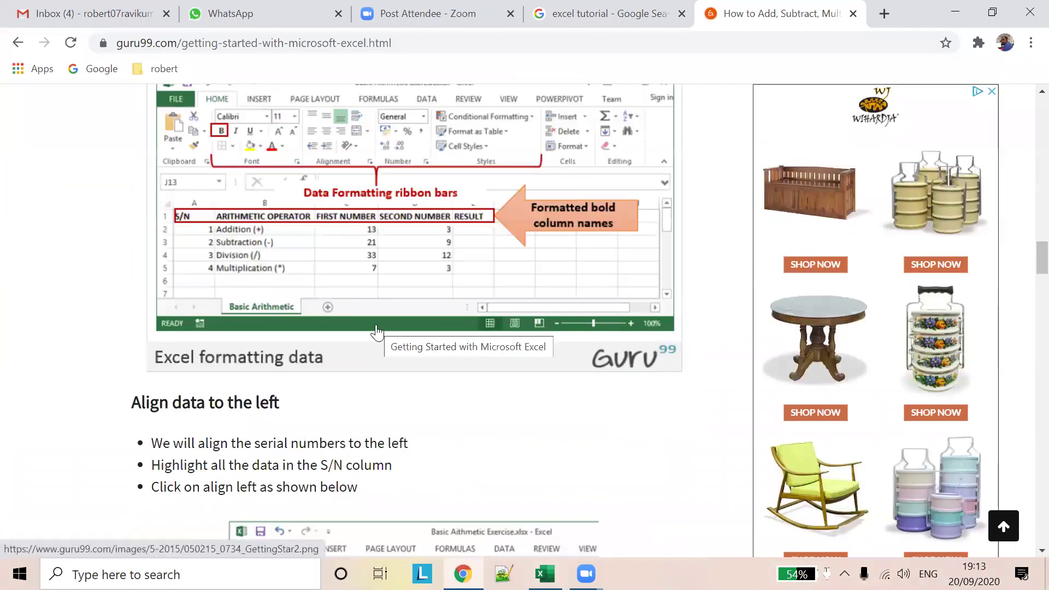
pyautogui.scroll(-4, 377, 331)
pyautogui.hotkey('alt', 'Tab')
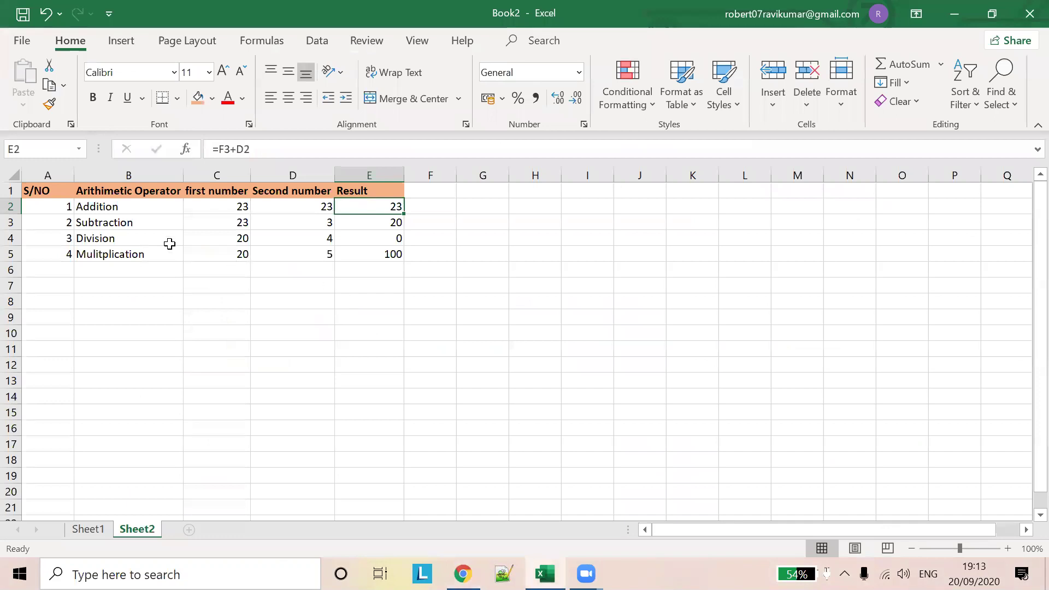
# - Centre-align serial numbers 1–4 in A2:A5, then switch to the guru99 tutorial
pyautogui.moveTo(60, 210); pyautogui.dragTo(62, 252)
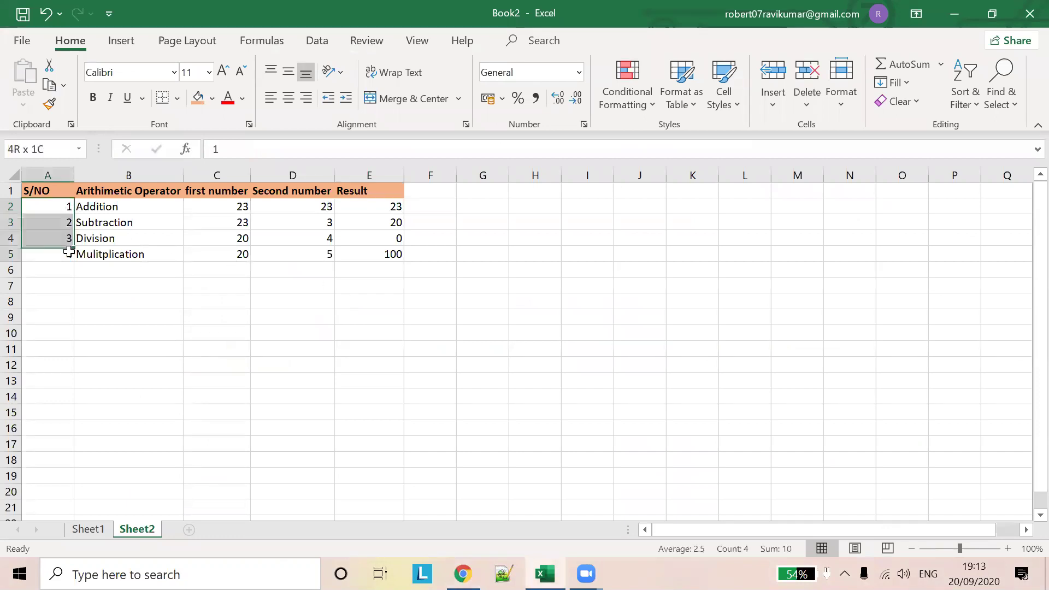
pyautogui.click(275, 102)
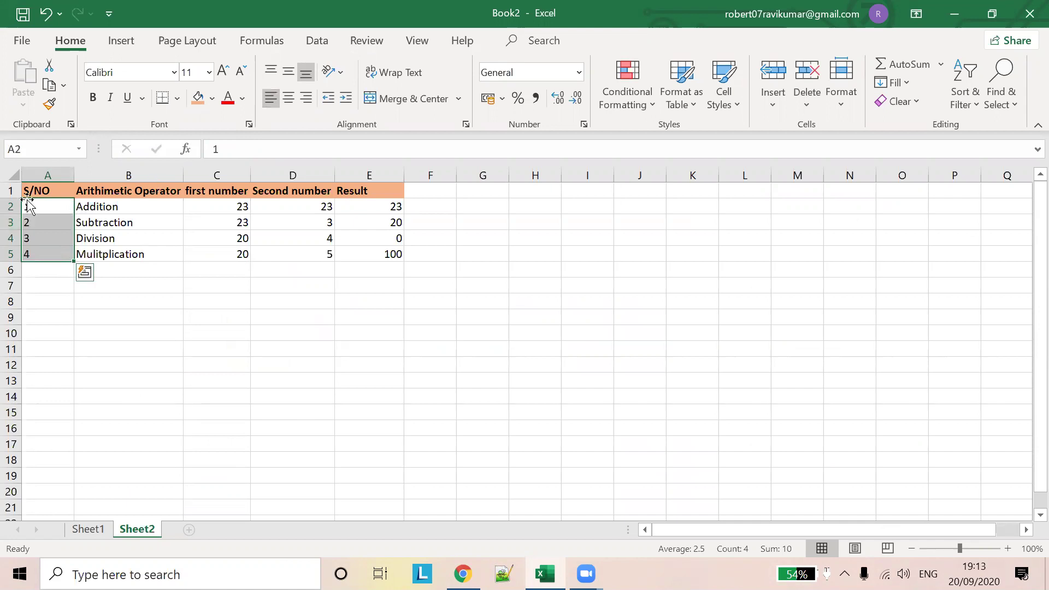
pyautogui.click(306, 100)
pyautogui.click(285, 101)
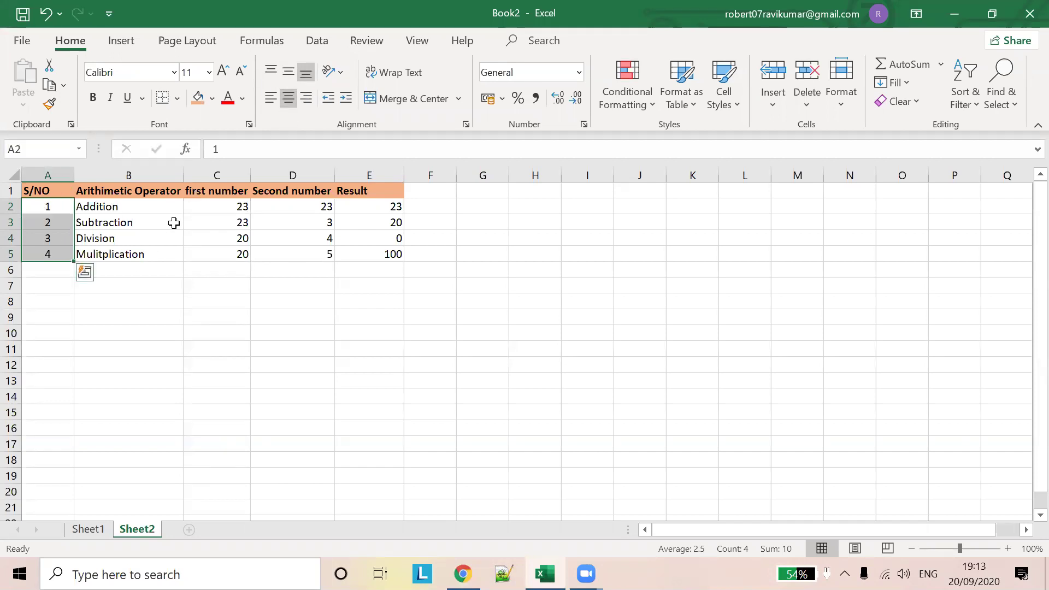
pyautogui.hotkey('alt', 'Tab')
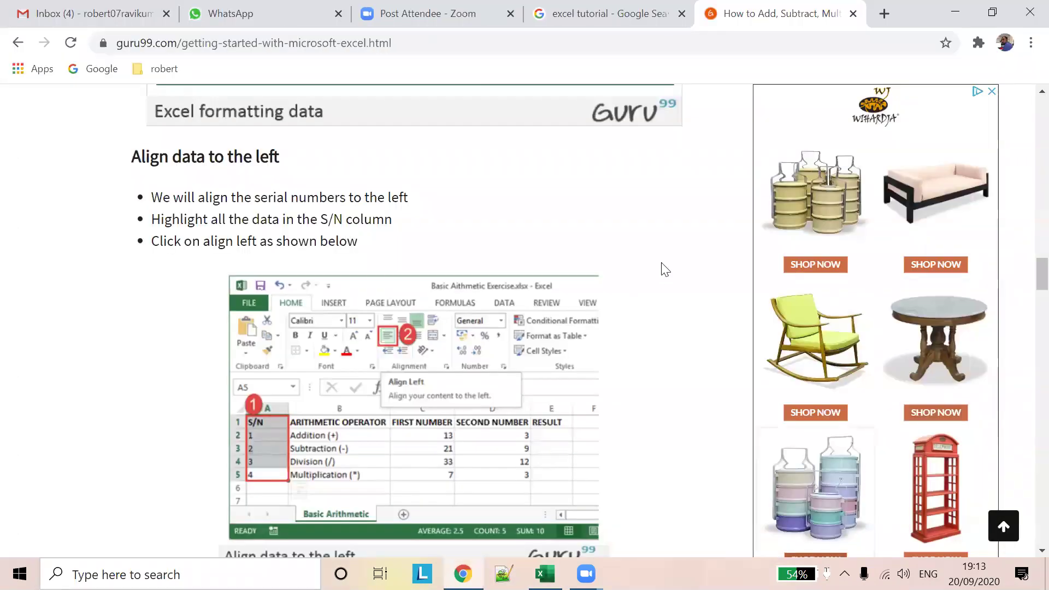
# - Scroll the guru99 tutorial down to the Enclose data in boxes section
pyautogui.scroll(-3, 665, 269)
pyautogui.scroll(-6, 665, 269)
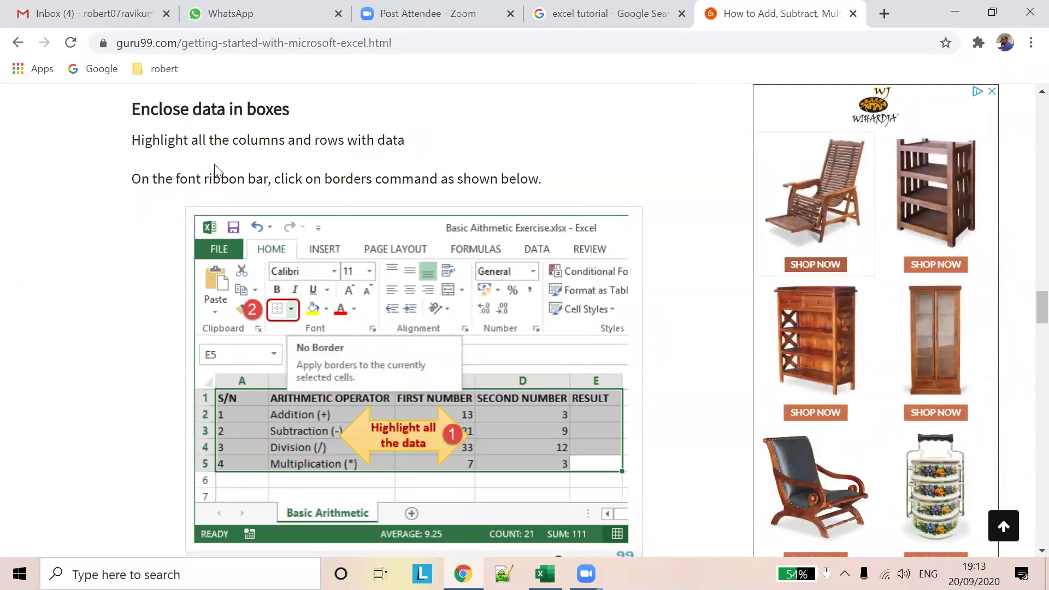
pyautogui.scroll(-5, 681, 222)
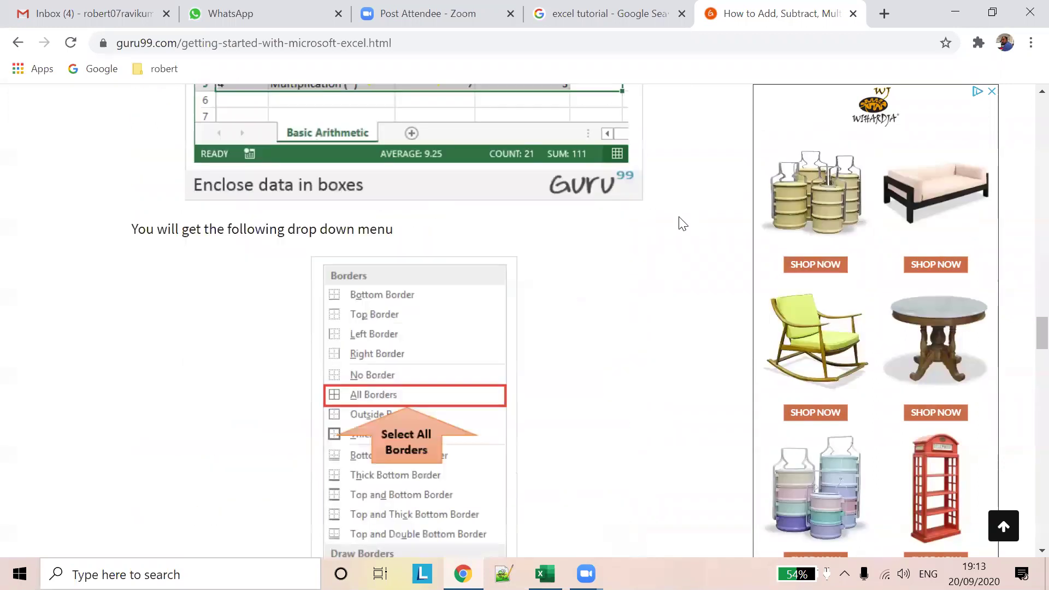
pyautogui.scroll(-4, 682, 223)
pyautogui.scroll(-7, 682, 223)
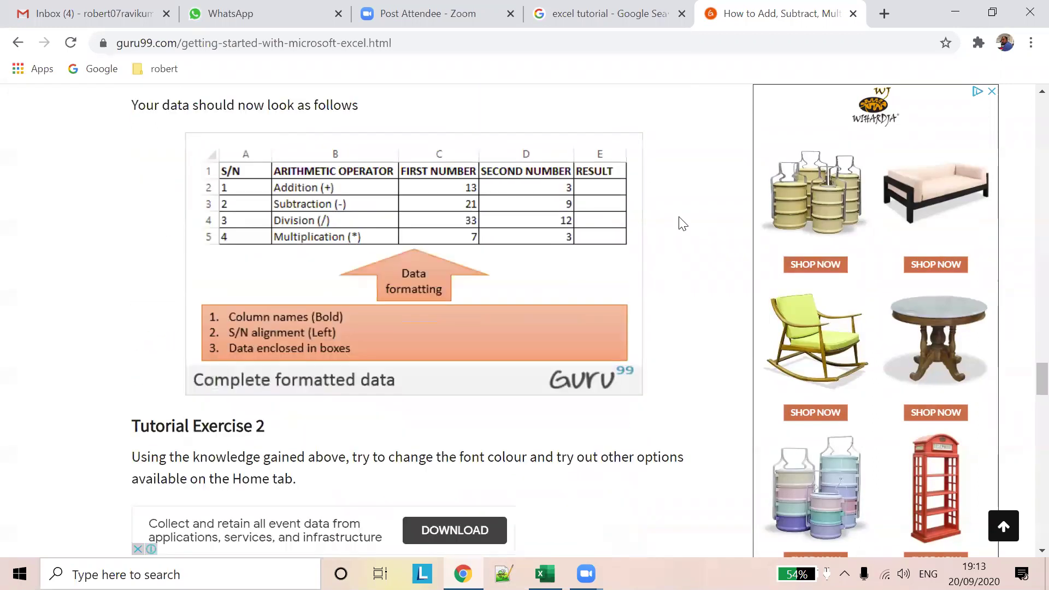
pyautogui.scroll(-4, 682, 223)
pyautogui.scroll(-4, 680, 218)
pyautogui.scroll(-9, 680, 217)
pyautogui.scroll(-5, 680, 217)
pyautogui.scroll(9, 681, 217)
# - Select the whole arithmetic table A1:E5 in Excel, rechecking the tutorial before returning
pyautogui.hotkey('alt', 'Tab')
pyautogui.moveTo(47, 191)
pyautogui.mouseDown()
pyautogui.moveTo(403, 264)
pyautogui.moveTo(406, 243)
pyautogui.mouseUp()
pyautogui.hotkey('alt', 'Tab')
pyautogui.scroll(5, 551, 219)
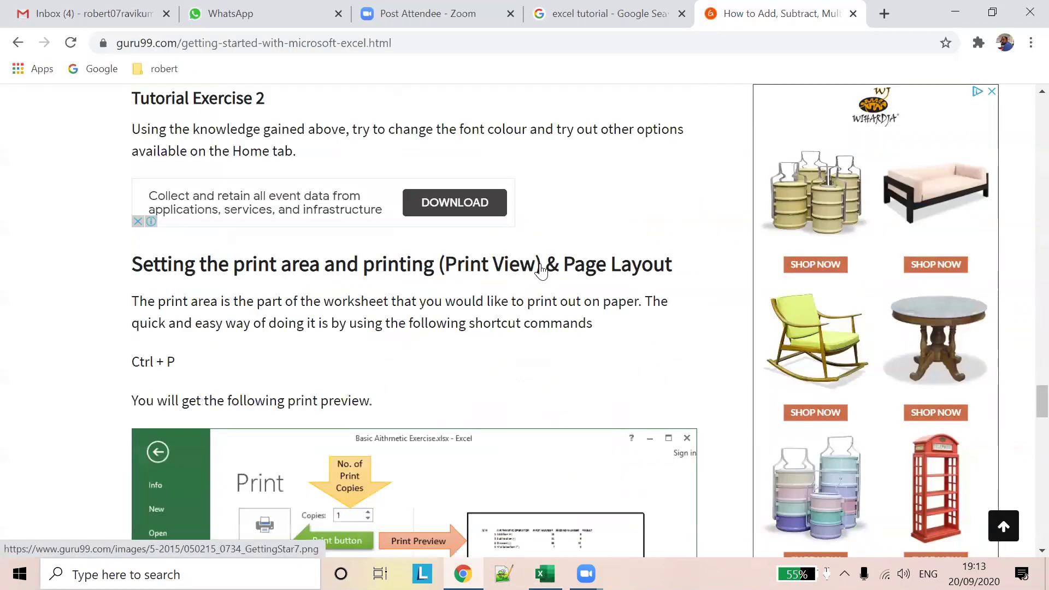
pyautogui.scroll(5, 541, 268)
pyautogui.scroll(10, 544, 268)
pyautogui.scroll(-1, 541, 269)
pyautogui.scroll(-3, 540, 269)
pyautogui.hotkey('alt', 'Tab')
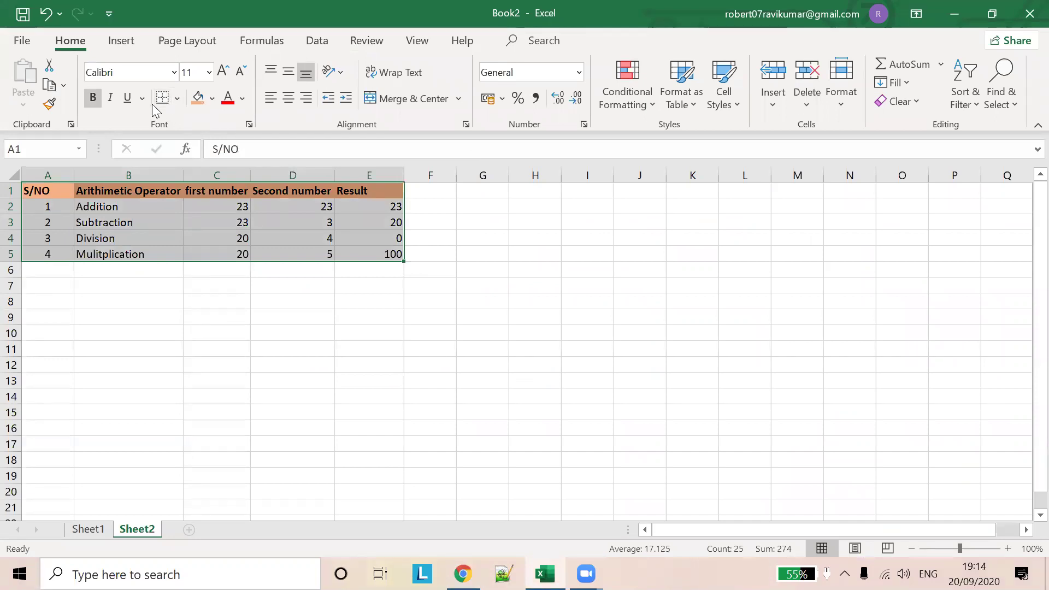
# - Apply All Borders, then Thick Outside Borders, to the A1:E5 arithmetic table
pyautogui.click(177, 100)
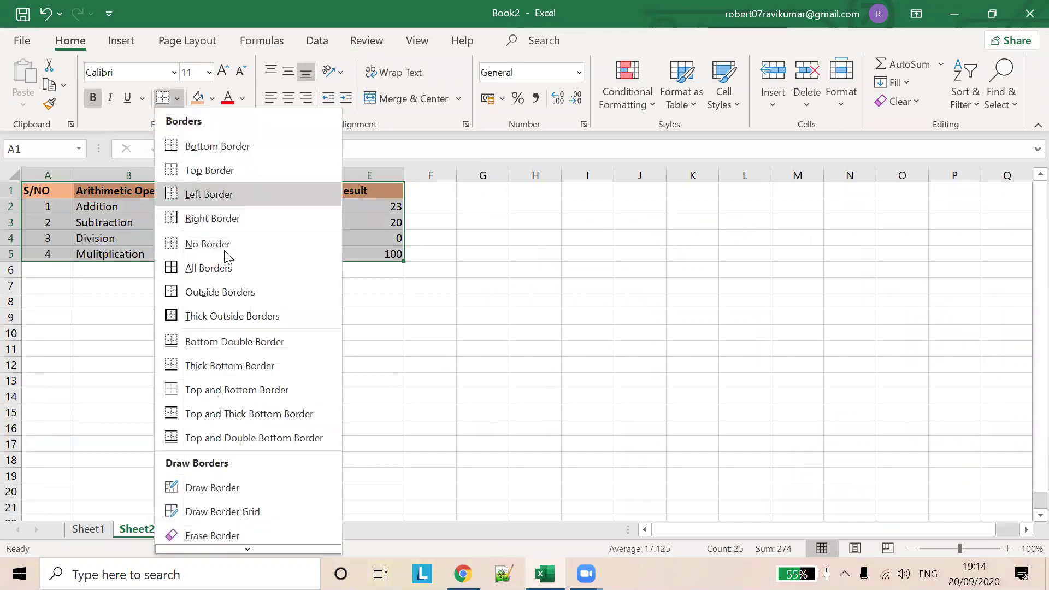
pyautogui.click(212, 276)
pyautogui.click(473, 217)
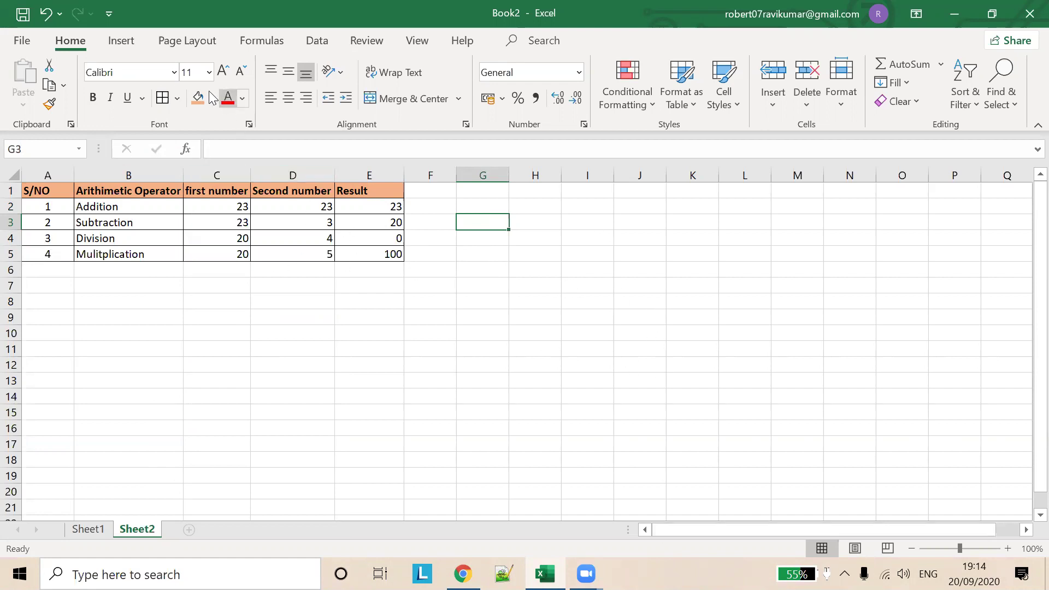
pyautogui.click(176, 99)
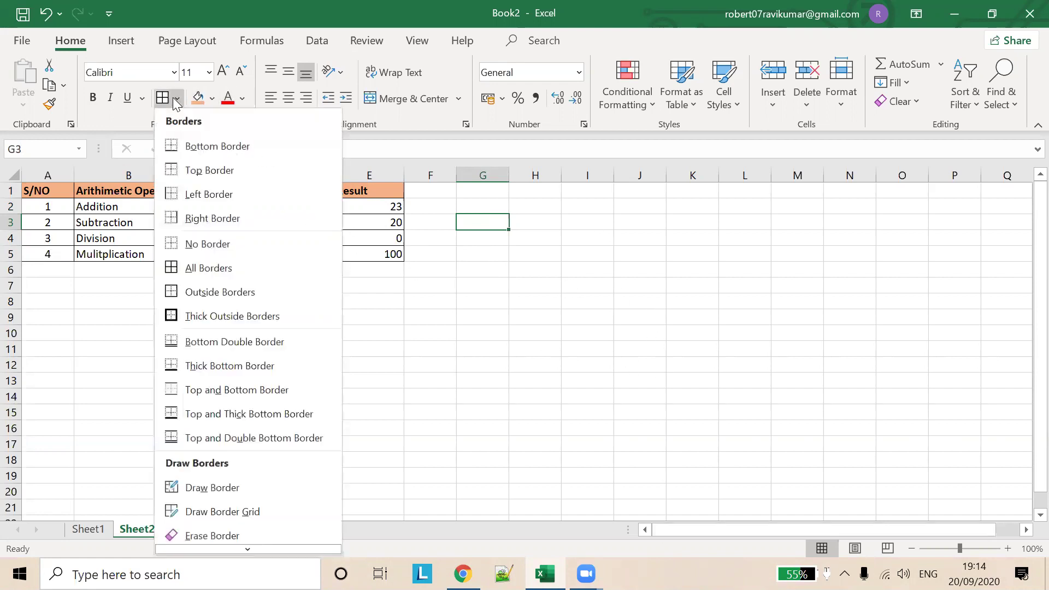
pyautogui.click(231, 317)
pyautogui.click(233, 306)
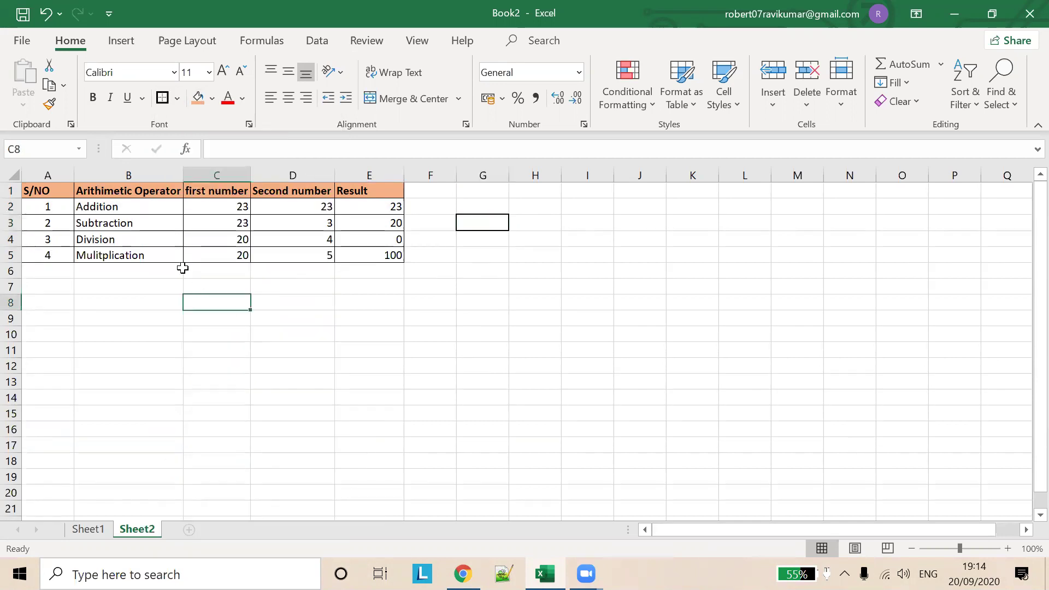
# - Reapply All Borders to every table cell and switch back to the guru99 tutorial
pyautogui.click(175, 103)
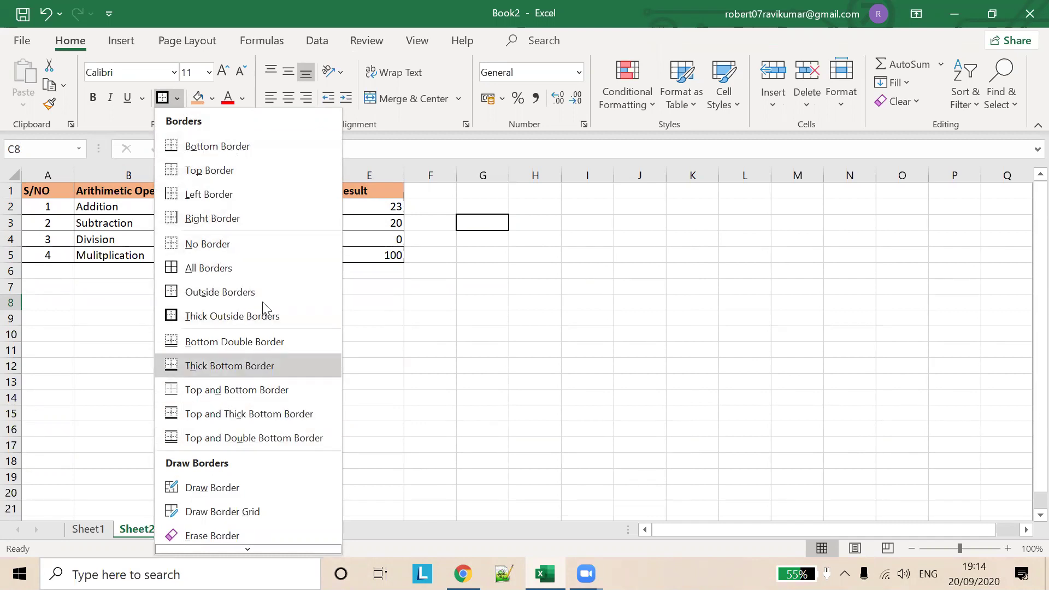
pyautogui.click(226, 273)
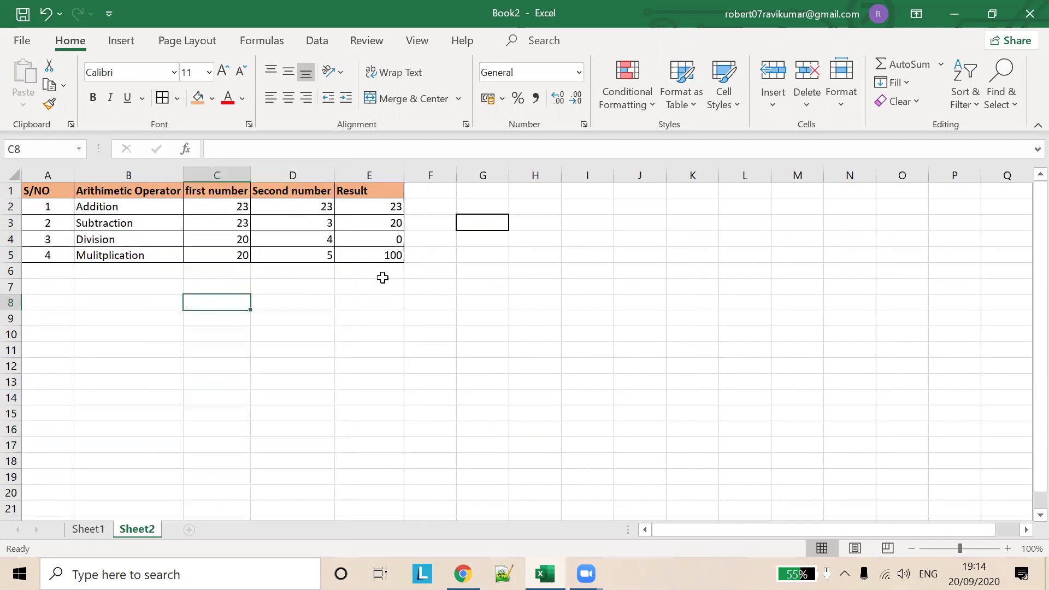
pyautogui.click(386, 269)
pyautogui.hotkey('alt', 'Tab')
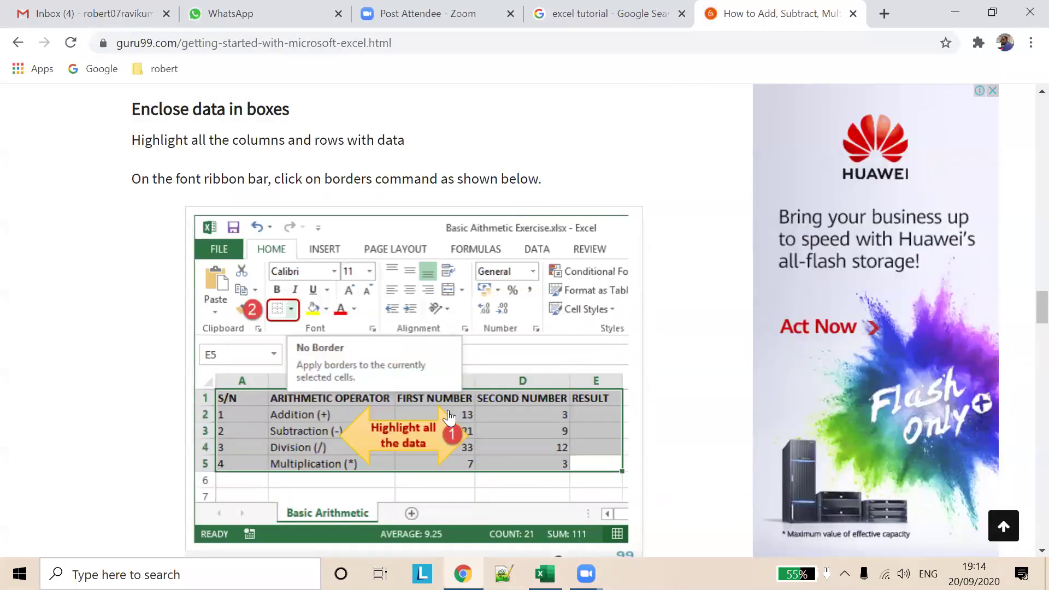
# - Go to the next guru99 lesson, Excel Data Validation, Filters, Grouping
pyautogui.scroll(-5, 445, 416)
pyautogui.scroll(-5, 450, 416)
pyautogui.scroll(-5, 452, 415)
pyautogui.scroll(3, 453, 415)
pyautogui.scroll(5, 452, 415)
pyautogui.scroll(-10, 453, 415)
pyautogui.scroll(-6, 452, 415)
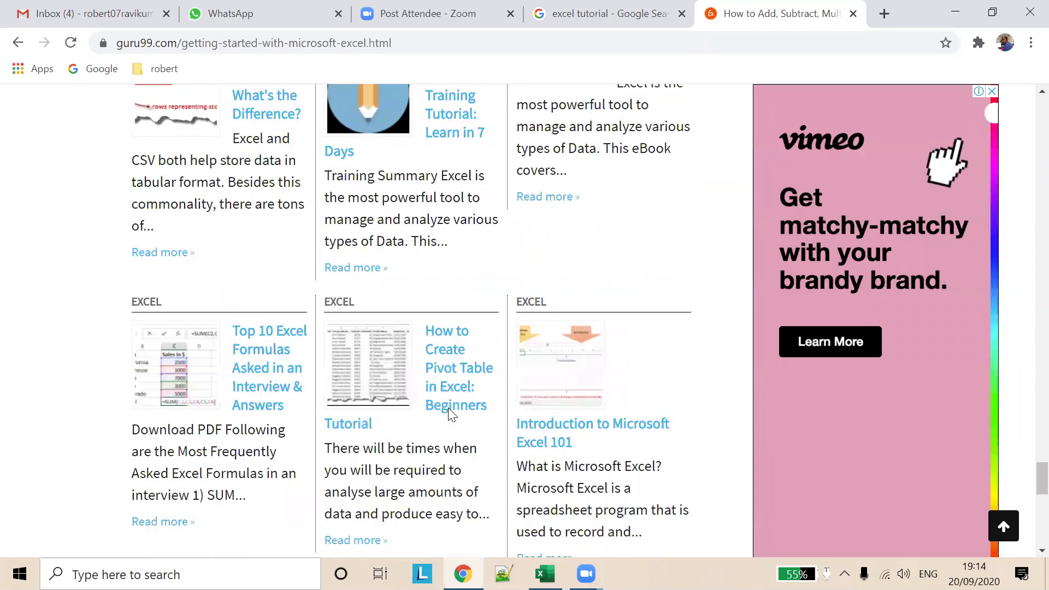
pyautogui.scroll(7, 456, 412)
pyautogui.scroll(5, 637, 449)
pyautogui.scroll(-5, 663, 420)
pyautogui.click(672, 339)
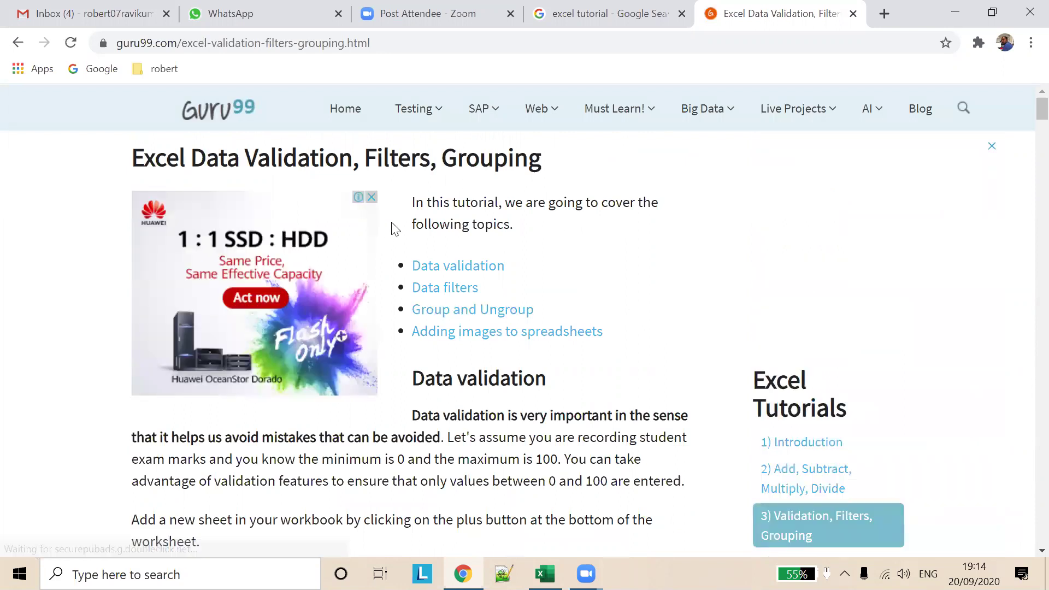
# - Read the data validation intro, close the floating video player, and return to Excel
pyautogui.scroll(-5, 574, 254)
pyautogui.scroll(-5, 573, 253)
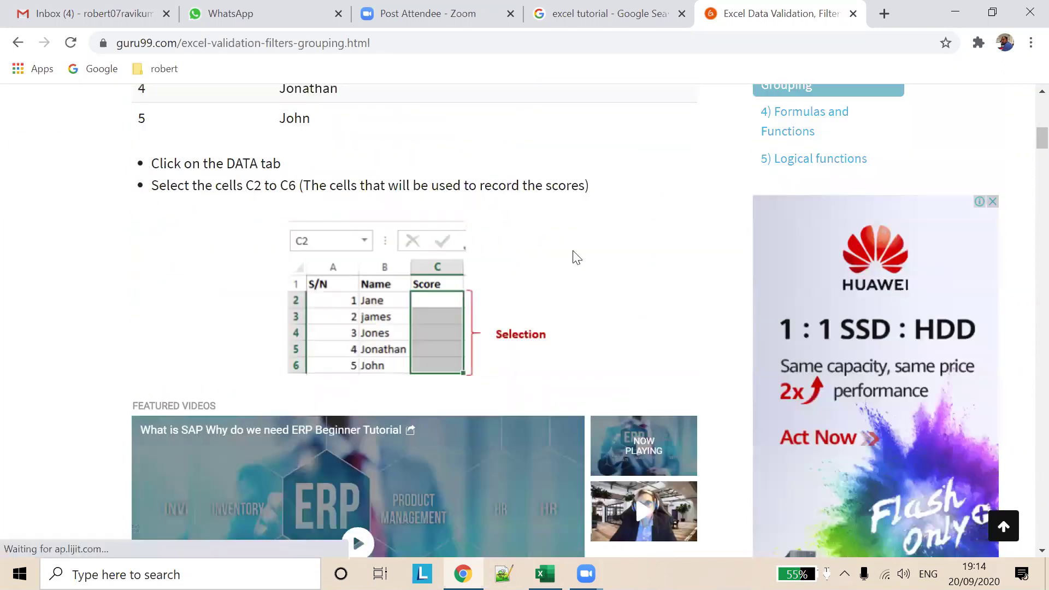
pyautogui.scroll(15, 574, 252)
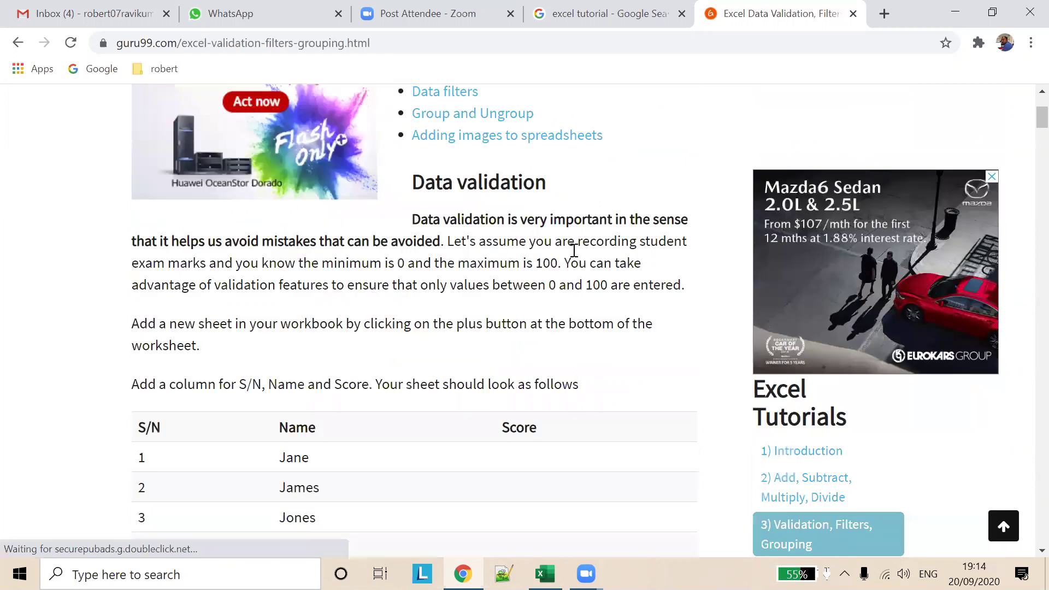
pyautogui.click(1022, 354)
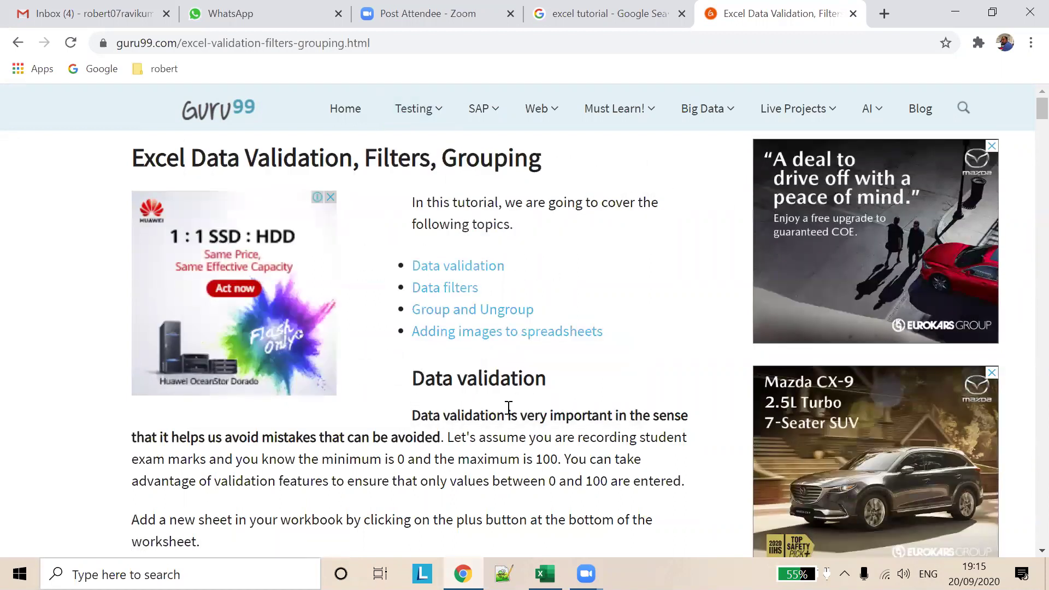
pyautogui.hotkey('alt', 'Tab')
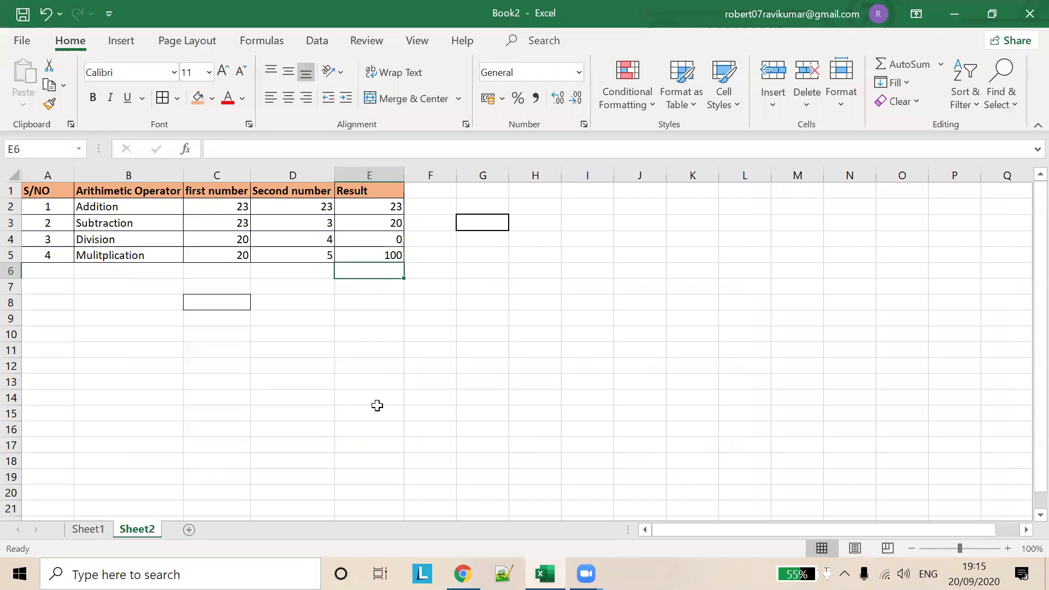
# - Insert a new worksheet with the + button and make Sheet3 the active sheet
pyautogui.click(106, 528)
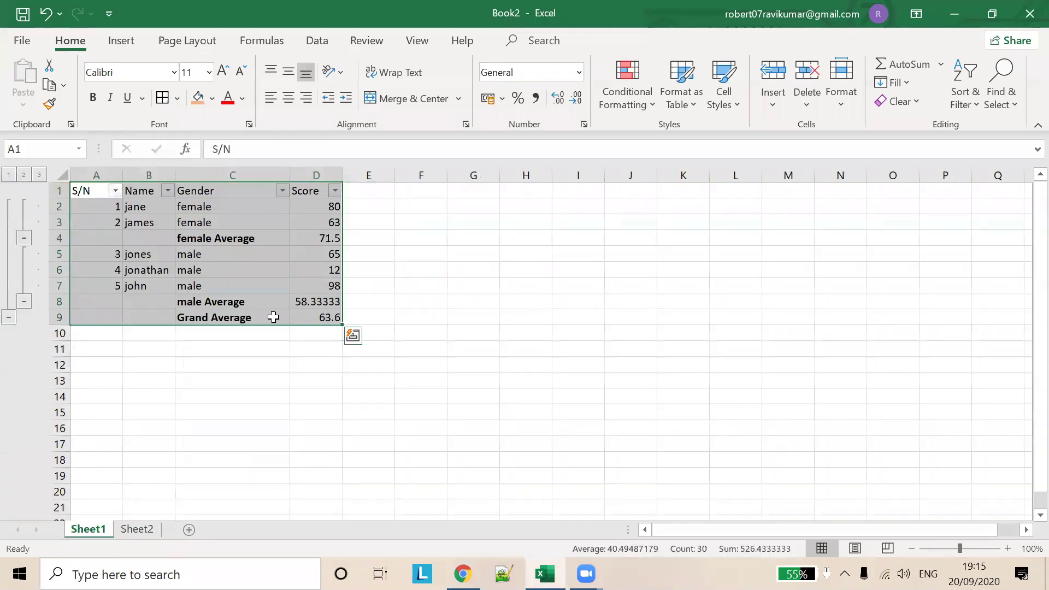
pyautogui.click(190, 530)
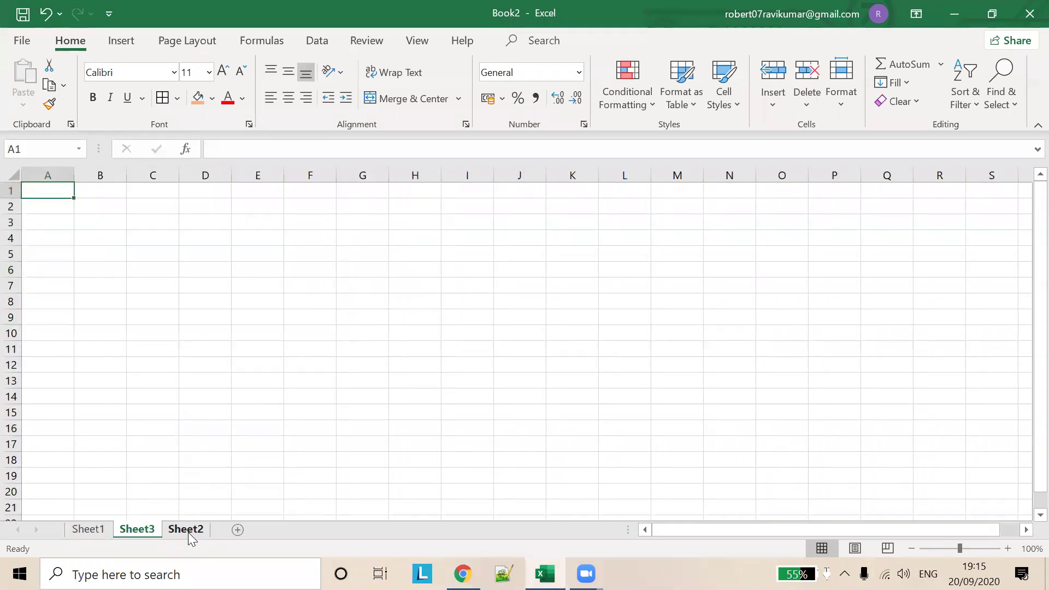
pyautogui.click(186, 533)
pyautogui.click(135, 530)
pyautogui.moveTo(585, 573)
pyautogui.moveTo(602, 496)
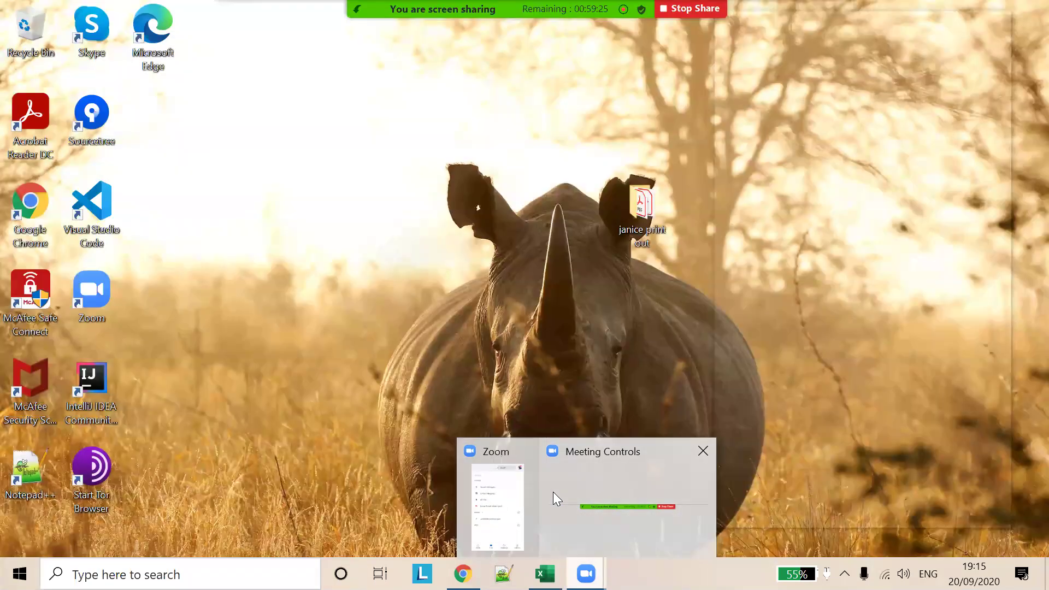
pyautogui.click(588, 505)
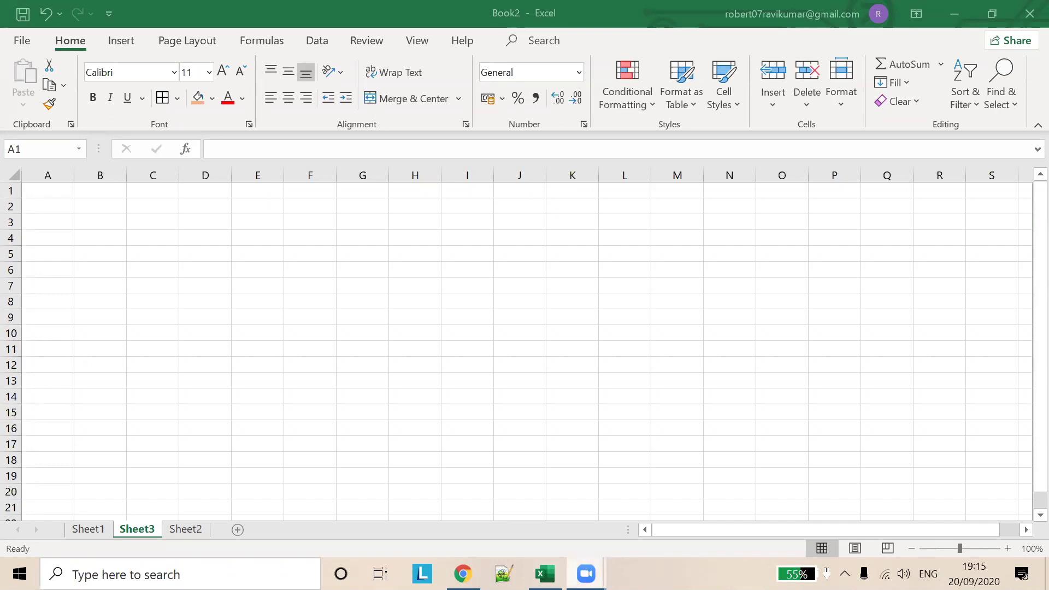
pyautogui.click(583, 557)
# - Enter headings S.No, Student name and Score in A1:C1, autofitting column B
pyautogui.click(59, 191)
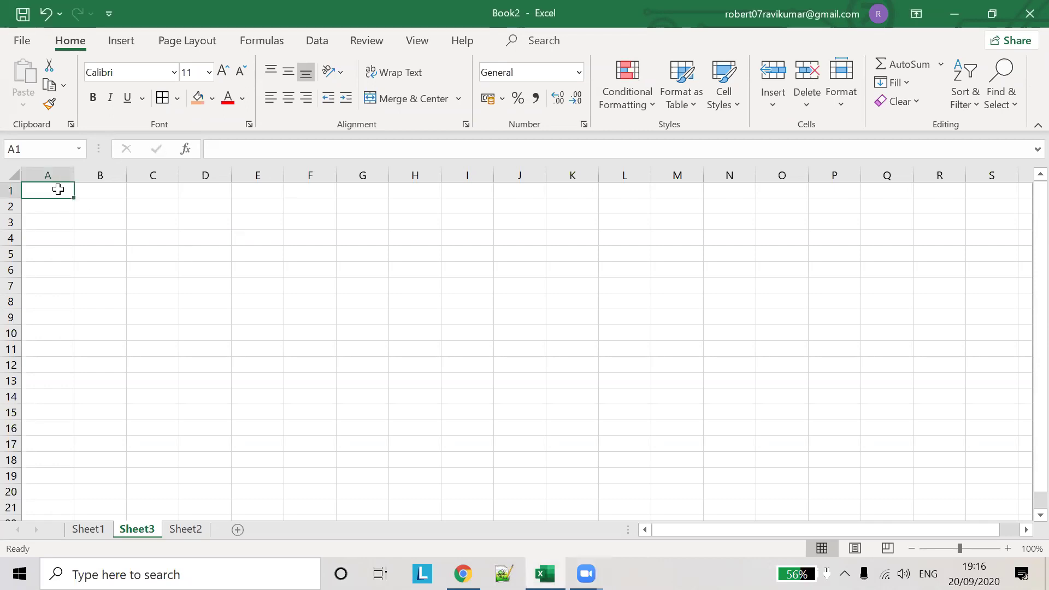
pyautogui.write('S')
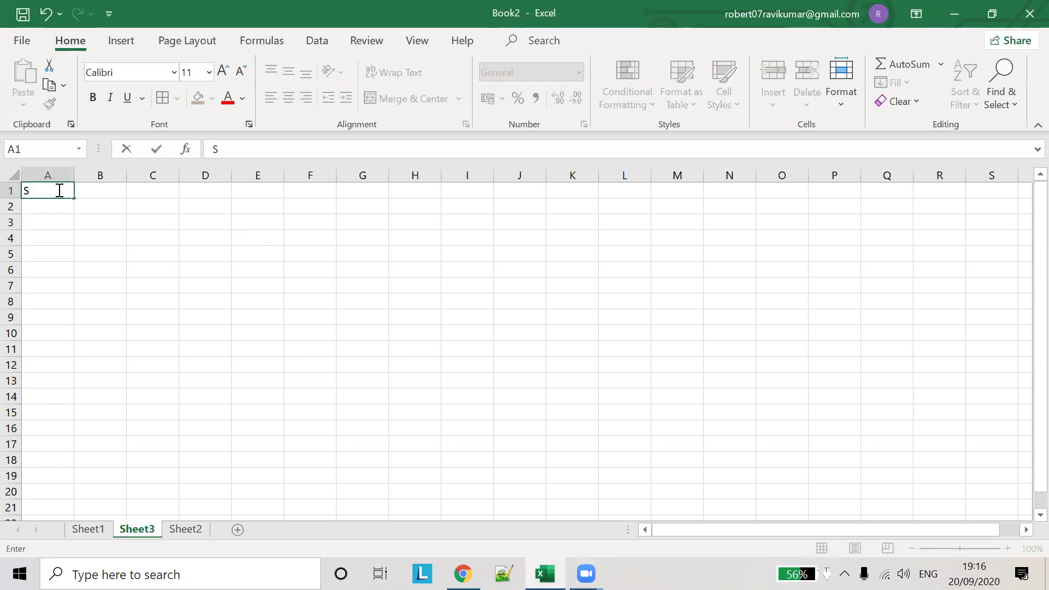
pyautogui.write('.n')
pyautogui.press('BackSpace')
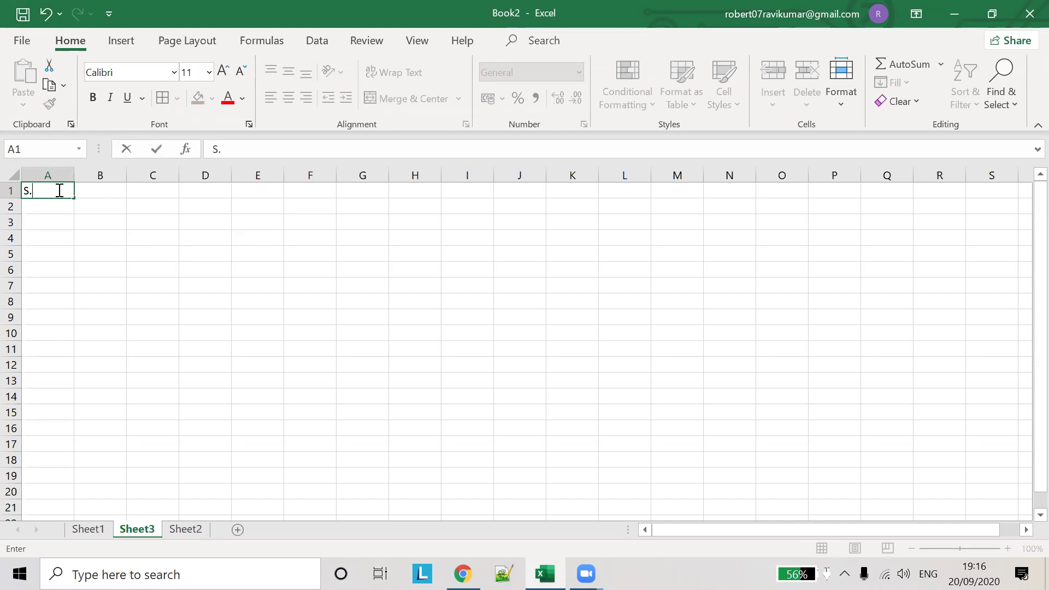
pyautogui.write('No')
pyautogui.press('Tab')
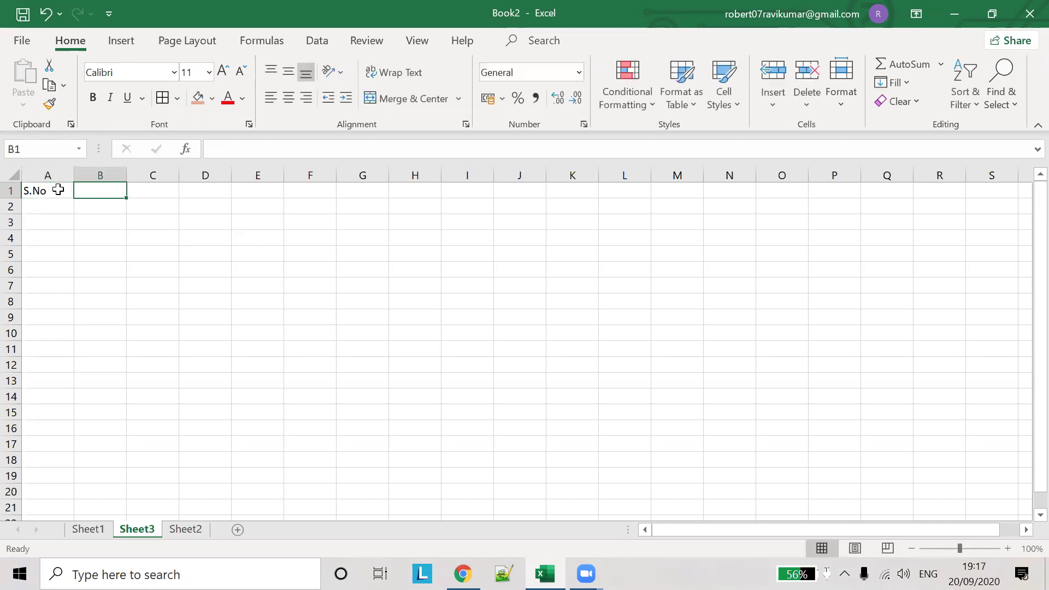
pyautogui.write('Stude3nt')
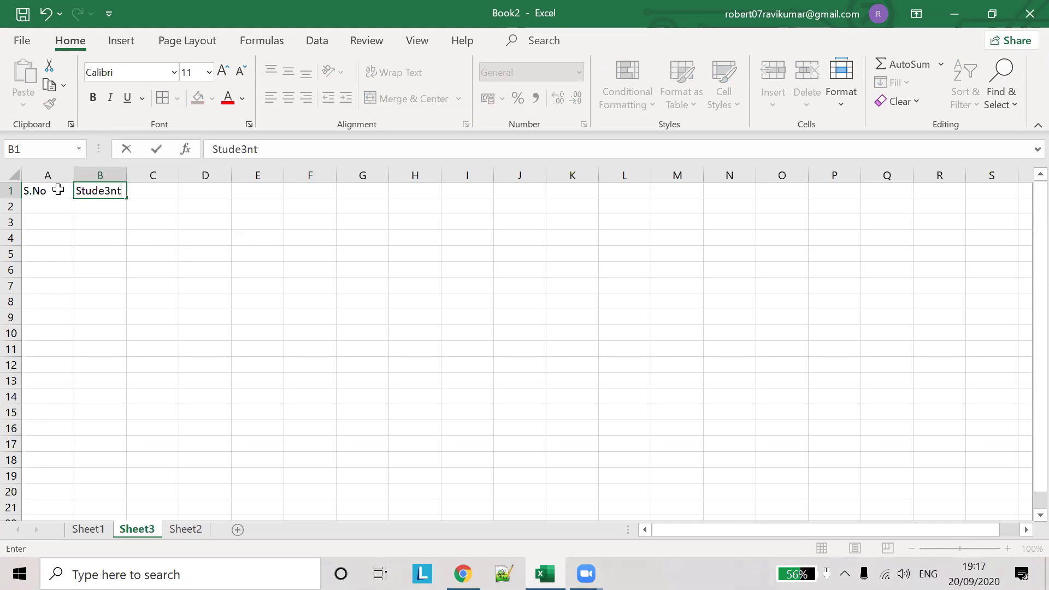
pyautogui.press('BackSpace')
pyautogui.press('BackSpace')
pyautogui.press('BackSpace')
pyautogui.write('nt name')
pyautogui.press('Tab')
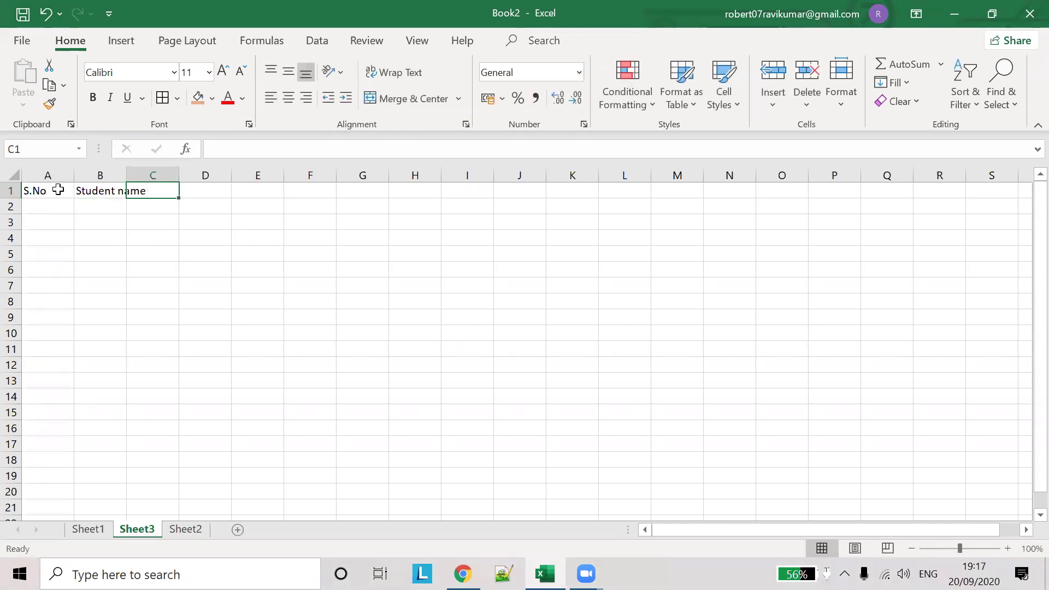
pyautogui.write('Score')
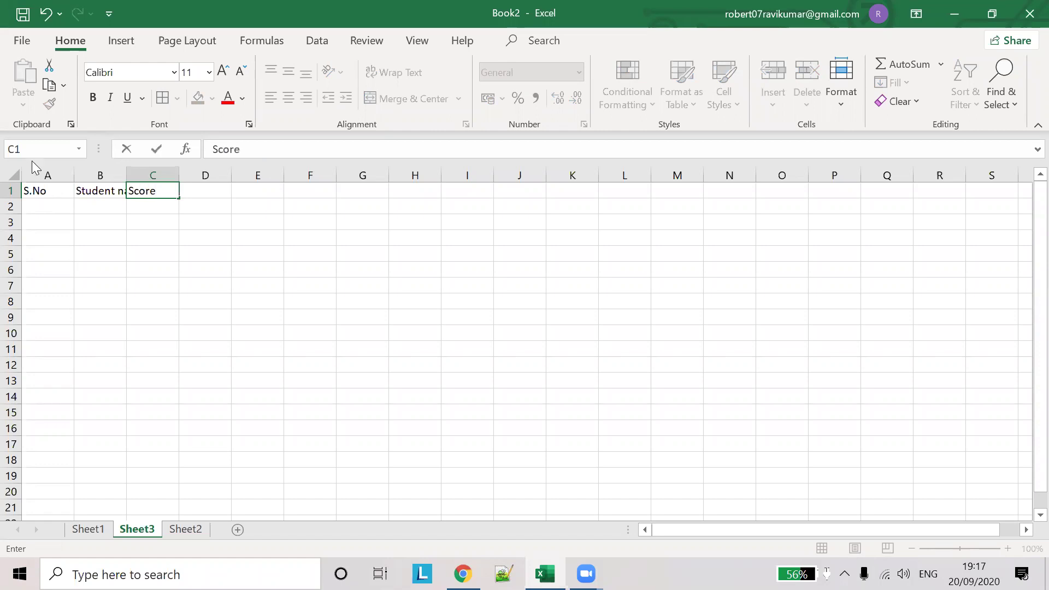
pyautogui.doubleClick(127, 170)
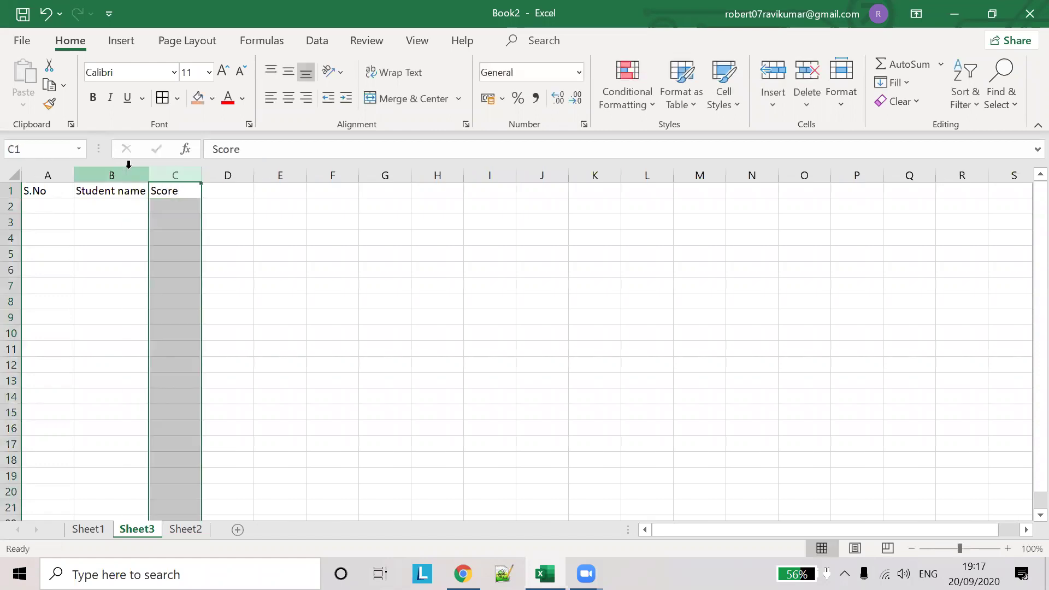
pyautogui.click(173, 206)
# - Number A2:A7 from 1 to 6 by typing 1–3 and dragging the fill handle
pyautogui.moveTo(107, 201); pyautogui.dragTo(63, 201)
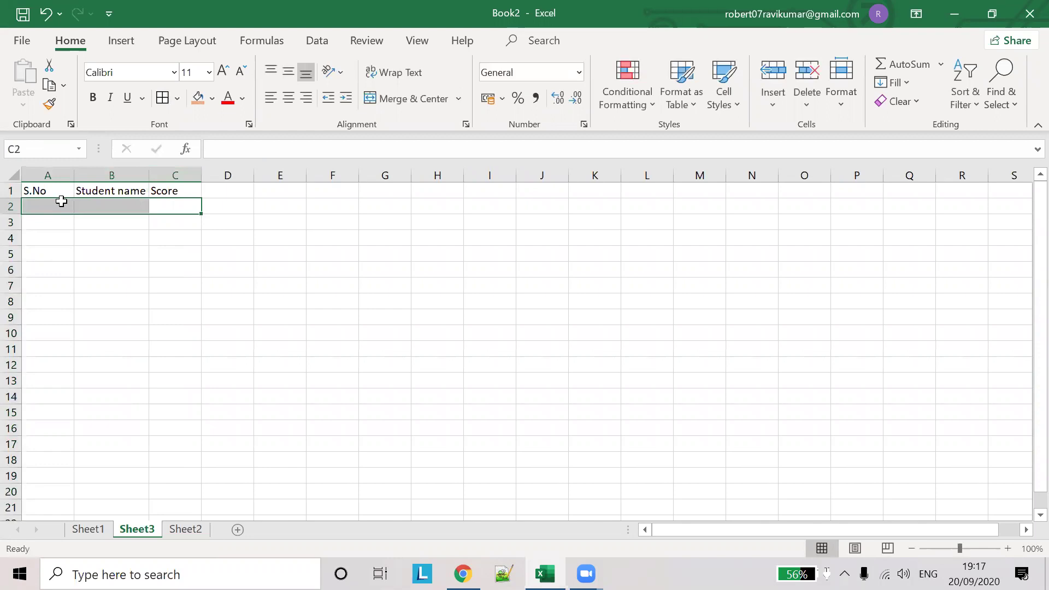
pyautogui.click(62, 202)
pyautogui.write('1')
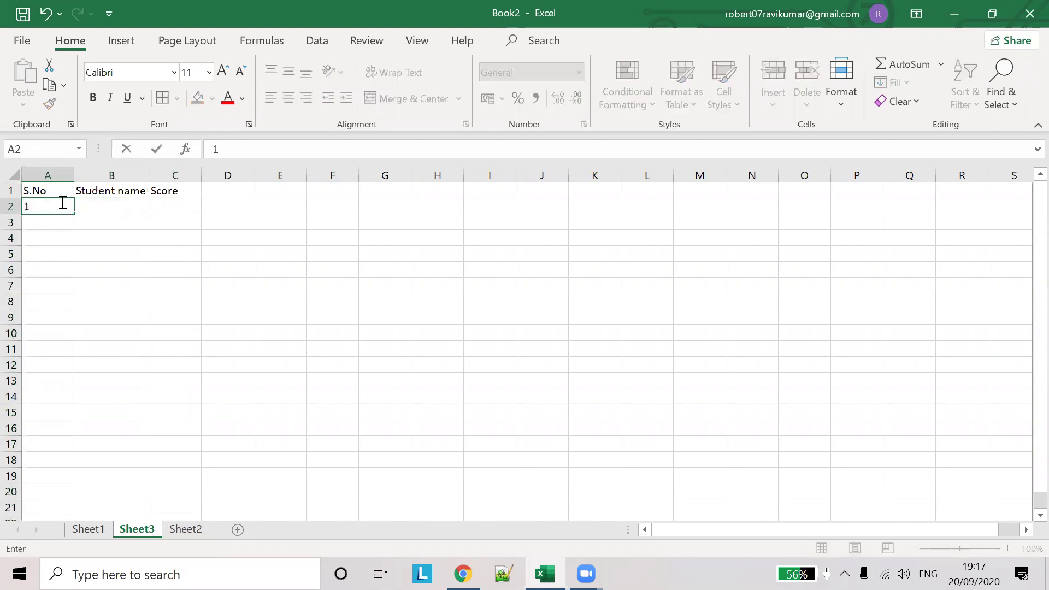
pyautogui.hotkey('ctrl', 'Return')
pyautogui.press('Up')
pyautogui.press('Down')
pyautogui.press('Down')
pyautogui.write('2')
pyautogui.press('Return')
pyautogui.write('3')
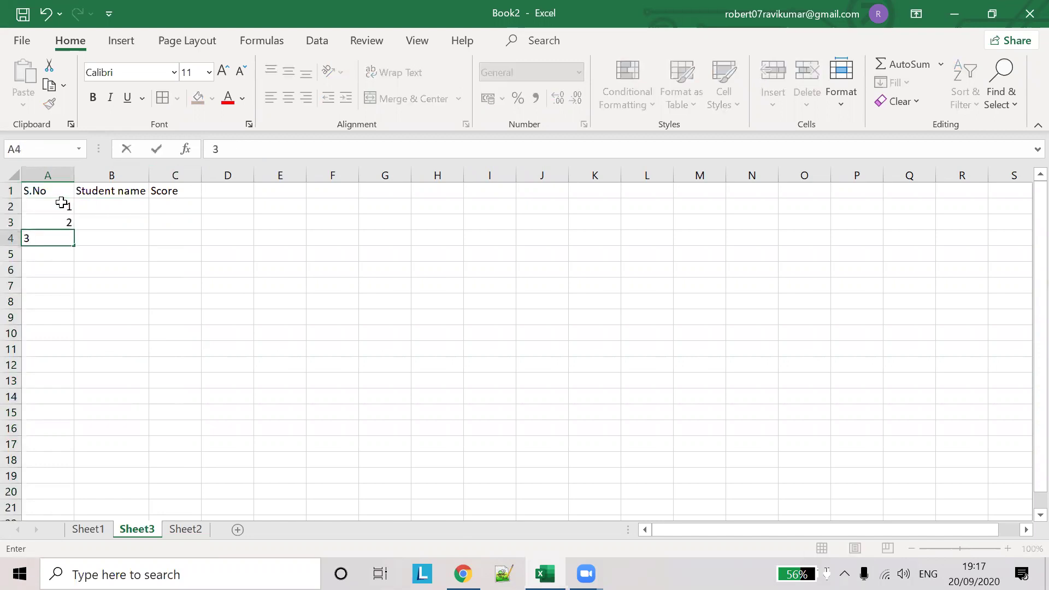
pyautogui.click(55, 210)
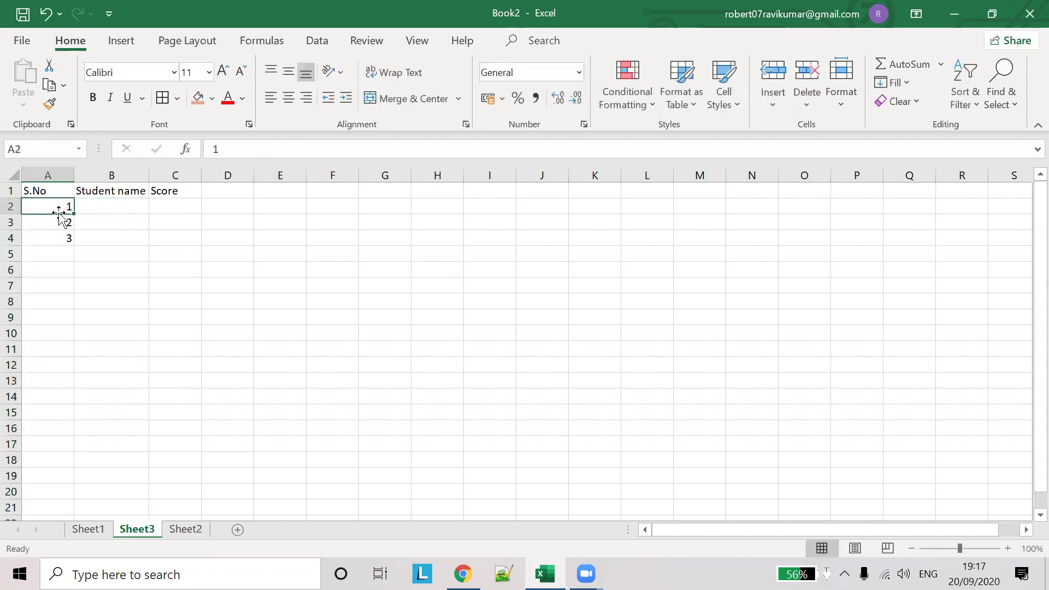
pyautogui.moveTo(72, 213); pyautogui.dragTo(73, 241)
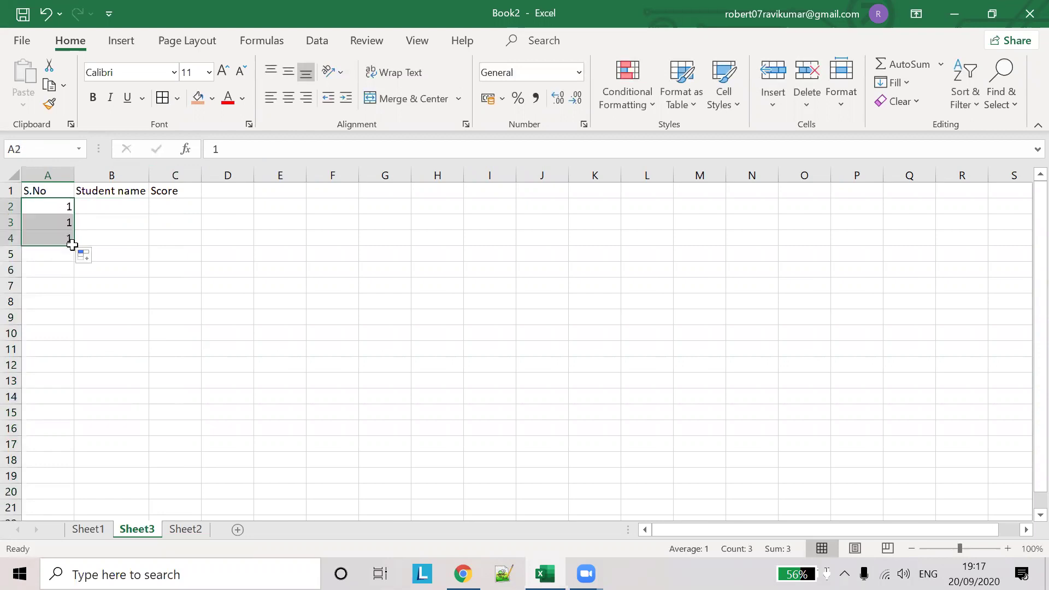
pyautogui.hotkey('ctrl', 'z')
pyautogui.click(93, 235)
pyautogui.moveTo(65, 206); pyautogui.dragTo(73, 298)
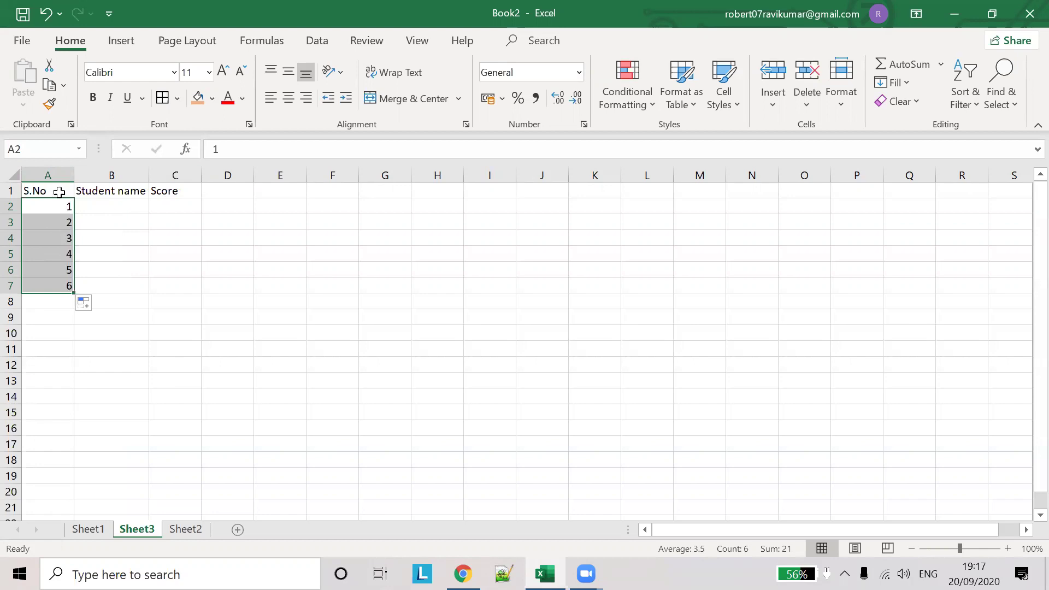
pyautogui.click(113, 212)
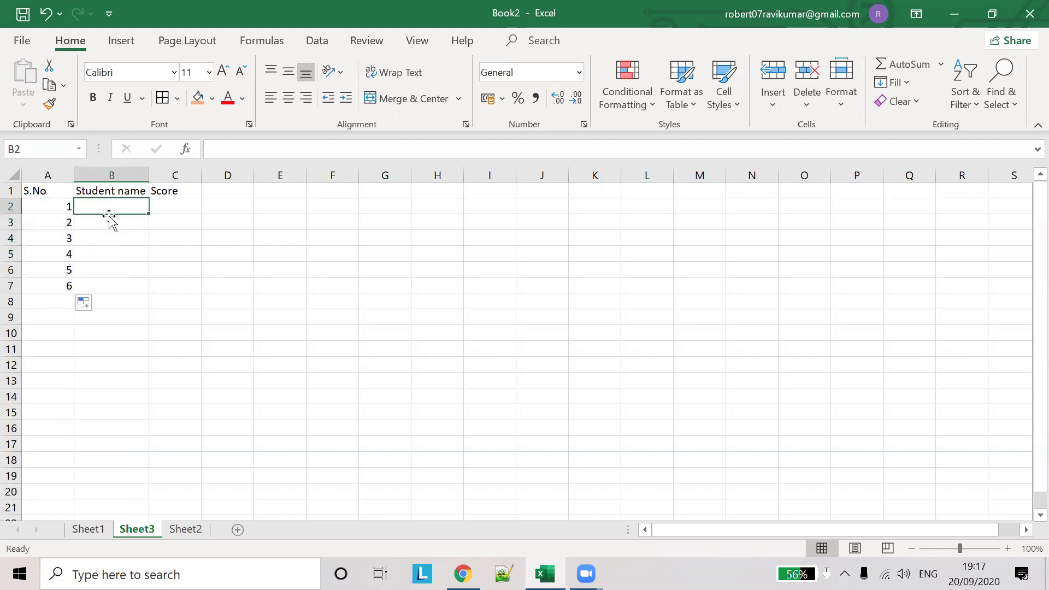
pyautogui.moveTo(64, 207); pyautogui.dragTo(64, 302)
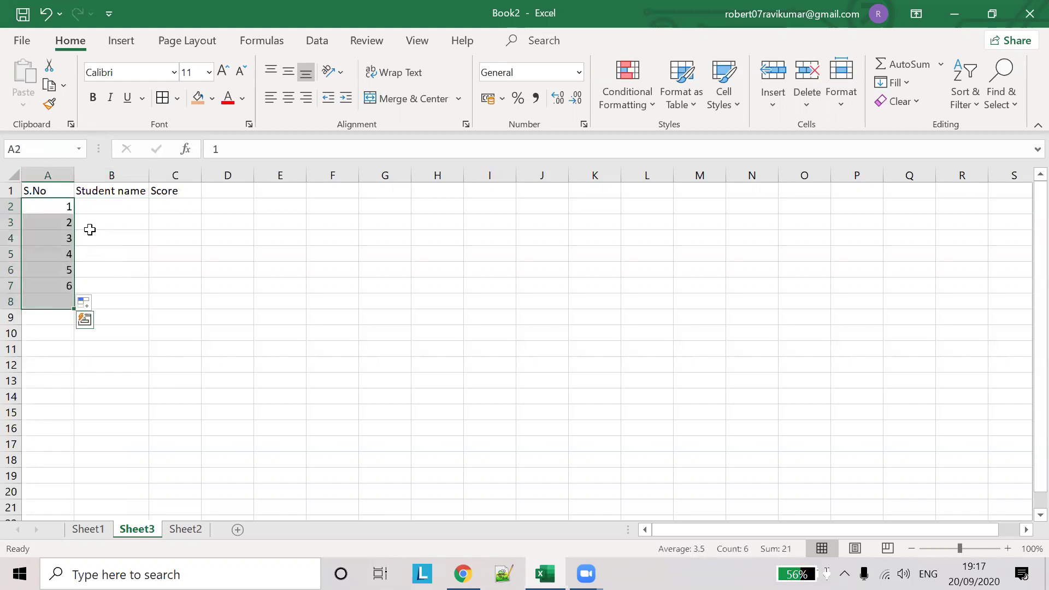
# - Type the first three student names into B2:B4, correcting typos along the way
pyautogui.click(107, 213)
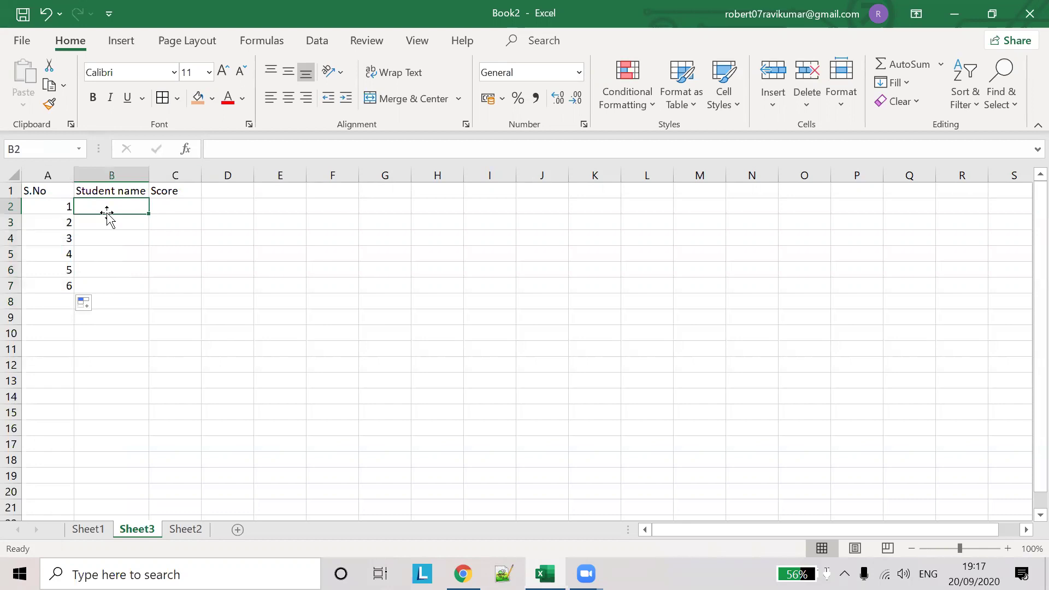
pyautogui.write('Jane')
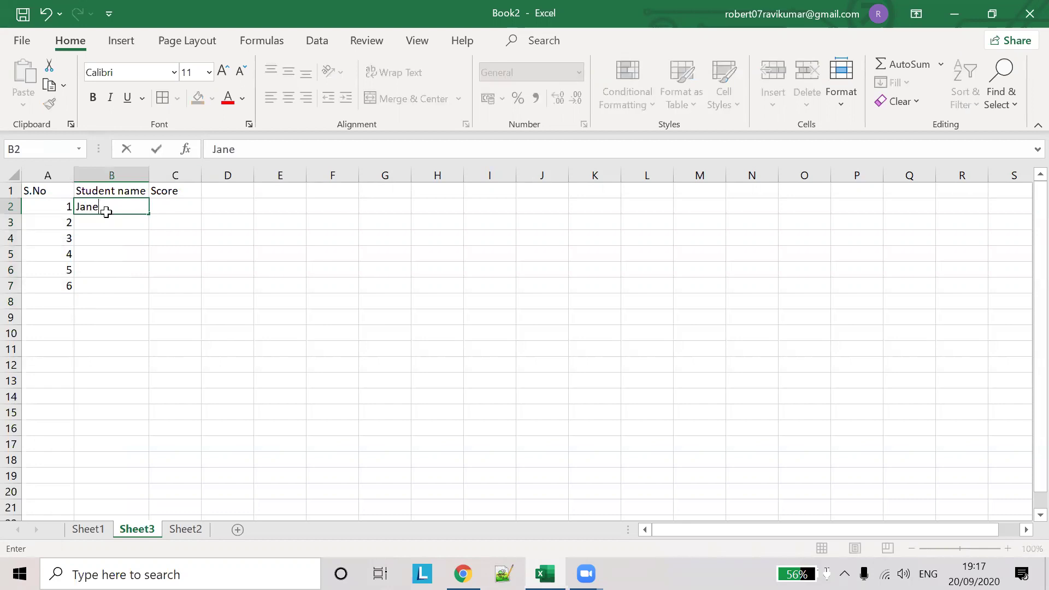
pyautogui.press('Tab')
pyautogui.click(115, 220)
pyautogui.write('Jonbes')
pyautogui.press('BackSpace')
pyautogui.press('BackSpace')
pyautogui.press('BackSpace')
pyautogui.write('es')
pyautogui.press('Return')
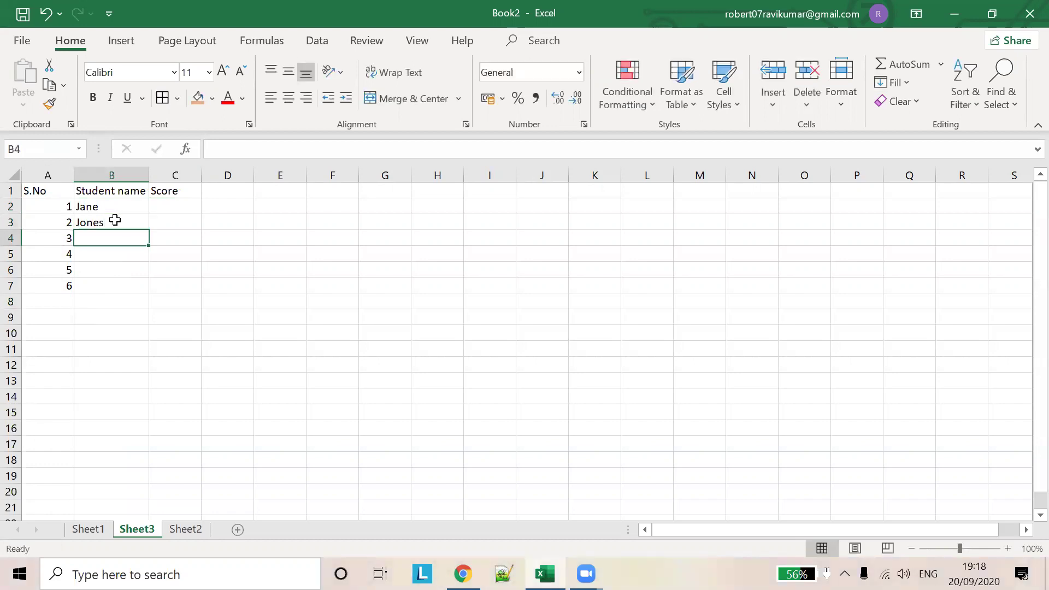
pyautogui.write('jonathan')
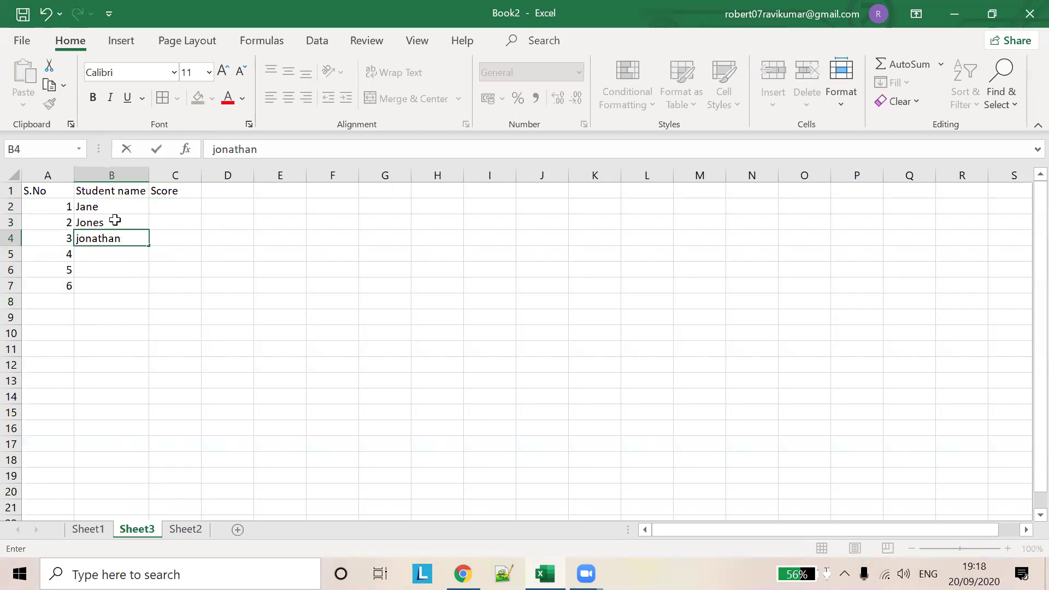
pyautogui.press('Return')
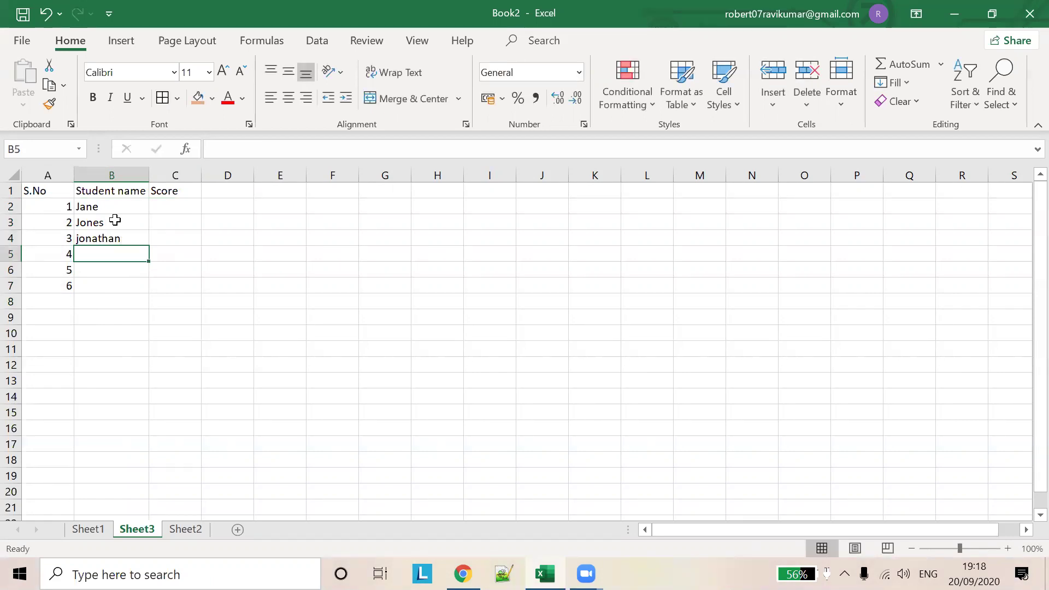
# - Enter the remaining three student names into B5:B7, then move to C2
pyautogui.click(98, 533)
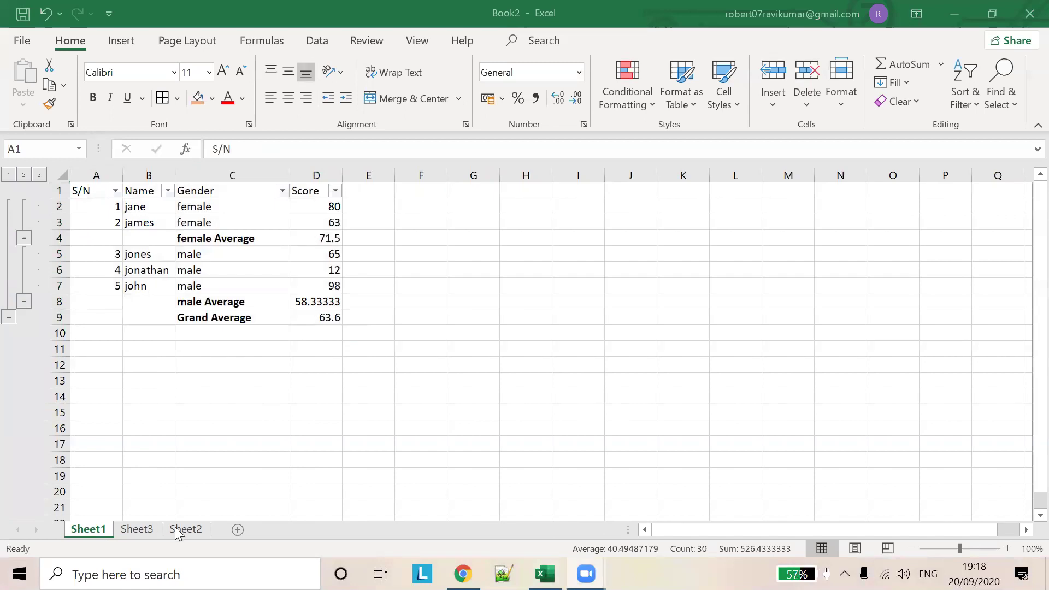
pyautogui.click(143, 530)
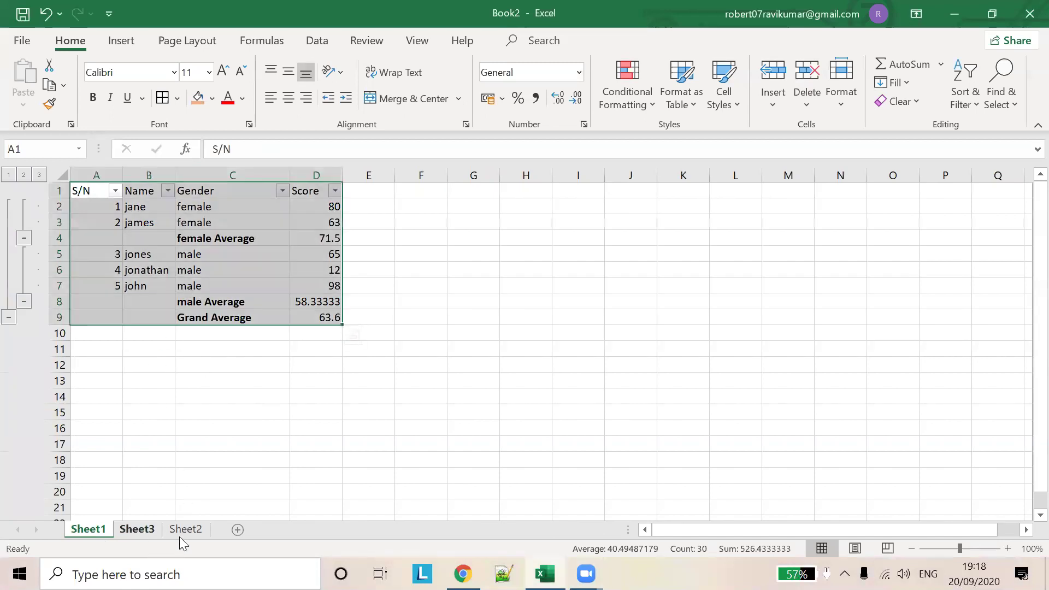
pyautogui.click(180, 531)
pyautogui.click(138, 529)
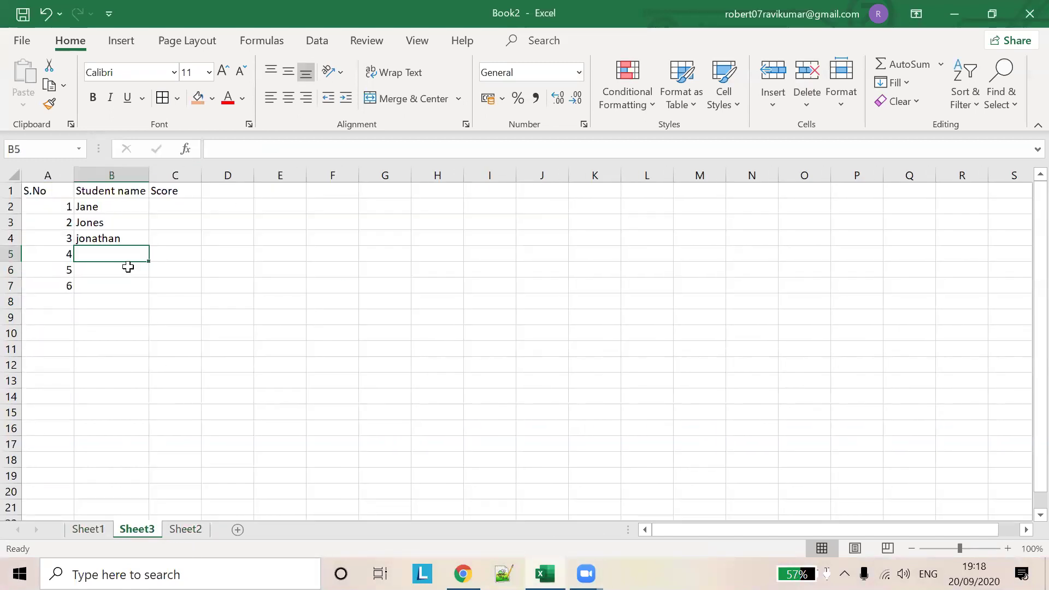
pyautogui.write('John')
pyautogui.press('Return')
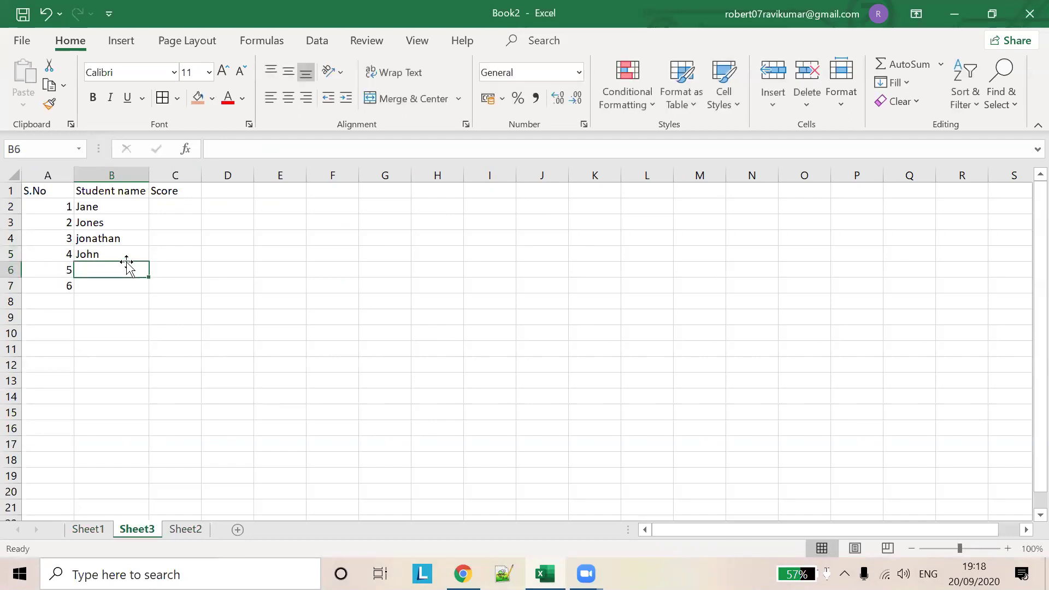
pyautogui.write('Maria')
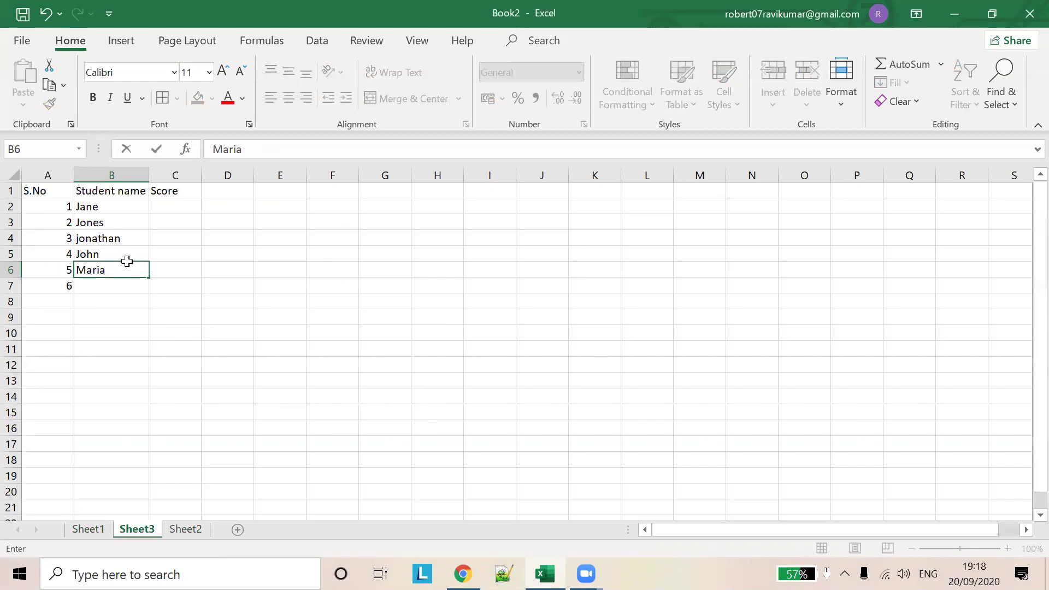
pyautogui.press('Return')
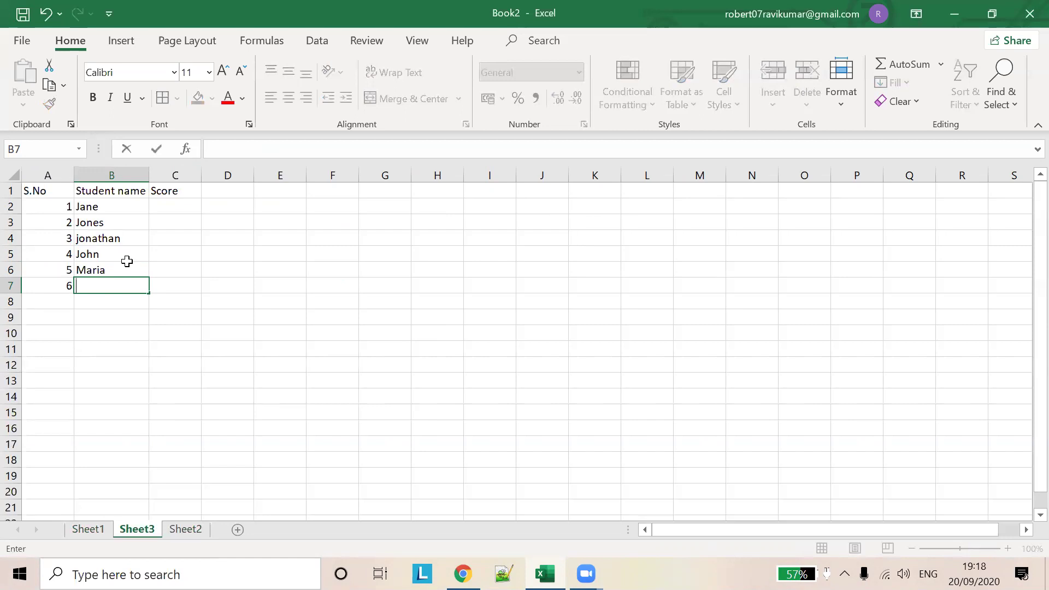
pyautogui.write('Mary')
pyautogui.click(183, 206)
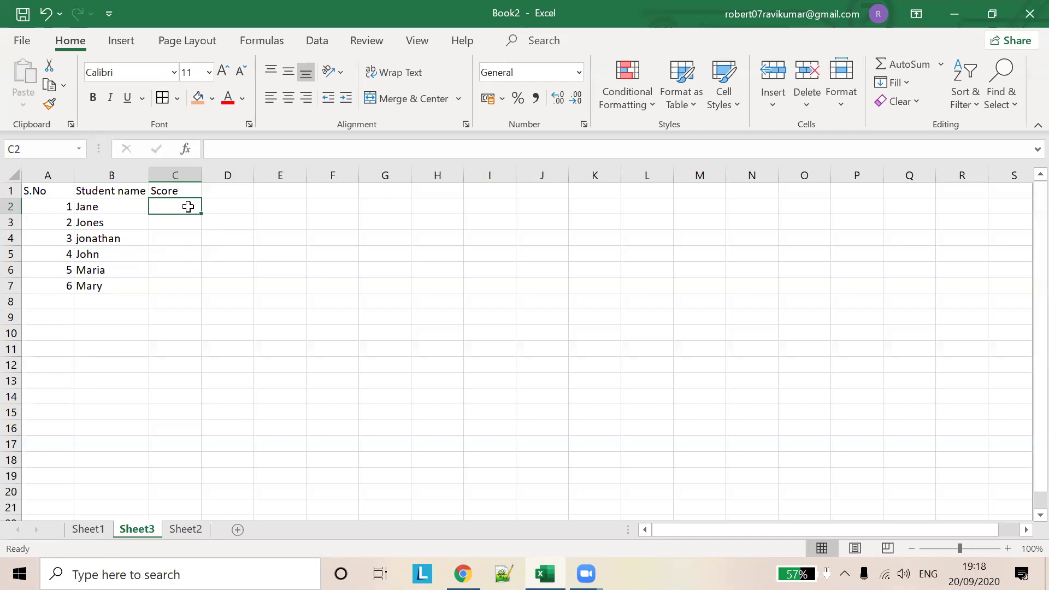
# - Widen column C and enter scores 12, 56, 78 and 110 in C2:C5
pyautogui.moveTo(201, 175); pyautogui.dragTo(228, 174)
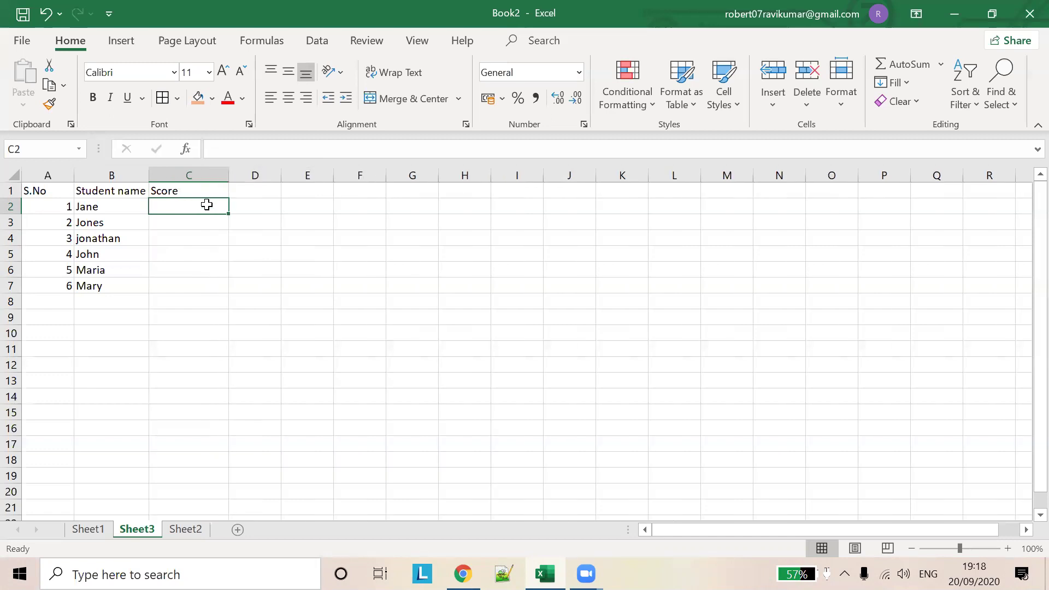
pyautogui.write('12')
pyautogui.click(203, 221)
pyautogui.write('56')
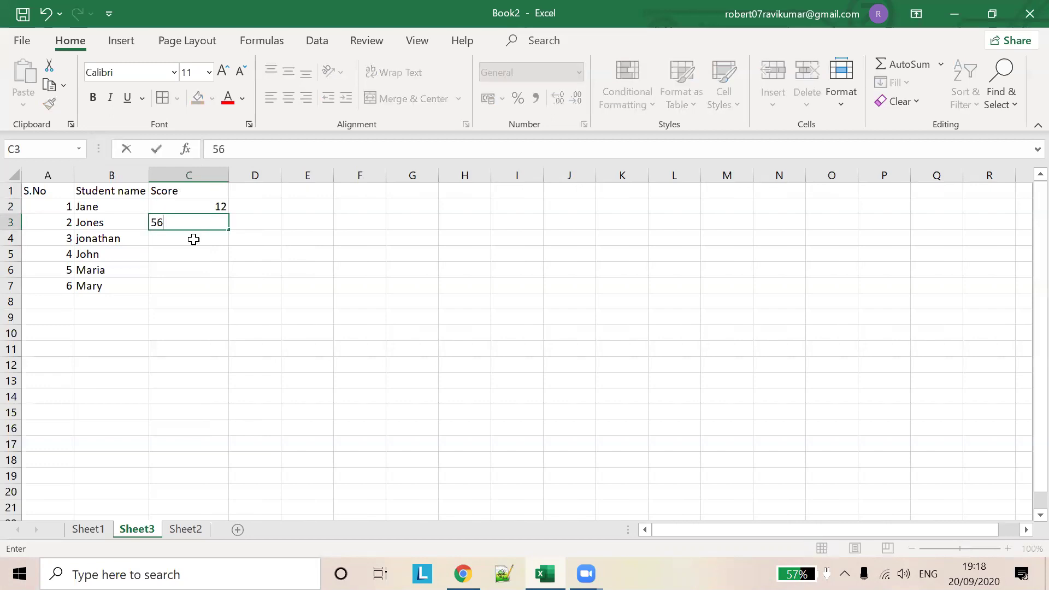
pyautogui.click(194, 239)
pyautogui.write('78')
pyautogui.click(190, 258)
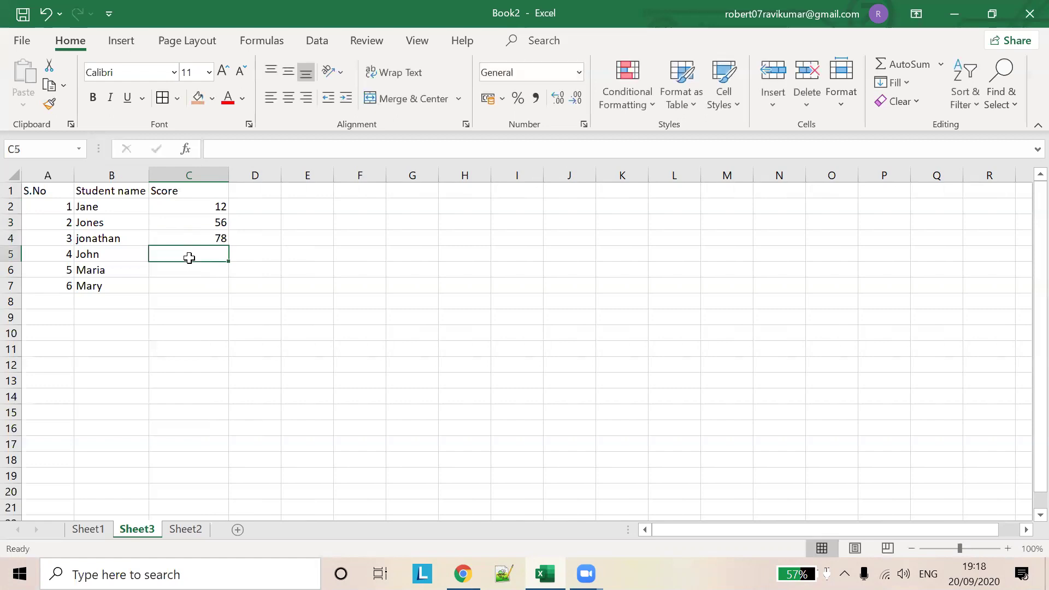
pyautogui.write('110')
pyautogui.press('Tab')
# - Enter scores 23 and 12 in C6:C7, rechecking the 110 entry
pyautogui.click(202, 270)
pyautogui.click(214, 253)
pyautogui.click(220, 268)
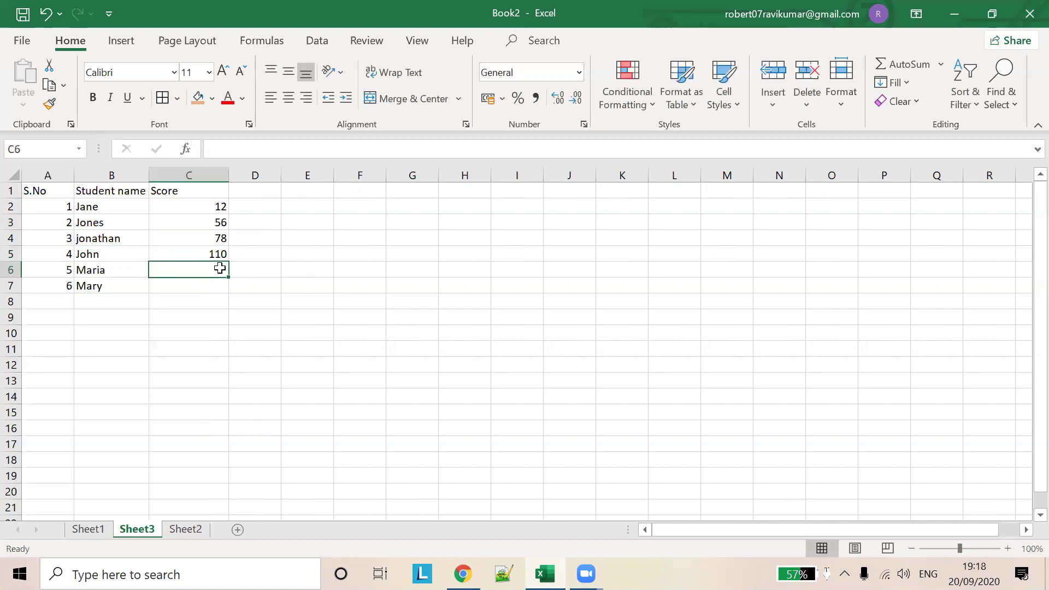
pyautogui.write('23')
pyautogui.click(212, 287)
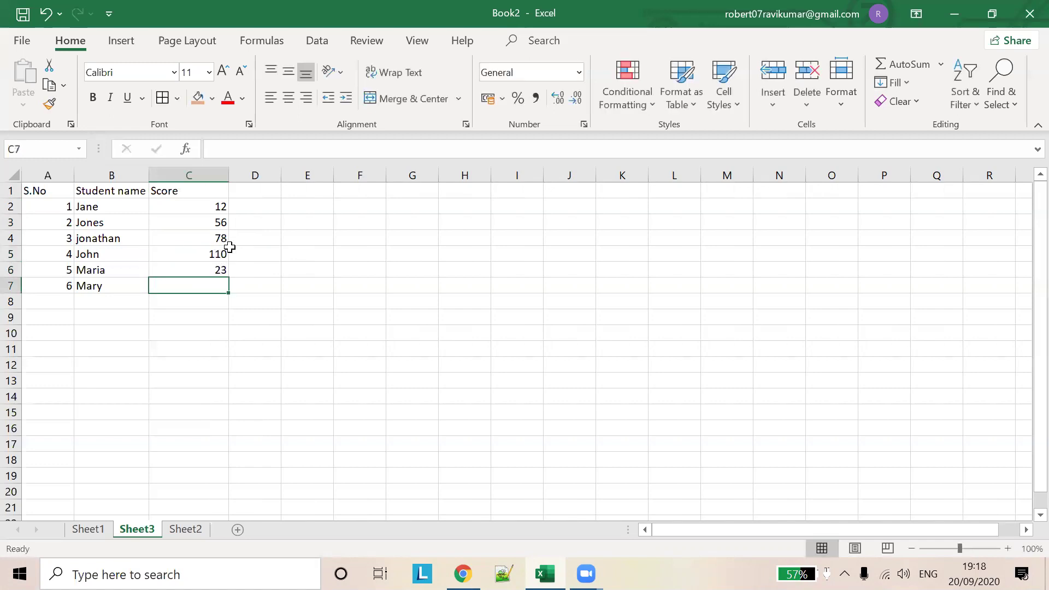
pyautogui.click(218, 255)
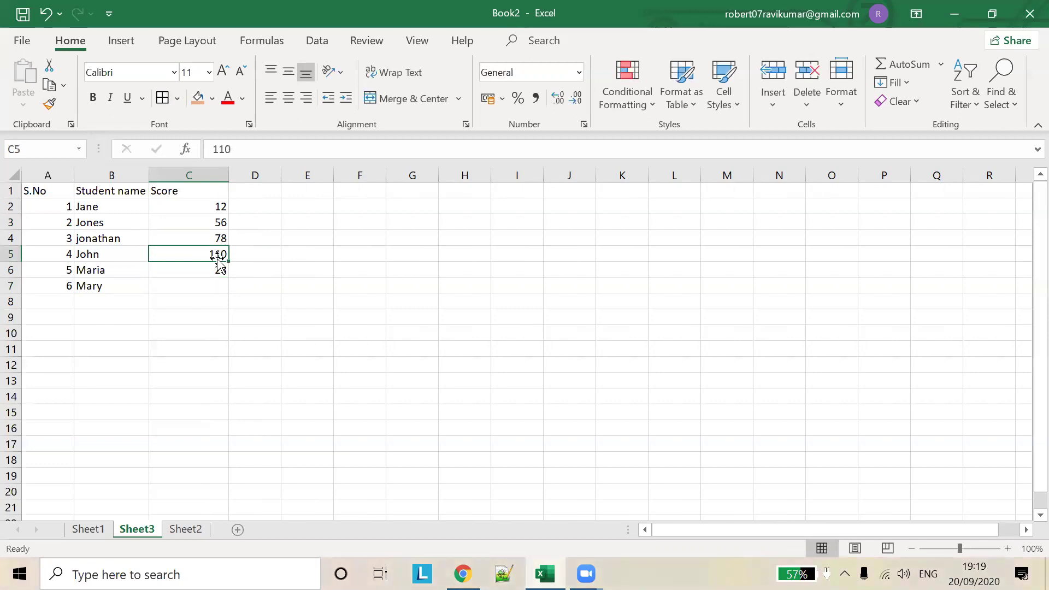
pyautogui.click(221, 284)
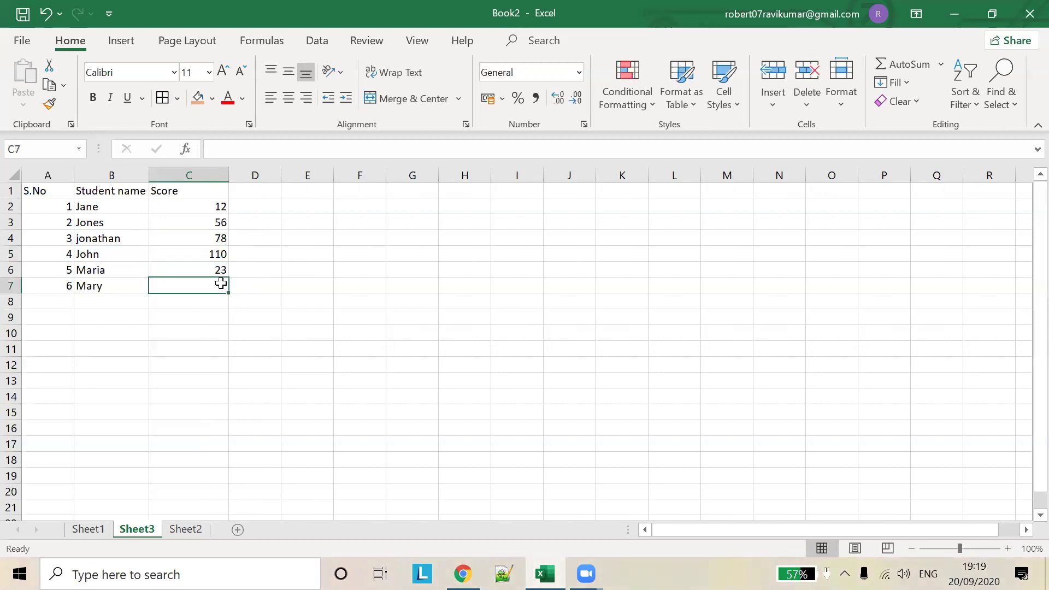
pyautogui.write('12')
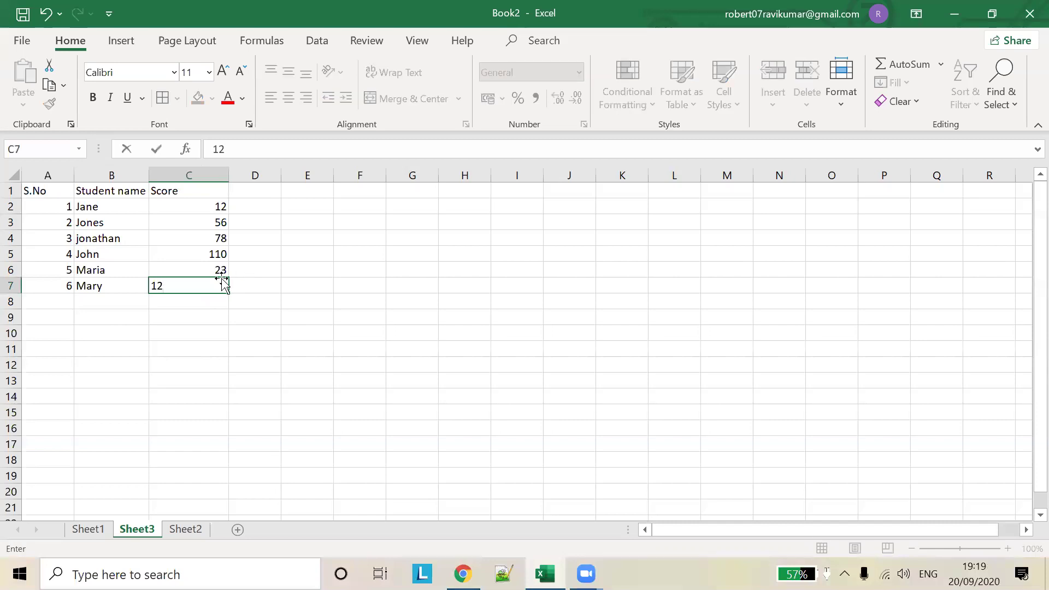
pyautogui.press('Up')
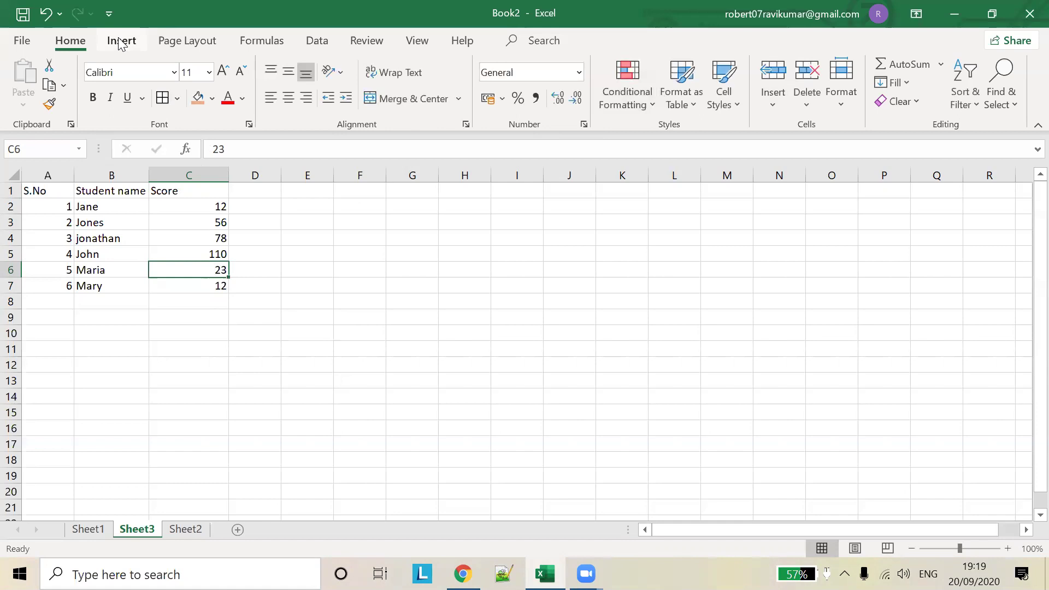
# - Open the Data Validation dialog for cell C6 from the Data tab
pyautogui.click(319, 41)
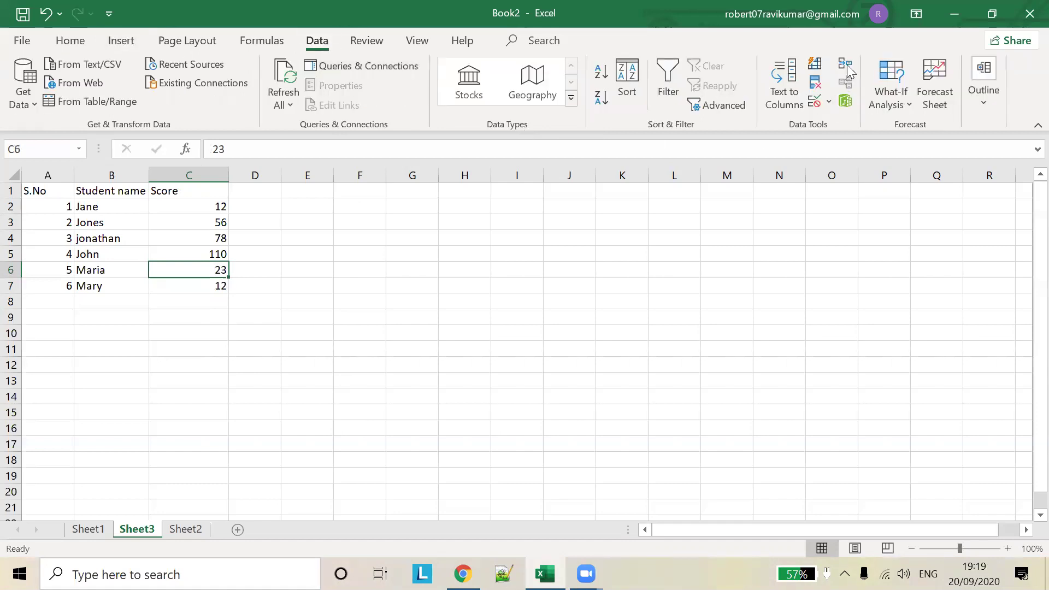
pyautogui.click(827, 103)
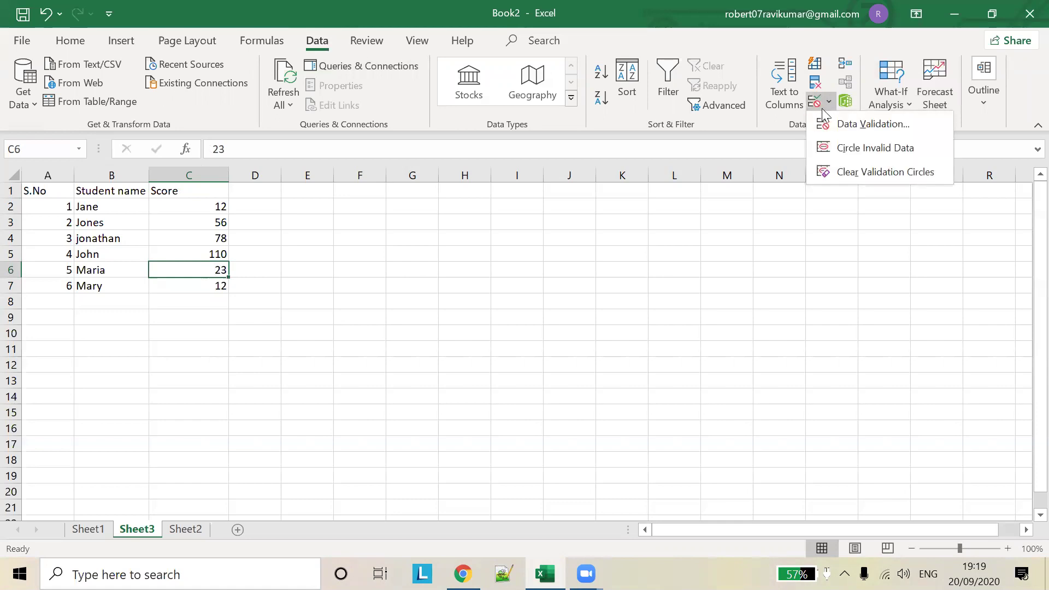
pyautogui.click(785, 123)
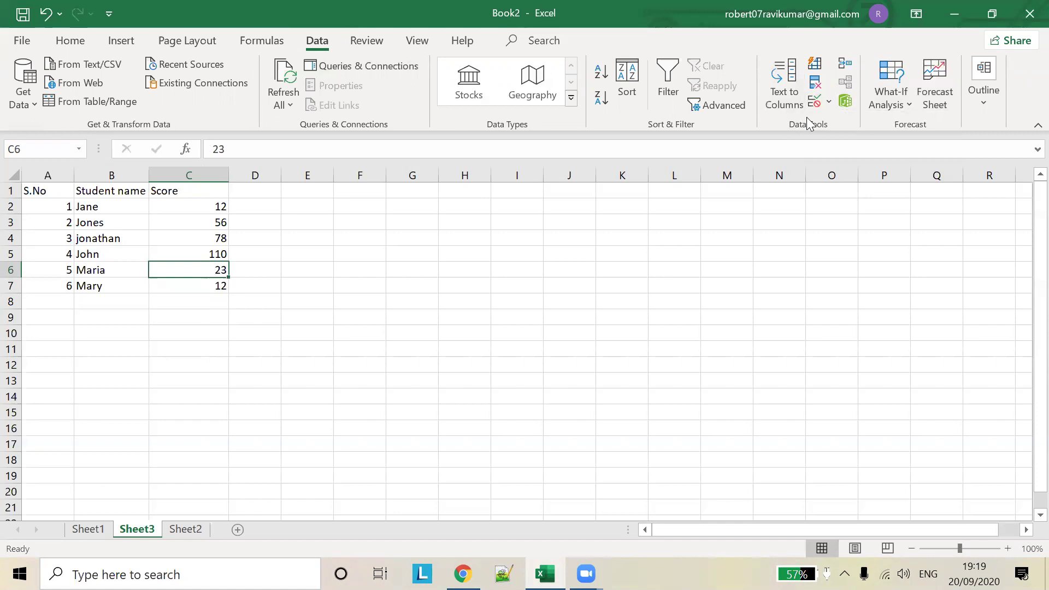
pyautogui.click(829, 102)
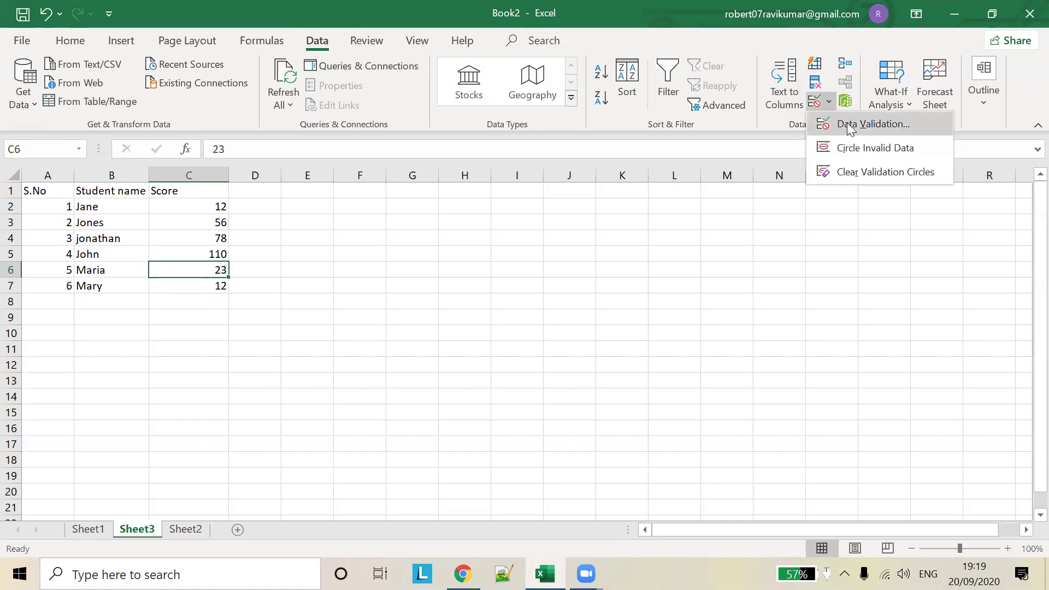
pyautogui.click(848, 124)
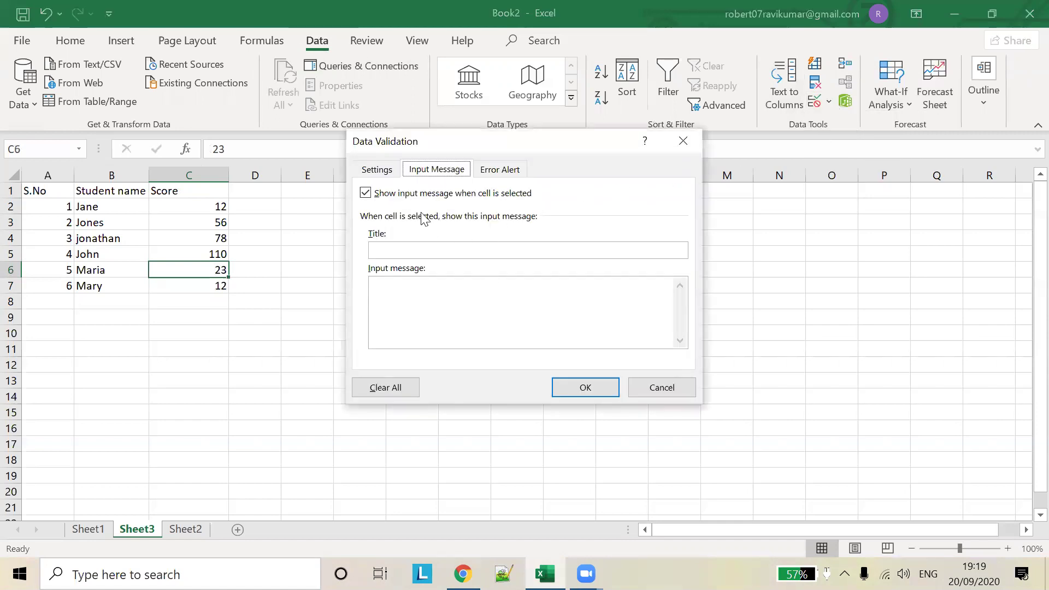
pyautogui.click(376, 169)
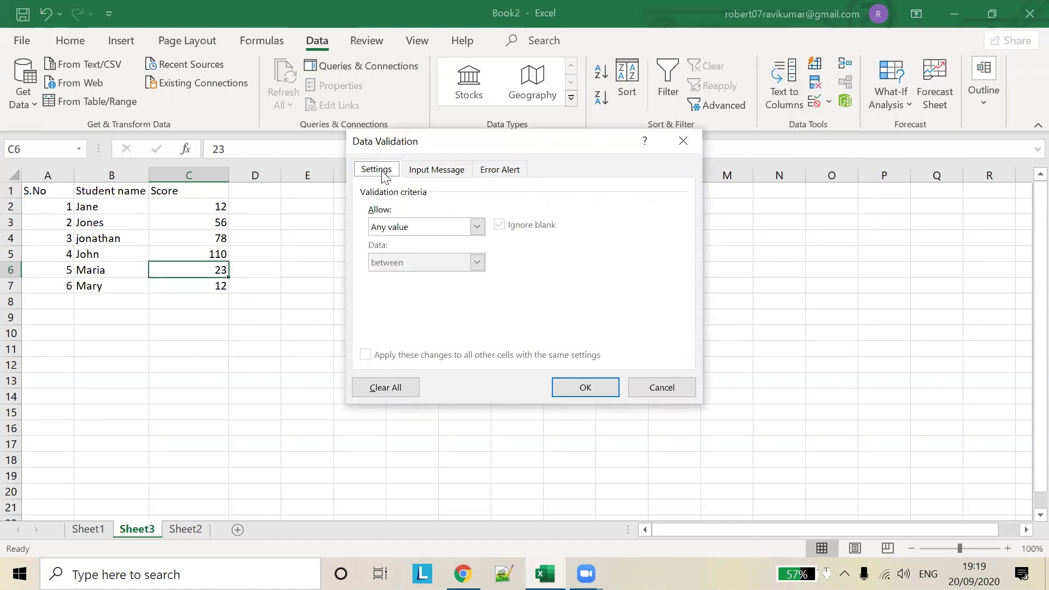
# - Restrict C6 to whole numbers between 0 and 100
pyautogui.click(476, 226)
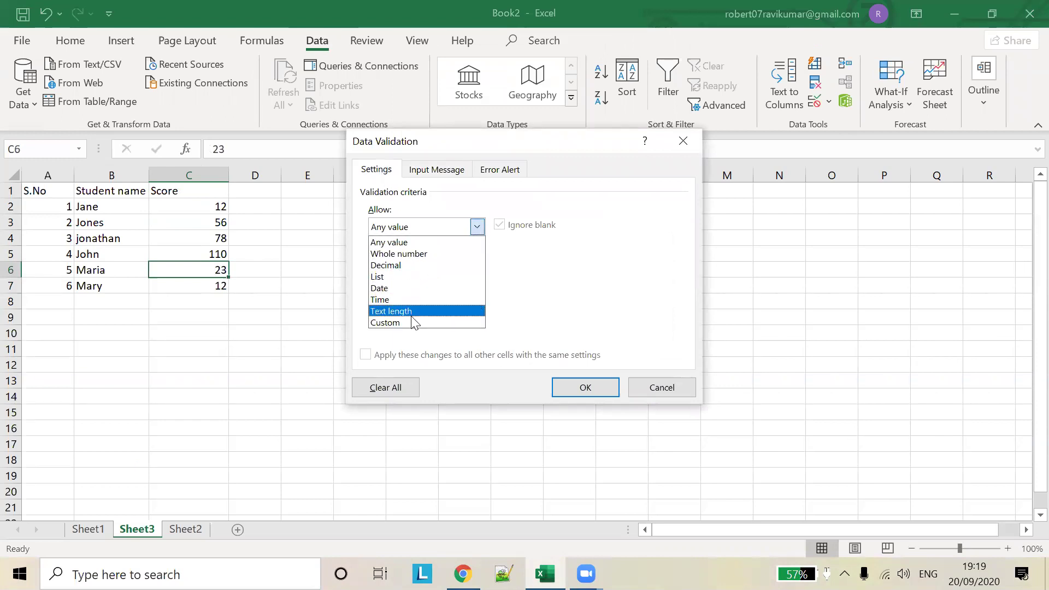
pyautogui.click(426, 255)
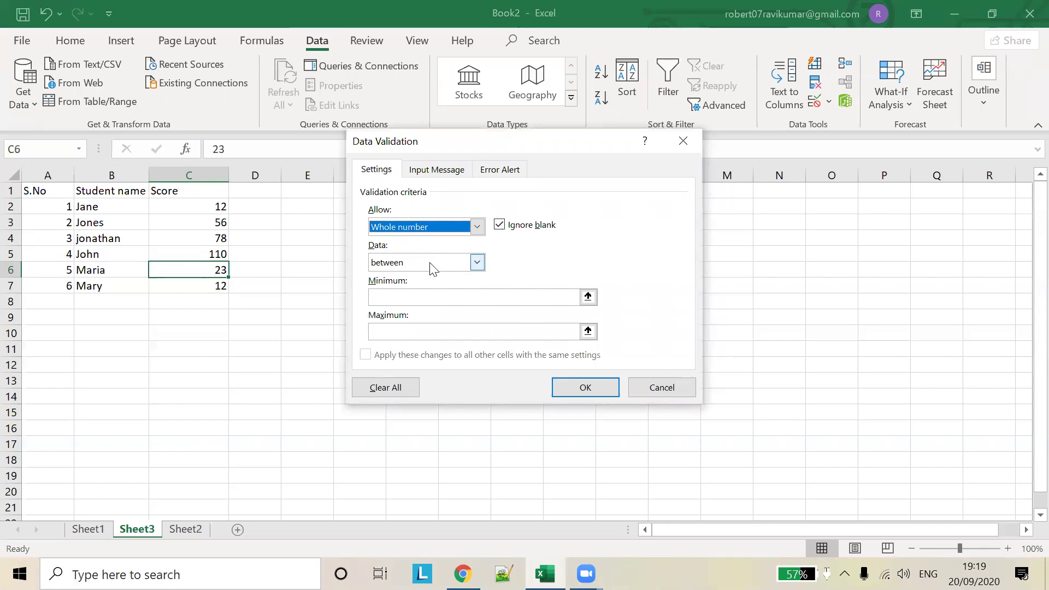
pyautogui.click(459, 295)
pyautogui.write('0')
pyautogui.press('Tab')
pyautogui.write('1')
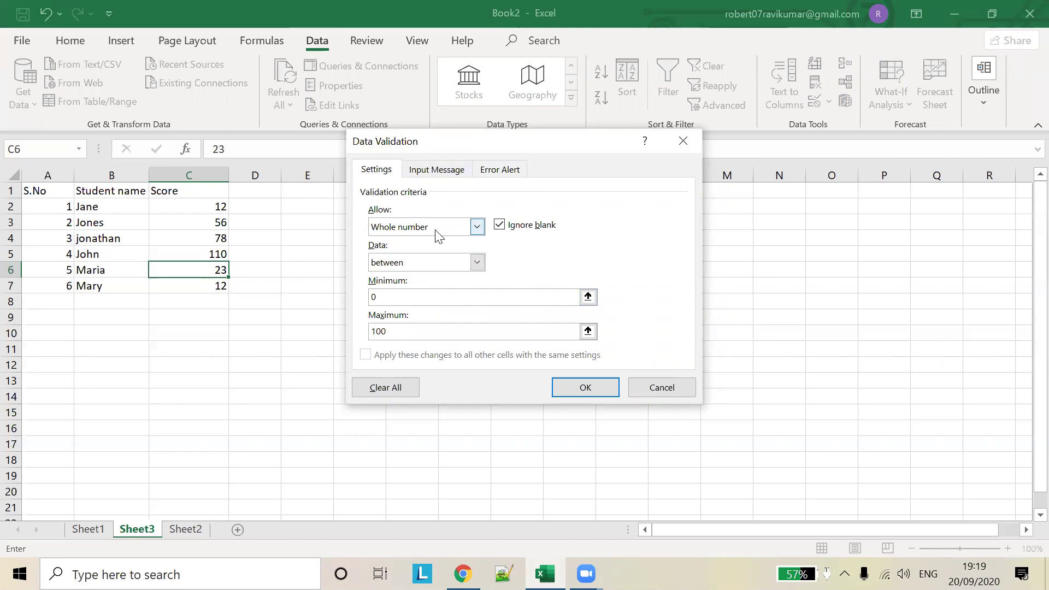
pyautogui.click(396, 268)
pyautogui.click(405, 275)
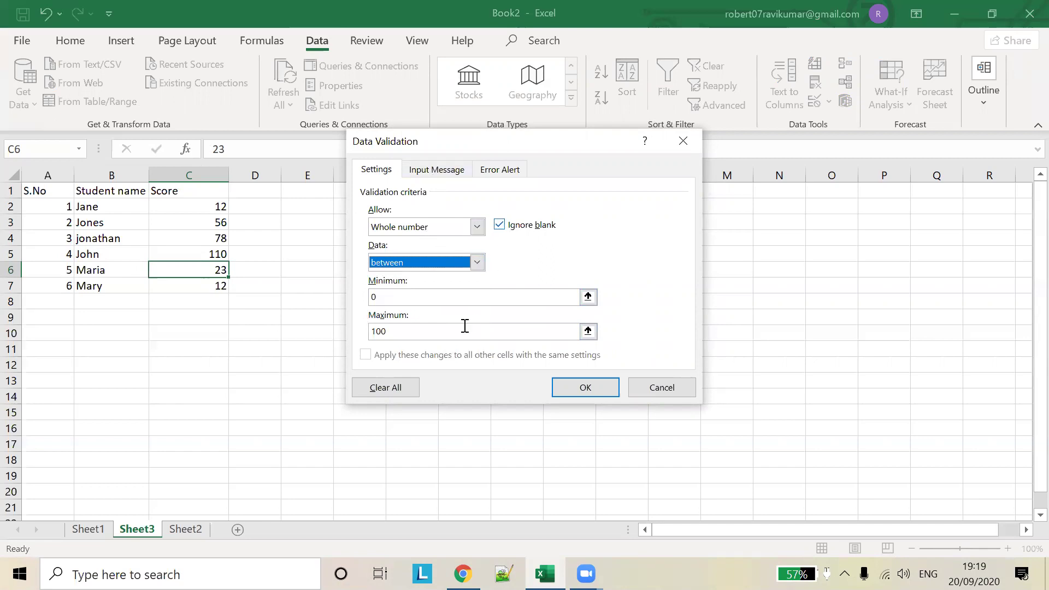
pyautogui.click(436, 171)
pyautogui.click(428, 244)
# - Enter the input message title 'Score Validatrion' and its prompt about entering a valid score
pyautogui.write('re Vali')
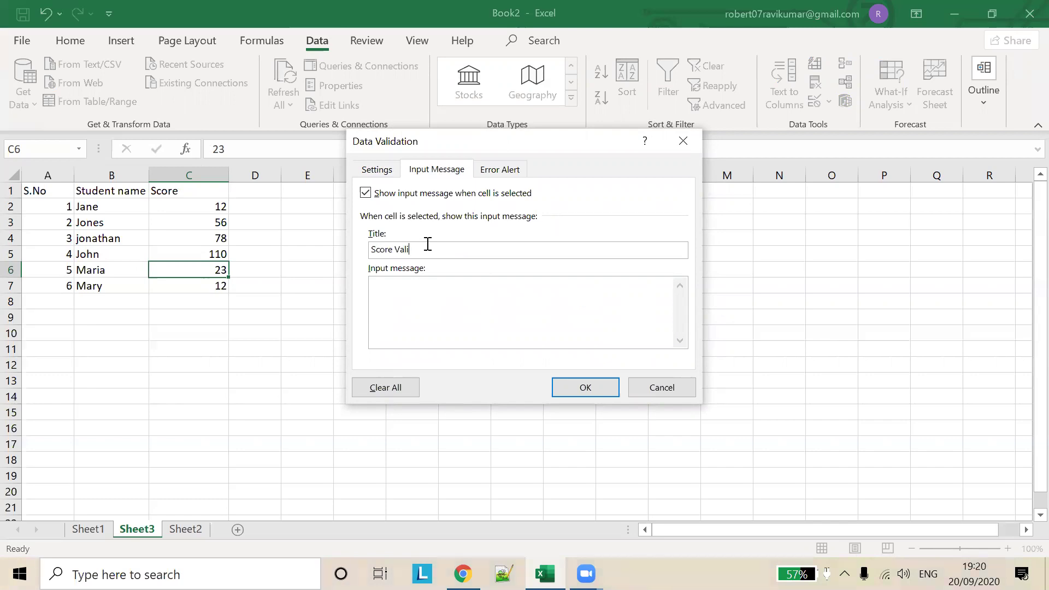
pyautogui.write('dation')
pyautogui.write('npou')
pyautogui.press('BackSpace')
pyautogui.press('BackSpace')
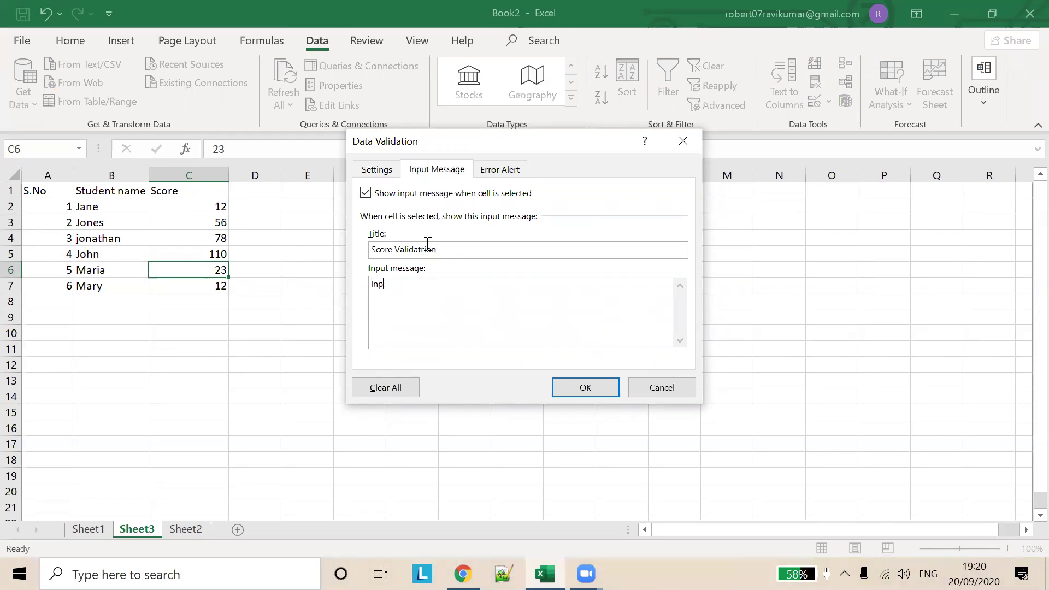
pyautogui.write('ut to find valid')
pyautogui.write(' score')
# - Add a Stop error alert 'Score is not valid' asking for a score between 0 and 100, then apply
pyautogui.click(508, 167)
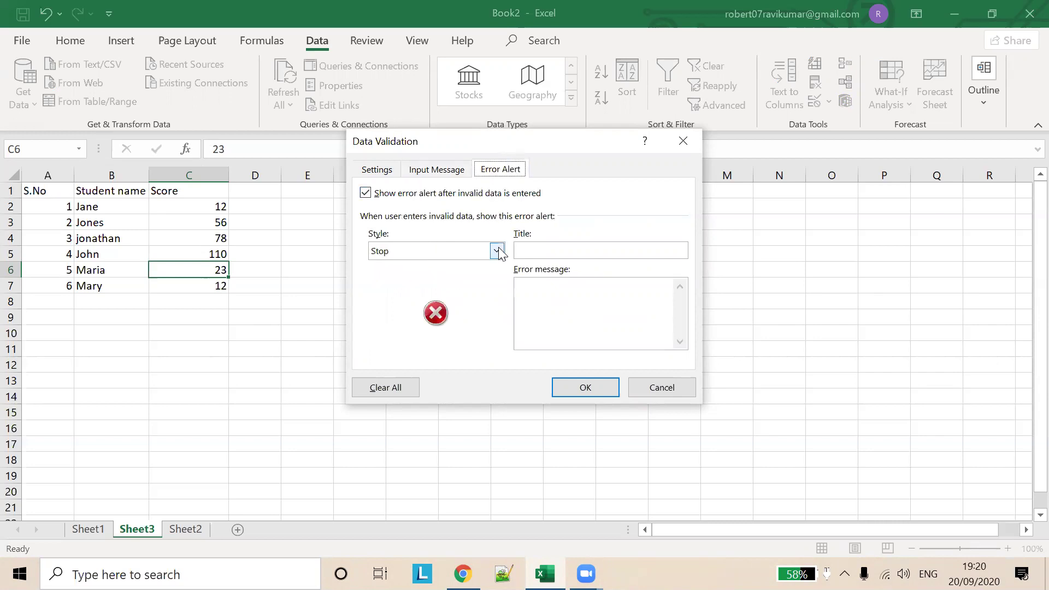
pyautogui.click(555, 247)
pyautogui.write('re is no')
pyautogui.write('valid')
pyautogui.write('Please inp')
pyautogui.write('scorf')
pyautogui.write('etwee')
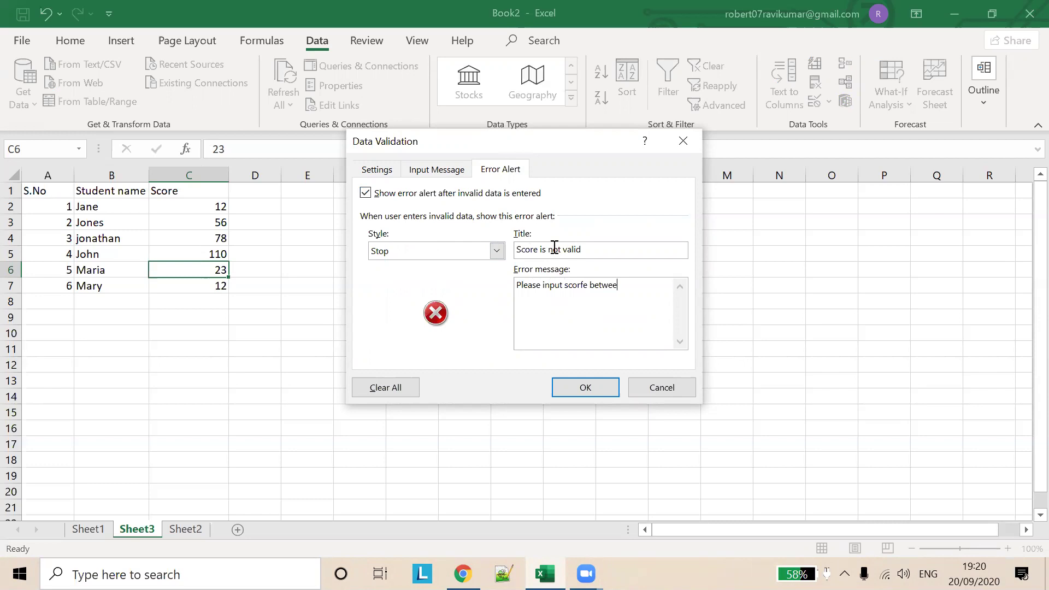
pyautogui.write('nd 100')
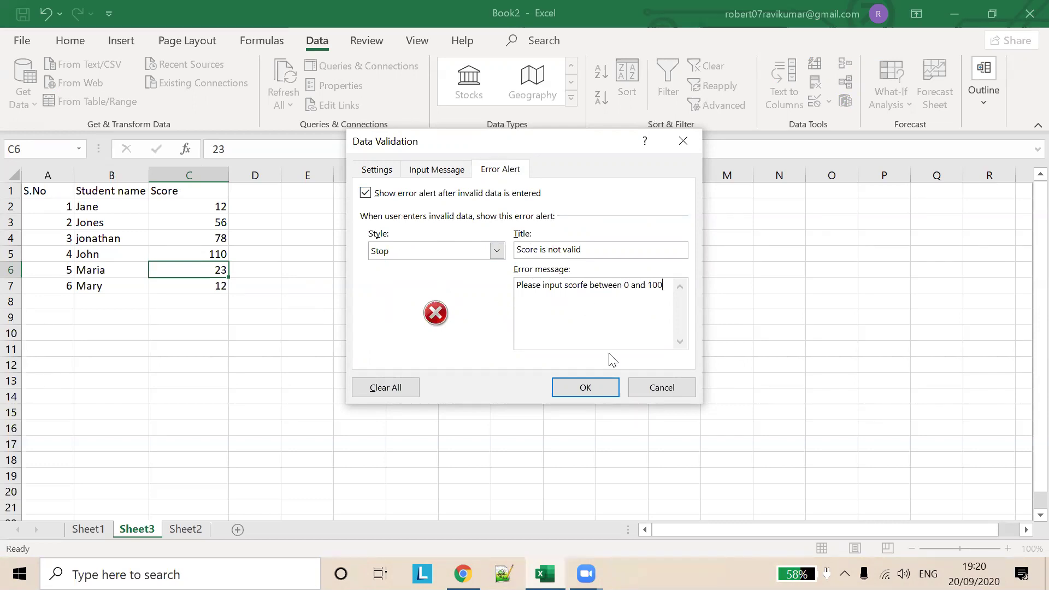
pyautogui.click(597, 381)
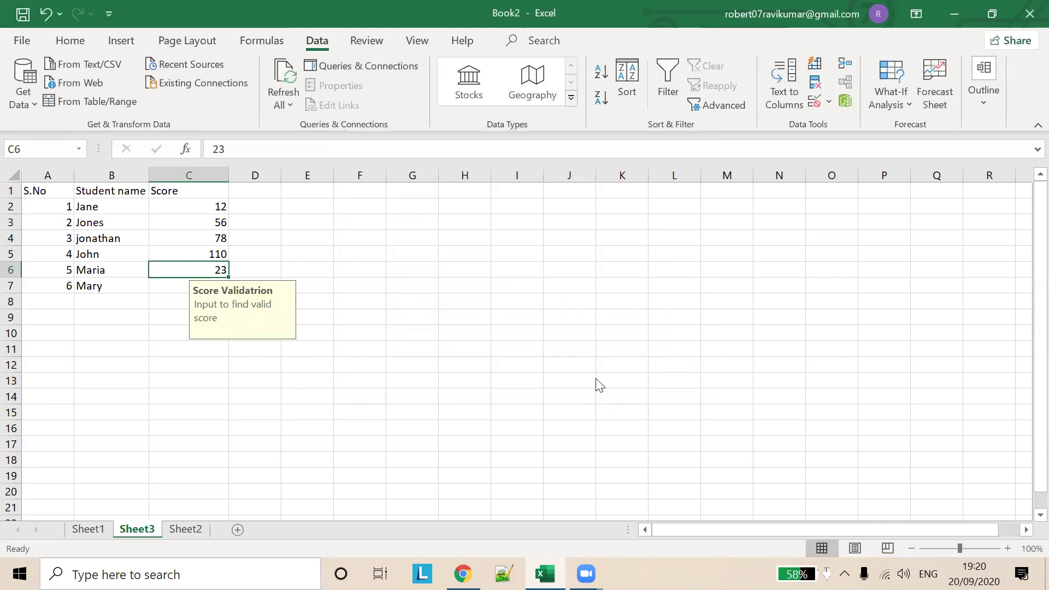
# - View C6's input message, then enter 123 there to trigger the 'Score is not valid' alert
pyautogui.click(444, 249)
pyautogui.click(216, 270)
pyautogui.click(246, 269)
pyautogui.click(218, 266)
pyautogui.write('123')
pyautogui.press('Return')
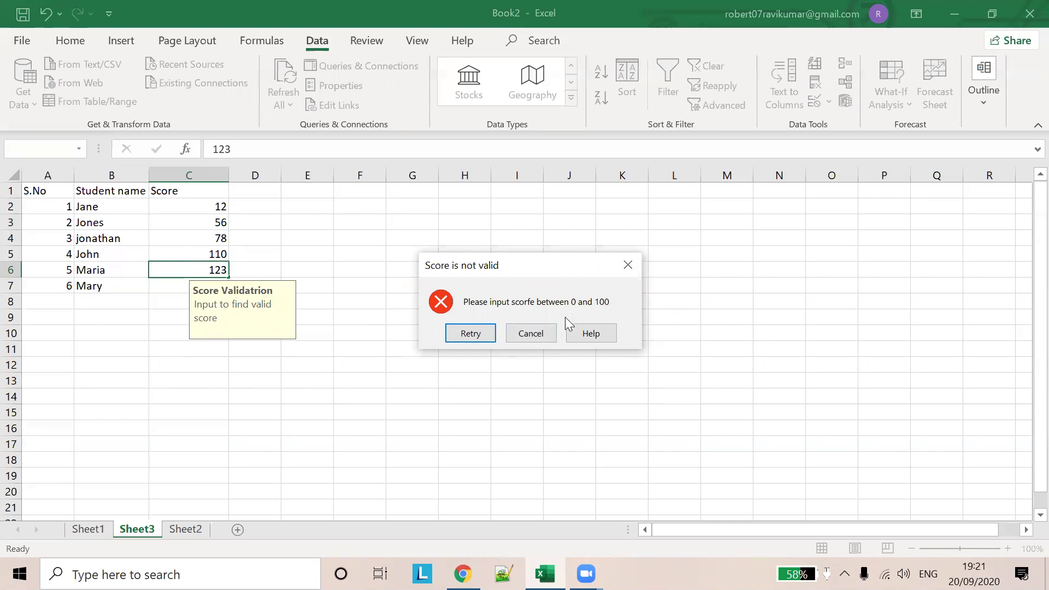
# - Retry the rejected entry and replace 123 with the valid score 12 in C6
pyautogui.click(471, 334)
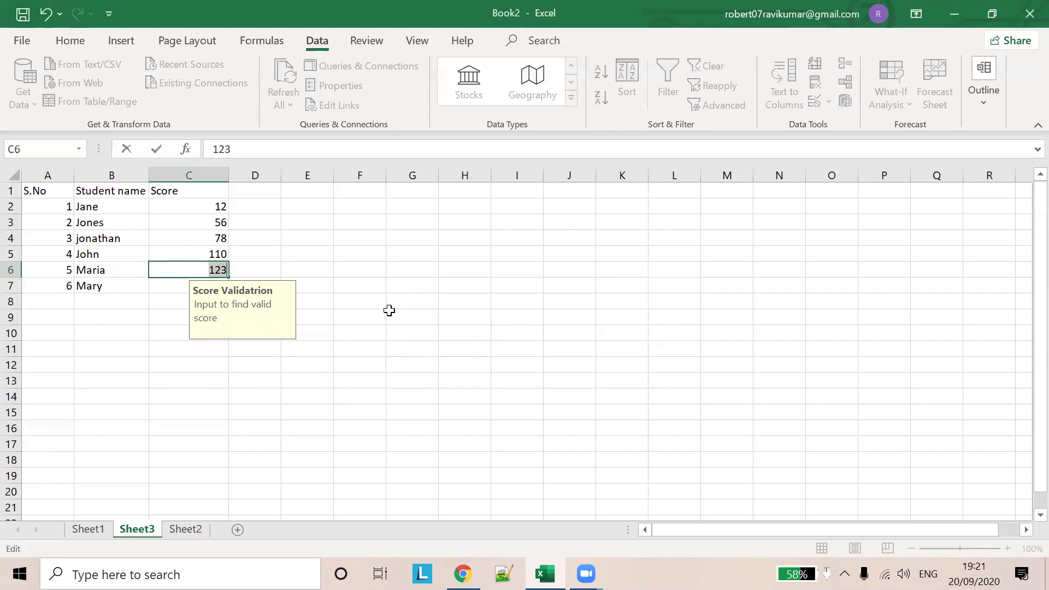
pyautogui.write('12')
pyautogui.click(267, 271)
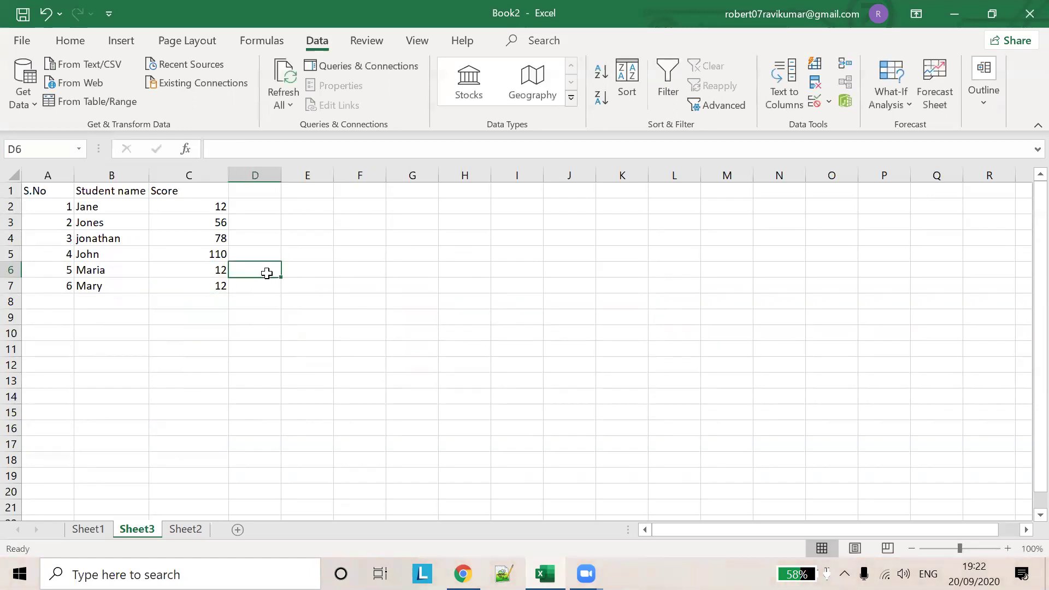
pyautogui.click(249, 288)
# - Check C6's input message, dismiss the Data Analysis add-in prompt, and reselect C6
pyautogui.click(219, 270)
pyautogui.click(471, 304)
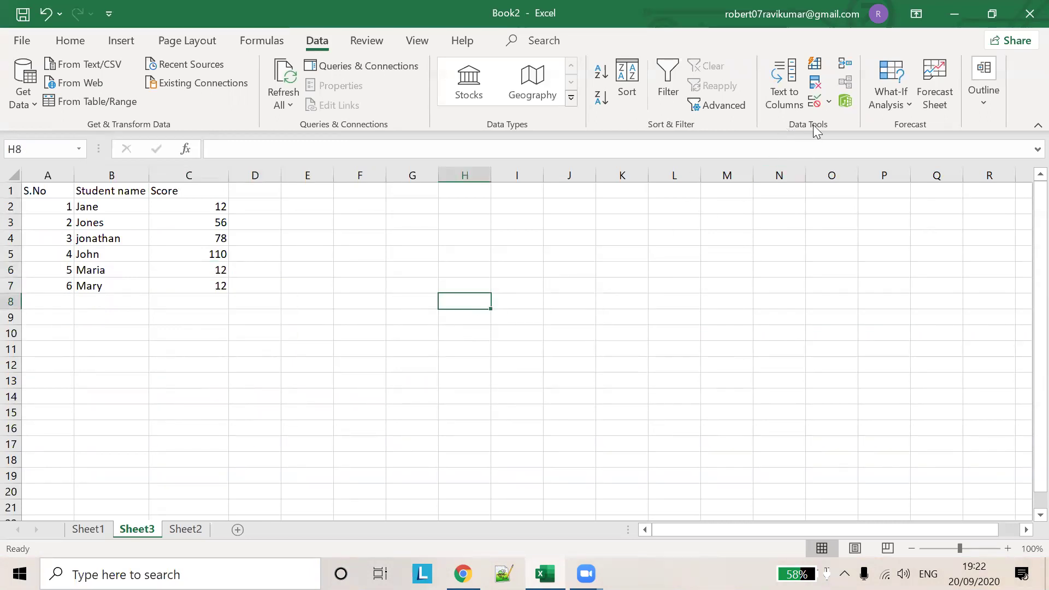
pyautogui.click(837, 102)
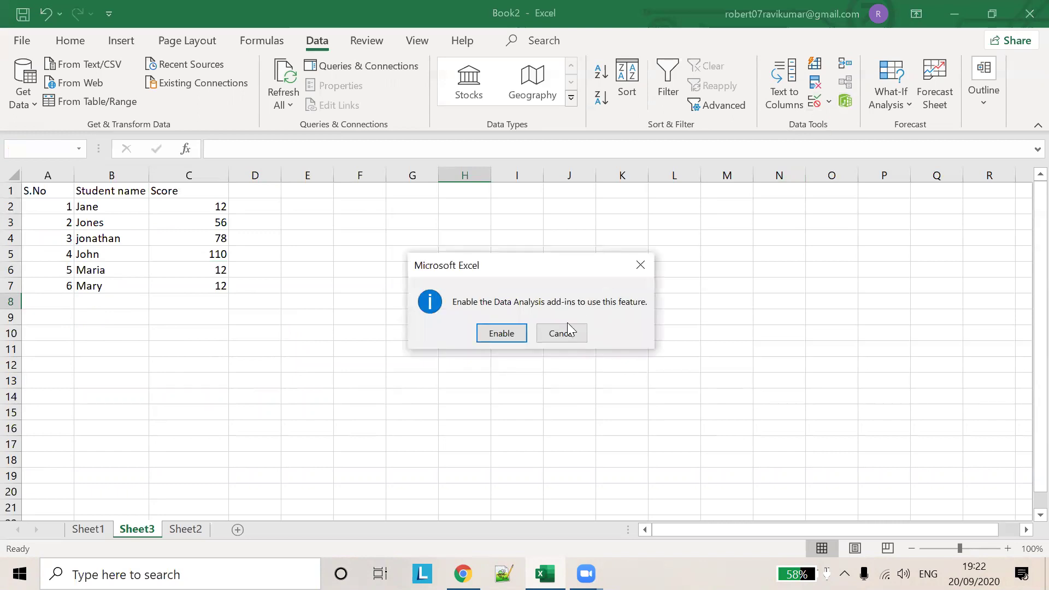
pyautogui.click(562, 331)
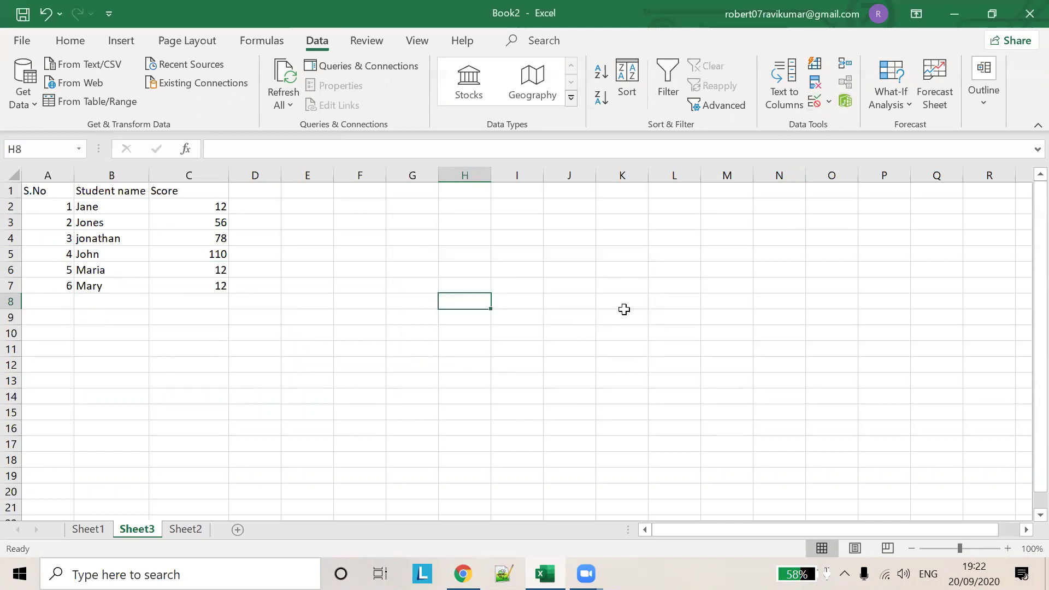
pyautogui.click(203, 268)
# - Change 'scorfe' to 'score' in C6's error message and retitle the input message 'Score Validation', keeping 0–100
pyautogui.click(828, 105)
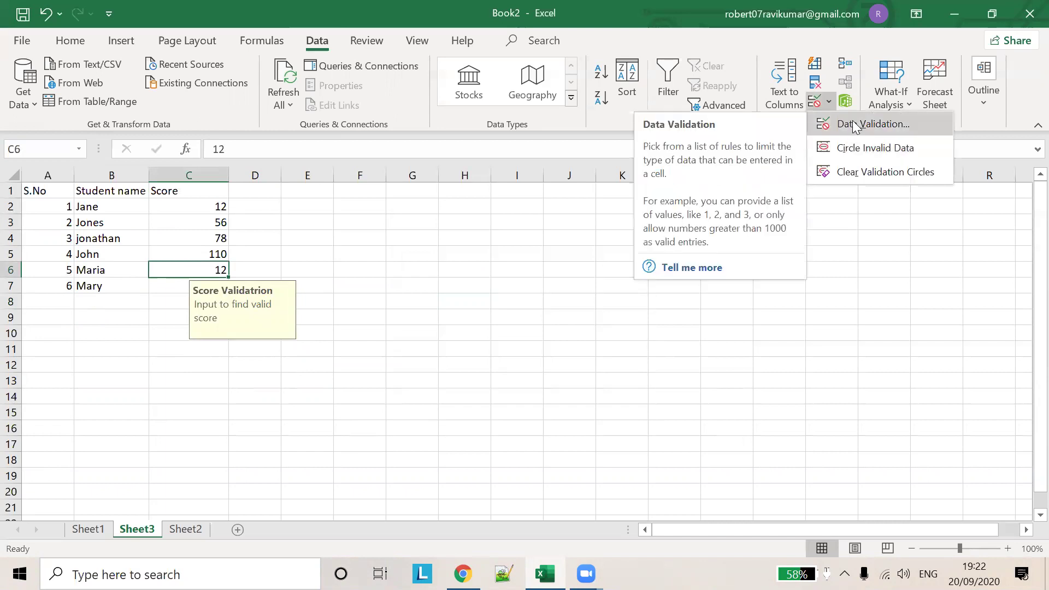
pyautogui.click(855, 124)
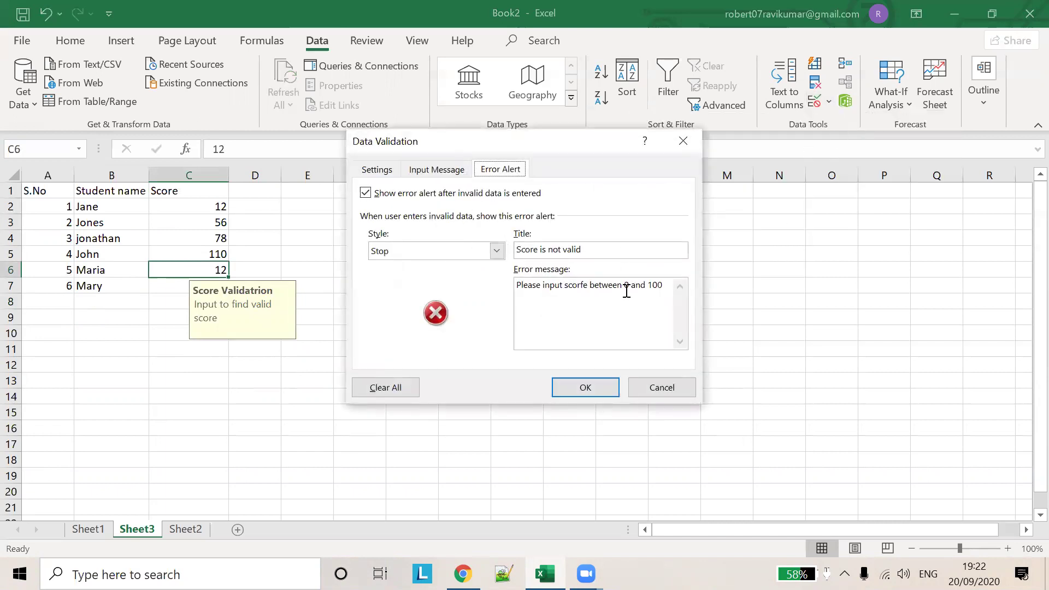
pyautogui.doubleClick(583, 289)
pyautogui.write('score')
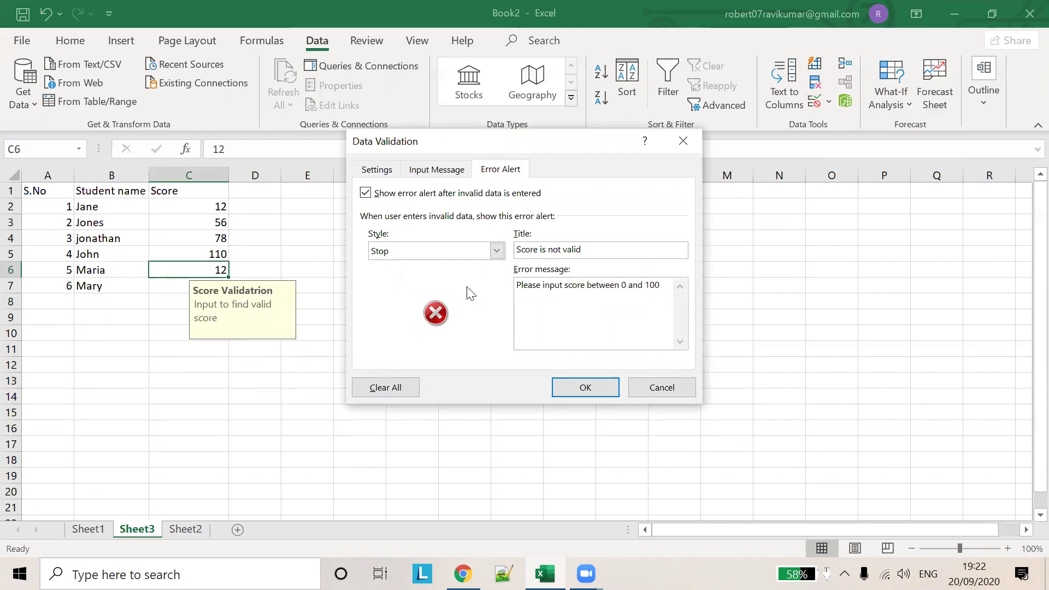
pyautogui.click(445, 167)
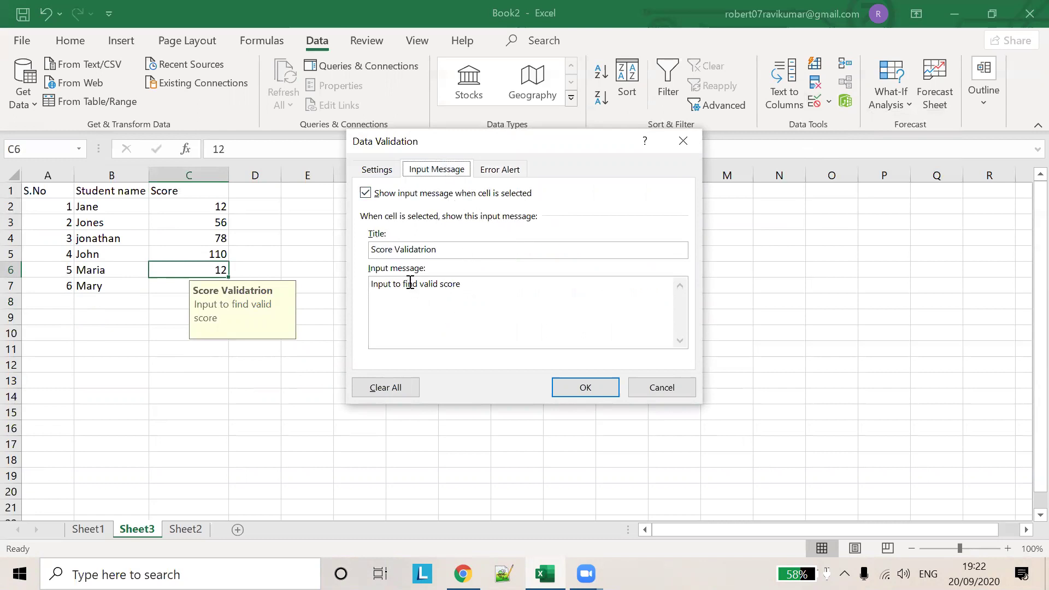
pyautogui.click(422, 250)
pyautogui.click(377, 170)
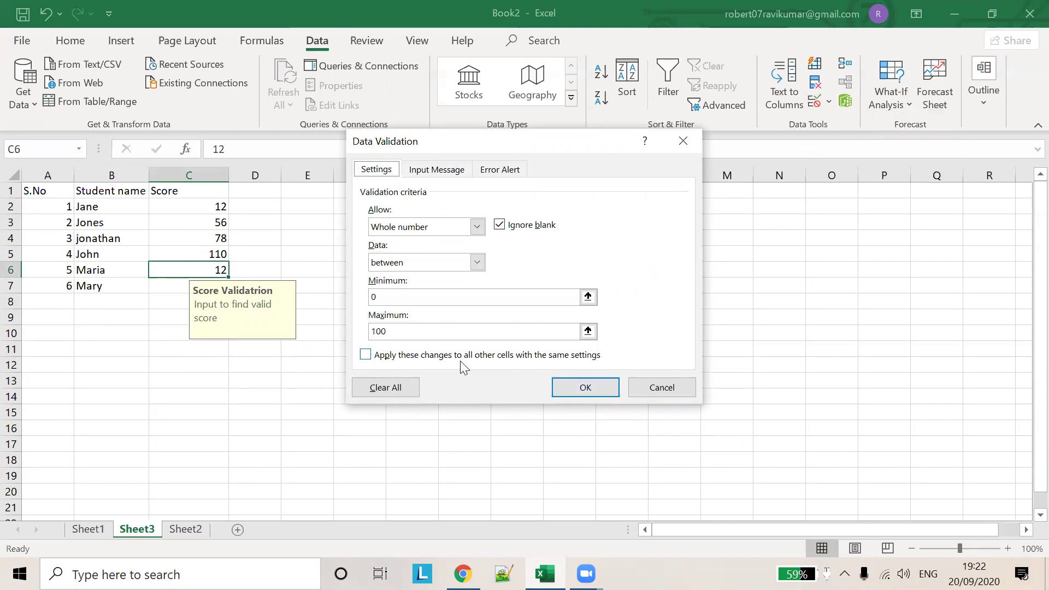
pyautogui.click(584, 385)
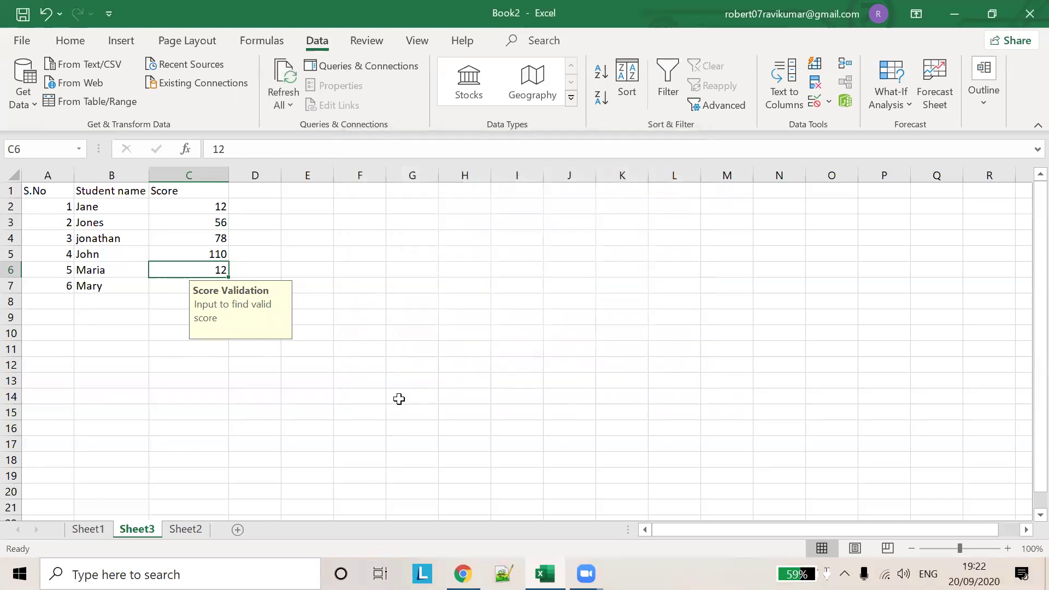
pyautogui.doubleClick(217, 267)
pyautogui.write('3')
pyautogui.press('Return')
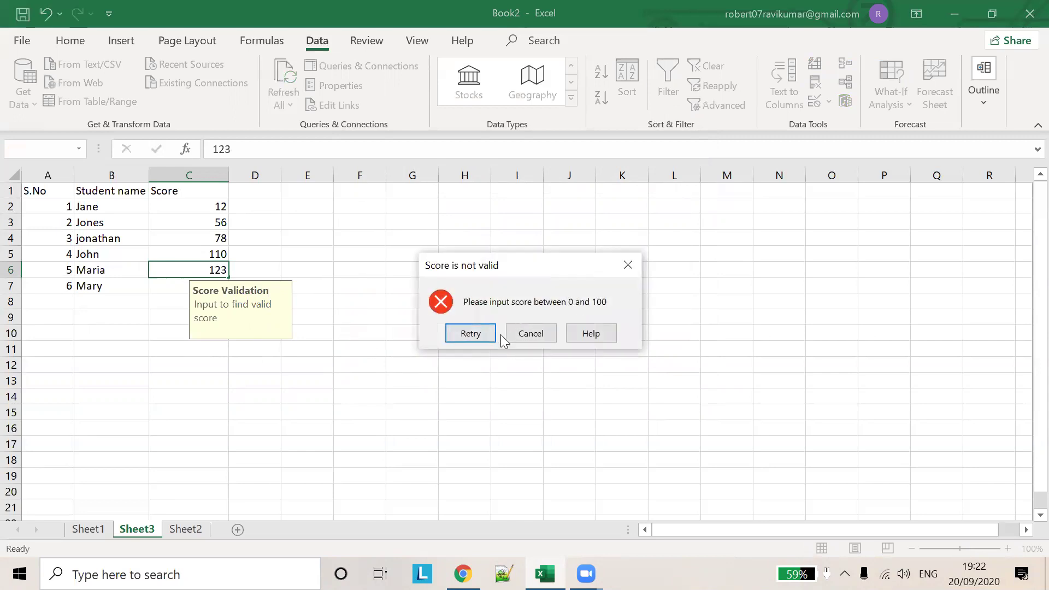
pyautogui.click(462, 333)
pyautogui.write('12')
pyautogui.click(426, 317)
pyautogui.click(464, 318)
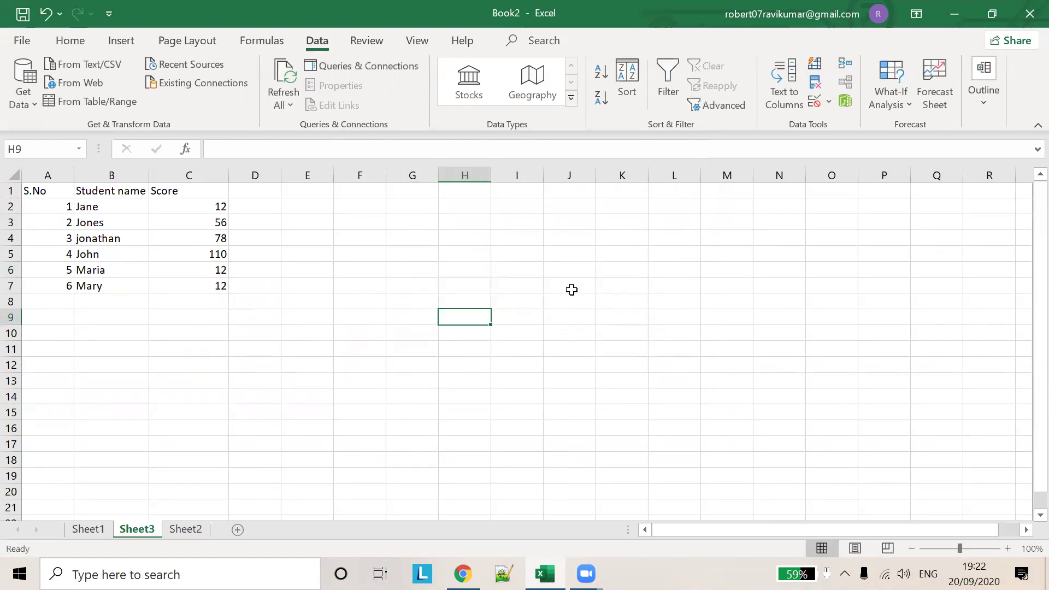
pyautogui.hotkey('ctrl', 's')
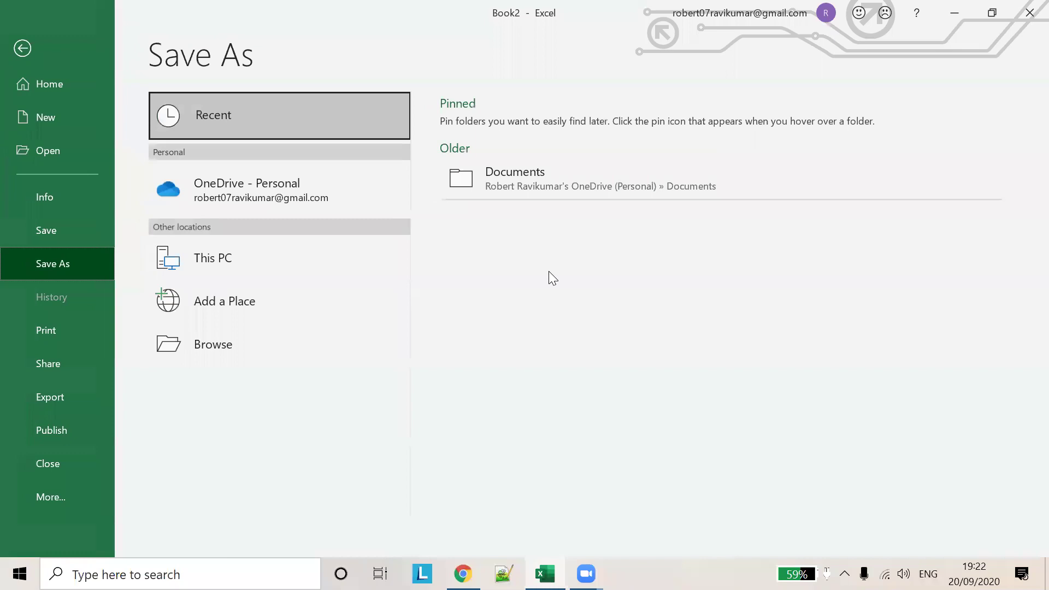
pyautogui.press('Escape')
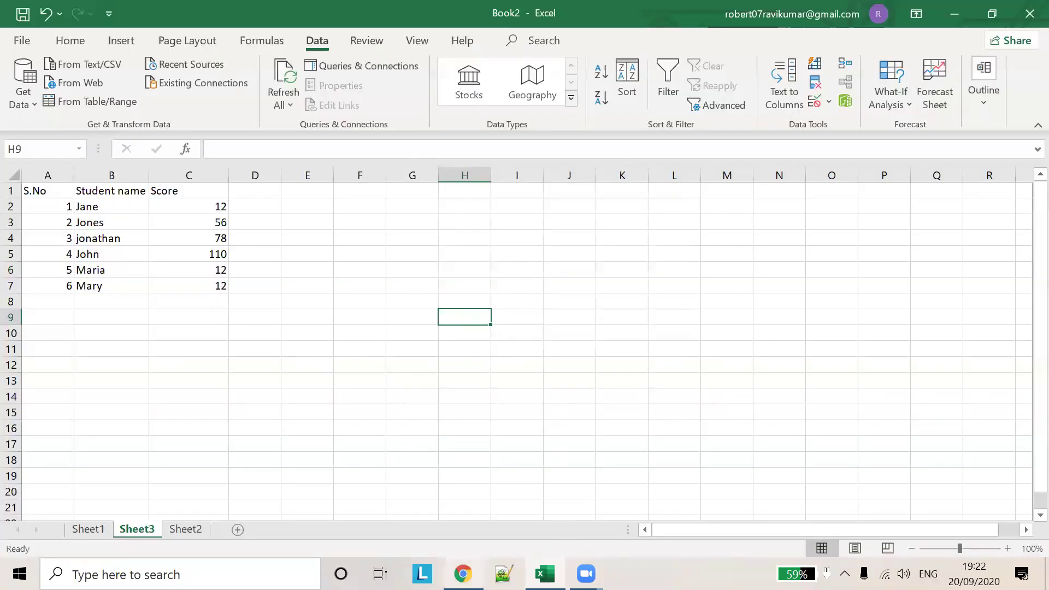
pyautogui.hotkey('alt', 'Tab')
# - Scroll the guru99 Data Validation page to the Error Alert screenshots, then return to Excel's C5
pyautogui.scroll(-3, 621, 365)
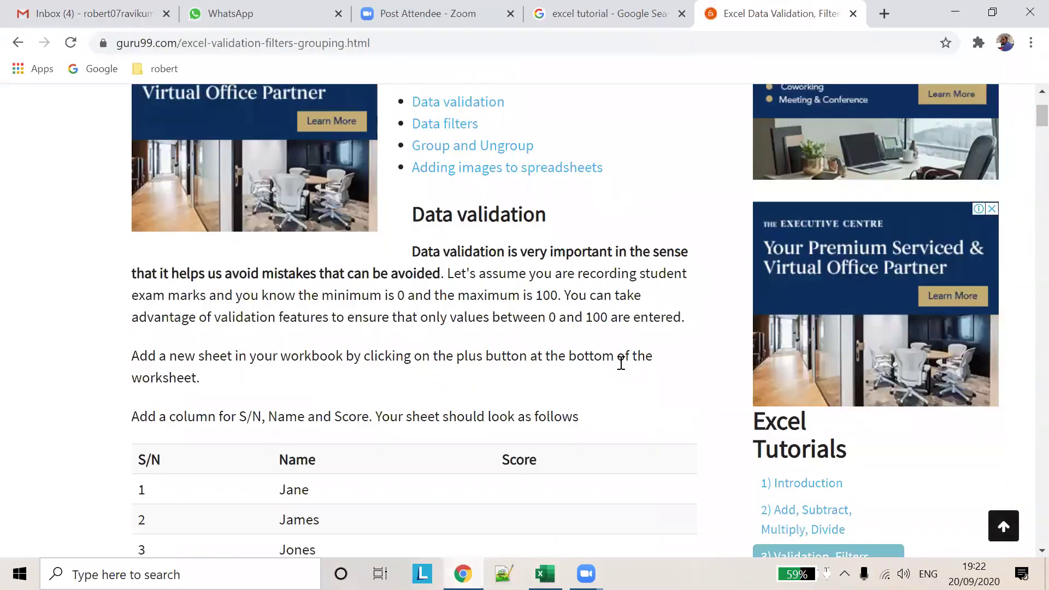
pyautogui.scroll(-6, 621, 363)
pyautogui.scroll(-6, 623, 366)
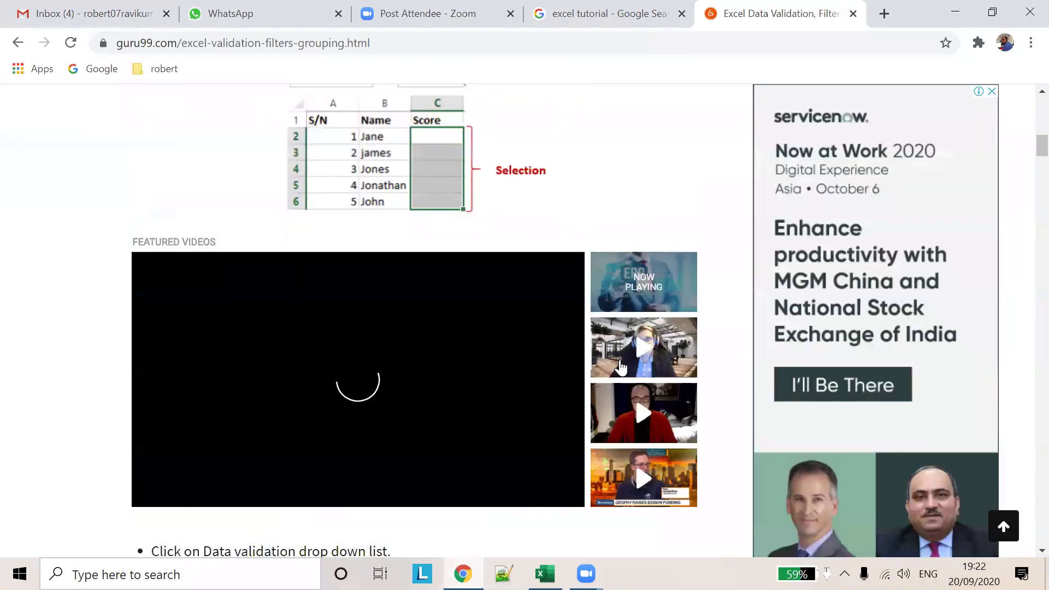
pyautogui.scroll(-2, 532, 257)
pyautogui.scroll(-5, 533, 256)
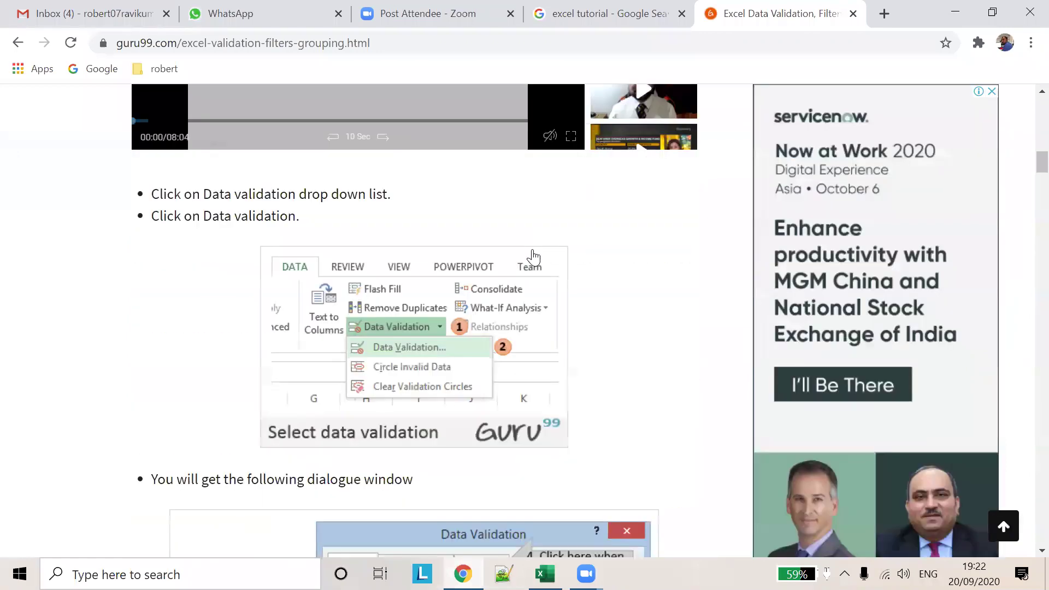
pyautogui.scroll(-2, 533, 257)
pyautogui.scroll(-3, 533, 257)
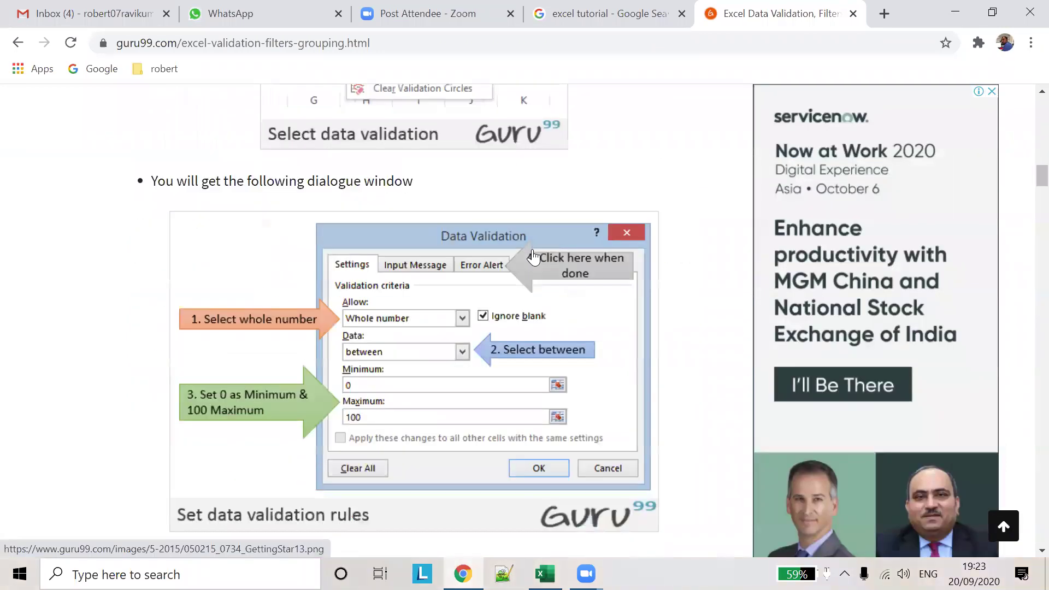
pyautogui.scroll(-1, 533, 257)
pyautogui.scroll(-3, 533, 254)
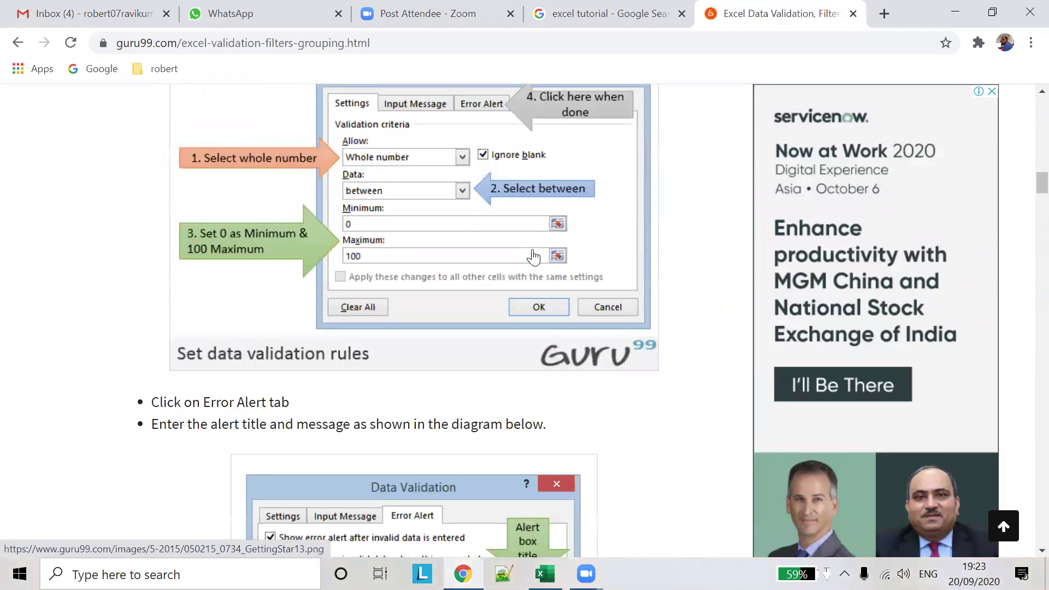
pyautogui.scroll(-3, 533, 251)
pyautogui.scroll(-1, 533, 250)
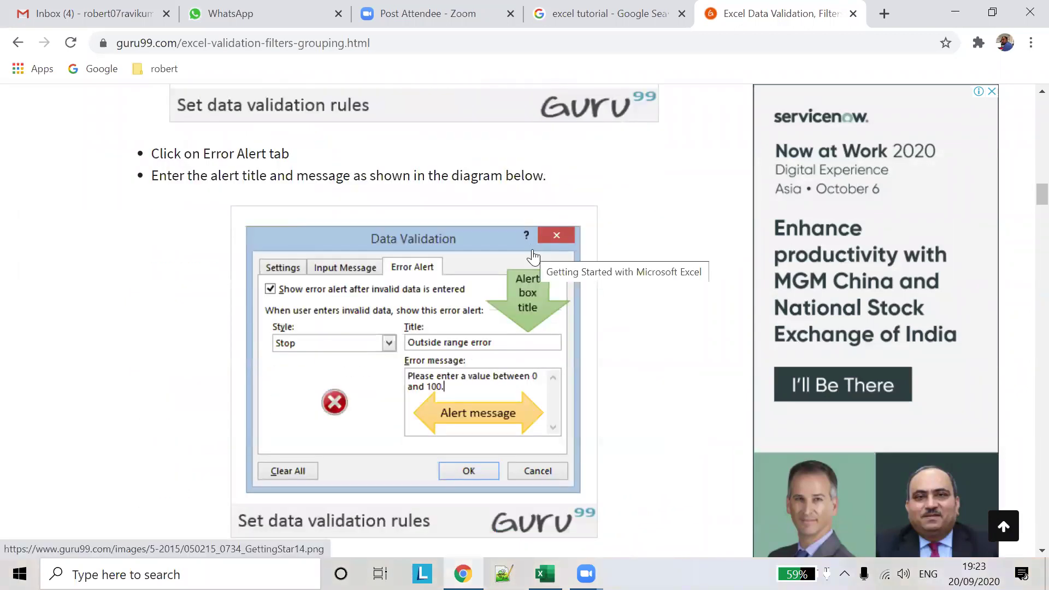
pyautogui.scroll(1, 533, 254)
pyautogui.scroll(-3, 533, 252)
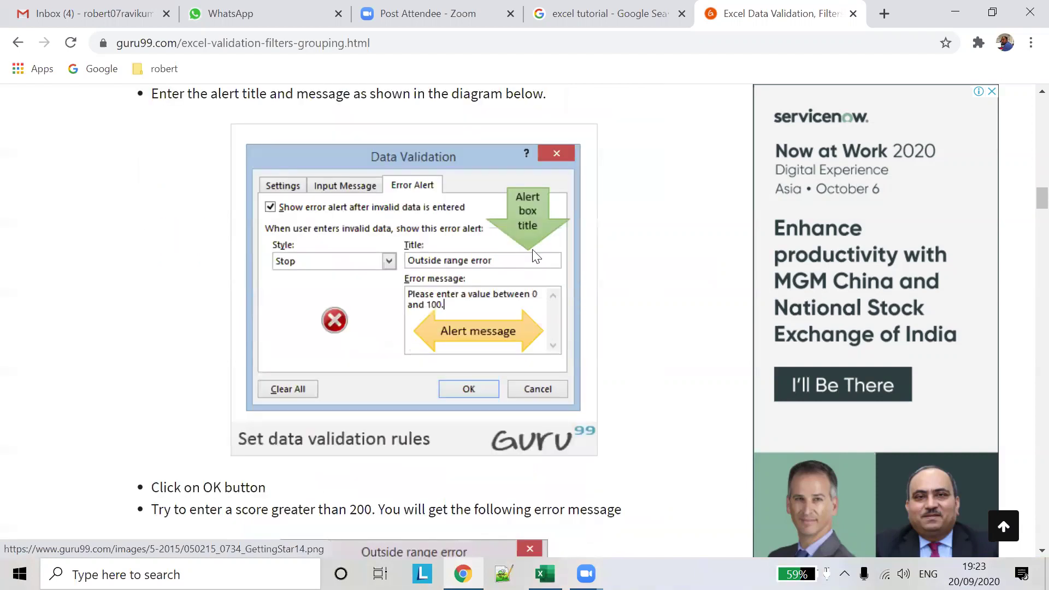
pyautogui.scroll(-4, 532, 251)
pyautogui.scroll(-3, 533, 252)
pyautogui.scroll(6, 534, 253)
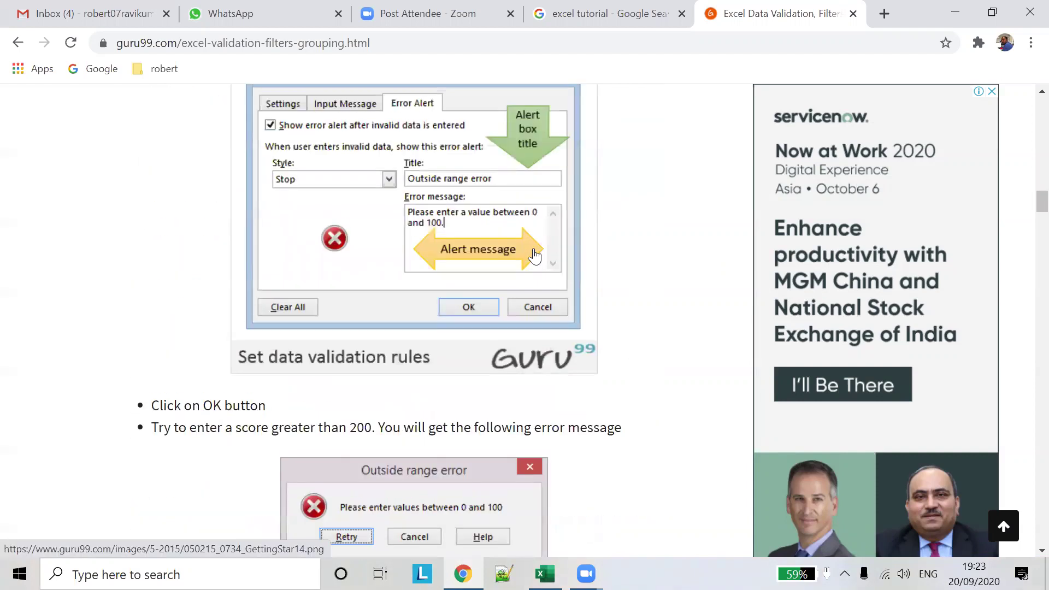
pyautogui.hotkey('alt', 'Tab')
pyautogui.click(211, 258)
# - Inspect C2's Data Validation rule (Any value) and close it unchanged
pyautogui.click(214, 202)
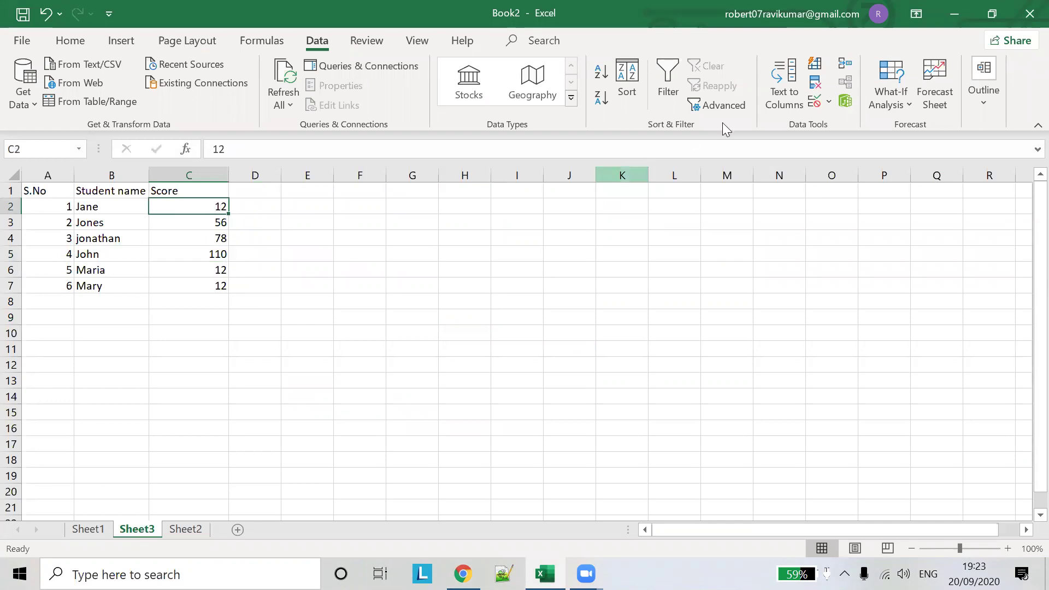
pyautogui.click(829, 97)
pyautogui.click(837, 123)
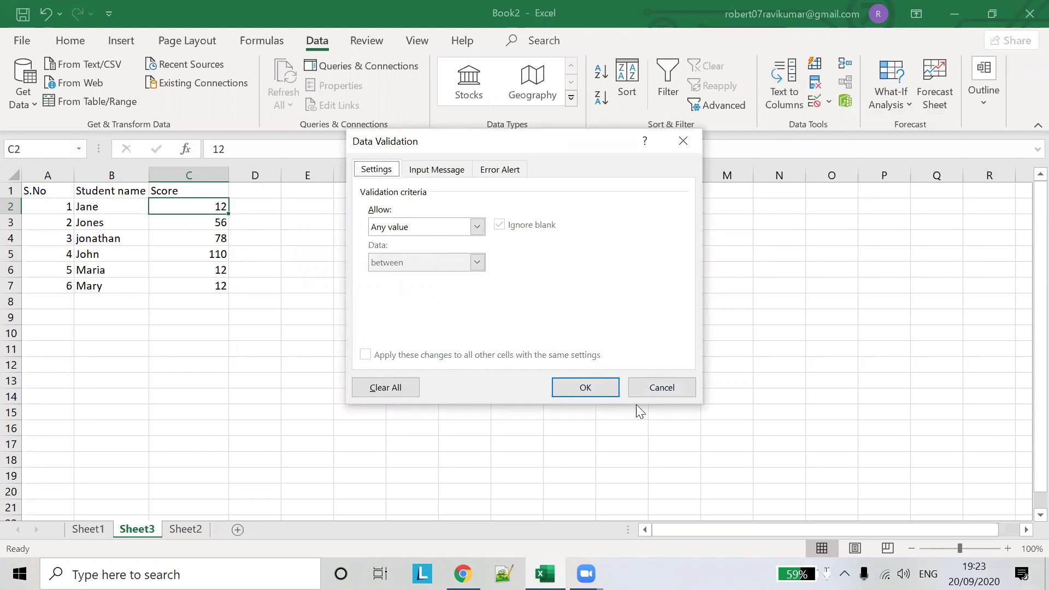
pyautogui.click(659, 389)
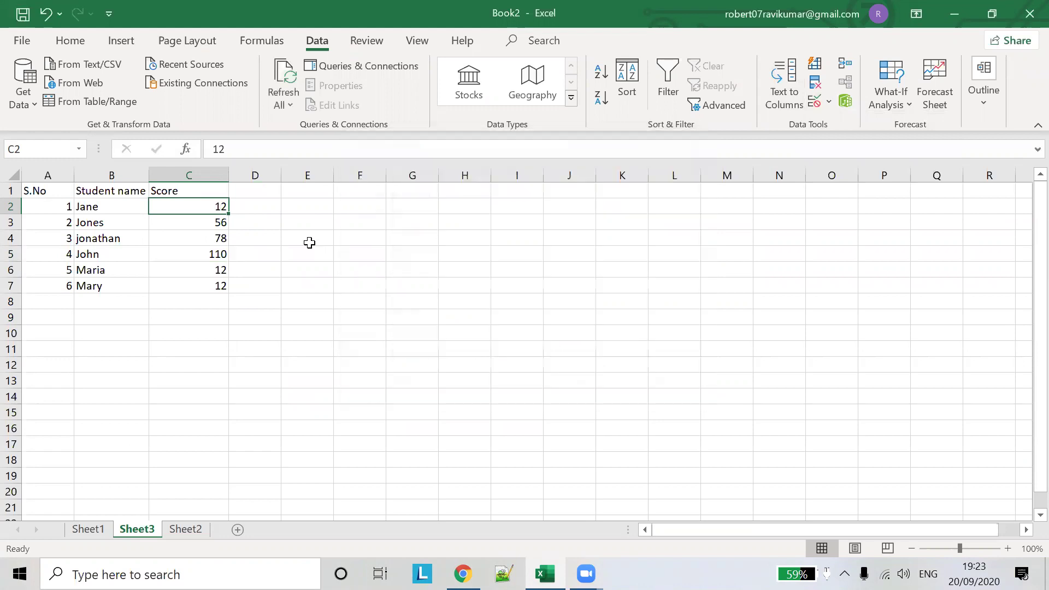
# - Reapply C6's rule with 'Apply these changes to all other cells with the same settings'
pyautogui.click(217, 271)
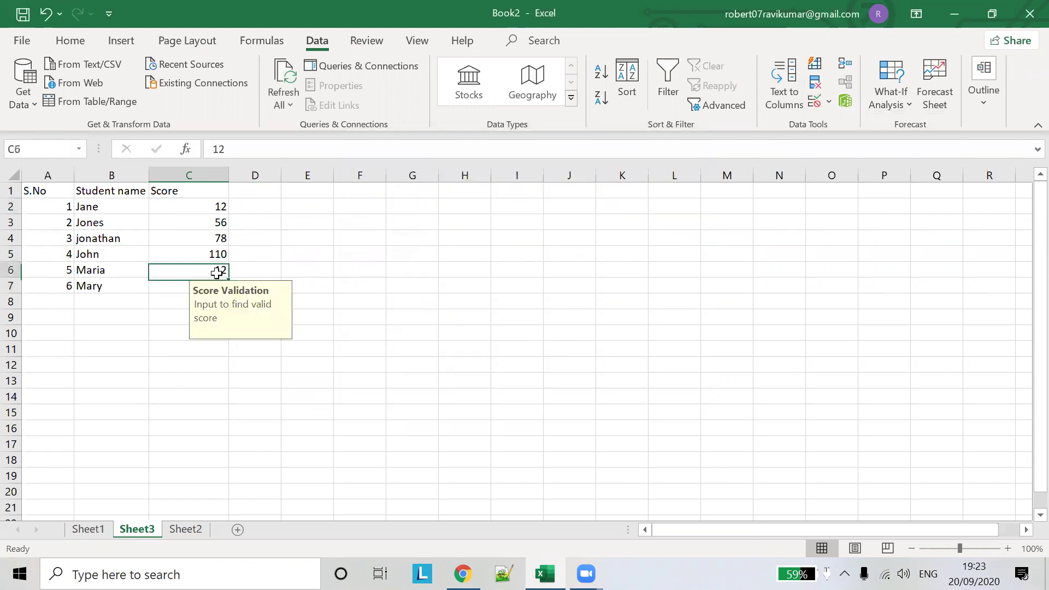
pyautogui.click(827, 104)
pyautogui.click(838, 129)
pyautogui.click(377, 356)
pyautogui.click(585, 387)
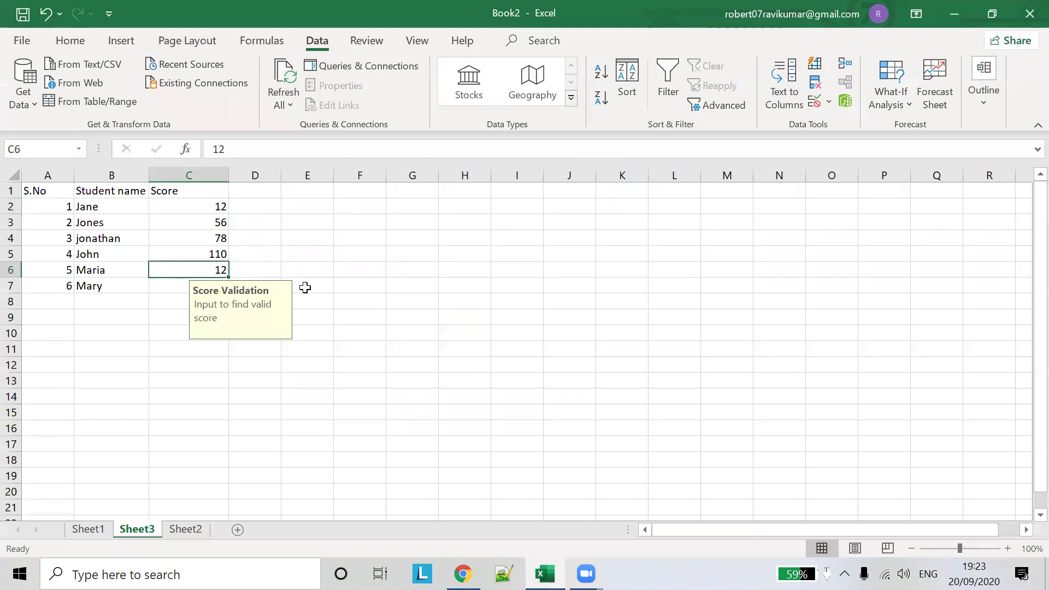
# - Check which score cells C2–C7 now show the validation input message
pyautogui.moveTo(214, 205); pyautogui.dragTo(219, 268)
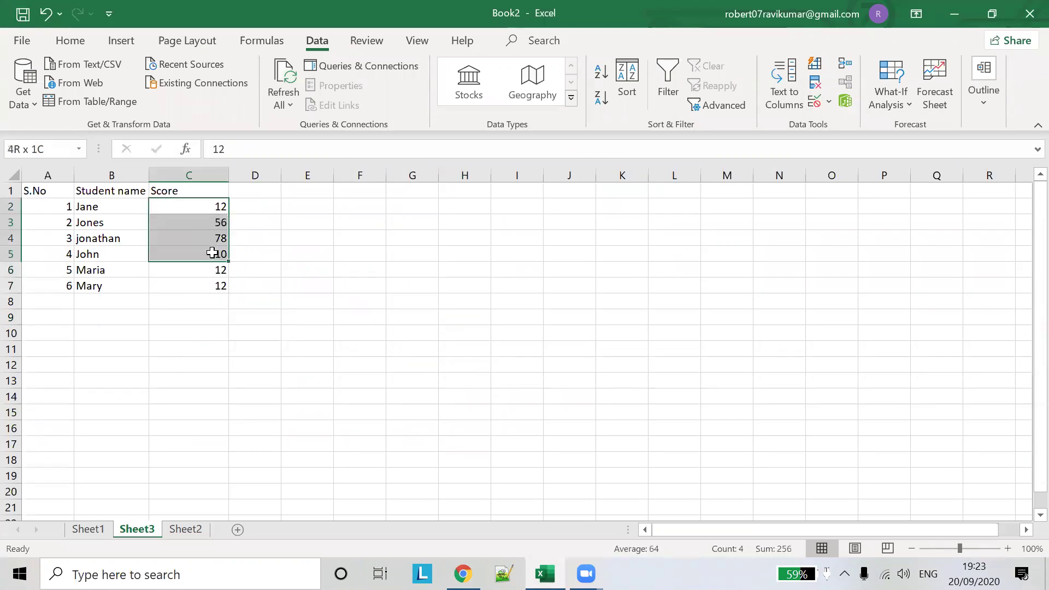
pyautogui.click(287, 265)
pyautogui.click(230, 271)
pyautogui.click(211, 273)
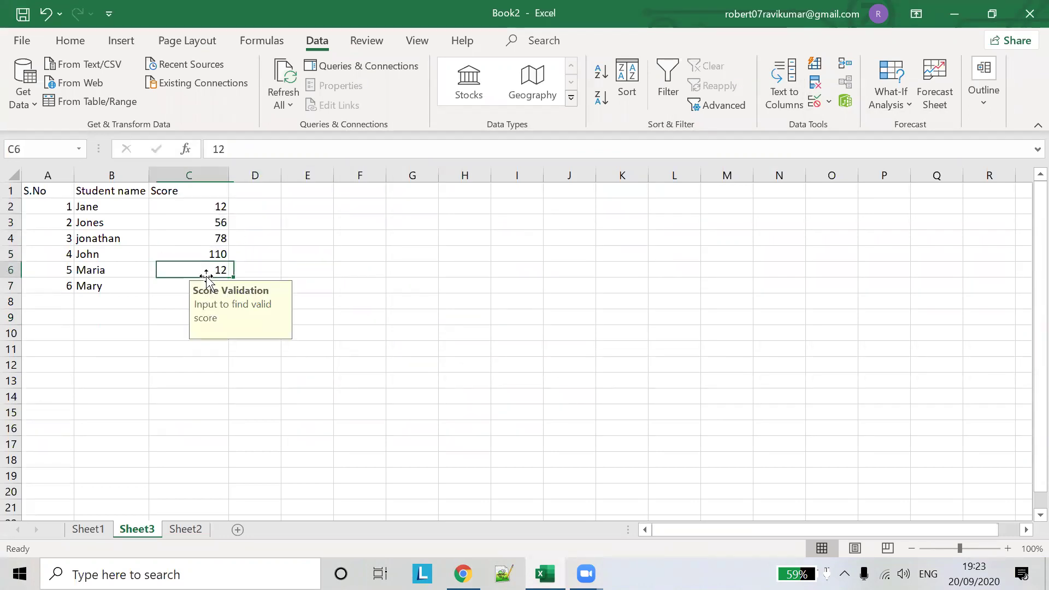
pyautogui.click(186, 288)
pyautogui.write('12')
pyautogui.click(200, 257)
pyautogui.click(213, 238)
pyautogui.click(214, 223)
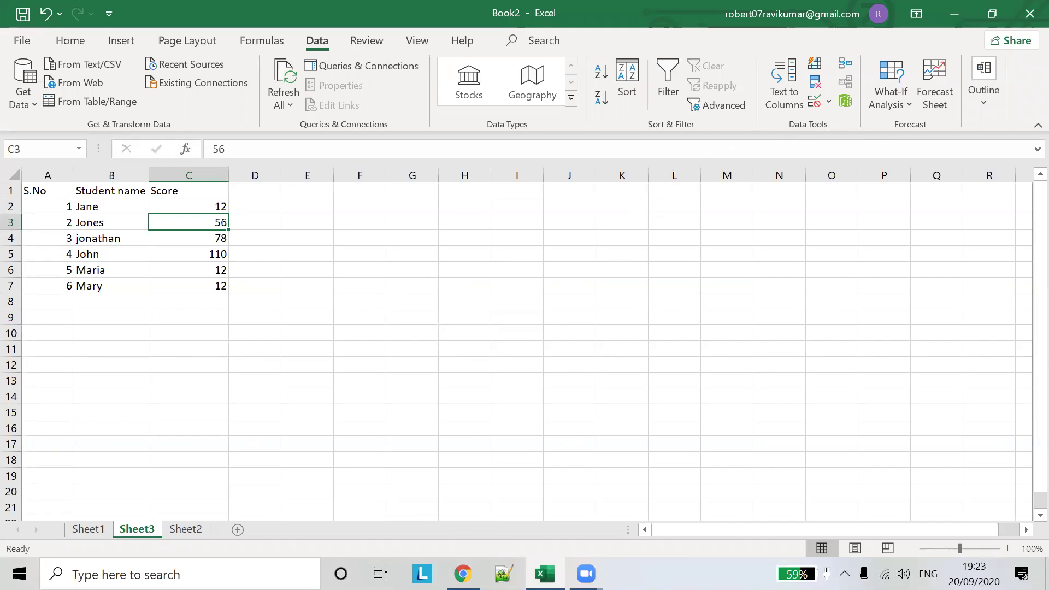
pyautogui.click(586, 573)
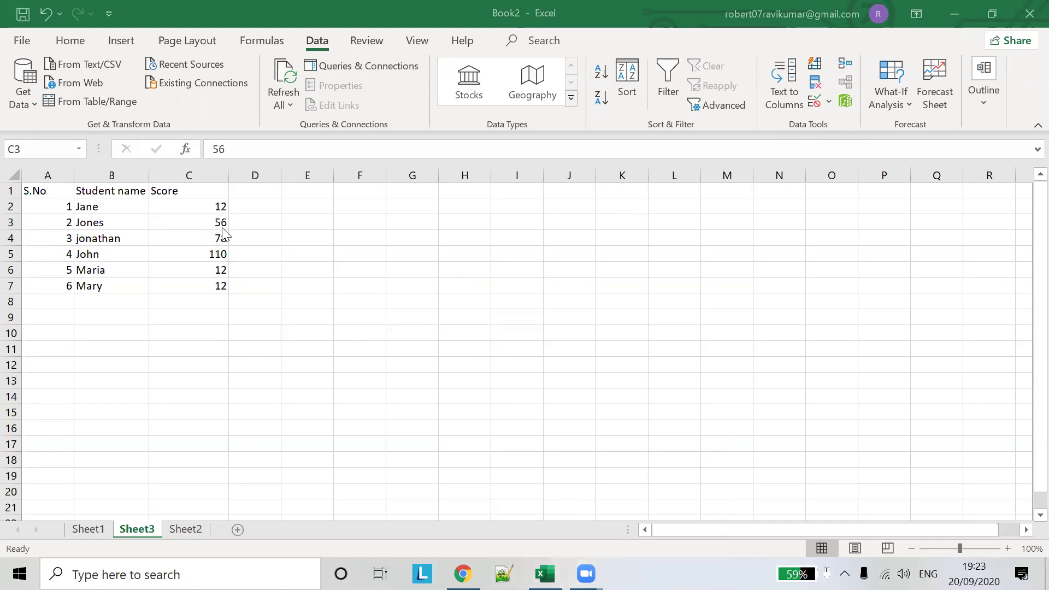
pyautogui.click(218, 273)
pyautogui.press('Down')
pyautogui.write('12')
pyautogui.press('Return')
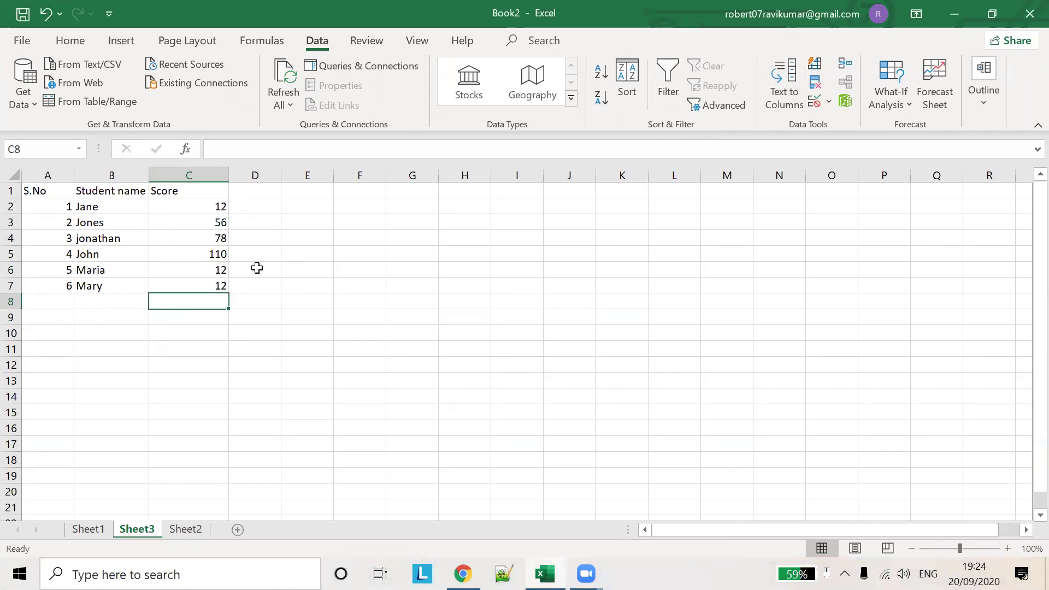
pyautogui.click(215, 274)
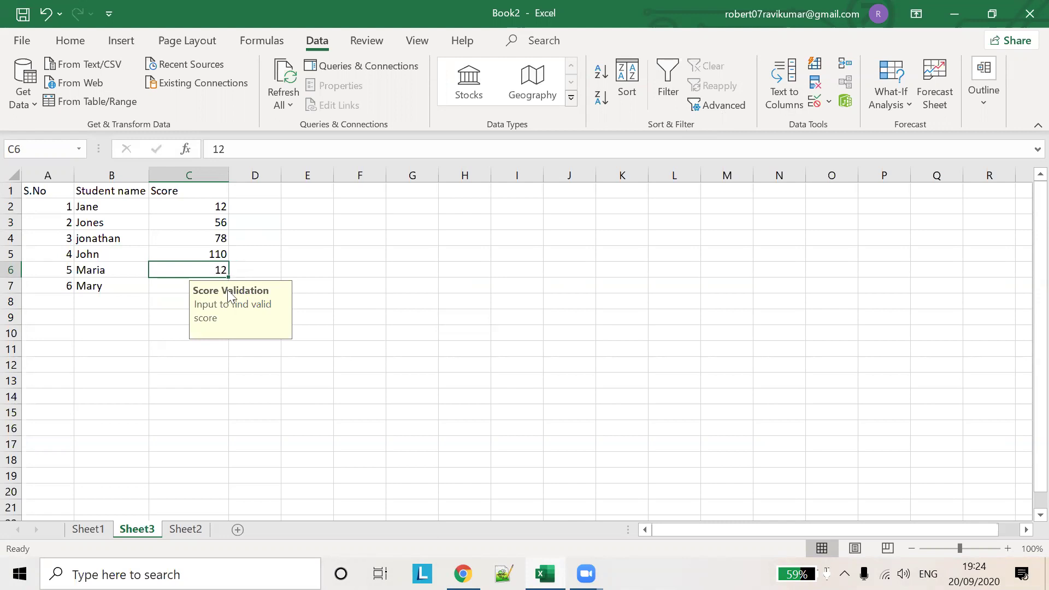
pyautogui.click(283, 259)
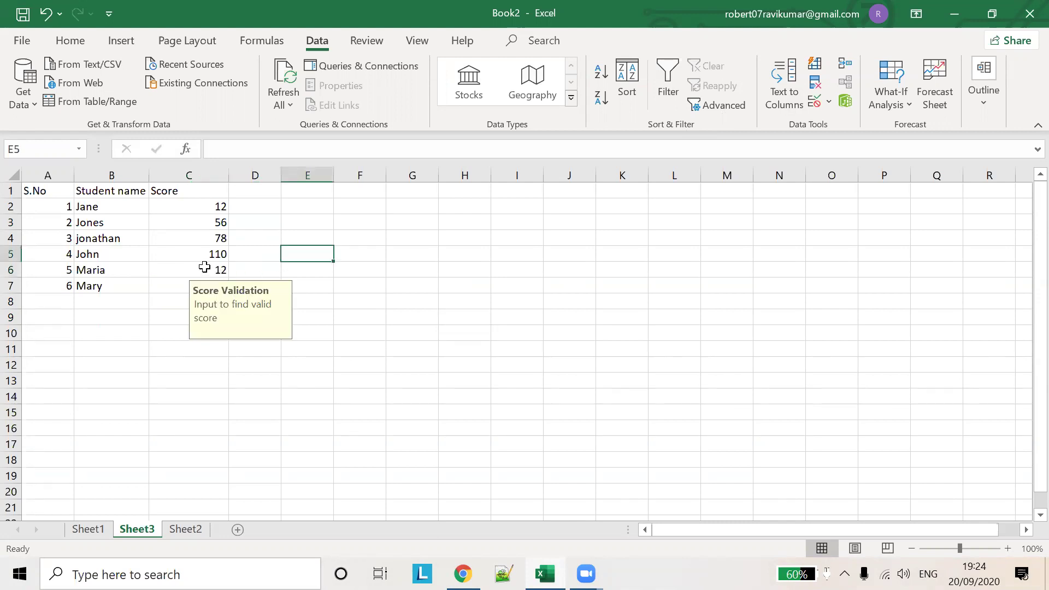
pyautogui.click(204, 267)
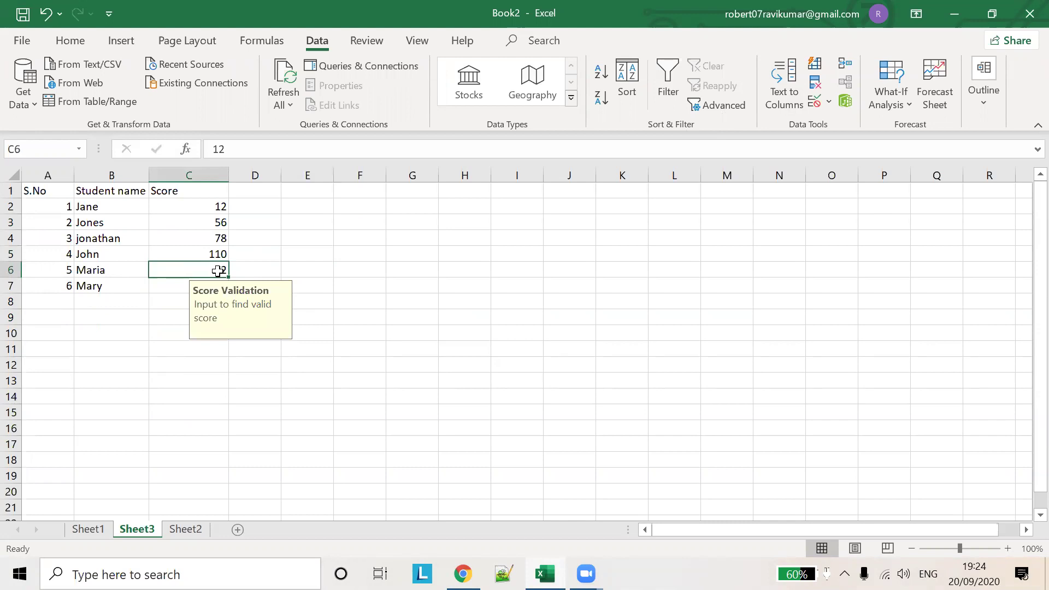
pyautogui.write('345')
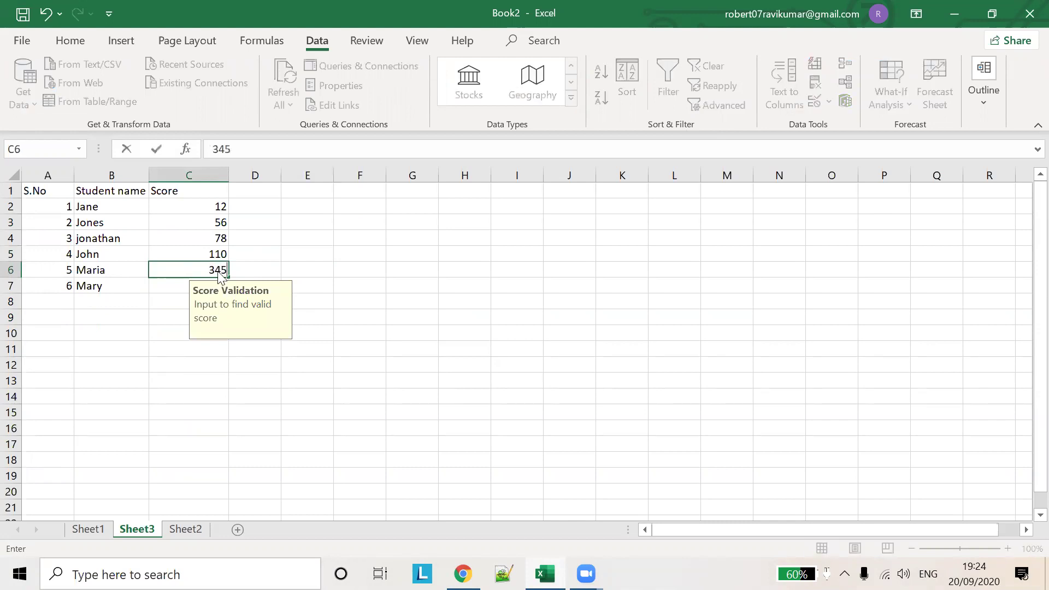
pyautogui.press('Return')
pyautogui.click(474, 332)
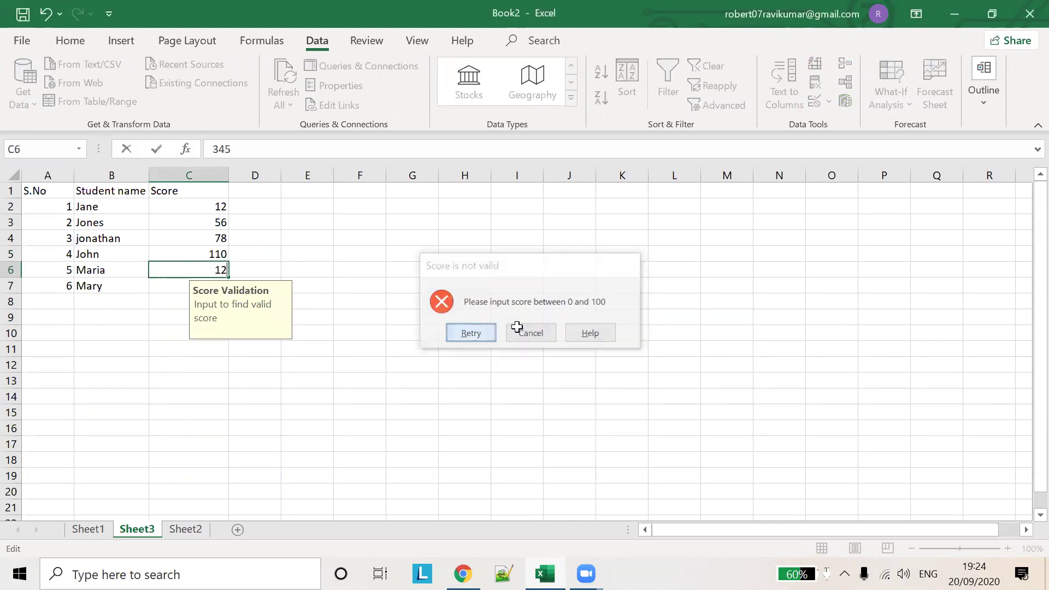
pyautogui.click(211, 221)
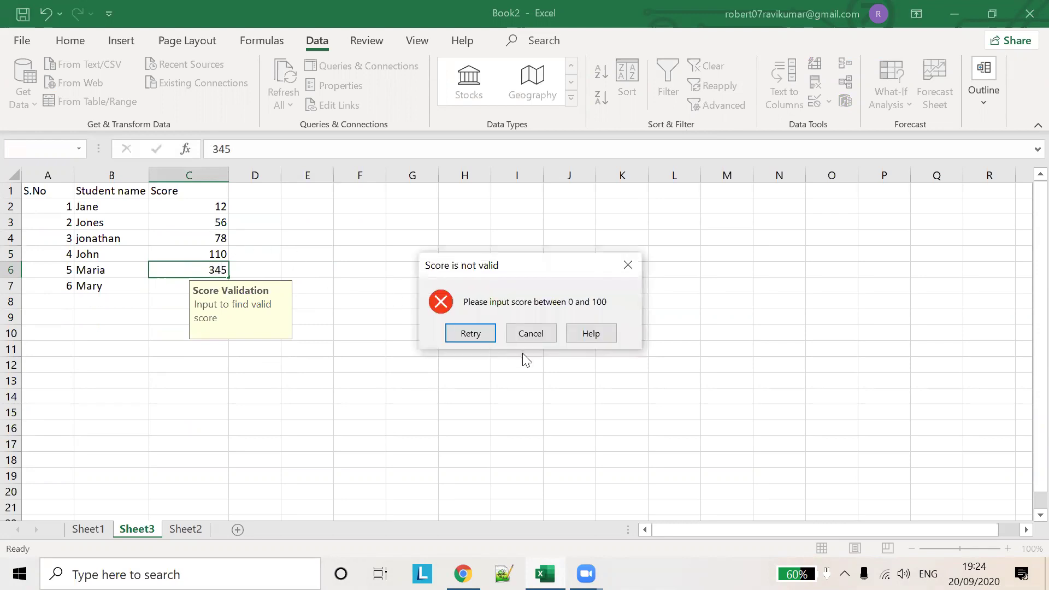
pyautogui.press('Escape')
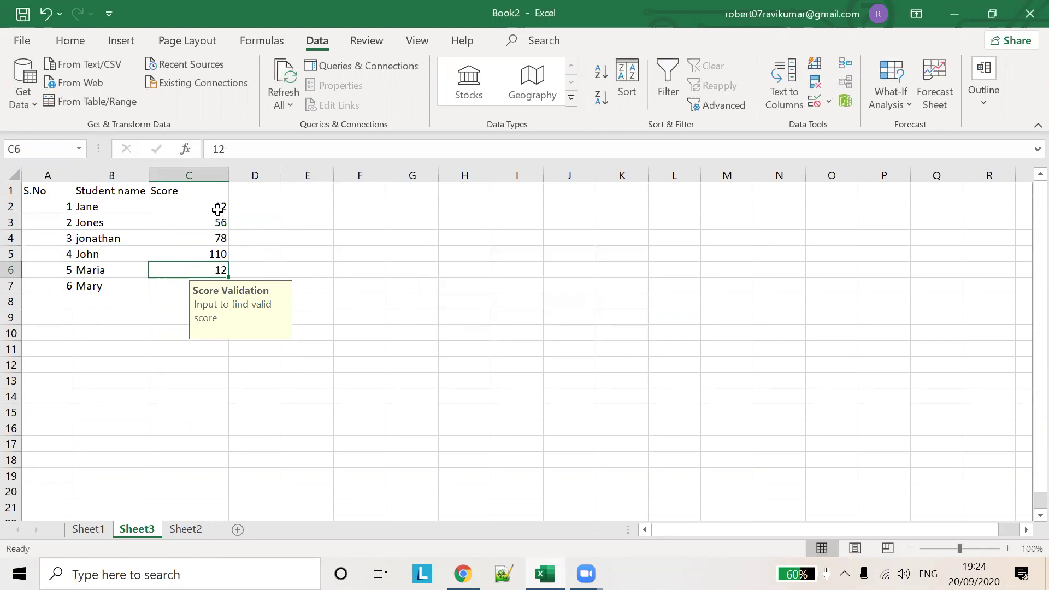
# - Restrict C2:C5 to whole numbers between a minimum of 0 and 100
pyautogui.moveTo(218, 209); pyautogui.dragTo(219, 254)
pyautogui.click(829, 103)
pyautogui.click(853, 123)
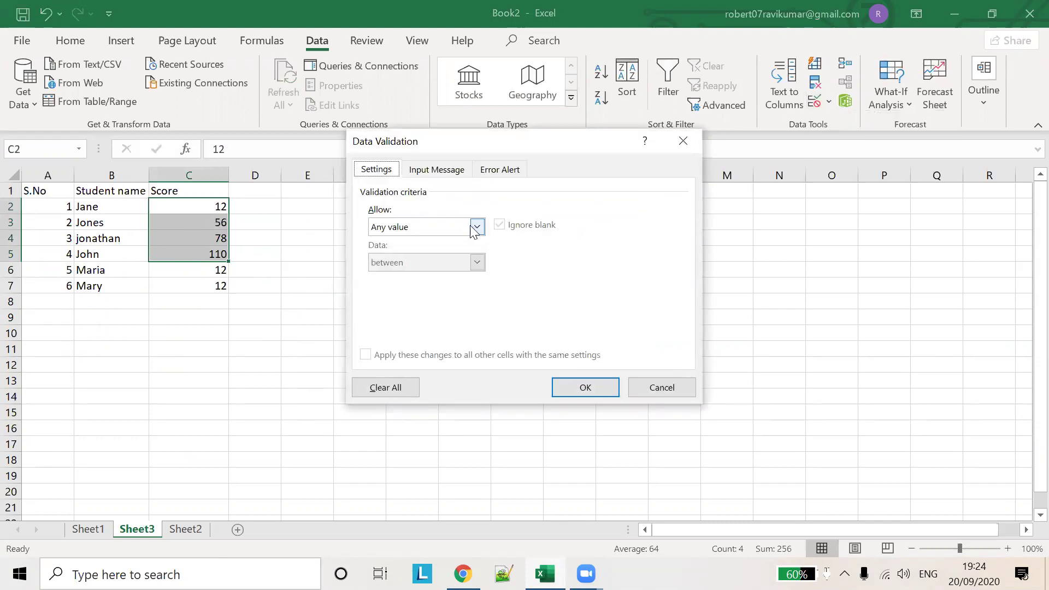
pyautogui.click(476, 227)
pyautogui.click(476, 227)
pyautogui.click(477, 227)
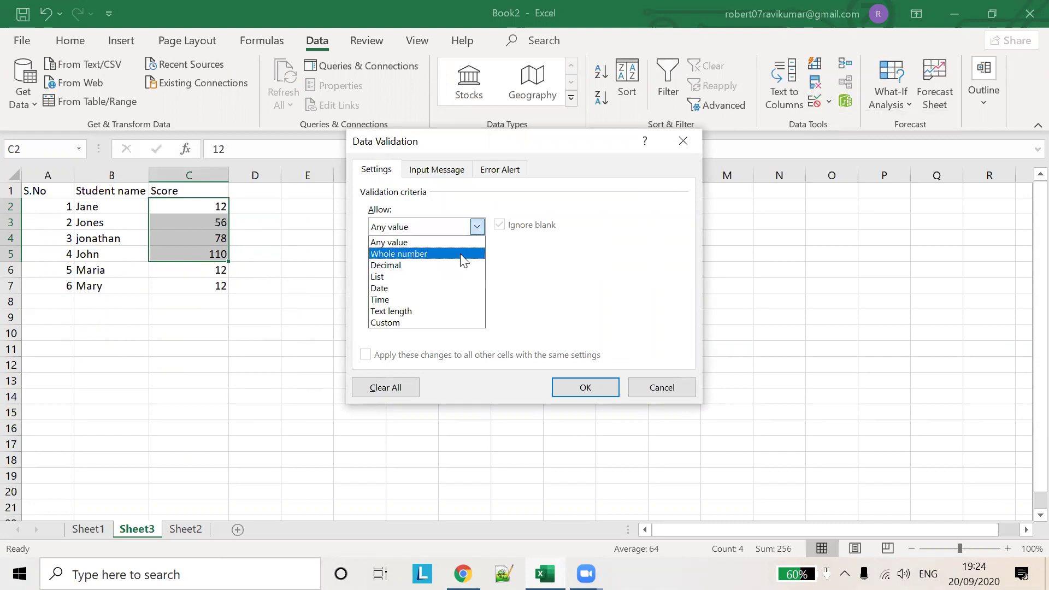
pyautogui.click(462, 254)
pyautogui.click(470, 298)
pyautogui.write('0')
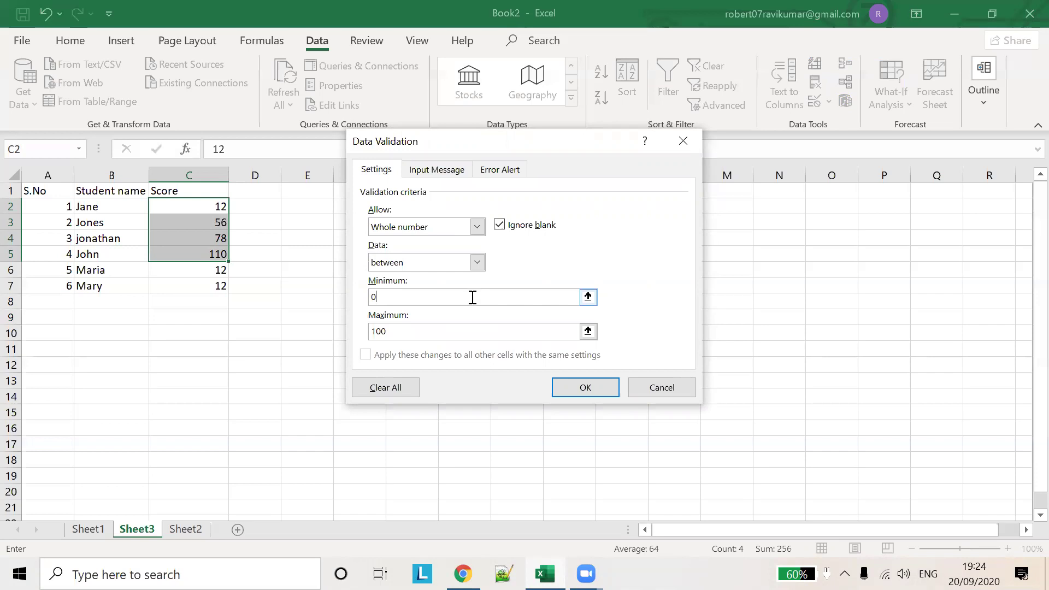
# - Add the input message titled 'Score' reading 'Please input score of students'
pyautogui.click(451, 171)
pyautogui.click(474, 253)
pyautogui.write('Please input score of')
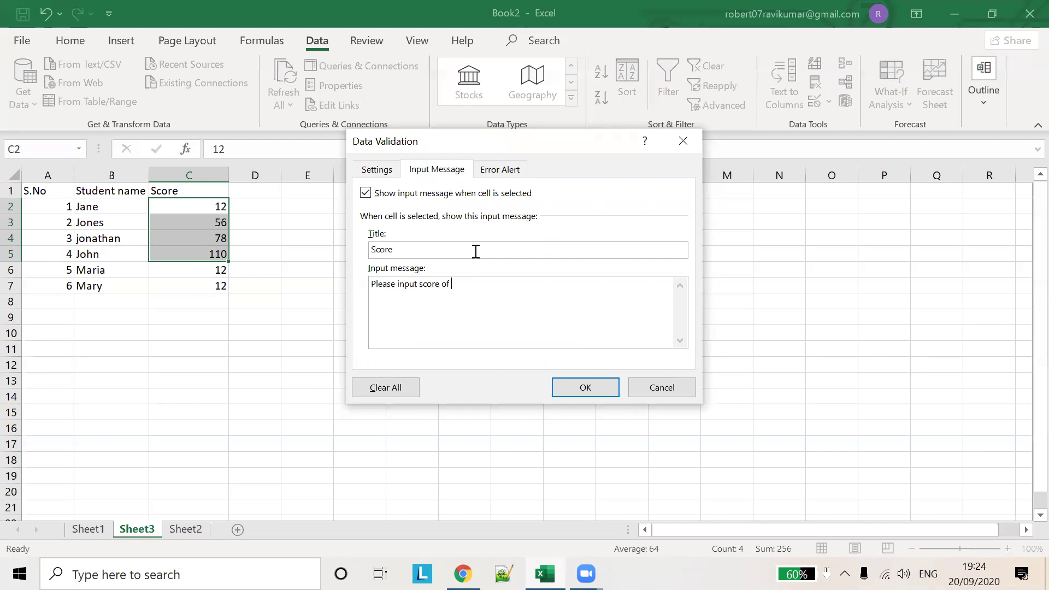
pyautogui.write('students')
# - Add a stop alert titled 'Invalid score entered' requiring 0–100 and apply it to C2:C5
pyautogui.click(504, 178)
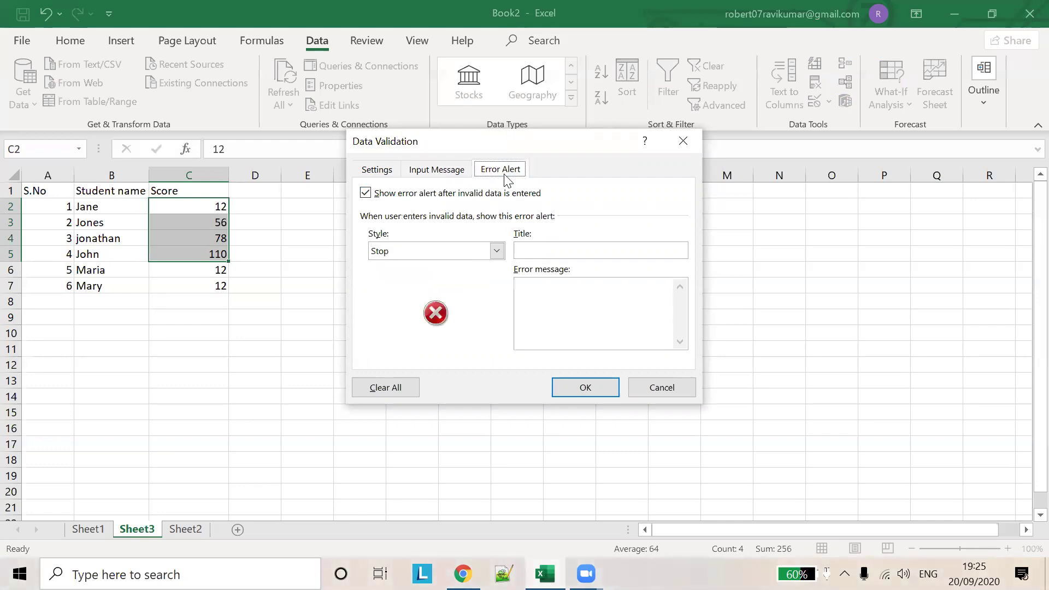
pyautogui.click(553, 251)
pyautogui.write('Invalid score')
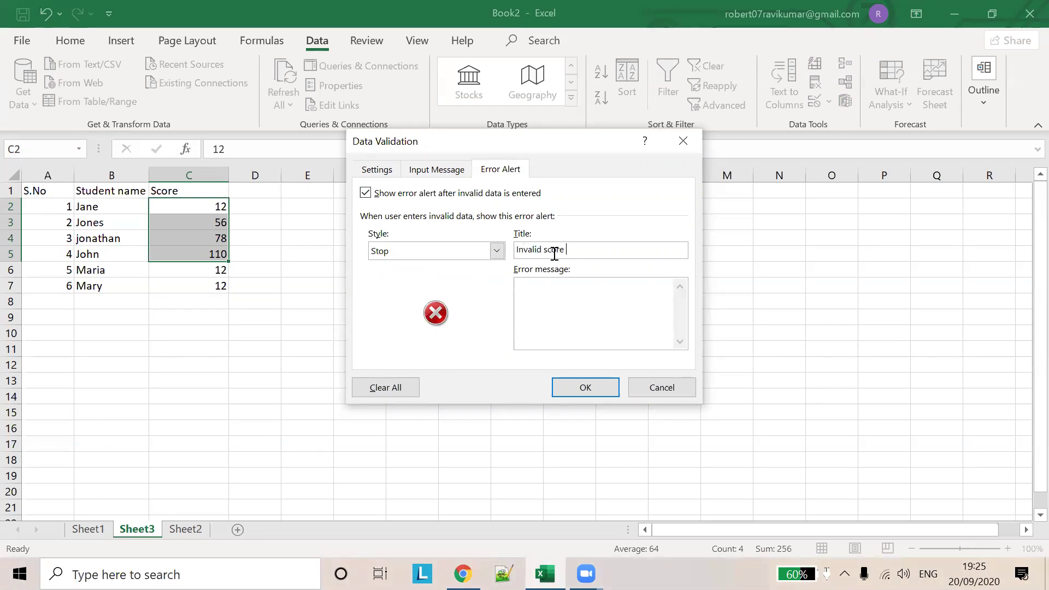
pyautogui.write('entered')
pyautogui.press('Tab')
pyautogui.write('Please input valid score for students')
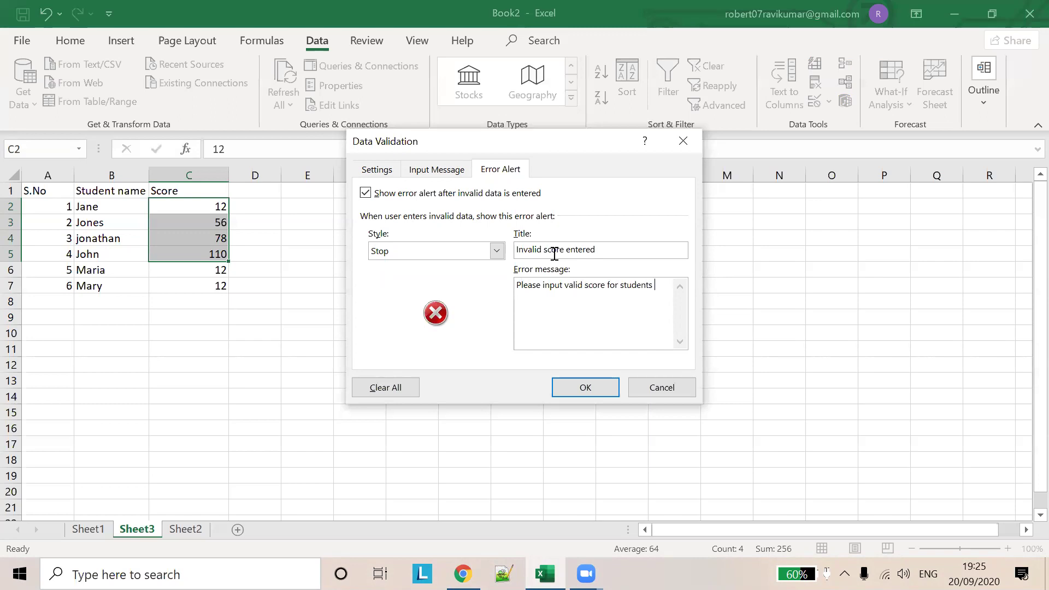
pyautogui.write('between 0 and 100')
pyautogui.click(571, 385)
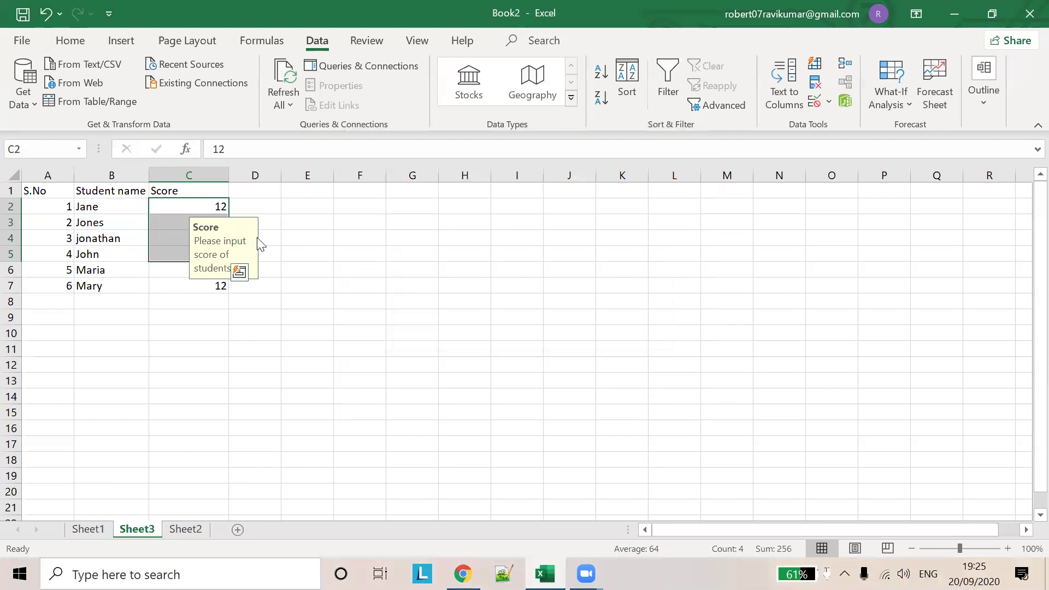
pyautogui.click(309, 224)
pyautogui.click(214, 256)
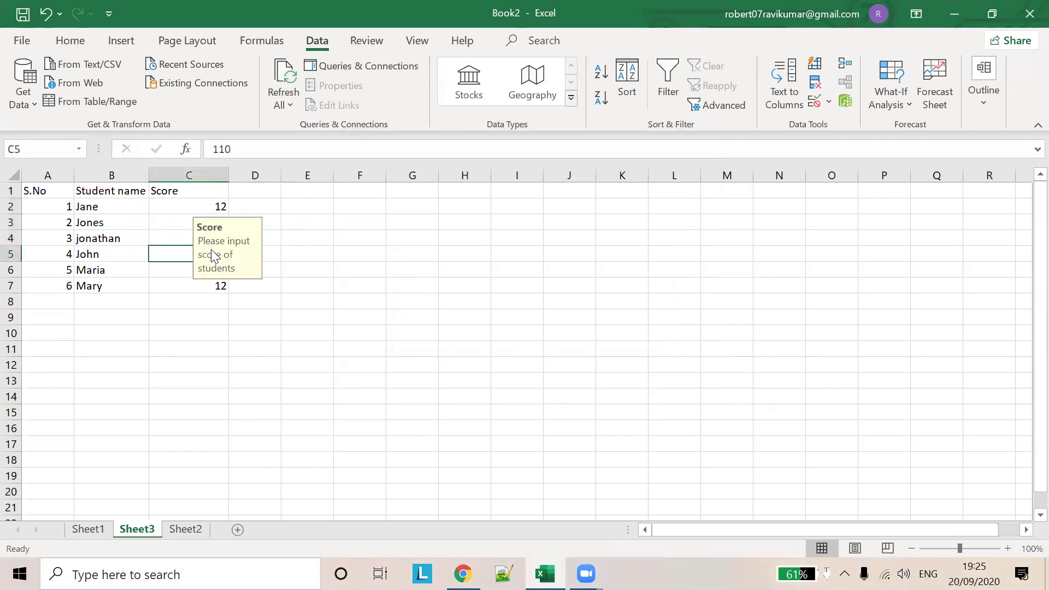
pyautogui.click(342, 254)
pyautogui.click(206, 258)
pyautogui.click(209, 208)
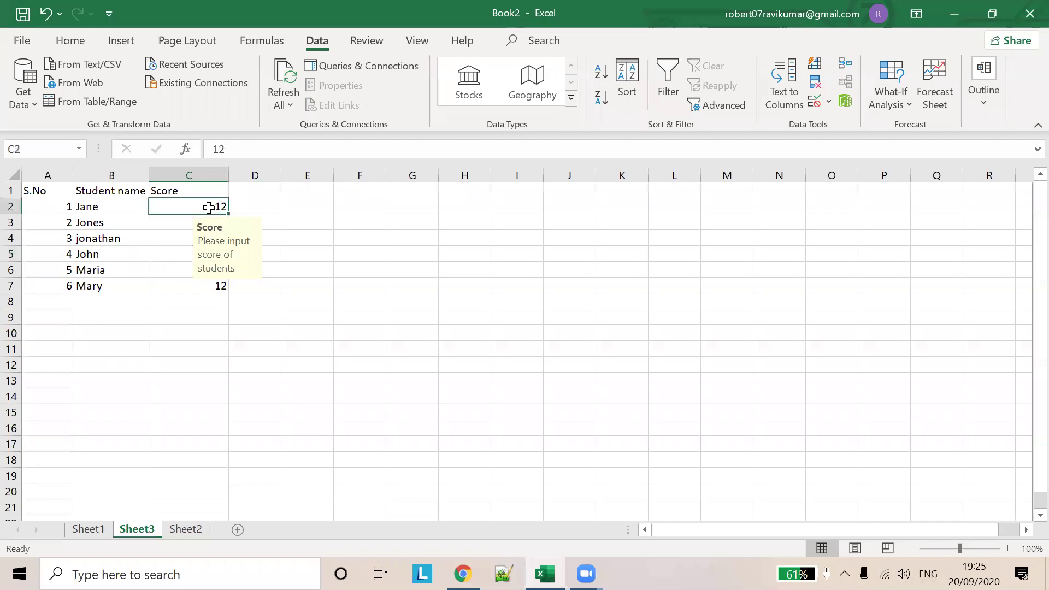
pyautogui.click(186, 225)
pyautogui.click(168, 266)
pyautogui.click(175, 258)
pyautogui.click(306, 265)
pyautogui.click(195, 253)
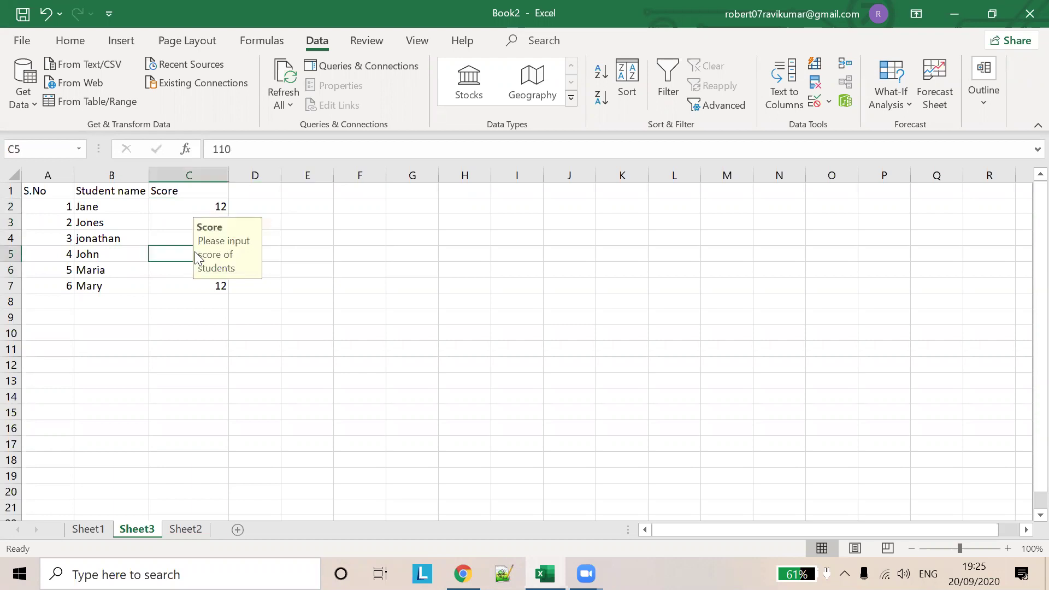
pyautogui.press('Right')
pyautogui.press('Left')
pyautogui.click(827, 102)
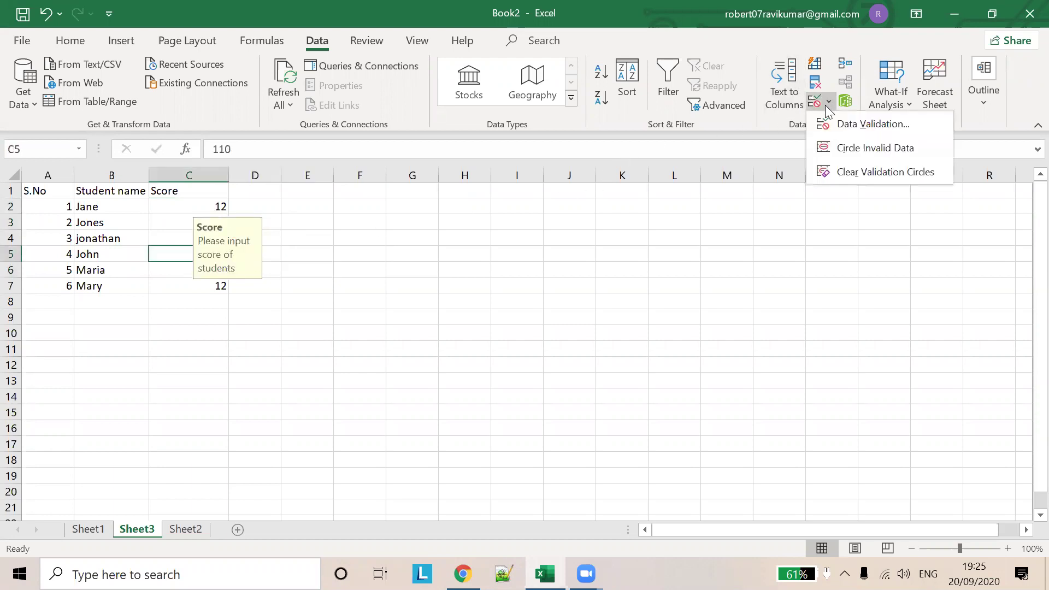
pyautogui.click(829, 128)
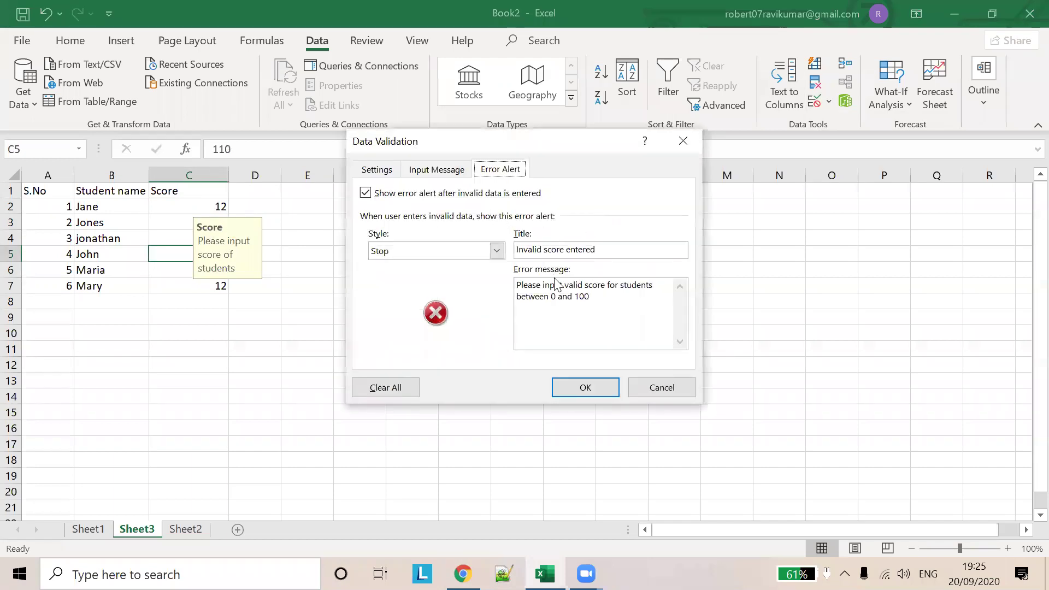
pyautogui.click(377, 170)
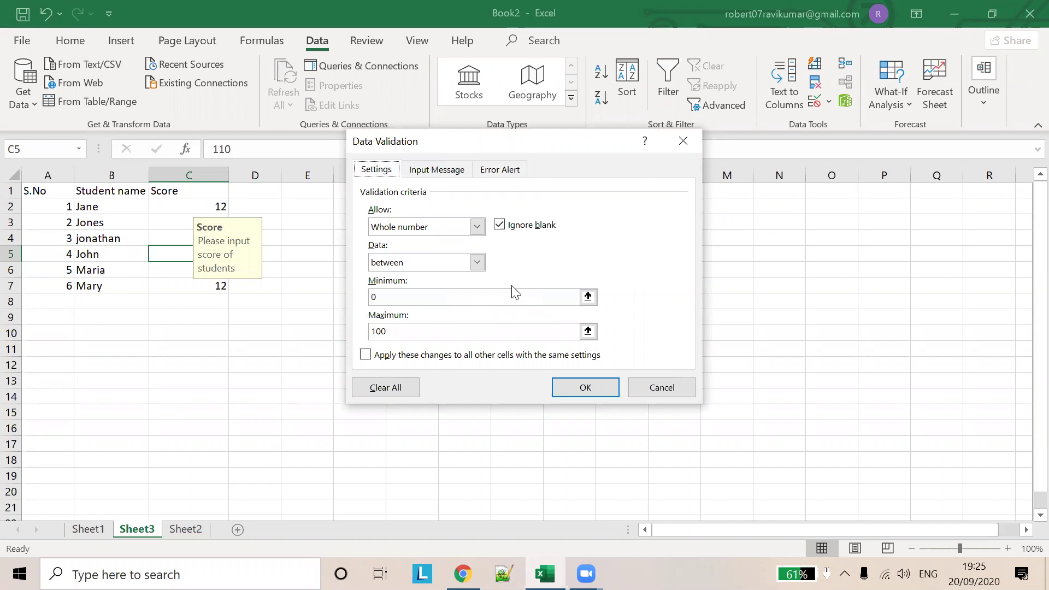
pyautogui.click(585, 387)
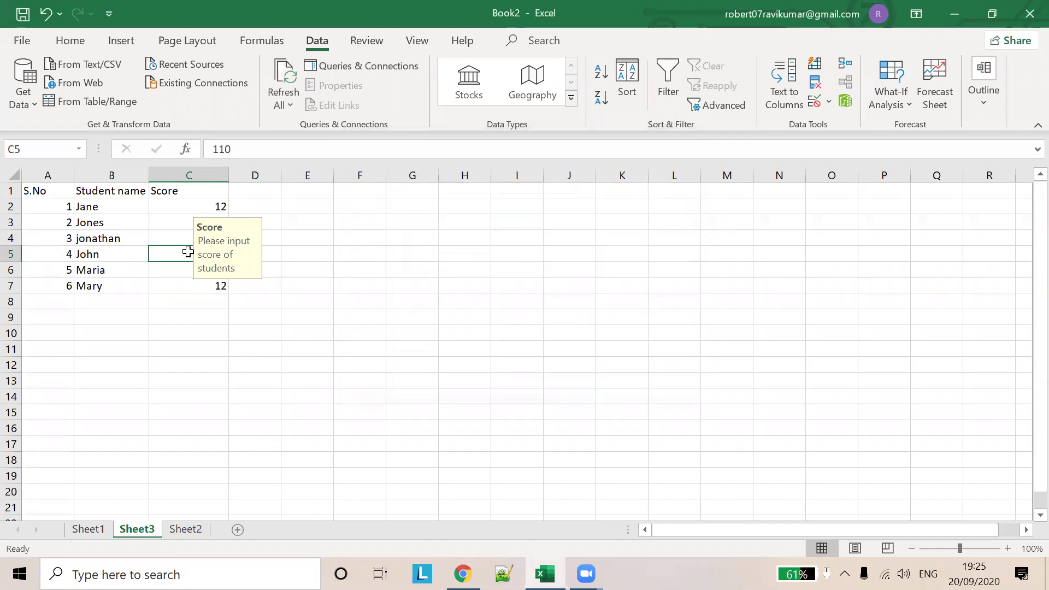
pyautogui.press('Right')
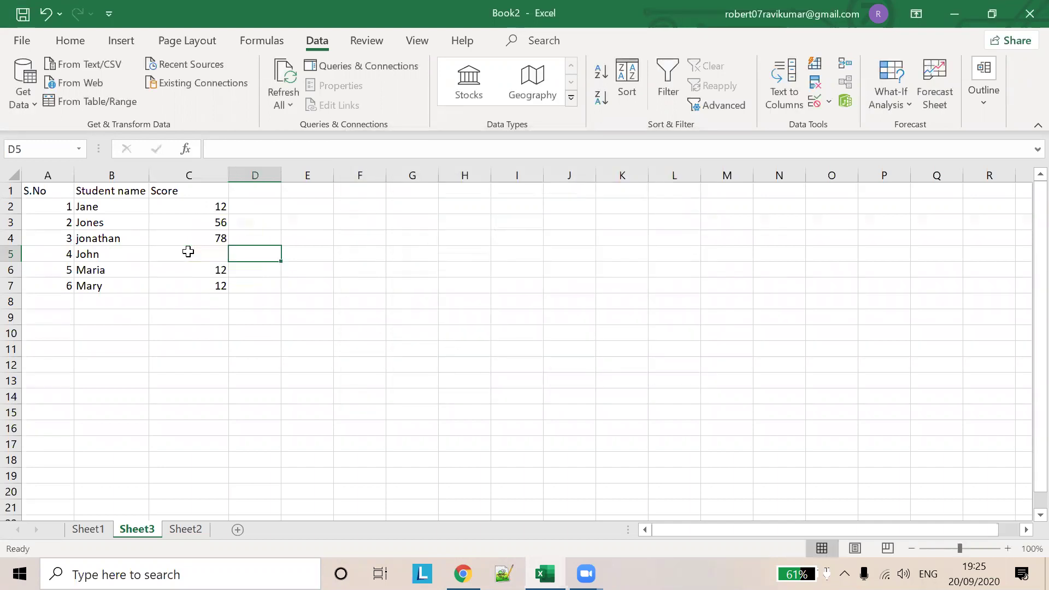
pyautogui.click(219, 273)
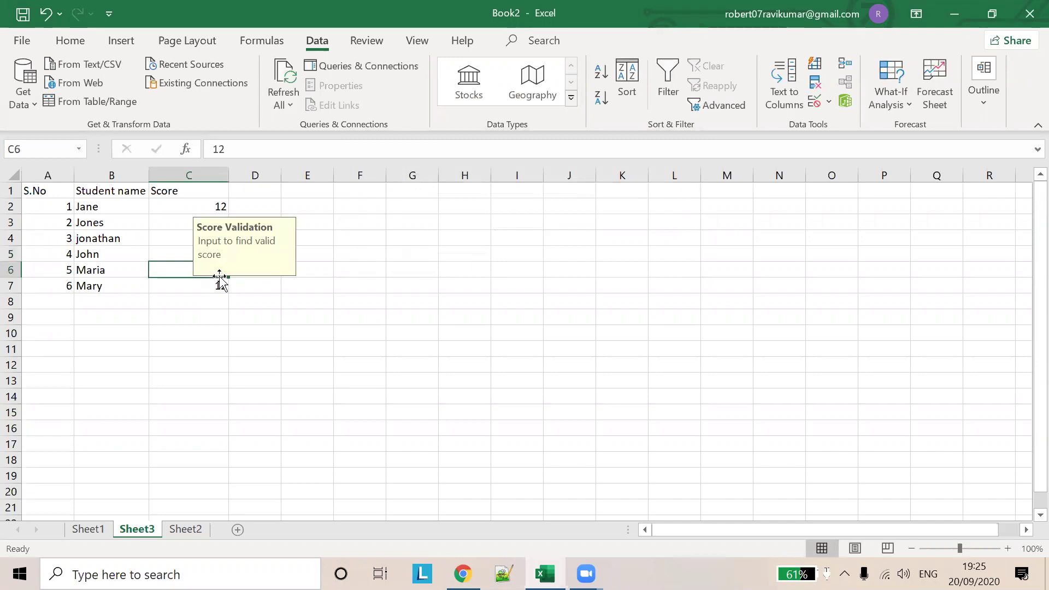
pyautogui.click(176, 249)
pyautogui.write('123')
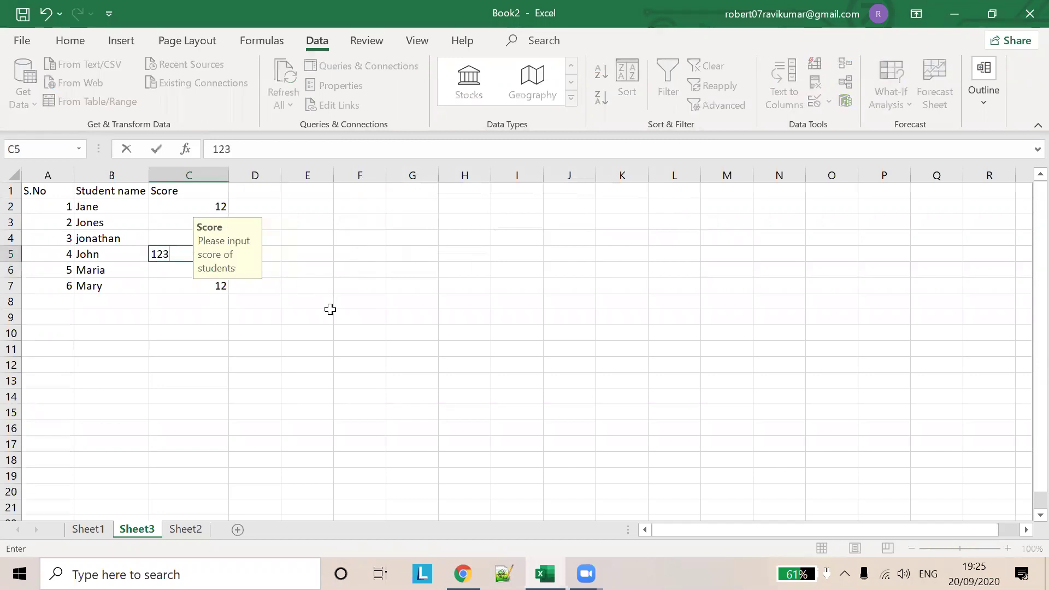
pyautogui.press('Return')
pyautogui.click(464, 335)
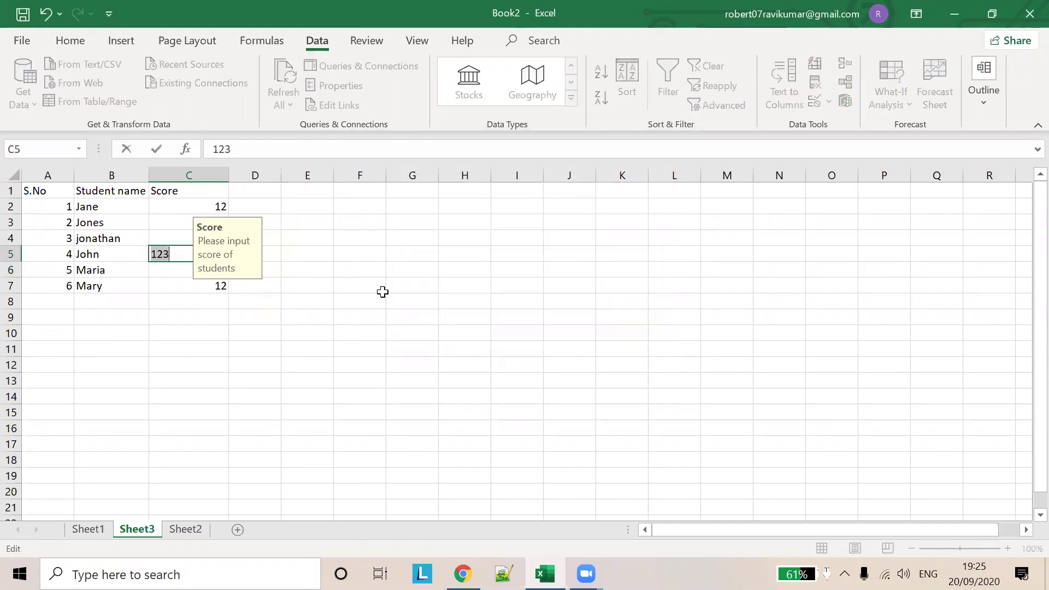
pyautogui.write('12')
pyautogui.click(306, 284)
pyautogui.click(210, 284)
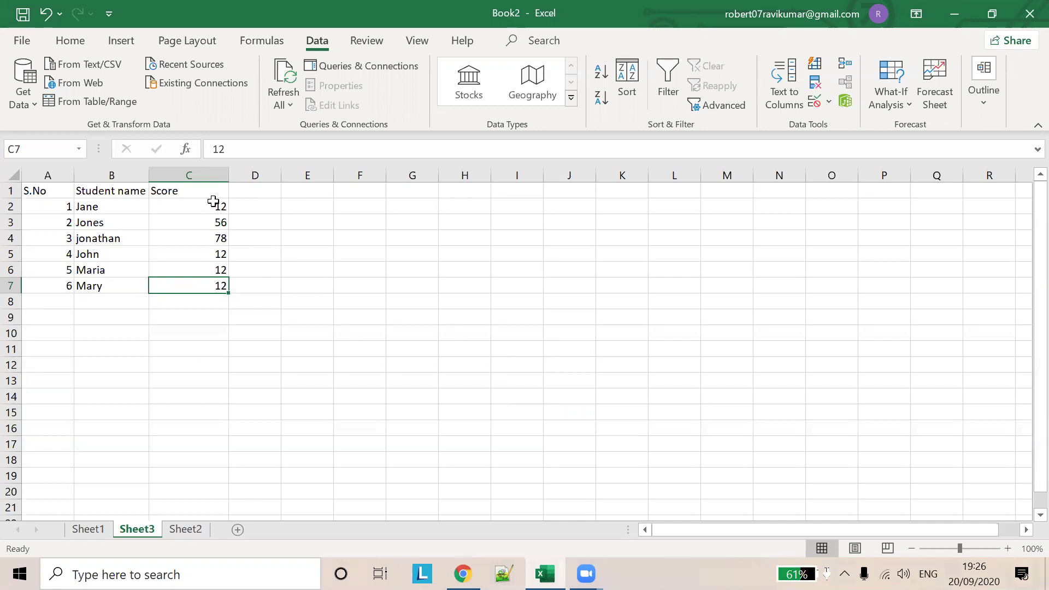
pyautogui.moveTo(213, 202); pyautogui.dragTo(221, 285)
pyautogui.click(827, 102)
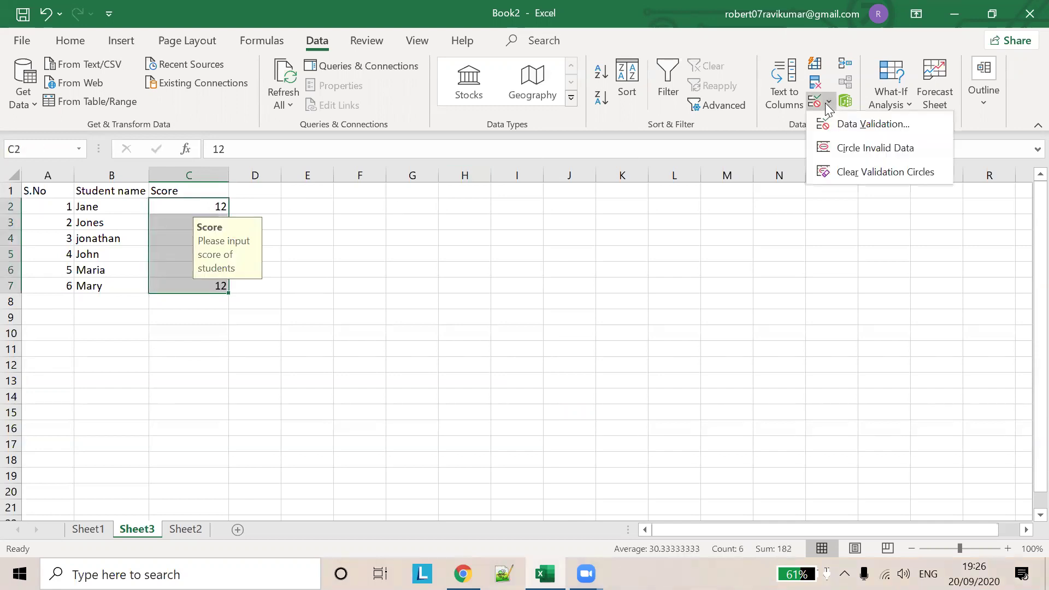
pyautogui.click(852, 124)
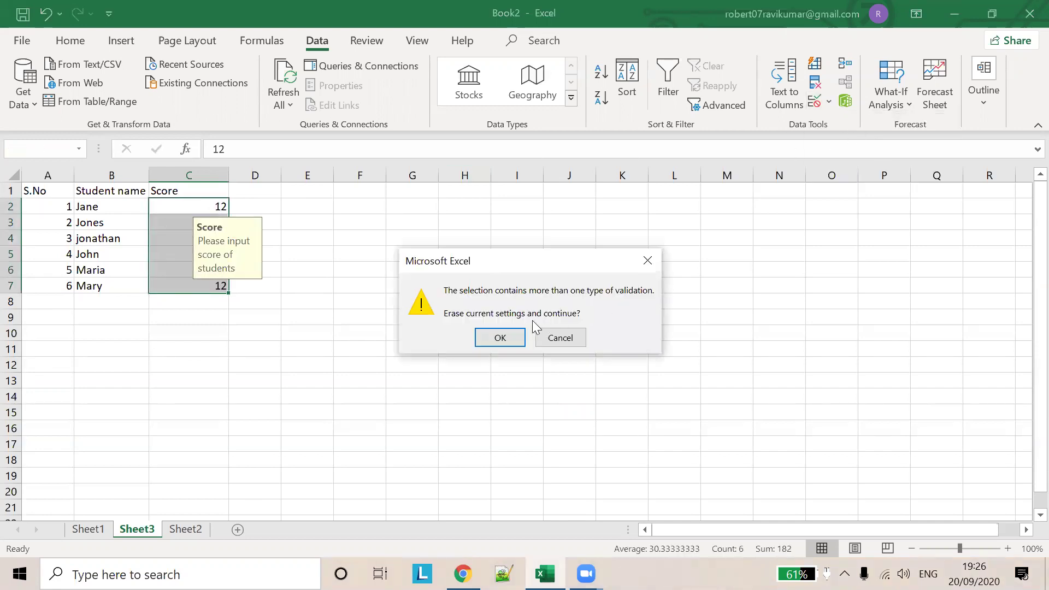
pyautogui.click(560, 344)
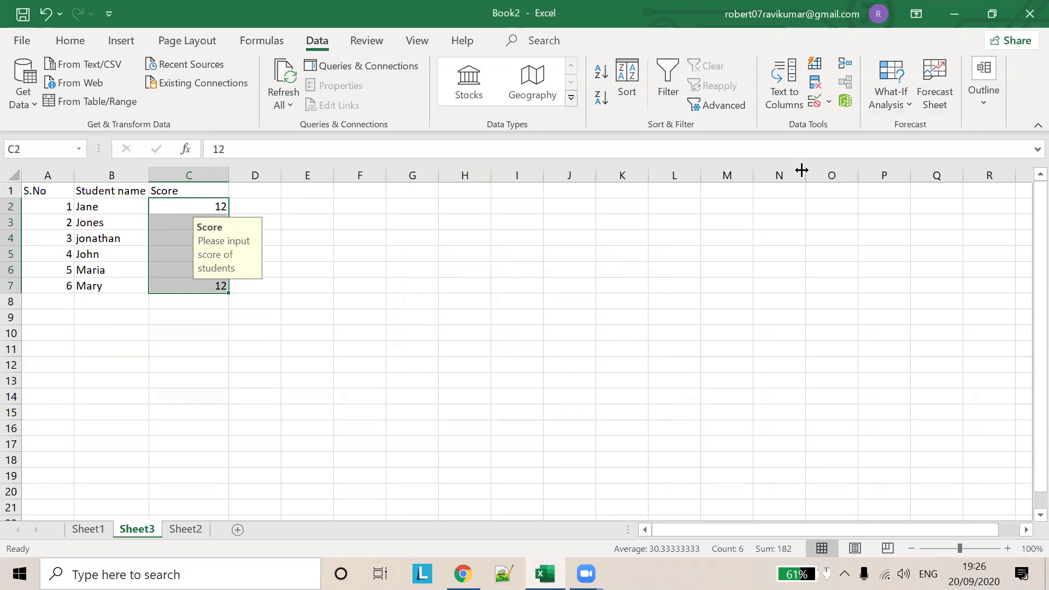
pyautogui.click(184, 267)
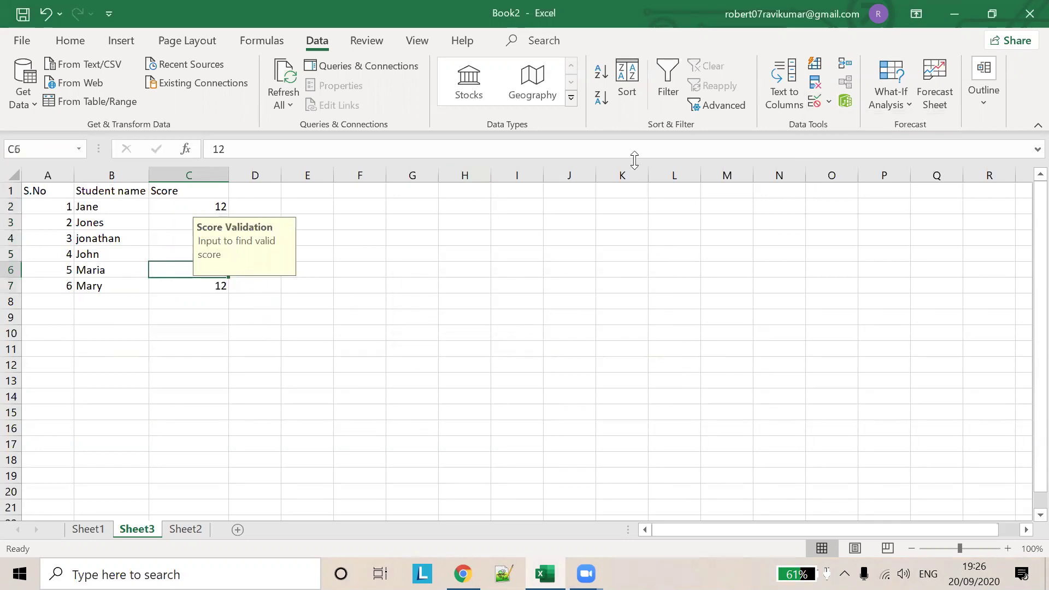
pyautogui.click(828, 99)
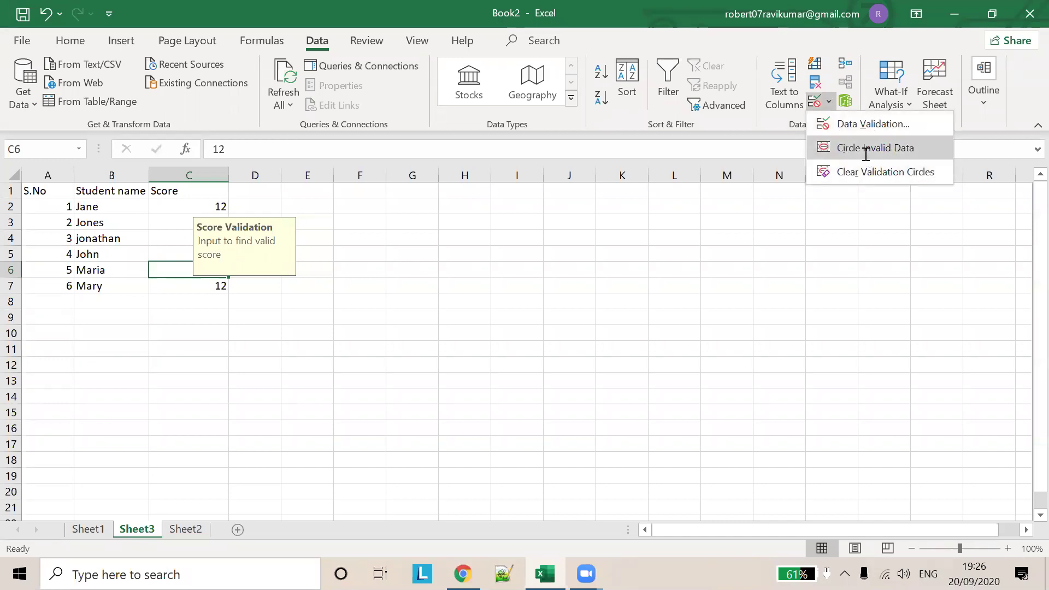
pyautogui.click(863, 153)
pyautogui.click(829, 103)
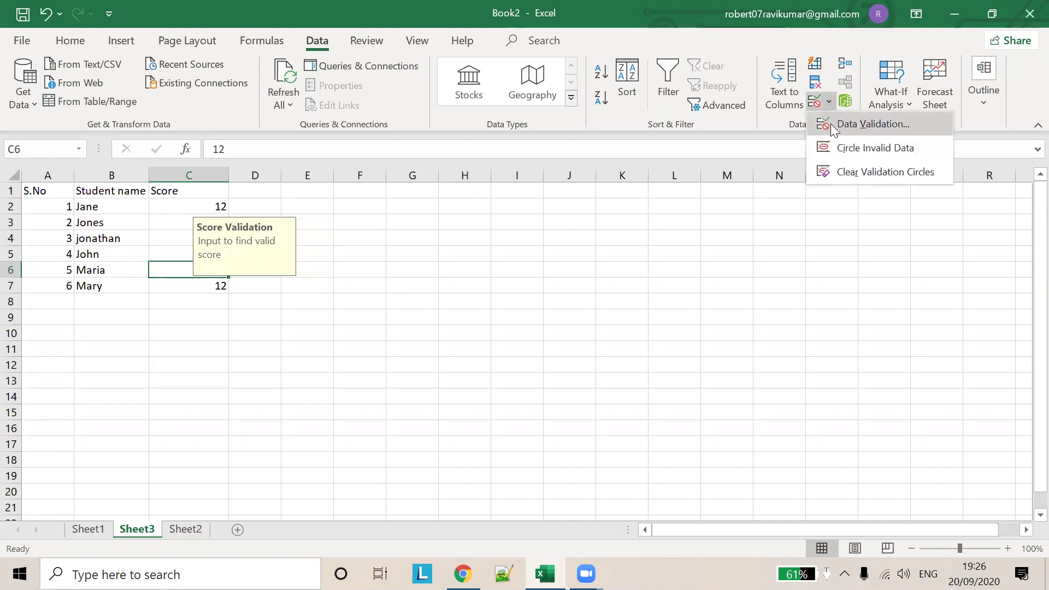
pyautogui.click(183, 208)
pyautogui.moveTo(186, 207); pyautogui.dragTo(187, 248)
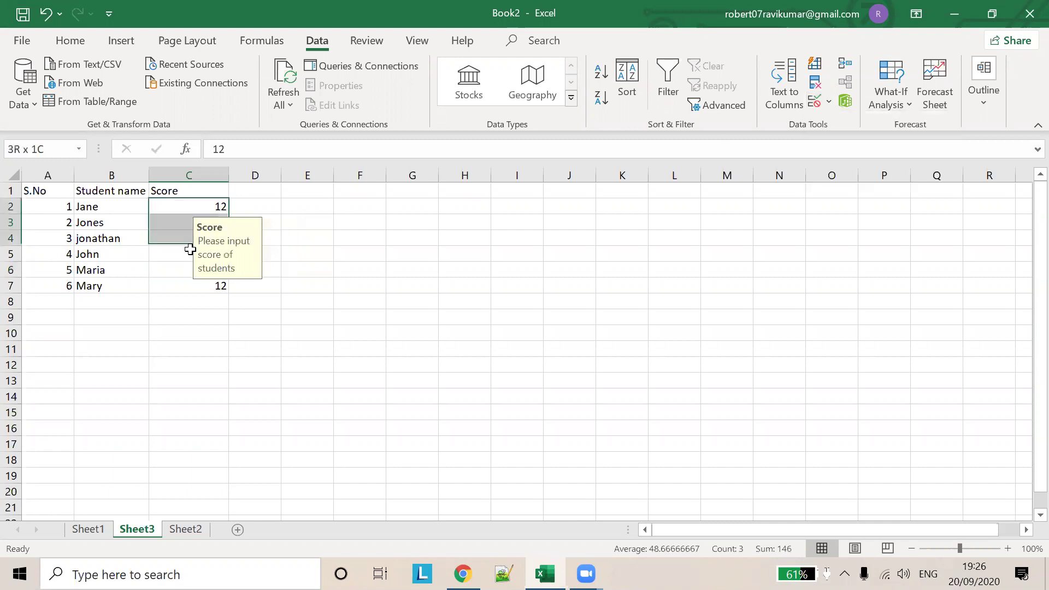
pyautogui.click(829, 102)
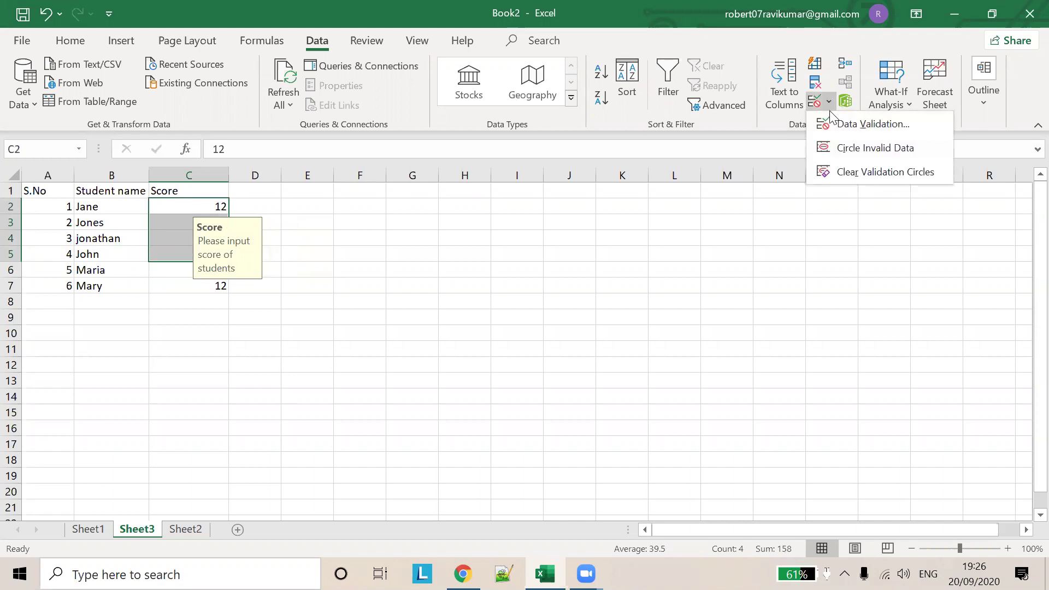
pyautogui.click(845, 147)
pyautogui.click(394, 285)
pyautogui.click(218, 242)
pyautogui.write('123')
pyautogui.press('Return')
pyautogui.click(468, 332)
pyautogui.press('Return')
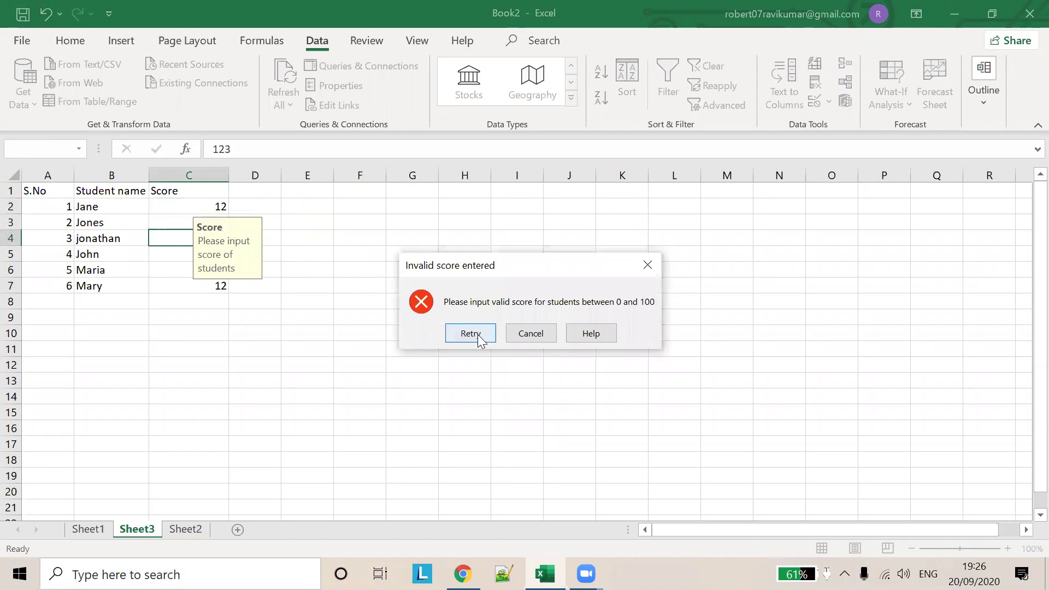
pyautogui.click(474, 336)
pyautogui.press('Return')
pyautogui.click(647, 265)
pyautogui.click(246, 188)
pyautogui.click(213, 251)
pyautogui.write('1212')
pyautogui.press('Return')
pyautogui.click(468, 339)
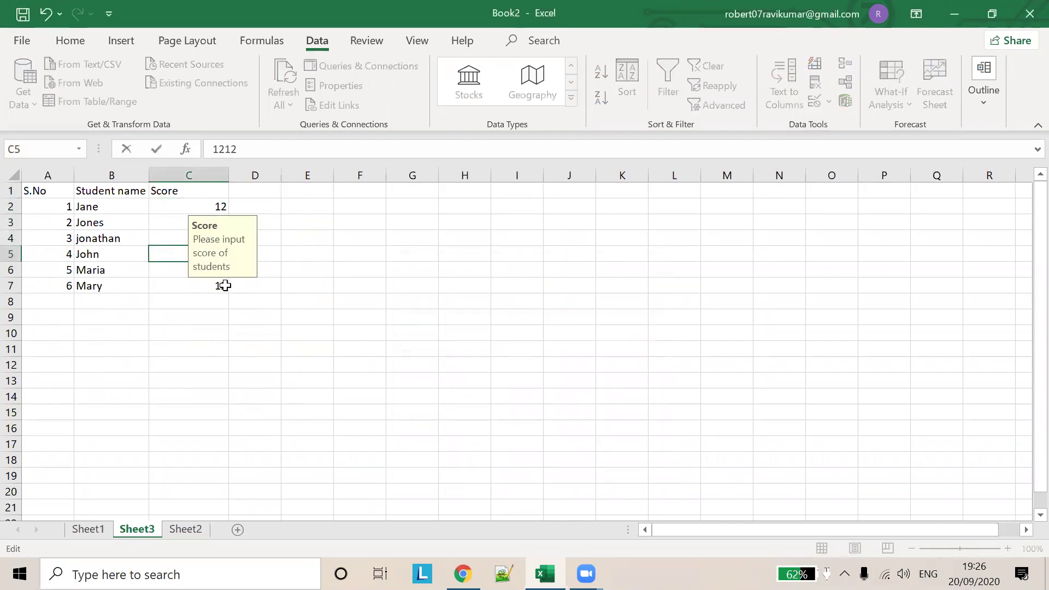
pyautogui.press('Return')
pyautogui.click(530, 333)
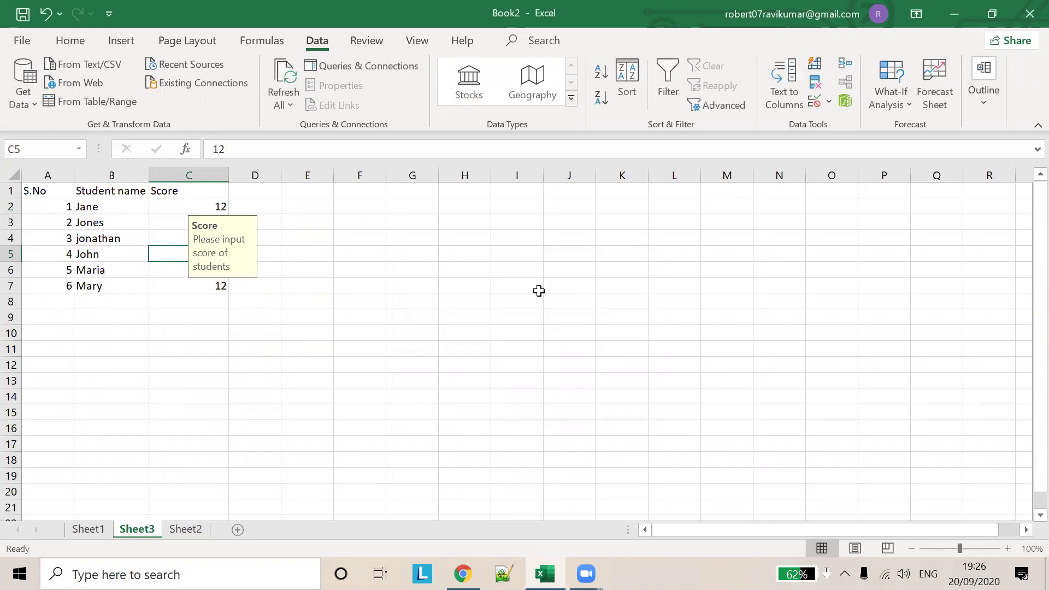
pyautogui.click(465, 286)
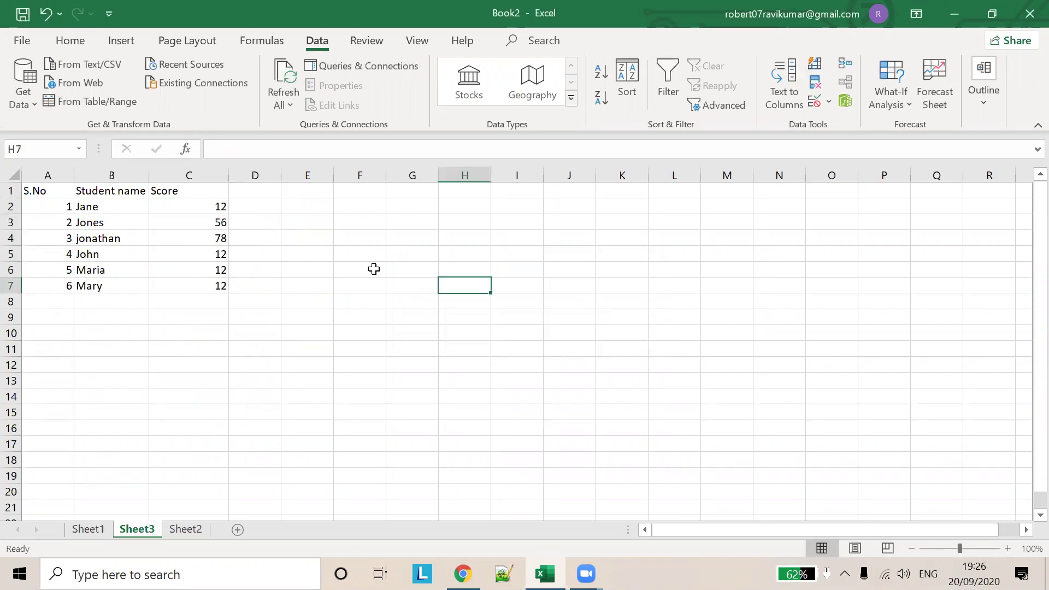
# - Review the available error alert styles in Data Validation and close without changes
pyautogui.click(826, 103)
pyautogui.click(872, 125)
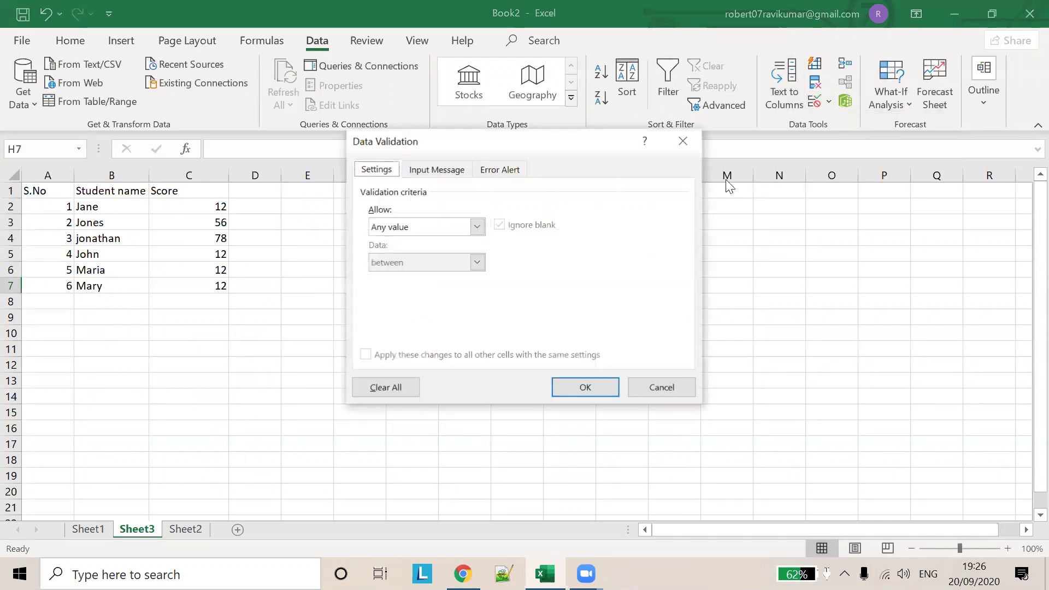
pyautogui.click(501, 174)
pyautogui.click(497, 251)
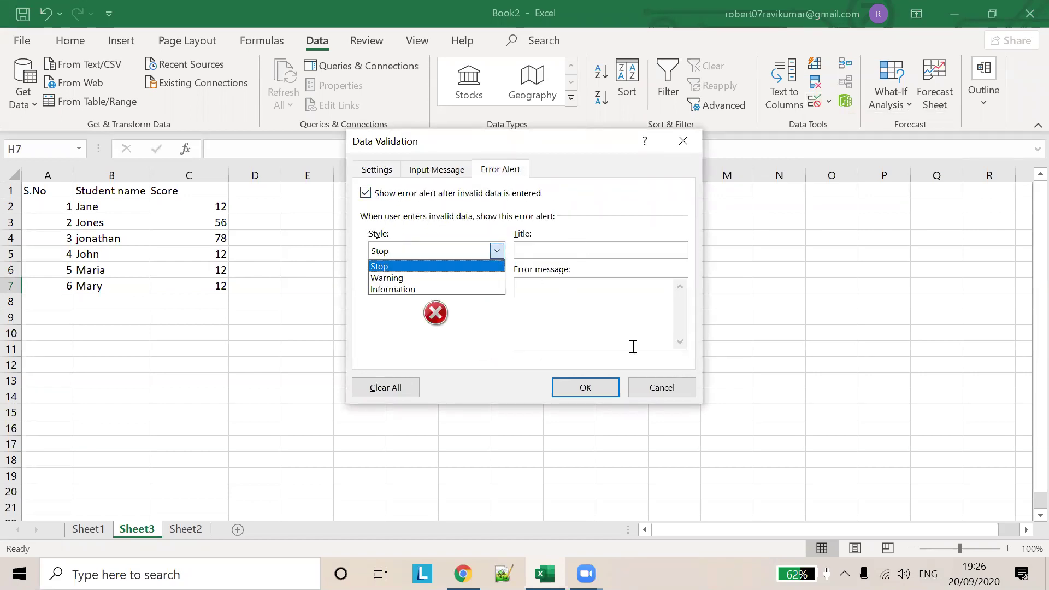
pyautogui.click(660, 385)
# - For C2, delete the error alert title and uncheck Show error alert
pyautogui.click(207, 212)
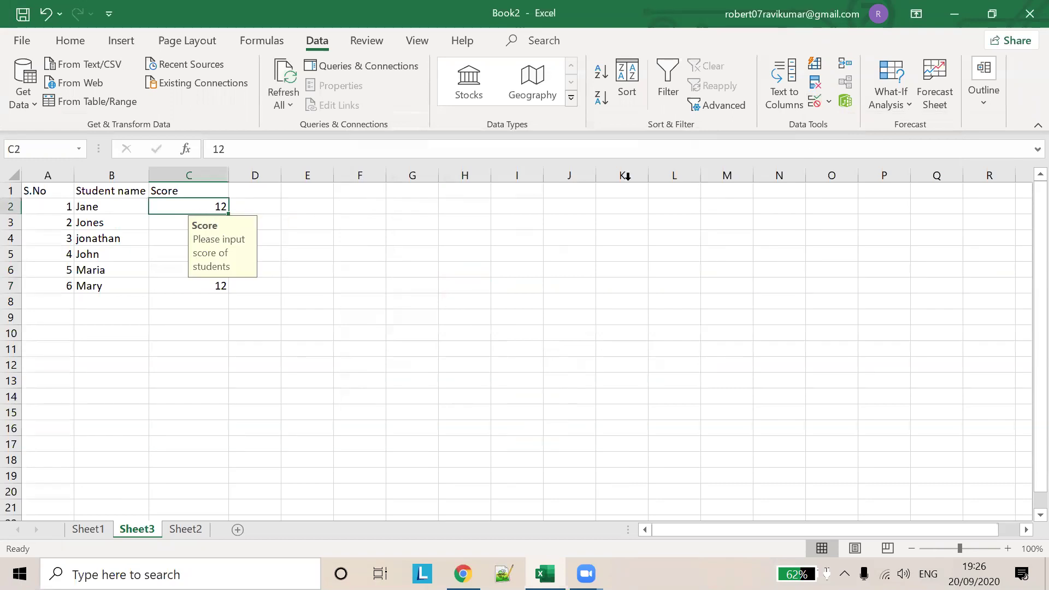
pyautogui.click(830, 104)
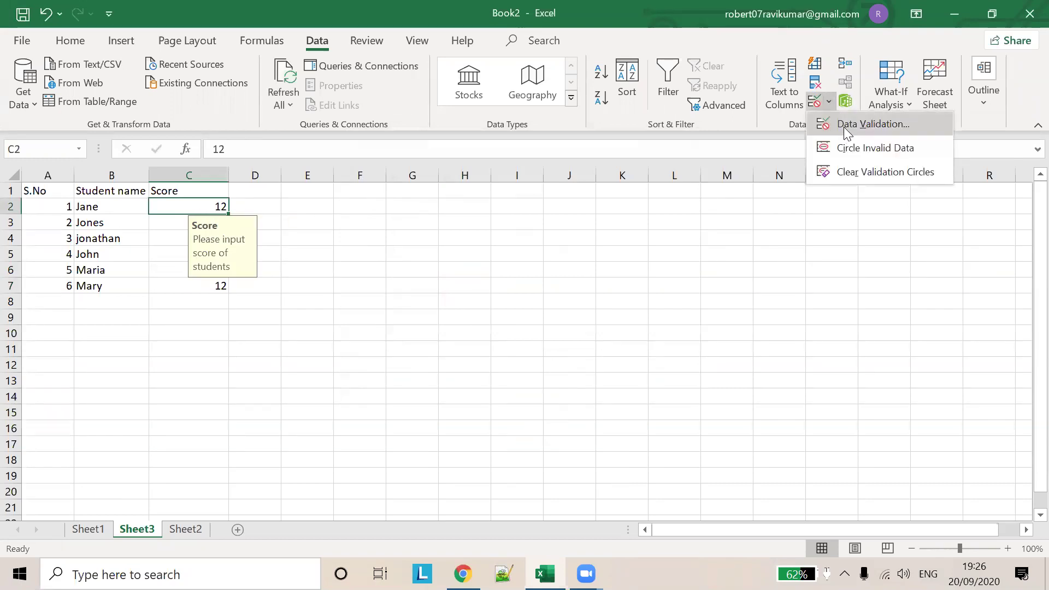
pyautogui.click(844, 127)
pyautogui.moveTo(625, 250); pyautogui.dragTo(412, 245)
pyautogui.press('BackSpace')
pyautogui.press('Tab')
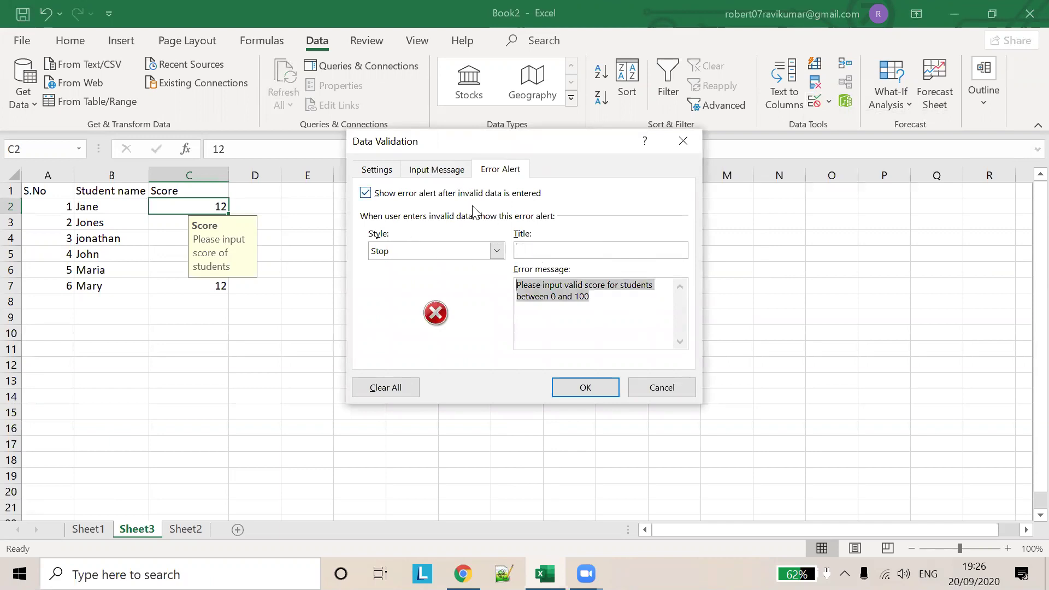
pyautogui.click(375, 195)
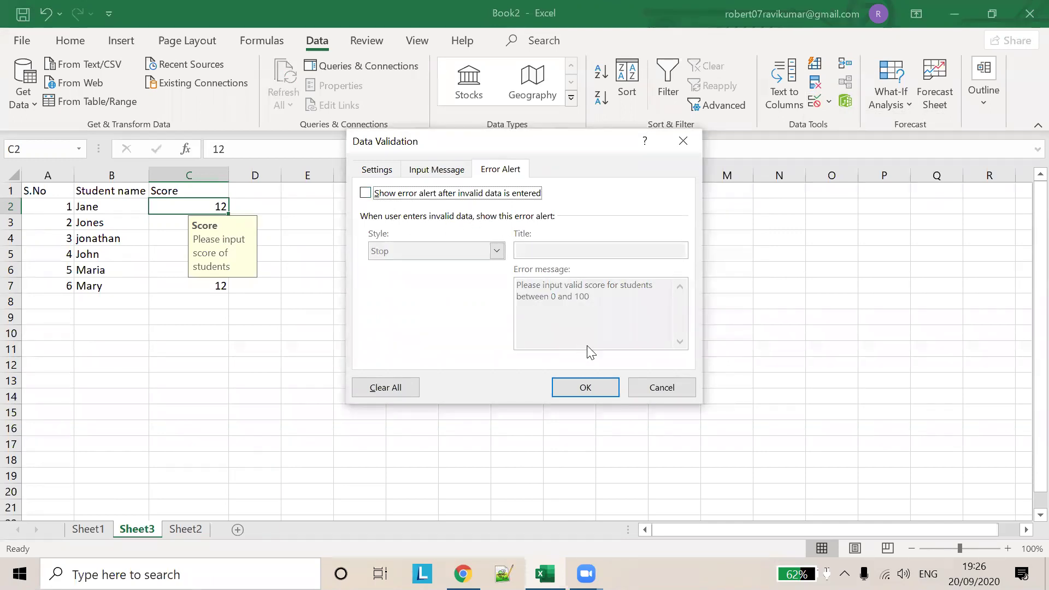
pyautogui.click(584, 386)
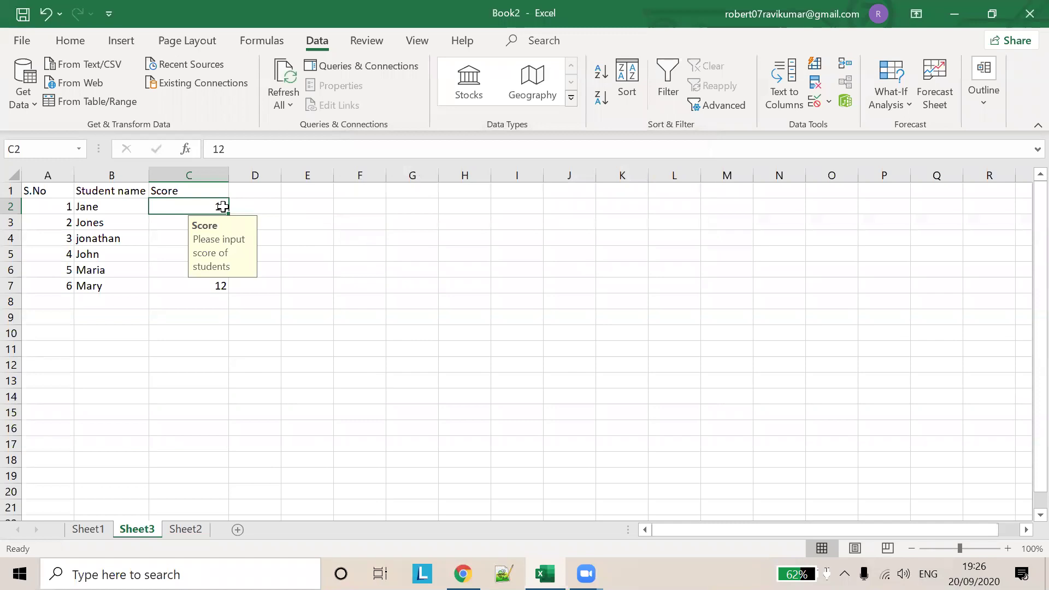
# - Enter 123 in C2 and run Circle Invalid Data to flag it
pyautogui.write('123')
pyautogui.click(361, 234)
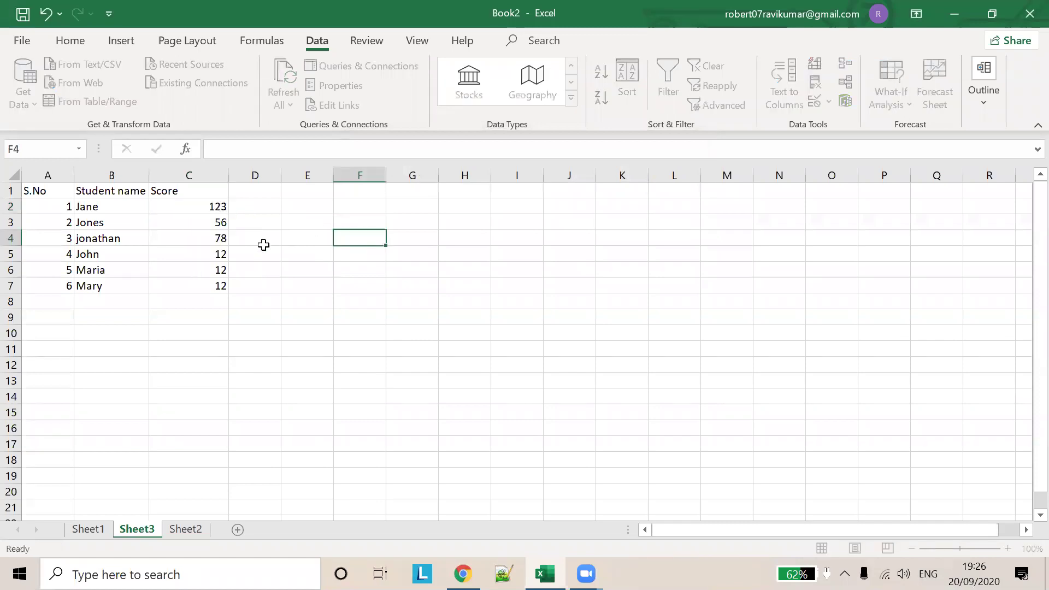
pyautogui.click(221, 223)
pyautogui.click(203, 206)
pyautogui.click(829, 100)
pyautogui.click(831, 149)
pyautogui.click(674, 235)
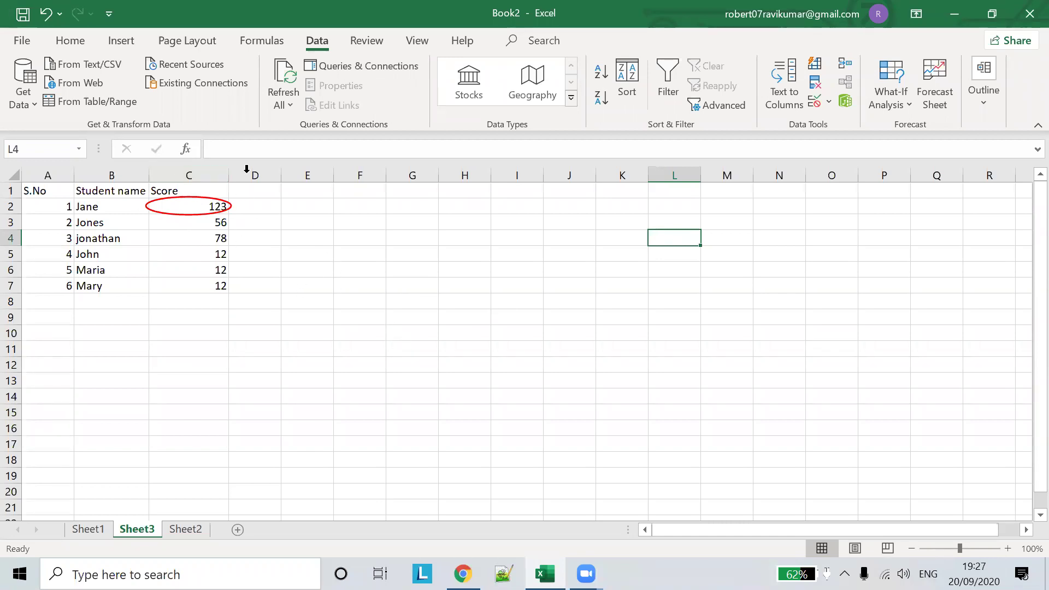
# - Retype C2 as 12, then -9, then 123 to test the disabled alert
pyautogui.click(215, 206)
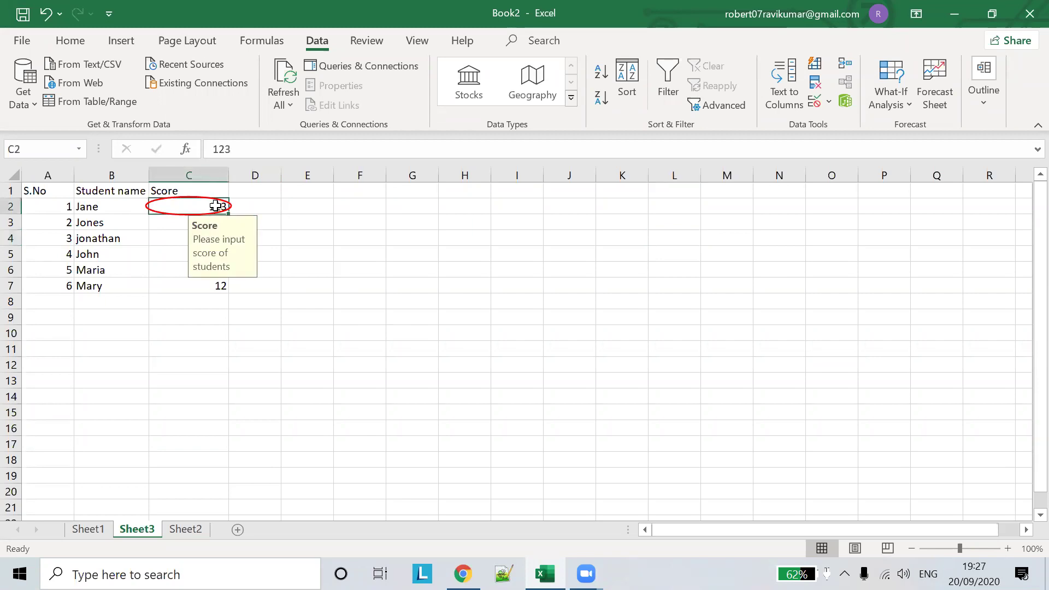
pyautogui.write('12')
pyautogui.click(321, 222)
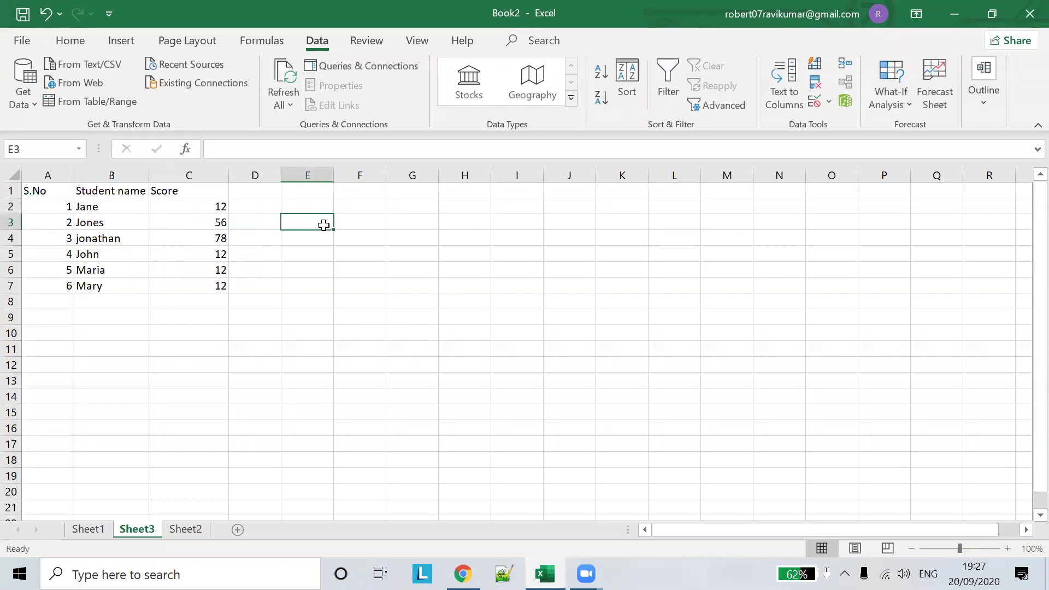
pyautogui.click(200, 208)
pyautogui.write('-9')
pyautogui.press('Tab')
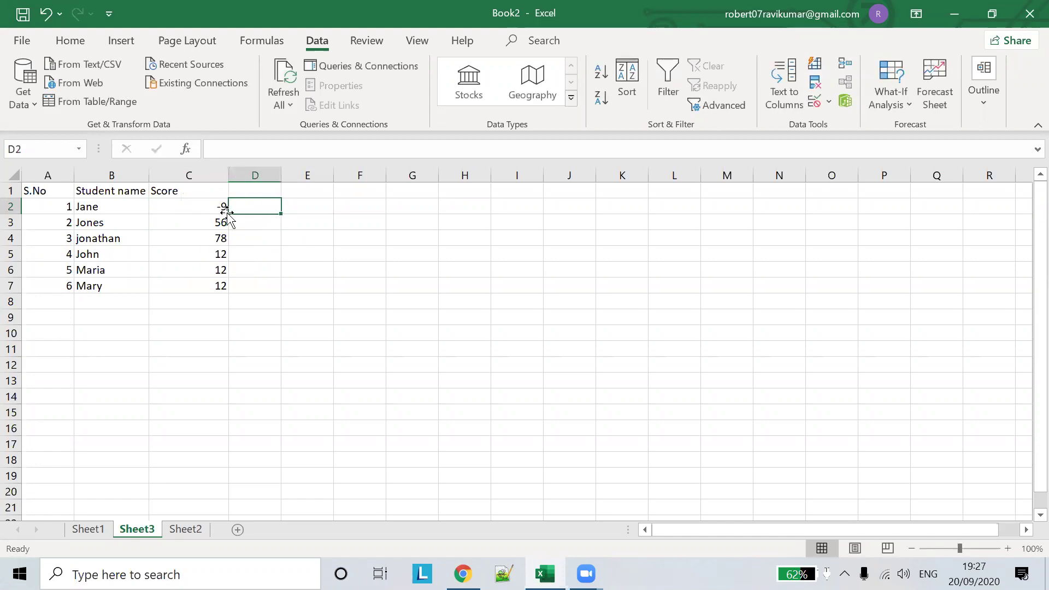
pyautogui.click(215, 210)
pyautogui.write('123')
pyautogui.click(253, 206)
pyautogui.click(204, 206)
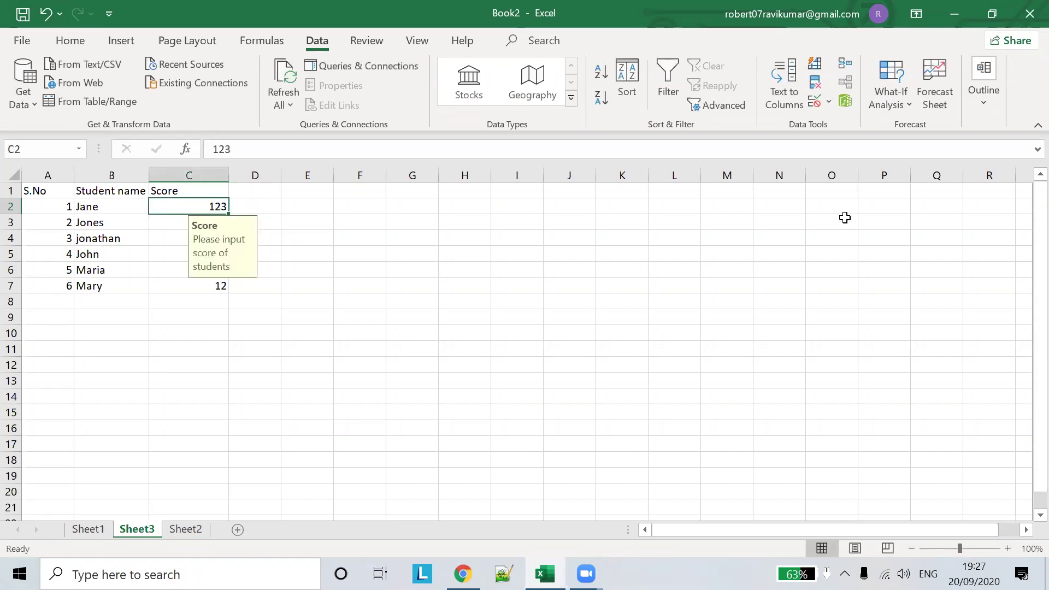
pyautogui.click(828, 105)
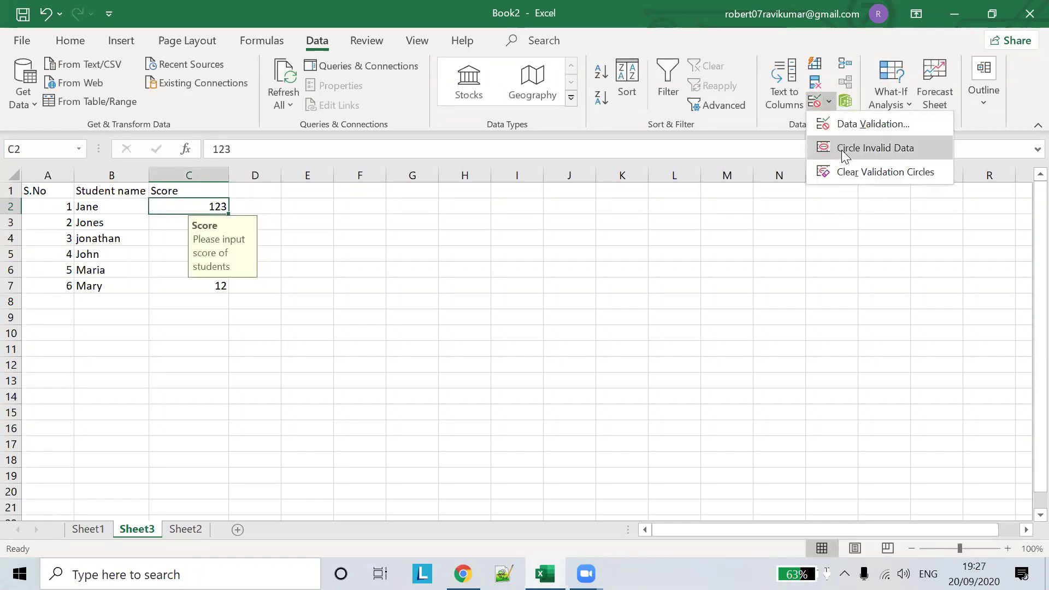
# - Run Circle Invalid Data to circle the out-of-range 123 in C2
pyautogui.click(840, 148)
pyautogui.click(377, 238)
pyautogui.click(193, 224)
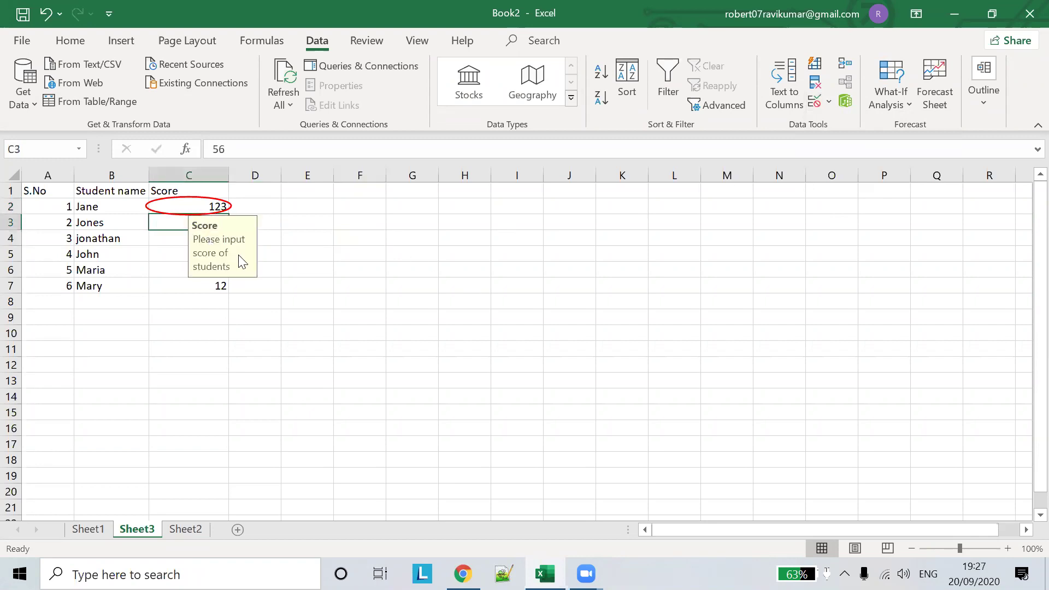
pyautogui.moveTo(312, 284); pyautogui.dragTo(358, 270)
pyautogui.click(251, 207)
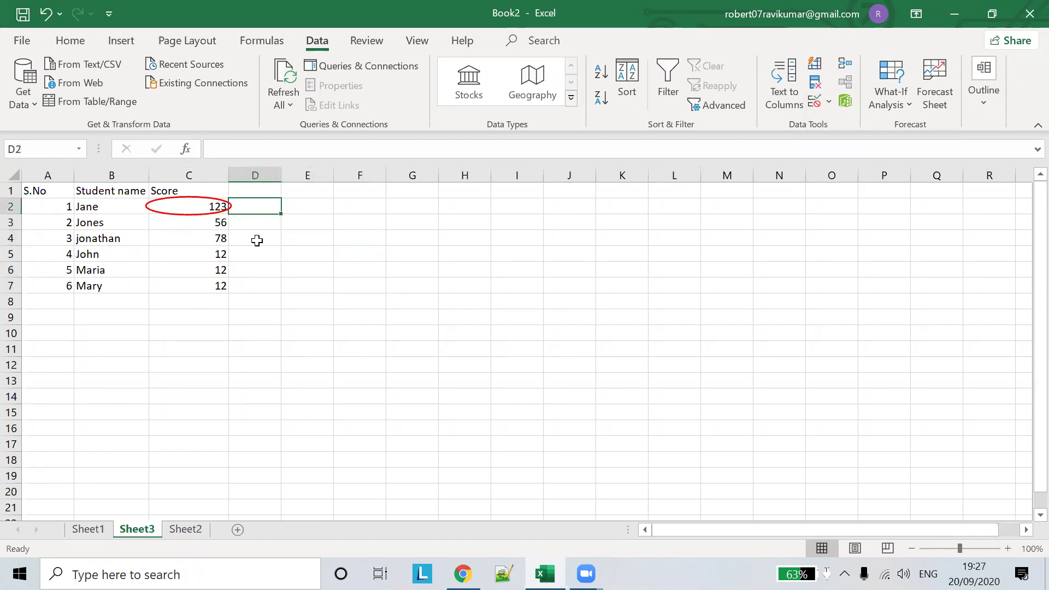
pyautogui.click(258, 239)
pyautogui.click(159, 222)
# - Correct C2 back to 12, removing its red circle, then review the scores C2:C7
pyautogui.click(211, 204)
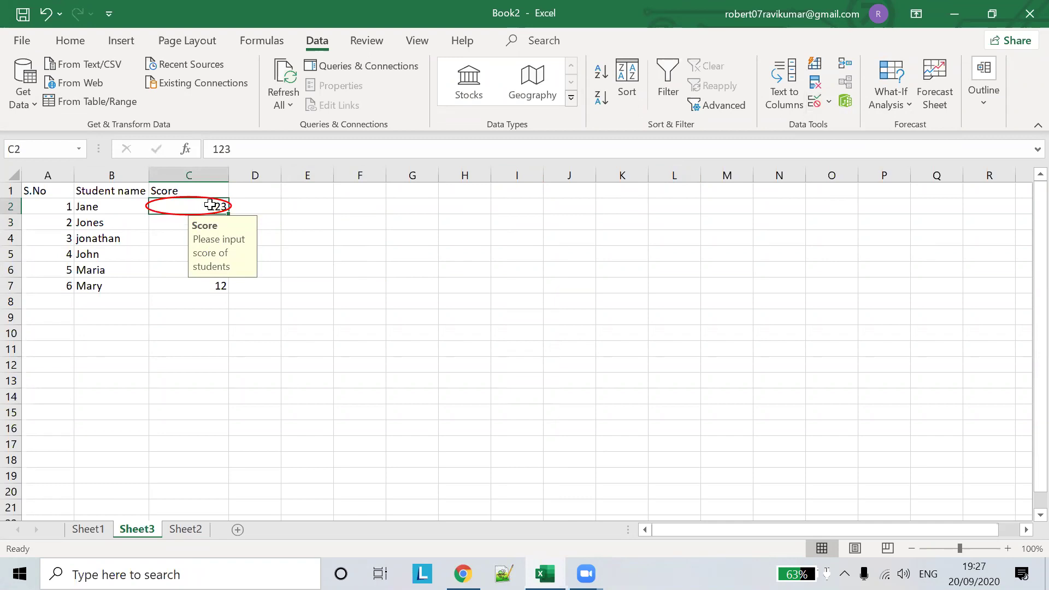
pyautogui.write('12')
pyautogui.click(293, 221)
pyautogui.click(198, 209)
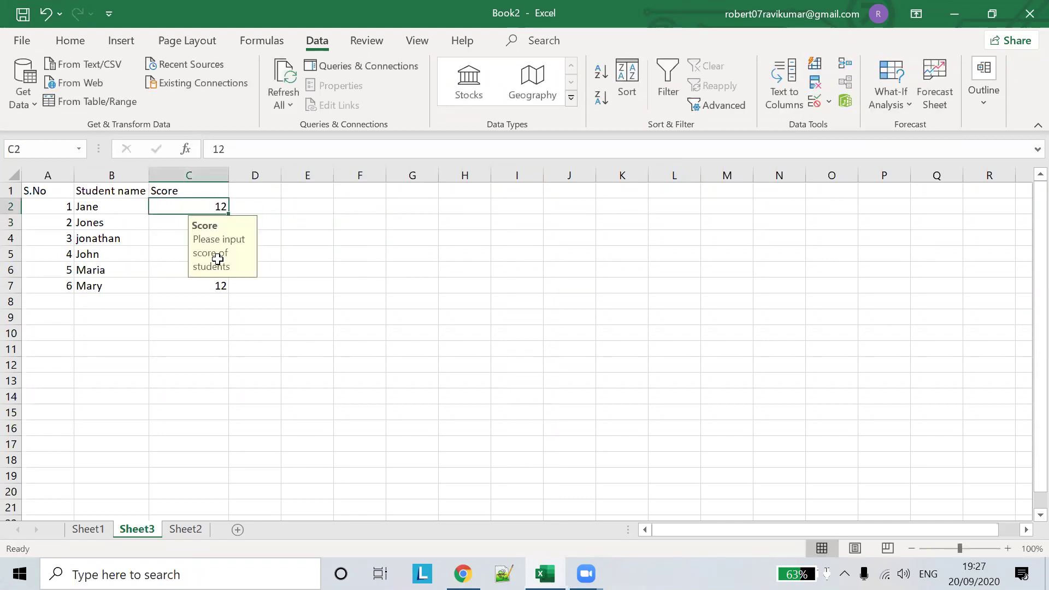
pyautogui.moveTo(217, 258); pyautogui.dragTo(222, 287)
pyautogui.click(830, 104)
pyautogui.click(413, 271)
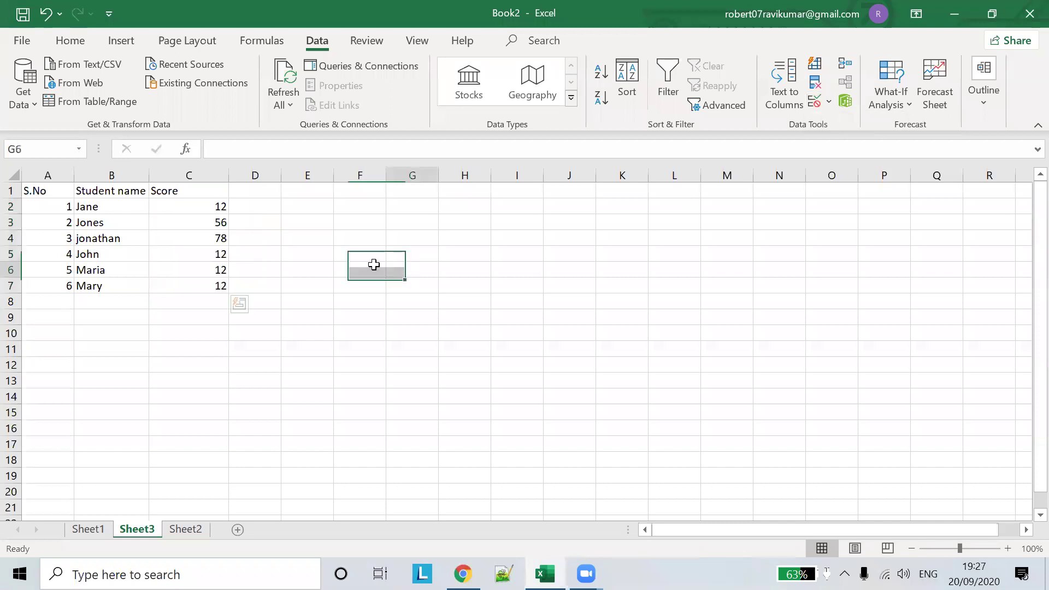
pyautogui.click(198, 259)
# - Enter 123 in C5 and cancel the rejected entry at the error alert
pyautogui.write('123')
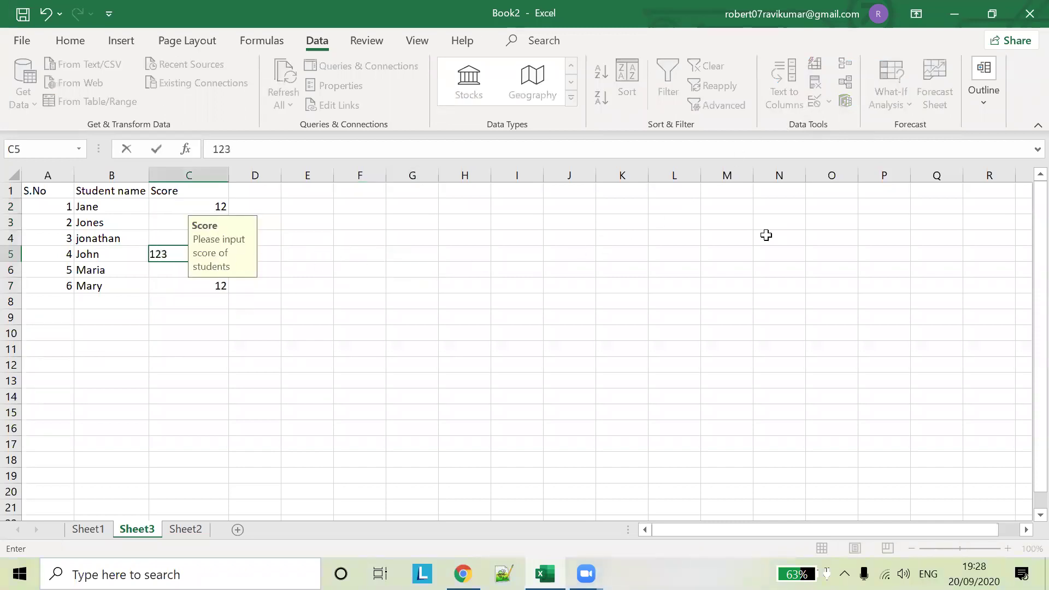
pyautogui.press('Return')
pyautogui.click(527, 337)
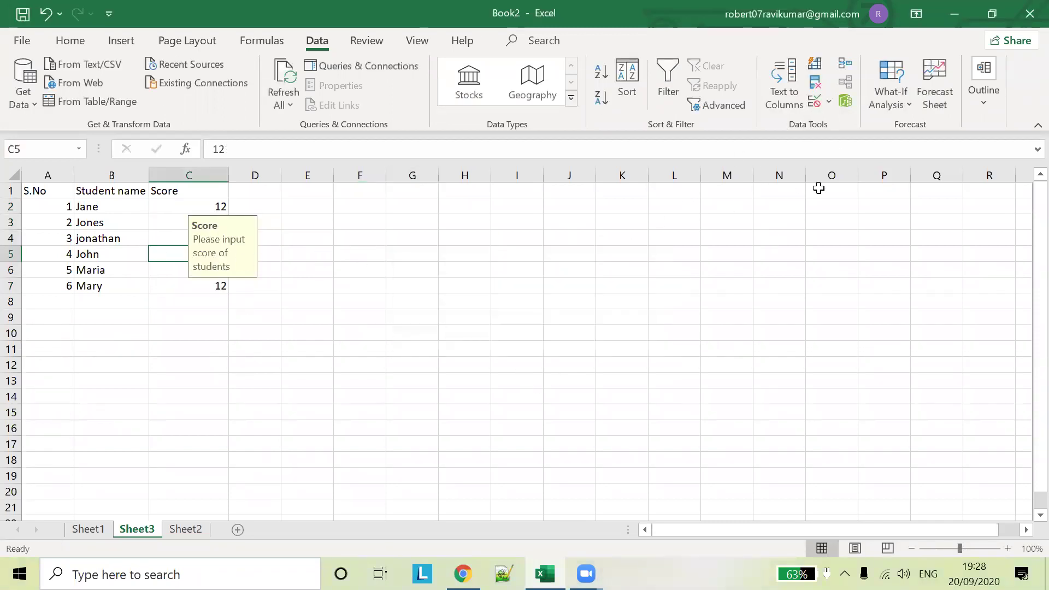
# - Clear the validation circles and enter 123 in score cell C2
pyautogui.click(830, 102)
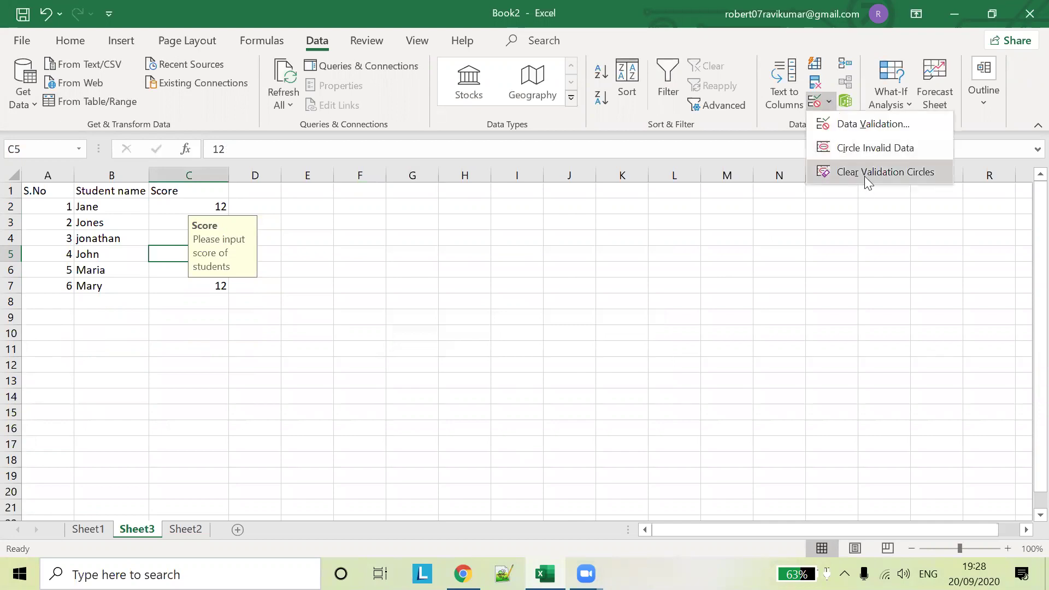
pyautogui.click(865, 176)
pyautogui.click(340, 289)
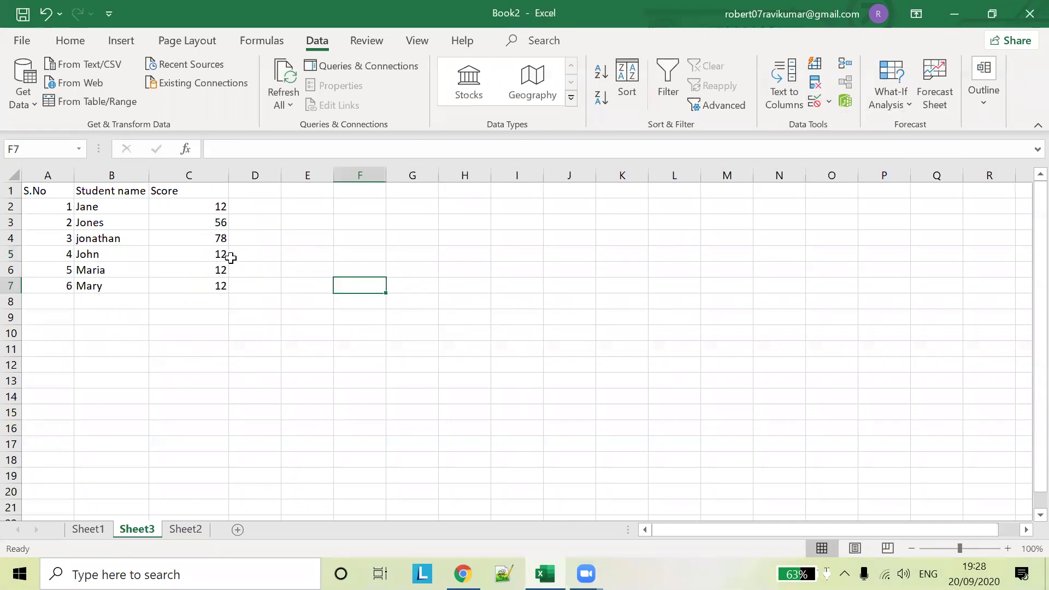
pyautogui.click(209, 208)
pyautogui.write('123')
pyautogui.click(793, 256)
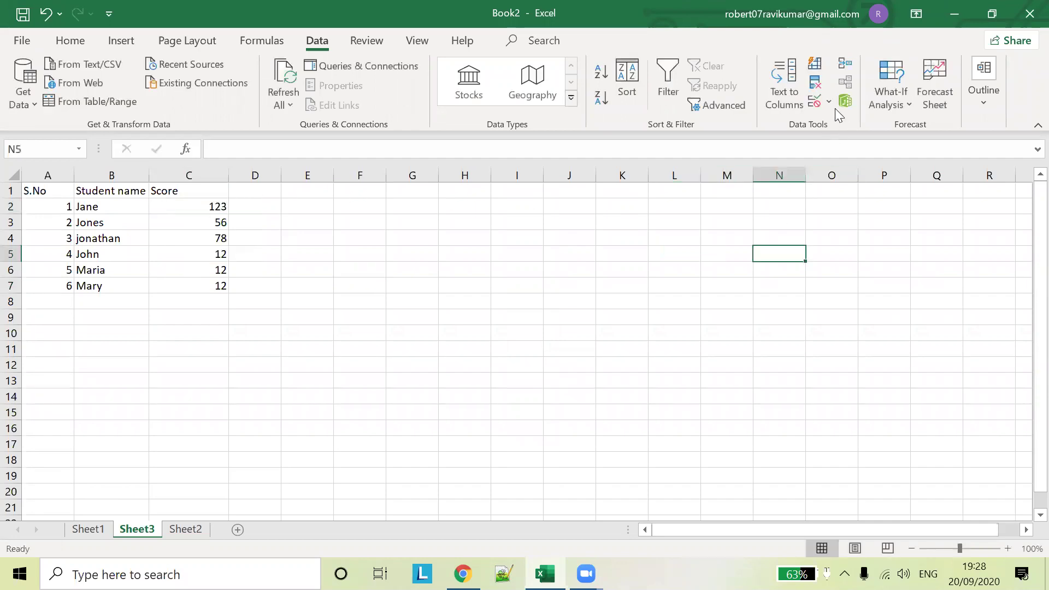
# - Review the rule's error alert settings, then circle the invalid scores
pyautogui.click(829, 104)
pyautogui.click(832, 126)
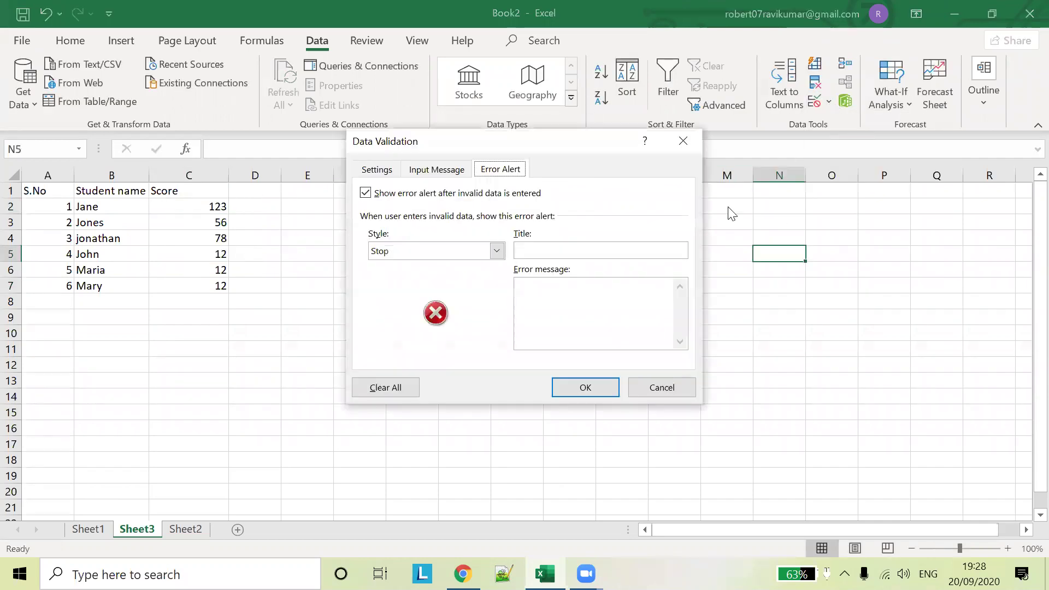
pyautogui.click(658, 388)
pyautogui.click(828, 102)
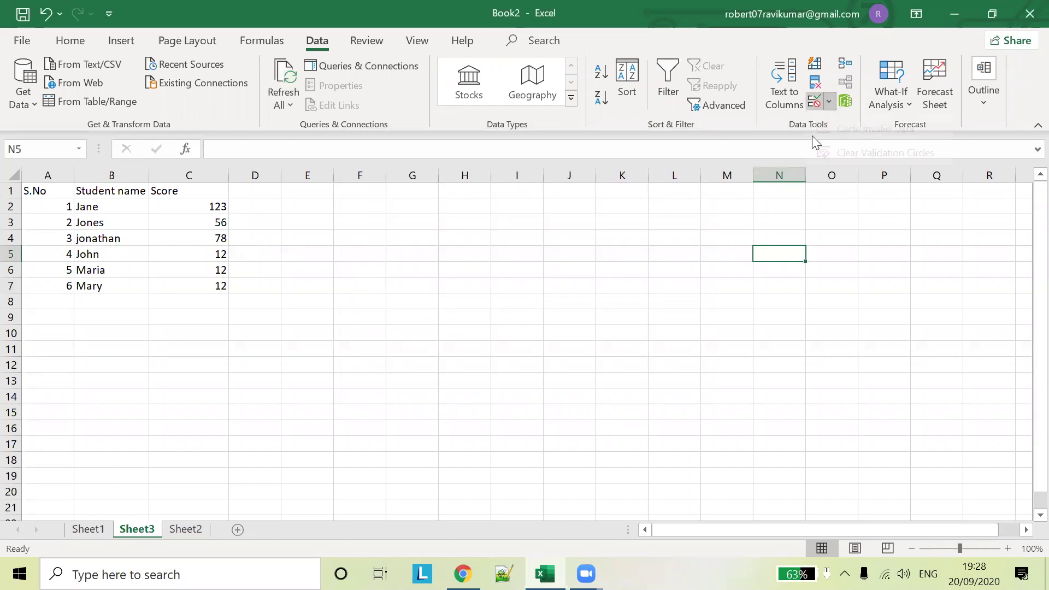
pyautogui.click(814, 148)
pyautogui.click(568, 287)
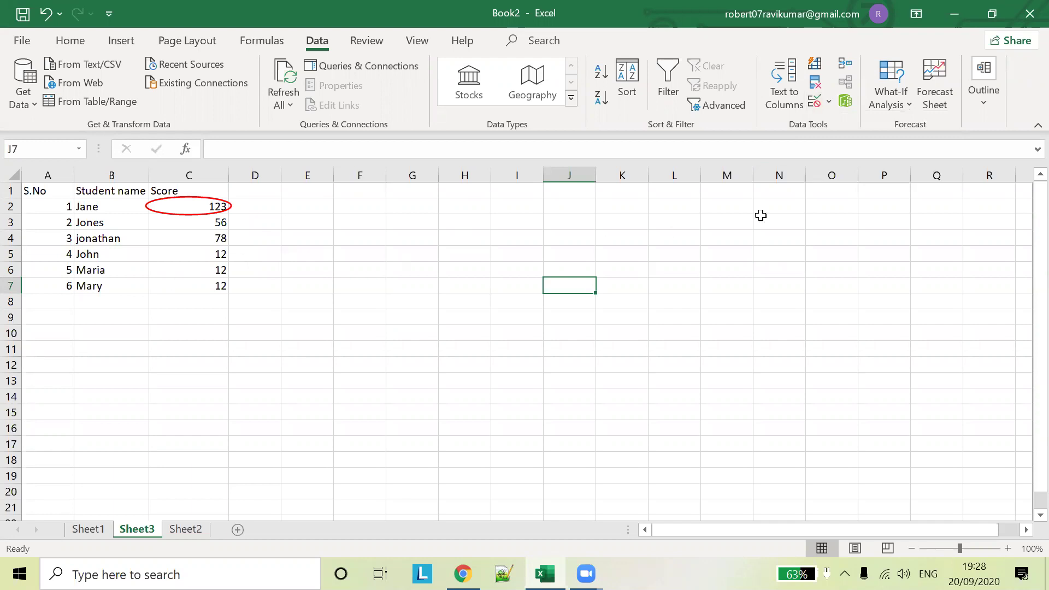
pyautogui.click(829, 101)
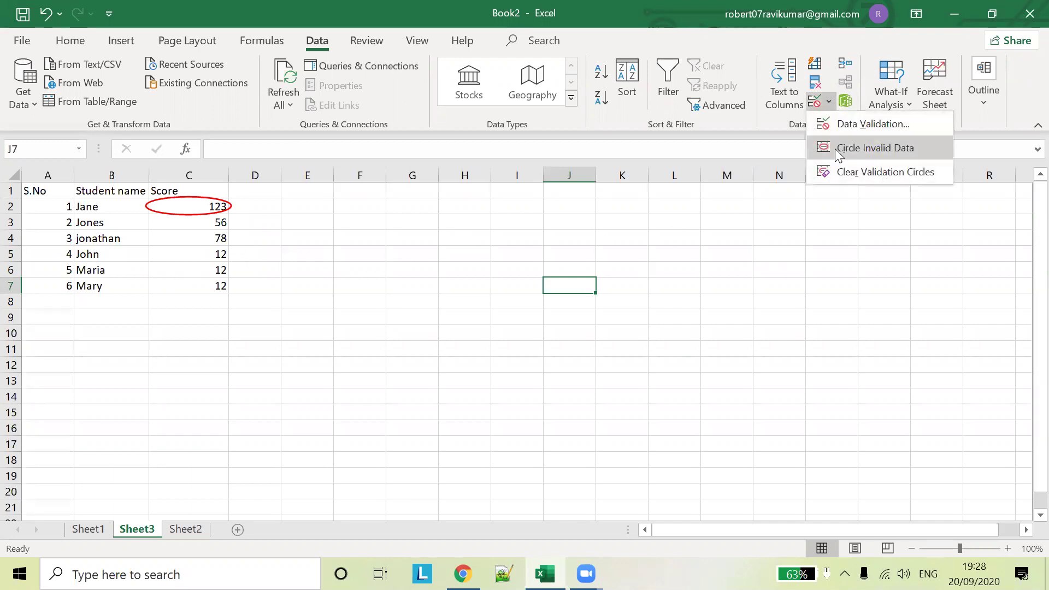
pyautogui.click(835, 149)
pyautogui.click(515, 380)
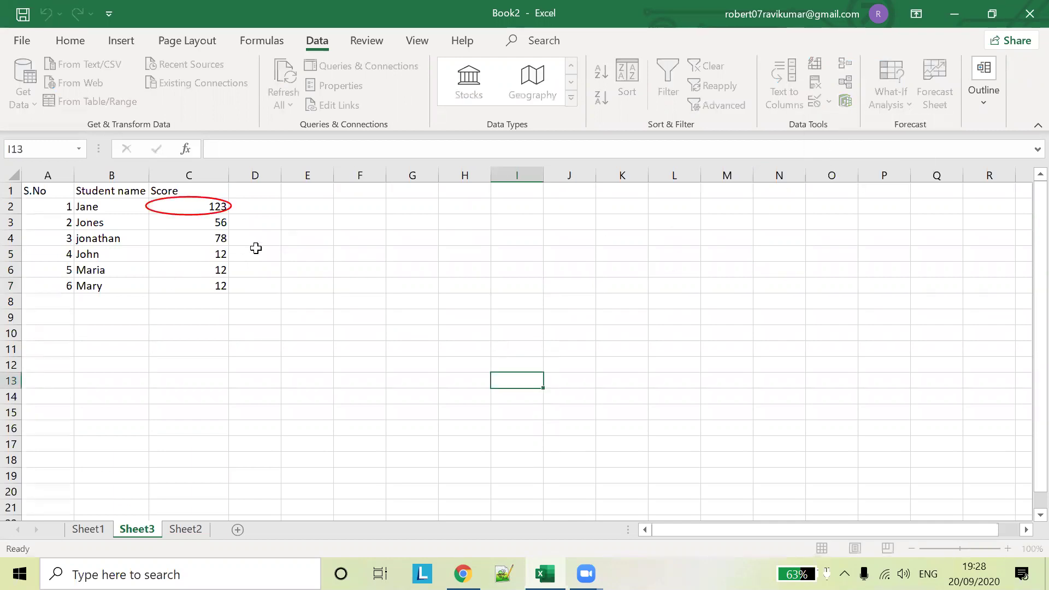
# - Correct C2 to 12 and re-check C2:C6 for invalid data
pyautogui.click(199, 207)
pyautogui.write('12')
pyautogui.click(377, 233)
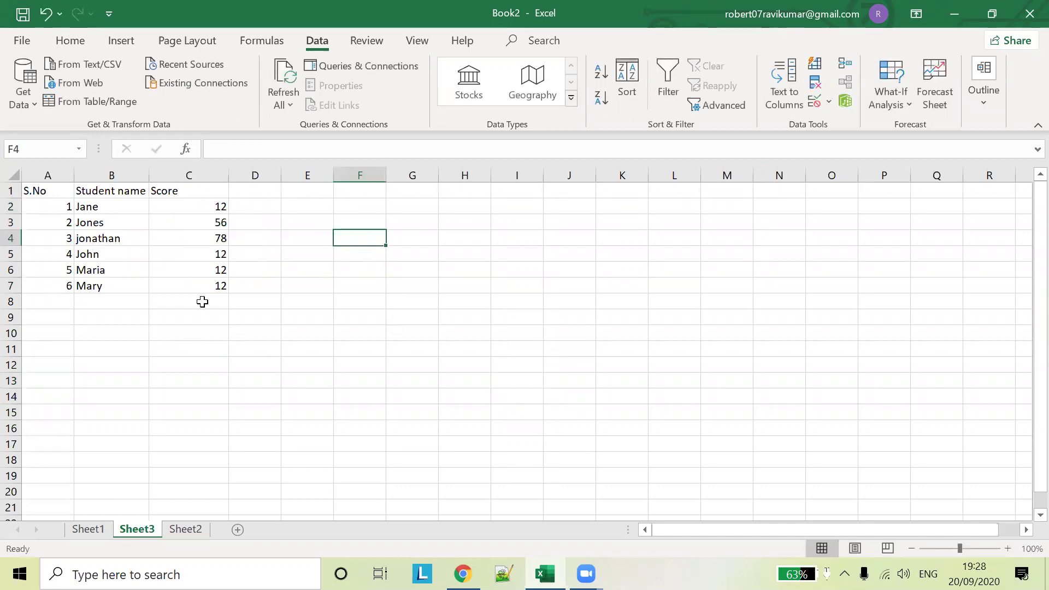
pyautogui.moveTo(192, 209); pyautogui.dragTo(207, 268)
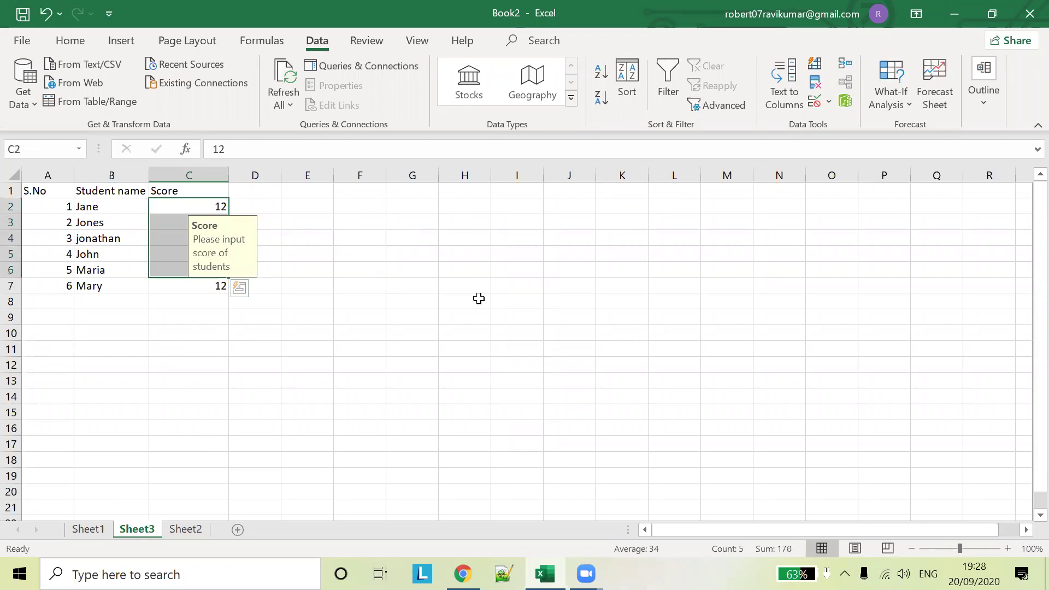
pyautogui.click(829, 102)
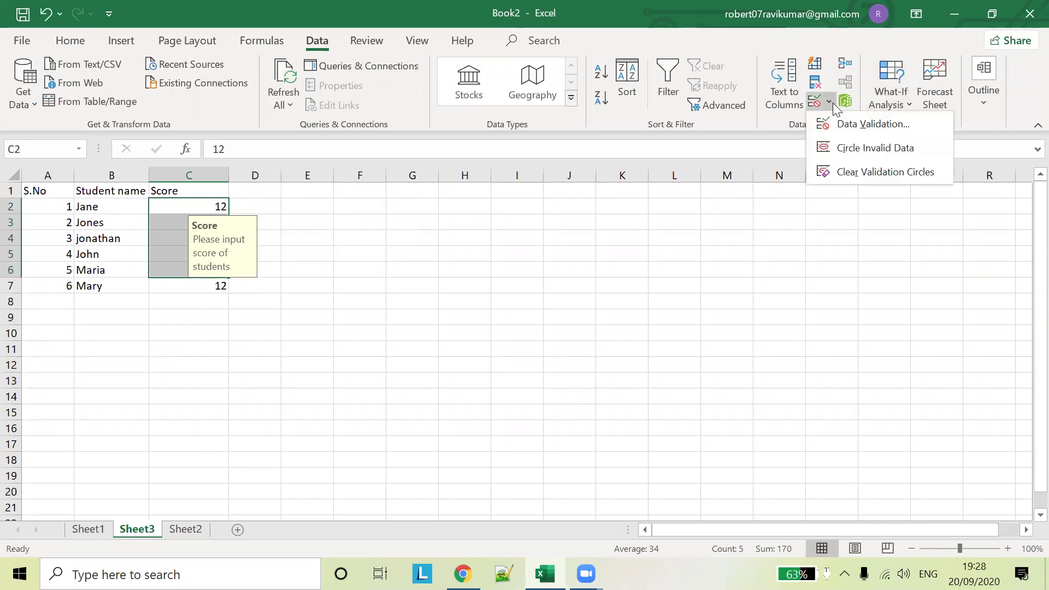
pyautogui.click(846, 151)
pyautogui.click(313, 252)
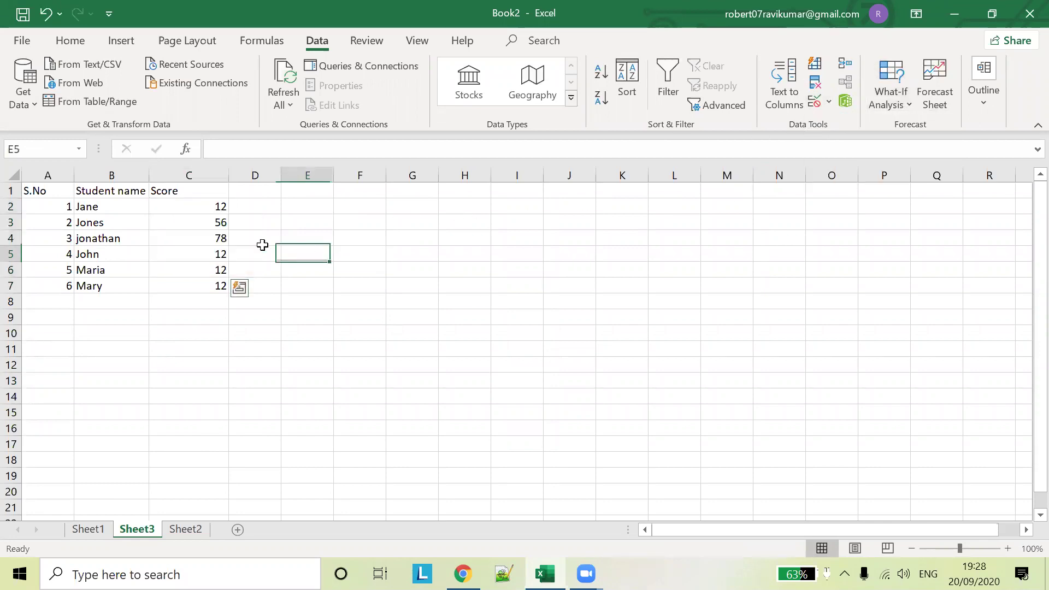
# - Try 123 in C5 again and cancel the rejection at the error alert
pyautogui.click(216, 252)
pyautogui.write('123')
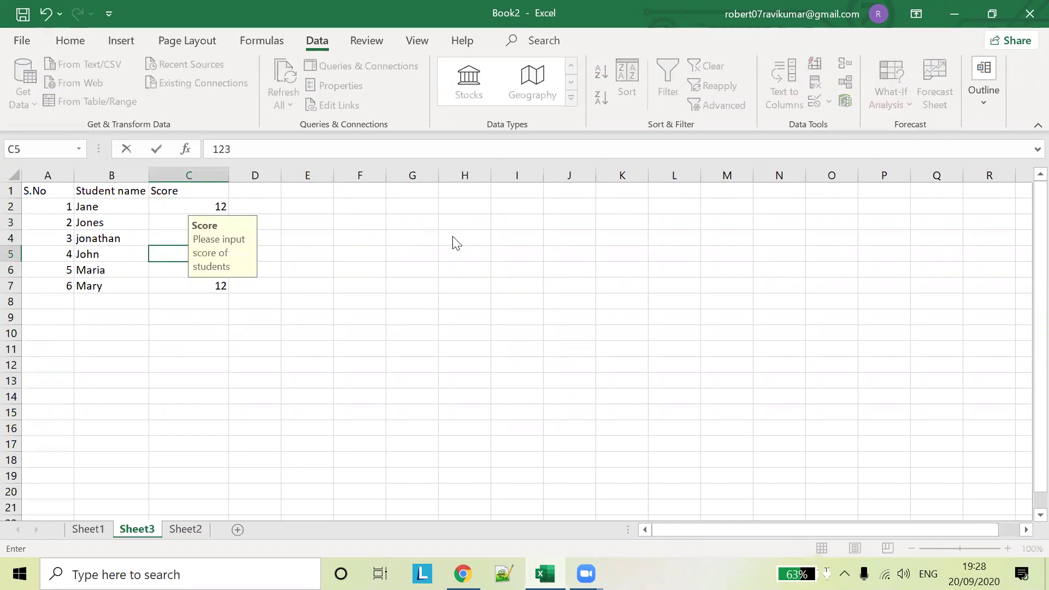
pyautogui.press('Return')
pyautogui.click(529, 333)
pyautogui.click(307, 286)
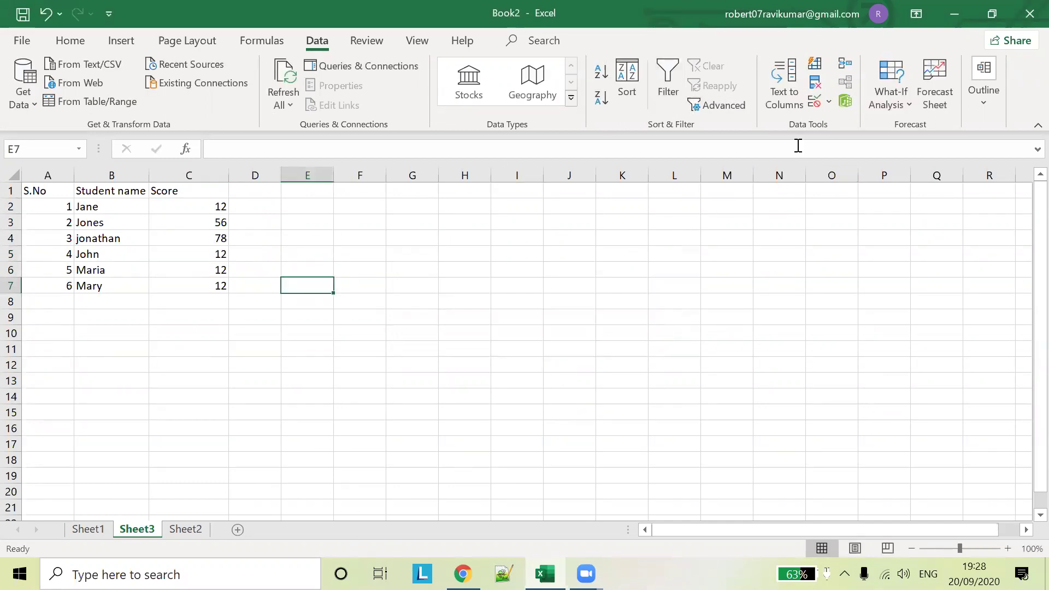
pyautogui.click(829, 100)
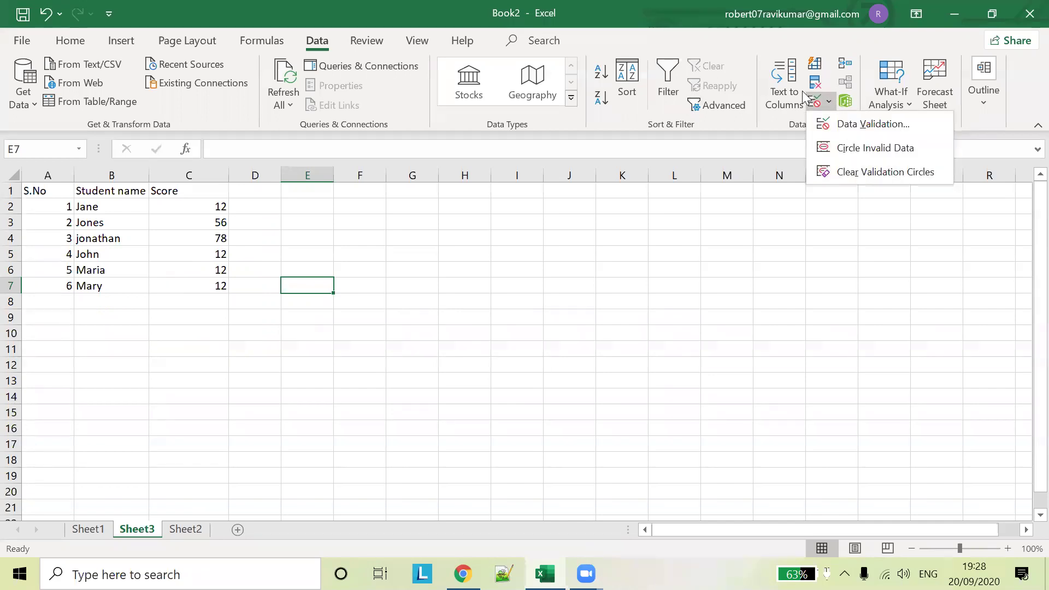
pyautogui.hotkey('alt', 'Tab')
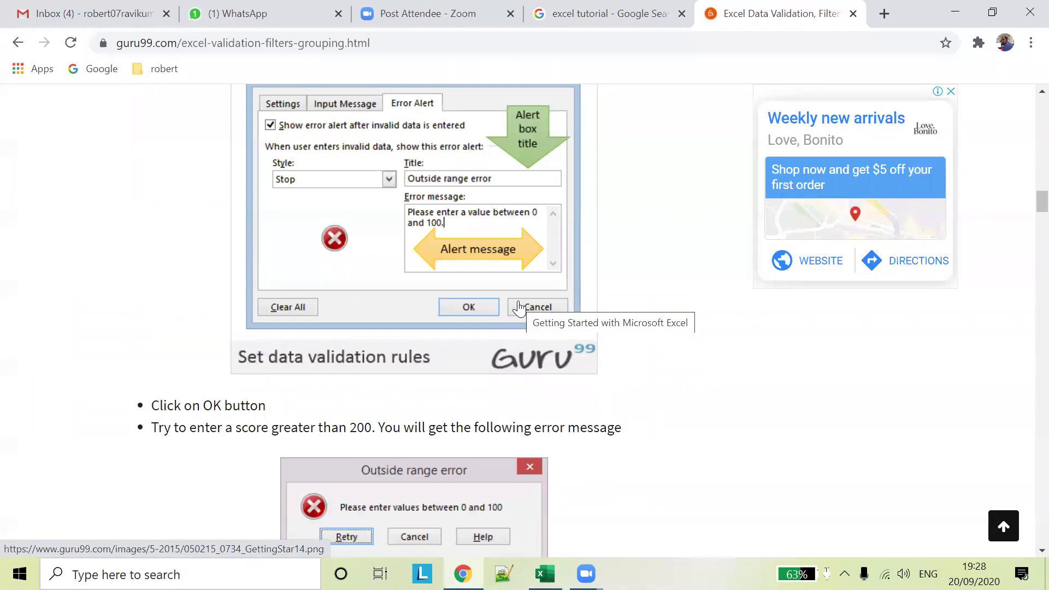
# - Scroll through the tutorial's Error Alert and Data filters sections, then return to Excel
pyautogui.scroll(8, 462, 325)
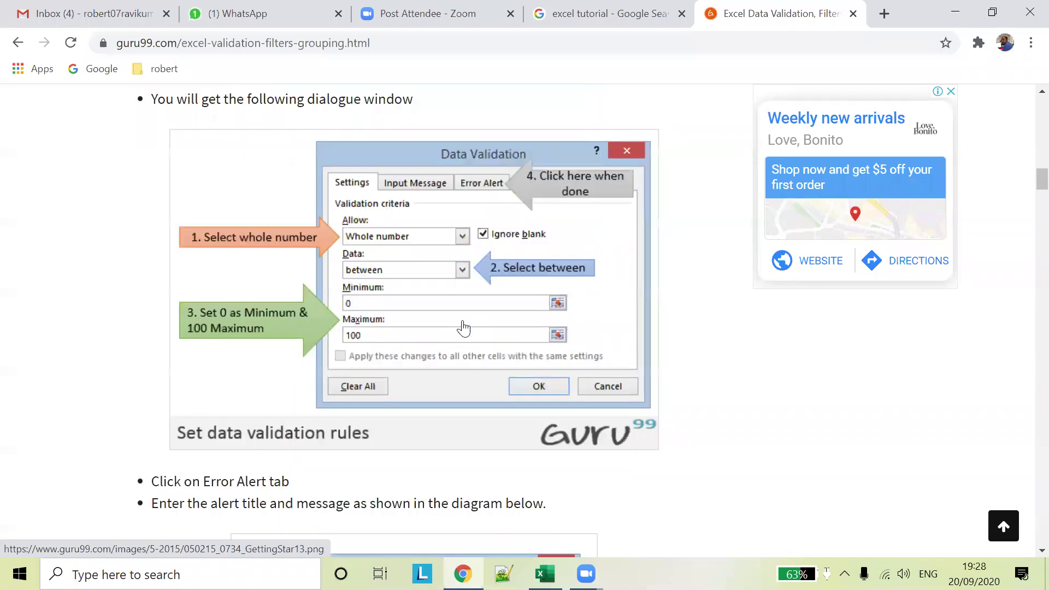
pyautogui.scroll(4, 464, 326)
pyautogui.scroll(-6, 464, 327)
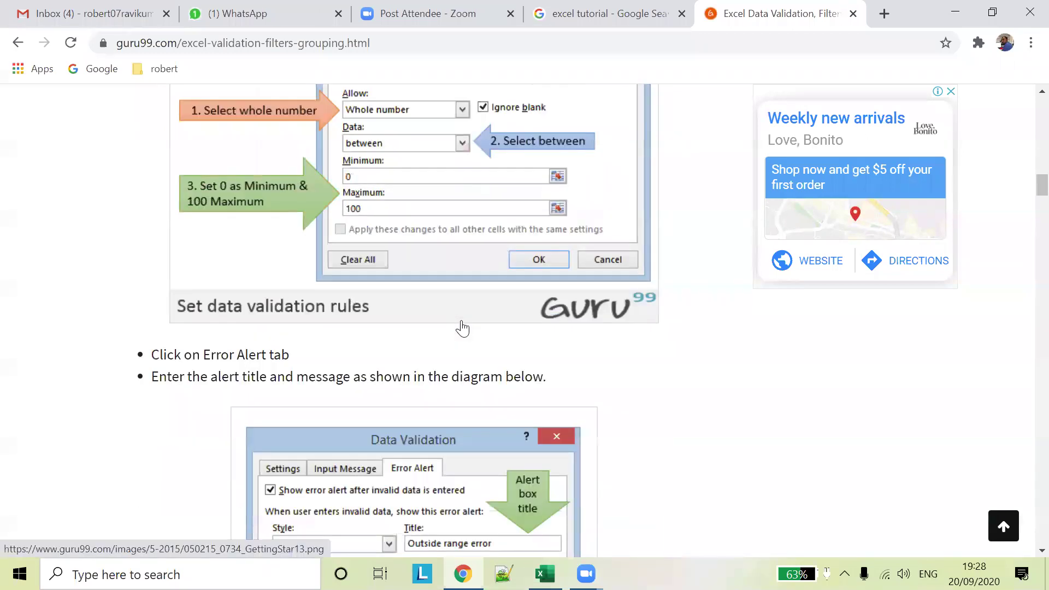
pyautogui.scroll(-9, 464, 326)
pyautogui.scroll(-4, 464, 326)
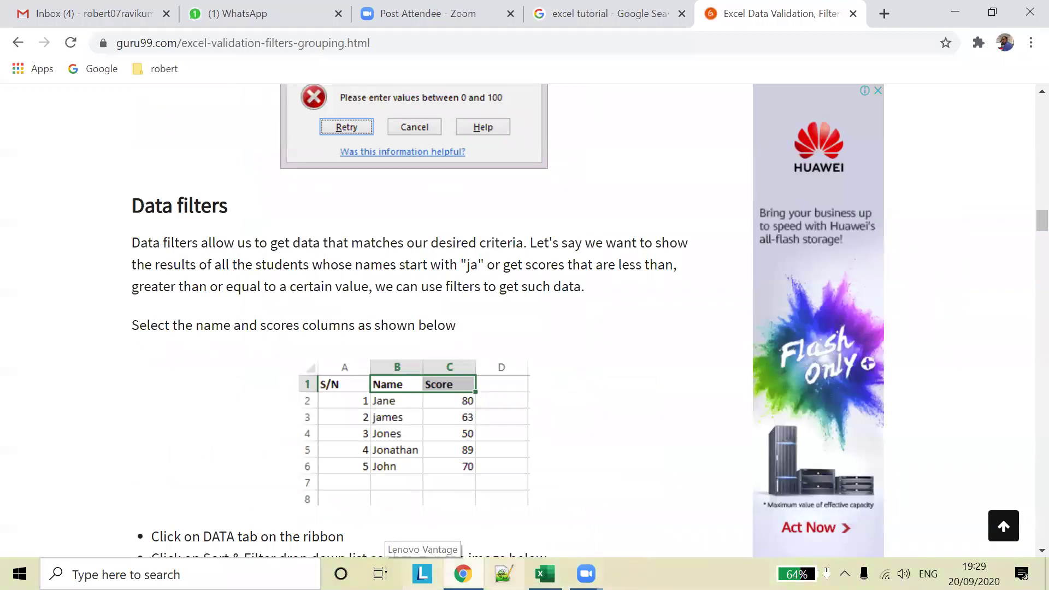
pyautogui.scroll(-5, 573, 449)
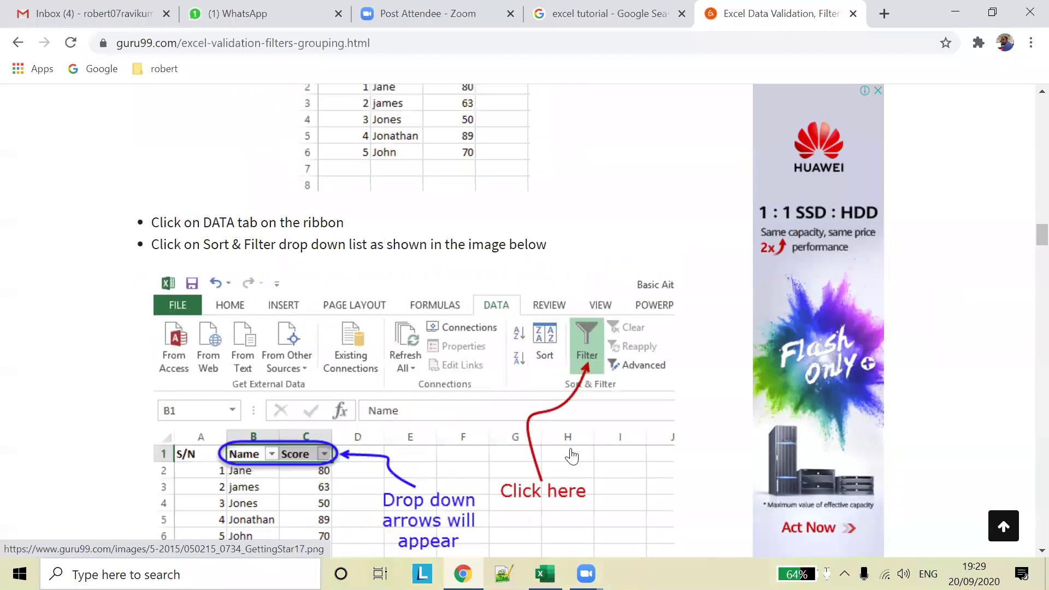
pyautogui.scroll(-1, 572, 456)
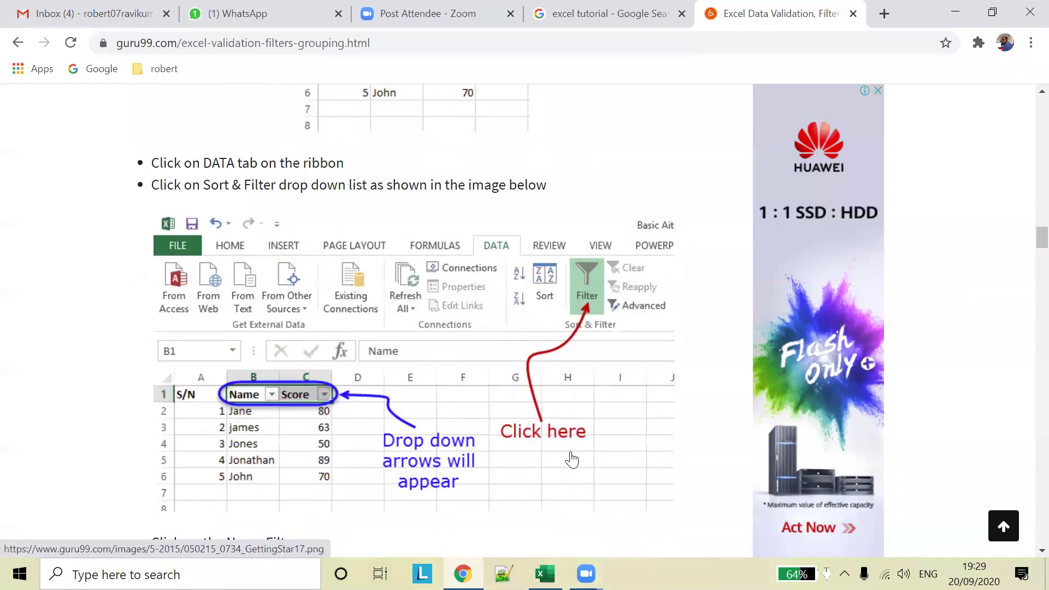
pyautogui.scroll(-3, 573, 458)
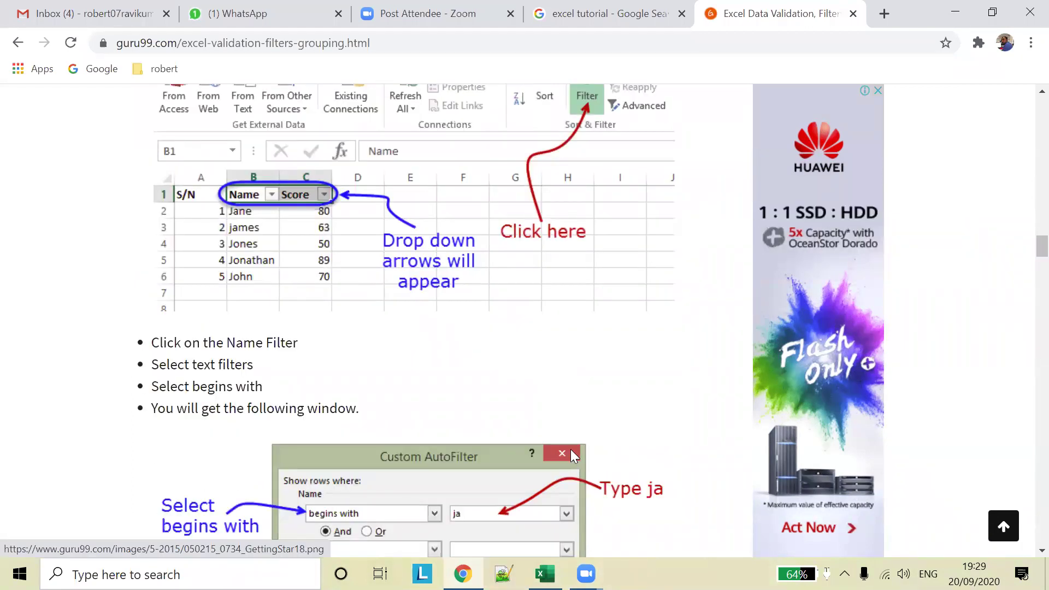
pyautogui.scroll(5, 572, 458)
pyautogui.scroll(5, 574, 457)
pyautogui.scroll(5, 575, 456)
pyautogui.scroll(4, 572, 454)
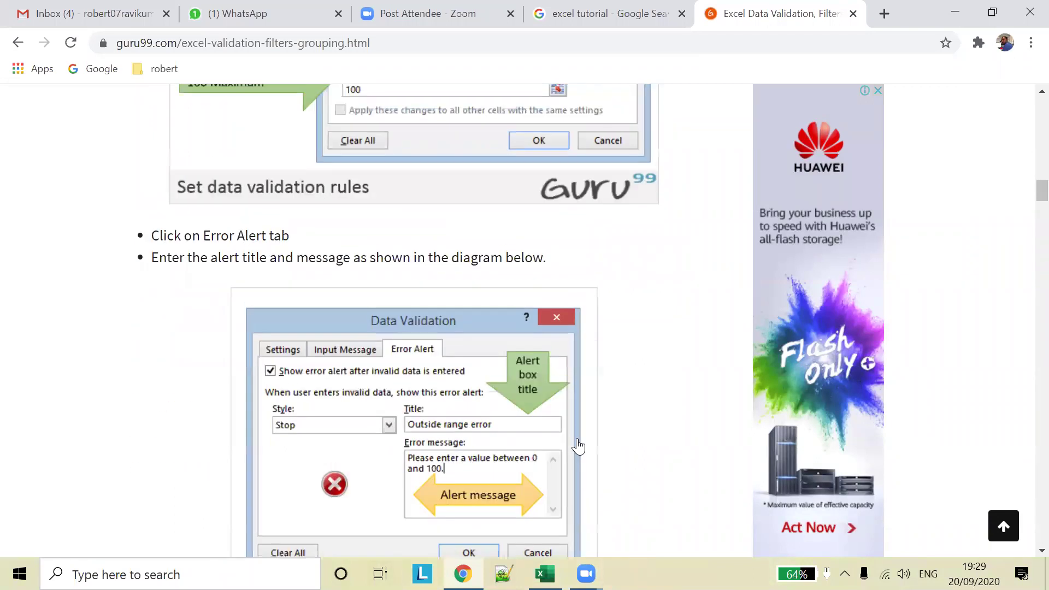
pyautogui.hotkey('alt', 'Tab')
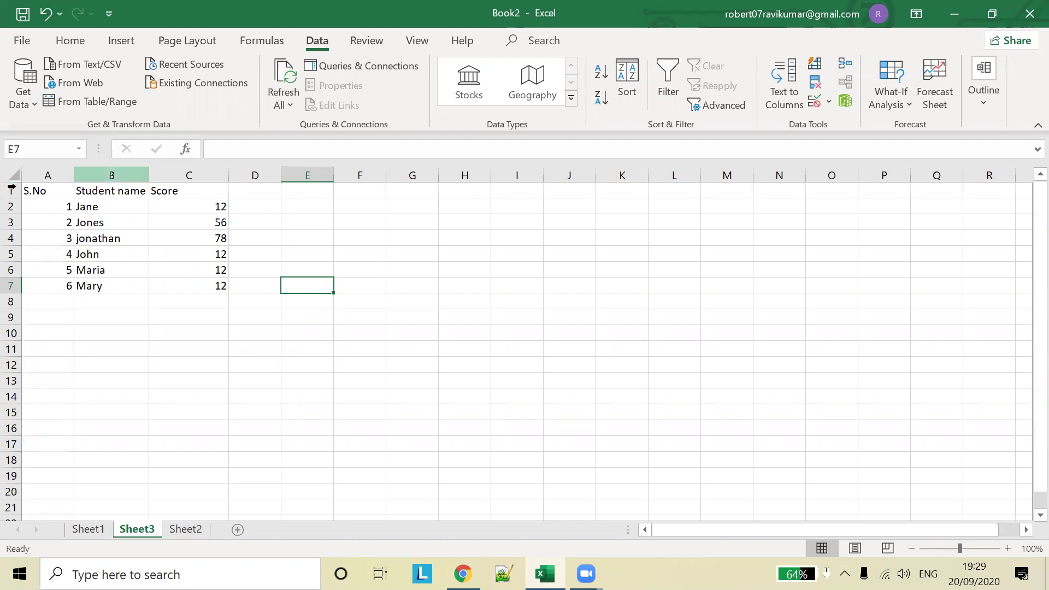
# - Turn on filter drop-downs for the S.No, Student name and Score header row
pyautogui.click(11, 191)
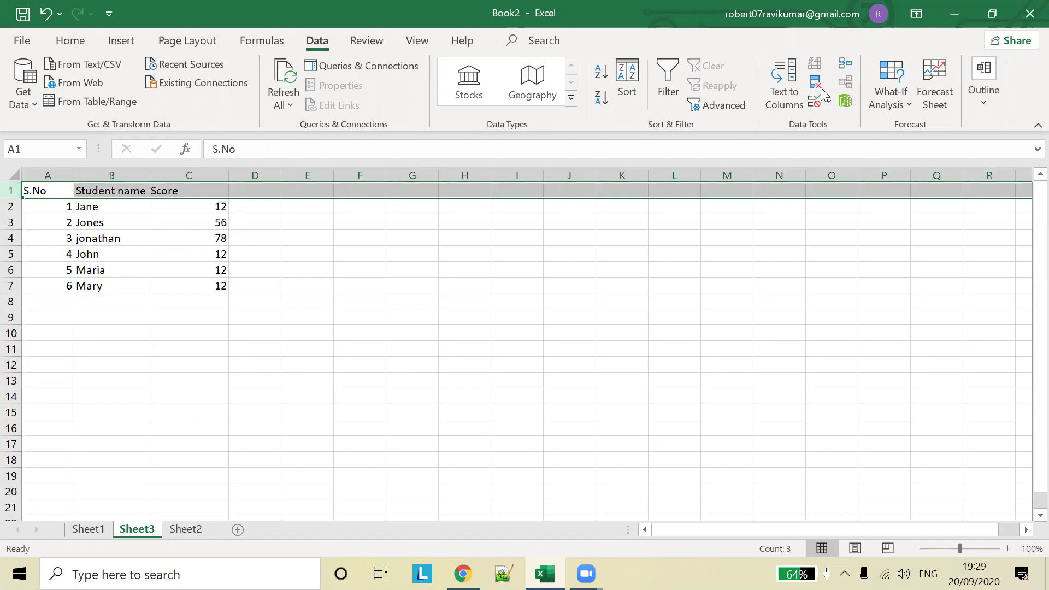
pyautogui.click(421, 45)
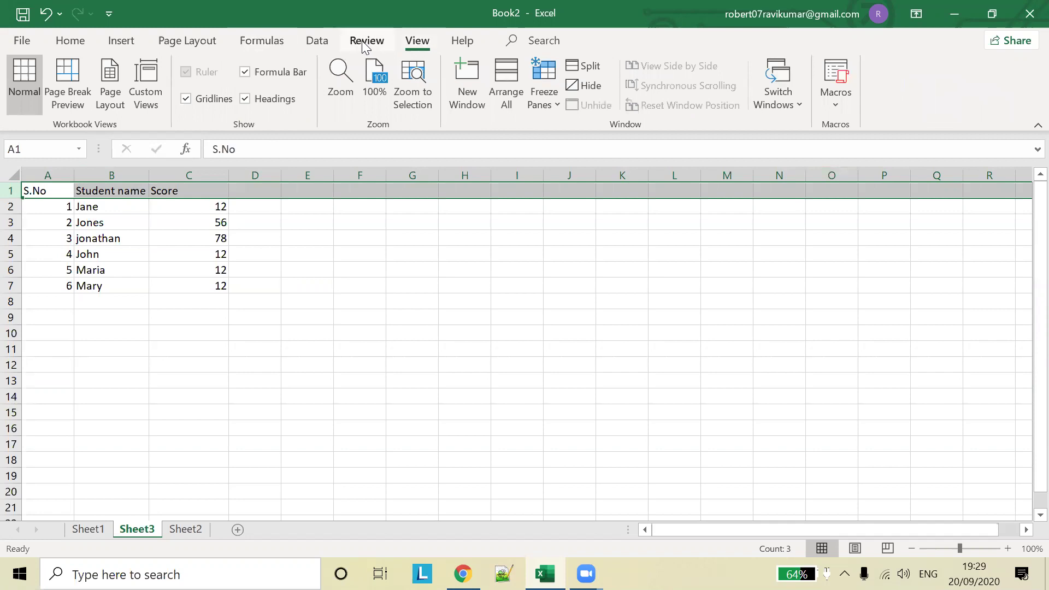
pyautogui.click(317, 40)
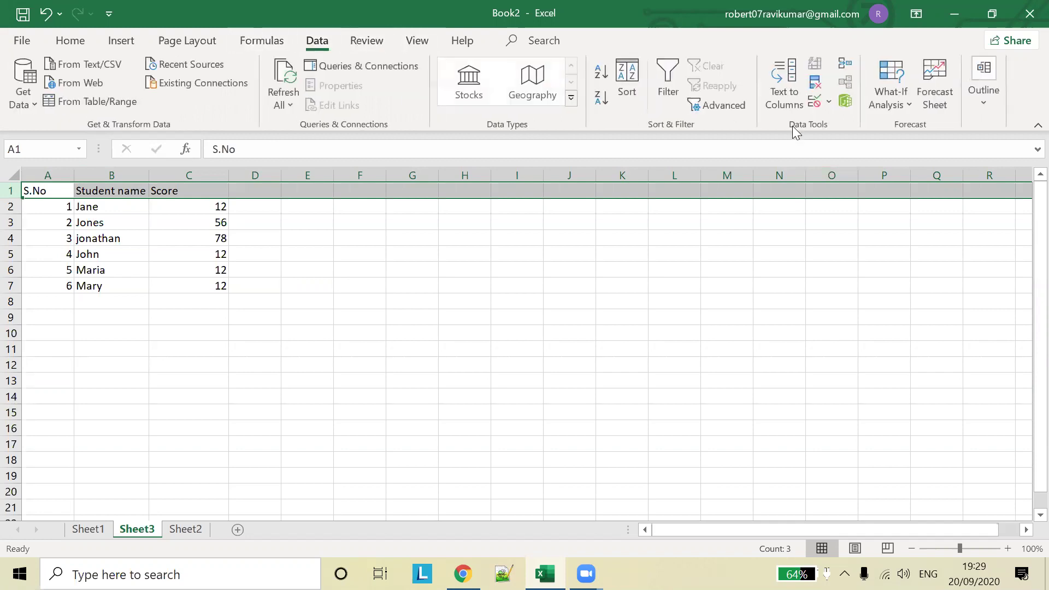
pyautogui.click(667, 76)
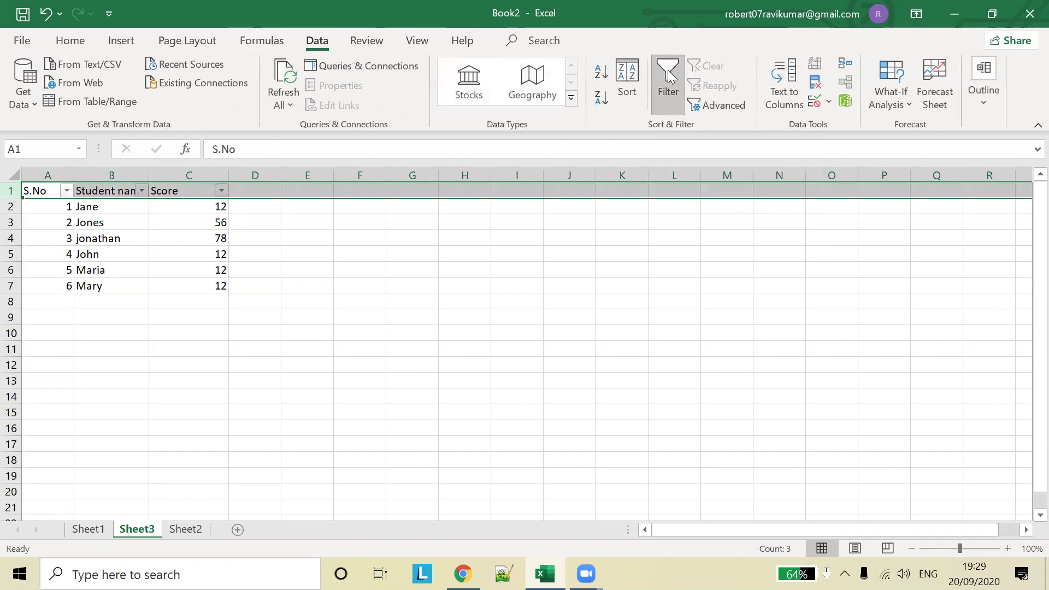
pyautogui.click(442, 242)
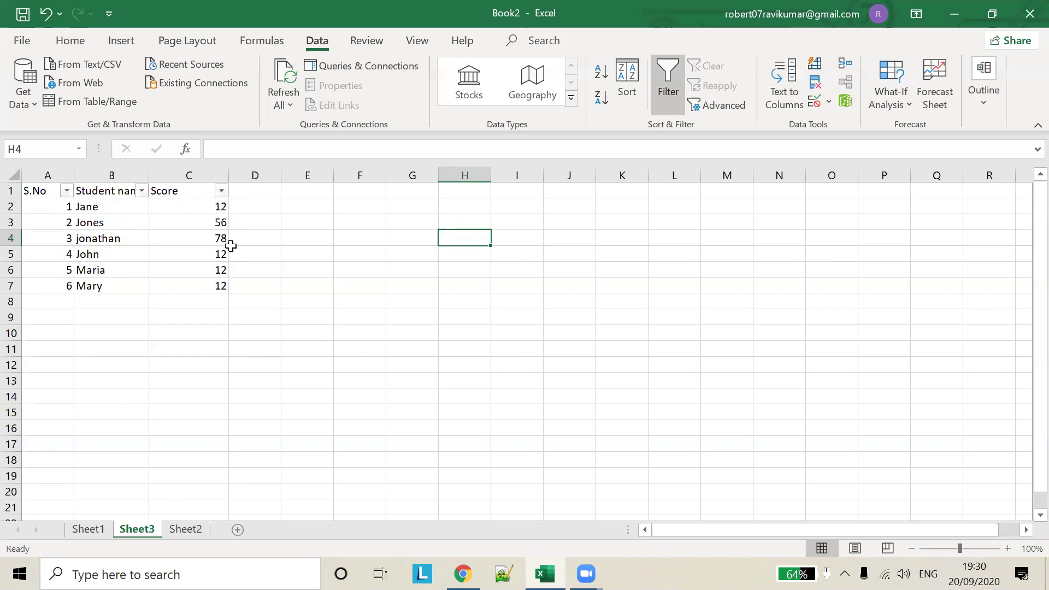
# - Filter the Score column to show only 12, leaving four of six students
pyautogui.click(220, 205)
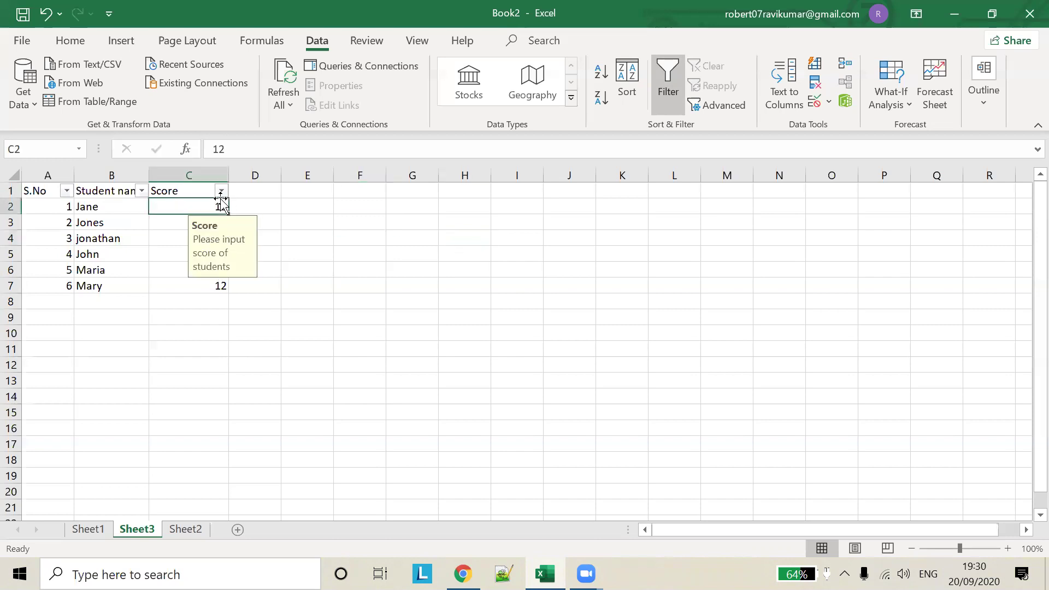
pyautogui.click(254, 202)
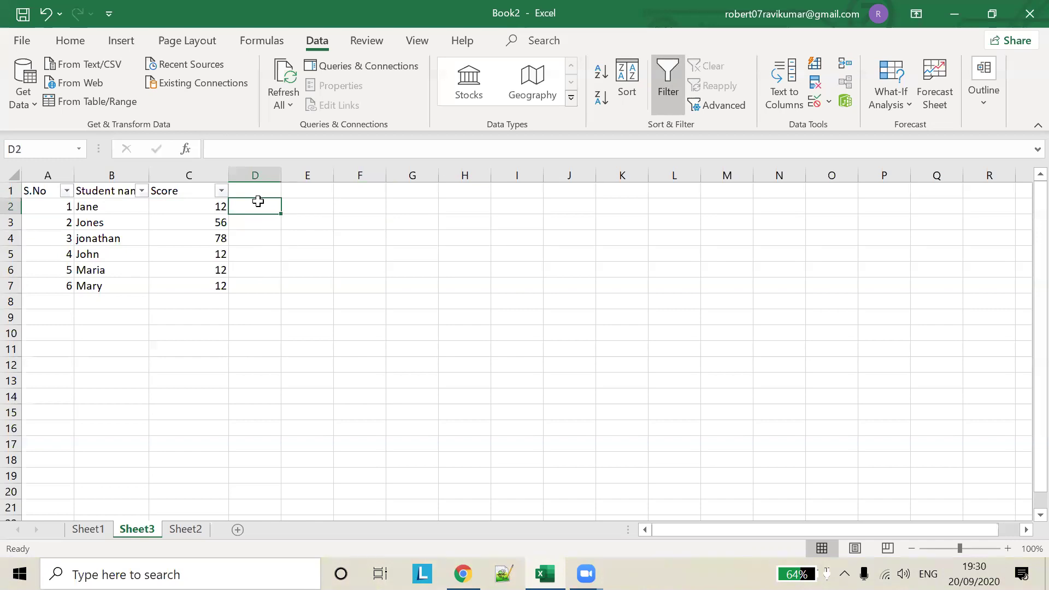
pyautogui.click(221, 191)
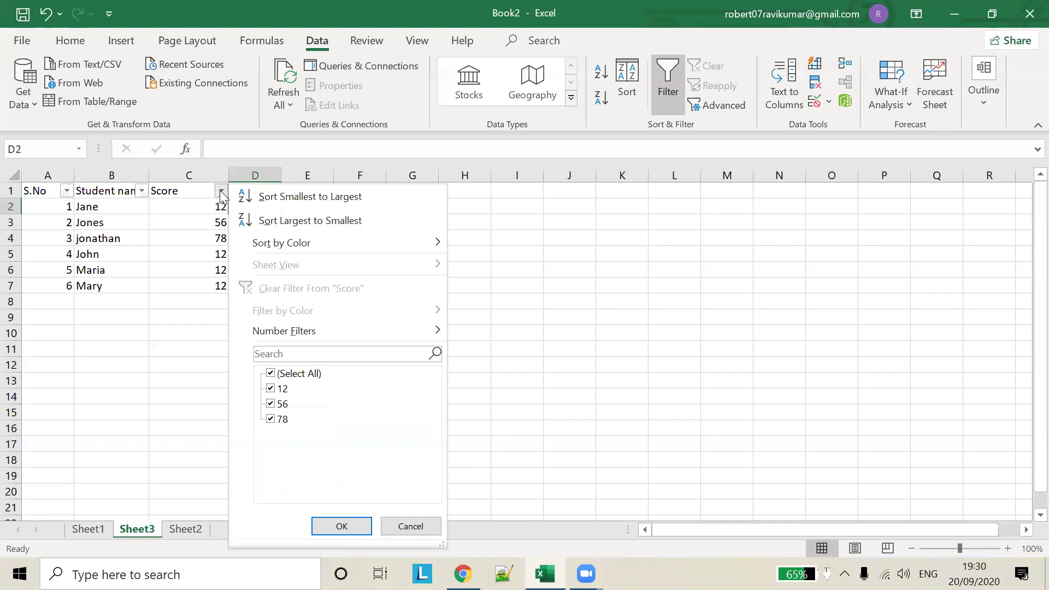
pyautogui.click(292, 373)
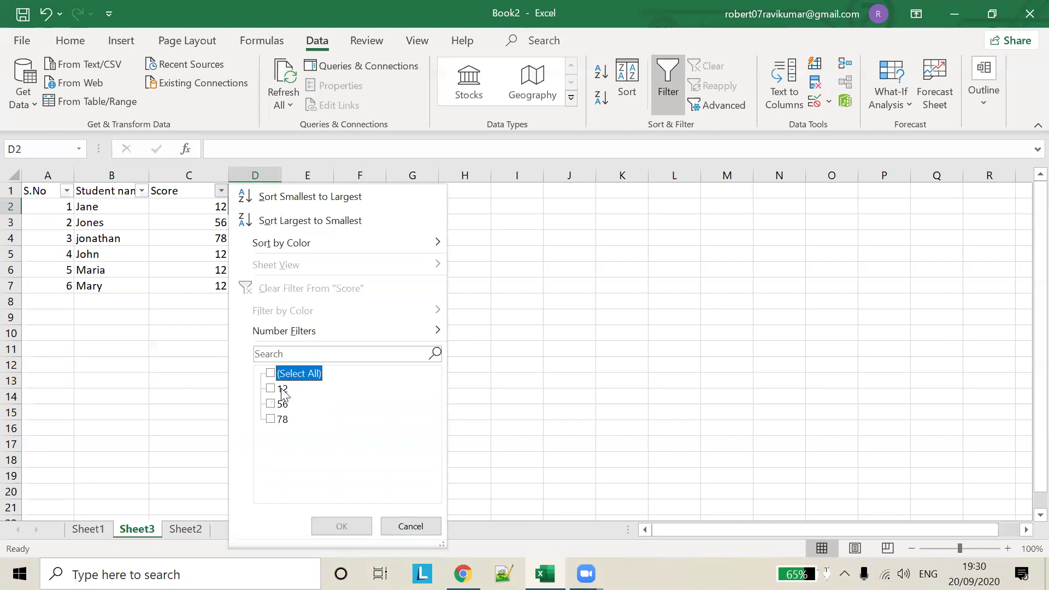
pyautogui.click(281, 389)
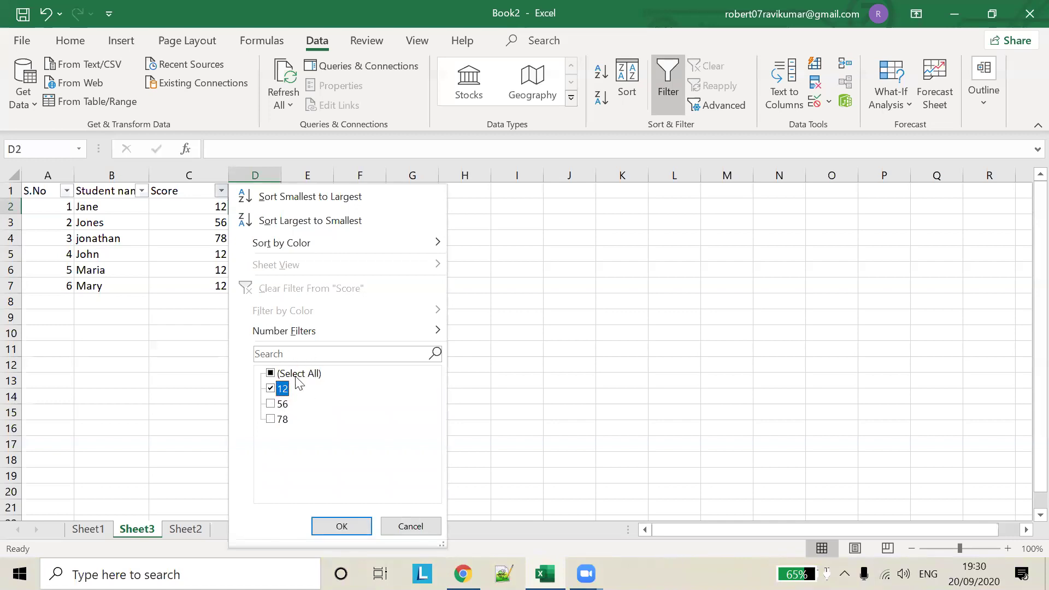
pyautogui.click(350, 526)
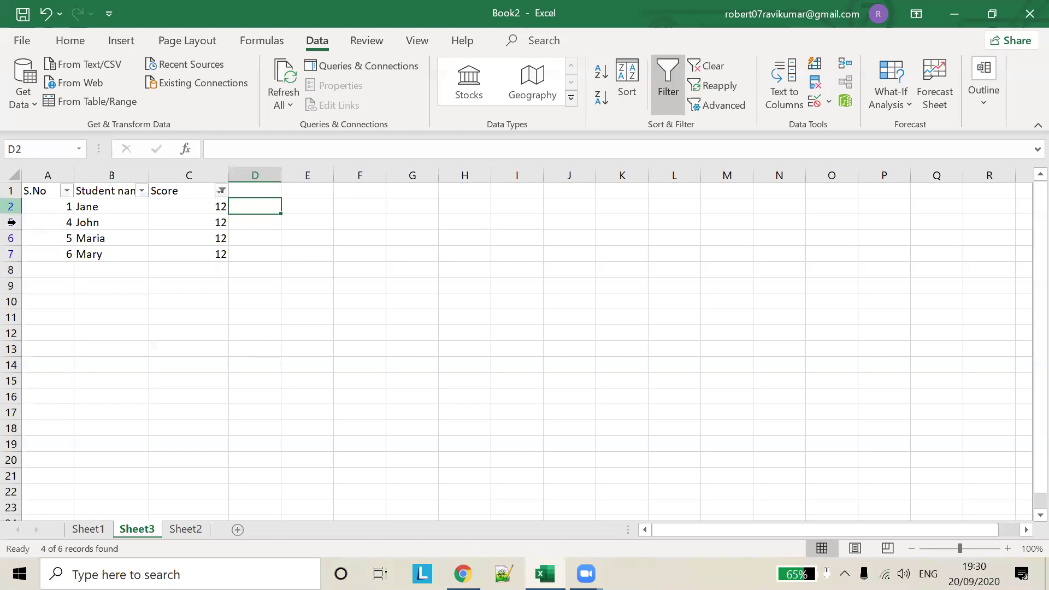
# - Clear the Score filter so all six students, including 56 and 78, show again
pyautogui.moveTo(16, 214); pyautogui.dragTo(15, 213)
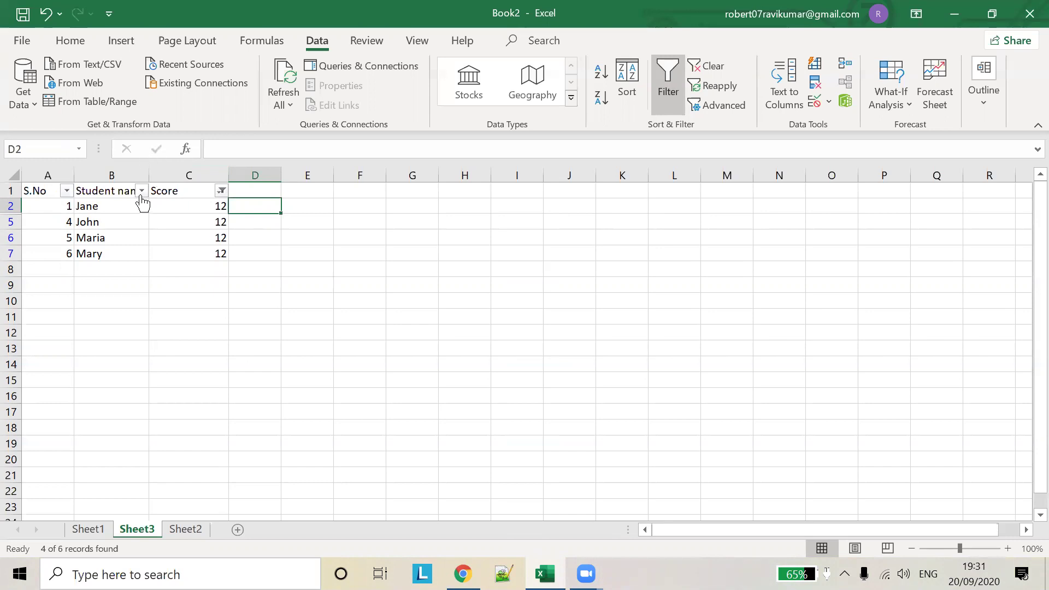
pyautogui.click(141, 193)
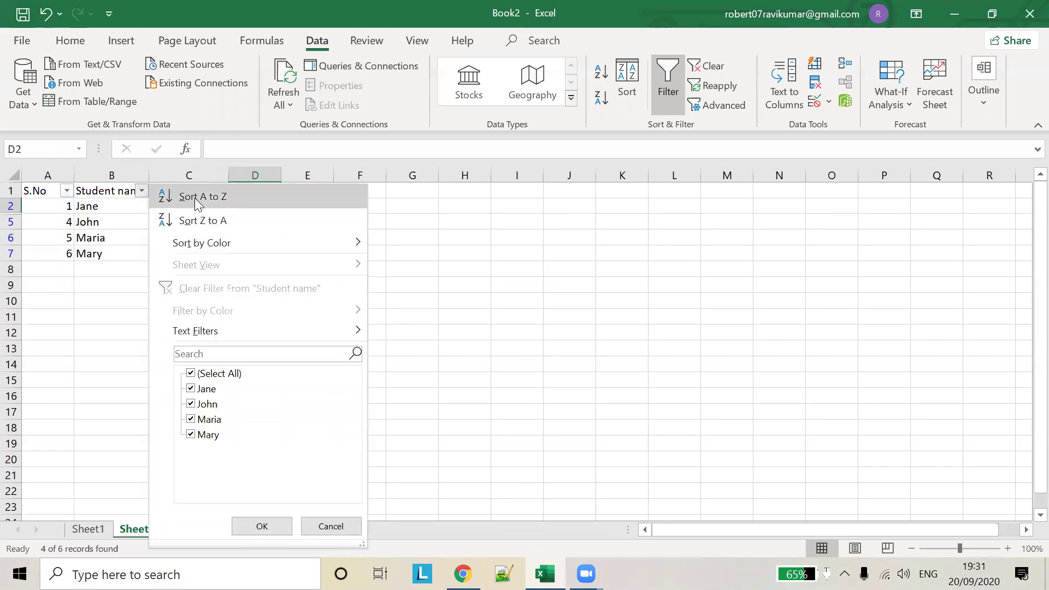
pyautogui.press('Escape')
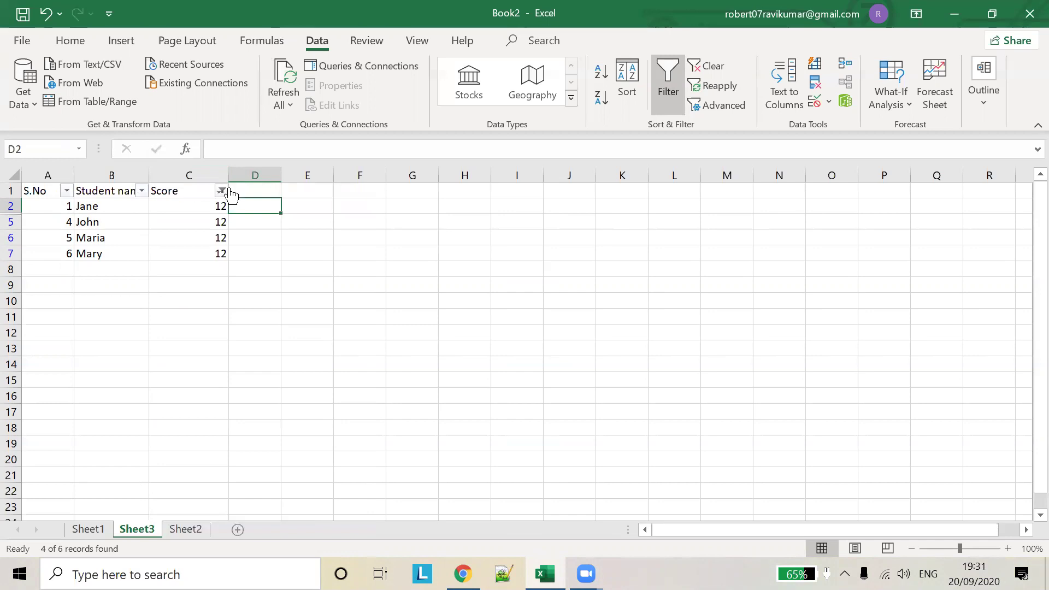
pyautogui.click(221, 191)
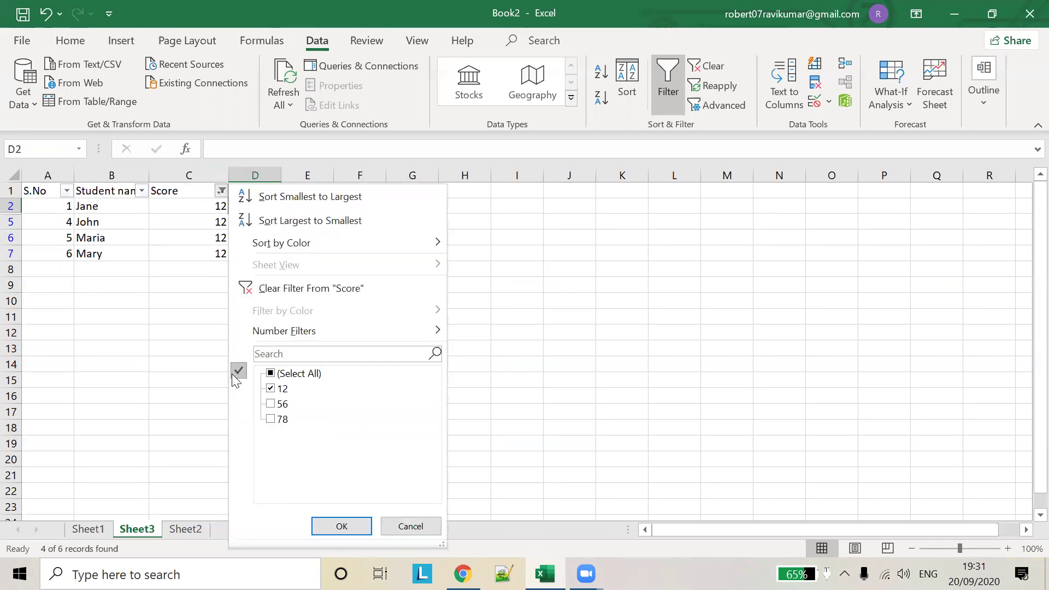
pyautogui.click(303, 285)
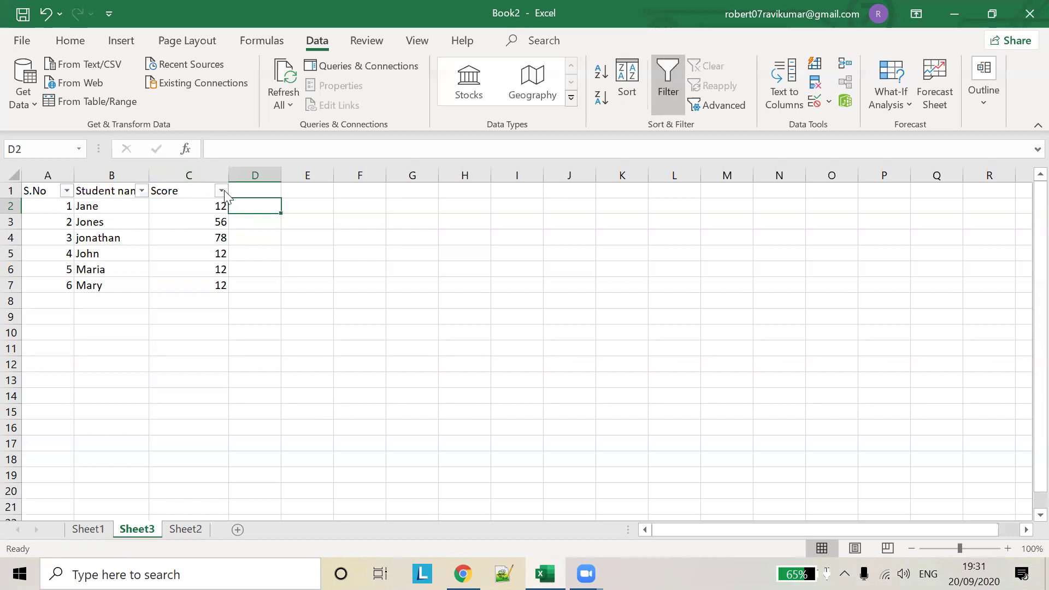
pyautogui.click(222, 191)
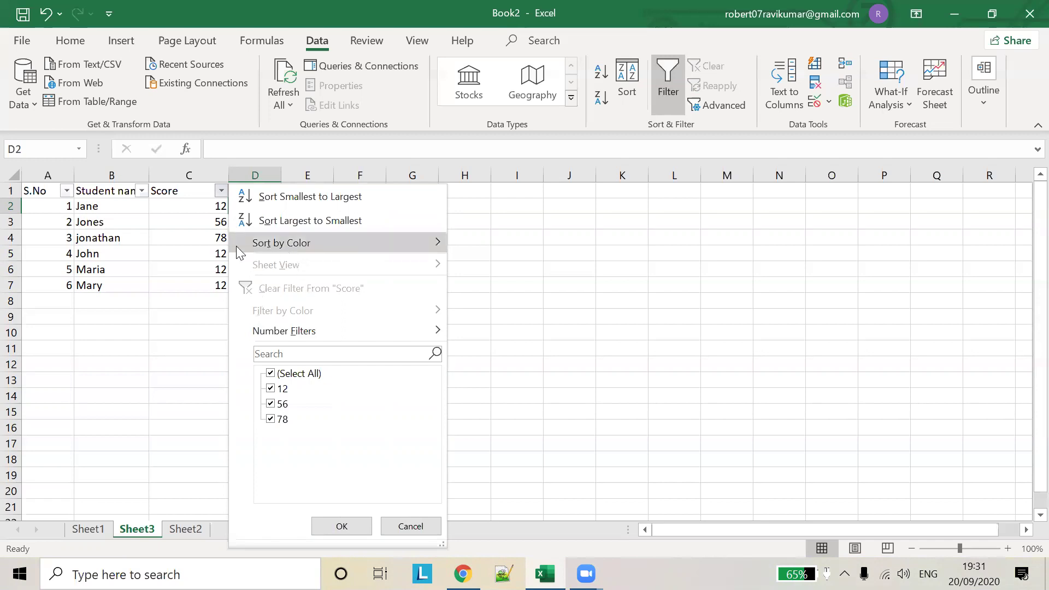
# - Sort the Student name column from A to Z
pyautogui.click(130, 221)
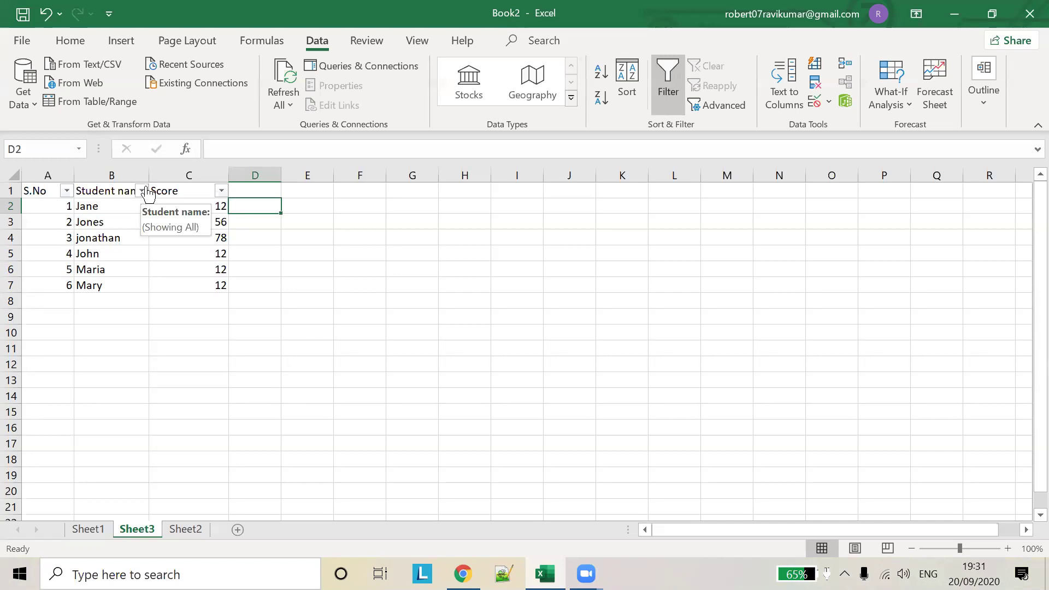
pyautogui.click(143, 191)
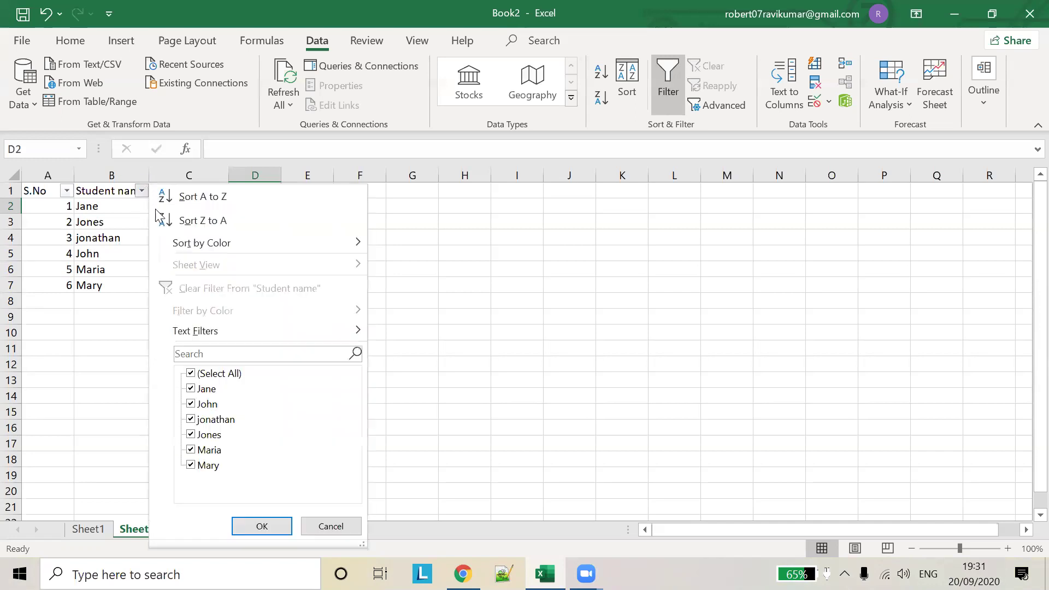
pyautogui.click(236, 194)
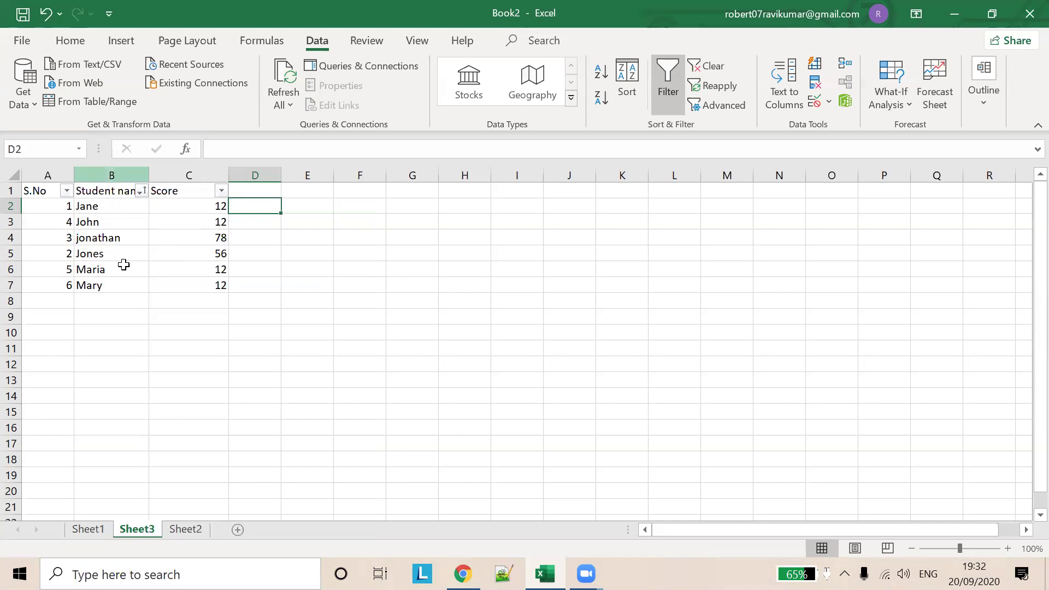
# - Sort student names Z to A, putting Mary first and Jane last
pyautogui.click(141, 191)
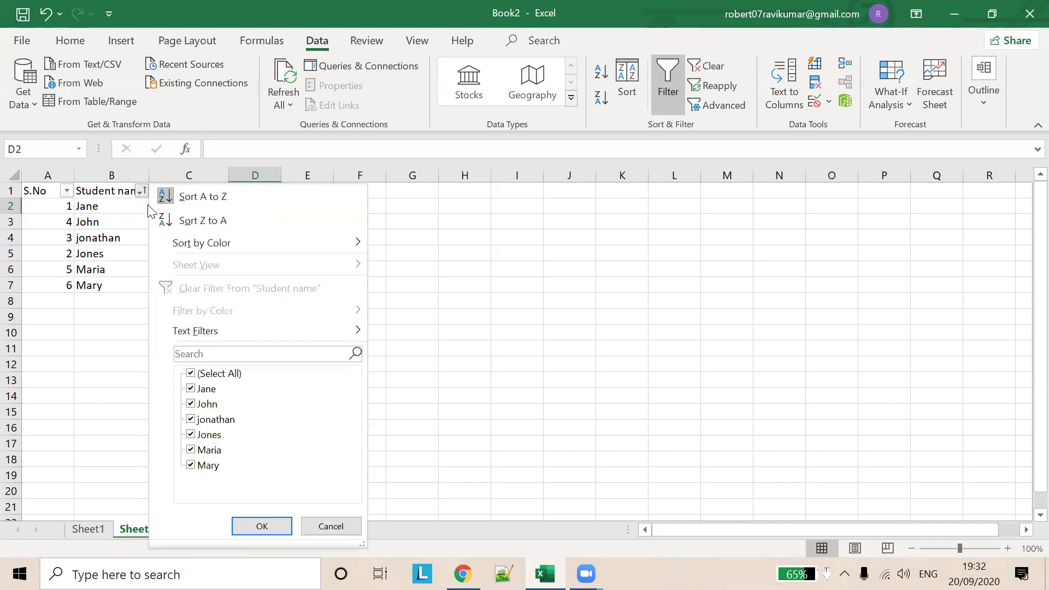
pyautogui.click(208, 220)
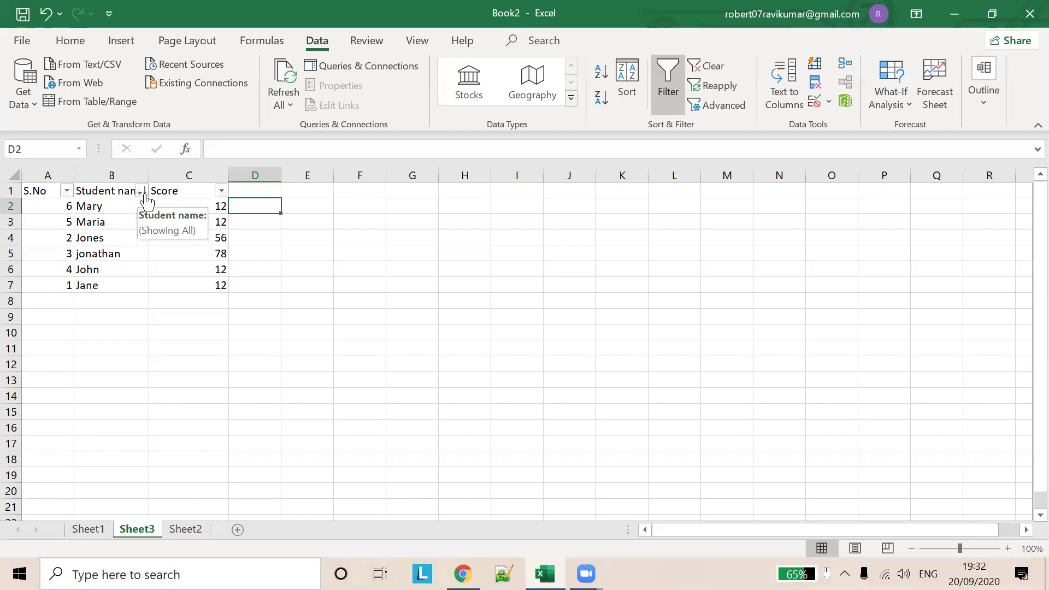
pyautogui.click(144, 193)
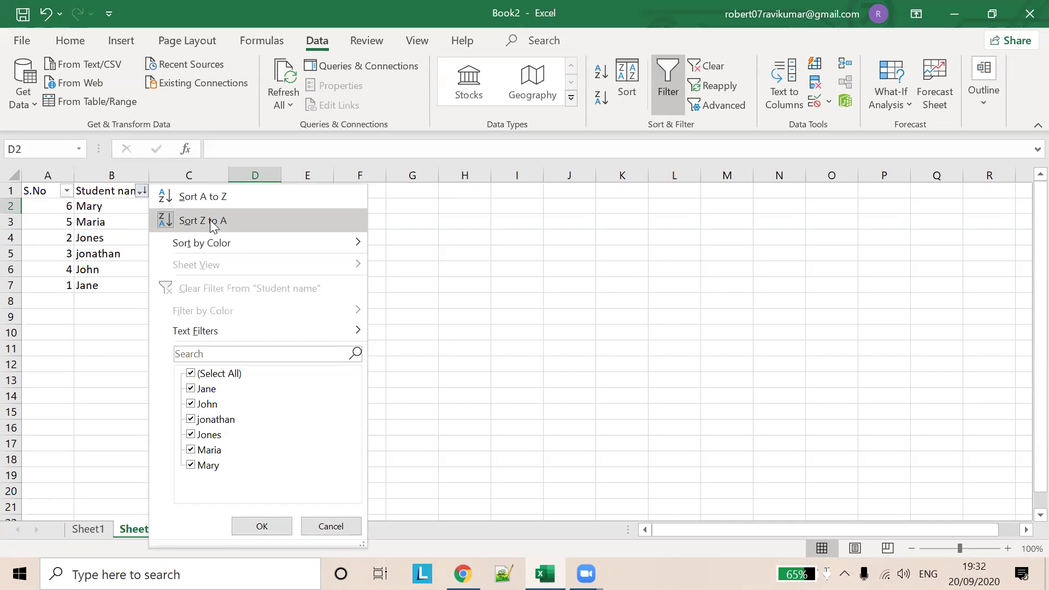
pyautogui.moveTo(201, 242)
pyautogui.click(449, 288)
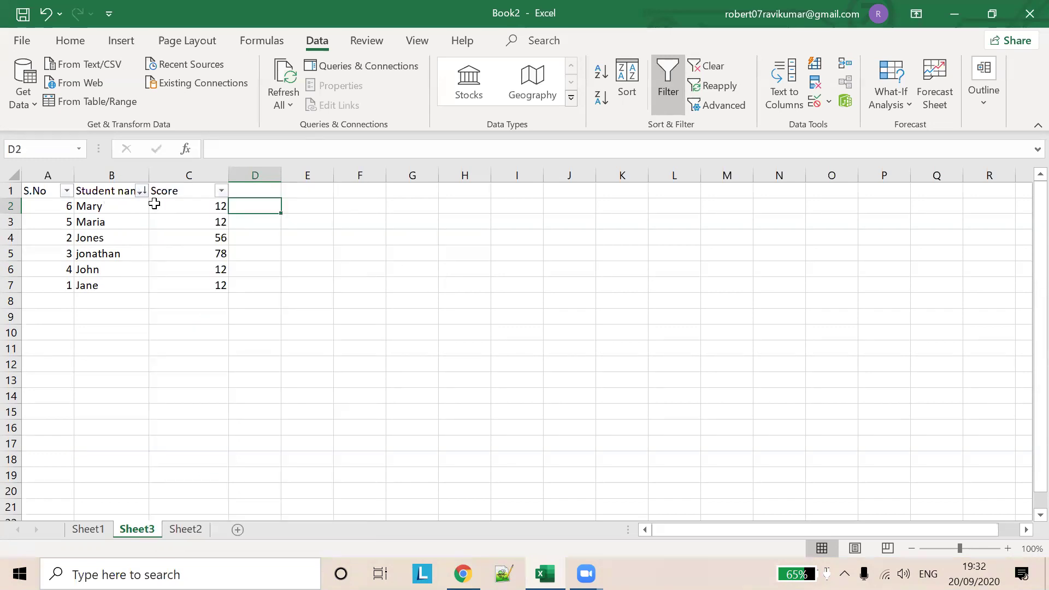
pyautogui.click(142, 193)
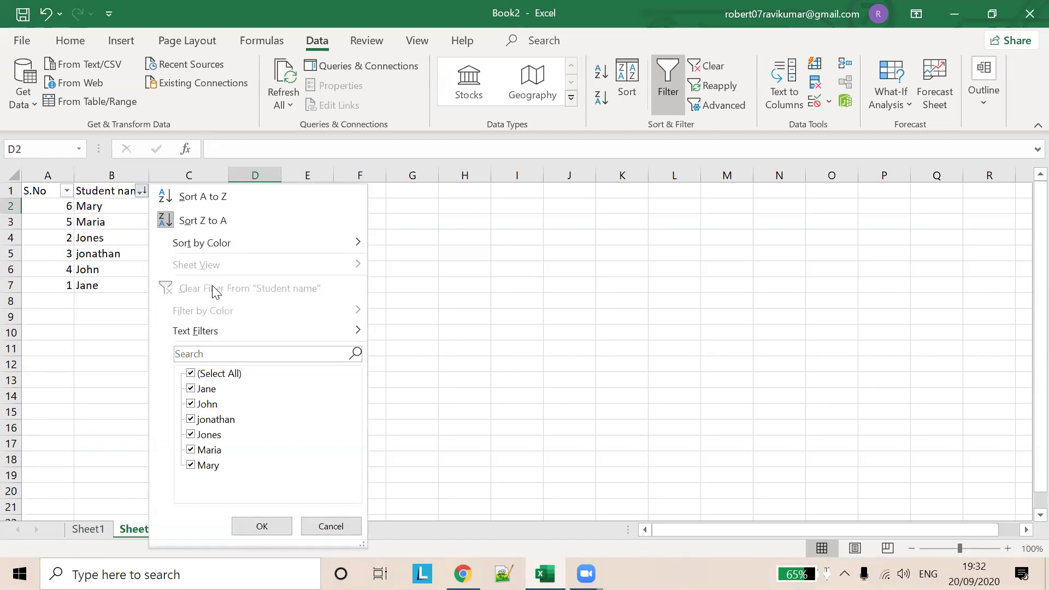
pyautogui.click(80, 279)
pyautogui.click(142, 190)
pyautogui.click(194, 225)
pyautogui.click(142, 191)
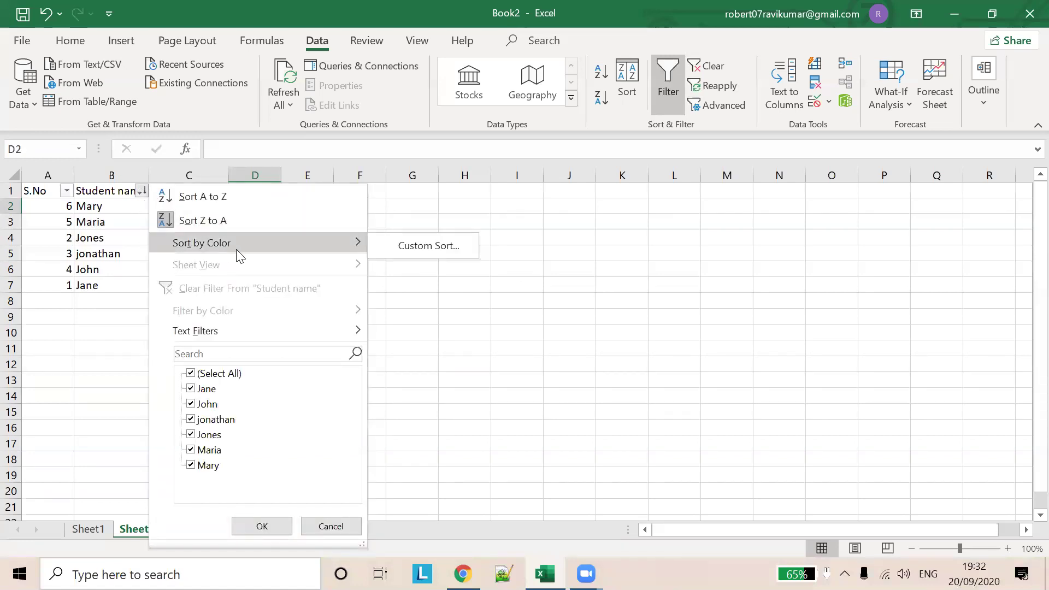
pyautogui.click(565, 351)
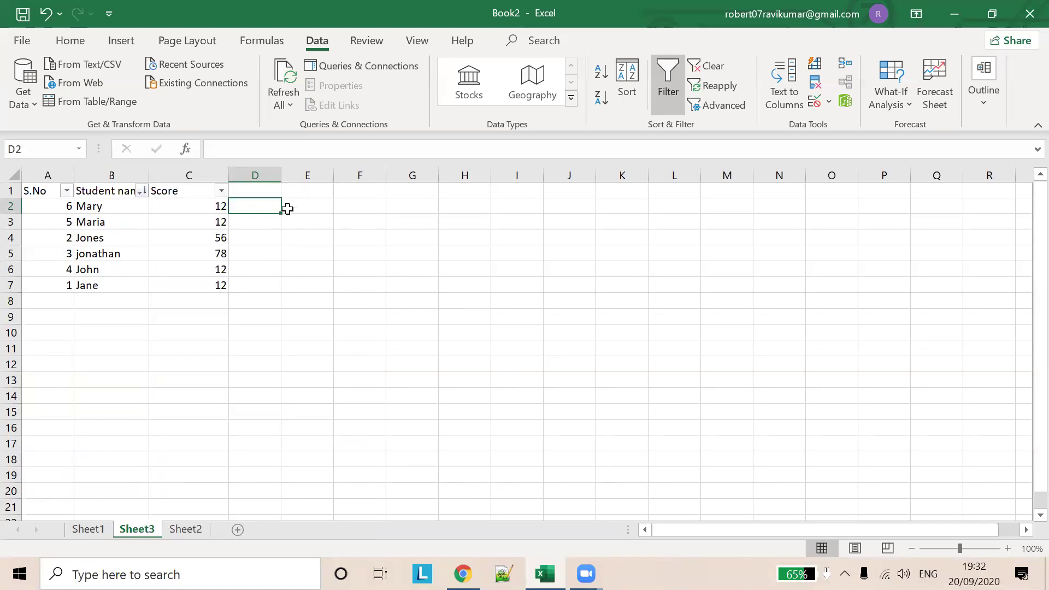
pyautogui.click(875, 23)
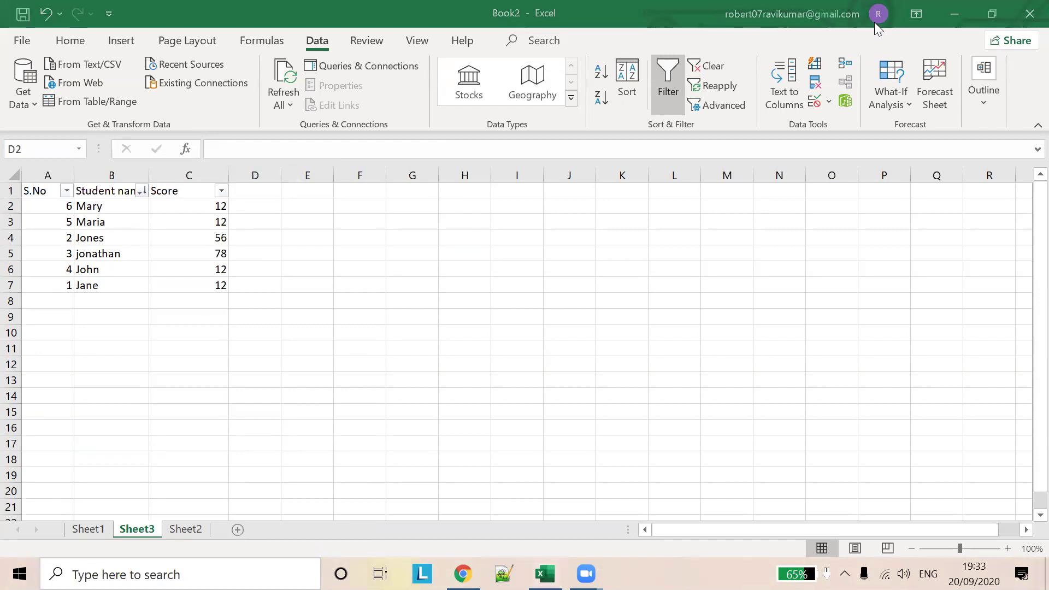
pyautogui.click(261, 336)
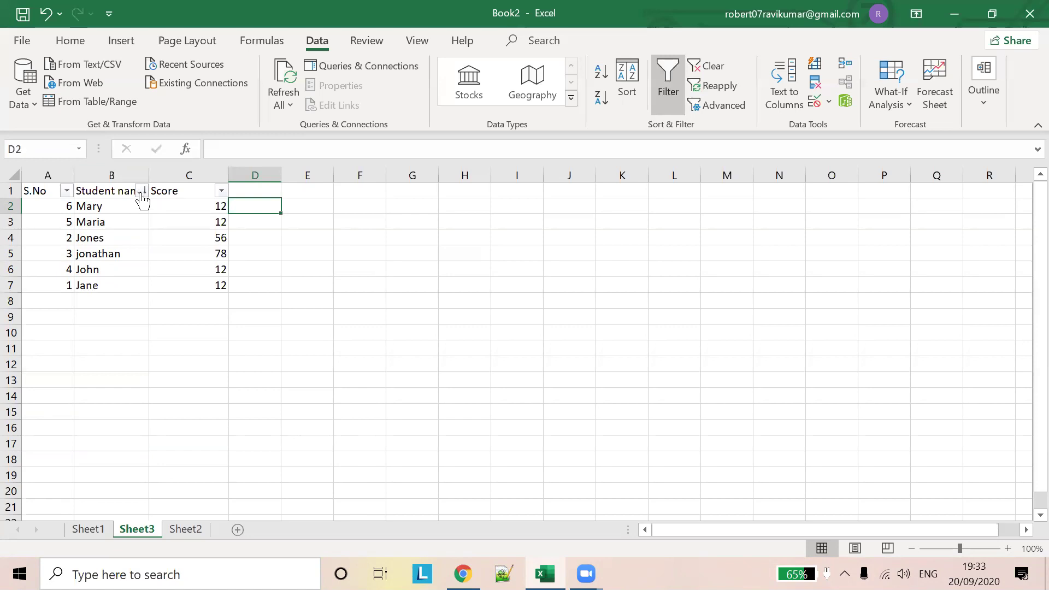
# - Apply a Begins With 'm' filter on Student name, showing Mary and Maria
pyautogui.click(142, 191)
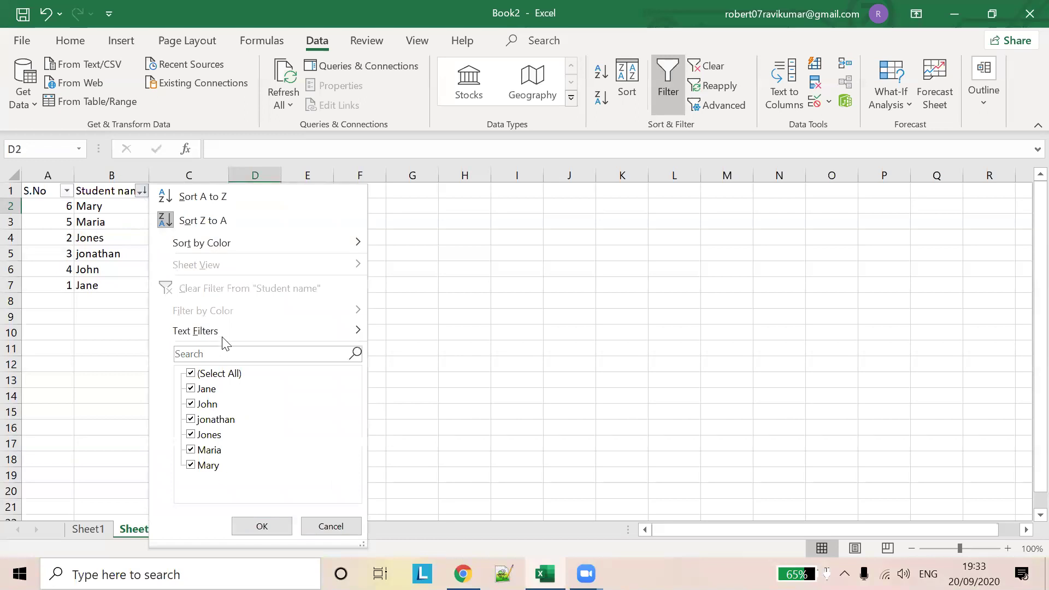
pyautogui.moveTo(262, 330)
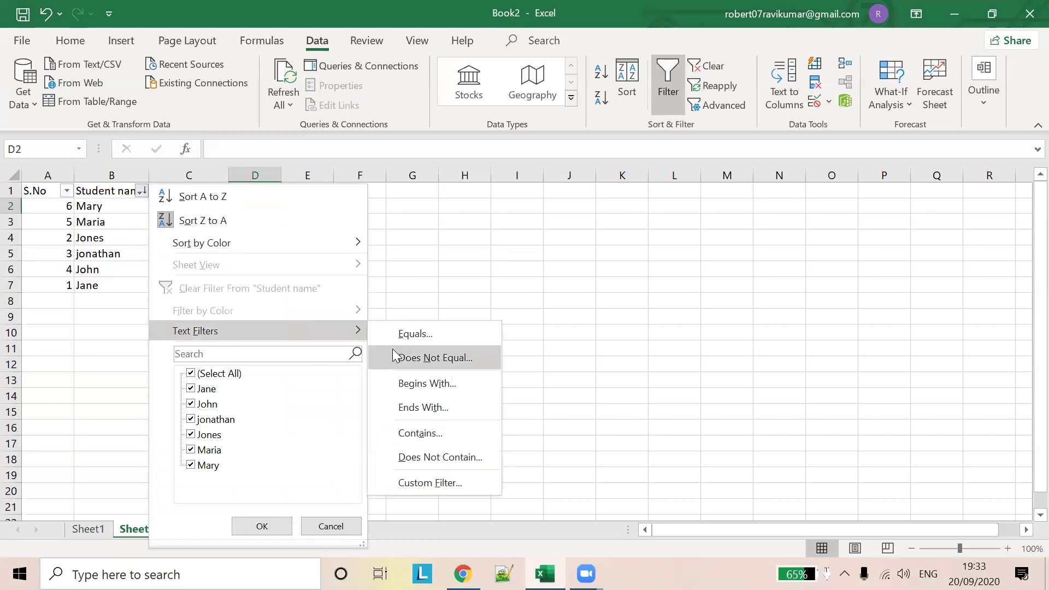
pyautogui.click(433, 384)
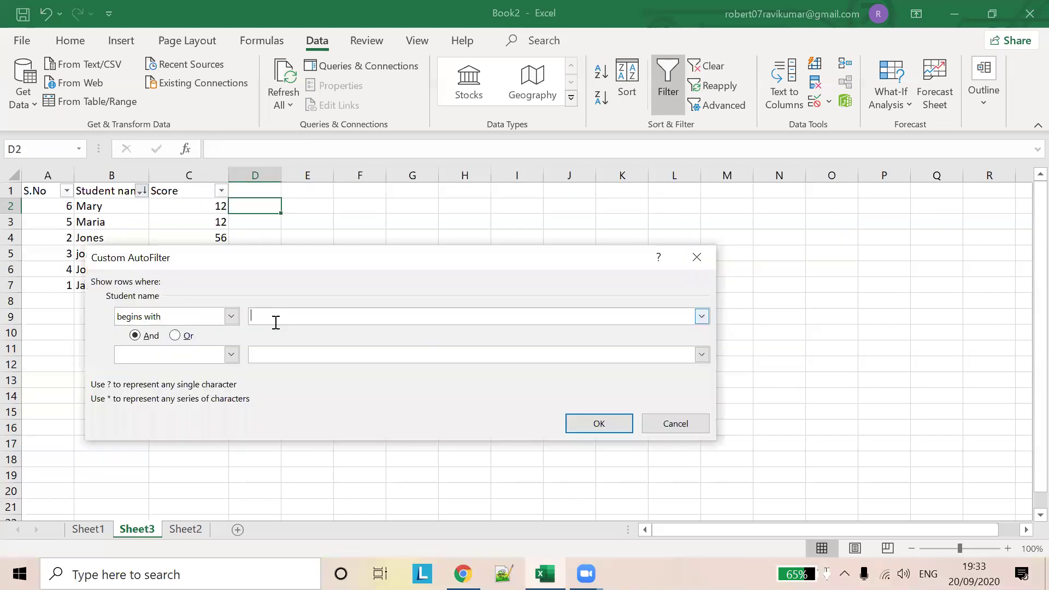
pyautogui.write('m')
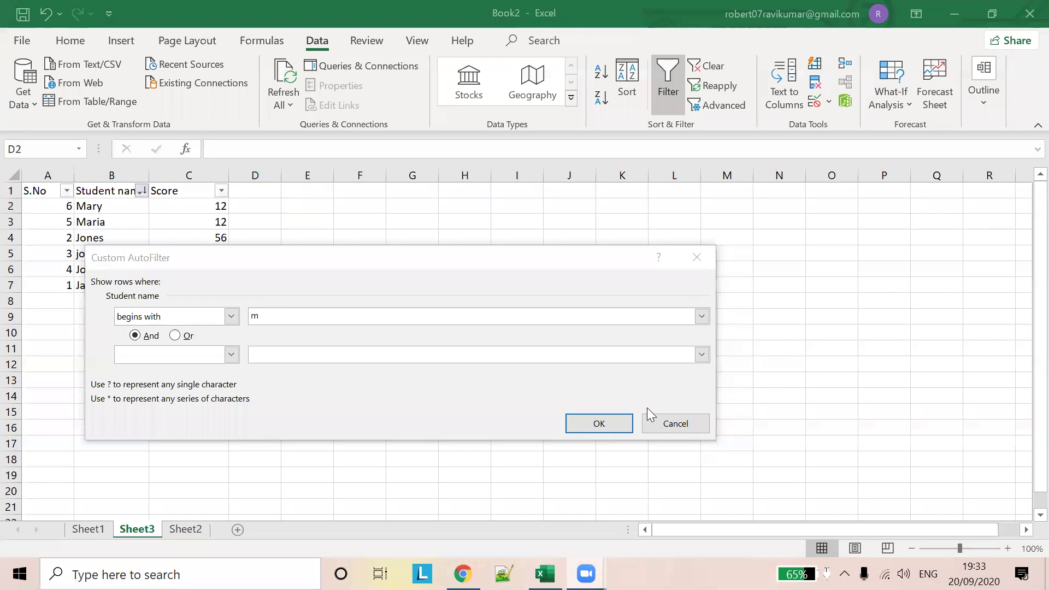
pyautogui.click(617, 419)
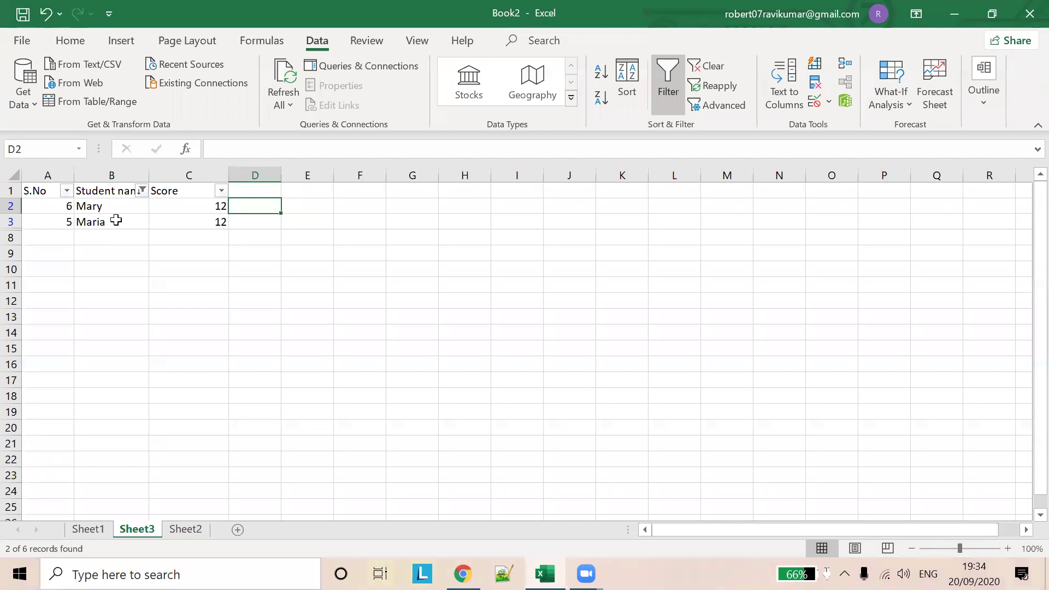
# - Change the existing name filter's condition from begins with to ends with
pyautogui.click(141, 190)
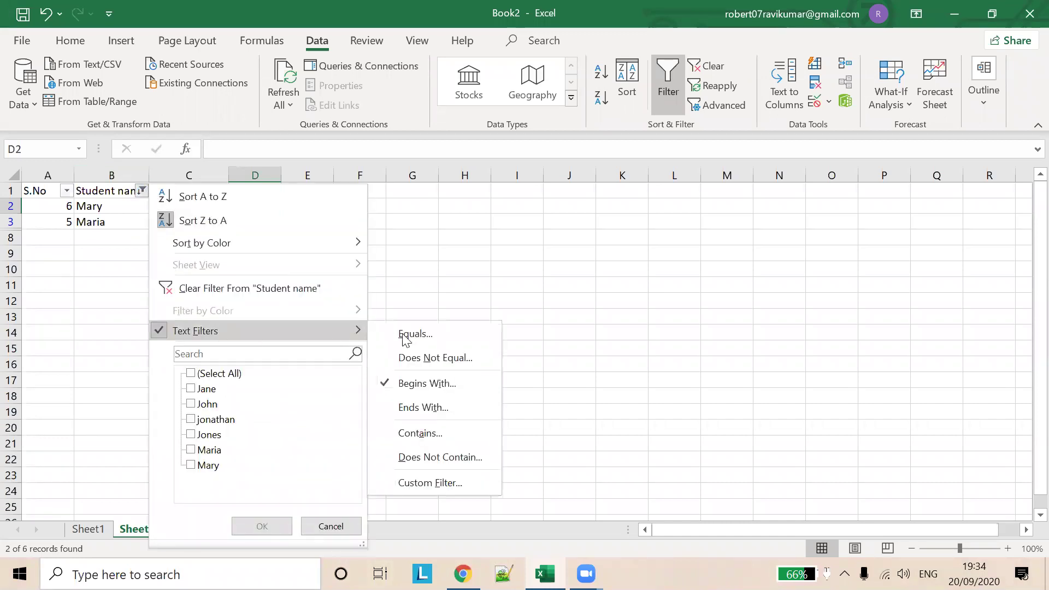
pyautogui.click(426, 385)
pyautogui.click(279, 309)
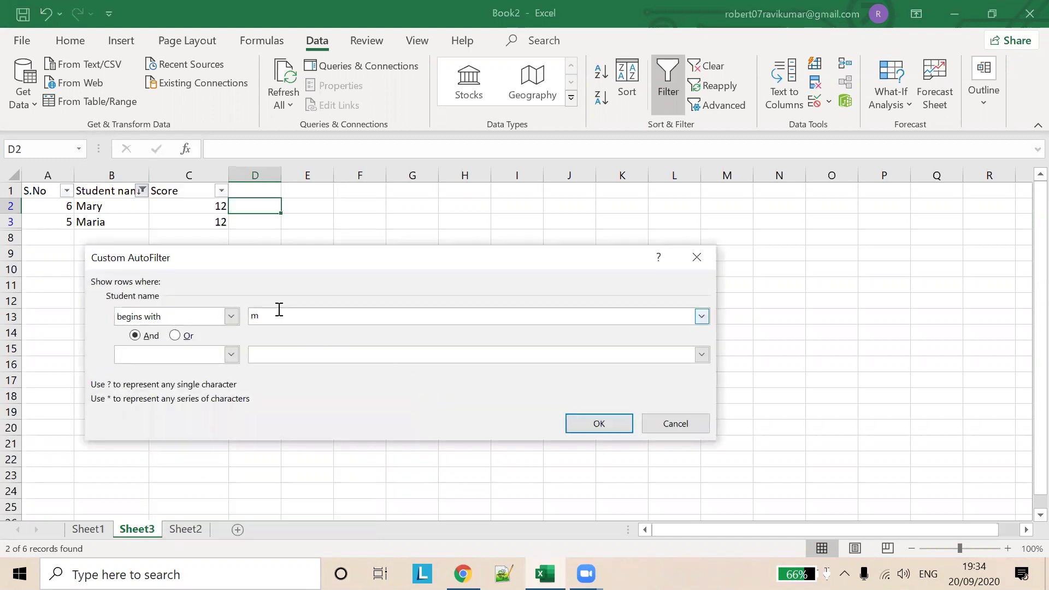
pyautogui.click(231, 316)
pyautogui.click(258, 283)
pyautogui.click(231, 317)
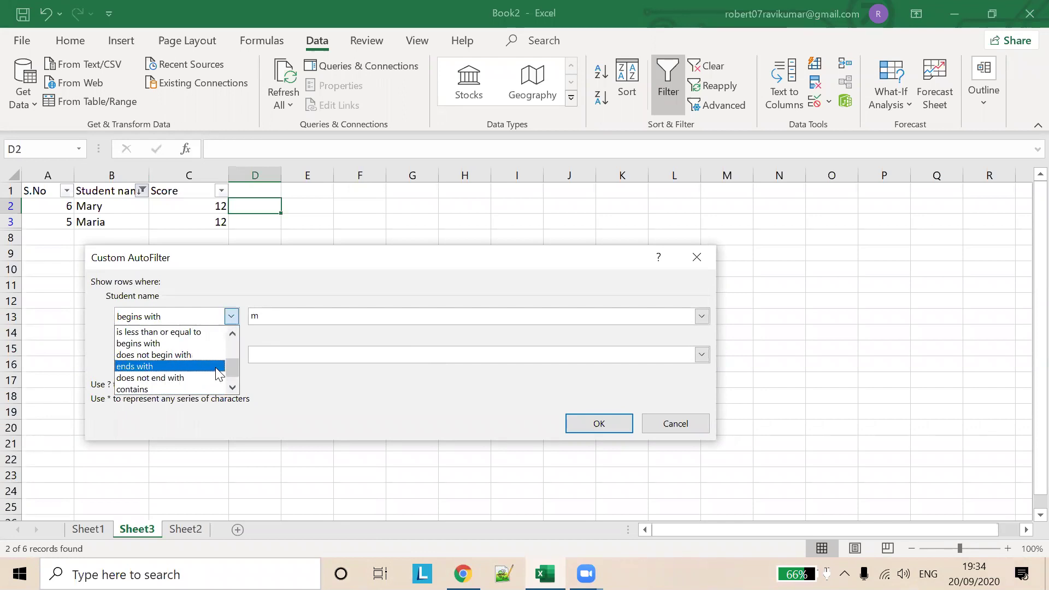
pyautogui.click(249, 284)
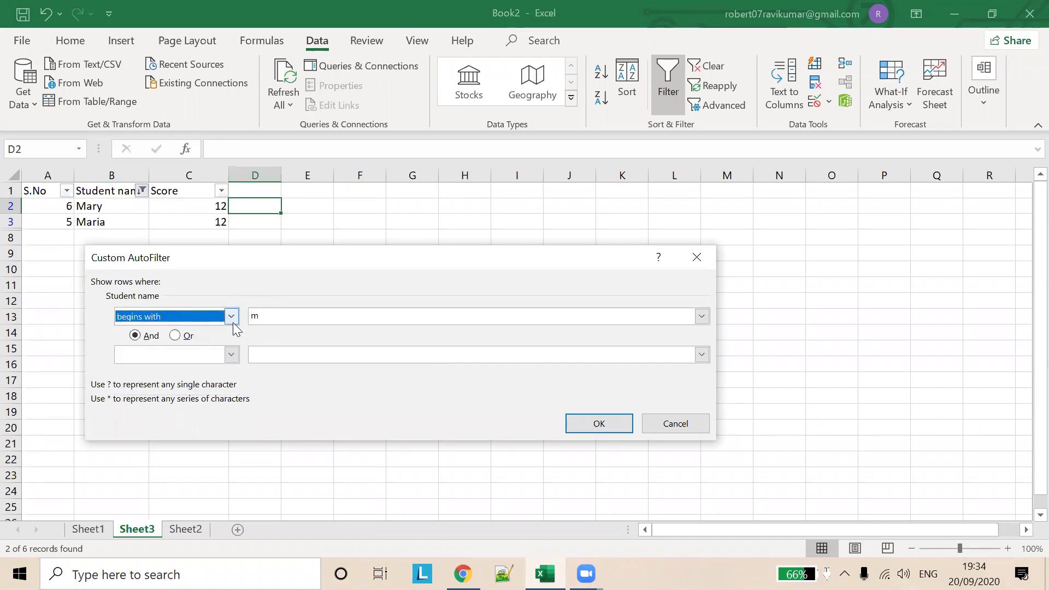
pyautogui.click(231, 316)
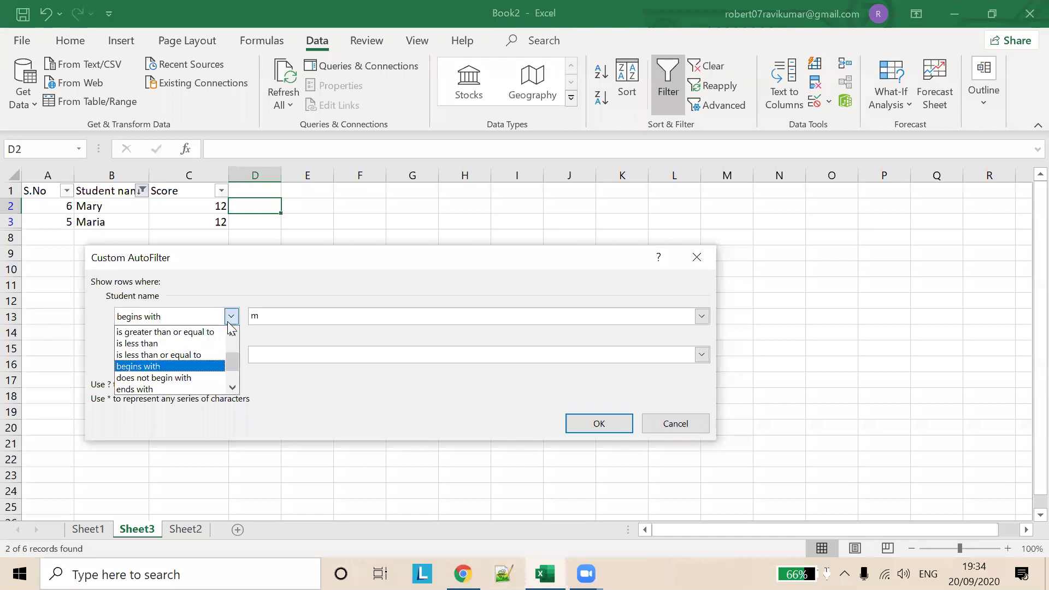
pyautogui.scroll(-1, 205, 363)
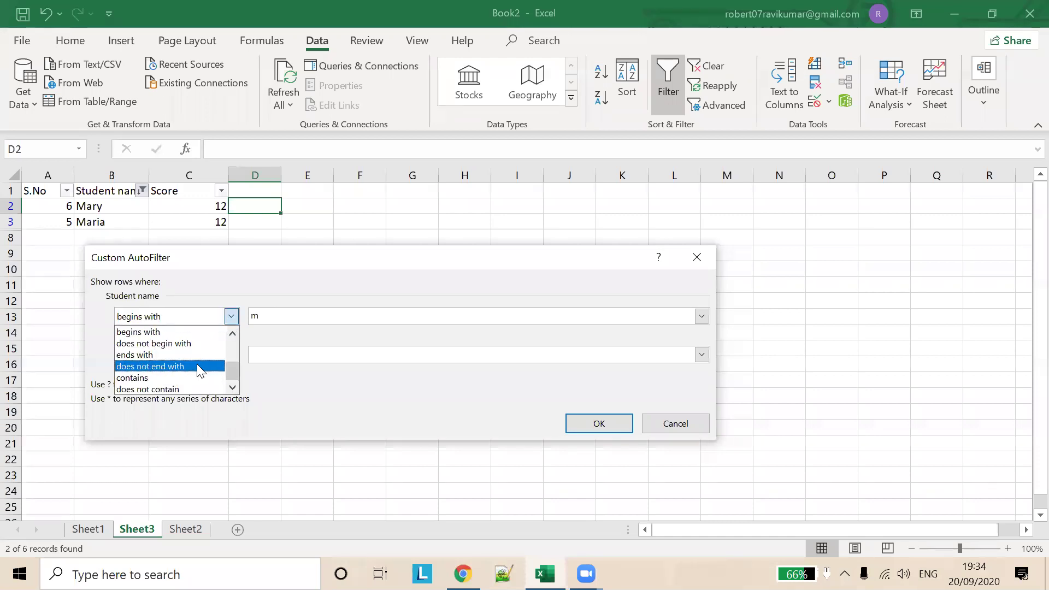
pyautogui.click(195, 354)
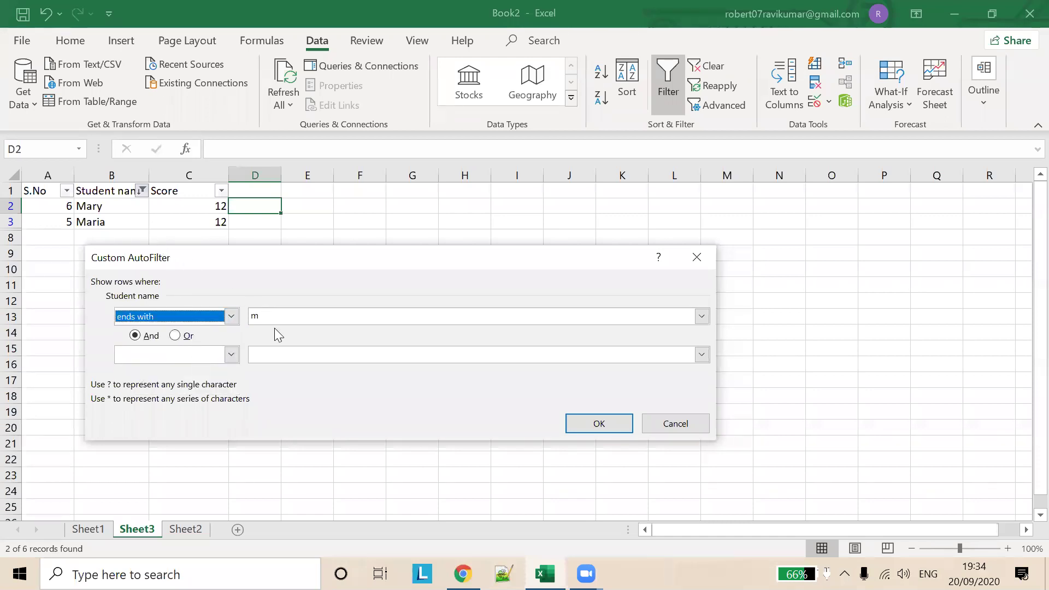
# - Replace 'm' with 'y' and apply, leaving only Mary visible
pyautogui.click(267, 315)
pyautogui.write('y')
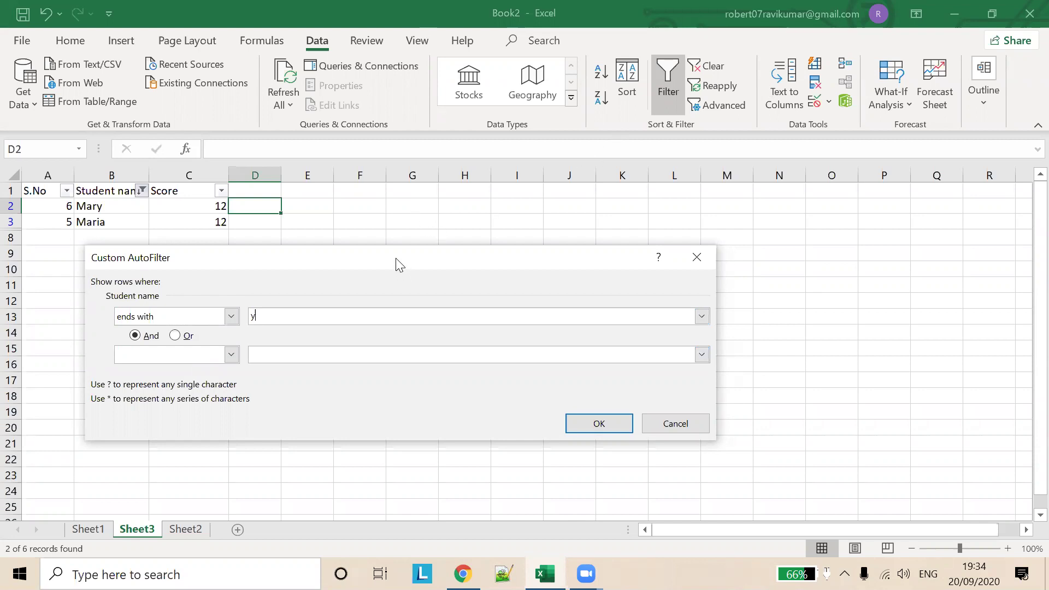
pyautogui.moveTo(394, 258); pyautogui.dragTo(325, 258)
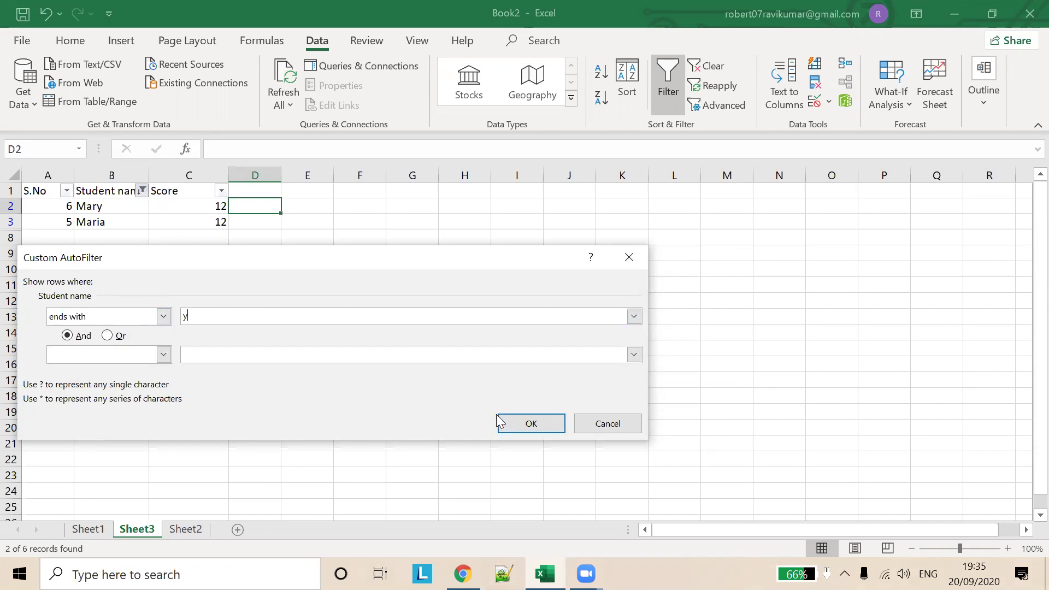
pyautogui.click(513, 426)
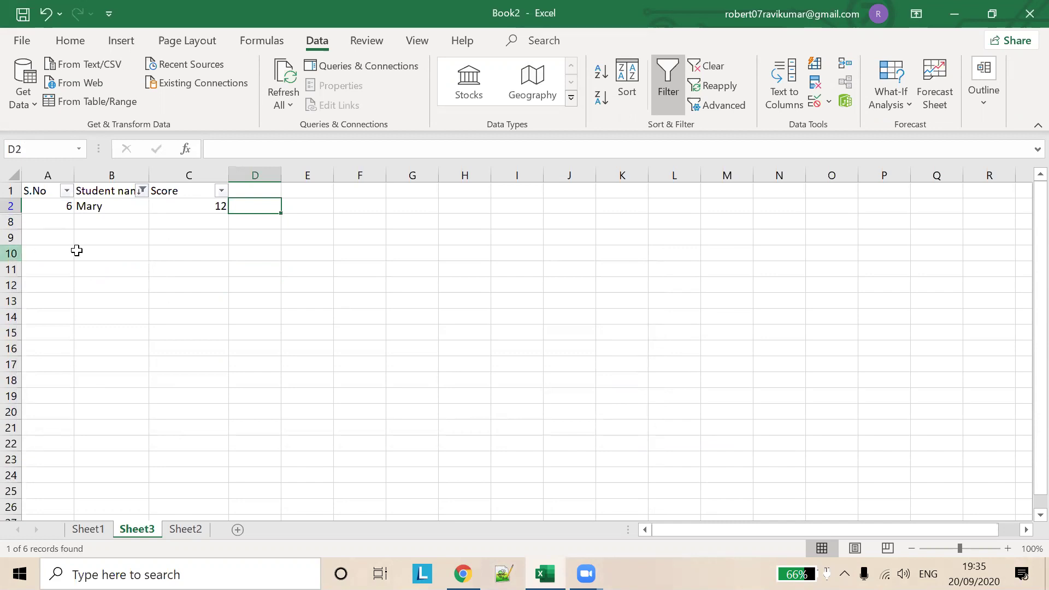
# - Set a custom Student name filter 'contains ar', showing Mary and Maria
pyautogui.click(142, 190)
pyautogui.moveTo(195, 330)
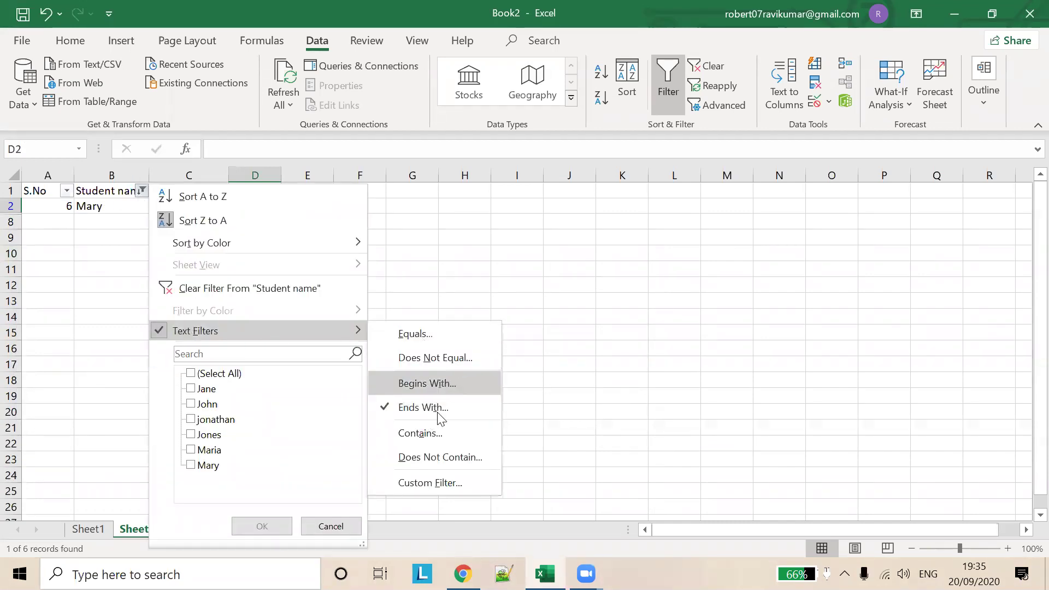
pyautogui.click(447, 383)
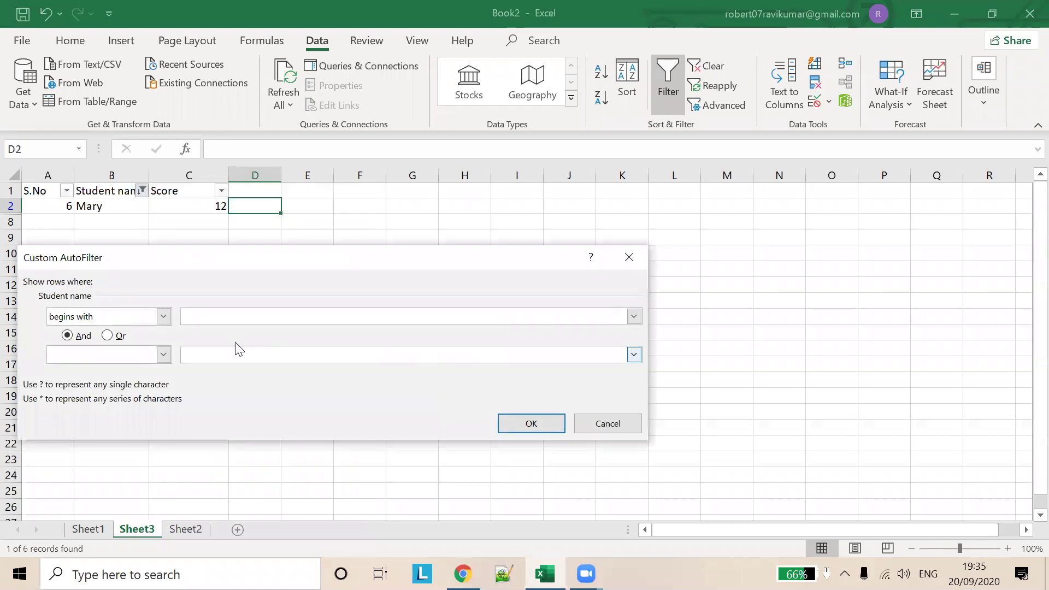
pyautogui.click(164, 316)
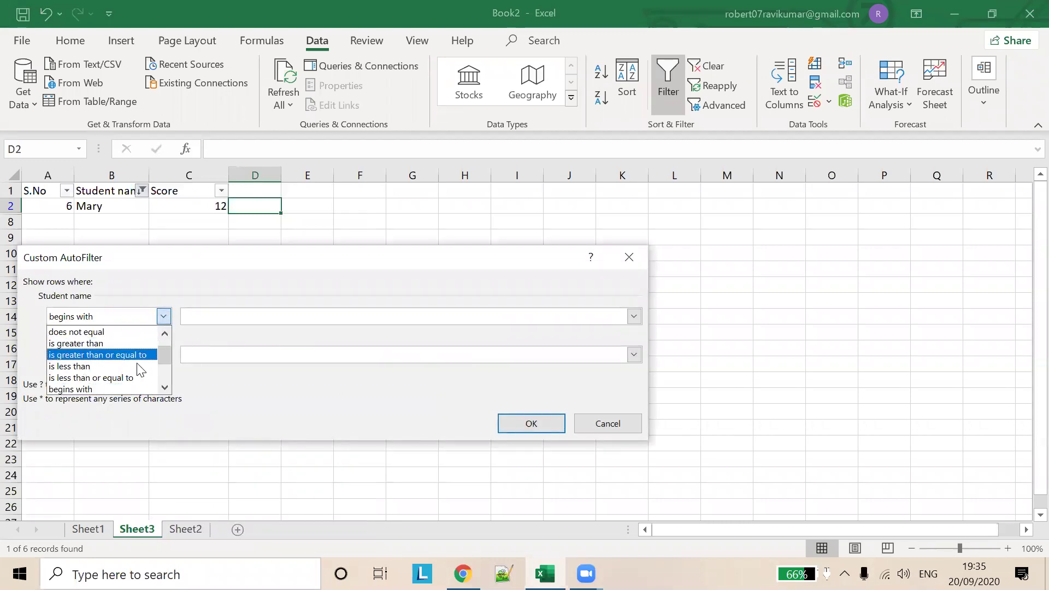
pyautogui.scroll(-2, 126, 362)
pyautogui.scroll(-2, 124, 362)
pyautogui.scroll(-1, 121, 365)
pyautogui.click(96, 377)
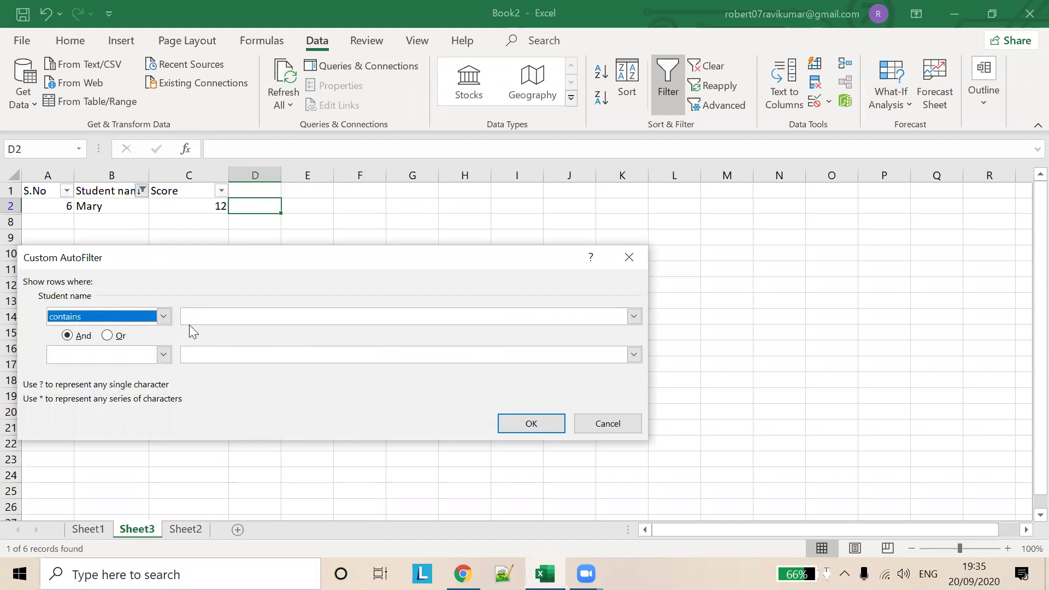
pyautogui.click(200, 316)
pyautogui.write('ar')
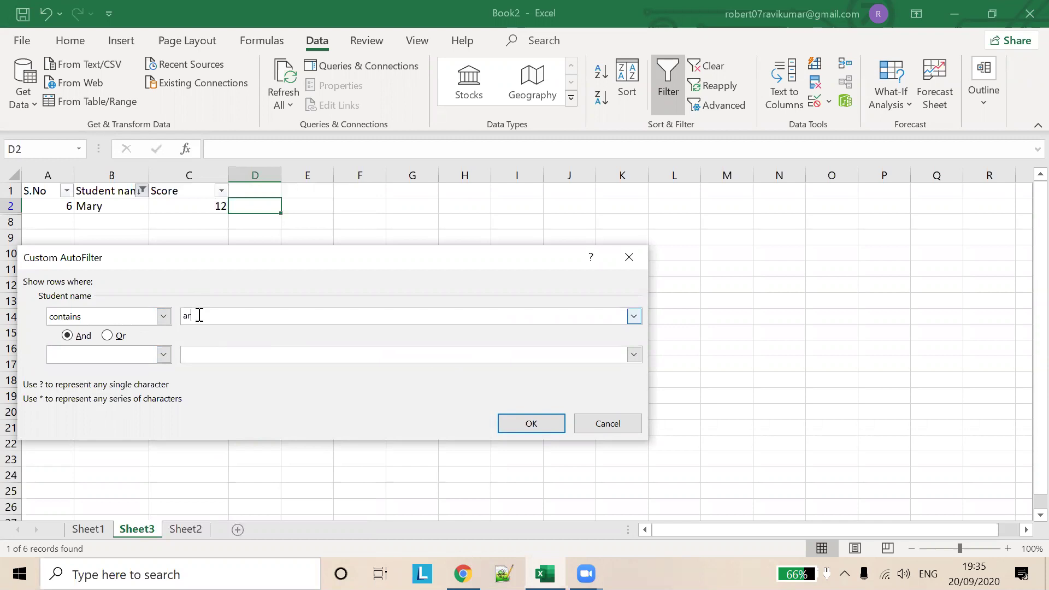
pyautogui.click(528, 425)
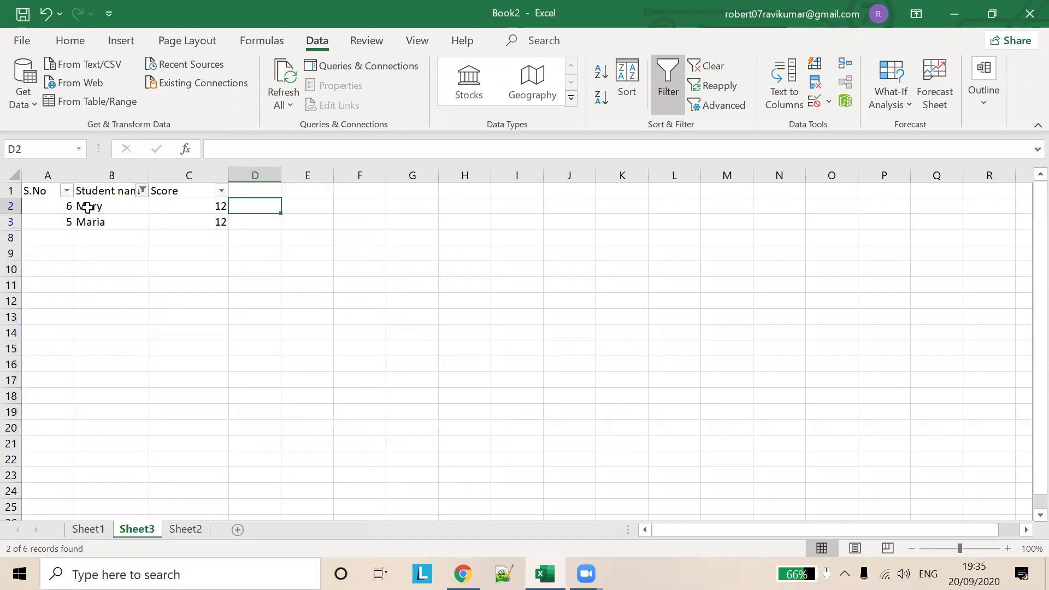
# - In the Student name custom filter, add a second condition 'begins with' j
pyautogui.click(142, 191)
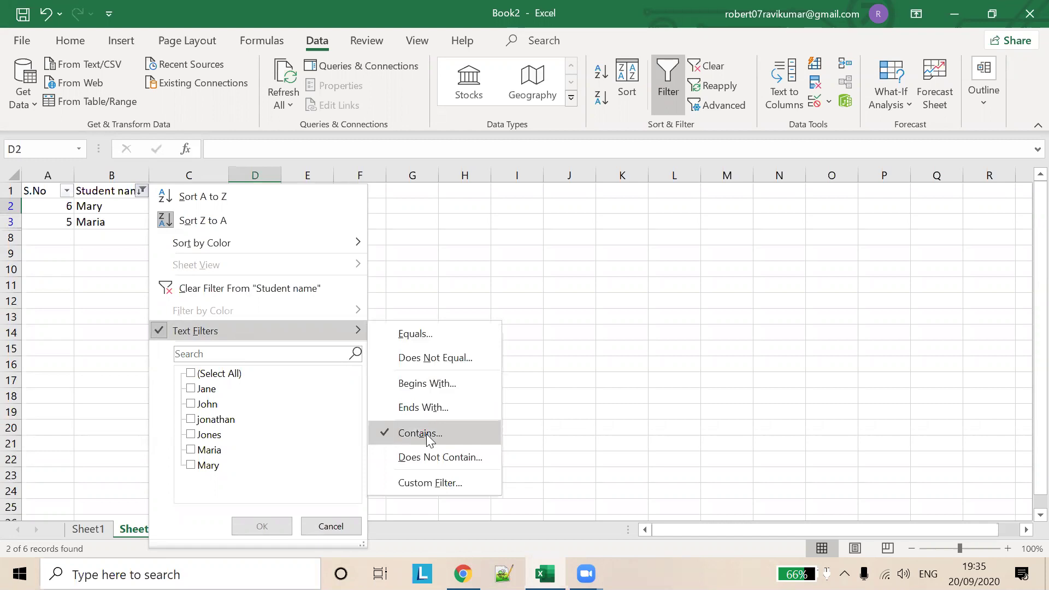
pyautogui.moveTo(195, 330)
pyautogui.click(427, 433)
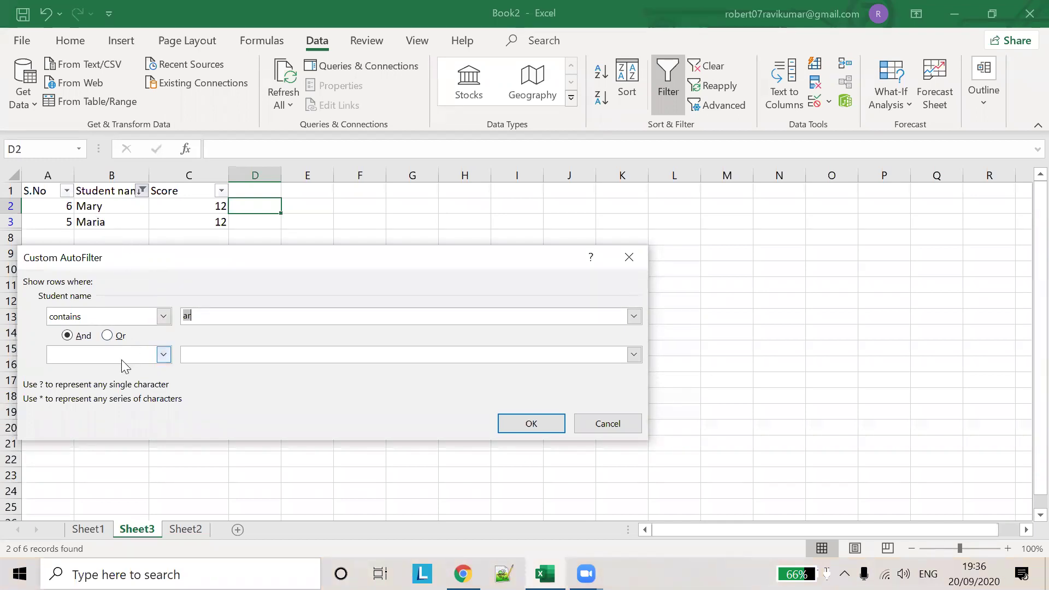
pyautogui.click(163, 354)
pyautogui.scroll(-1, 112, 413)
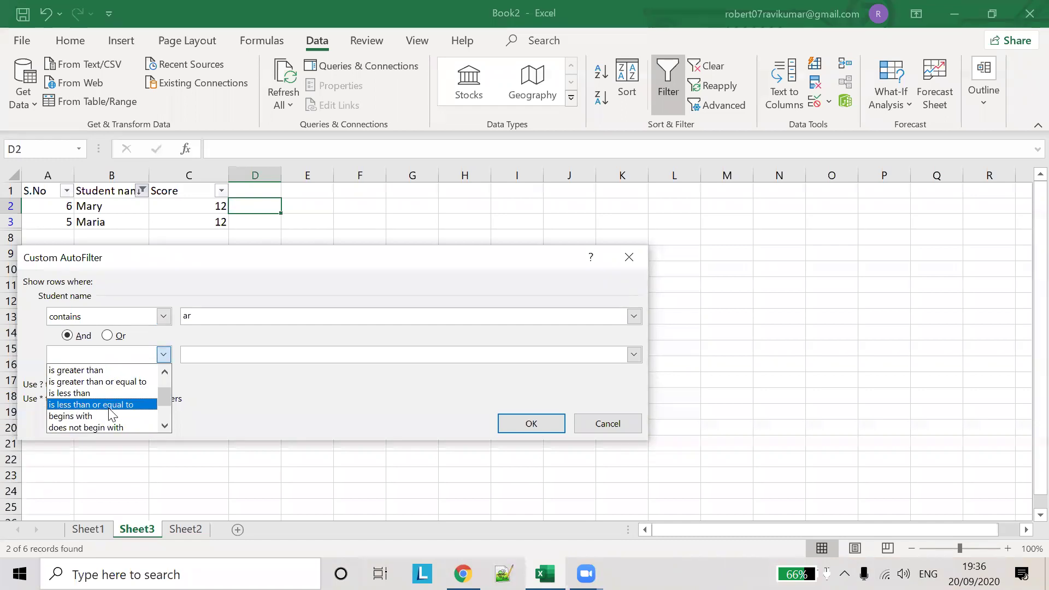
pyautogui.click(109, 414)
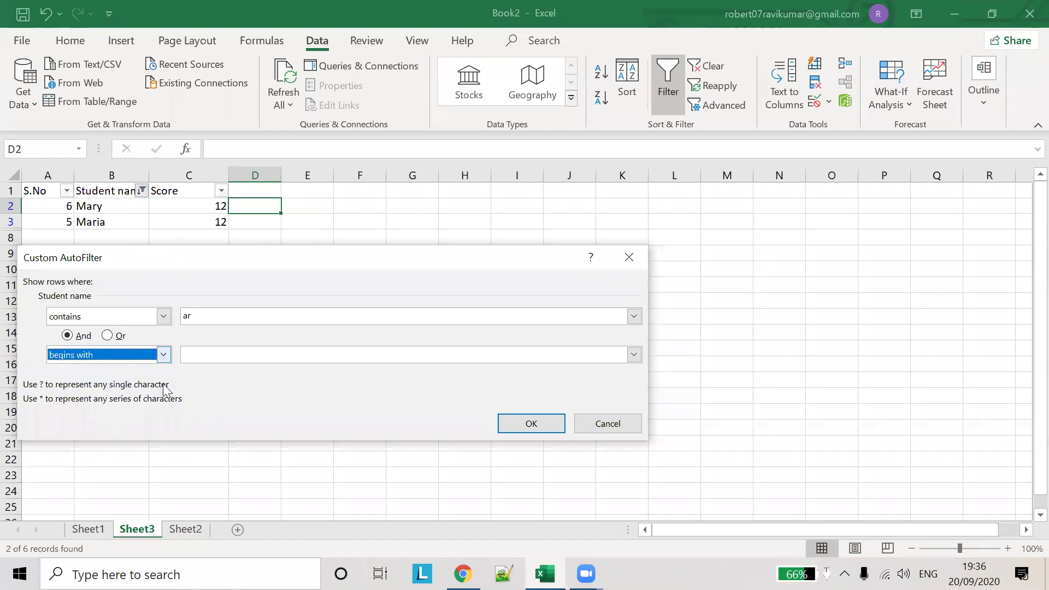
pyautogui.click(232, 356)
pyautogui.write('M')
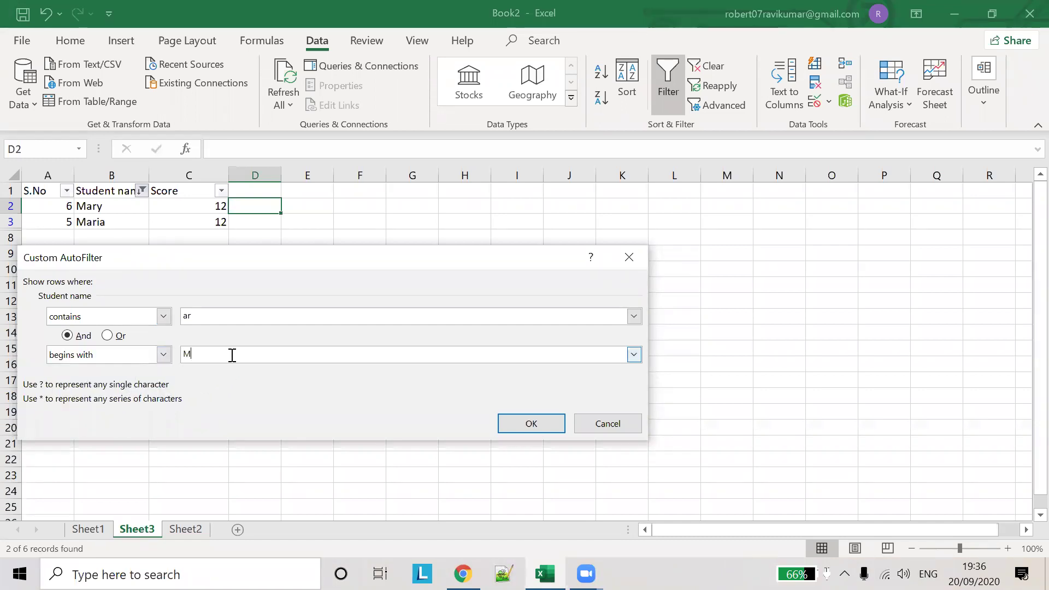
pyautogui.press('BackSpace')
pyautogui.write('j')
# - Change the first condition to 'ends with' y and apply the filter, leaving 0 of 6 records
pyautogui.click(163, 317)
pyautogui.click(129, 366)
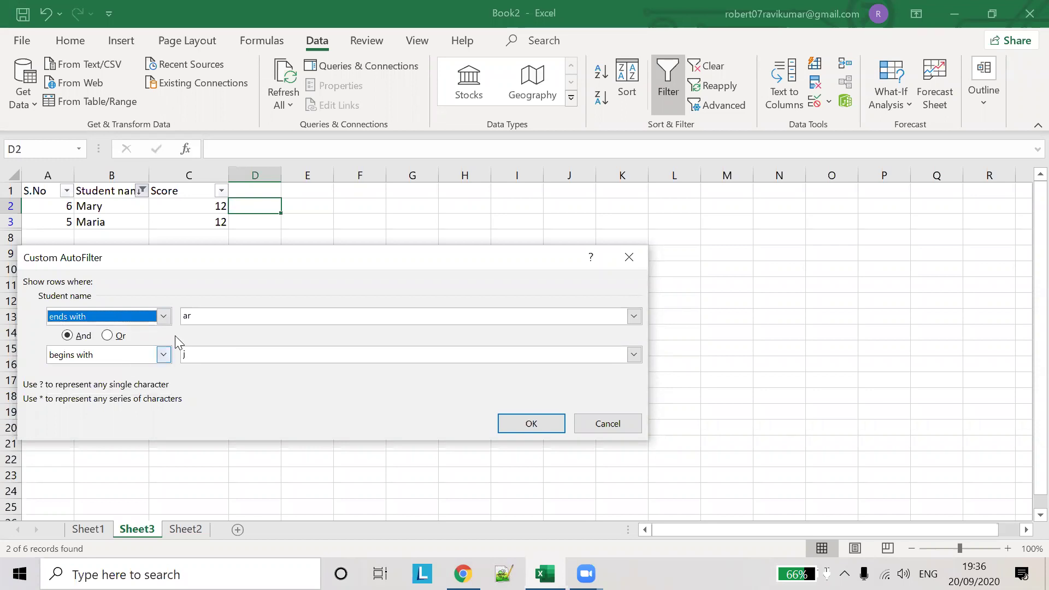
pyautogui.click(192, 315)
pyautogui.press('BackSpace')
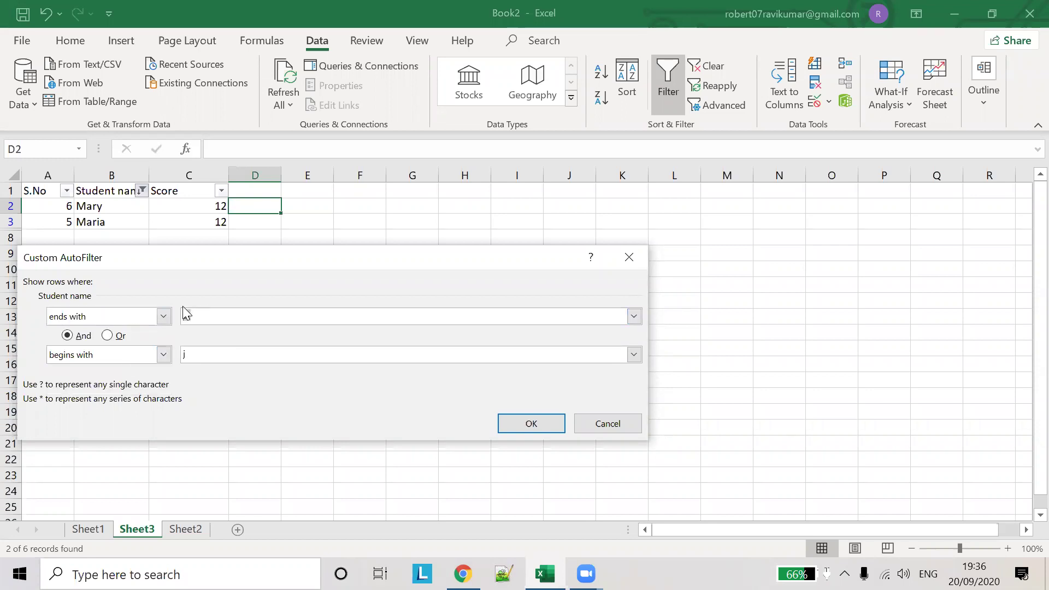
pyautogui.write('y')
pyautogui.click(513, 424)
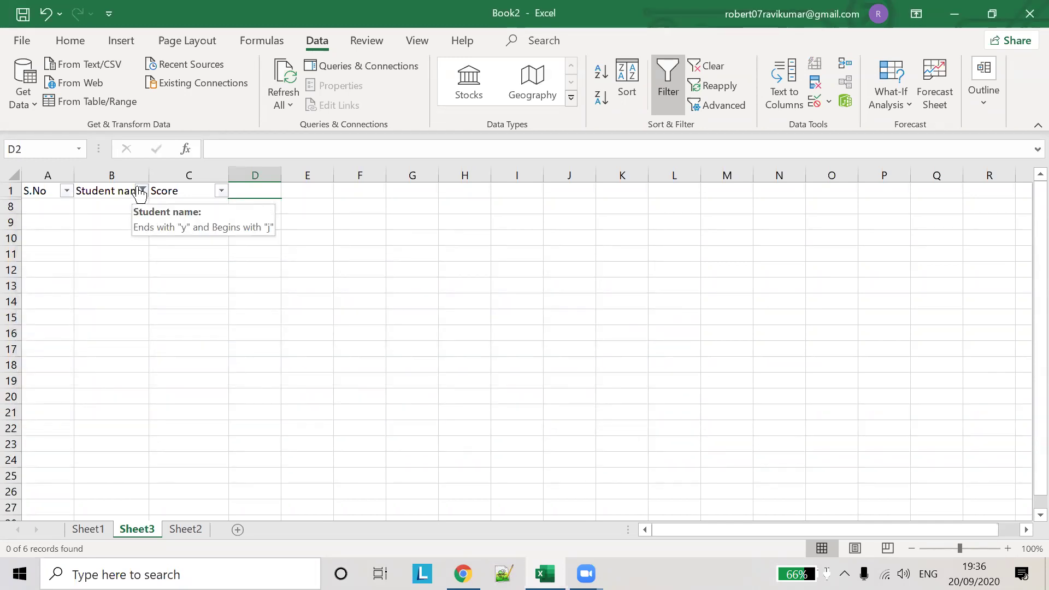
# - Change the second name condition from 'begins with' j to m, leaving only Mary (score 12)
pyautogui.click(141, 190)
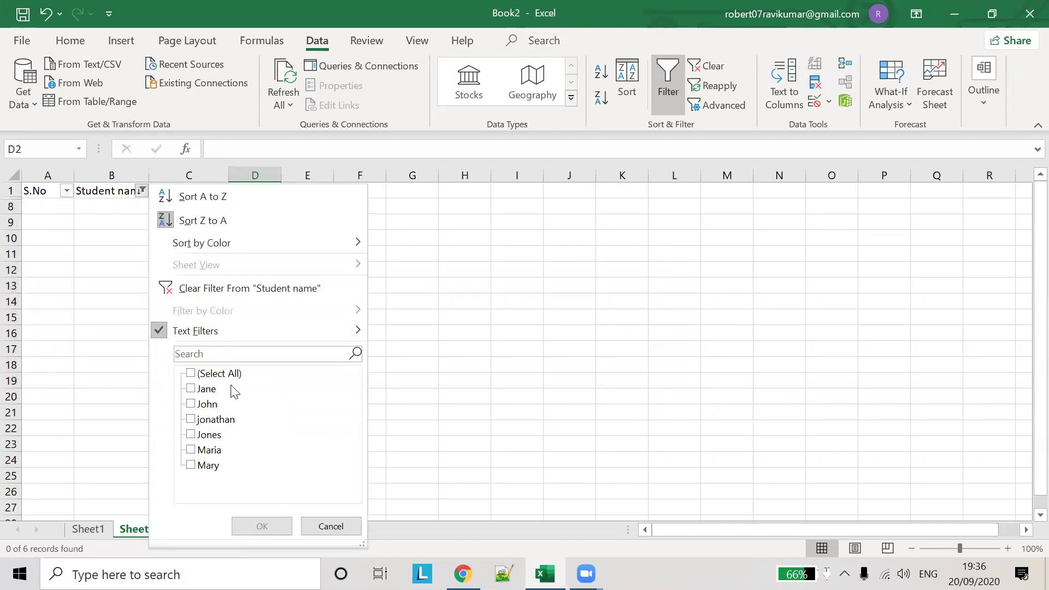
pyautogui.moveTo(246, 330)
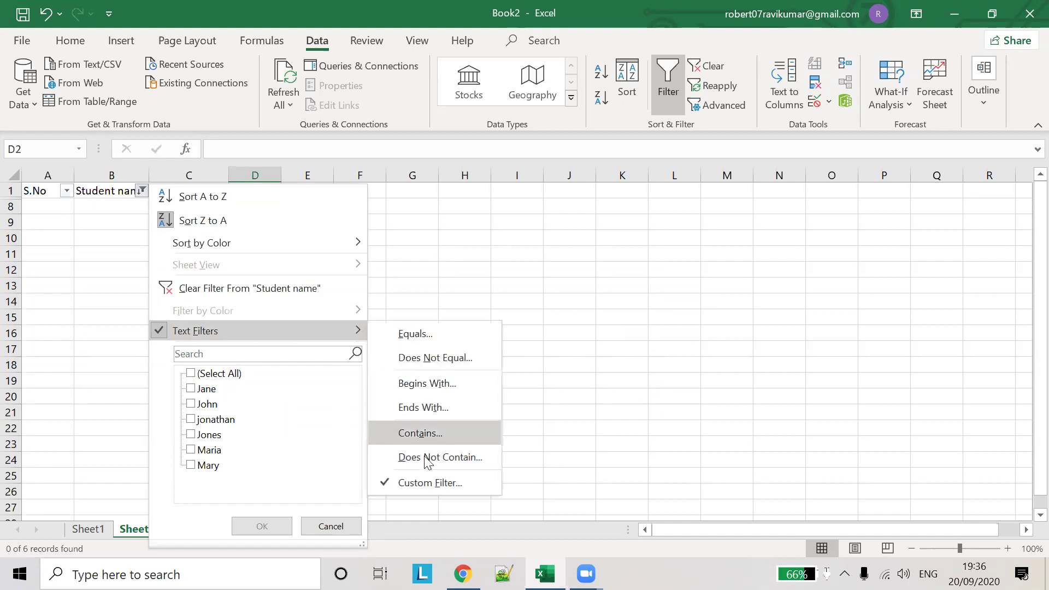
pyautogui.click(425, 480)
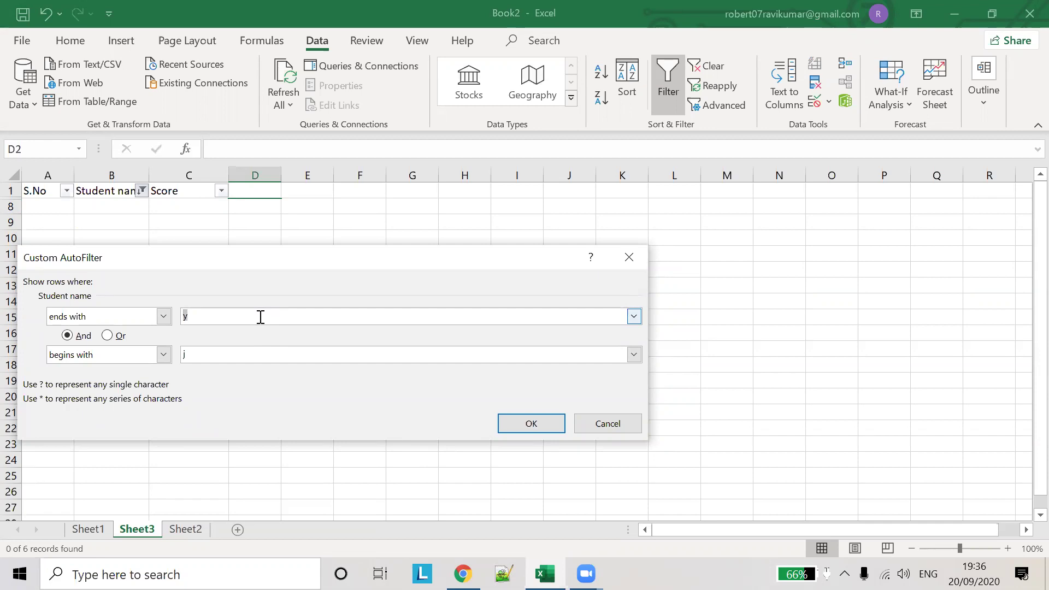
pyautogui.doubleClick(208, 350)
pyautogui.write('m')
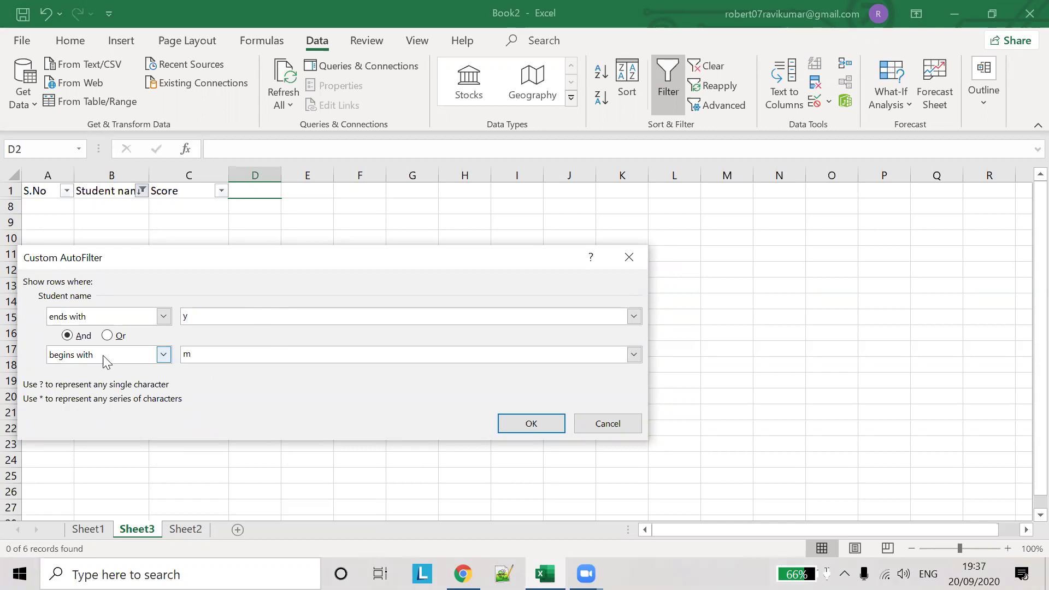
pyautogui.click(547, 425)
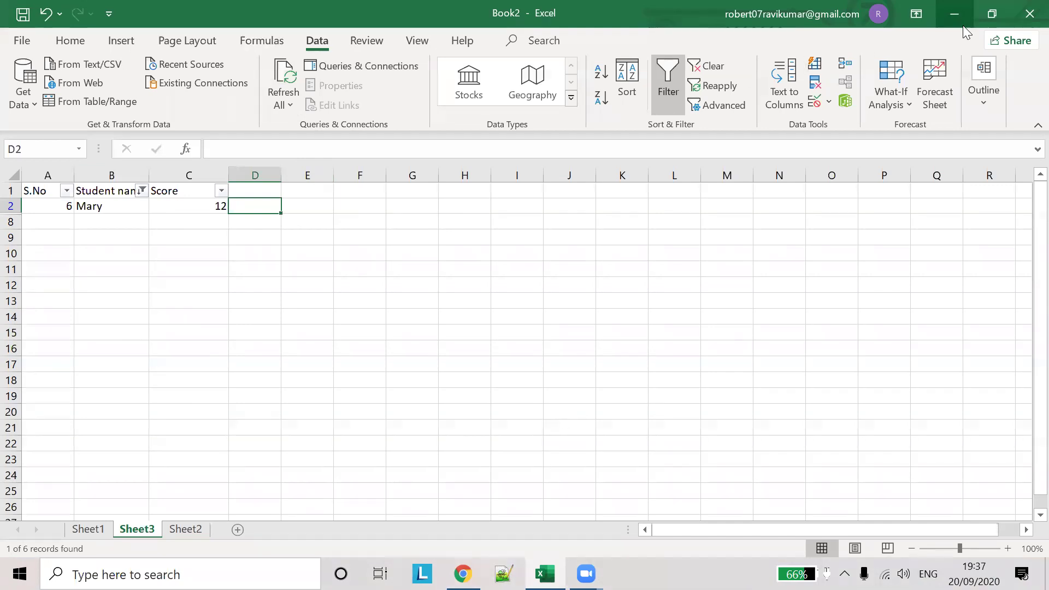
# - Clear the Student name filter so all six students show again
pyautogui.moveTo(138, 200); pyautogui.dragTo(136, 193)
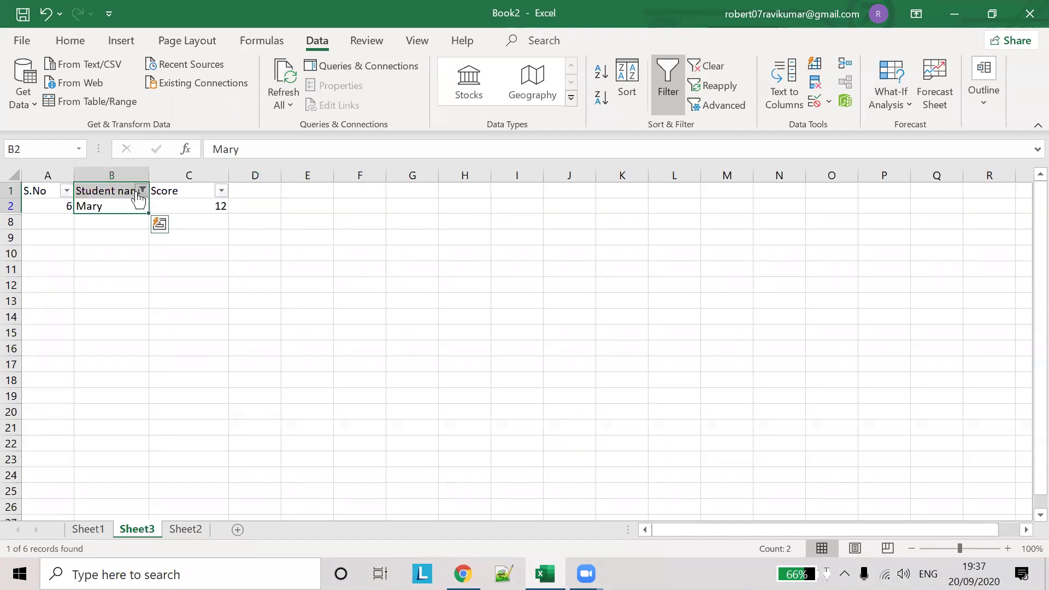
pyautogui.click(142, 190)
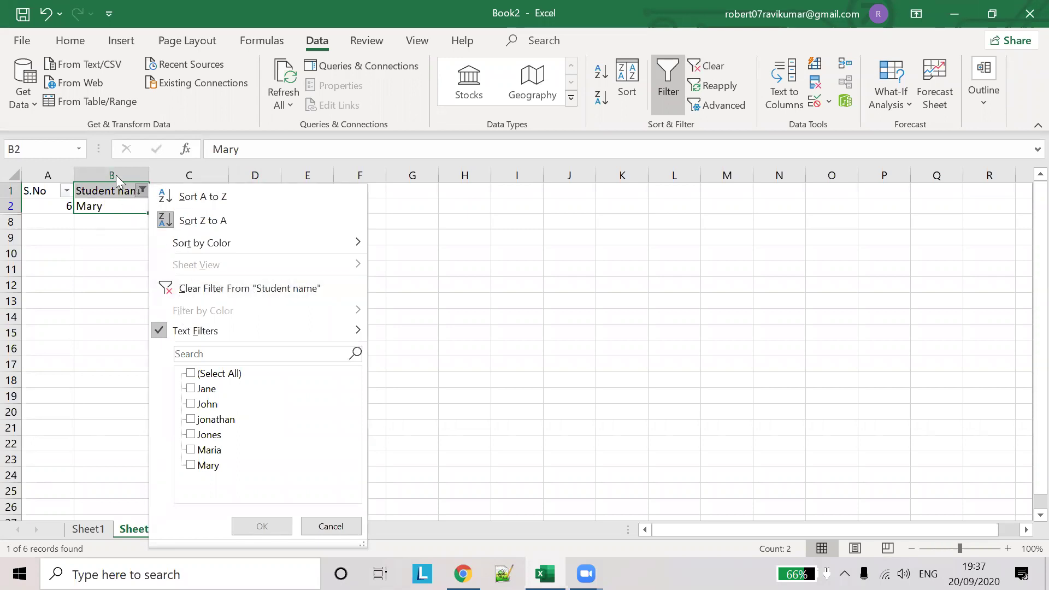
pyautogui.click(230, 292)
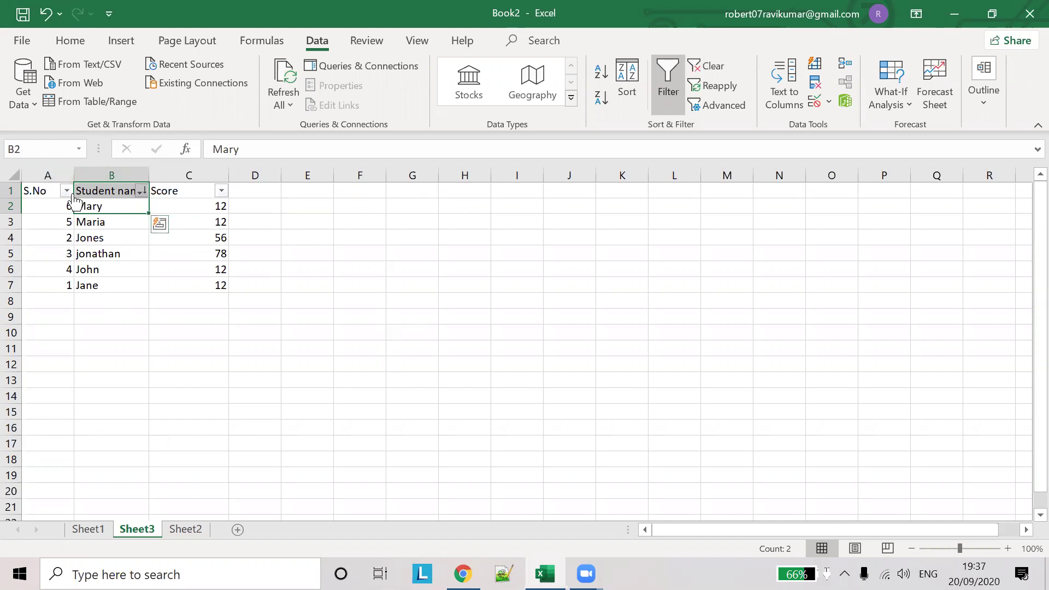
# - Sort the students by name A to Z, from Jane to Mary
pyautogui.click(105, 193)
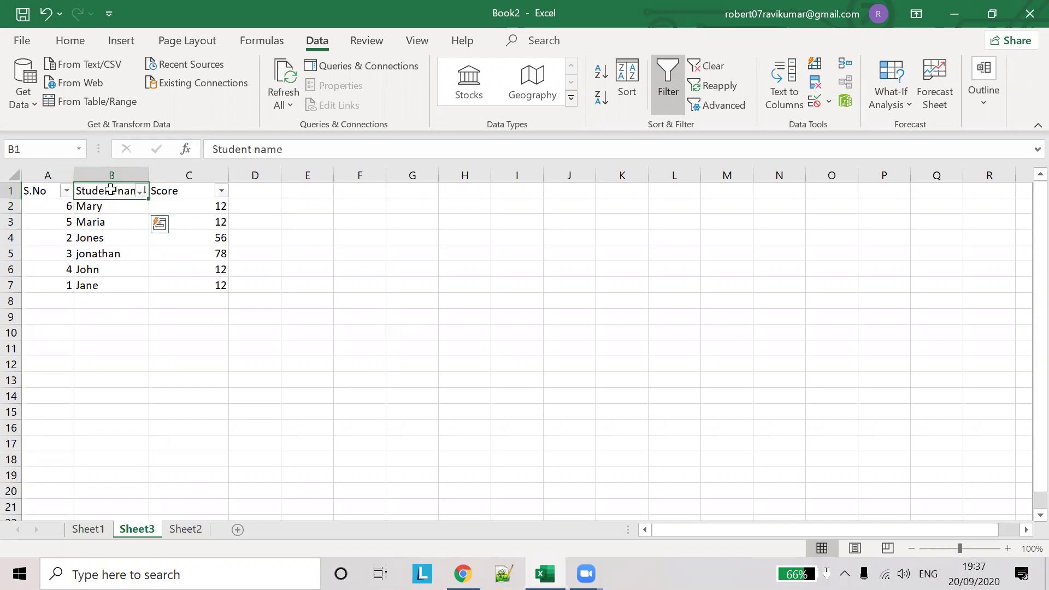
pyautogui.click(141, 191)
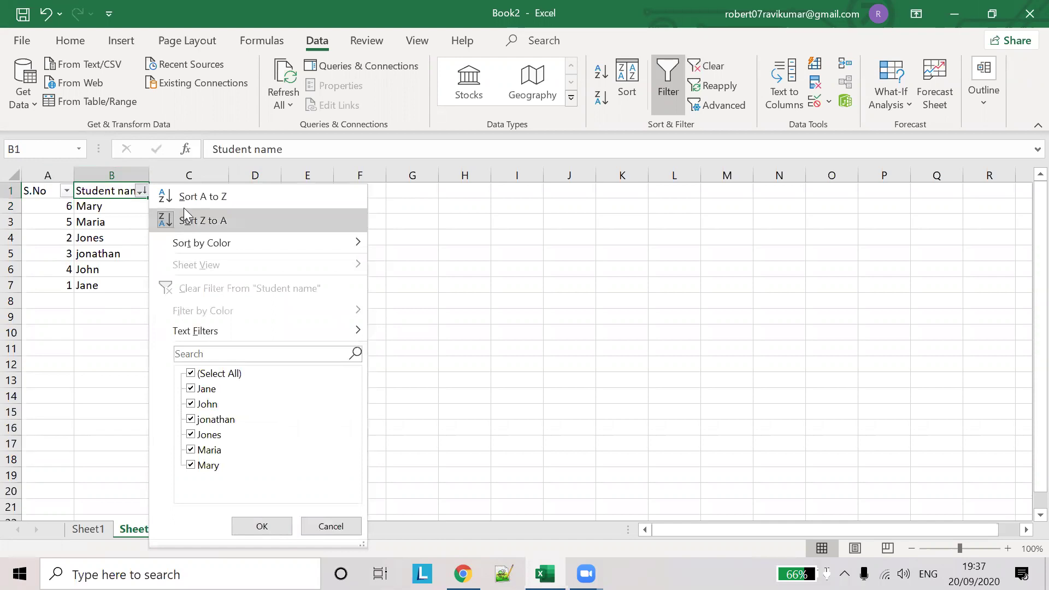
pyautogui.click(188, 198)
pyautogui.click(141, 191)
pyautogui.moveTo(201, 242)
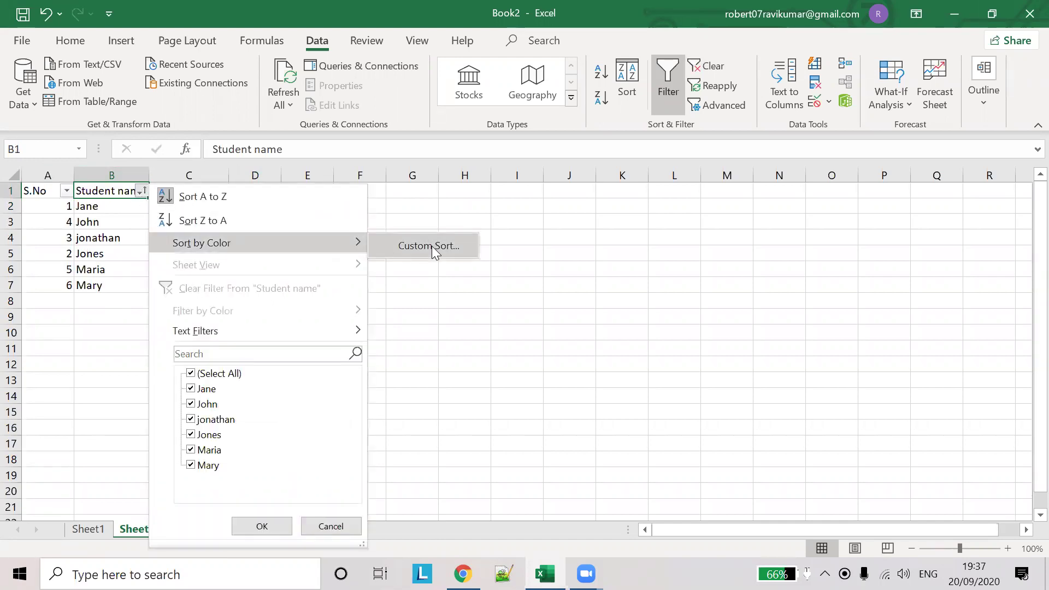
pyautogui.click(431, 246)
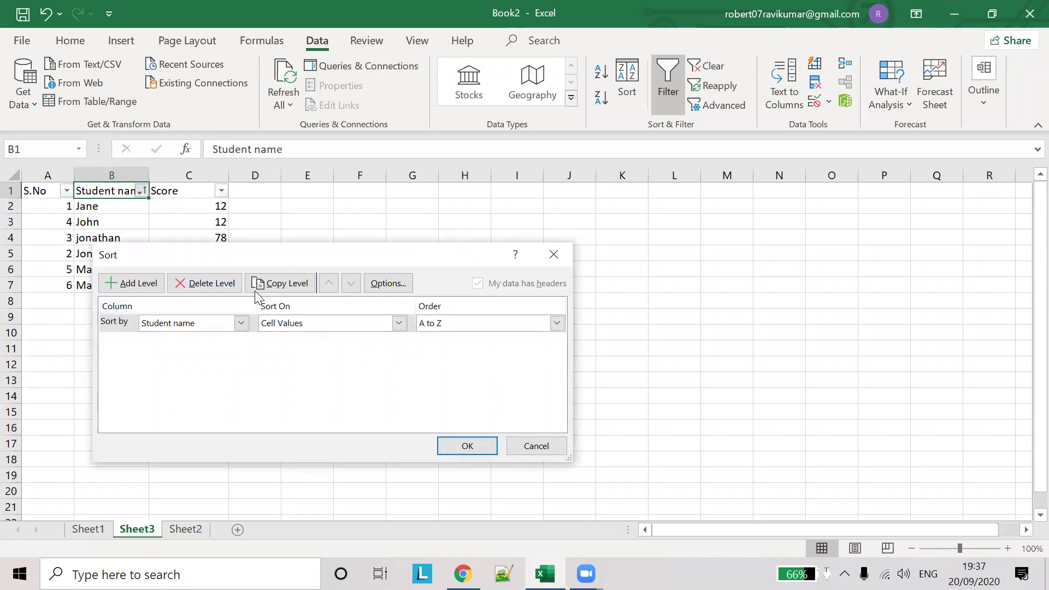
pyautogui.click(522, 446)
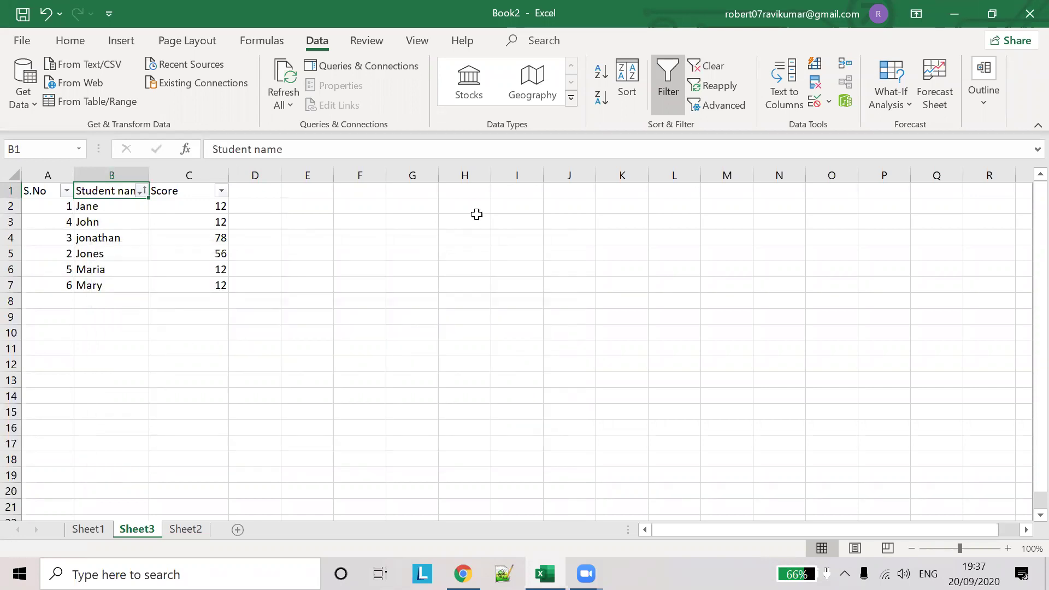
pyautogui.click(141, 193)
pyautogui.moveTo(195, 330)
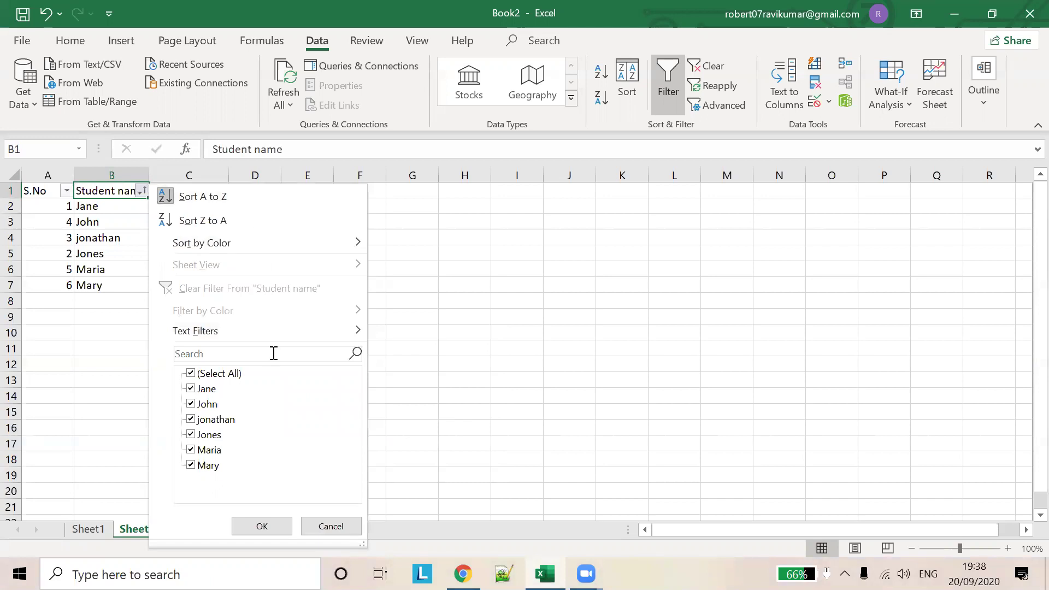
pyautogui.press('Return')
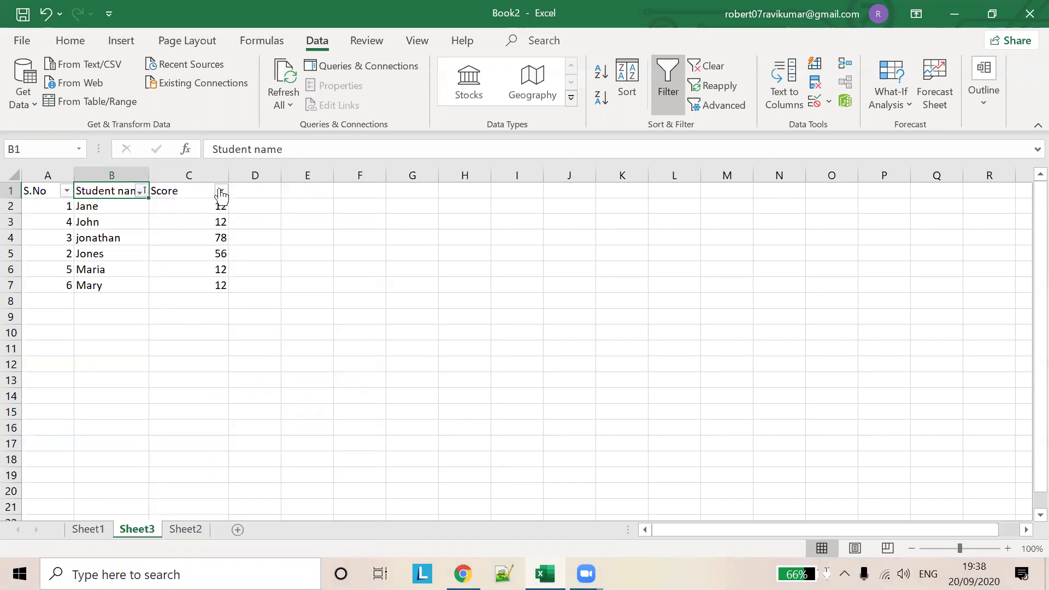
# - Scroll the guru99 tutorial down to the Group and Ungroup gender-average subtotal example
pyautogui.click(463, 574)
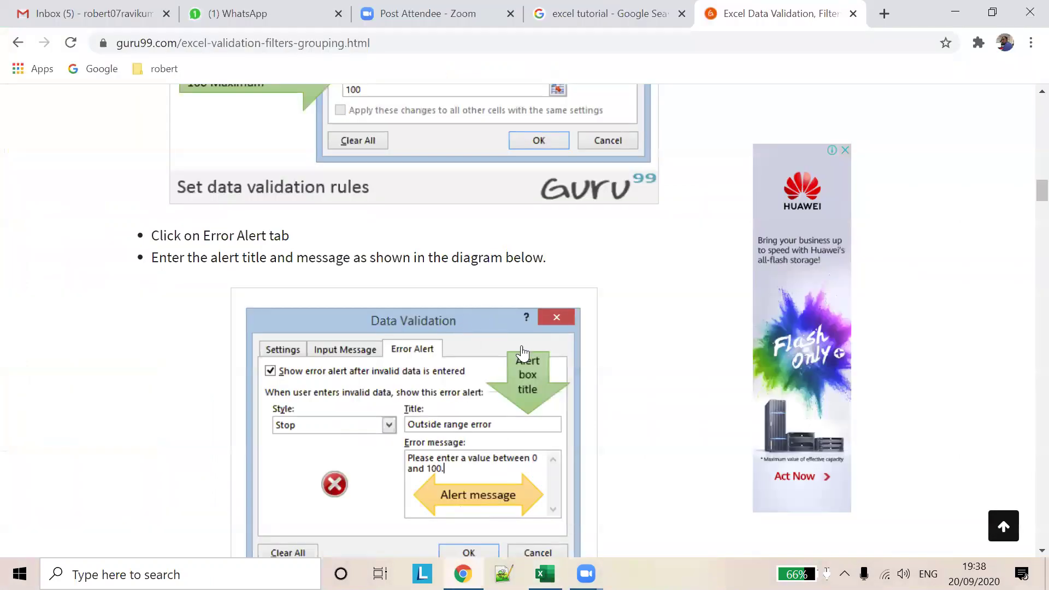
pyautogui.scroll(-8, 527, 355)
pyautogui.scroll(-5, 528, 358)
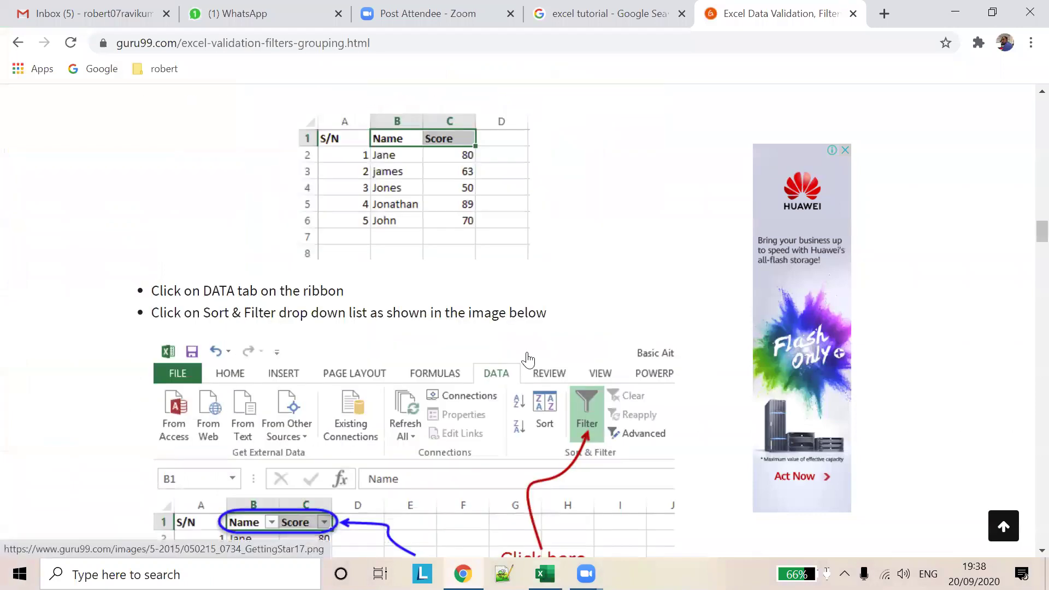
pyautogui.scroll(-5, 527, 359)
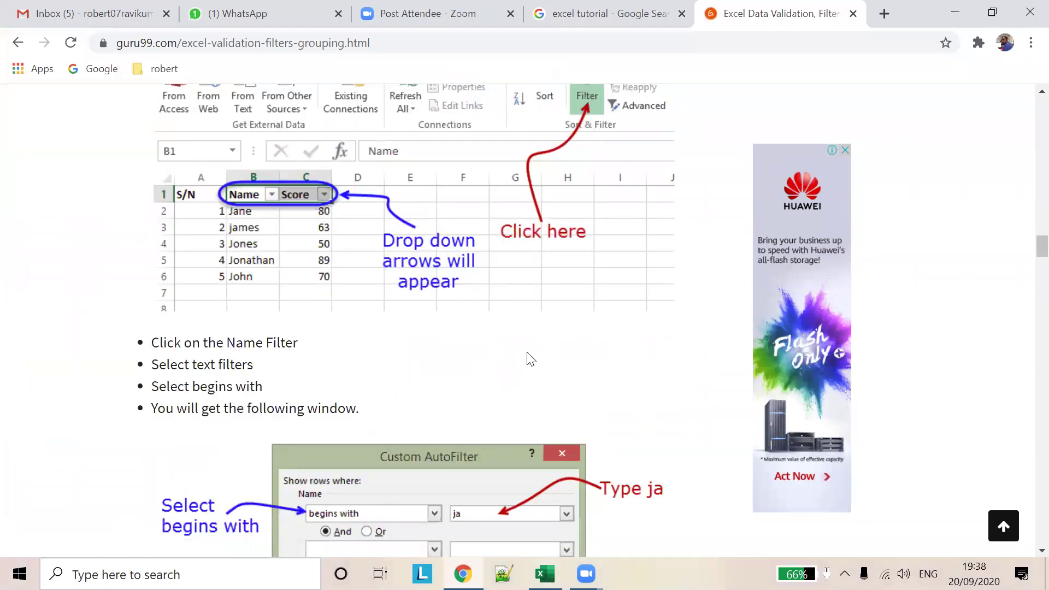
pyautogui.scroll(-2, 530, 359)
pyautogui.scroll(-3, 529, 359)
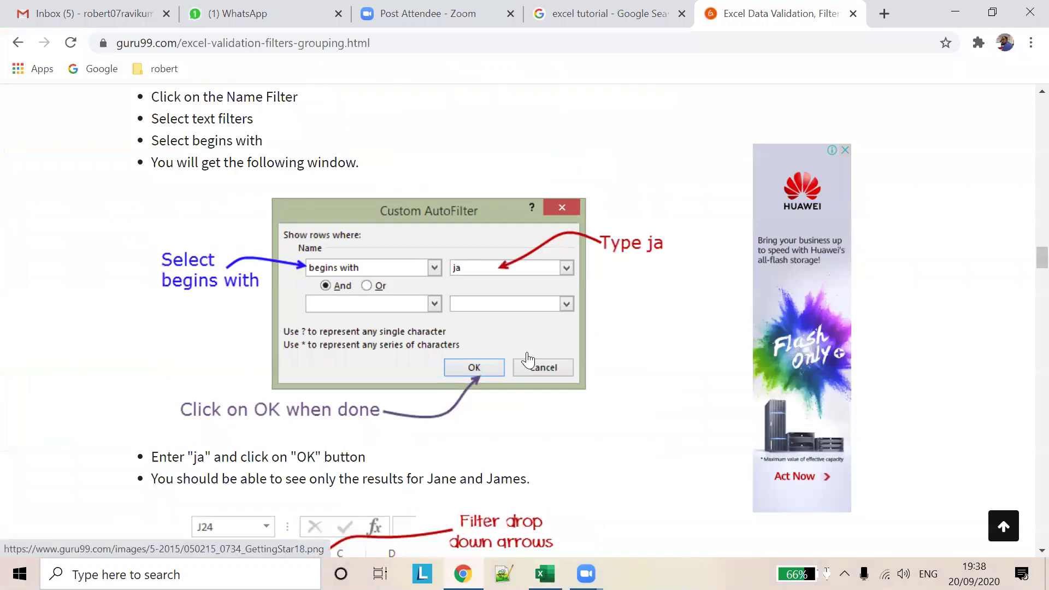
pyautogui.scroll(-3, 527, 360)
pyautogui.scroll(-3, 528, 360)
pyautogui.scroll(-2, 527, 359)
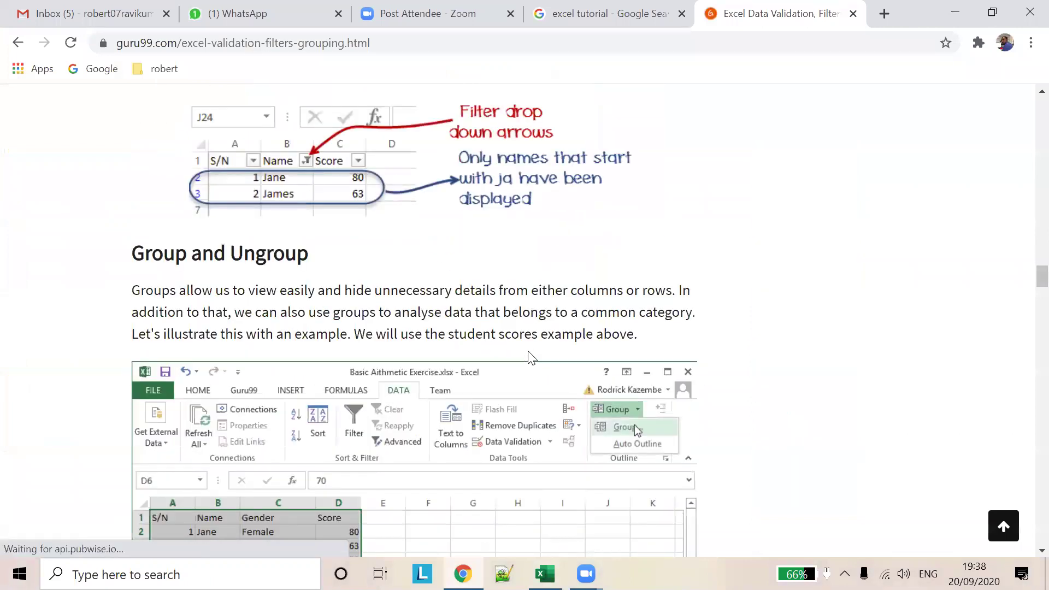
pyautogui.scroll(-4, 529, 358)
pyautogui.scroll(2, 528, 358)
pyautogui.scroll(1, 528, 358)
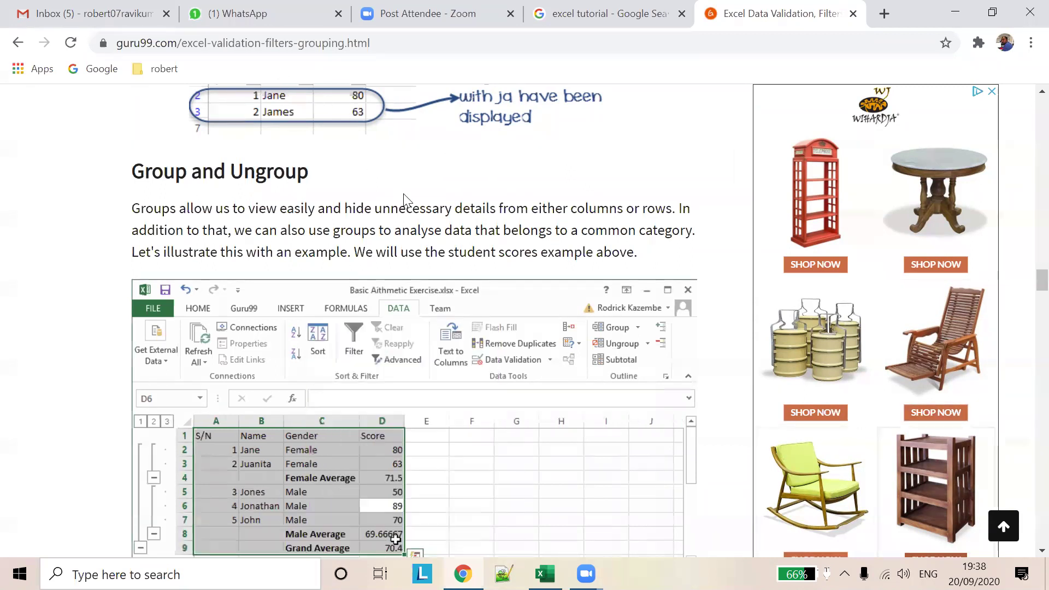
pyautogui.scroll(-1, 476, 379)
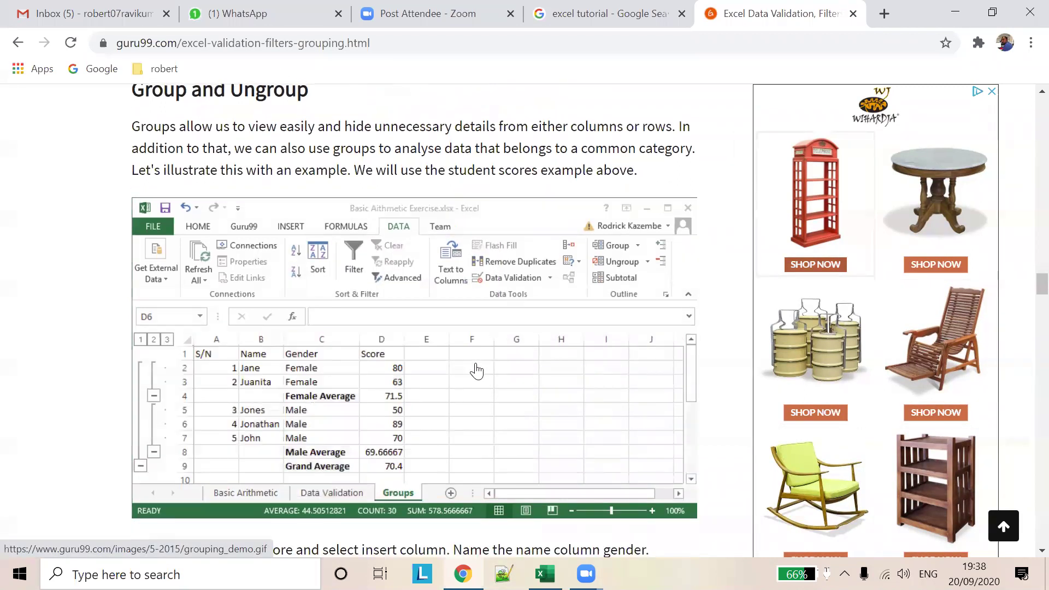
# - Autofit column B, insert a new column before Score and head it Gender
pyautogui.hotkey('alt', 'Tab')
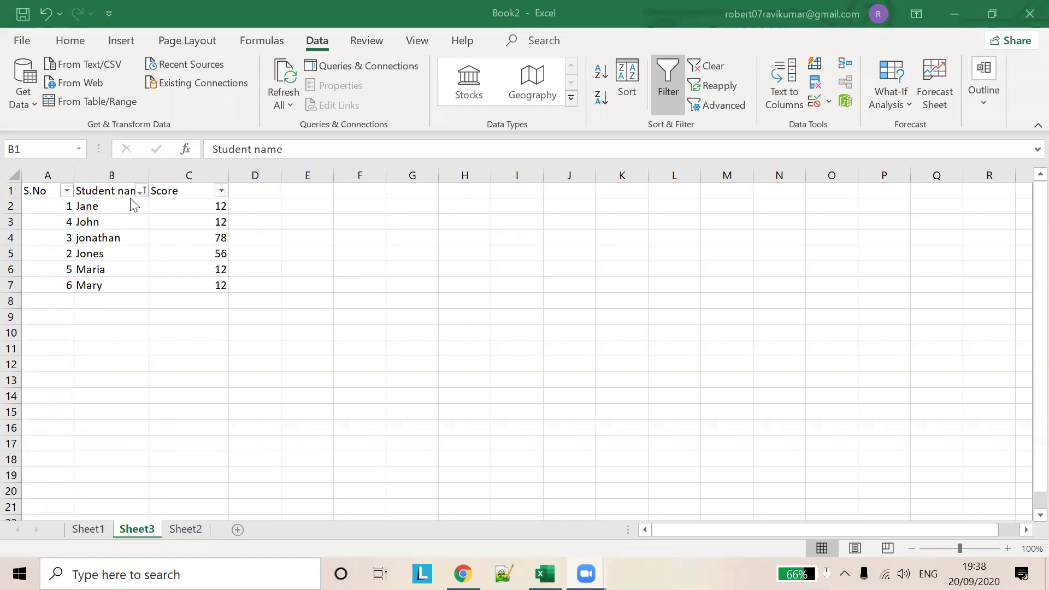
pyautogui.doubleClick(148, 174)
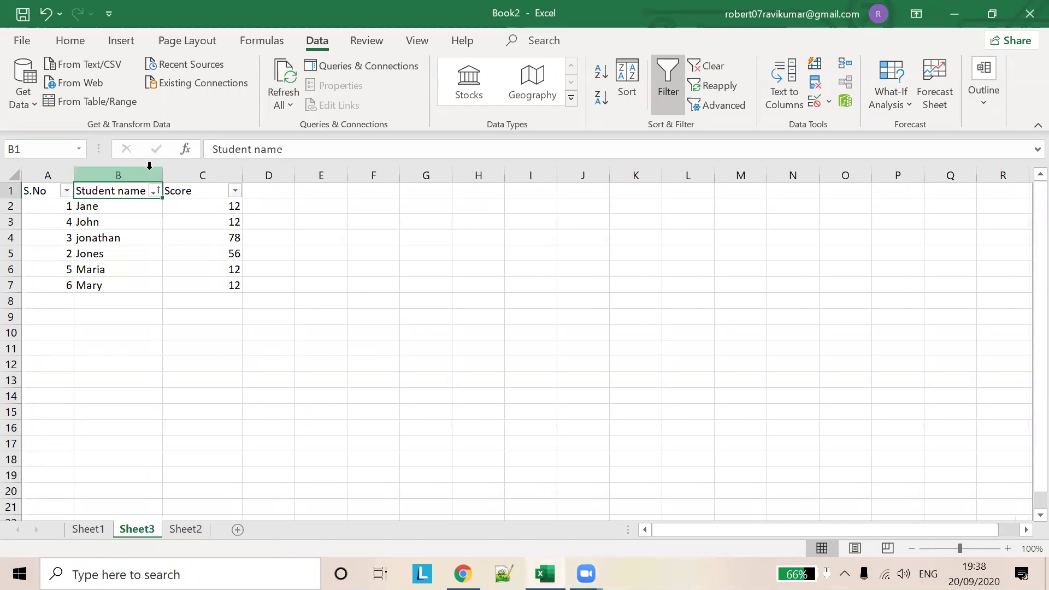
pyautogui.click(205, 174)
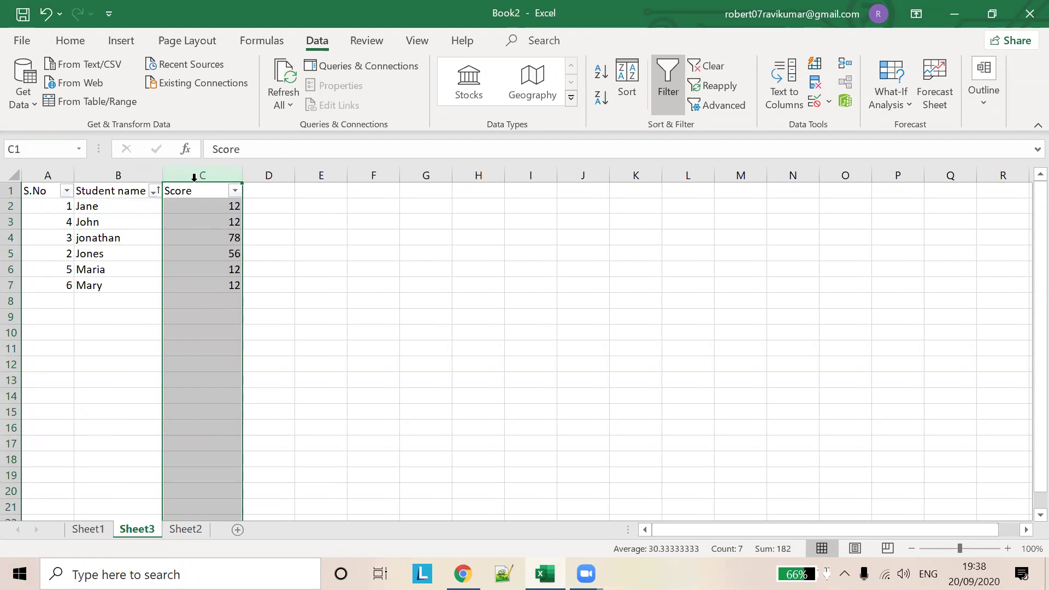
pyautogui.rightClick(200, 173)
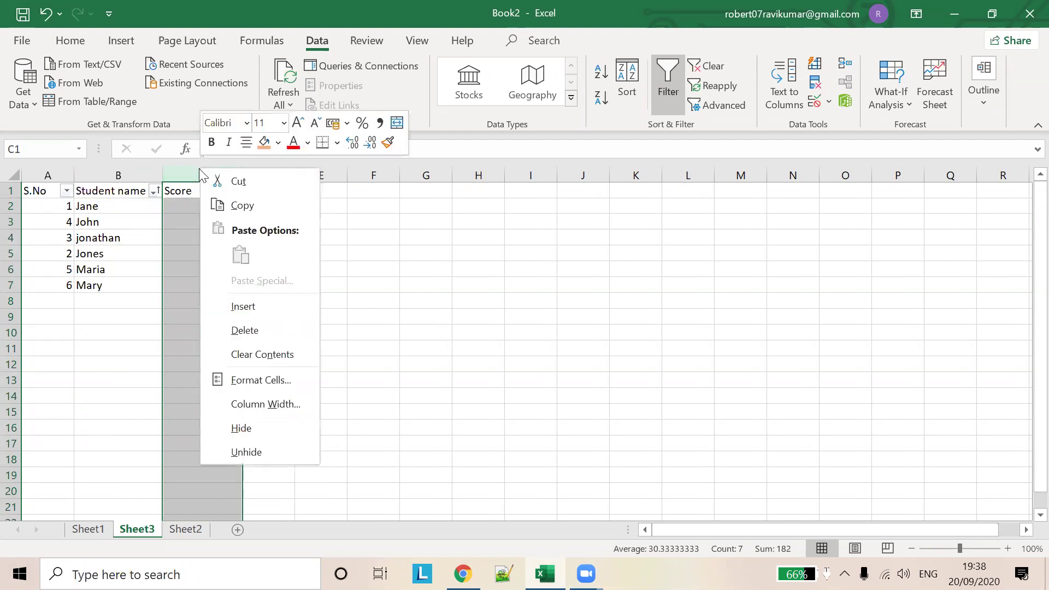
pyautogui.click(244, 306)
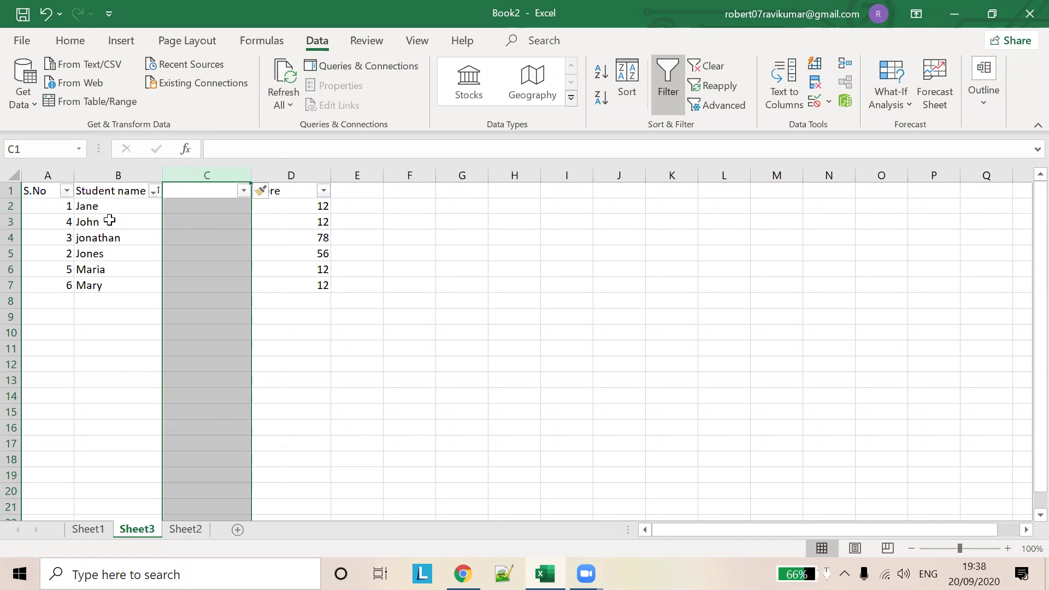
pyautogui.click(203, 192)
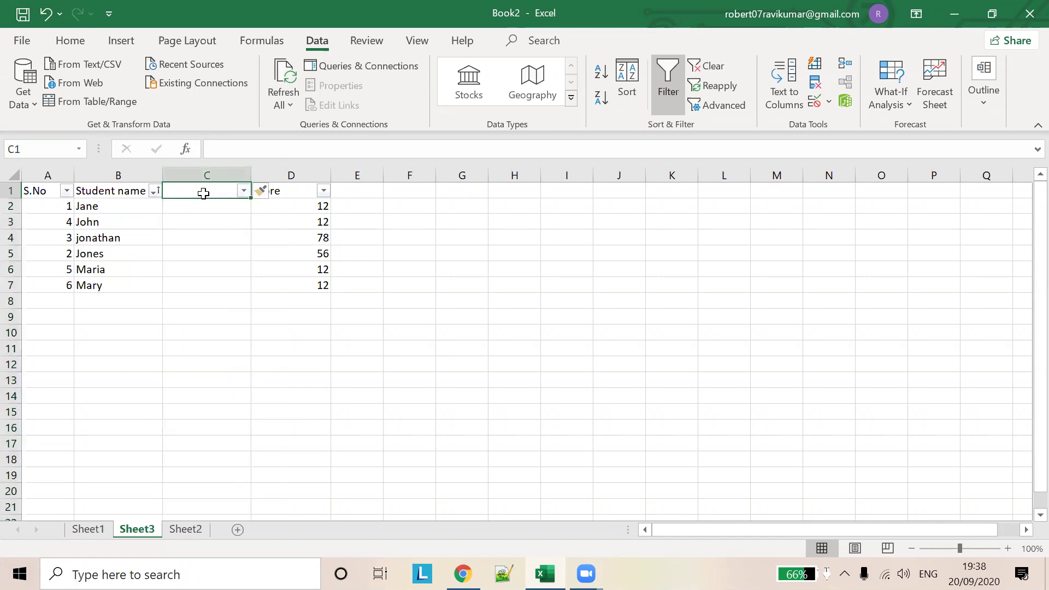
pyautogui.write('Gender')
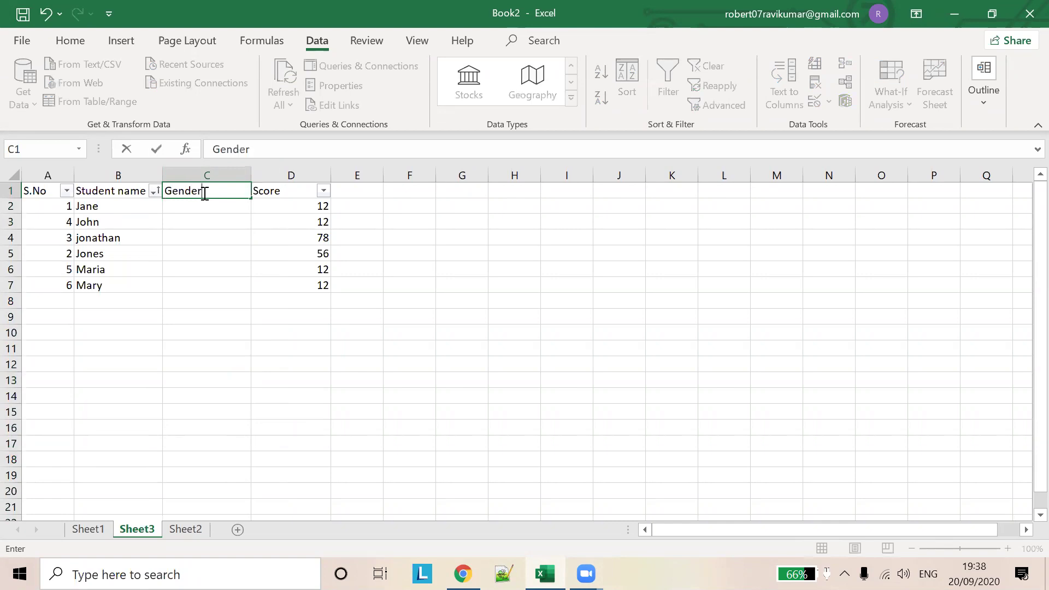
pyautogui.press('Tab')
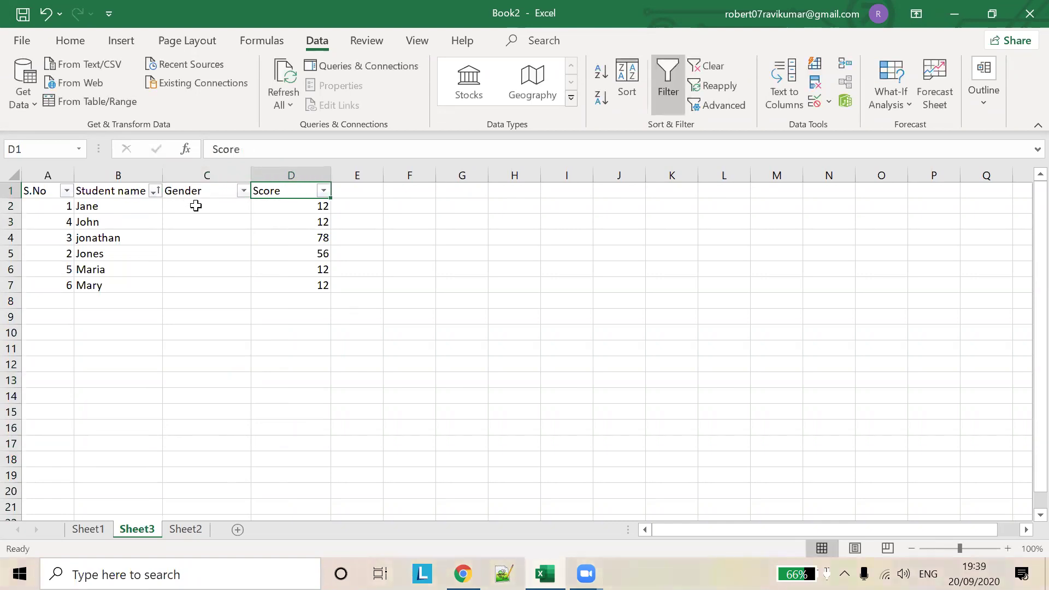
# - Enter Female, Male, Male, Male, Female, Female in C2:C7 and save the workbook
pyautogui.click(195, 205)
pyautogui.write('Fema')
pyautogui.press('Return')
pyautogui.write('mna')
pyautogui.hotkey('ctrl', 'Return')
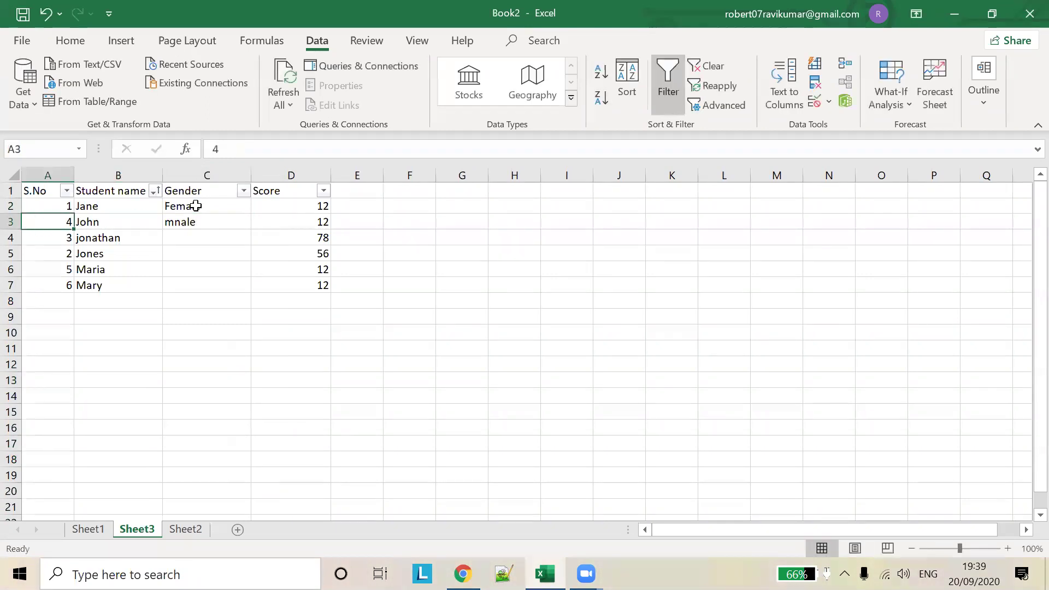
pyautogui.write('Male')
pyautogui.press('Return')
pyautogui.write('M')
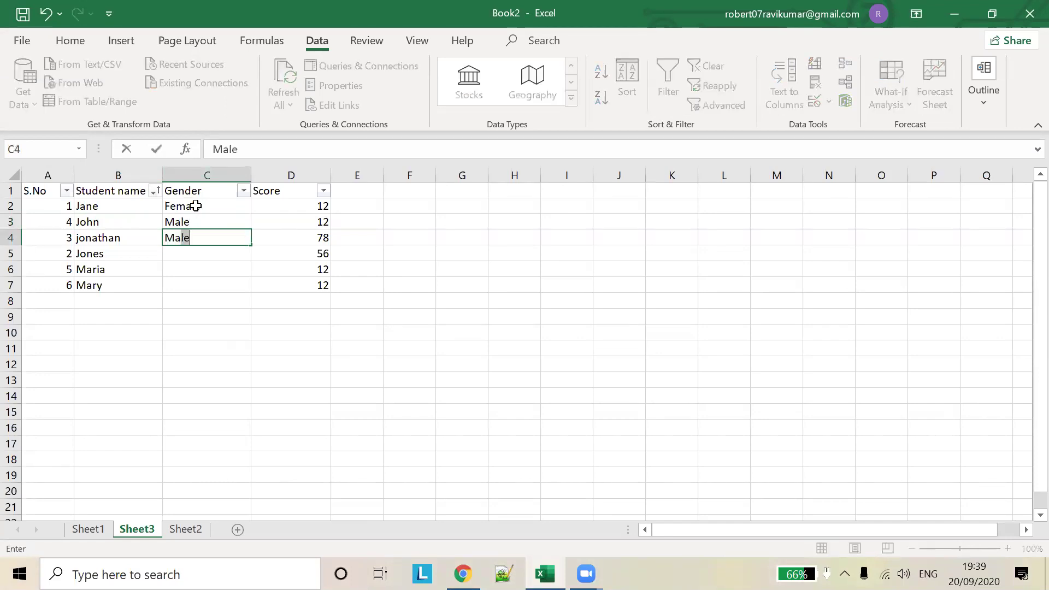
pyautogui.press('Return')
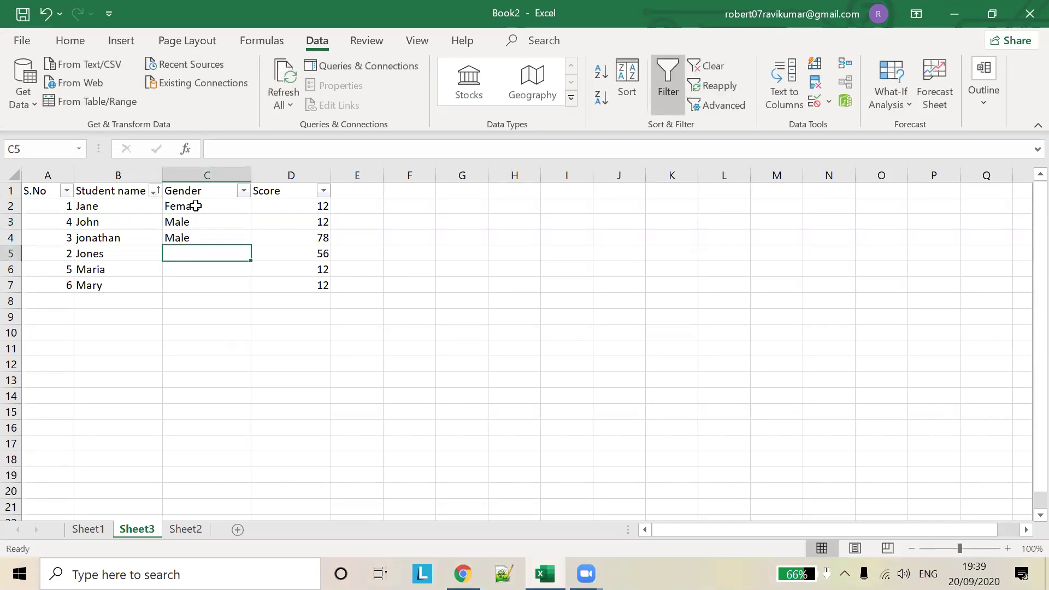
pyautogui.write('Male')
pyautogui.press('Return')
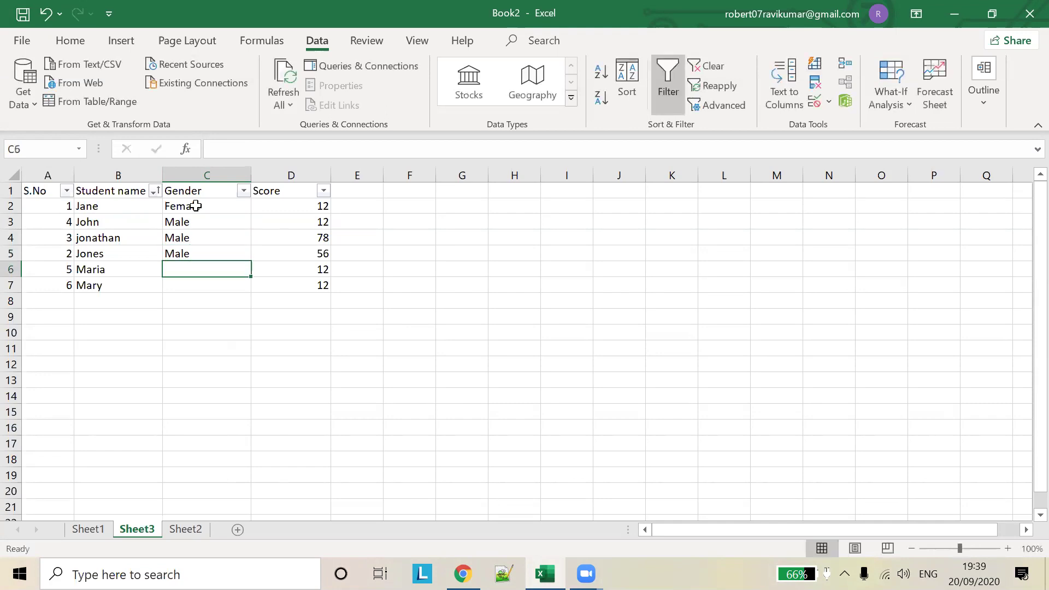
pyautogui.write('Female')
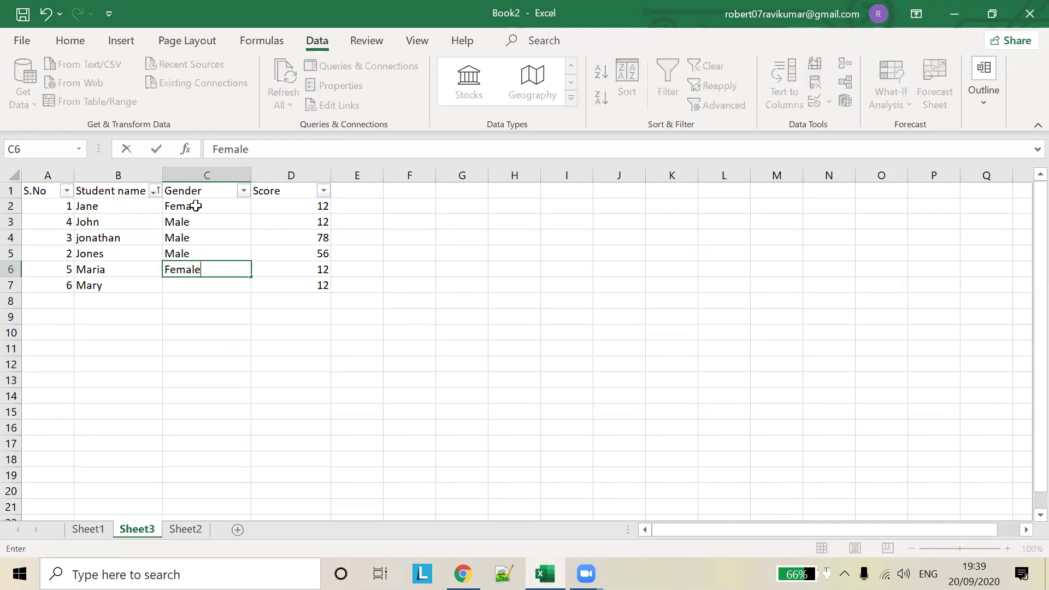
pyautogui.press('Return')
pyautogui.write('Femalre')
pyautogui.press('BackSpace')
pyautogui.press('BackSpace')
pyautogui.click(344, 350)
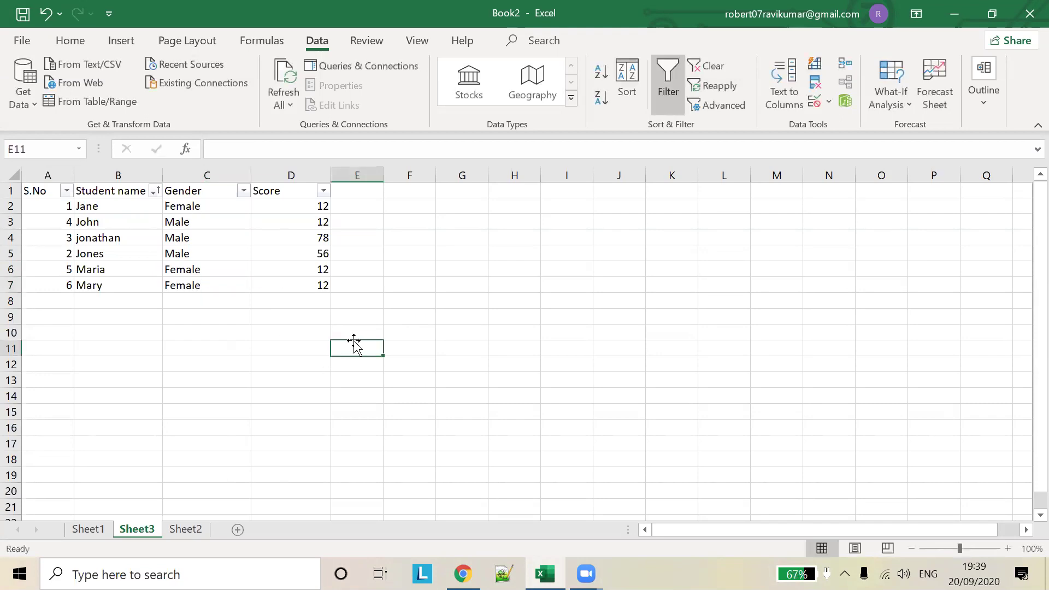
pyautogui.hotkey('ctrl', 's')
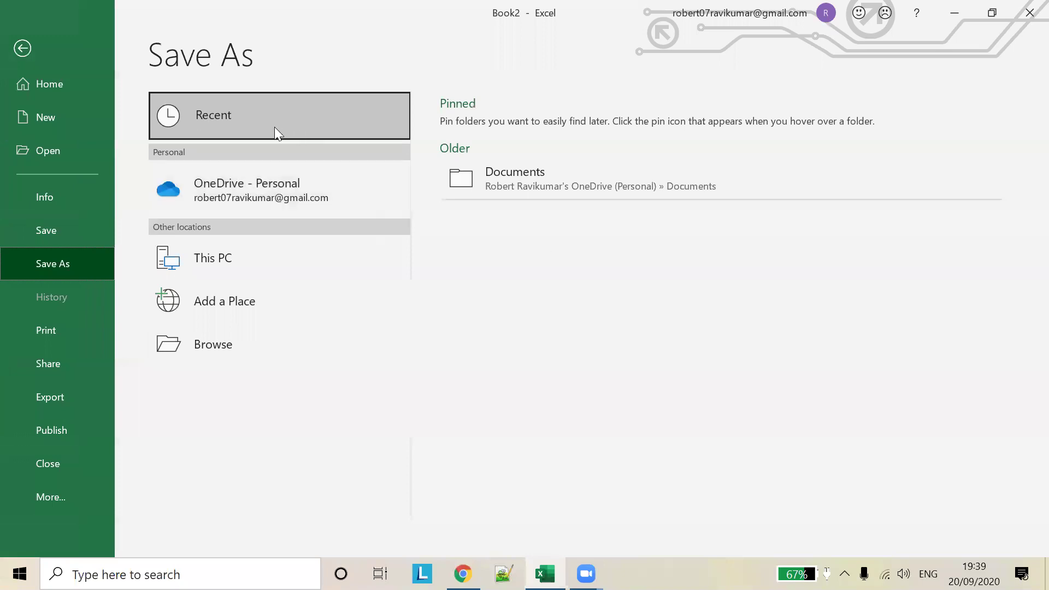
pyautogui.click(27, 47)
pyautogui.click(198, 210)
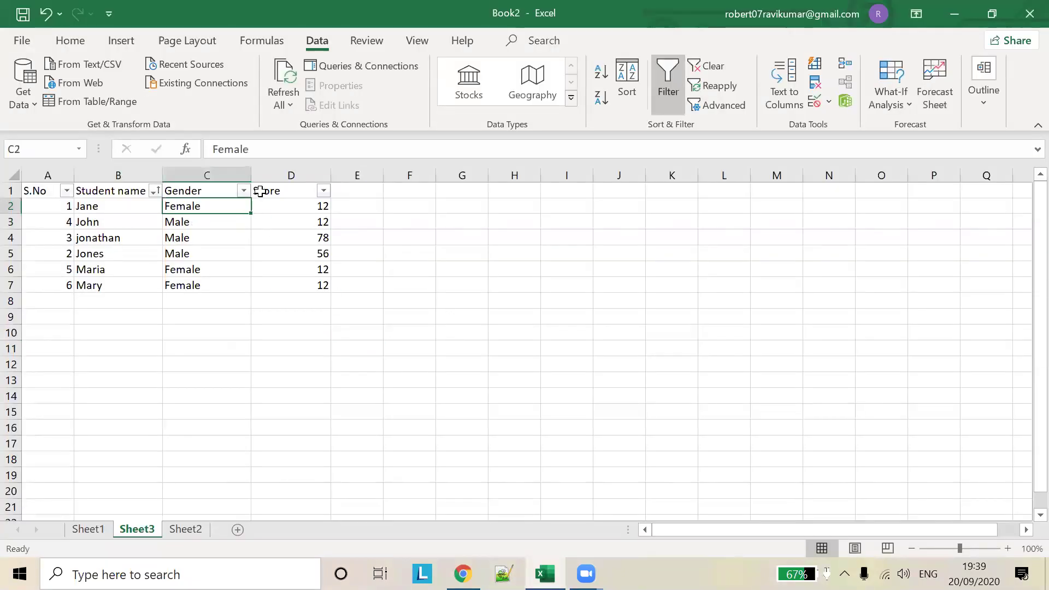
pyautogui.click(244, 191)
pyautogui.moveTo(135, 330)
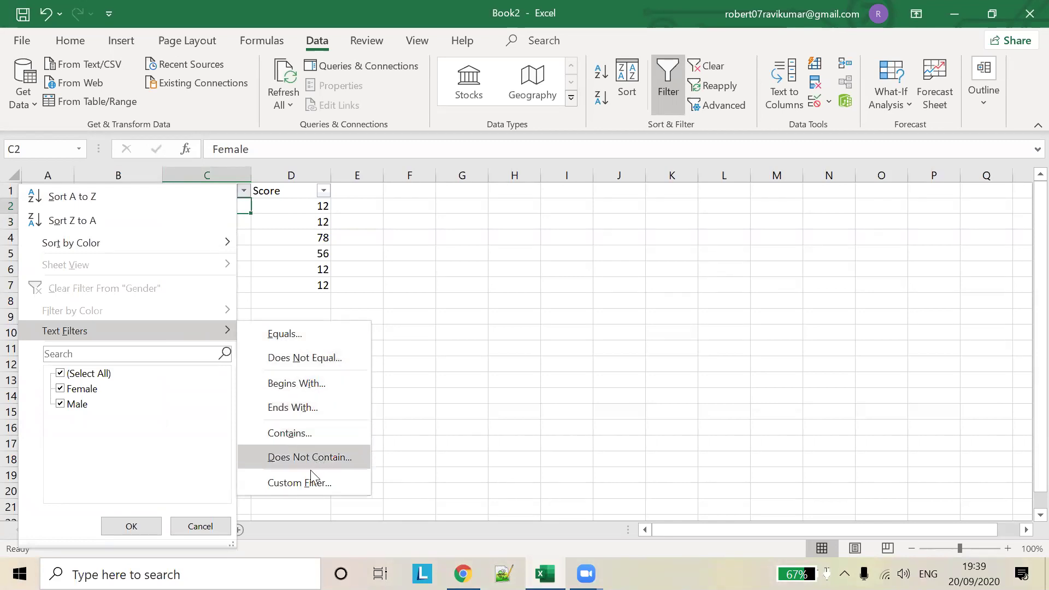
pyautogui.click(317, 337)
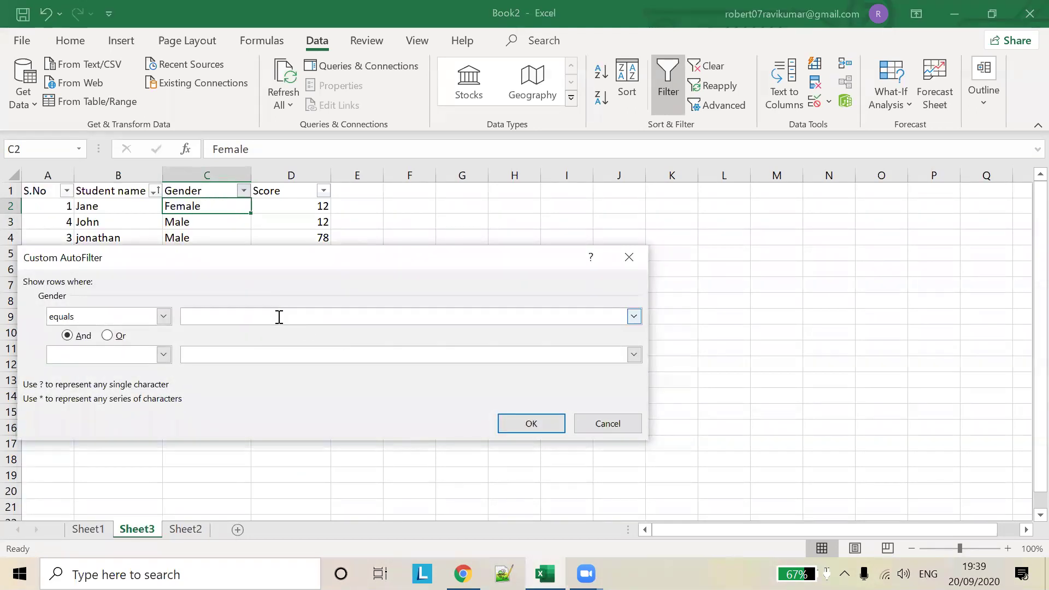
pyautogui.write('Female')
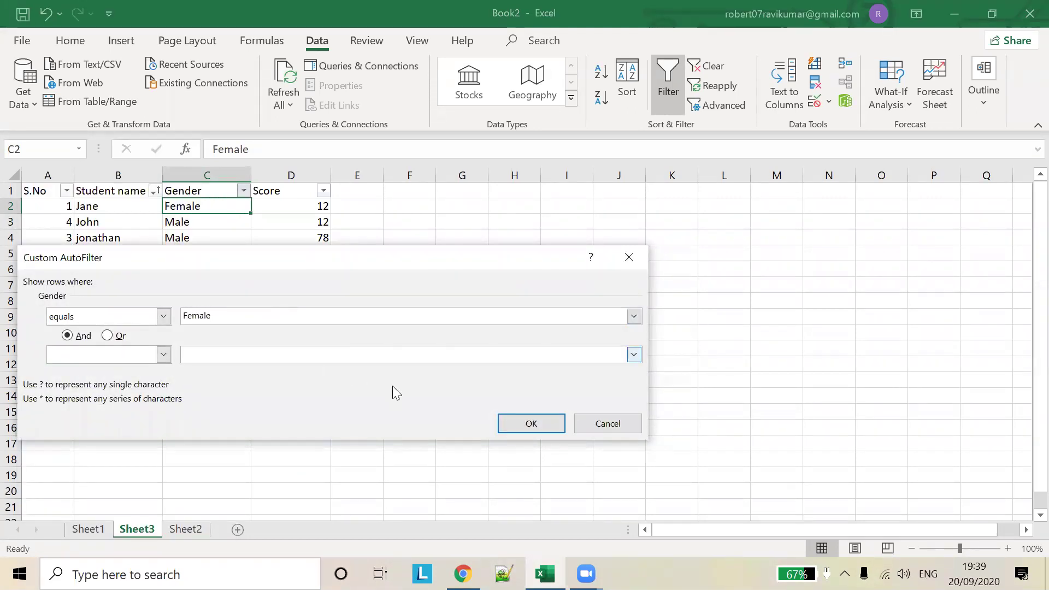
pyautogui.click(533, 418)
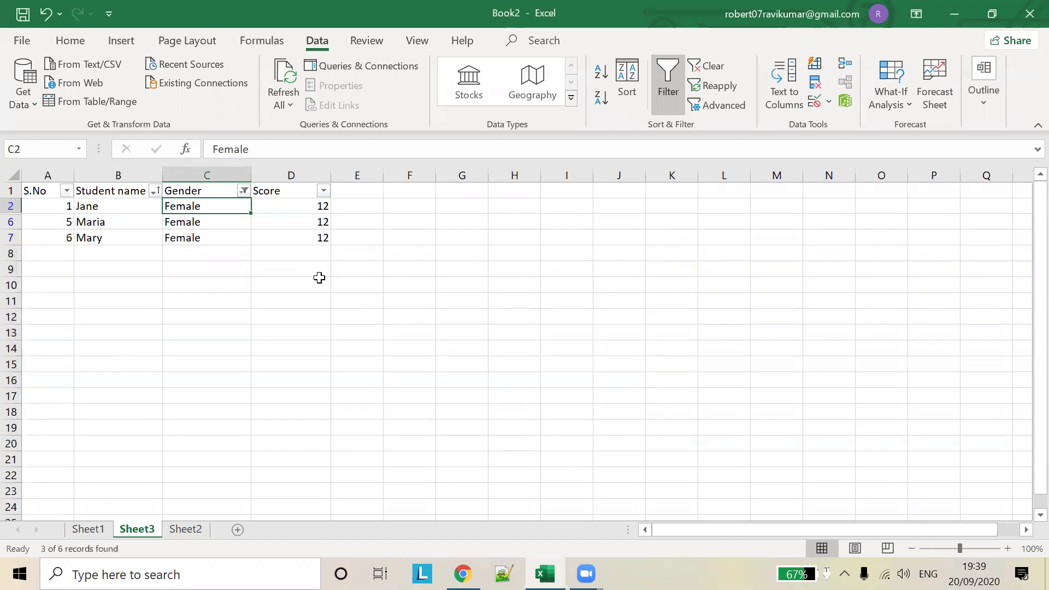
pyautogui.click(245, 191)
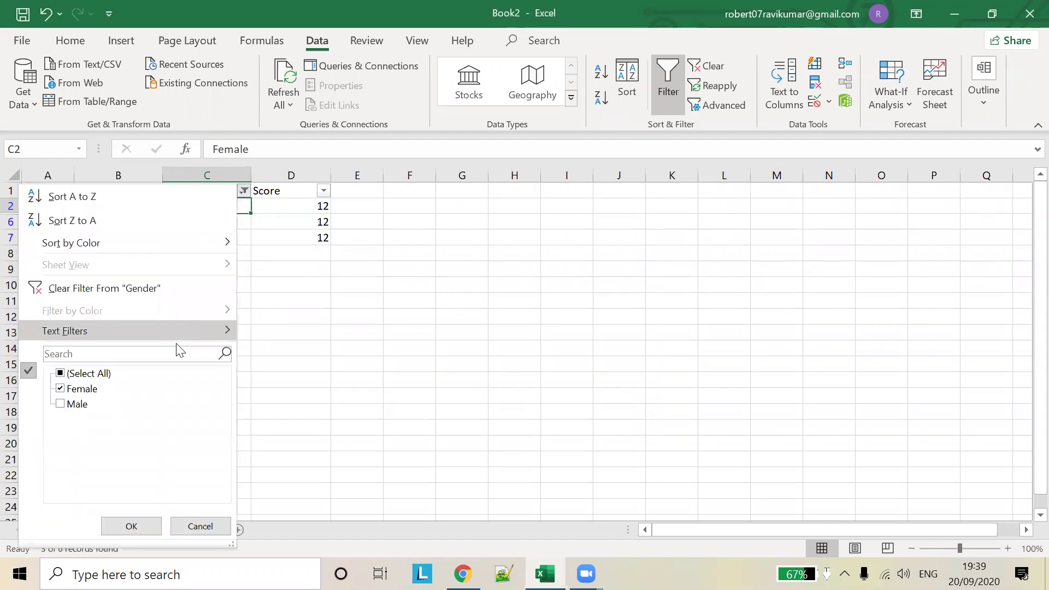
pyautogui.click(299, 335)
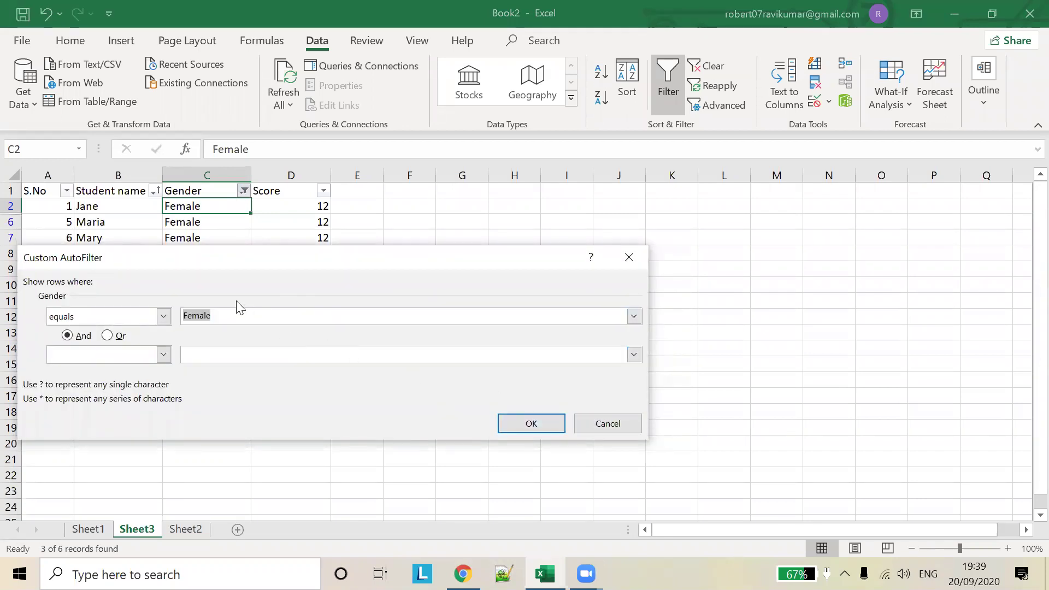
pyautogui.click(164, 316)
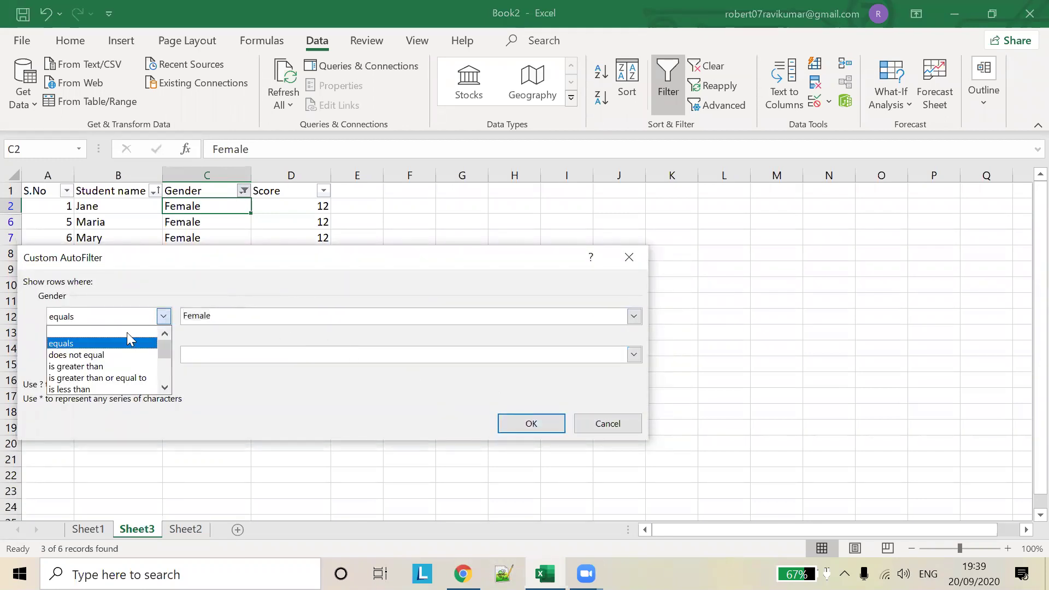
pyautogui.click(107, 354)
pyautogui.click(539, 413)
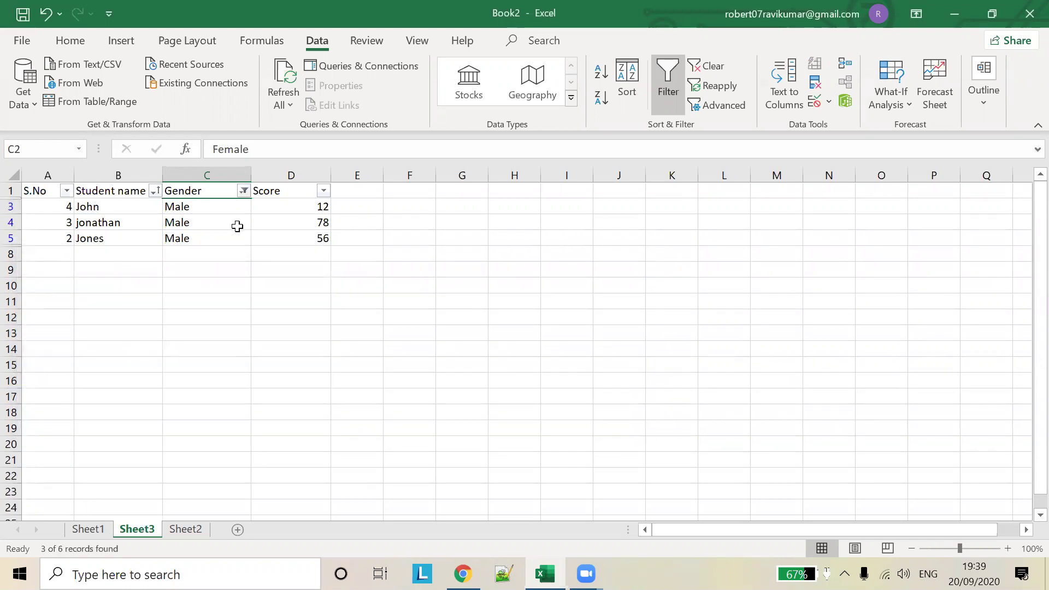
pyautogui.click(244, 190)
pyautogui.click(183, 290)
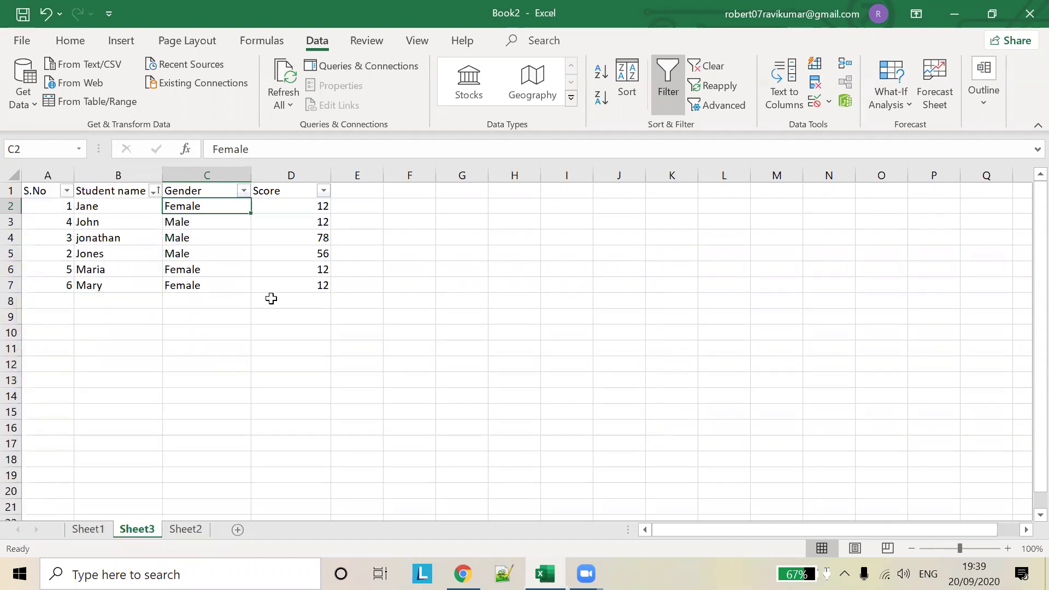
pyautogui.click(270, 298)
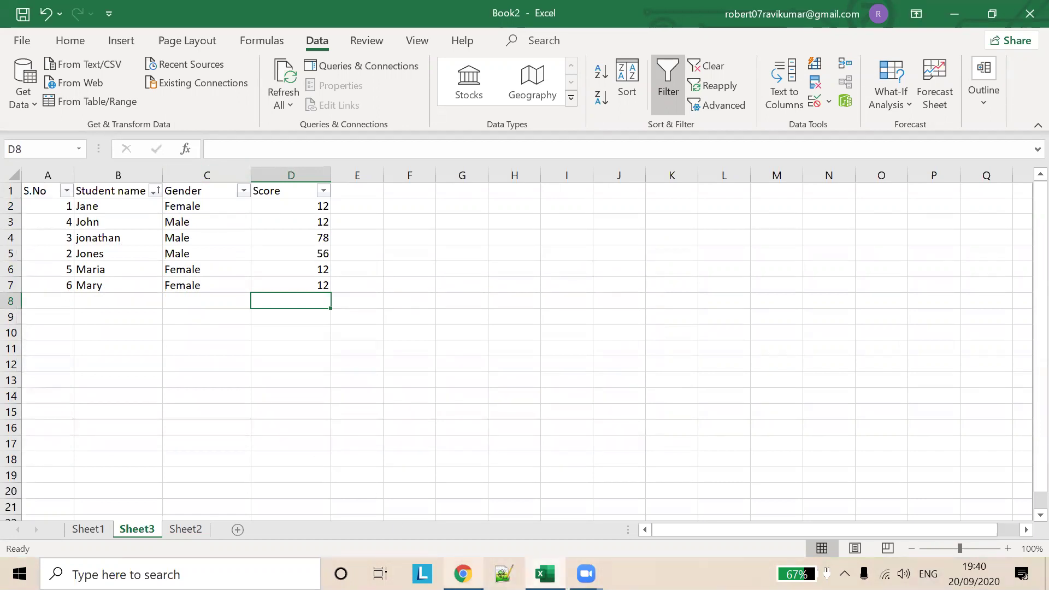
pyautogui.click(462, 574)
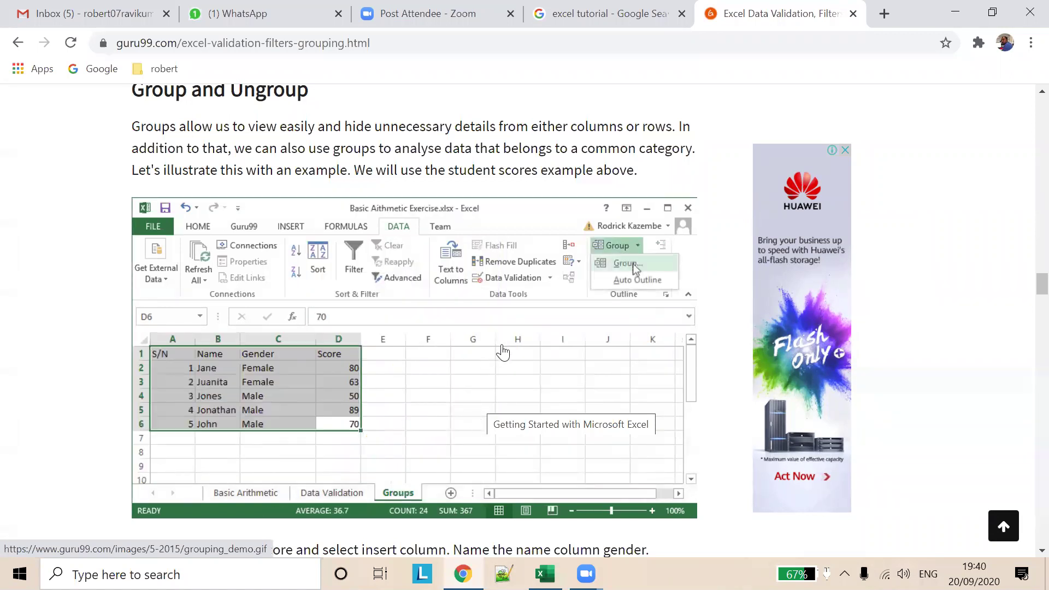
pyautogui.scroll(-3, 502, 353)
pyautogui.hotkey('alt', 'Tab')
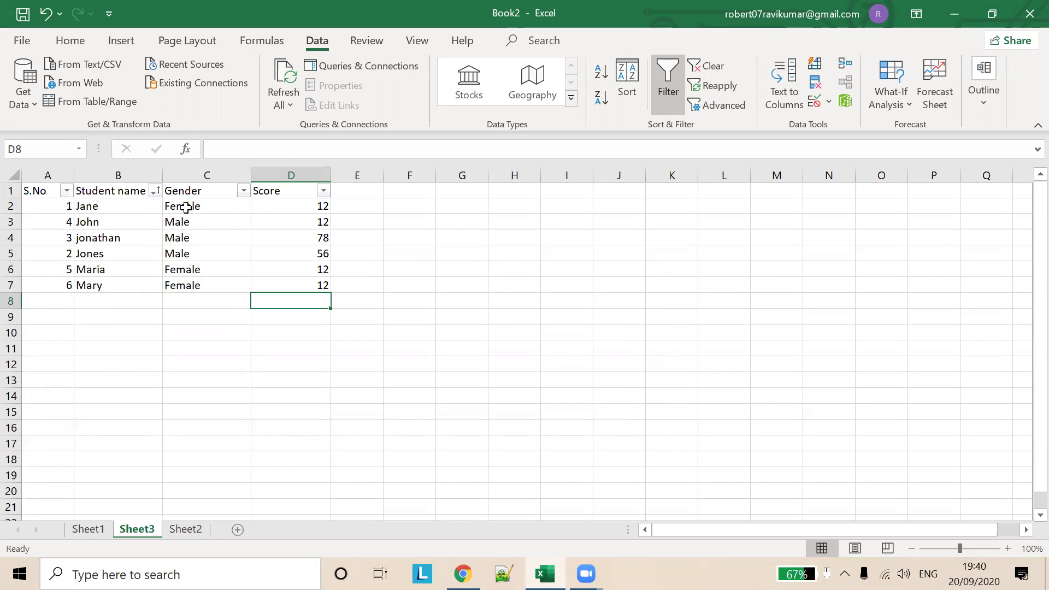
# - Select A1:D7 and group rows 1–7 into one row group
pyautogui.moveTo(324, 285); pyautogui.dragTo(30, 190)
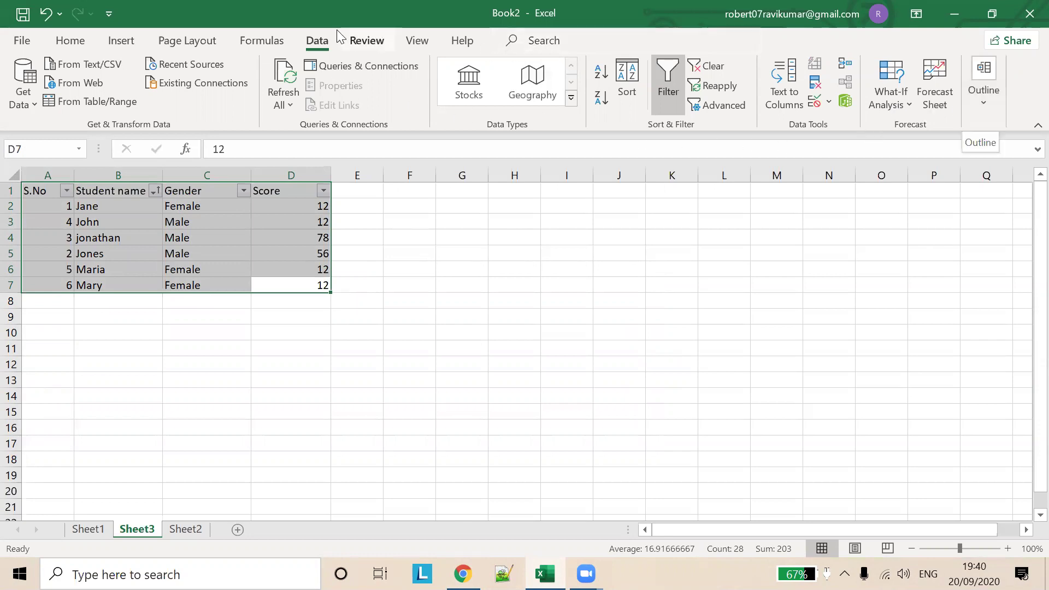
pyautogui.click(990, 106)
pyautogui.click(865, 172)
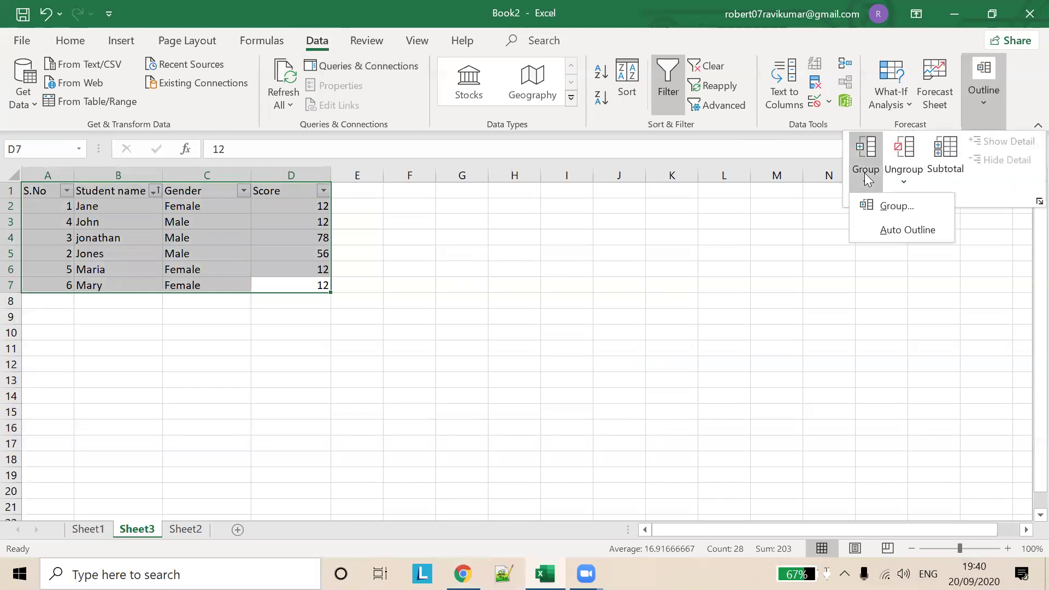
pyautogui.click(883, 208)
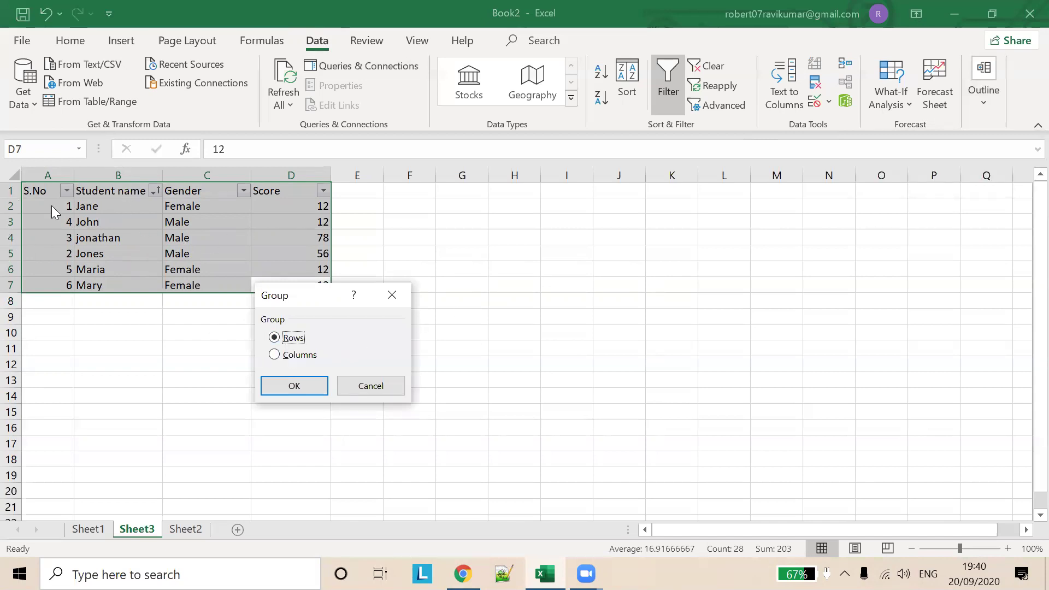
pyautogui.click(295, 384)
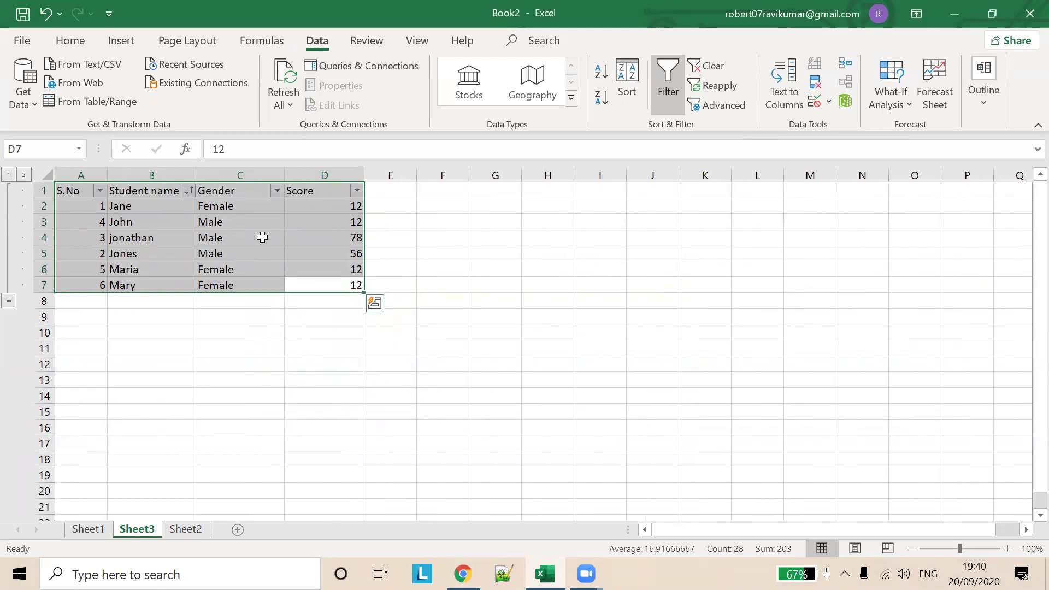
pyautogui.hotkey('alt', 'Tab')
pyautogui.scroll(-5, 560, 345)
pyautogui.scroll(2, 563, 345)
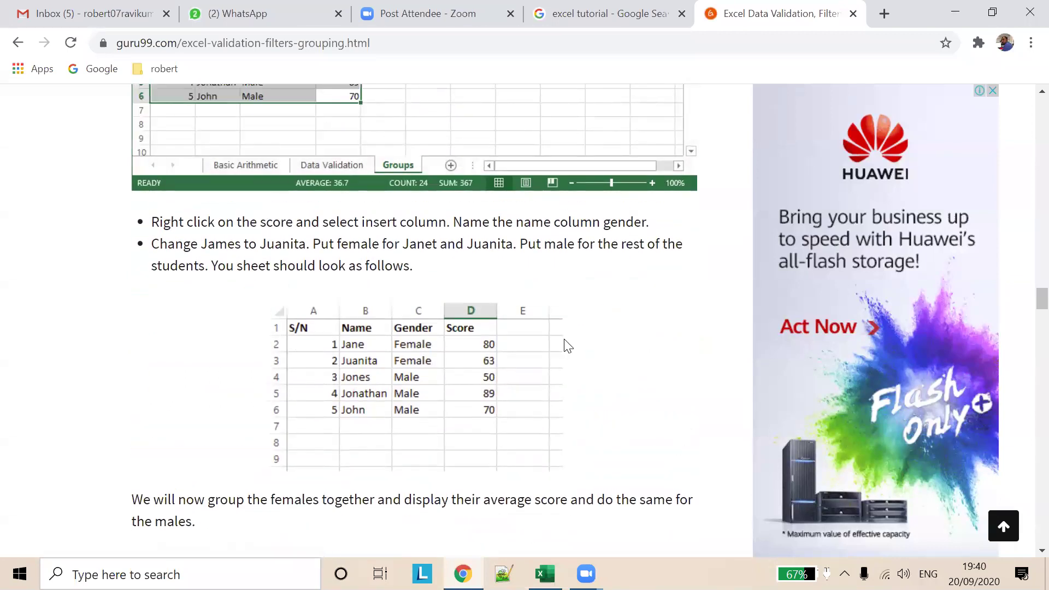
pyautogui.scroll(6, 568, 345)
pyautogui.scroll(1, 563, 349)
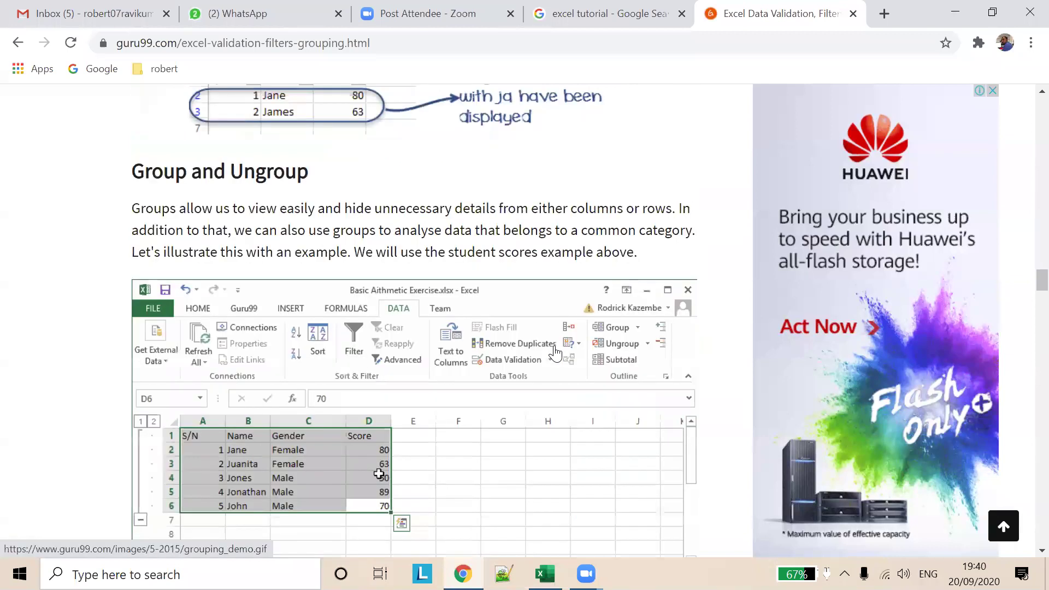
pyautogui.scroll(-1, 555, 353)
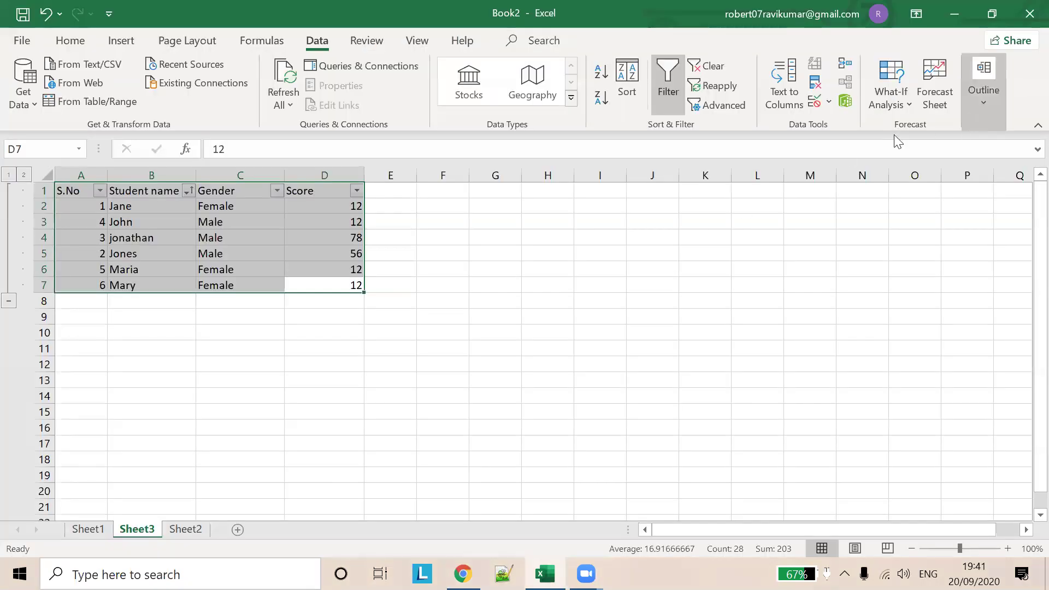
# - Add Sum subtotals to the A1:D7 table, then undo them
pyautogui.click(299, 240)
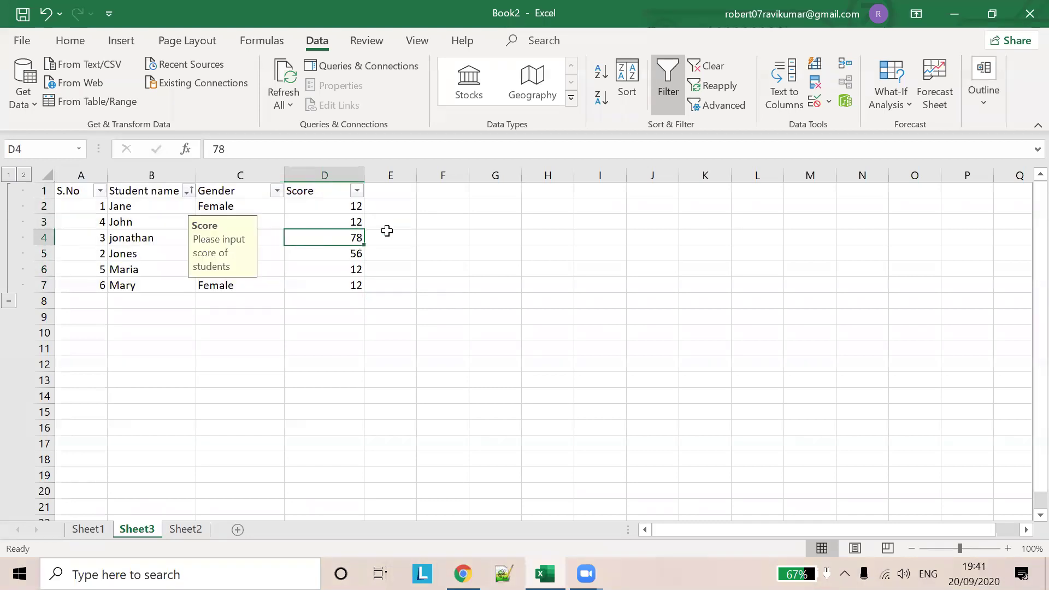
pyautogui.click(984, 88)
pyautogui.click(337, 281)
pyautogui.moveTo(338, 281); pyautogui.dragTo(71, 190)
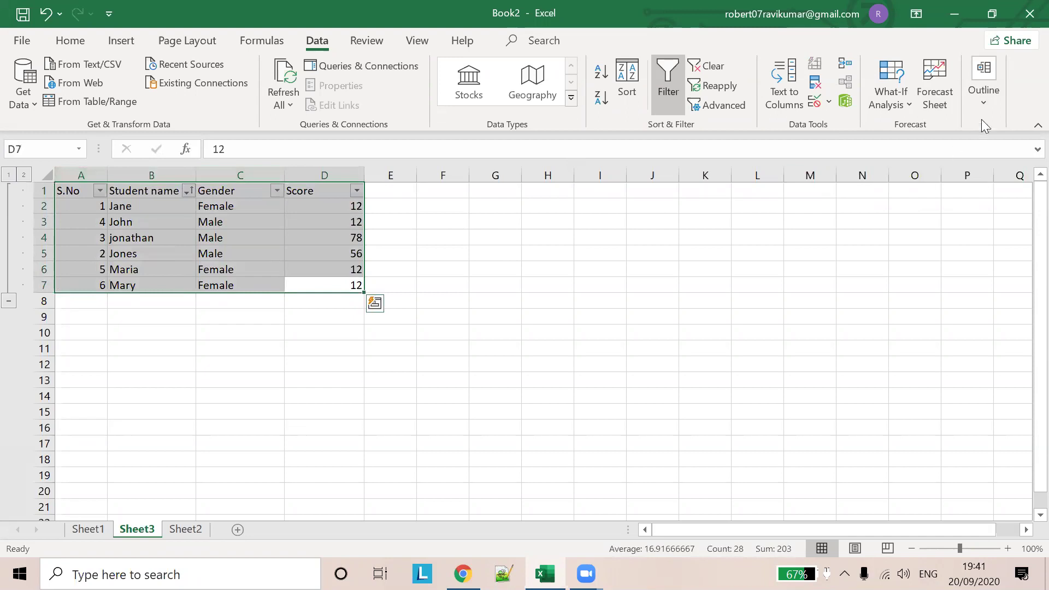
pyautogui.click(982, 97)
pyautogui.click(950, 155)
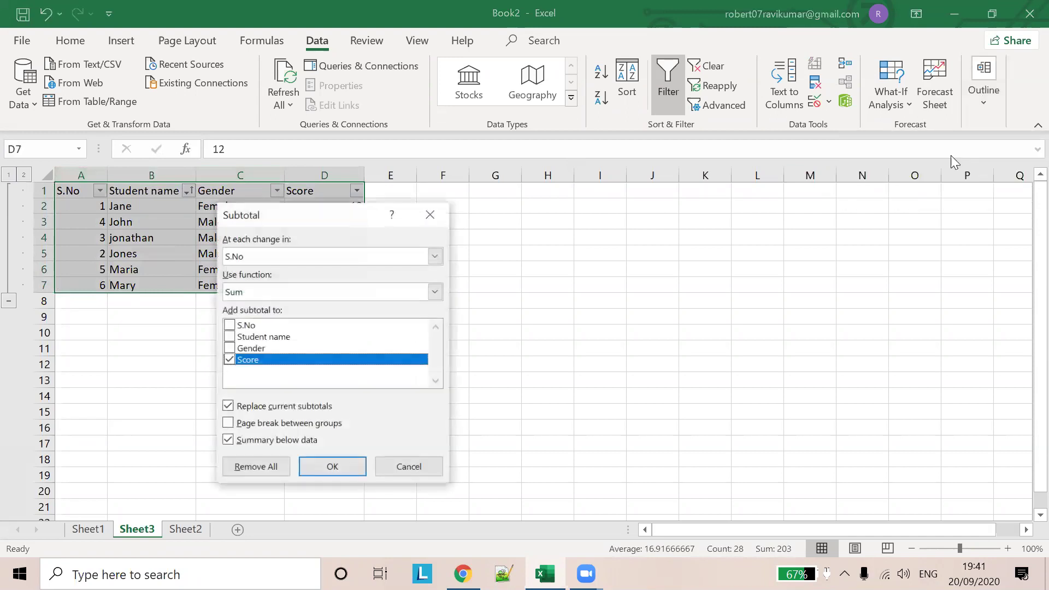
pyautogui.click(314, 466)
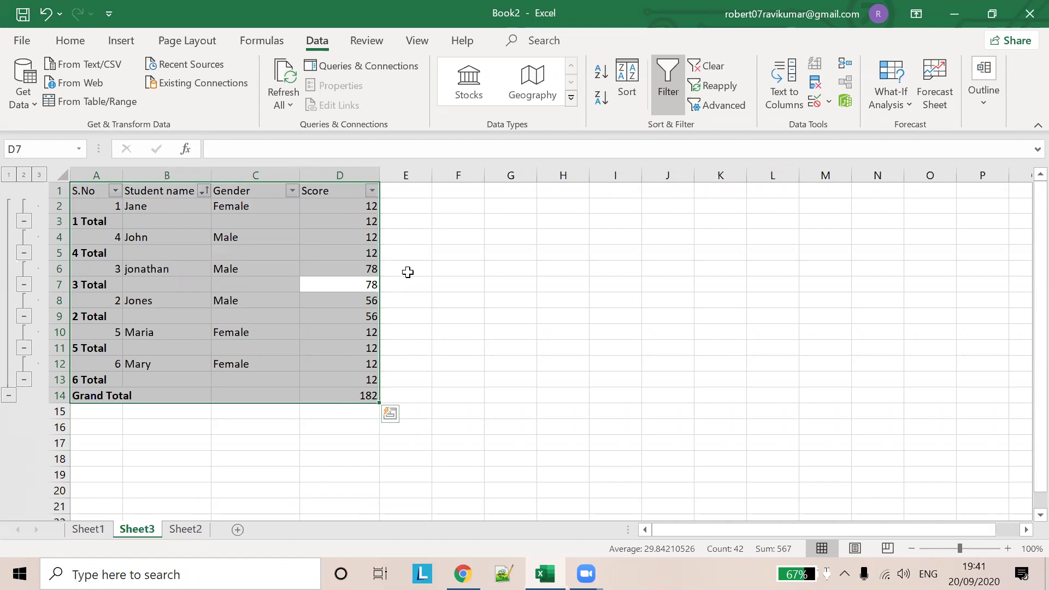
pyautogui.hotkey('ctrl', 'z')
# - Bring up the guru99 tutorial's Average of Score per Gender subtotal example
pyautogui.moveTo(407, 272); pyautogui.dragTo(471, 232)
pyautogui.click(470, 232)
pyautogui.hotkey('alt', 'Tab')
pyautogui.scroll(1, 471, 381)
pyautogui.scroll(4, 471, 381)
pyautogui.scroll(3, 471, 380)
pyautogui.scroll(-8, 471, 381)
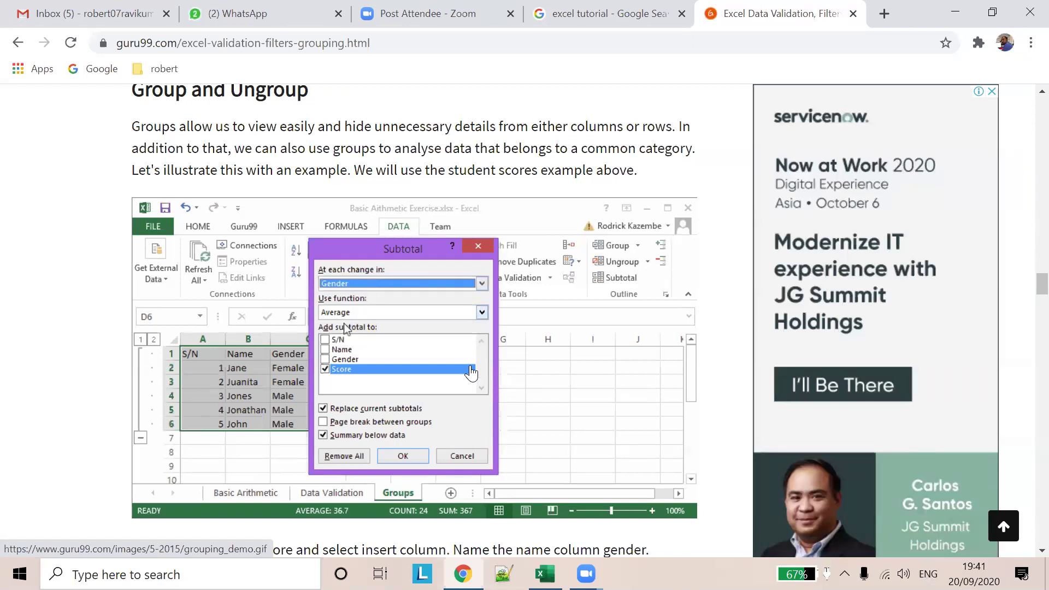
# - Select A1:D7 and set the Subtotal dialog to break at each change in Gender
pyautogui.hotkey('alt', 'Tab')
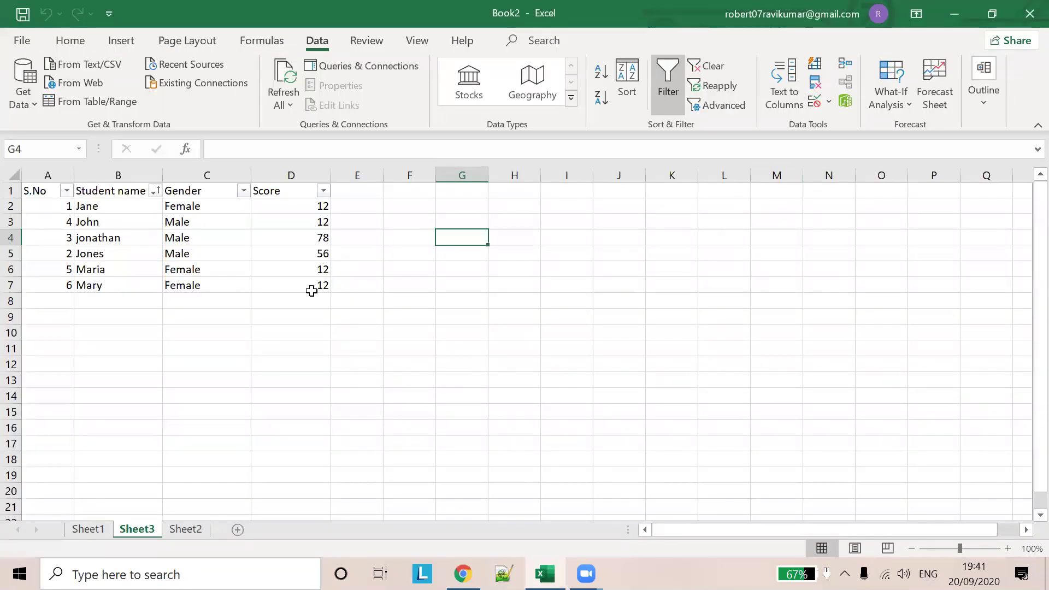
pyautogui.moveTo(312, 286); pyautogui.dragTo(34, 189)
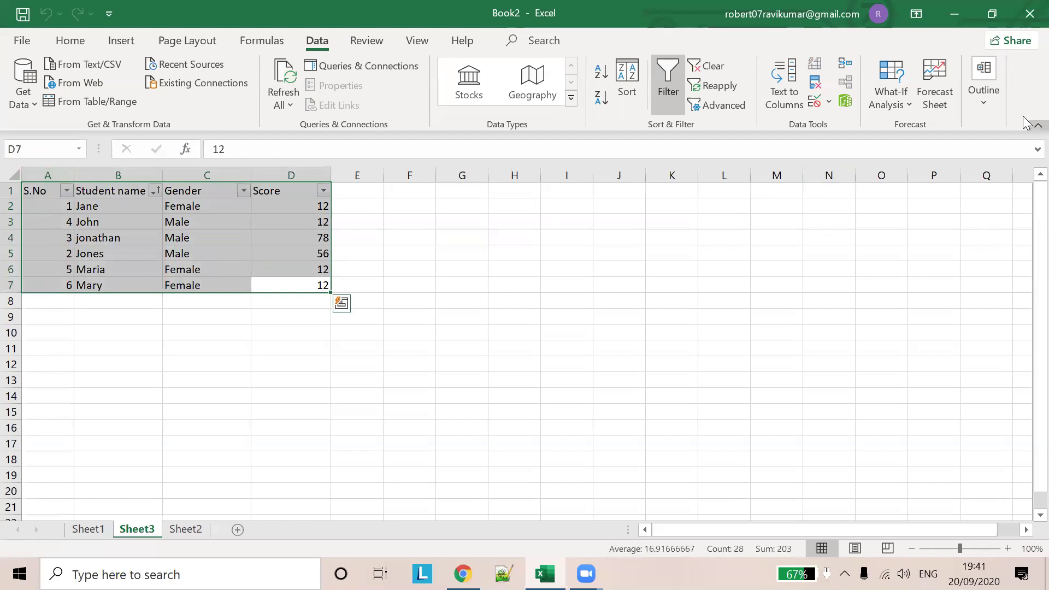
pyautogui.click(986, 96)
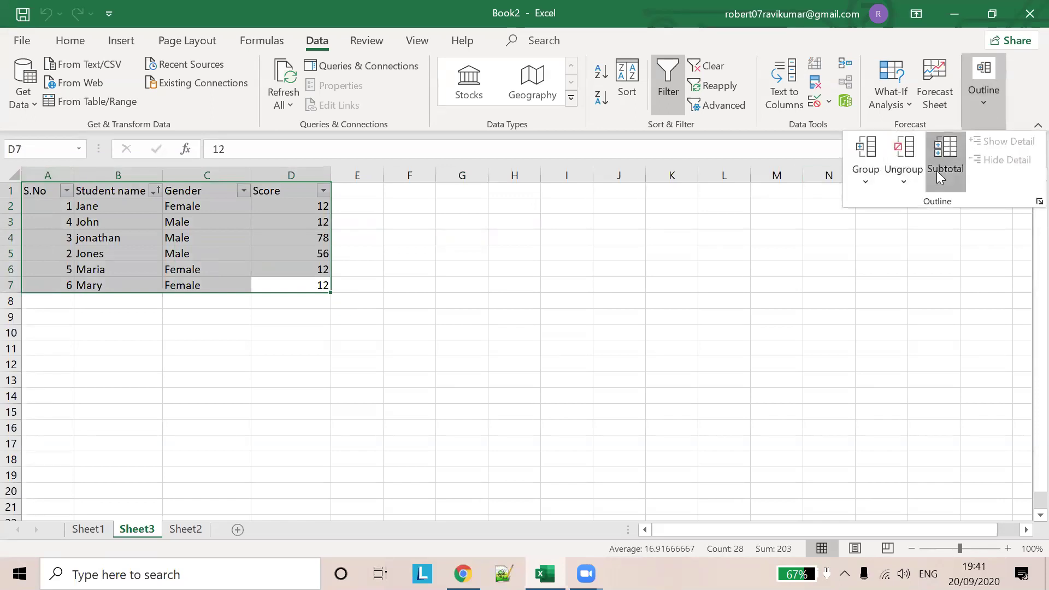
pyautogui.click(936, 170)
pyautogui.click(325, 255)
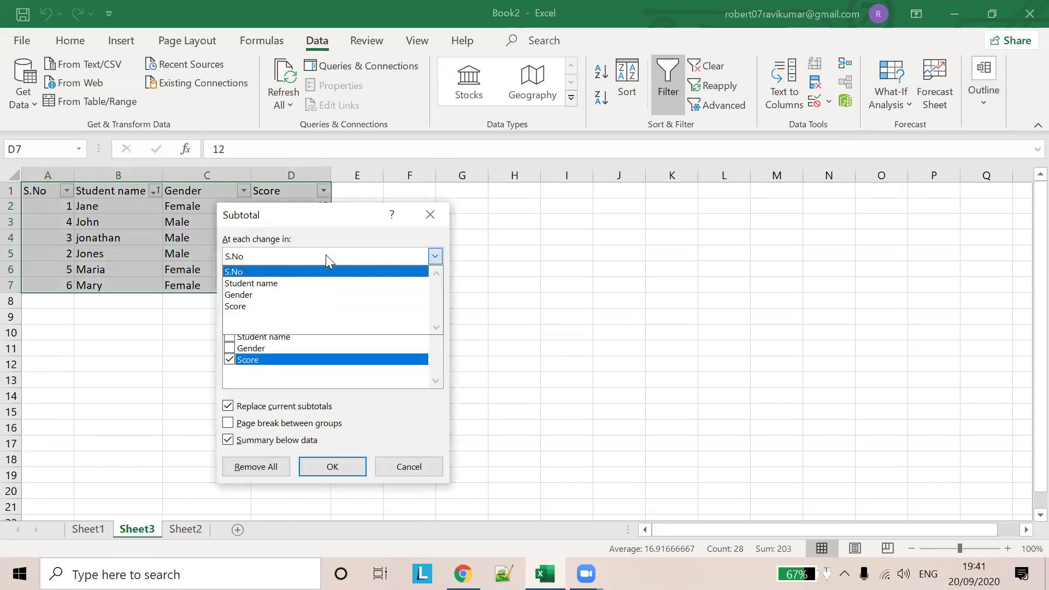
pyautogui.click(306, 294)
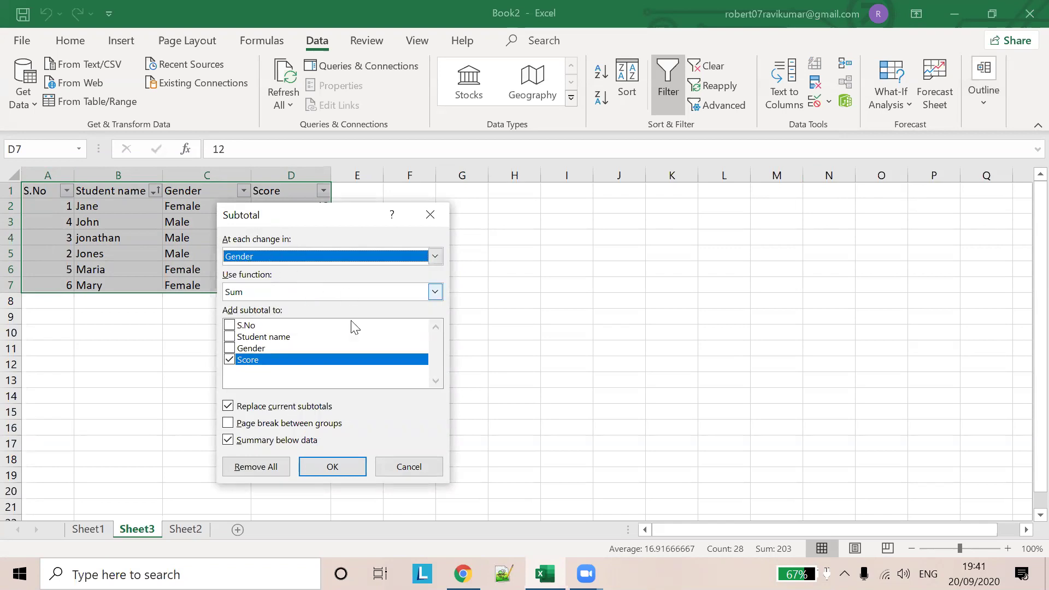
# - Apply the Gender subtotals, then sort by Gender and accept removing them
pyautogui.click(333, 467)
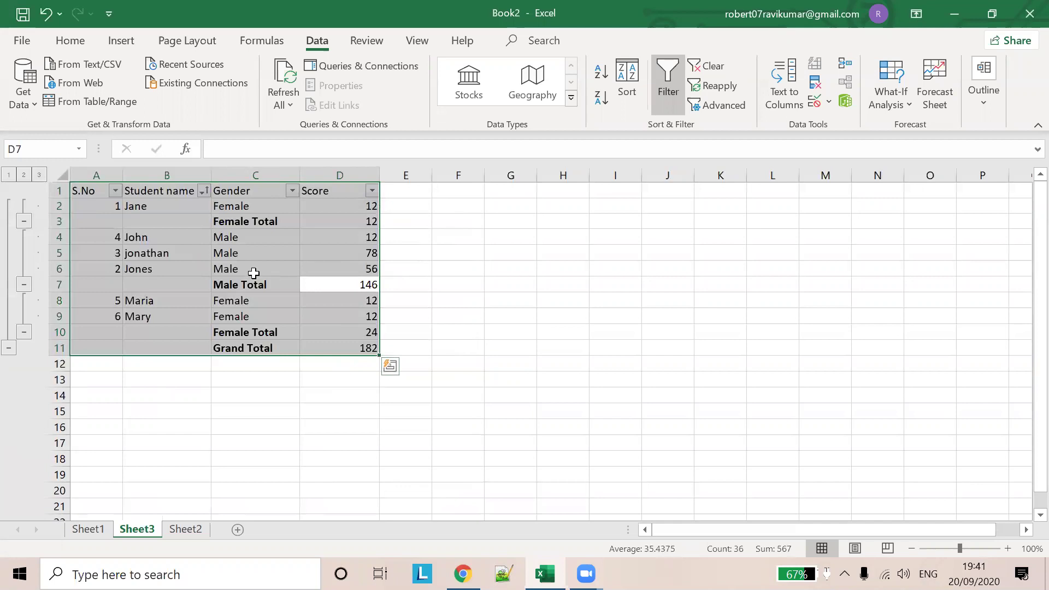
pyautogui.click(253, 269)
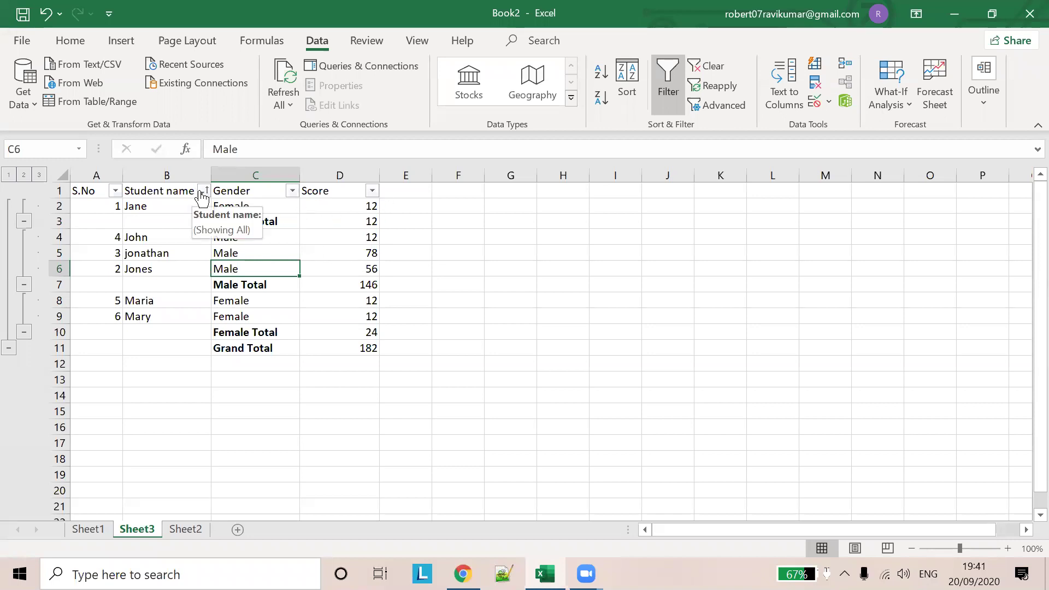
pyautogui.click(291, 191)
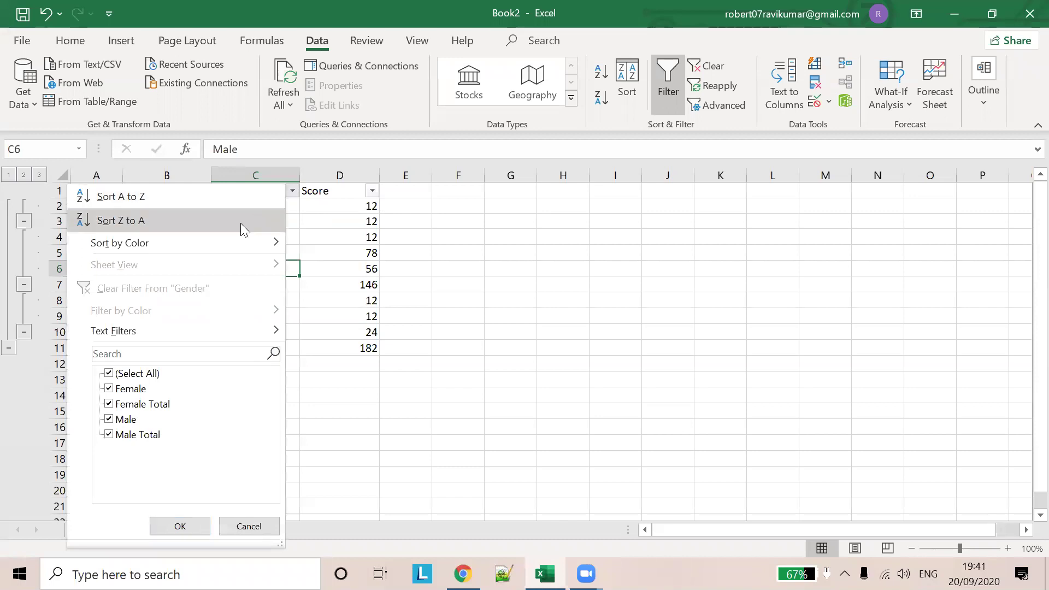
pyautogui.click(226, 197)
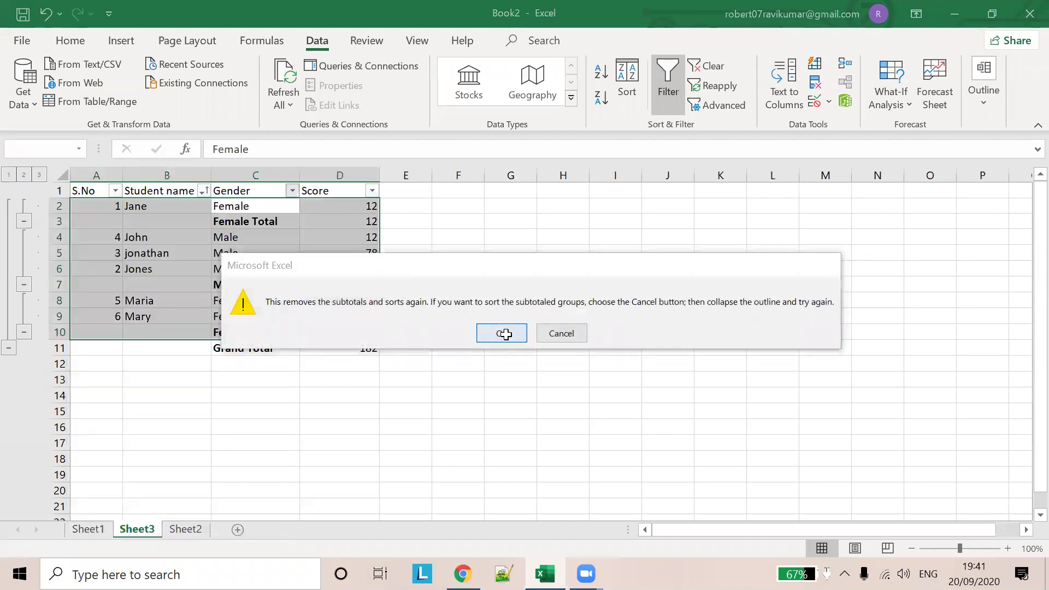
pyautogui.click(504, 334)
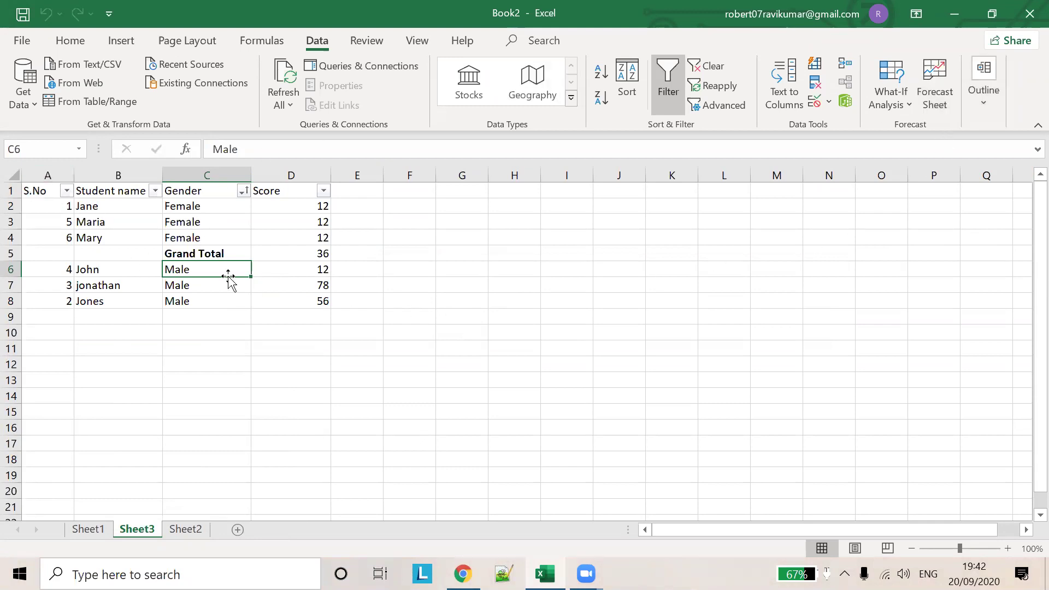
# - Reapply Sum of Score subtotals per Gender and select the male scores to verify 146
pyautogui.click(990, 103)
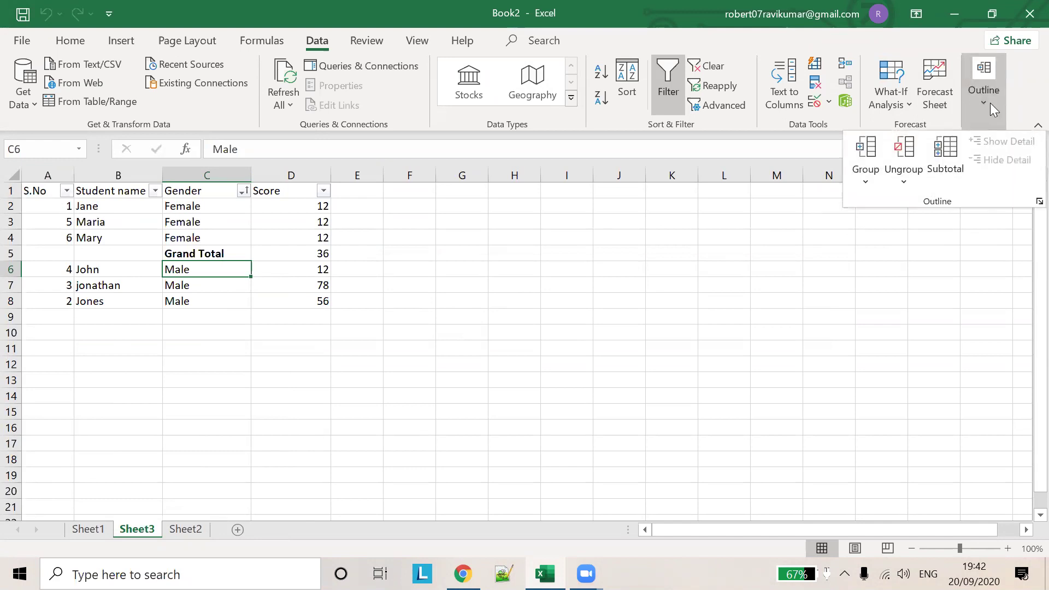
pyautogui.click(945, 171)
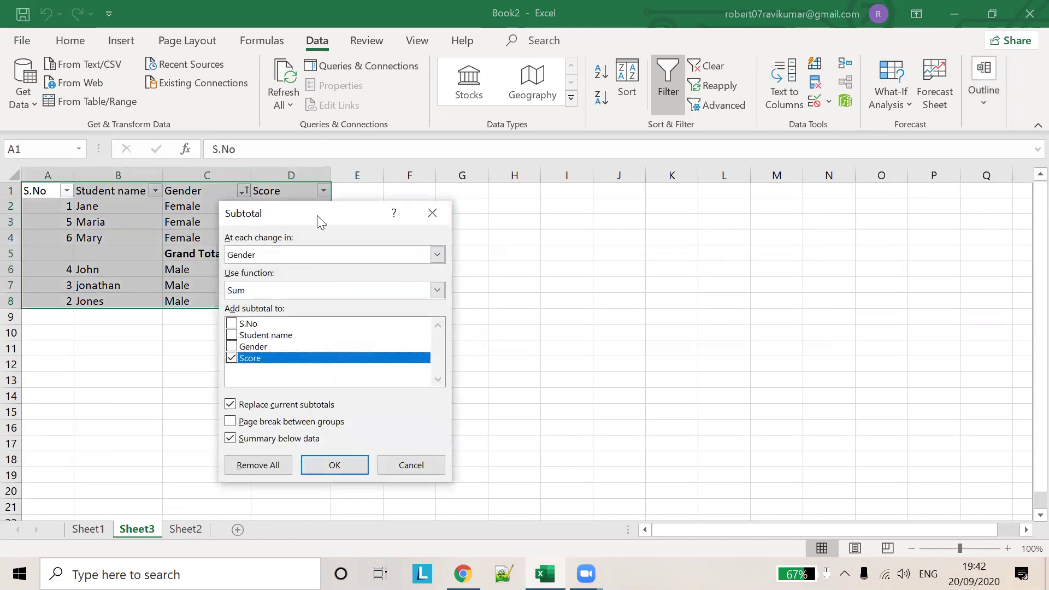
pyautogui.moveTo(317, 215); pyautogui.dragTo(597, 145)
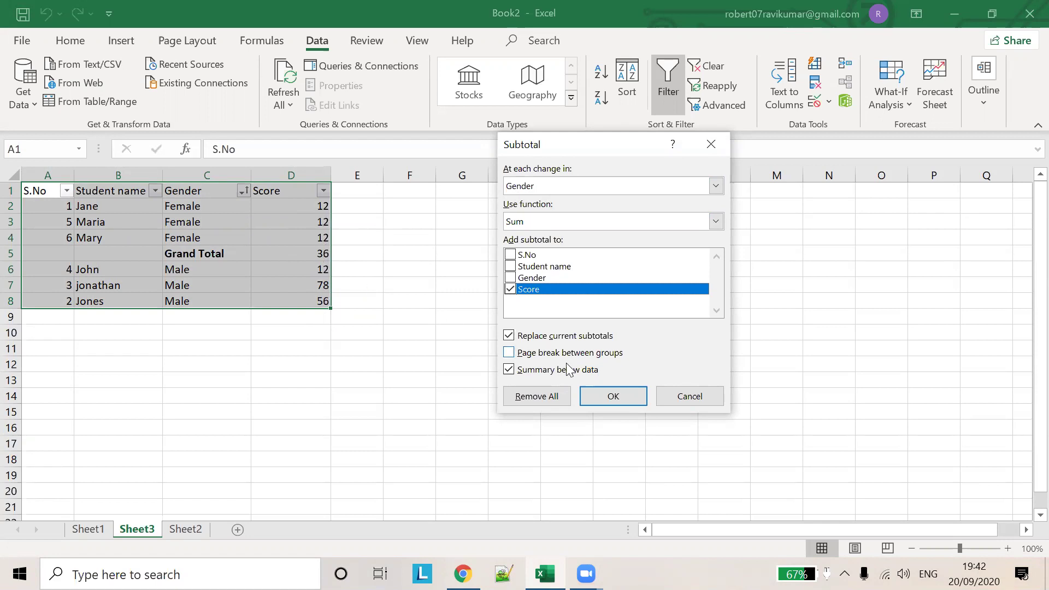
pyautogui.click(611, 397)
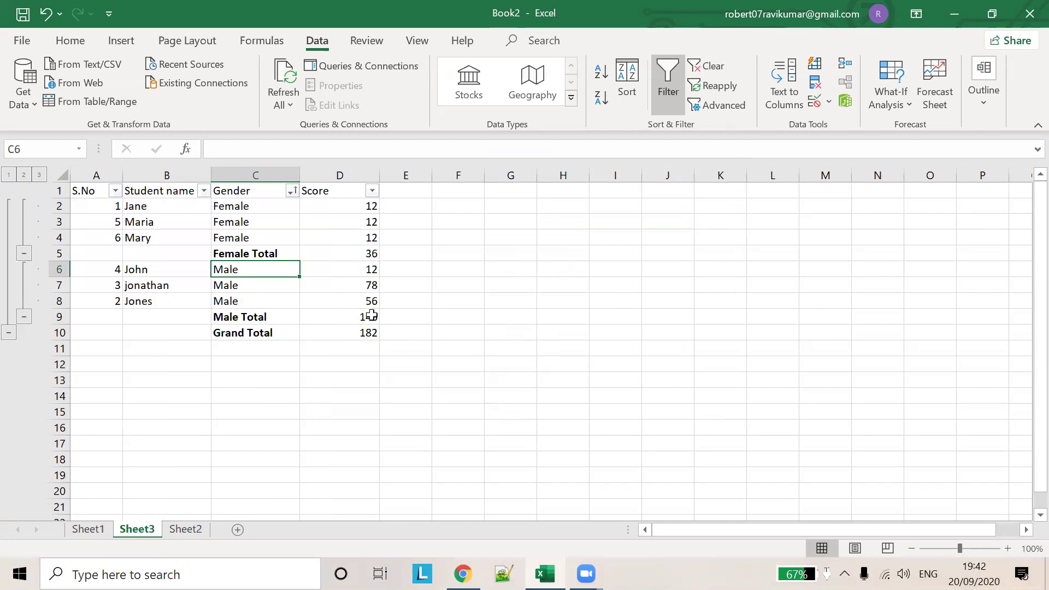
pyautogui.moveTo(364, 268); pyautogui.dragTo(370, 300)
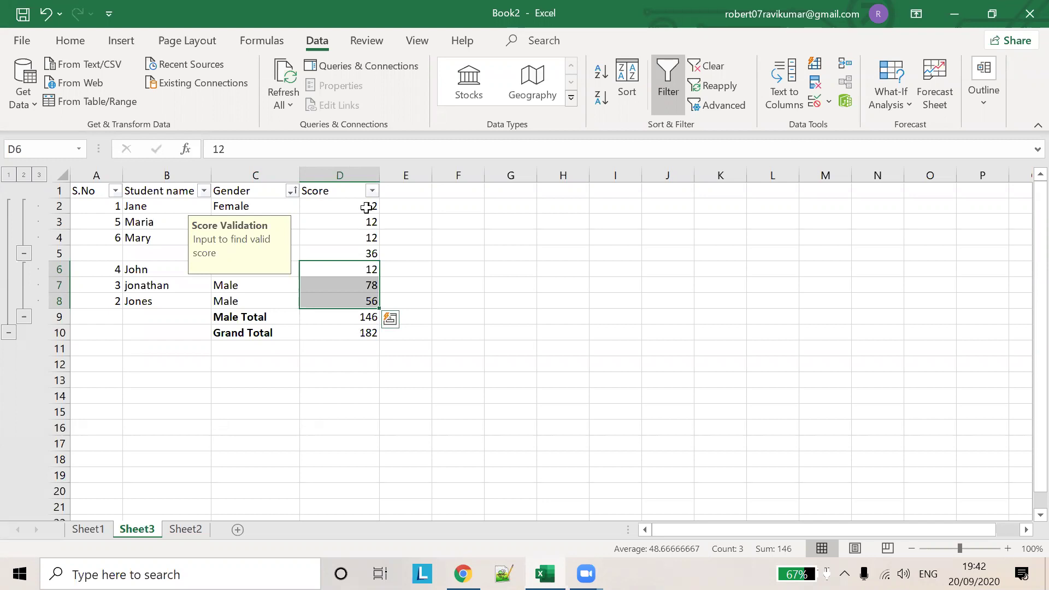
# - Check the SUBTOTAL formula in D10, then change the D3 score from 12 to 14
pyautogui.click(368, 334)
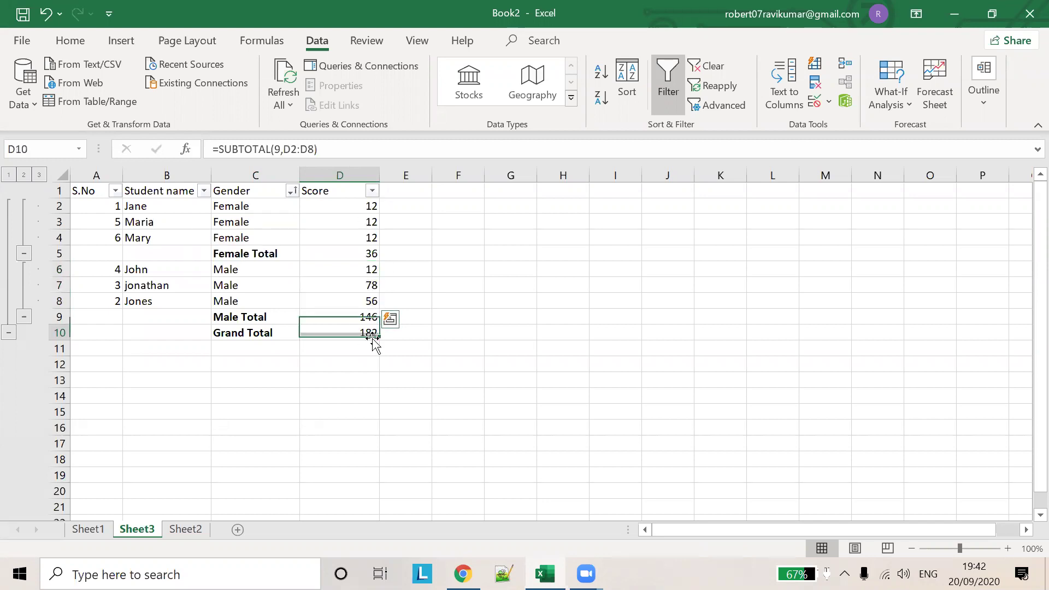
pyautogui.click(370, 225)
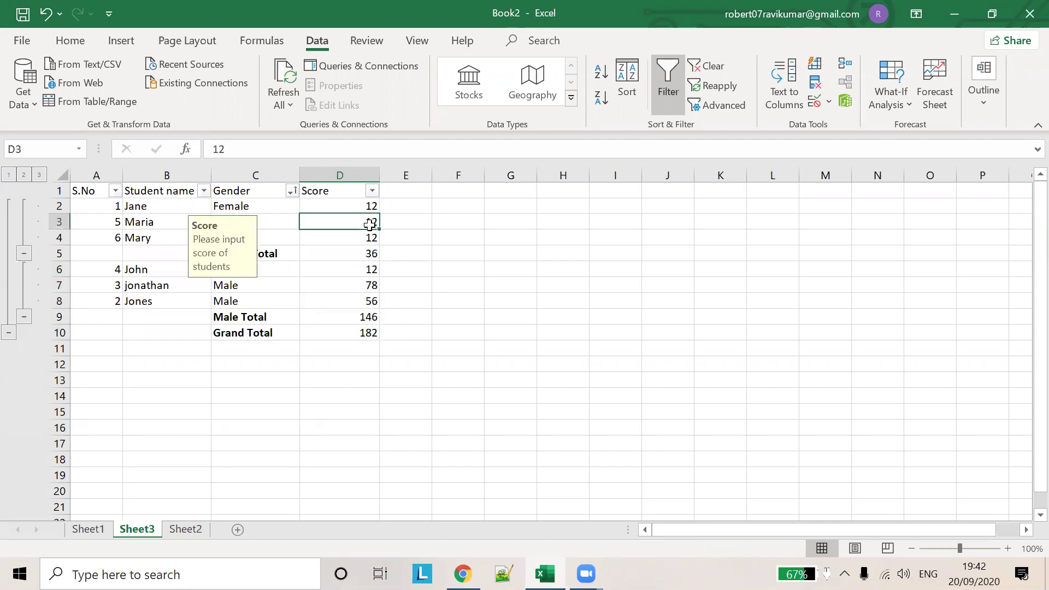
pyautogui.write('14')
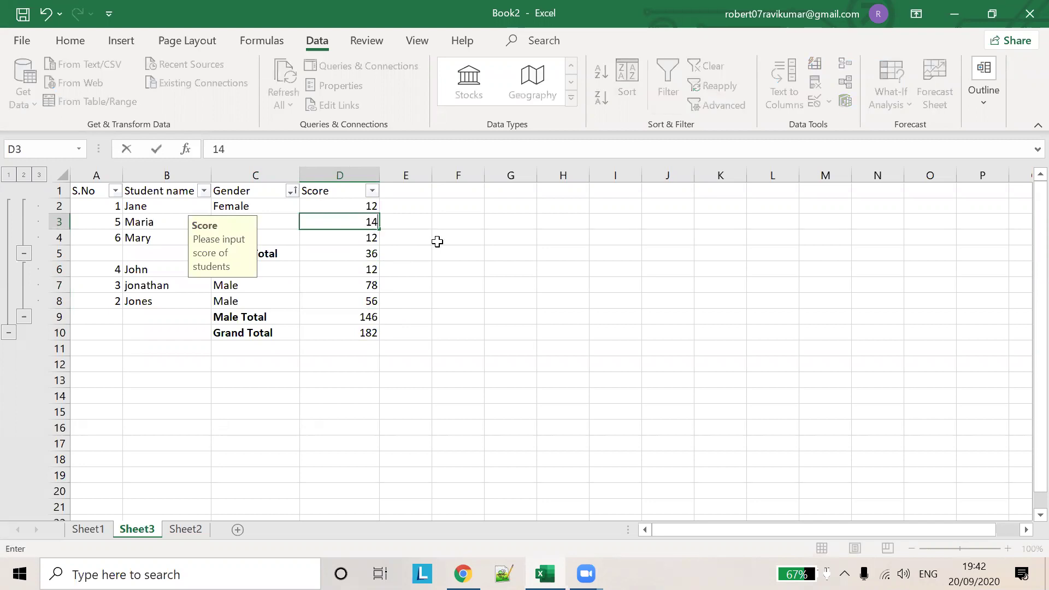
pyautogui.click(435, 241)
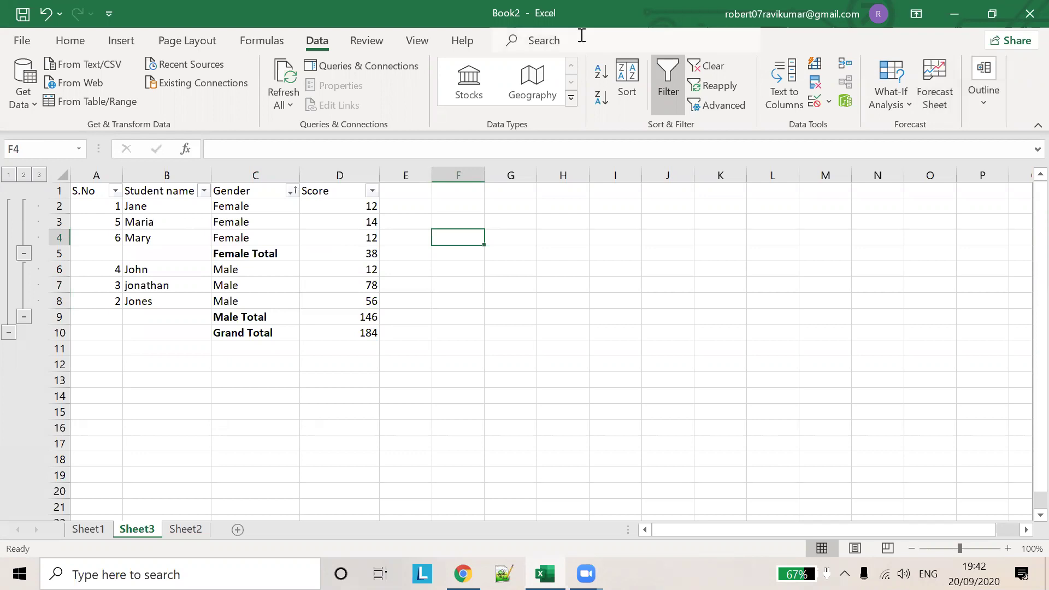
# - Add another row grouping level to the table's outline
pyautogui.click(983, 90)
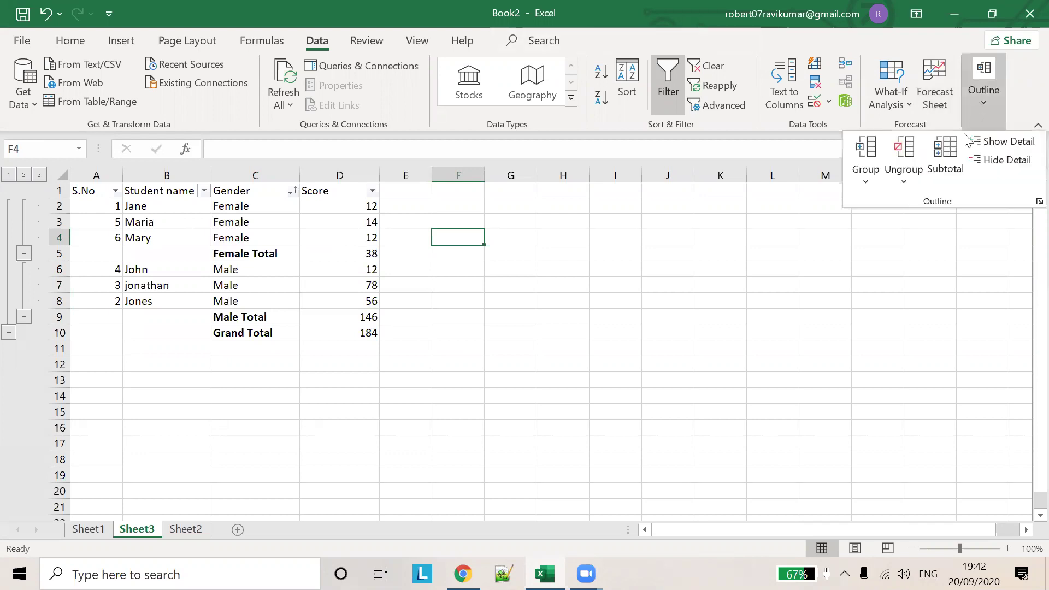
pyautogui.click(871, 180)
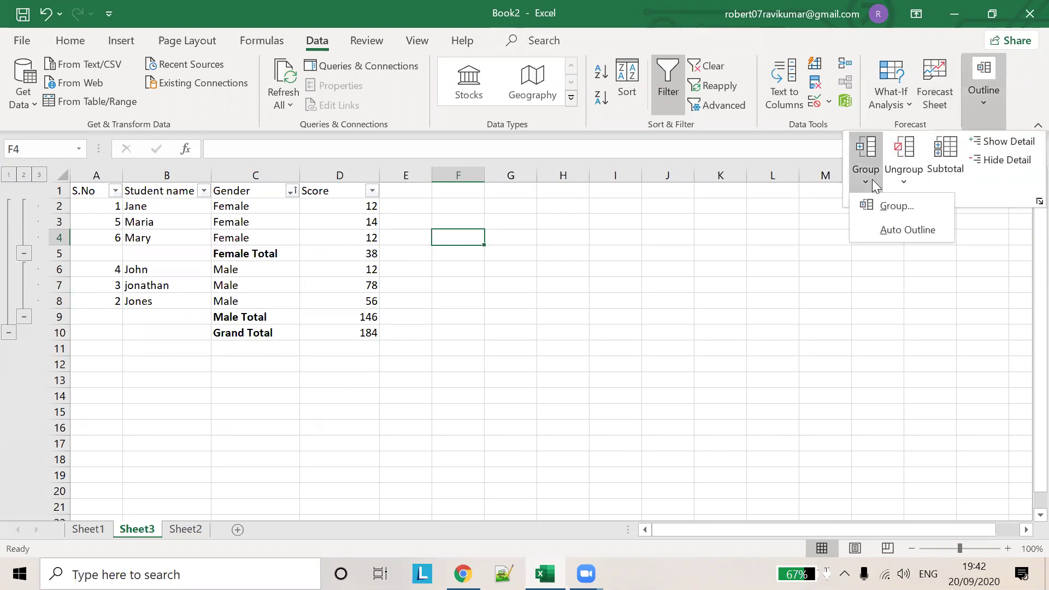
pyautogui.click(896, 206)
pyautogui.click(595, 309)
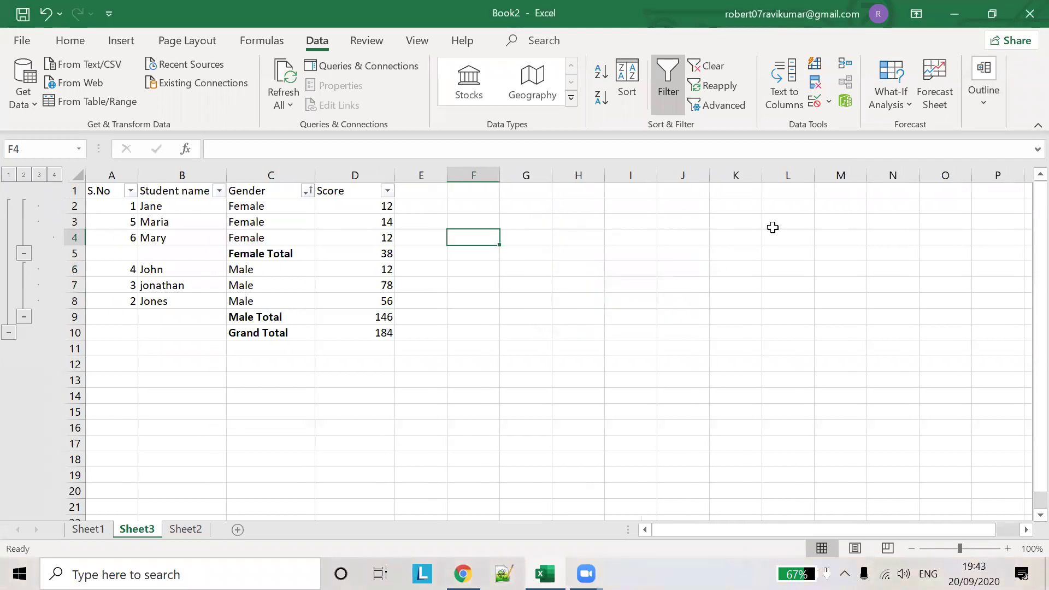
# - Dismiss the Subtotal range error and select the table range A2:D10
pyautogui.click(987, 101)
pyautogui.click(949, 152)
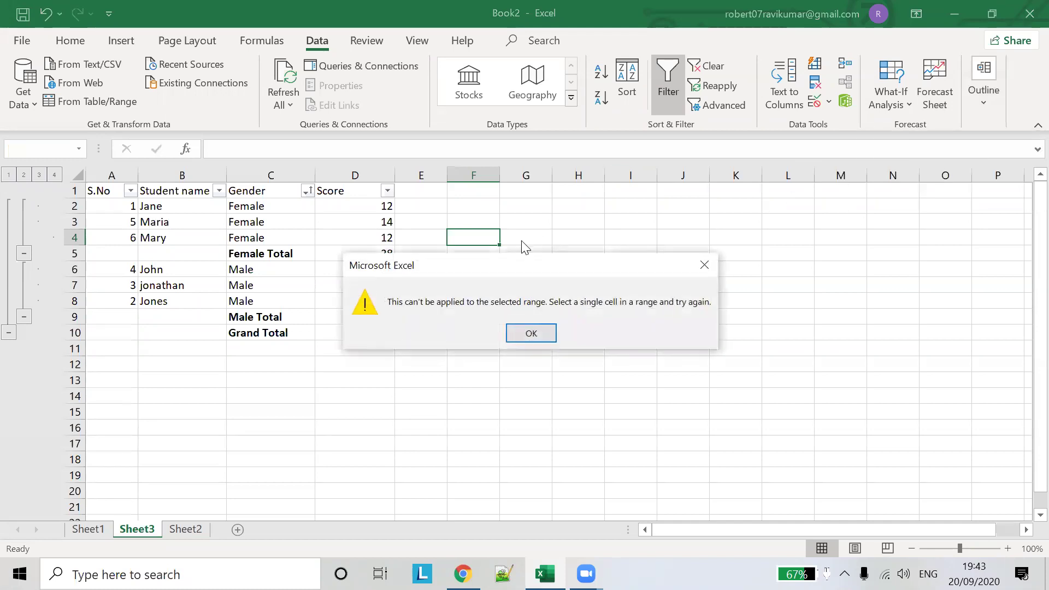
pyautogui.click(536, 336)
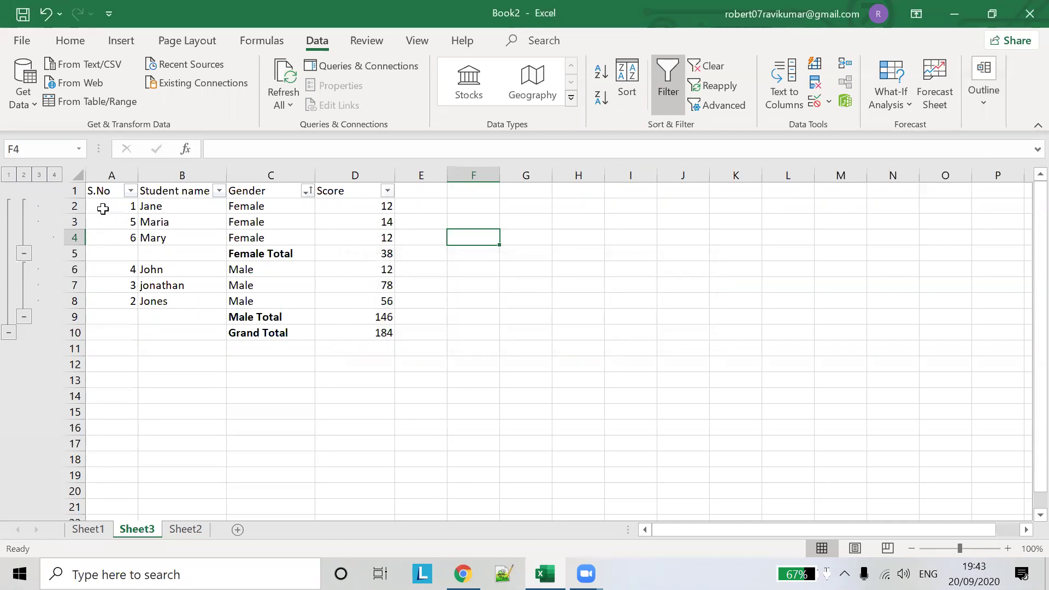
pyautogui.moveTo(104, 206); pyautogui.dragTo(377, 333)
# - Subtotal Score at each change in Gender using Average, including the header row
pyautogui.click(981, 106)
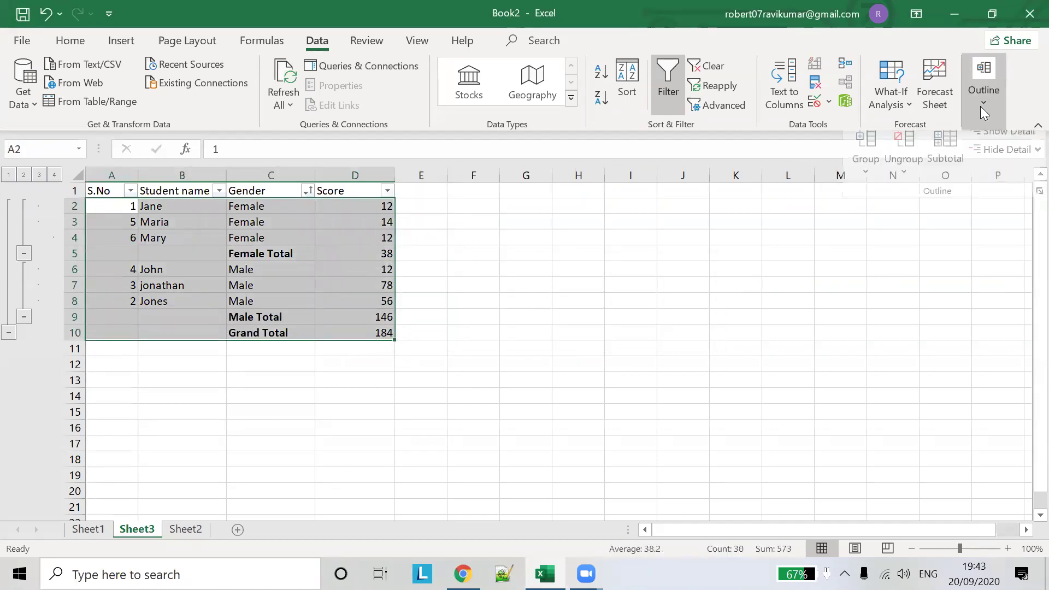
pyautogui.click(949, 160)
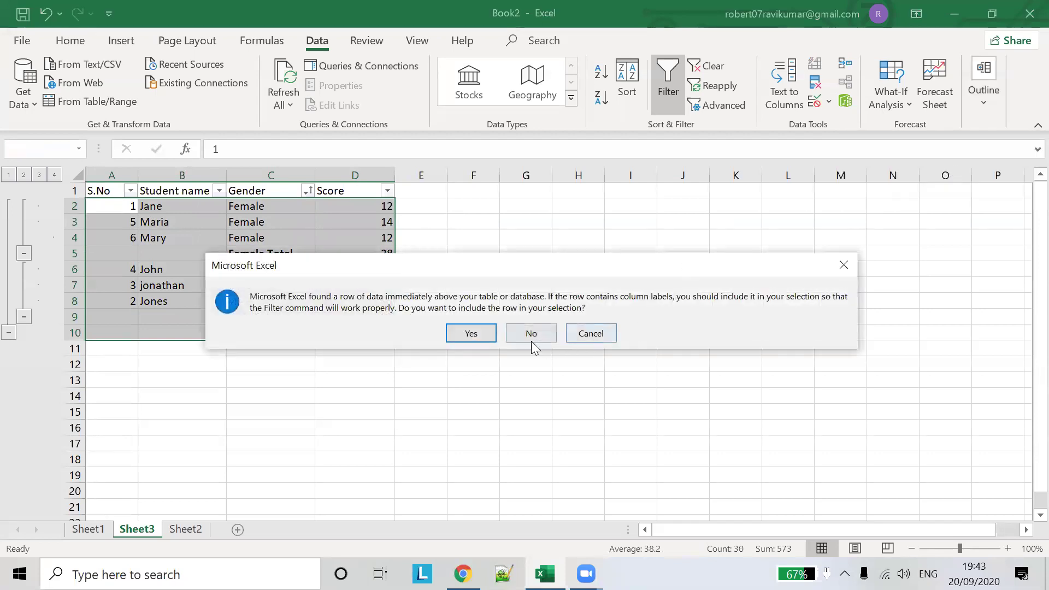
pyautogui.click(471, 333)
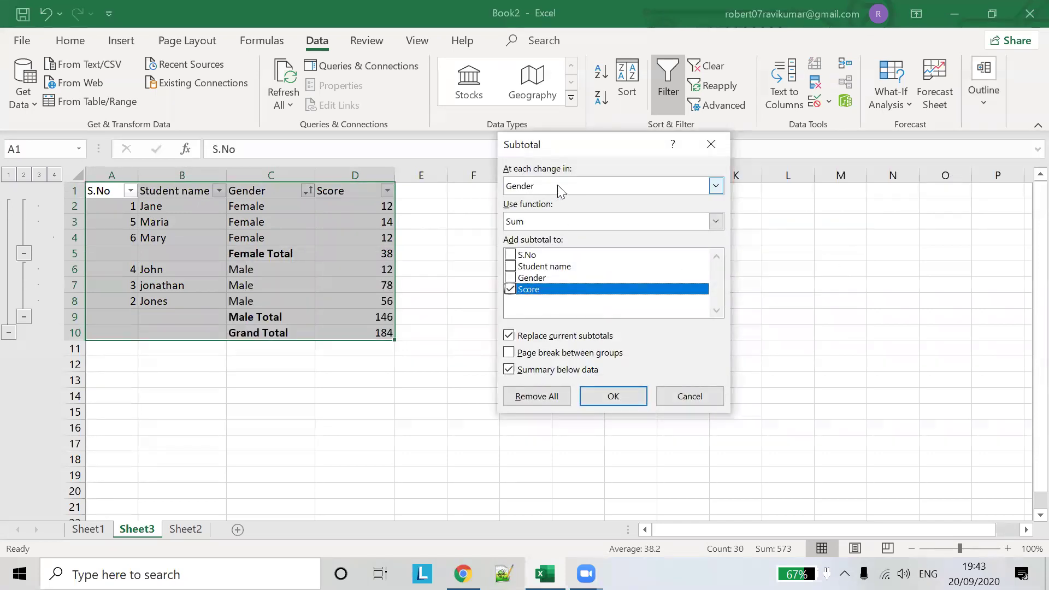
pyautogui.click(599, 217)
pyautogui.click(597, 260)
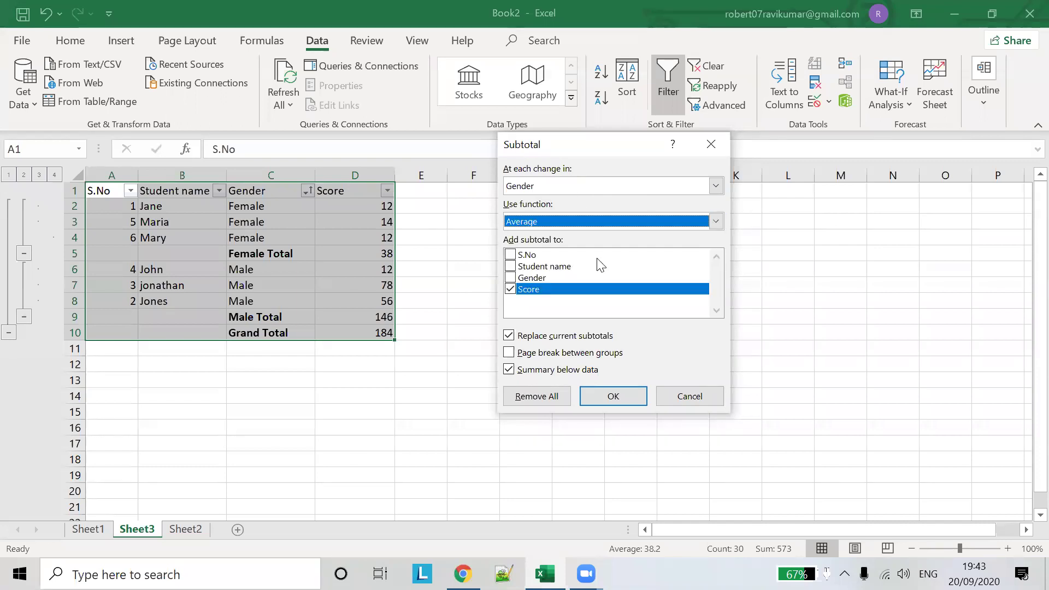
pyautogui.click(634, 397)
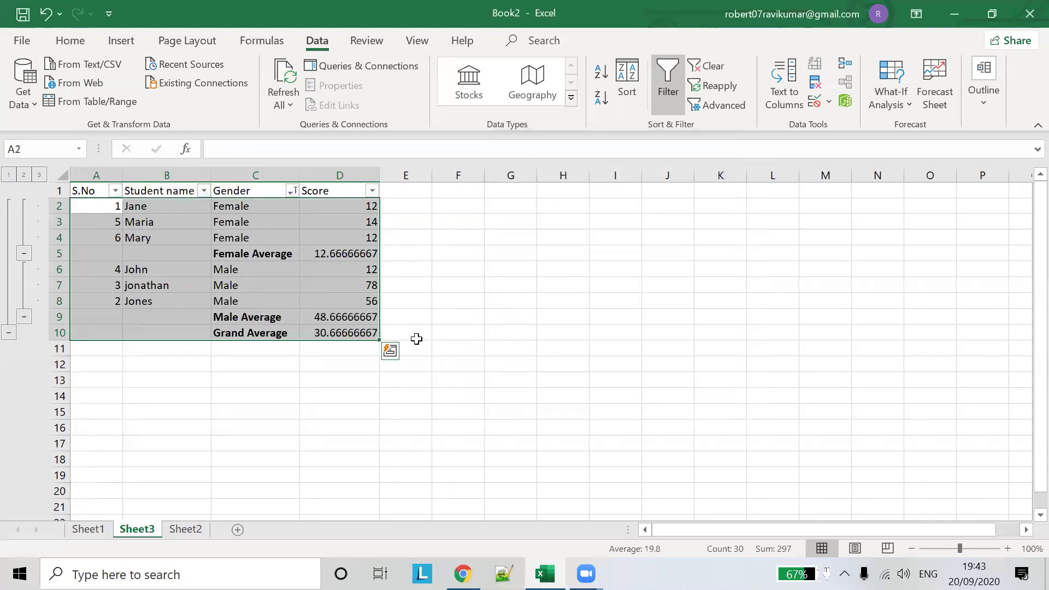
pyautogui.click(372, 209)
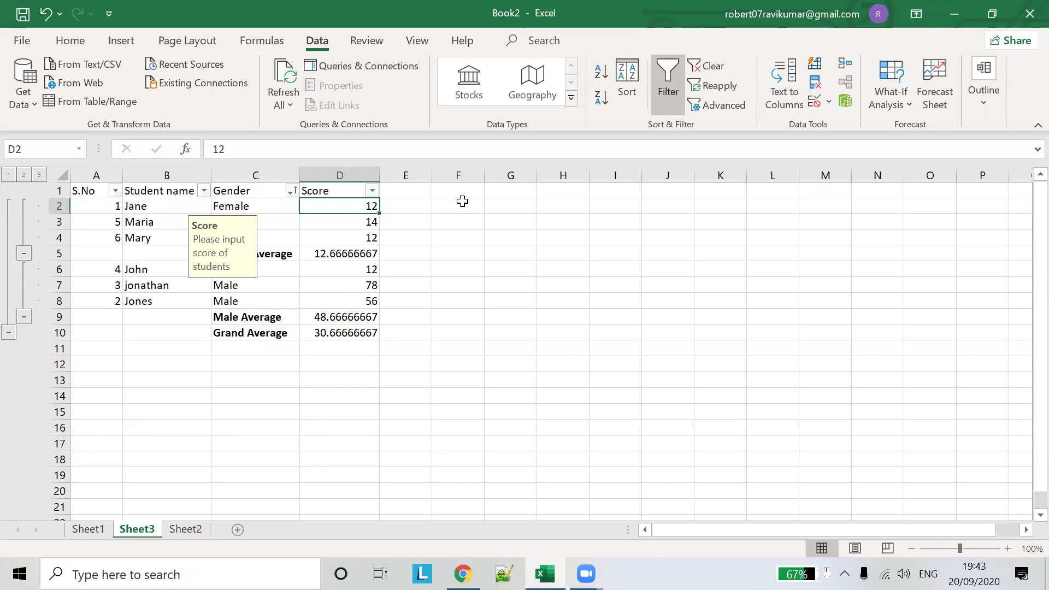
pyautogui.click(985, 99)
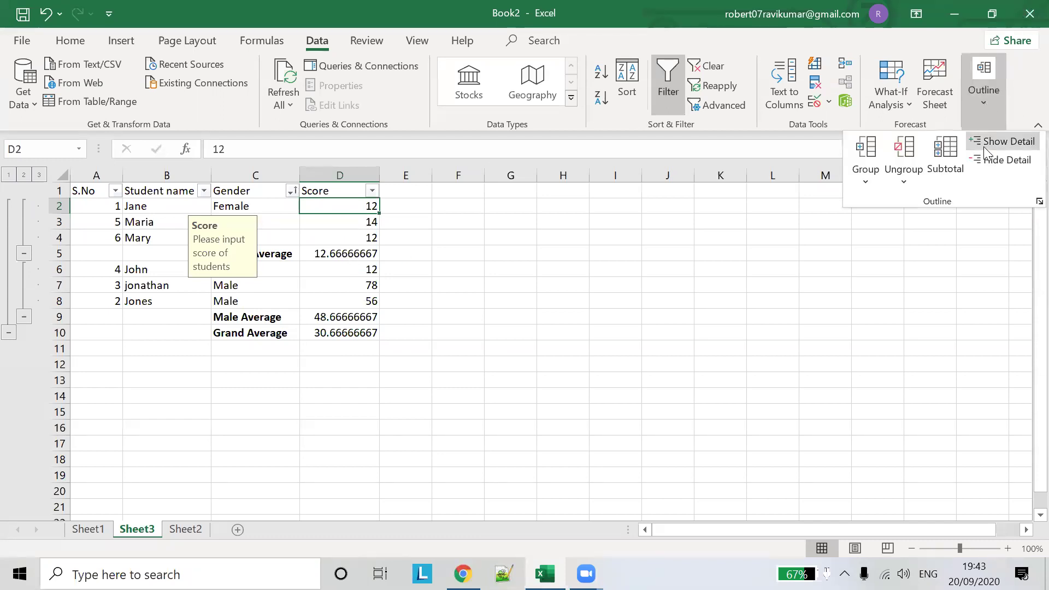
pyautogui.click(952, 176)
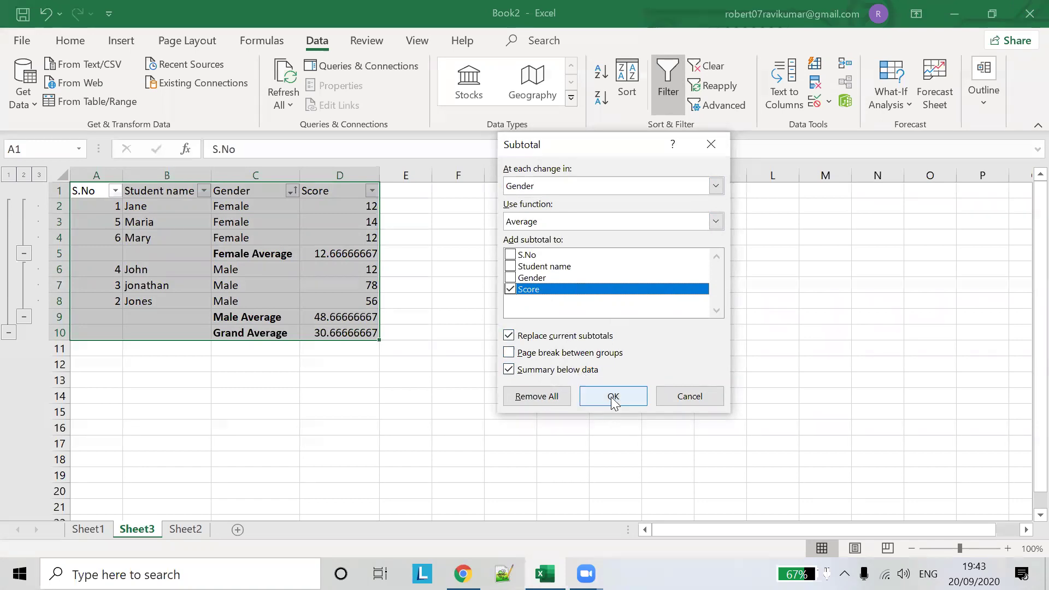
pyautogui.click(612, 397)
pyautogui.hotkey('alt', 'Tab')
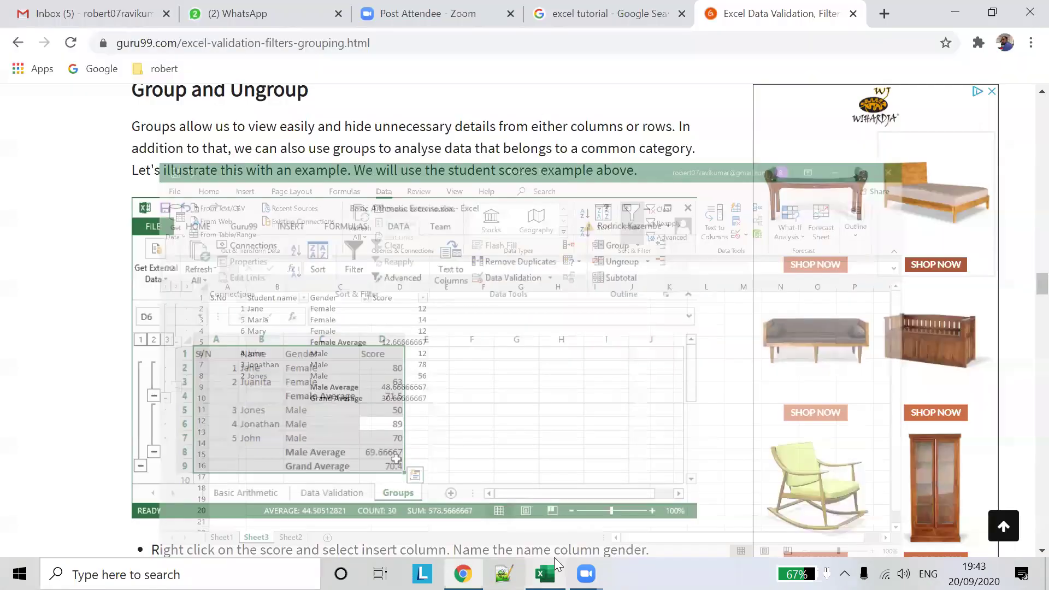
pyautogui.scroll(-5, 518, 273)
pyautogui.scroll(-5, 517, 273)
pyautogui.scroll(-4, 519, 273)
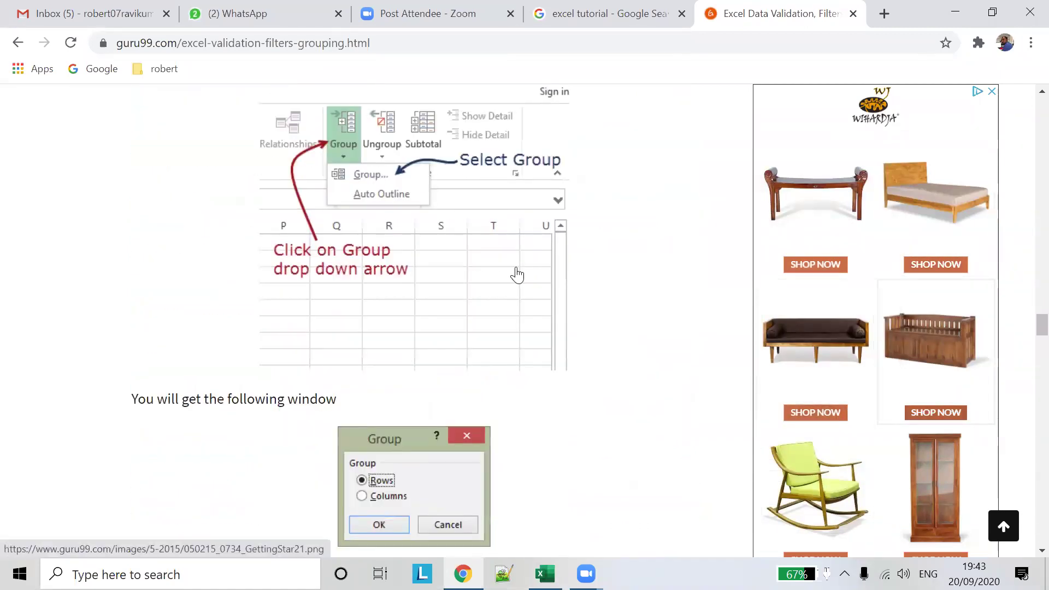
pyautogui.scroll(-5, 520, 273)
pyautogui.scroll(-4, 519, 273)
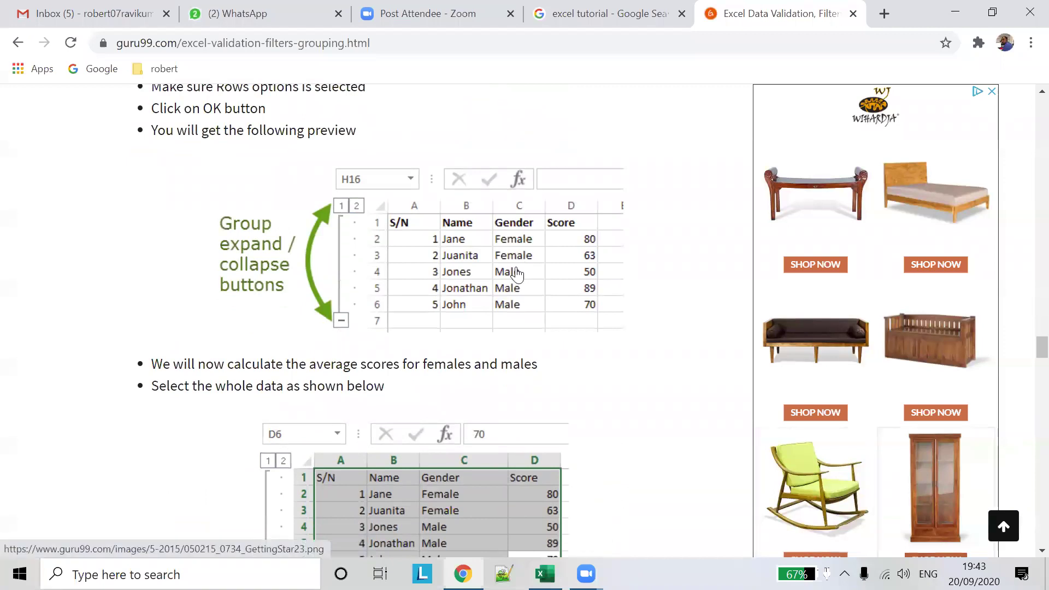
pyautogui.scroll(-2, 517, 273)
pyautogui.scroll(-1, 517, 273)
pyautogui.scroll(-3, 518, 273)
pyautogui.scroll(-2, 518, 273)
pyautogui.scroll(-1, 517, 274)
pyautogui.scroll(-4, 517, 274)
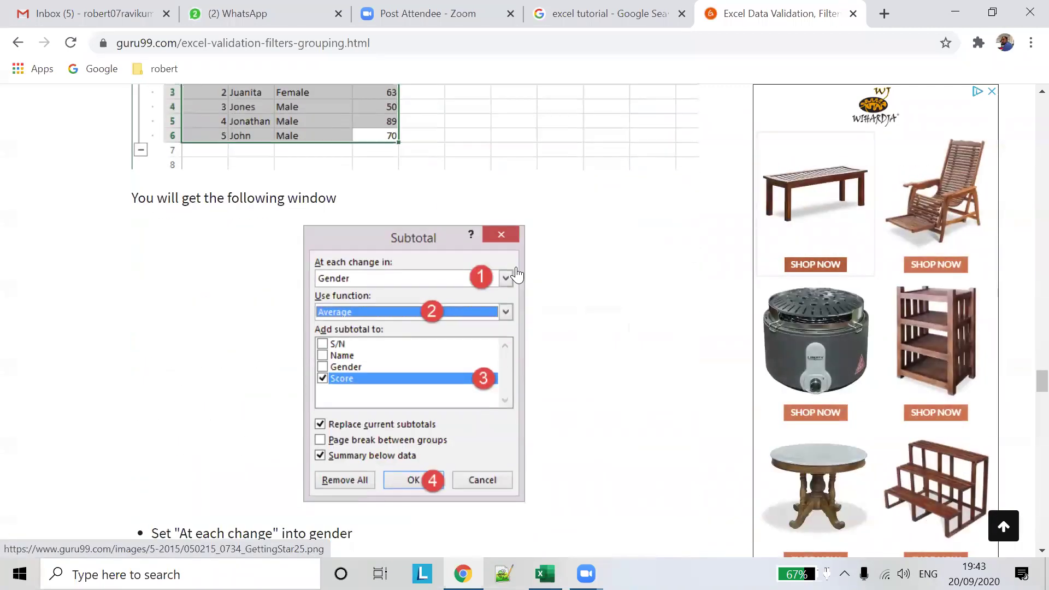
pyautogui.scroll(-2, 517, 274)
pyautogui.scroll(3, 517, 275)
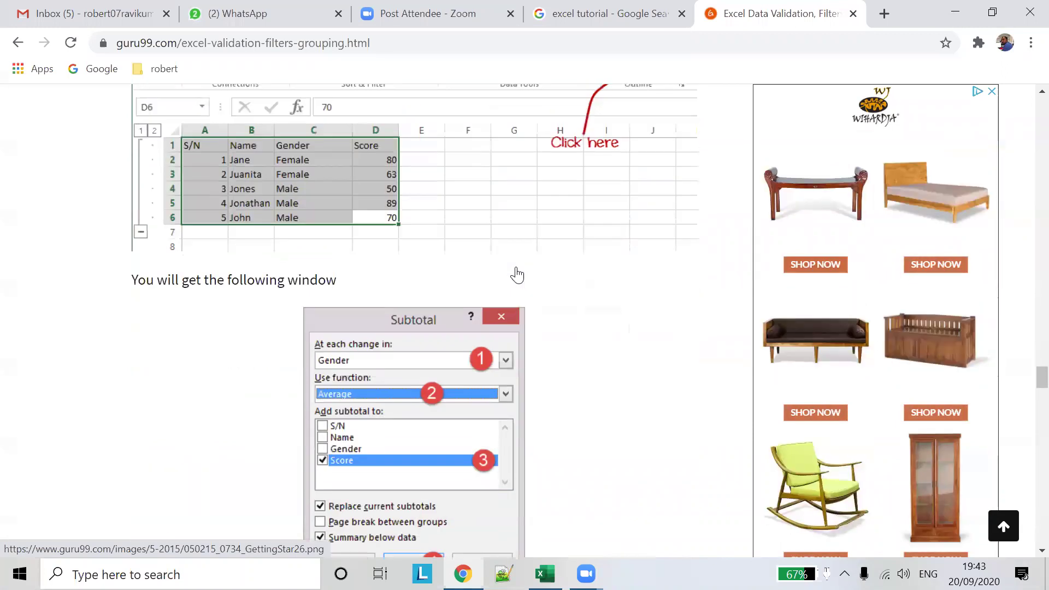
pyautogui.scroll(4, 520, 273)
pyautogui.scroll(3, 517, 273)
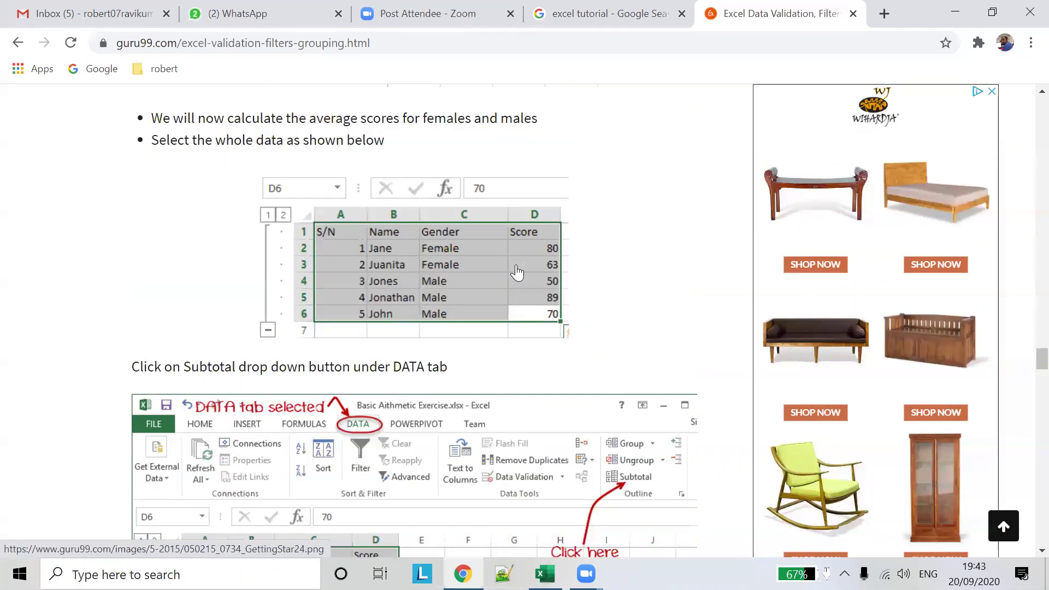
pyautogui.scroll(3, 517, 273)
pyautogui.click(545, 574)
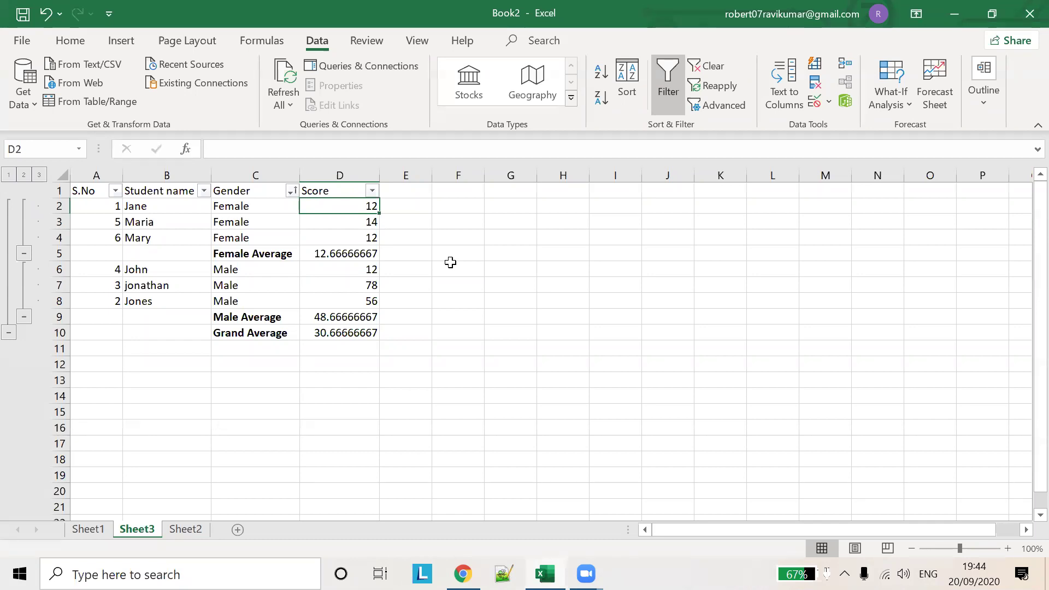
# - Undo the Gender average subtotals with Ctrl+Z and select the plain table A1:D7
pyautogui.hotkey('ctrl', 'z')
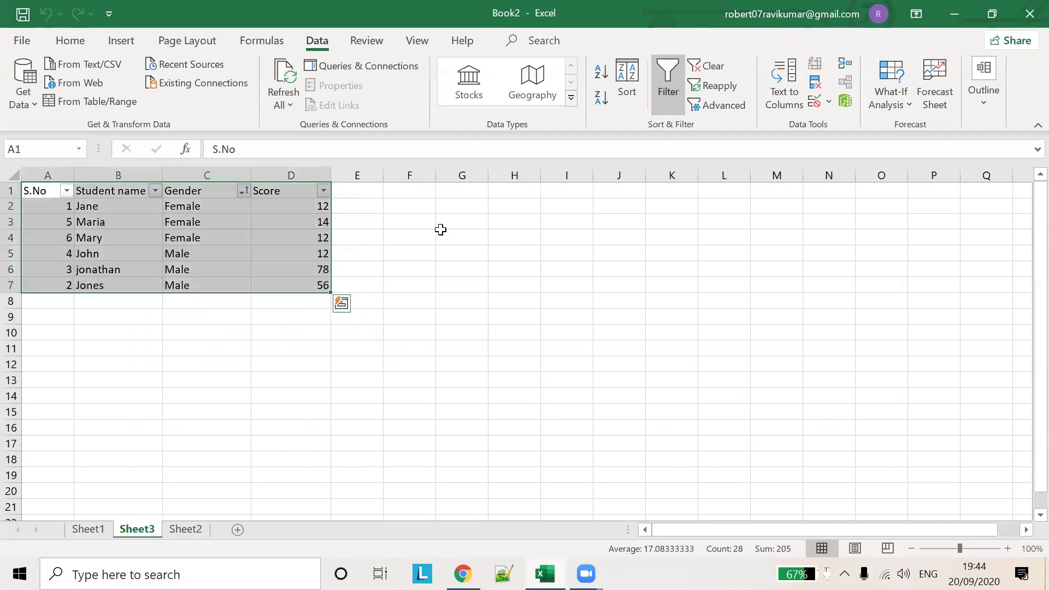
pyautogui.click(324, 254)
pyautogui.click(355, 215)
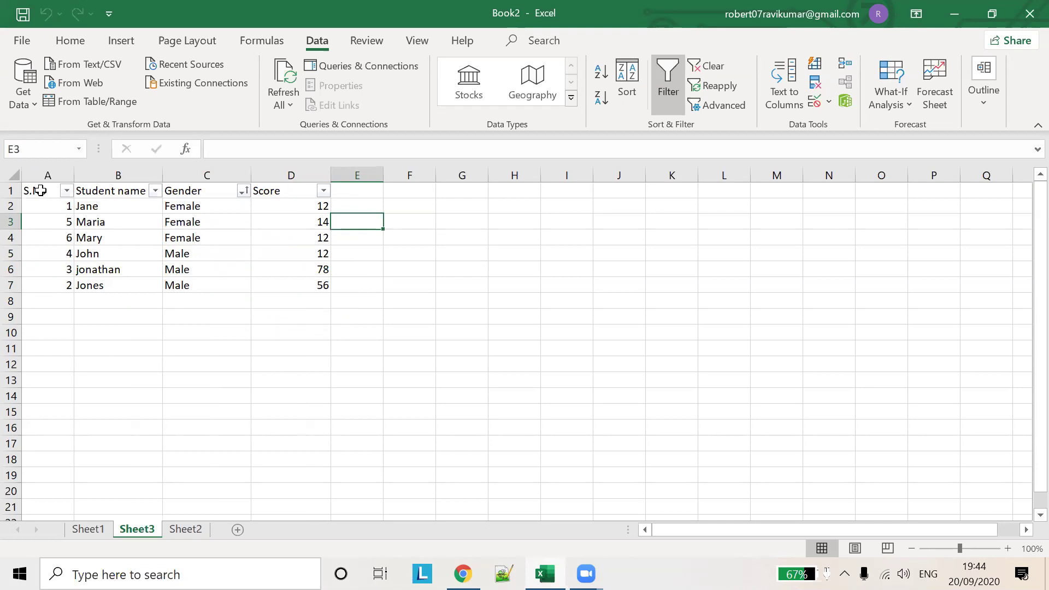
pyautogui.moveTo(40, 191); pyautogui.dragTo(299, 281)
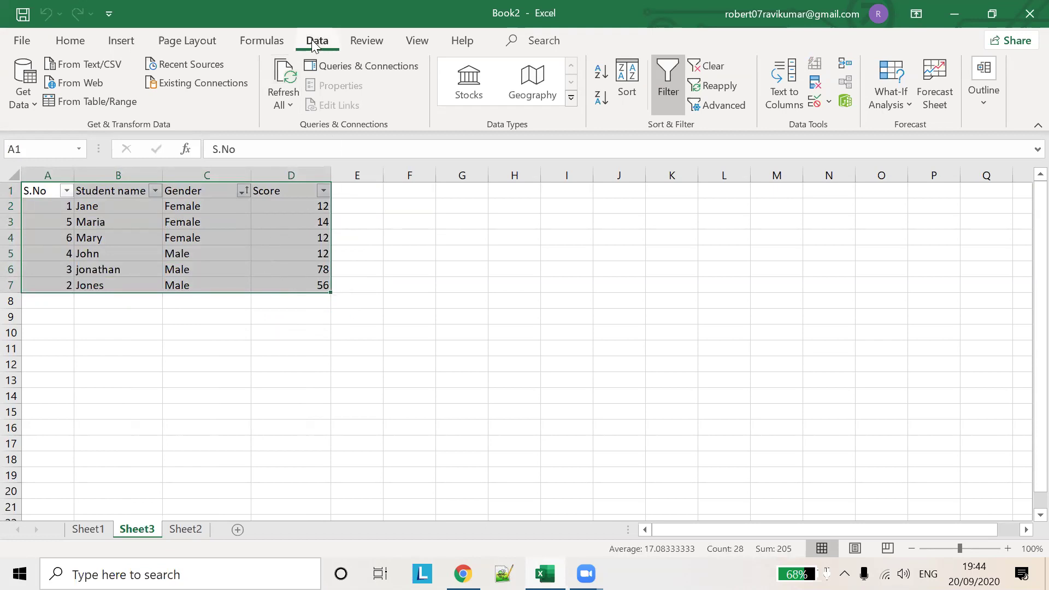
# - Group rows 1–7 of the selected A1:D7 table as one collapsible row group
pyautogui.click(992, 106)
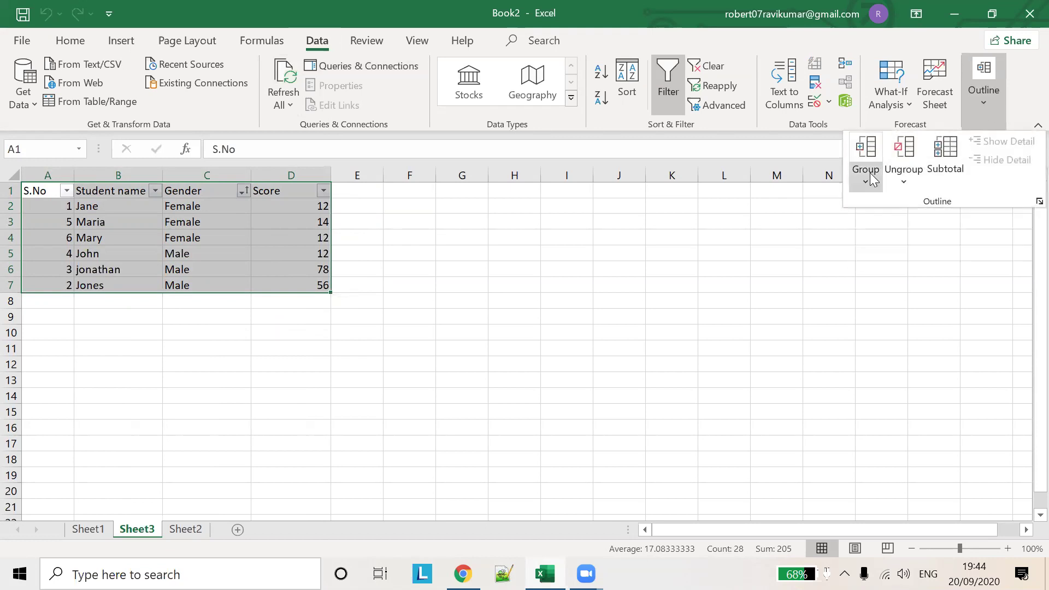
pyautogui.click(870, 173)
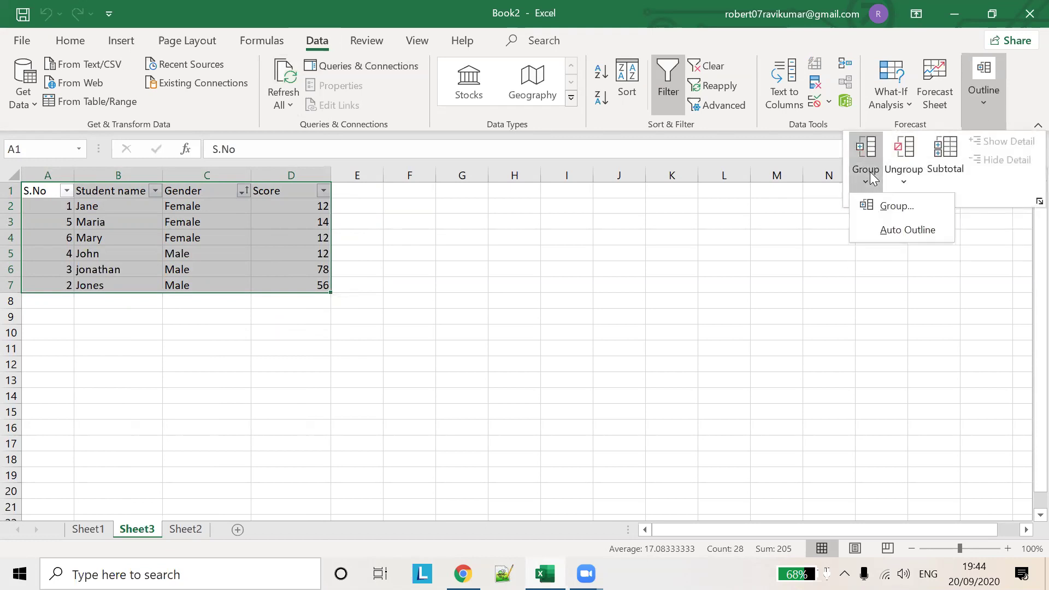
pyautogui.click(885, 208)
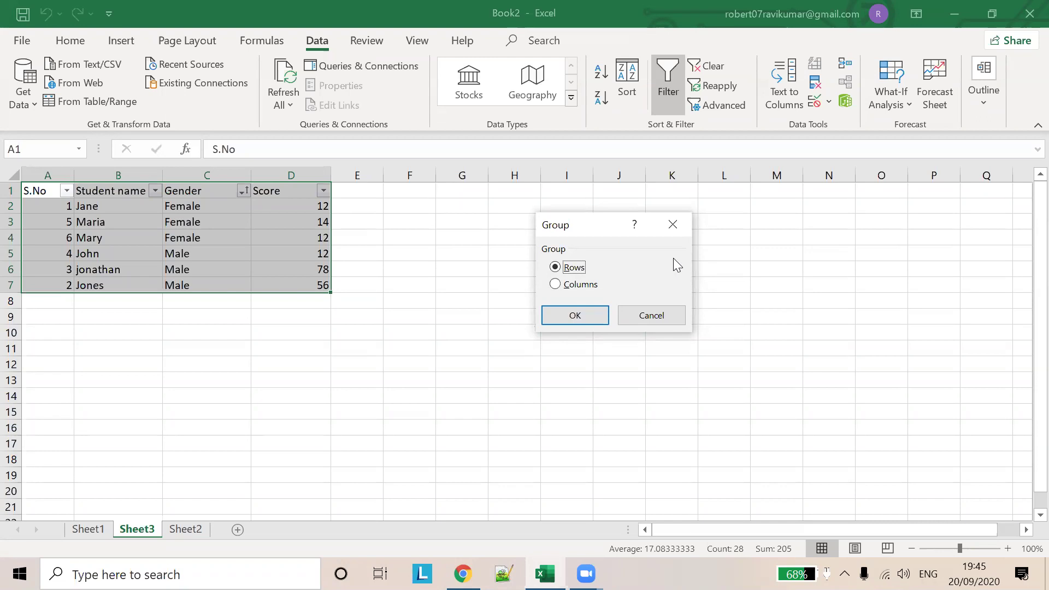
pyautogui.click(592, 320)
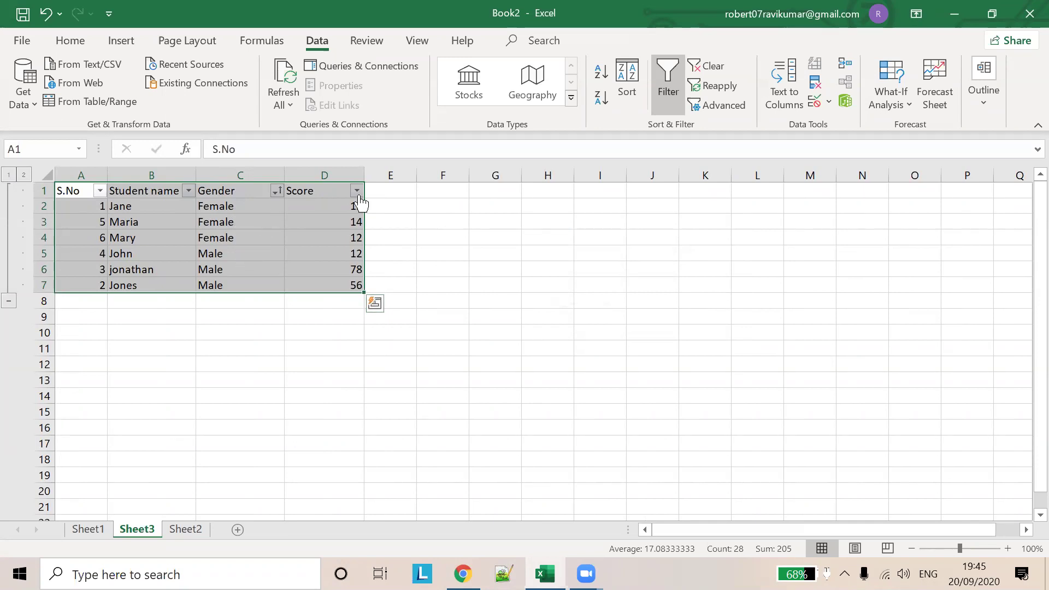
# - Open the Subtotal dialog, preset to Average of Score at each change in Gender
pyautogui.click(979, 102)
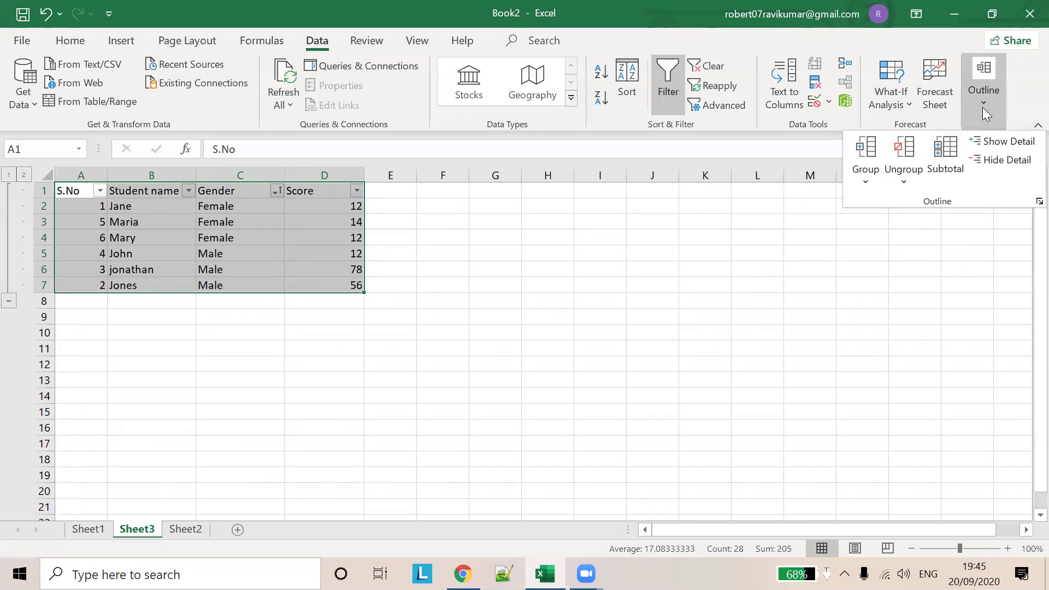
pyautogui.click(952, 149)
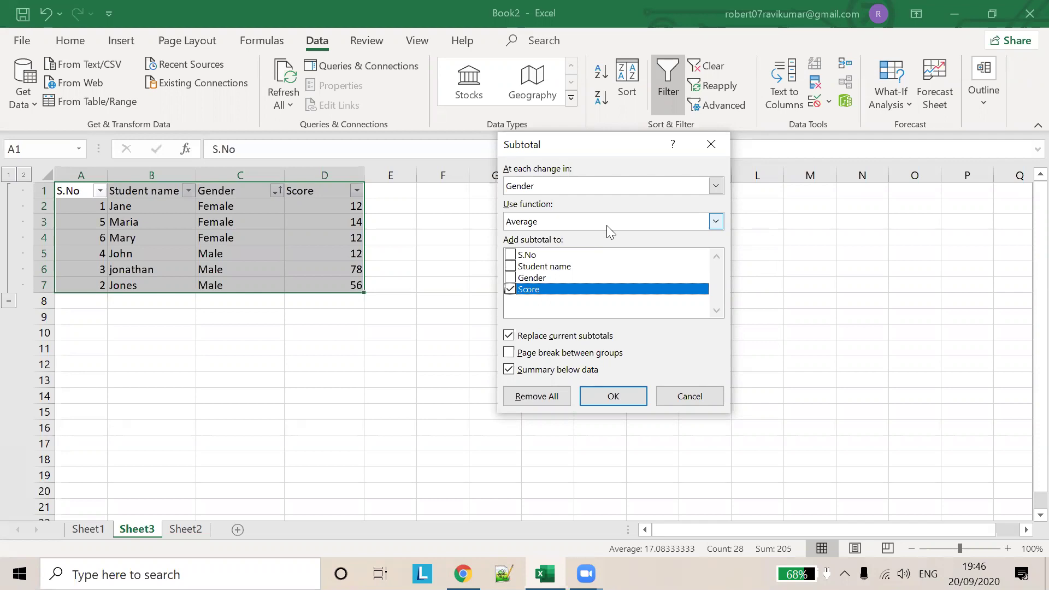
# - Apply the Gender/Average/Score subtotals and check the resulting Score values in D3, D4 and D6
pyautogui.click(614, 399)
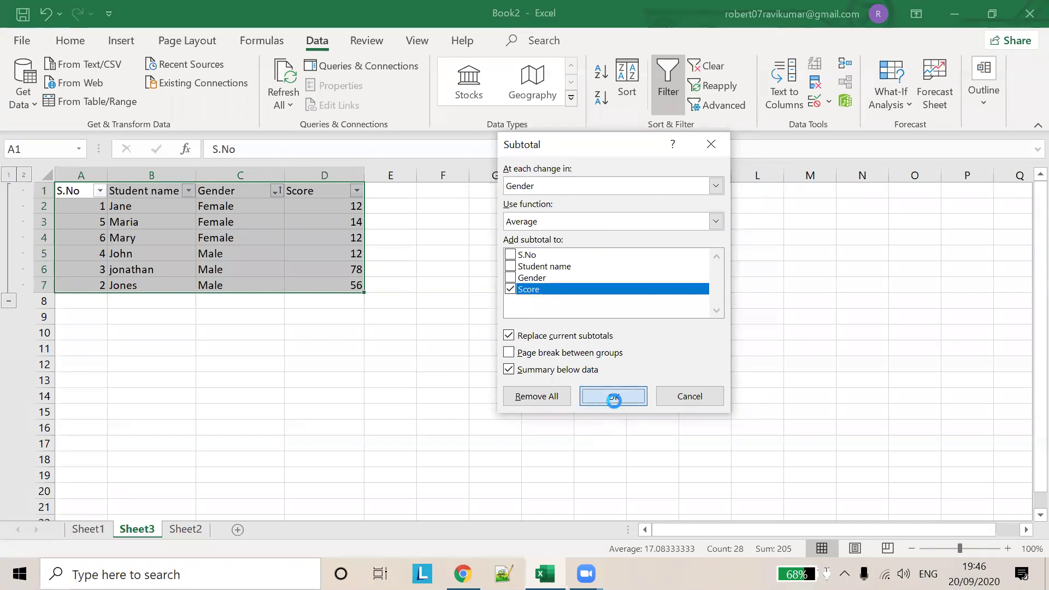
pyautogui.click(324, 240)
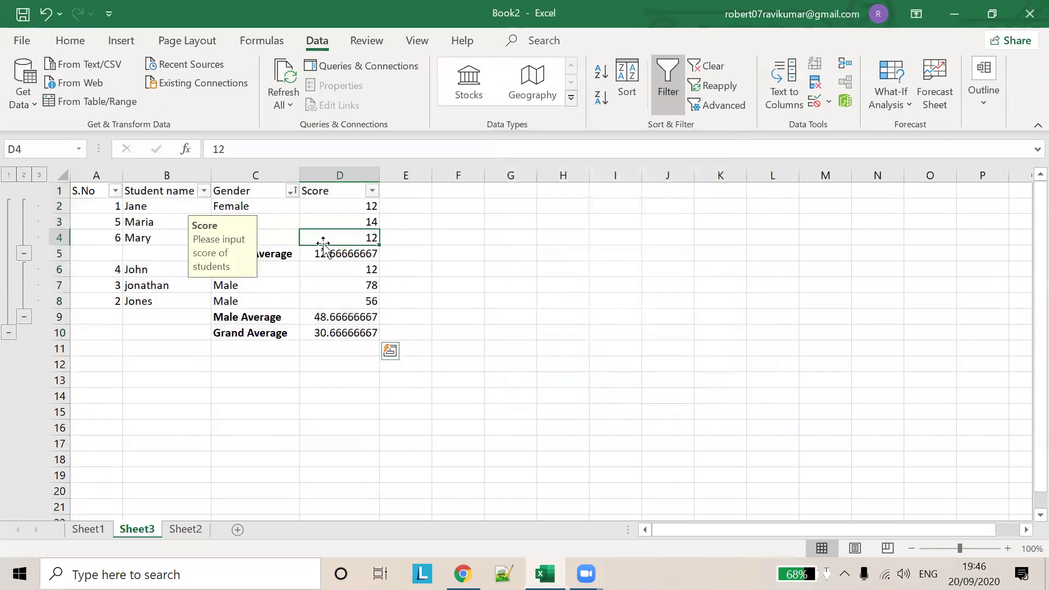
pyautogui.click(347, 221)
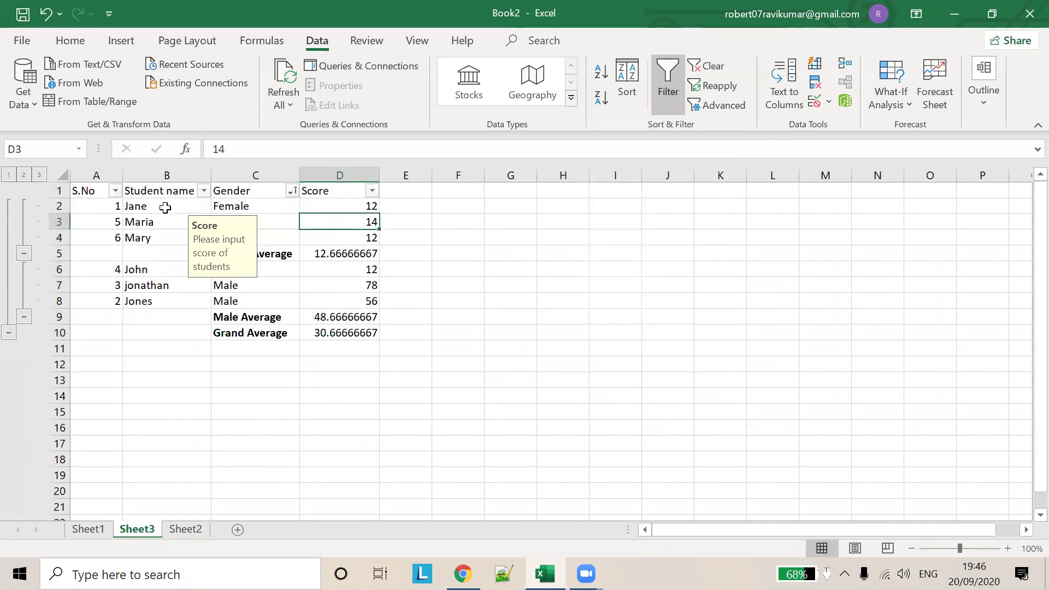
pyautogui.click(366, 267)
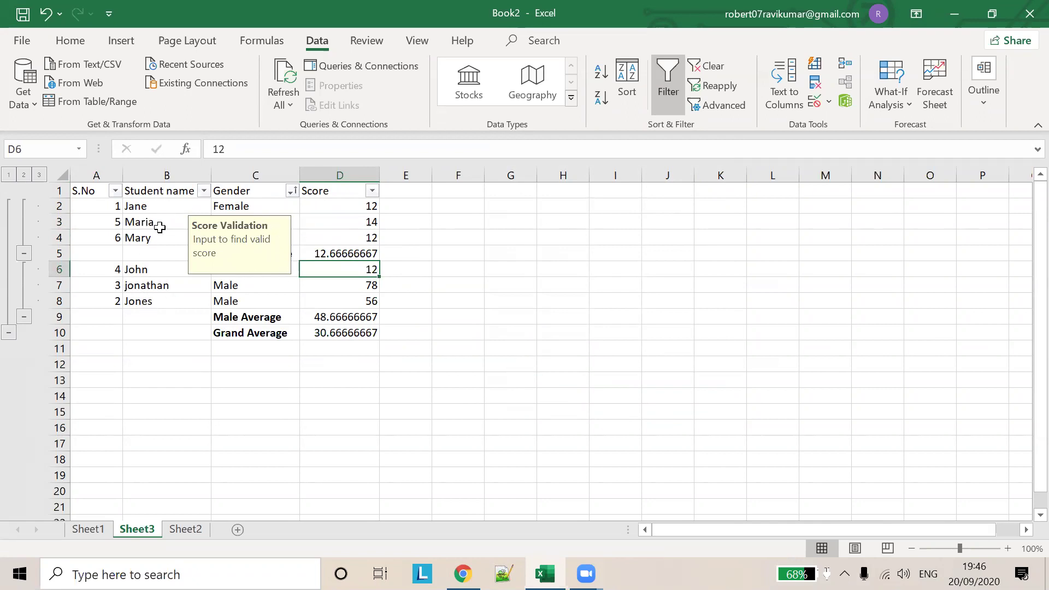
# - Select the Female scores D2:D4 and bring up the Outline grouping options
pyautogui.click(547, 207)
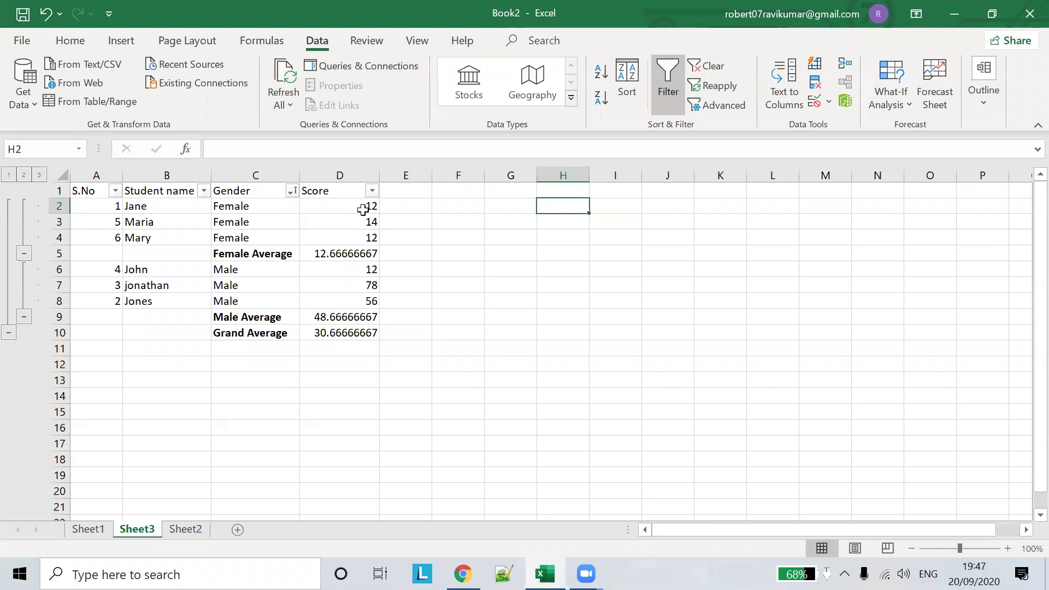
pyautogui.moveTo(363, 210); pyautogui.dragTo(373, 231)
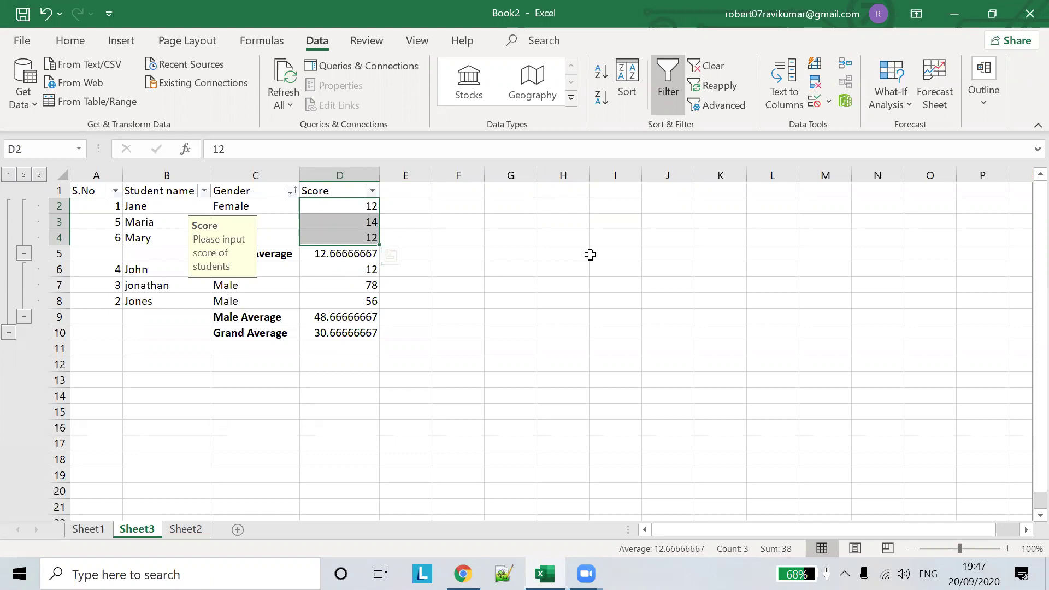
pyautogui.click(975, 101)
pyautogui.click(963, 165)
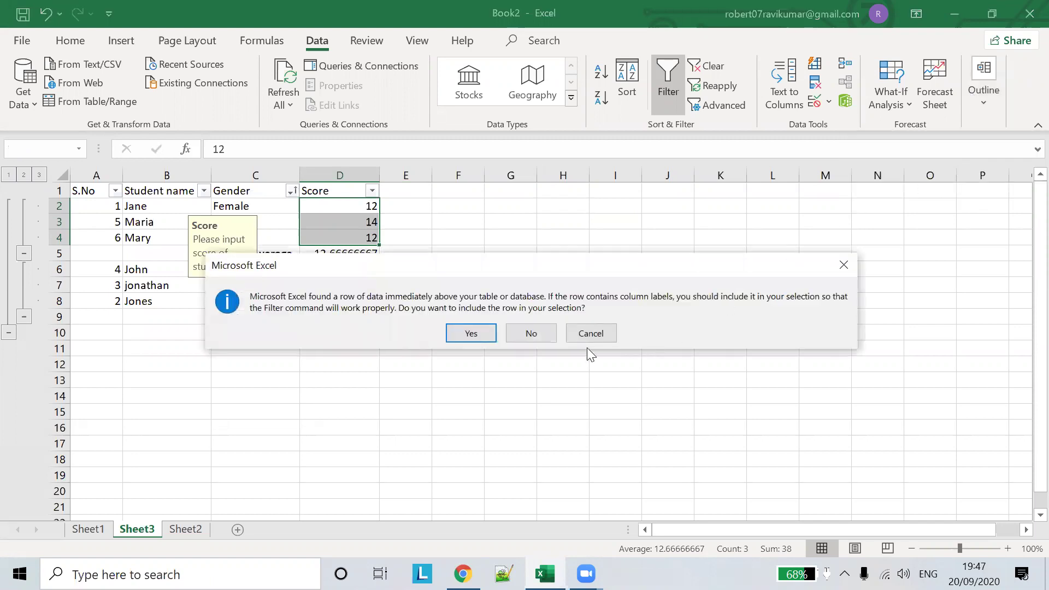
pyautogui.click(467, 333)
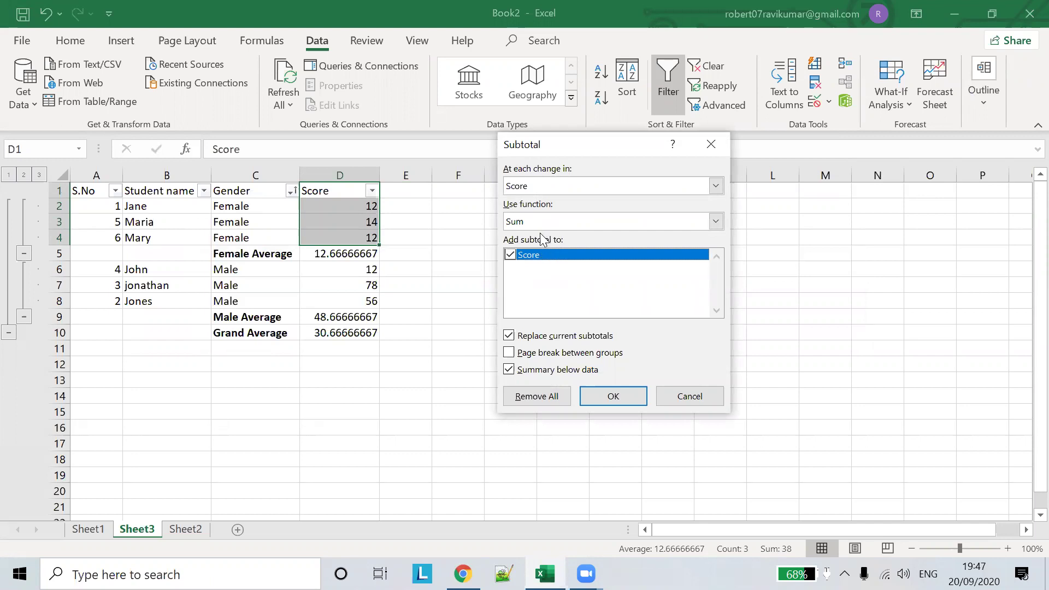
pyautogui.click(562, 221)
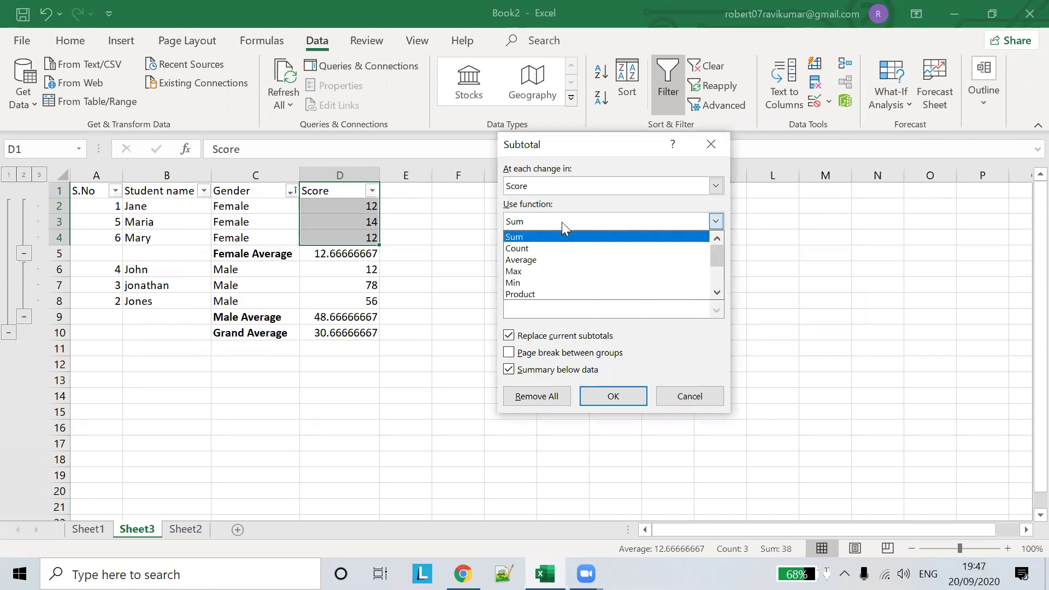
pyautogui.click(548, 256)
pyautogui.click(618, 404)
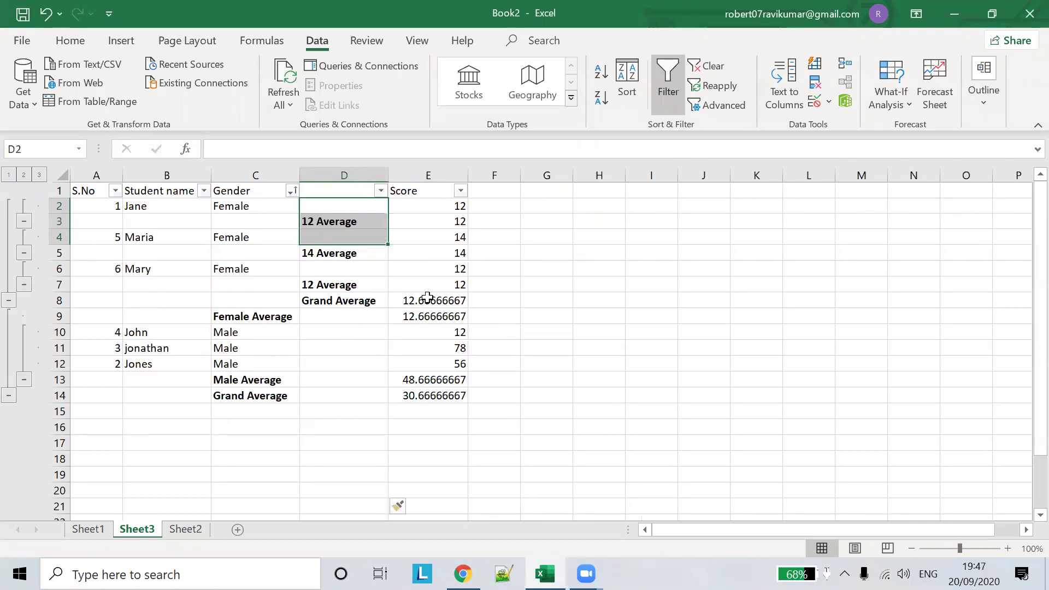
pyautogui.hotkey('ctrl', 'z')
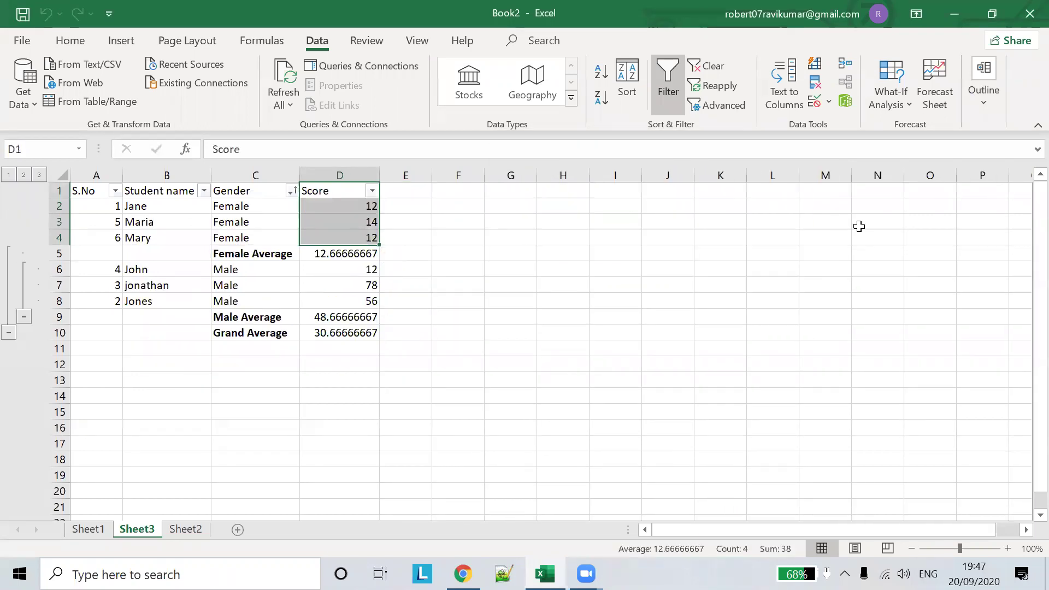
pyautogui.click(978, 110)
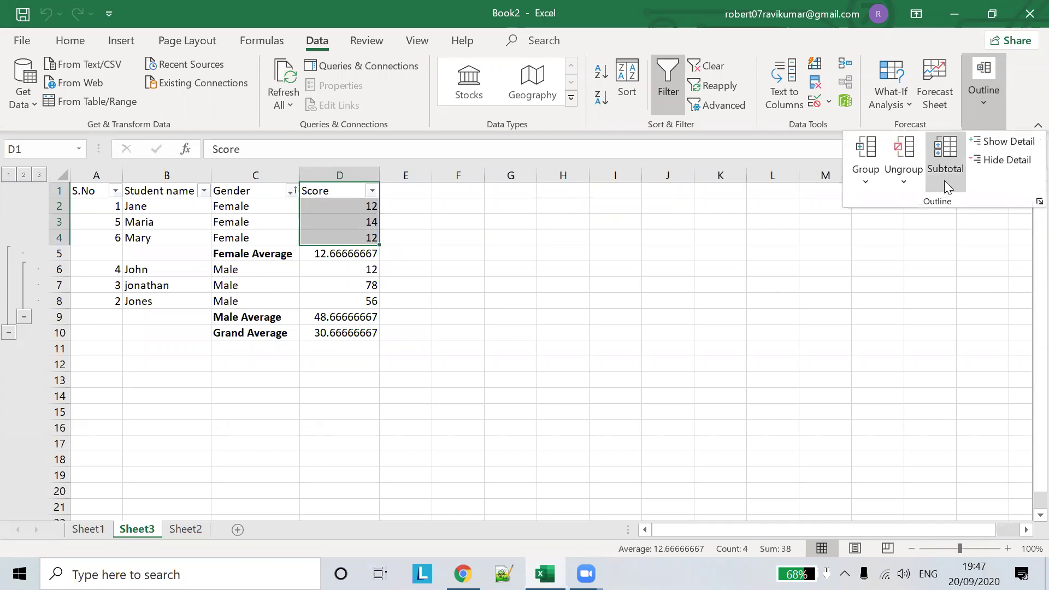
pyautogui.click(410, 229)
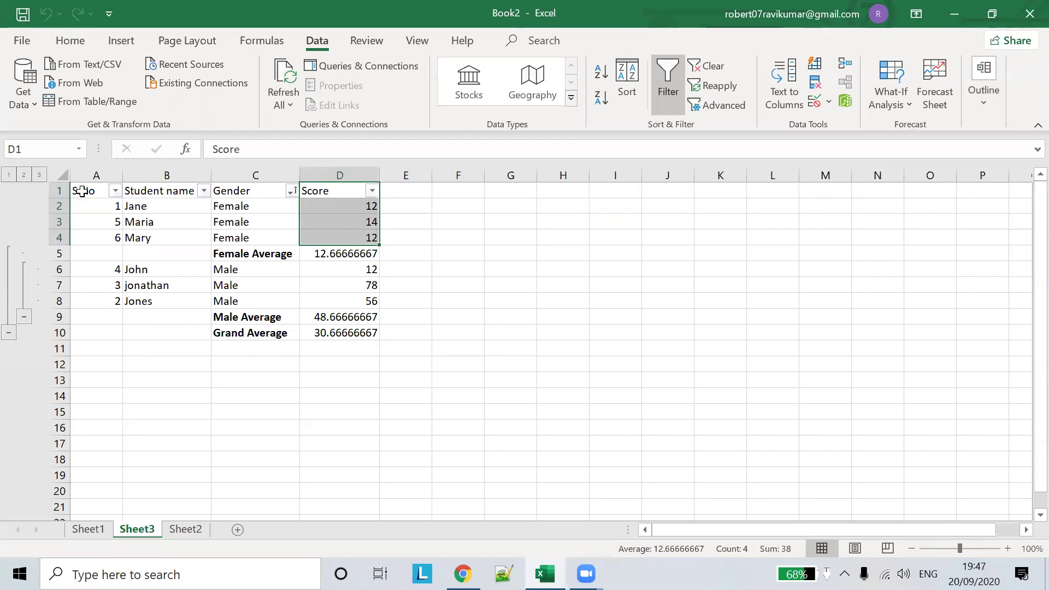
pyautogui.click(340, 254)
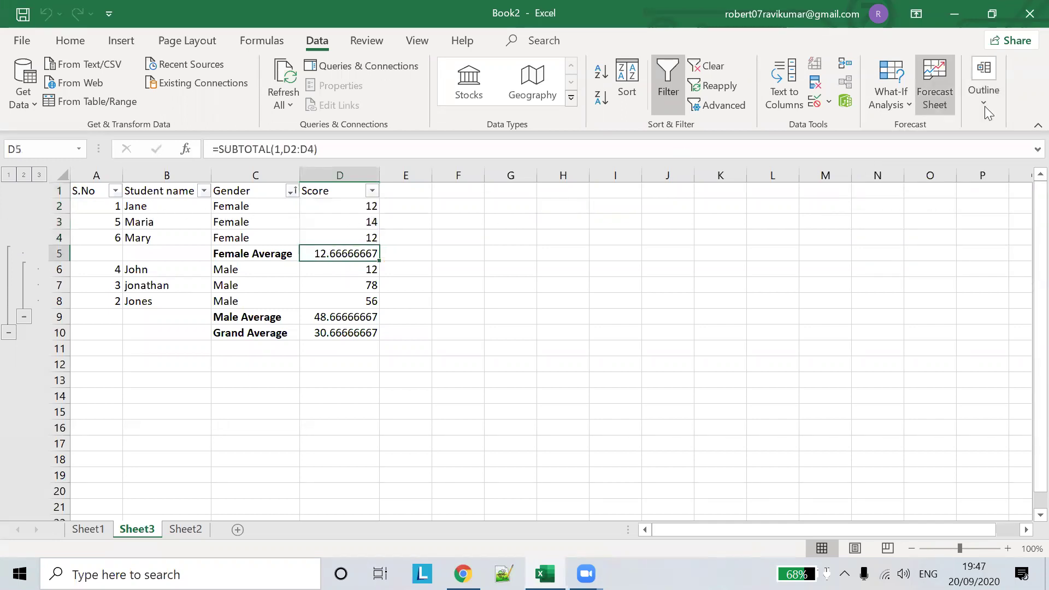
pyautogui.click(83, 190)
pyautogui.keyDown('shift'); pyautogui.click(363, 332); pyautogui.keyUp('shift')
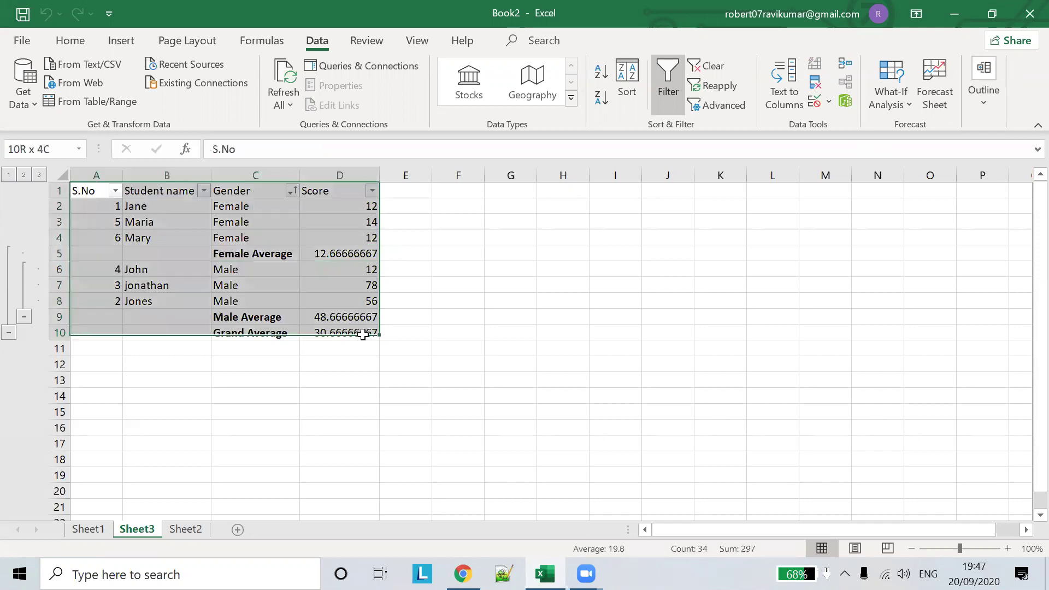
pyautogui.click(982, 115)
pyautogui.click(948, 163)
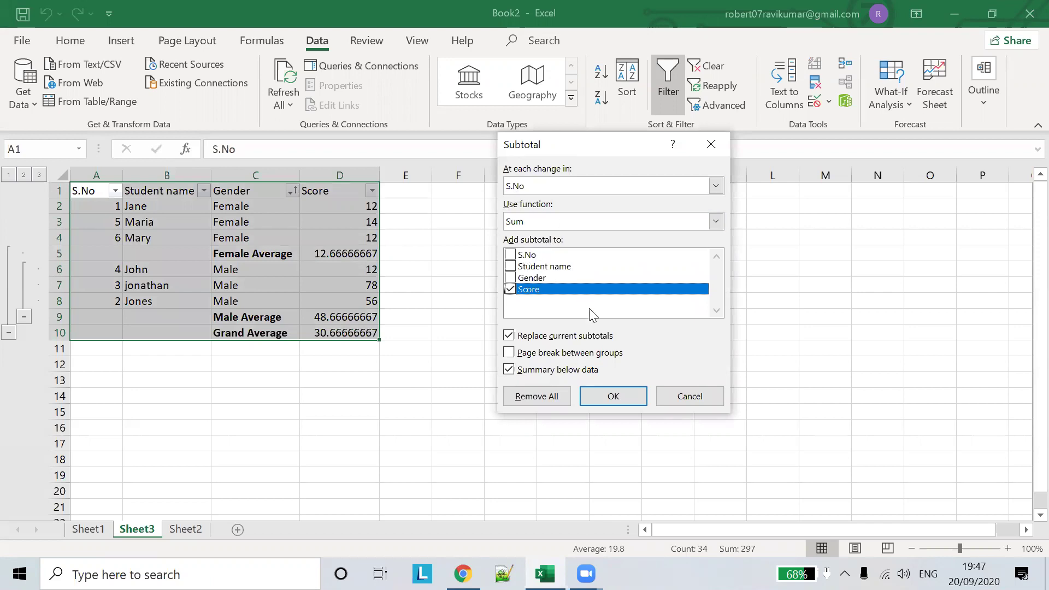
pyautogui.click(690, 396)
pyautogui.click(318, 252)
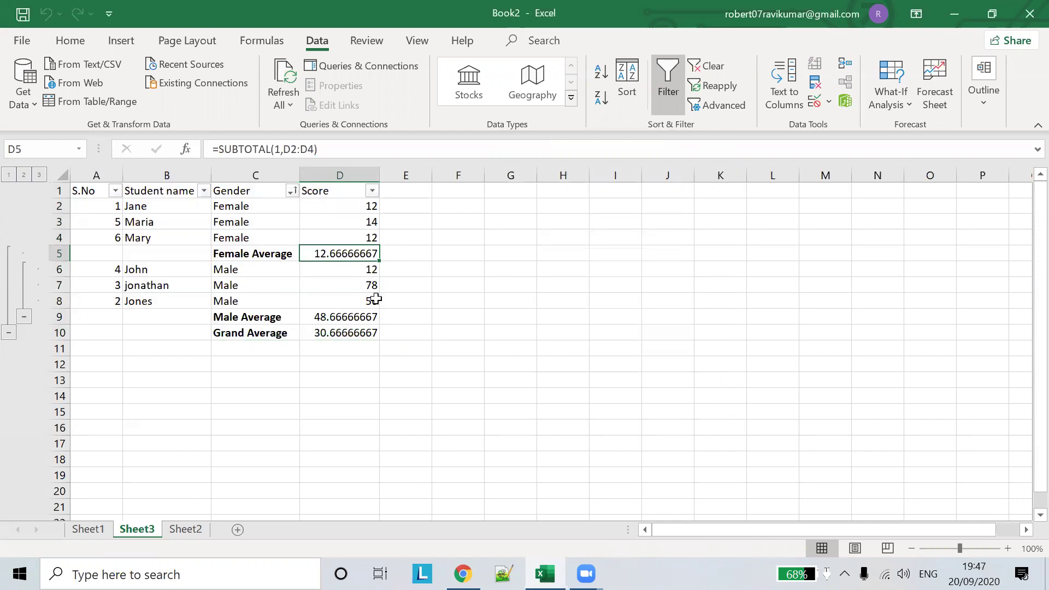
pyautogui.click(372, 319)
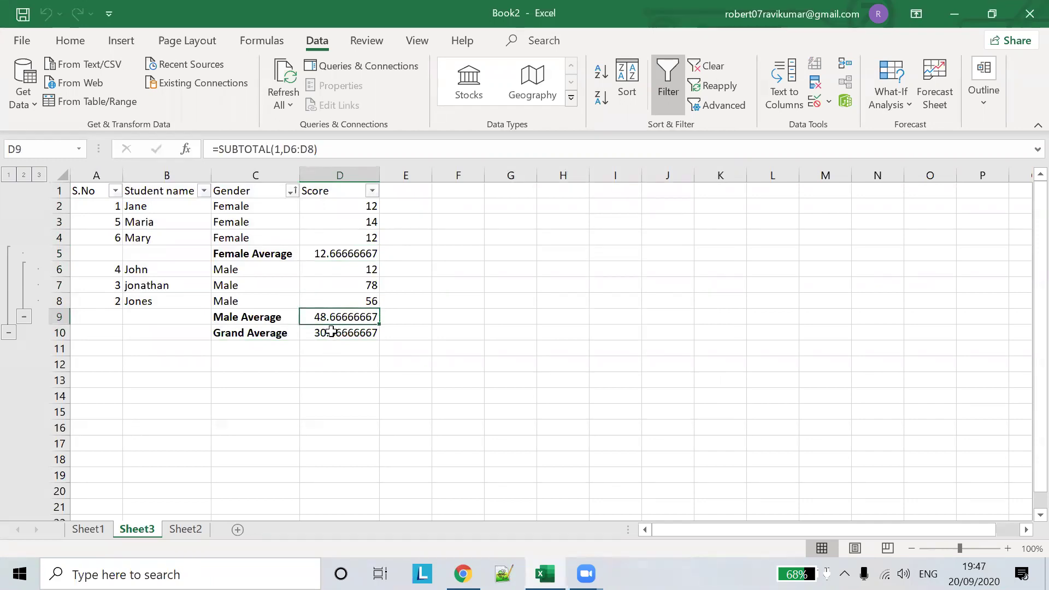
pyautogui.click(315, 332)
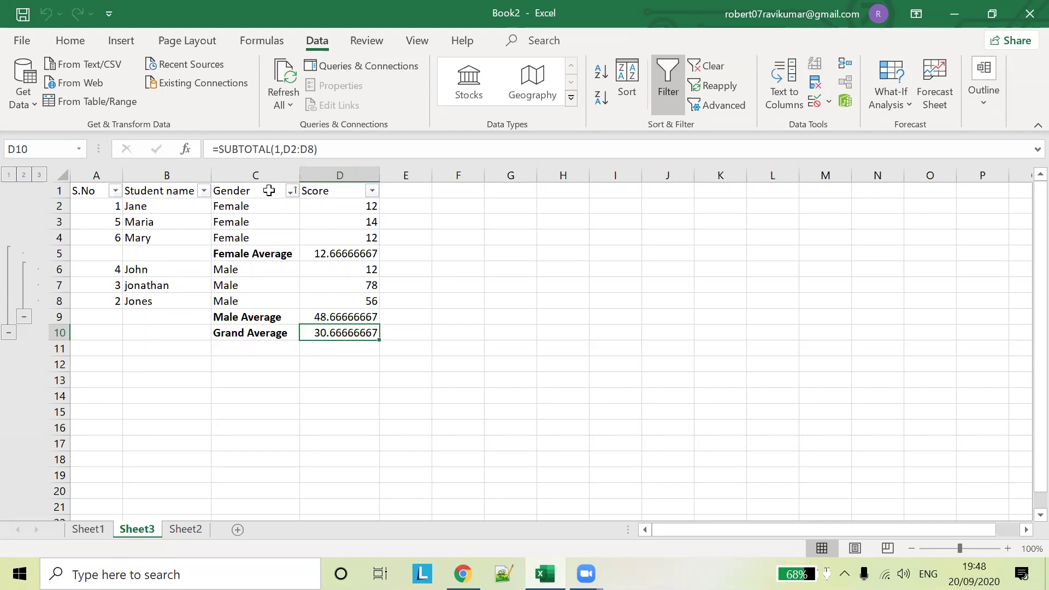
# - Replace the Grand Average formula in D10 with =E9
pyautogui.moveTo(216, 143); pyautogui.dragTo(344, 164)
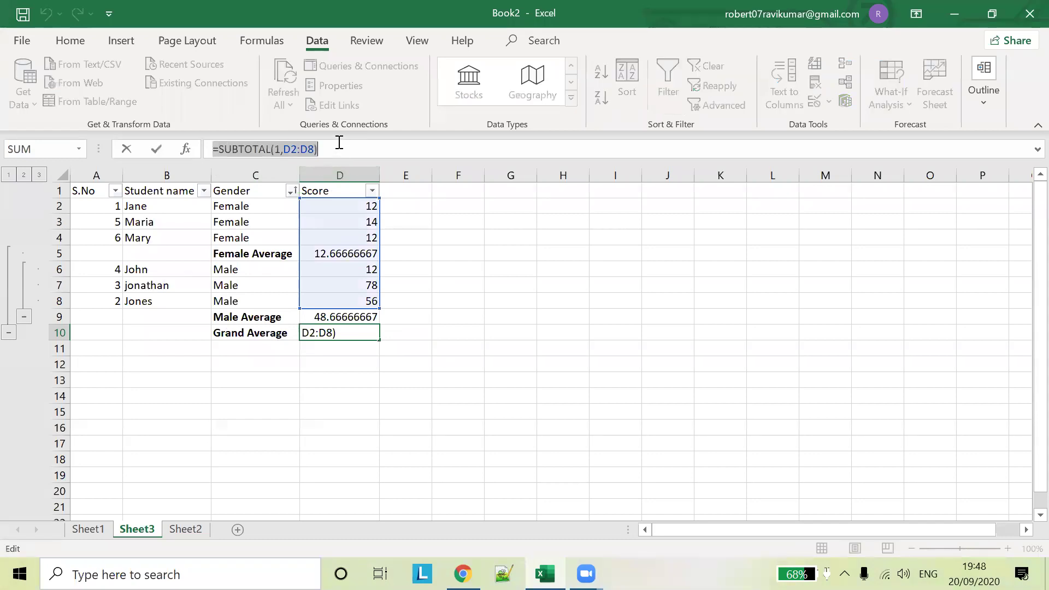
pyautogui.write('=')
pyautogui.click(467, 331)
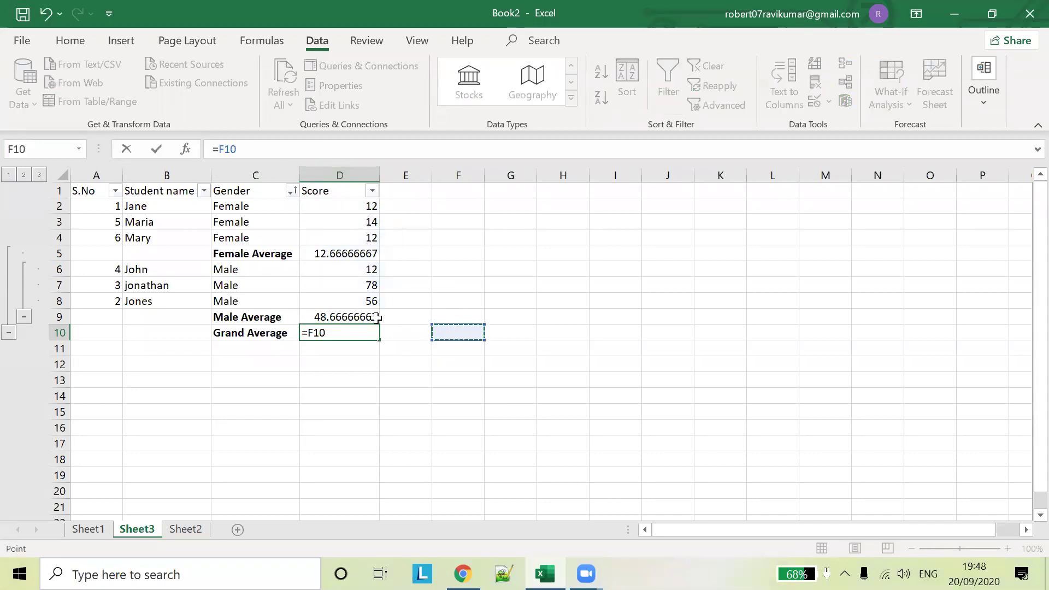
pyautogui.click(415, 314)
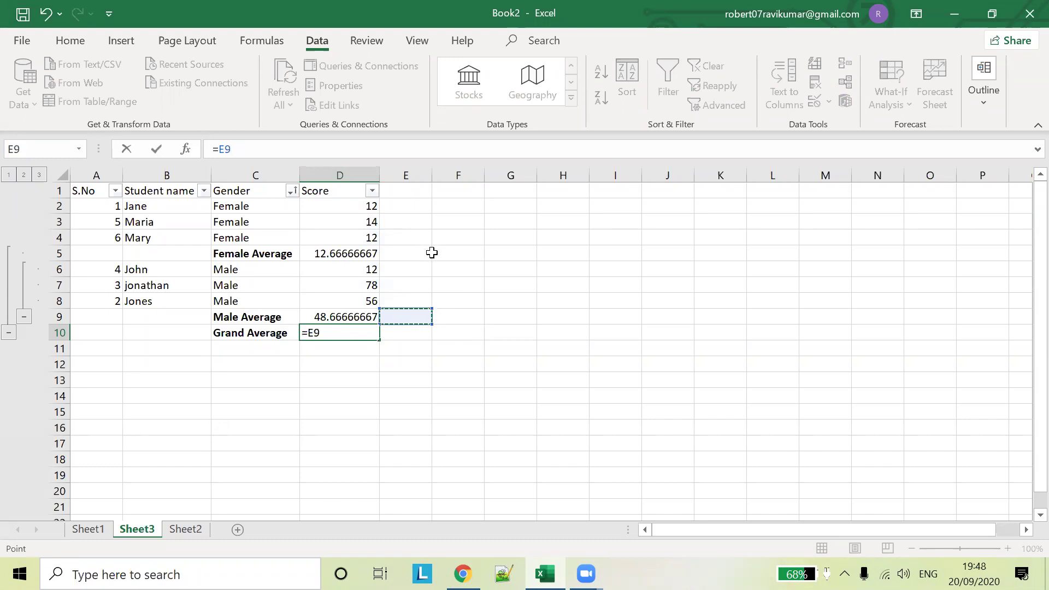
pyautogui.hotkey('ctrl', 'z')
pyautogui.hotkey('ctrl', 'y')
pyautogui.hotkey('ctrl', 'z')
pyautogui.hotkey('ctrl', 'y')
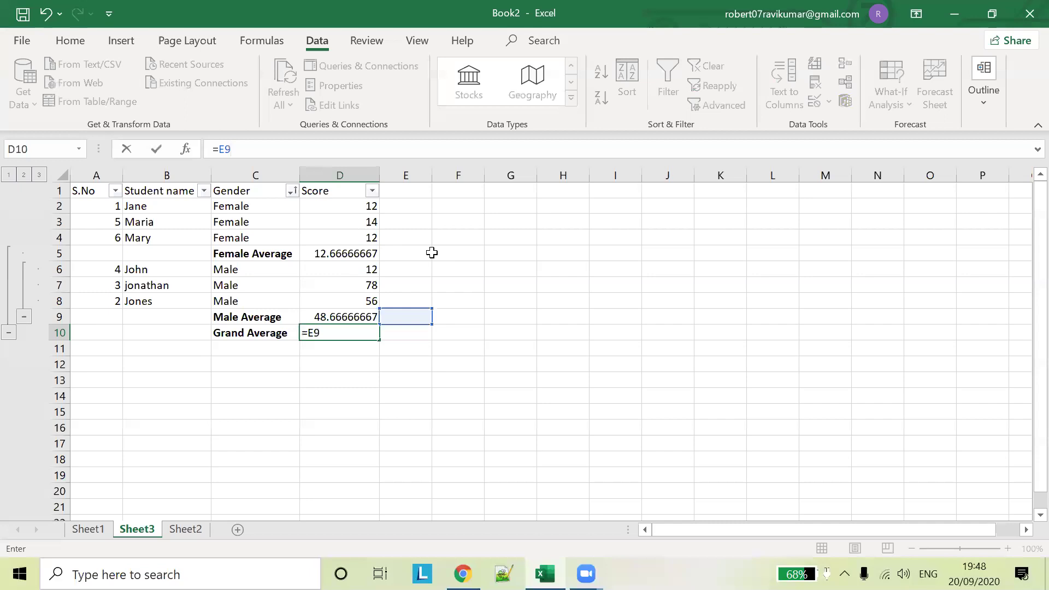
pyautogui.click(355, 270)
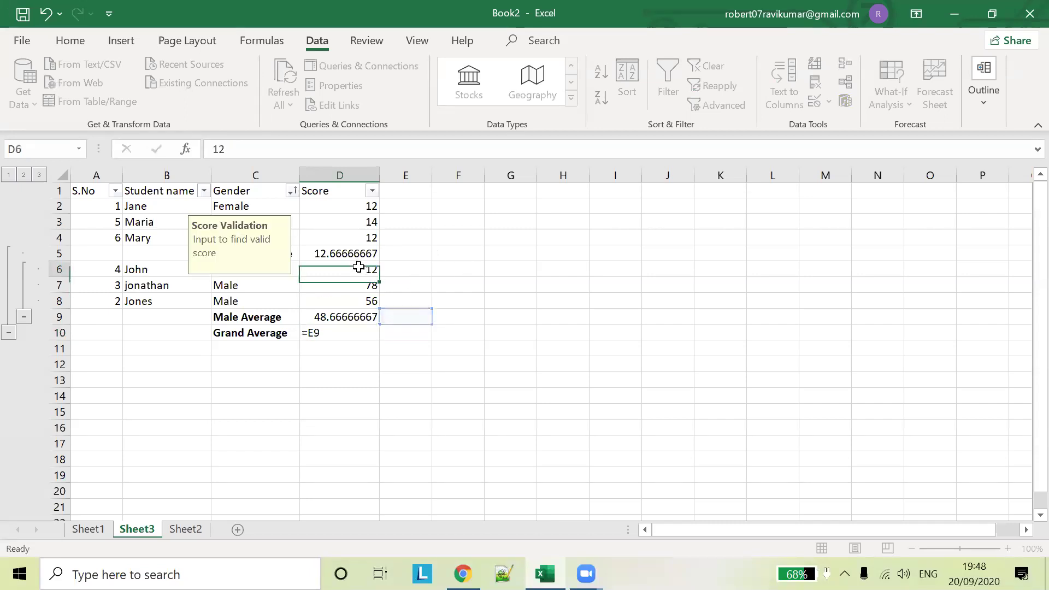
# - Check the D10 and D9 formulas and glance at the Outline options without changing anything
pyautogui.click(365, 345)
pyautogui.click(363, 329)
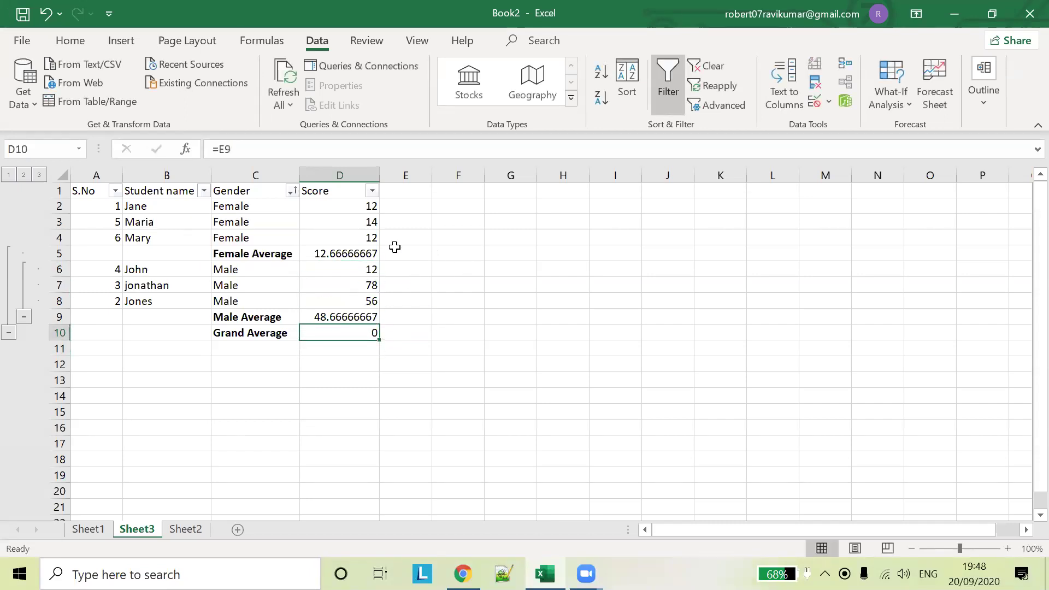
pyautogui.click(358, 315)
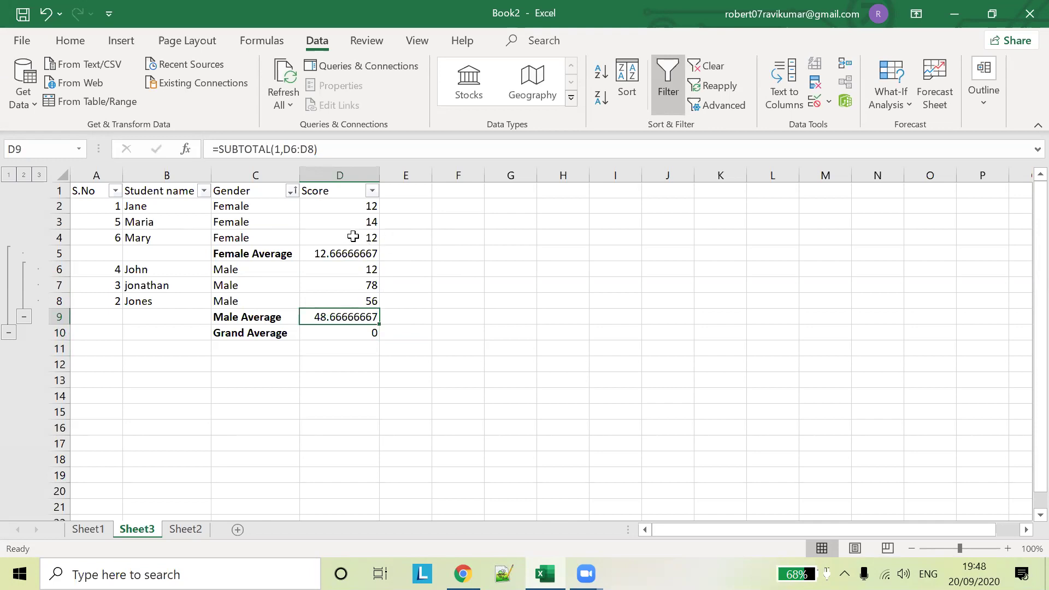
pyautogui.click(988, 108)
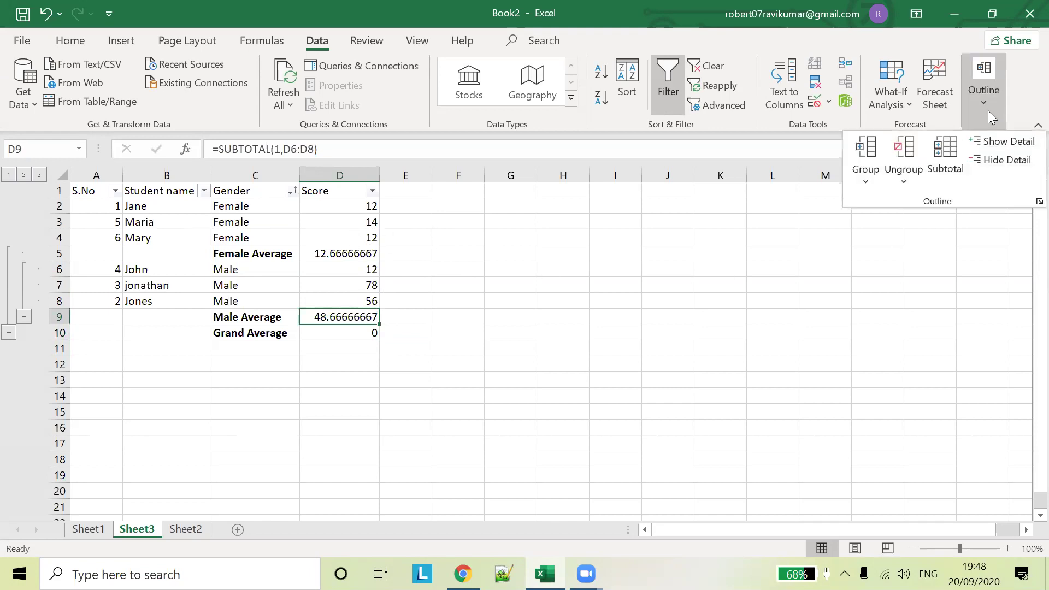
pyautogui.click(528, 341)
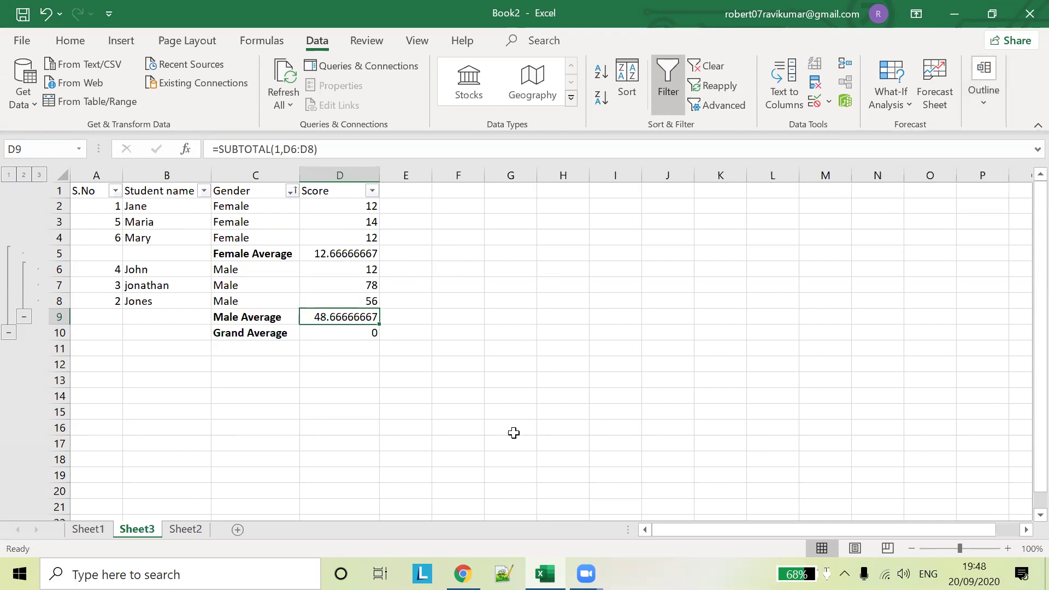
# - Dismiss the H10 right-click menu and switch to the guru99 Excel tutorial in Chrome
pyautogui.rightClick(568, 328)
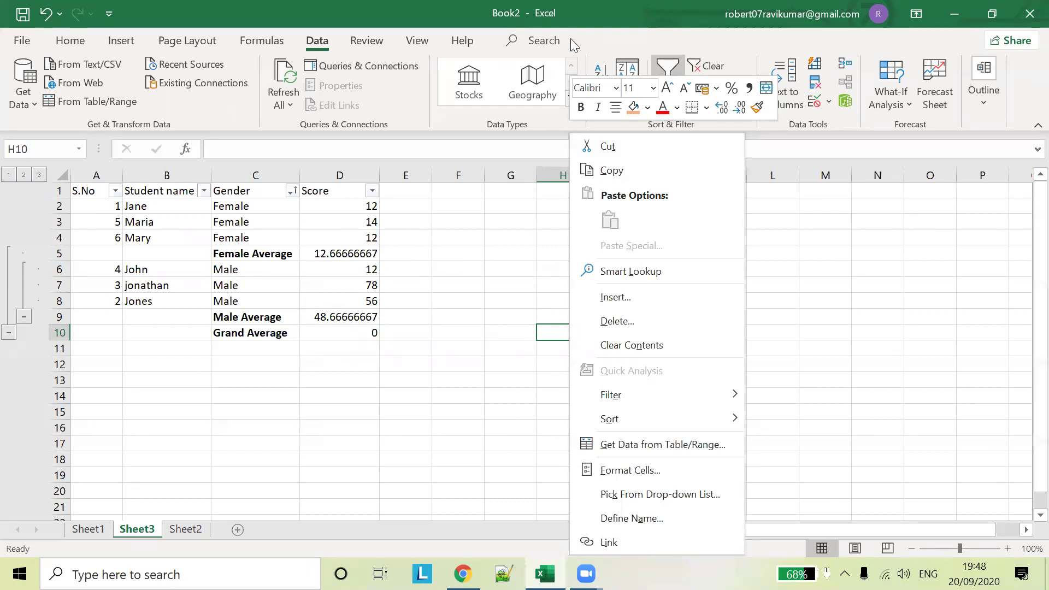
pyautogui.press('Escape')
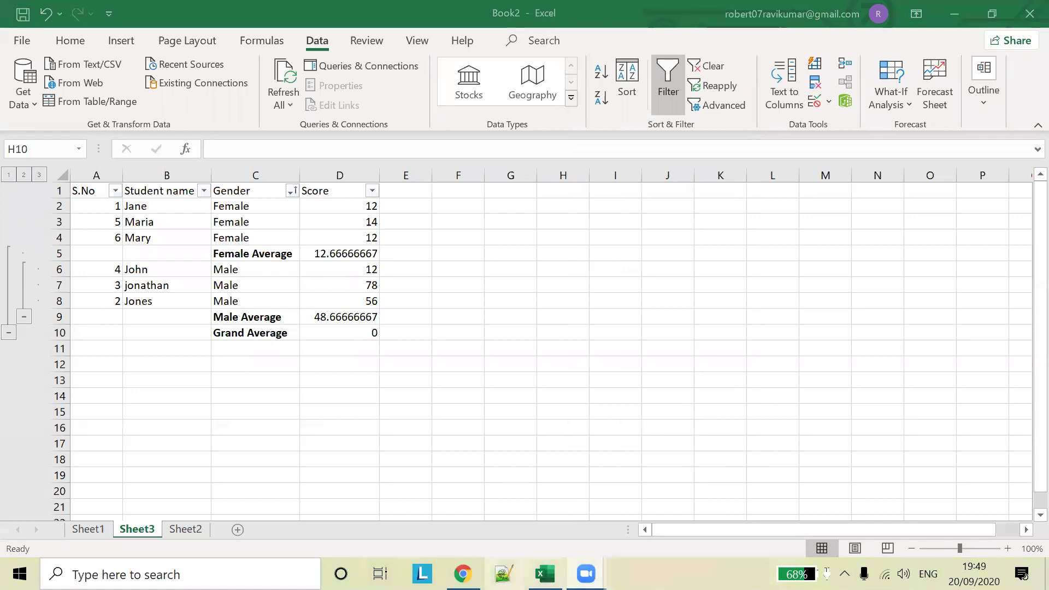
pyautogui.click(462, 573)
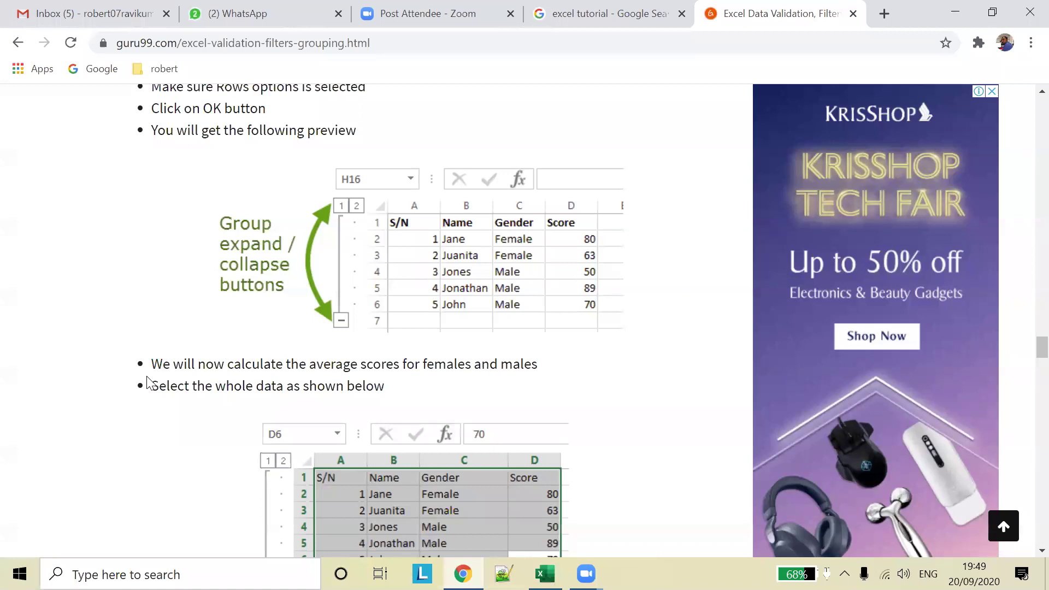
# - Scroll the guru99 page down to the Insert Picture section, then return to Book2 in Excel
pyautogui.scroll(-4, 164, 380)
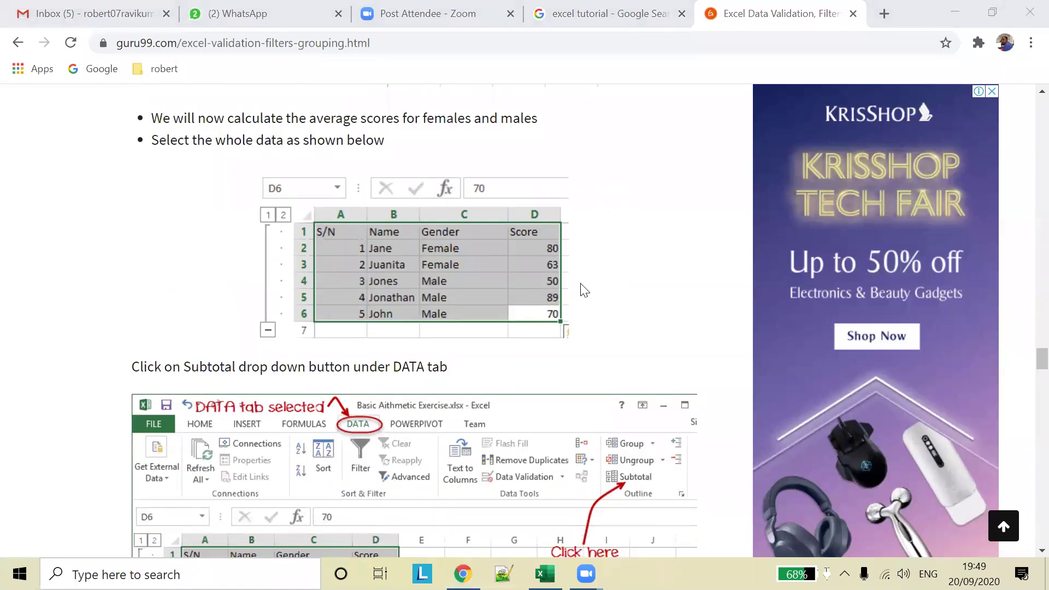
pyautogui.scroll(-3, 600, 377)
pyautogui.scroll(-3, 598, 380)
pyautogui.scroll(-3, 598, 382)
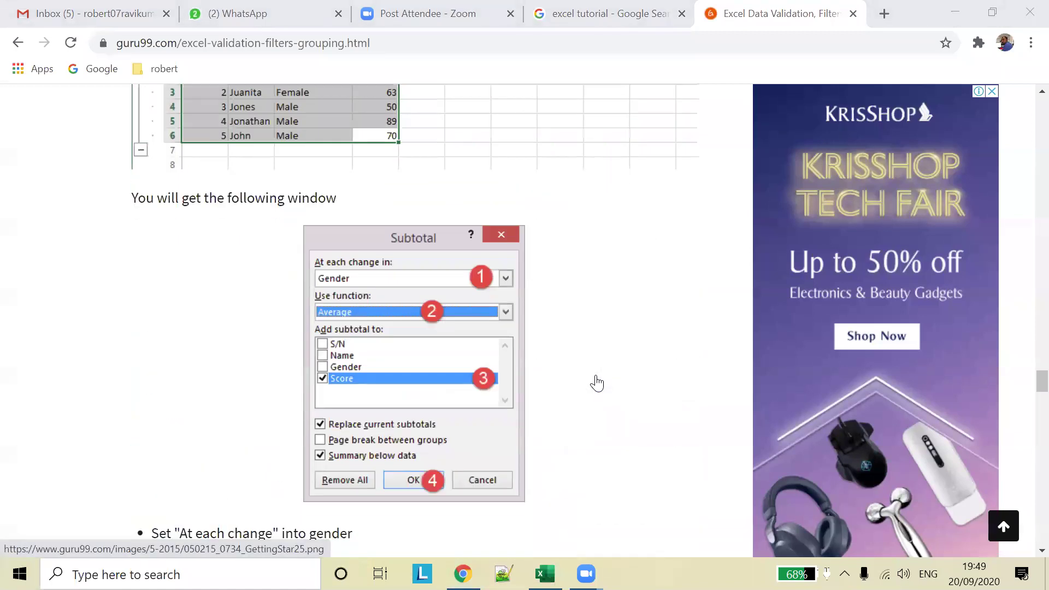
pyautogui.scroll(-1, 597, 382)
pyautogui.scroll(-5, 596, 383)
pyautogui.scroll(-2, 597, 380)
pyautogui.scroll(-1, 597, 377)
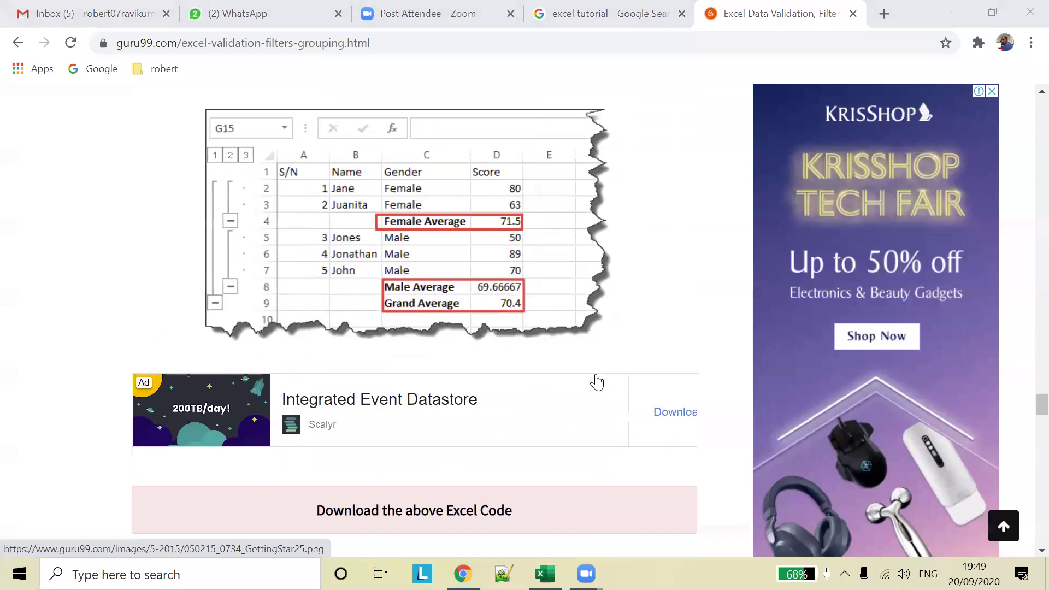
pyautogui.scroll(-4, 599, 377)
pyautogui.scroll(-2, 598, 377)
pyautogui.scroll(-1, 597, 378)
pyautogui.scroll(-5, 597, 379)
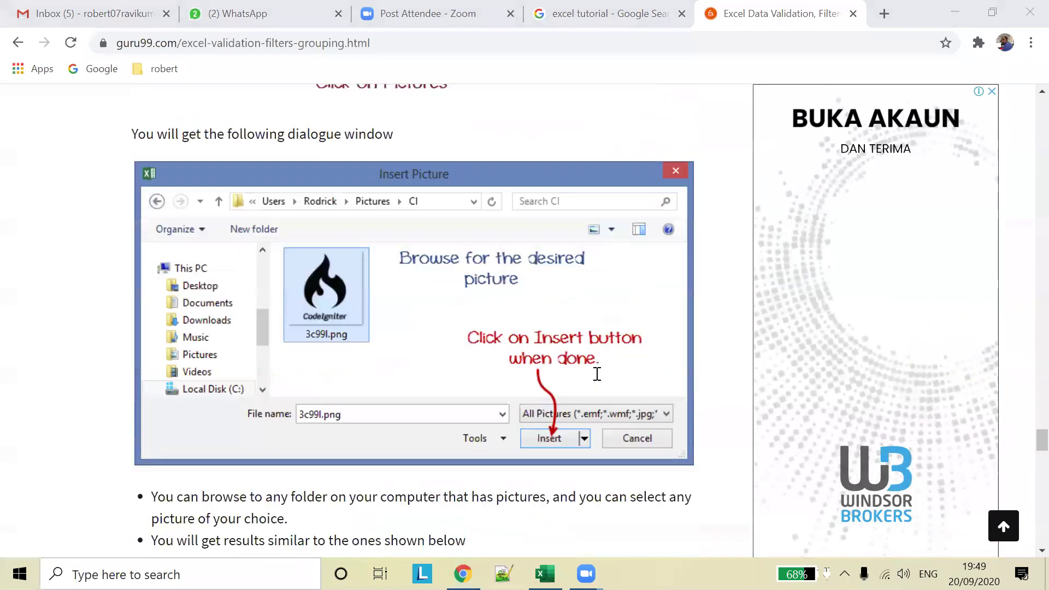
pyautogui.scroll(-8, 597, 381)
pyautogui.scroll(-1, 598, 380)
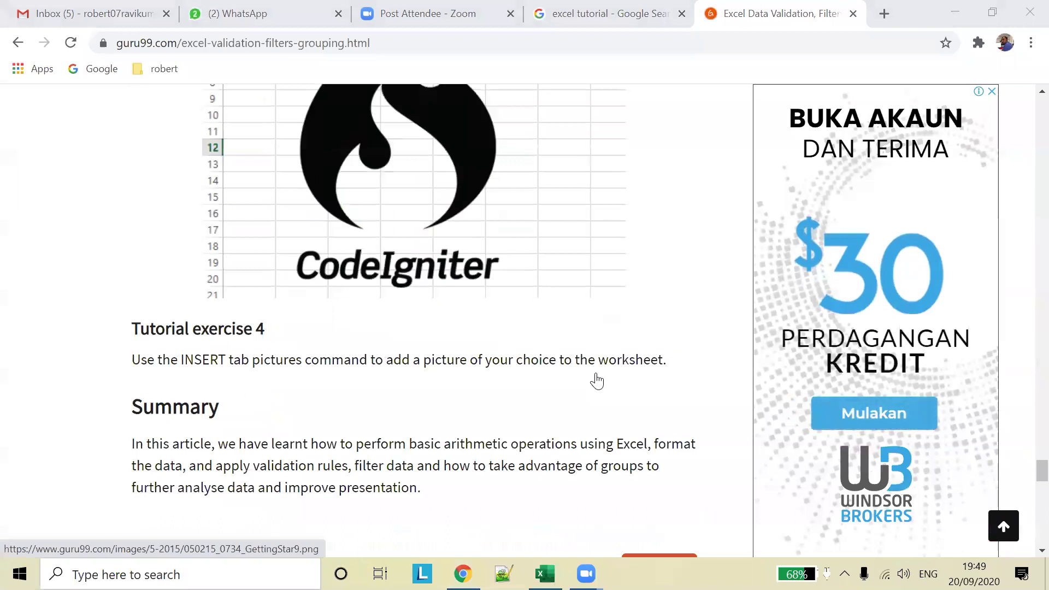
pyautogui.scroll(-5, 597, 380)
pyautogui.scroll(7, 597, 379)
pyautogui.scroll(5, 597, 376)
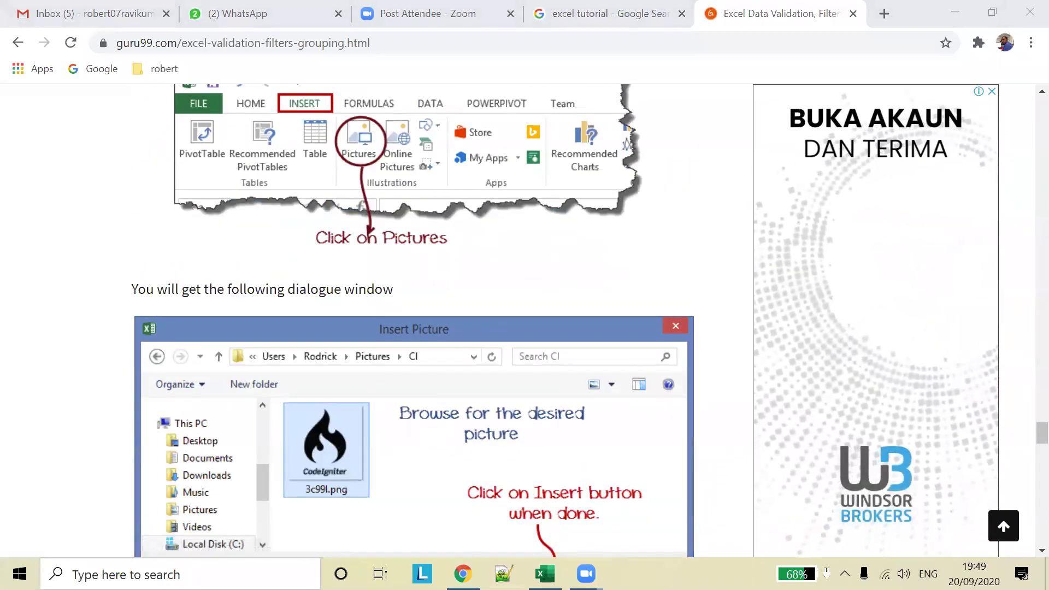
pyautogui.hotkey('alt', 'Tab')
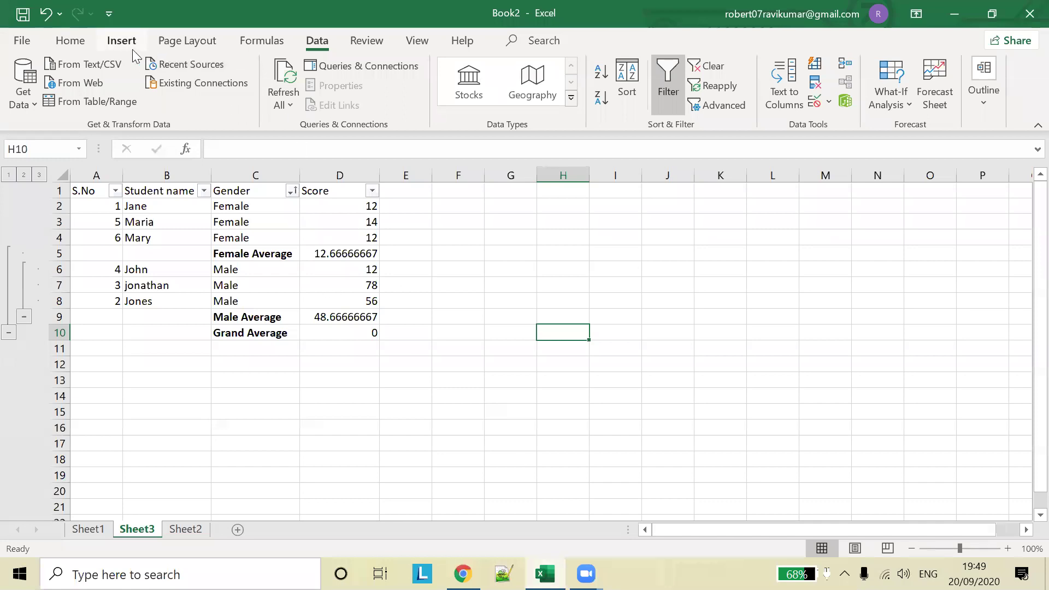
# - Look through the ribbon's command groups and return to the Insert tab
pyautogui.click(116, 42)
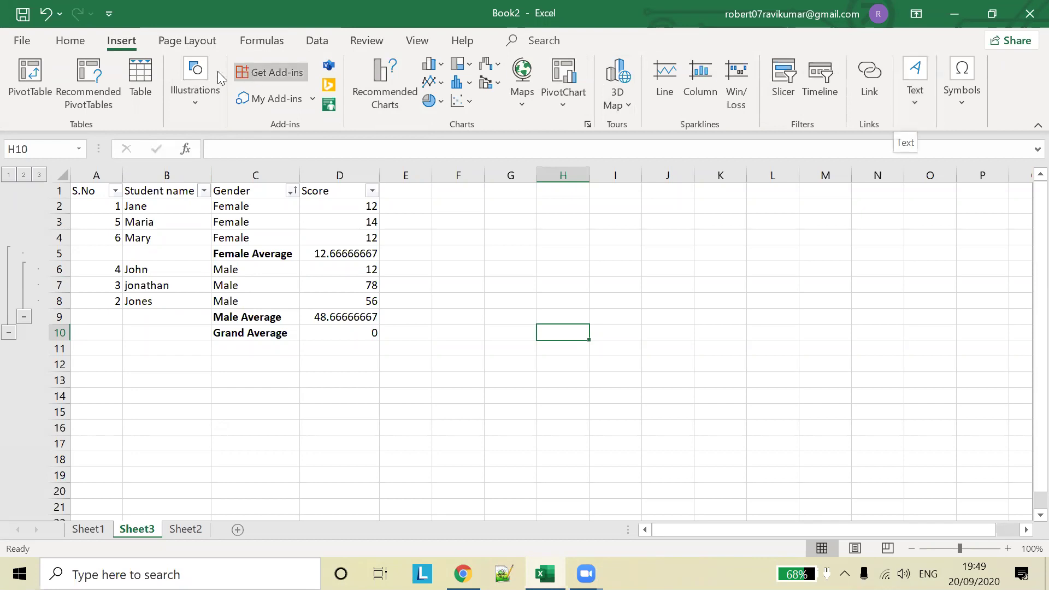
pyautogui.click(68, 43)
pyautogui.click(187, 41)
pyautogui.click(262, 42)
pyautogui.click(414, 43)
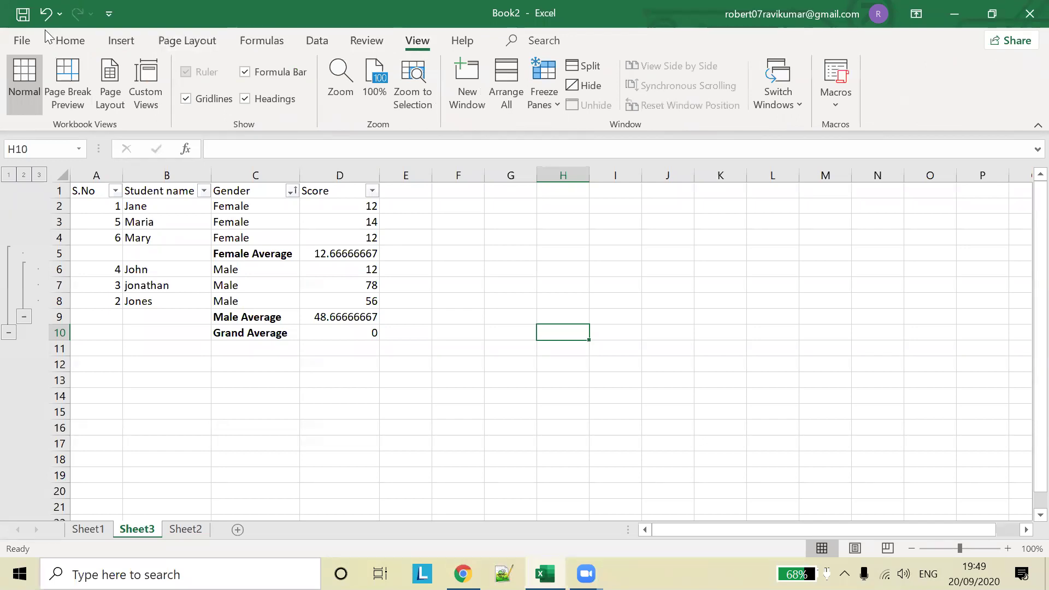
pyautogui.click(122, 41)
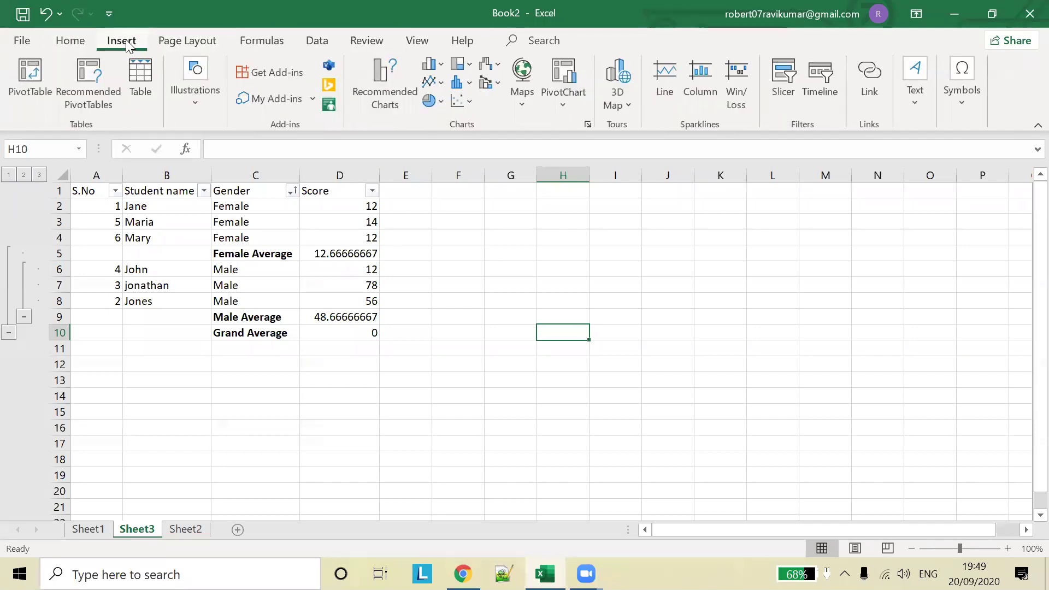
# - Browse the Saved Pictures and Camera Roll folders for a local picture, then cancel
pyautogui.click(203, 106)
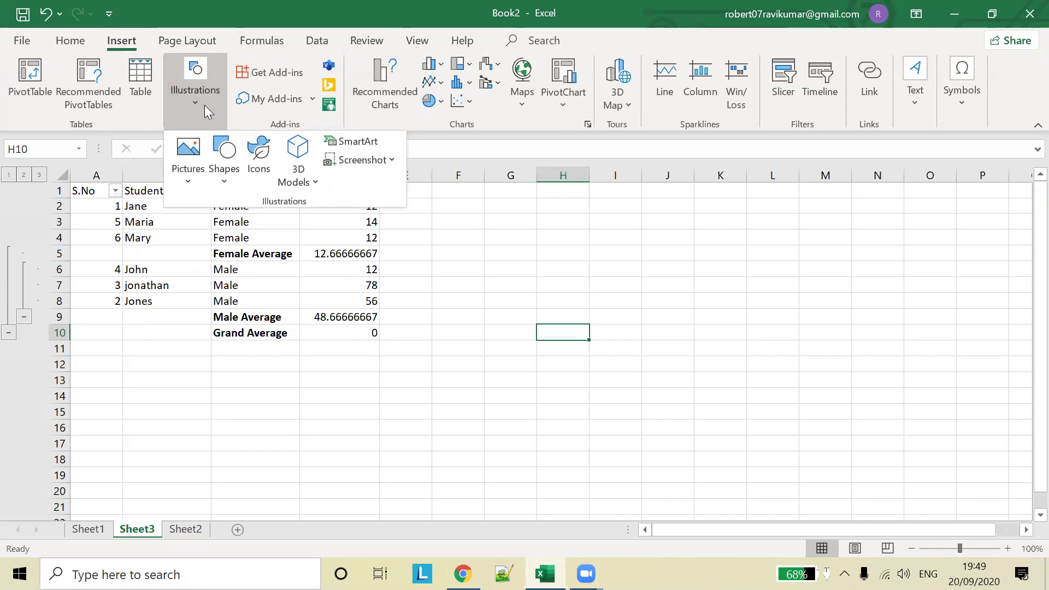
pyautogui.click(192, 166)
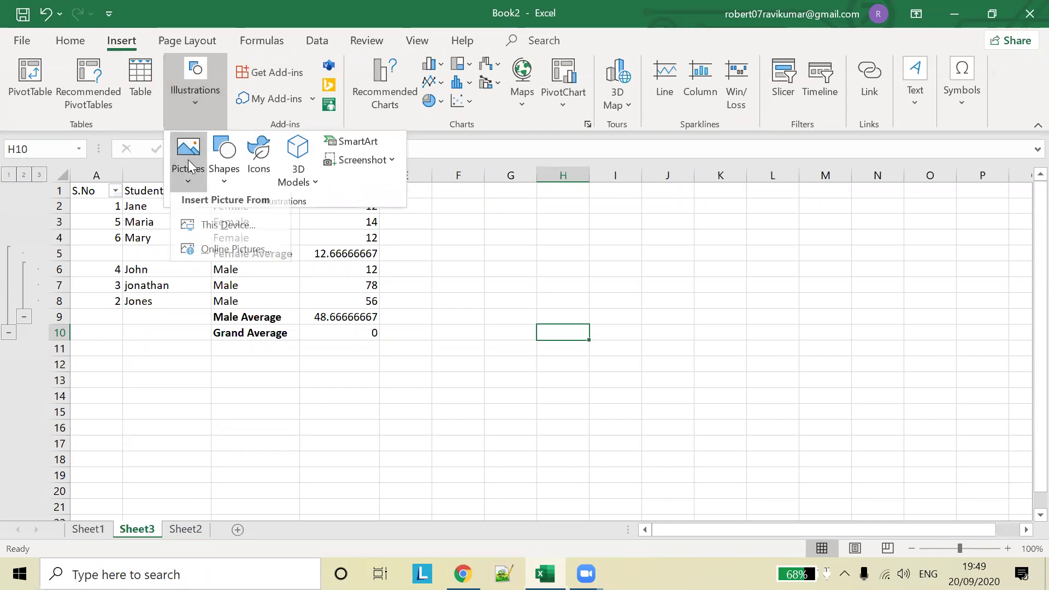
pyautogui.click(228, 232)
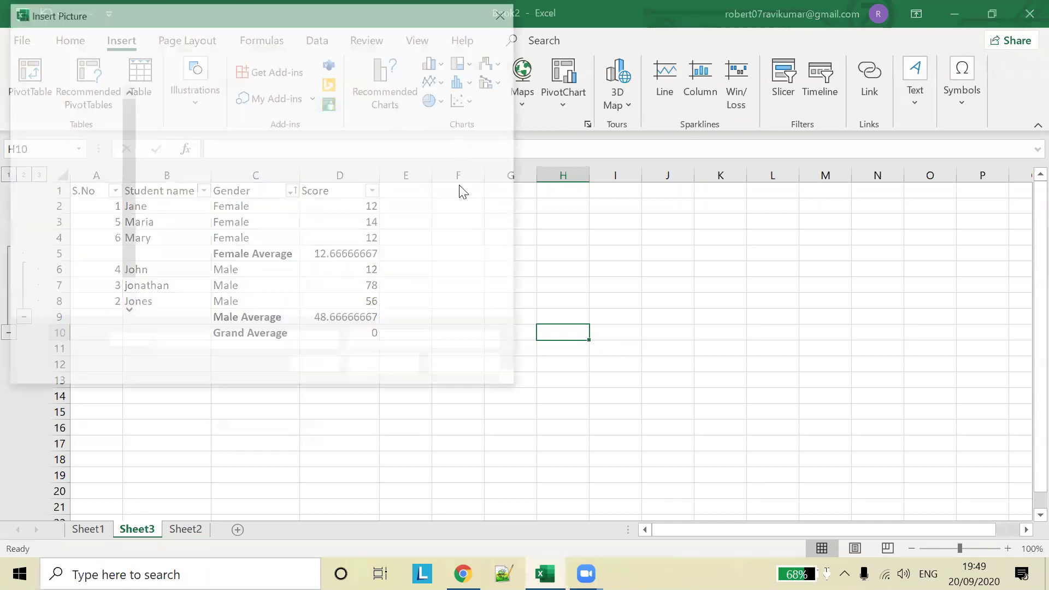
pyautogui.doubleClick(278, 138)
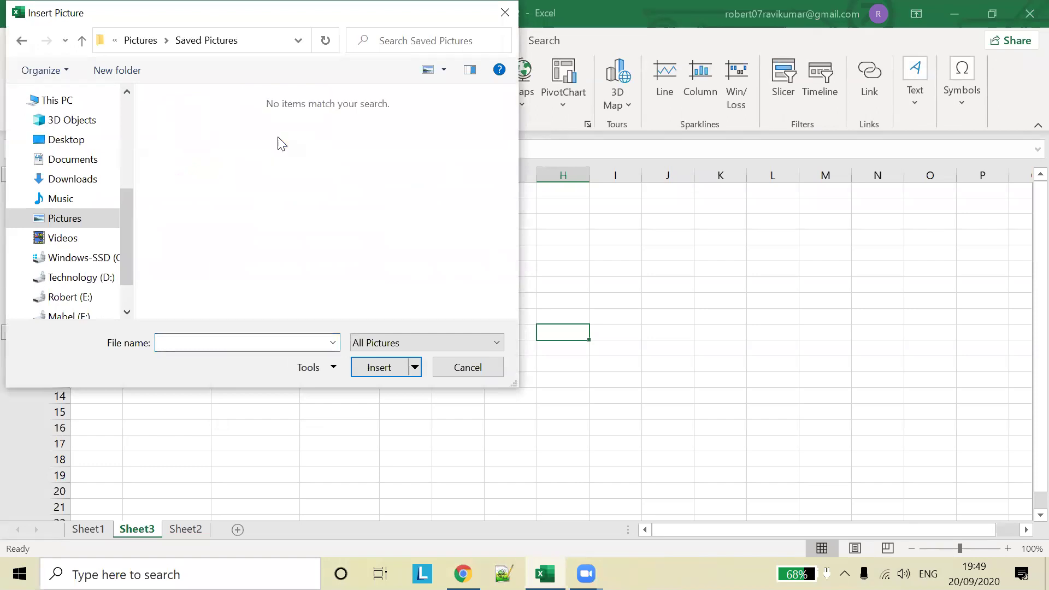
pyautogui.click(137, 39)
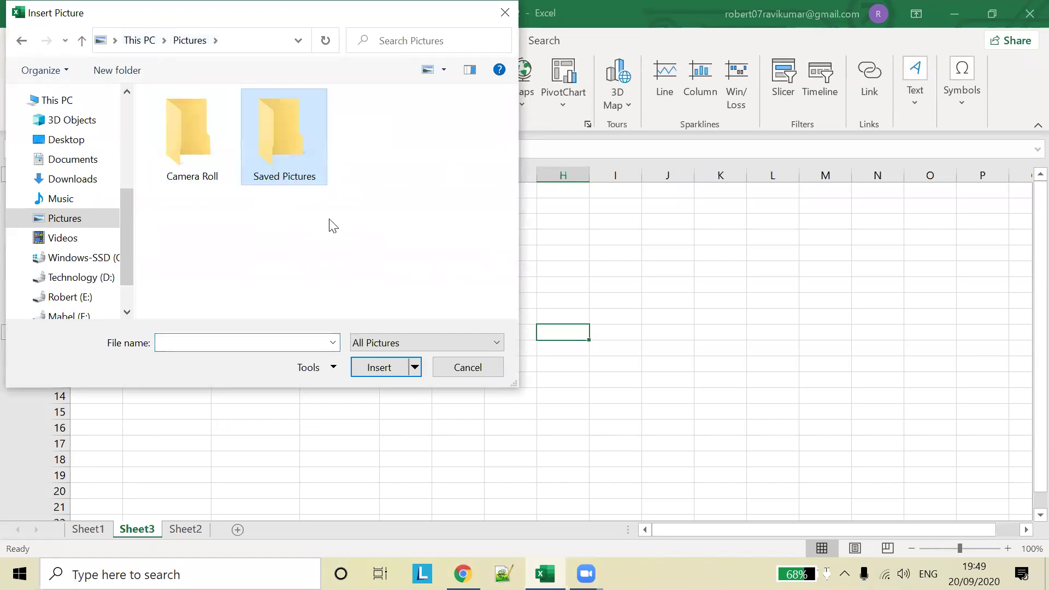
pyautogui.doubleClick(175, 149)
pyautogui.click(474, 368)
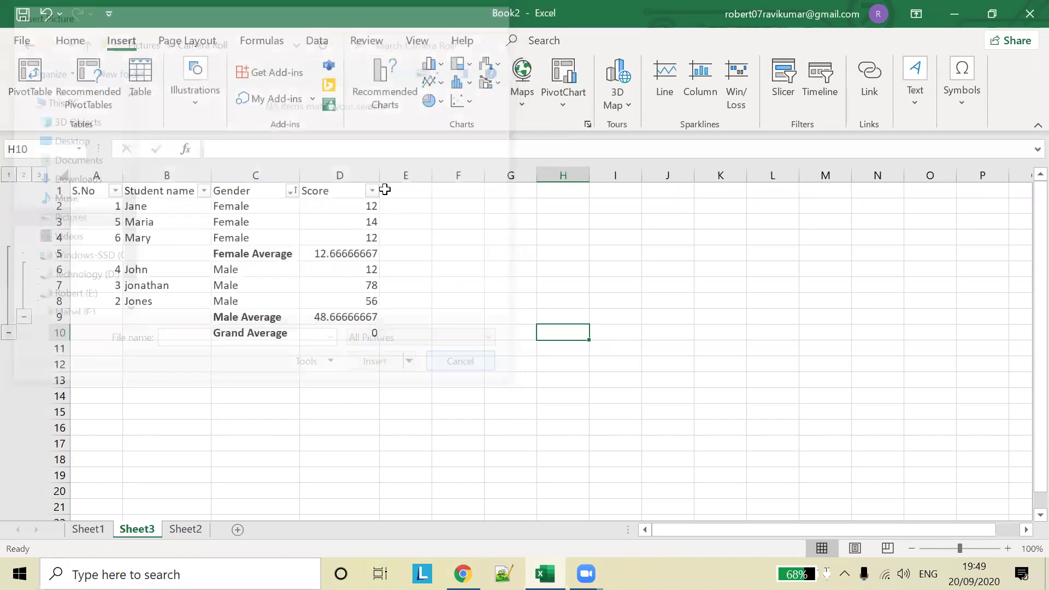
# - Search Online Pictures for 'Apple' and insert the second red apple photo
pyautogui.click(196, 94)
pyautogui.click(188, 164)
pyautogui.click(221, 230)
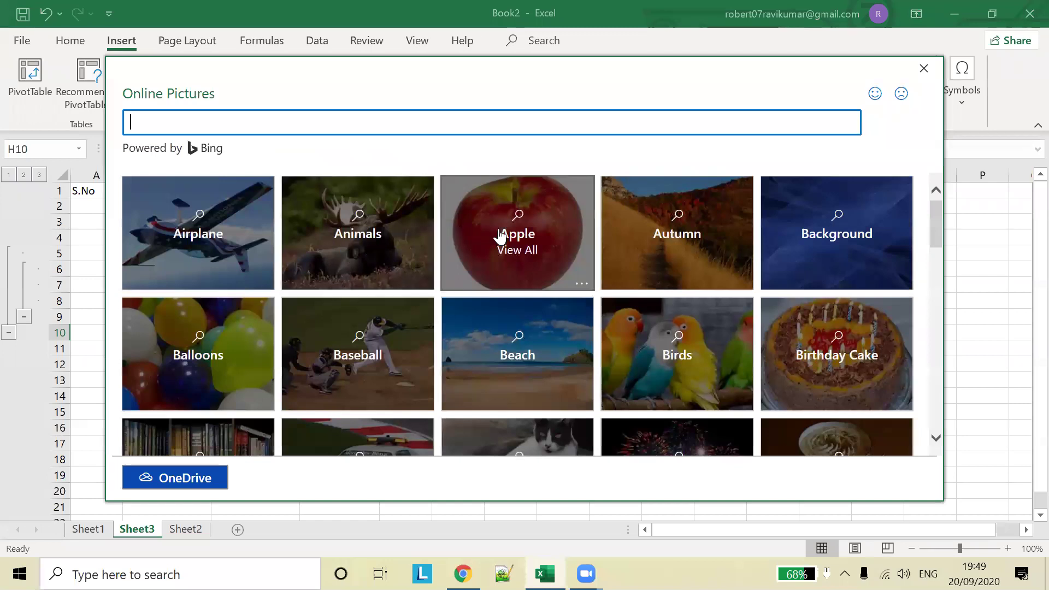
pyautogui.click(499, 233)
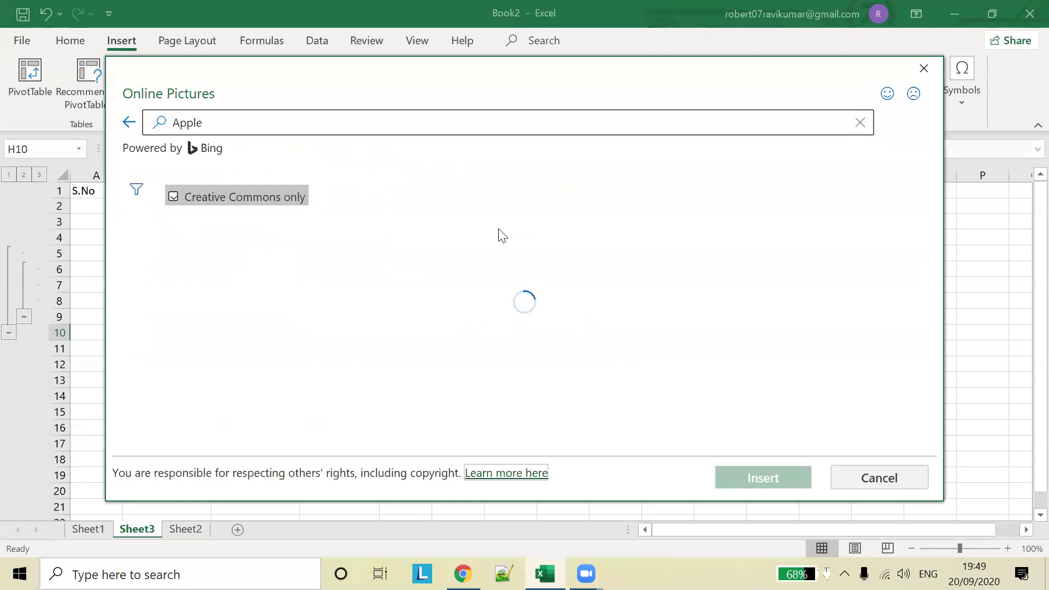
pyautogui.click(290, 274)
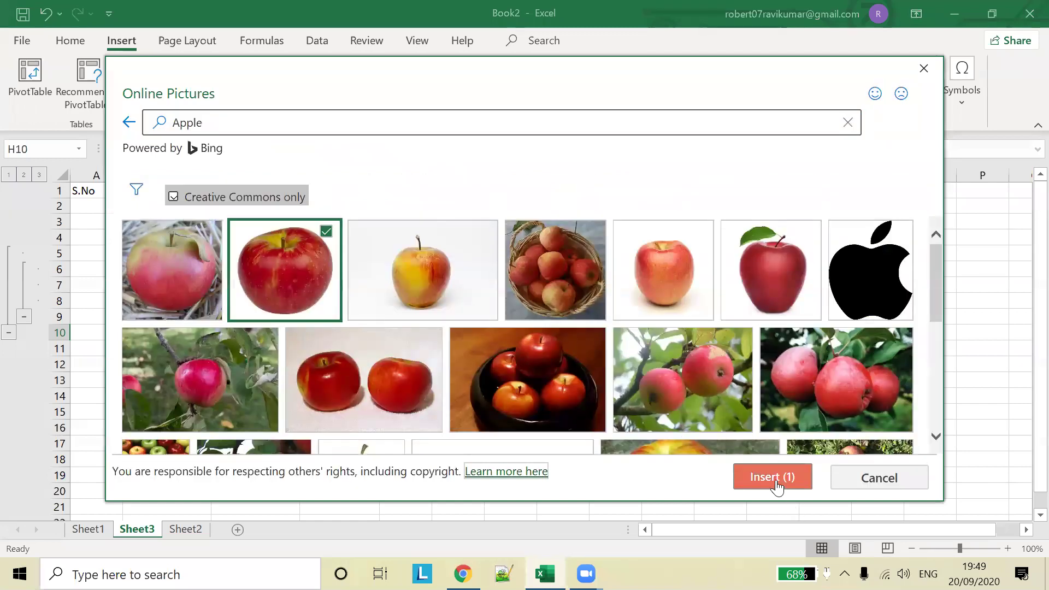
pyautogui.click(776, 484)
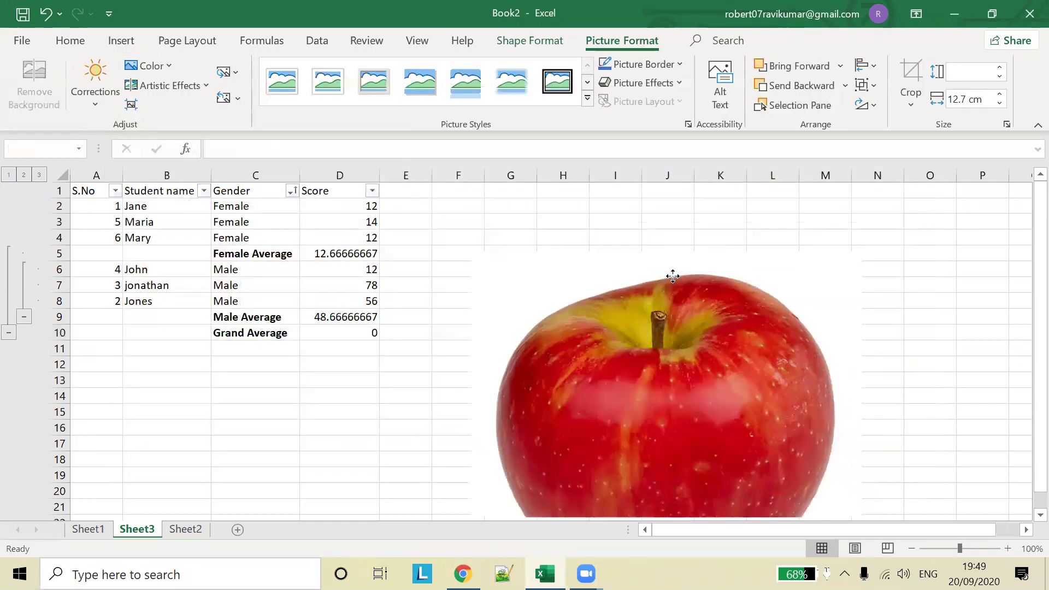
# - Resize the apple photo to about 9.35 cm and move it beside the score table
pyautogui.moveTo(837, 190); pyautogui.dragTo(733, 312)
pyautogui.moveTo(591, 387)
pyautogui.mouseDown()
pyautogui.moveTo(737, 330)
pyautogui.moveTo(741, 313)
pyautogui.mouseUp()
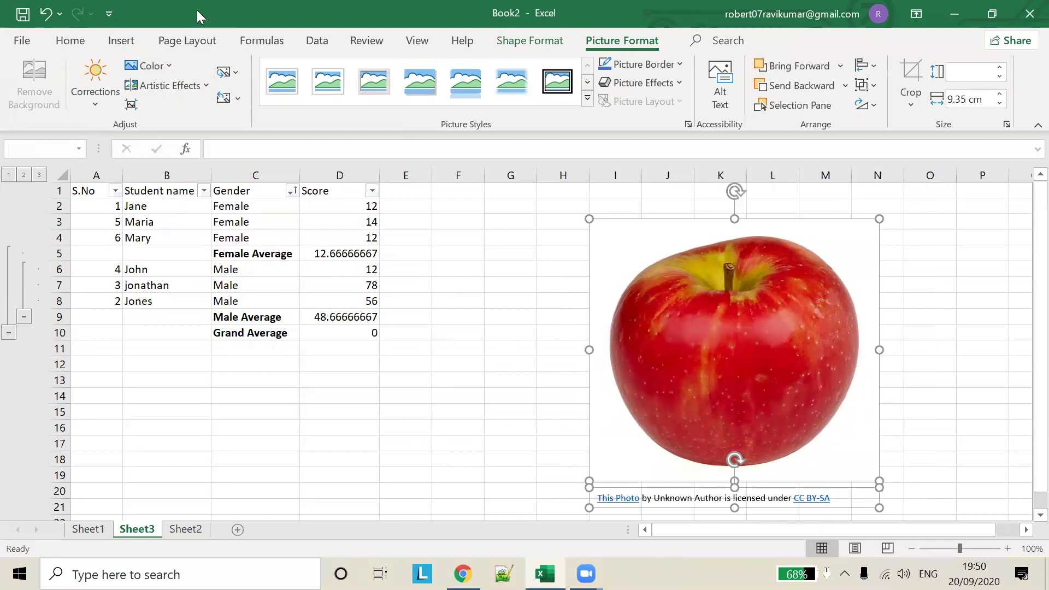
pyautogui.click(121, 41)
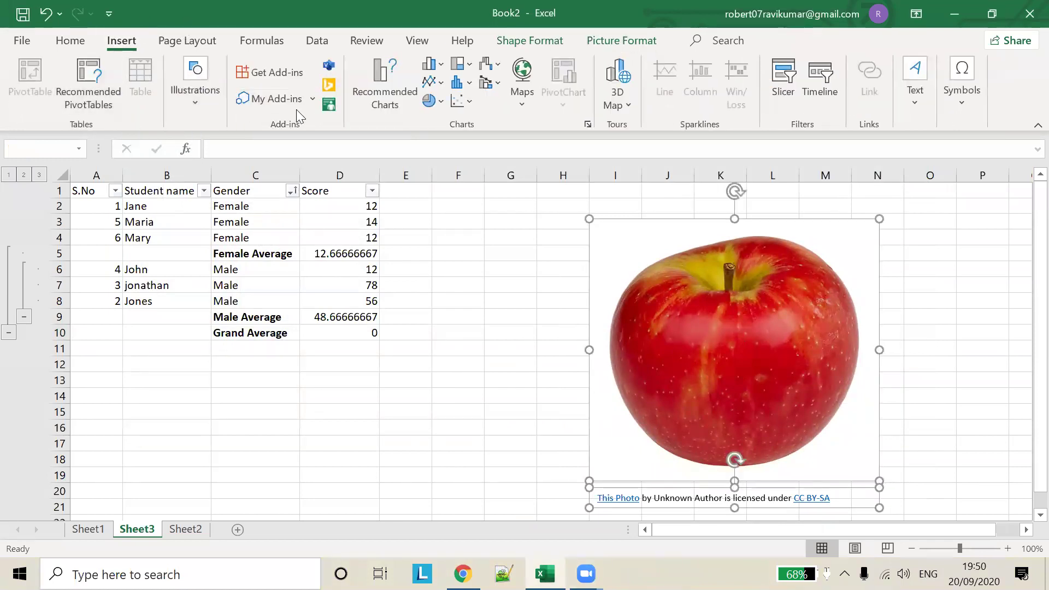
pyautogui.click(195, 90)
pyautogui.click(188, 183)
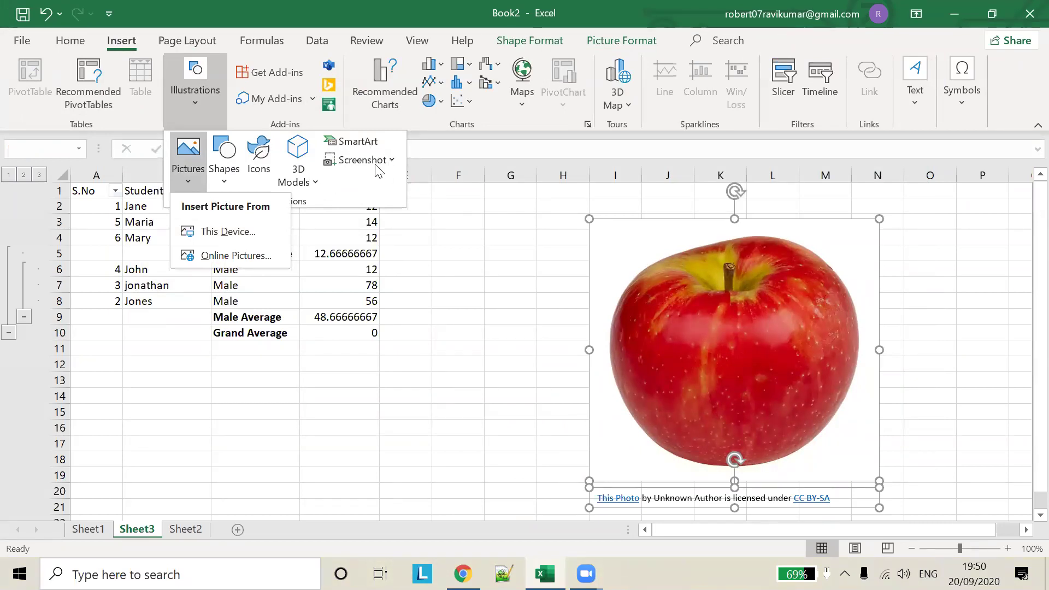
pyautogui.click(458, 255)
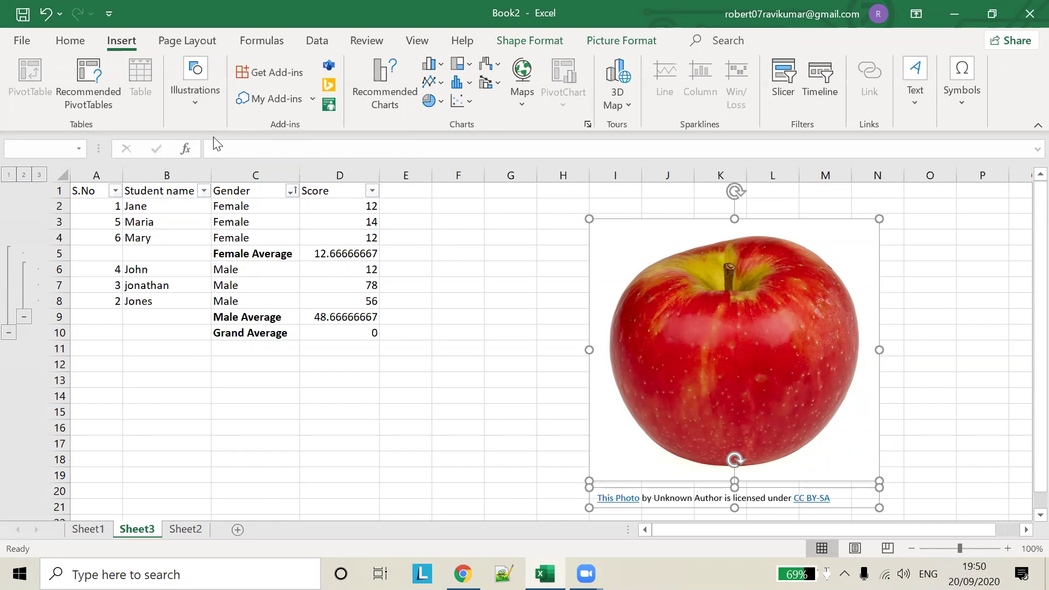
pyautogui.click(188, 106)
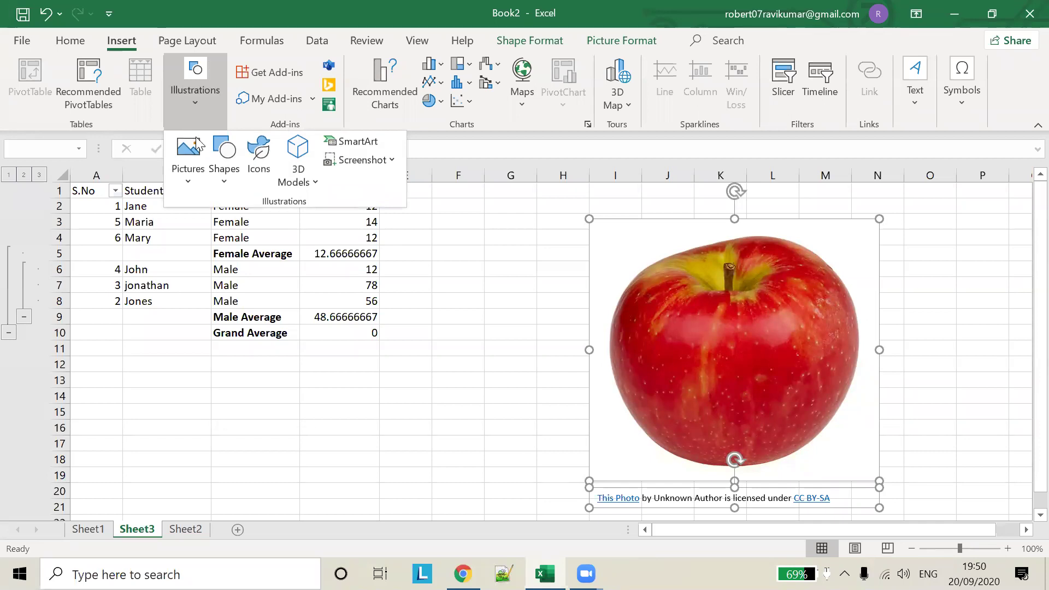
# - Return to Chrome and go to guru99's next tutorial on Excel formulas and functions
pyautogui.hotkey('alt', 'Tab')
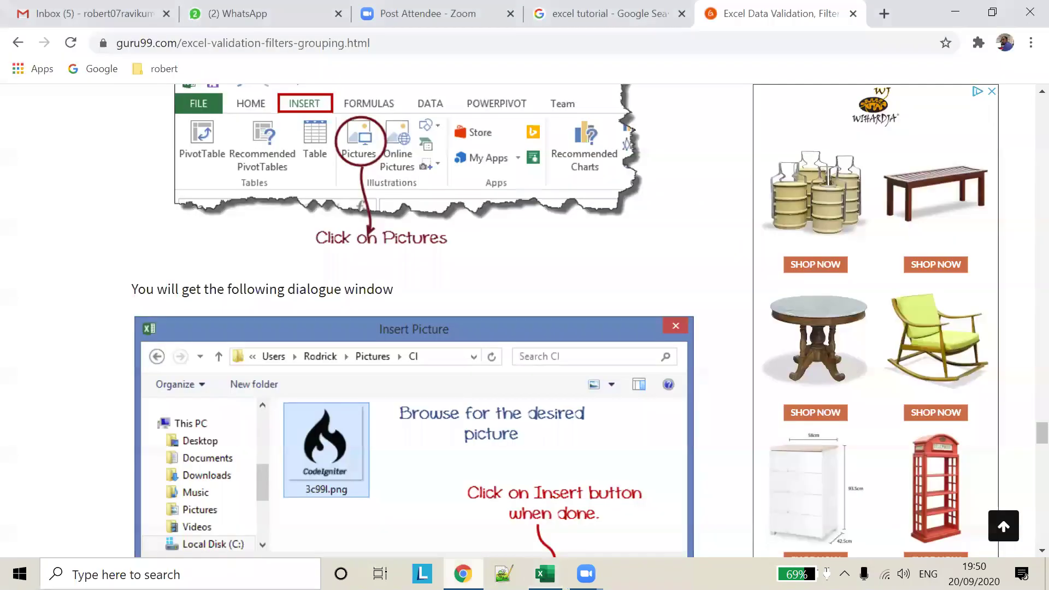
pyautogui.scroll(-2, 341, 268)
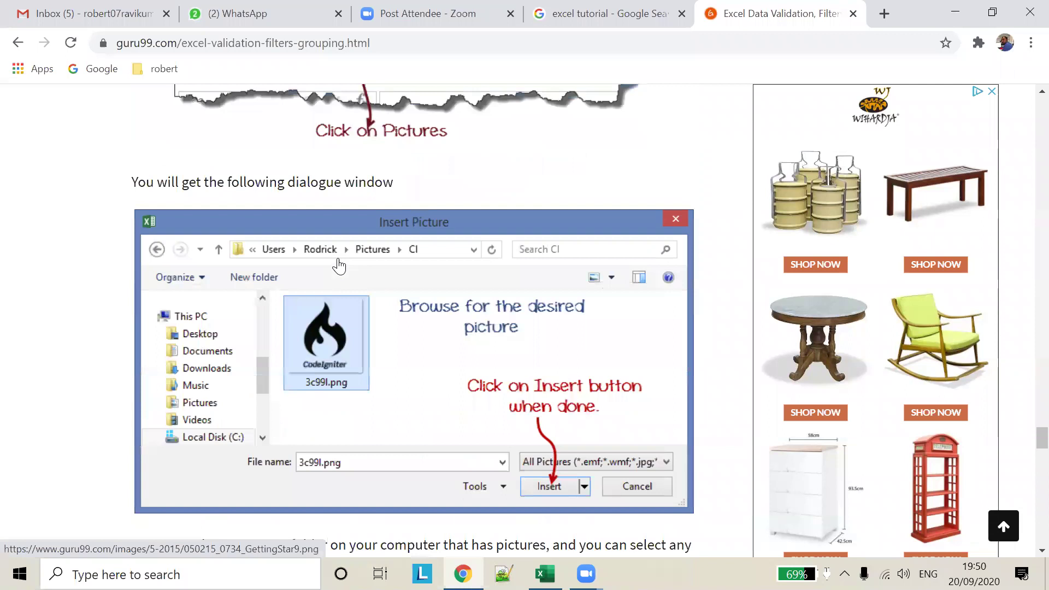
pyautogui.scroll(-15, 339, 265)
pyautogui.scroll(5, 633, 278)
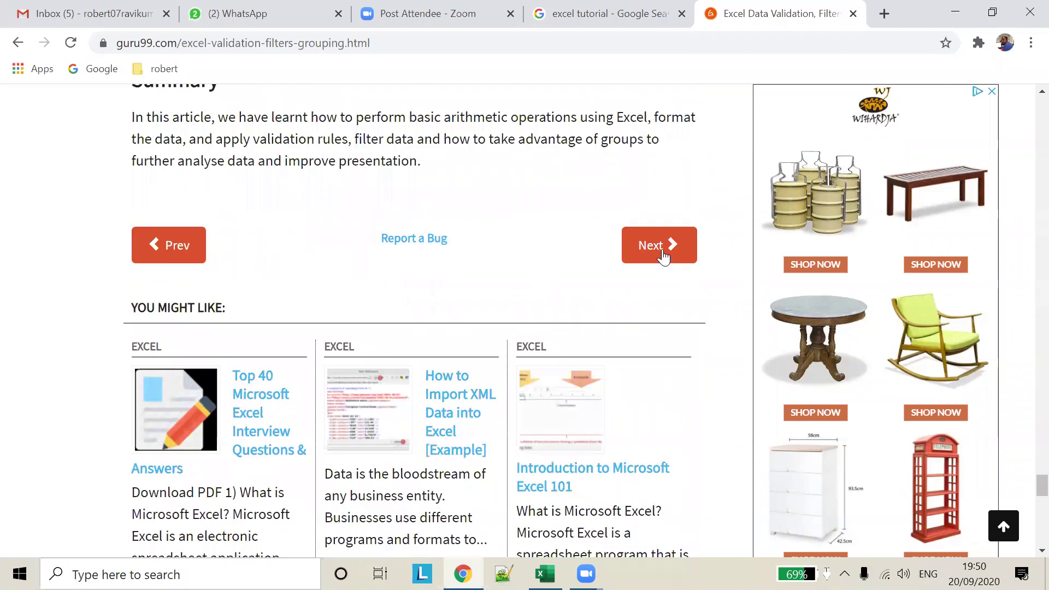
pyautogui.click(659, 245)
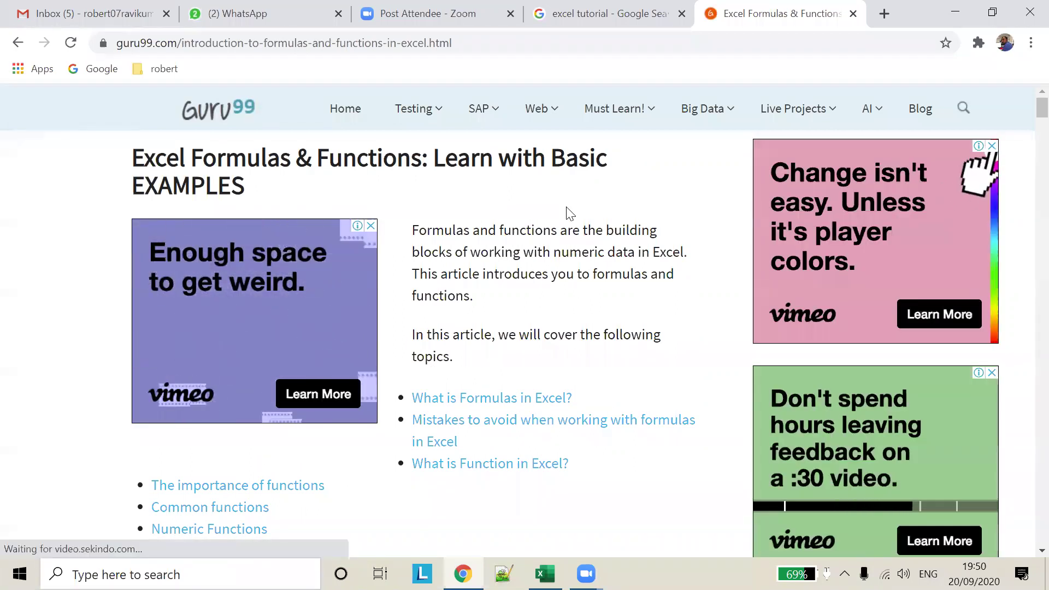
# - Close the floating video player and scroll back to the article's top
pyautogui.scroll(-5, 569, 213)
pyautogui.scroll(-5, 568, 217)
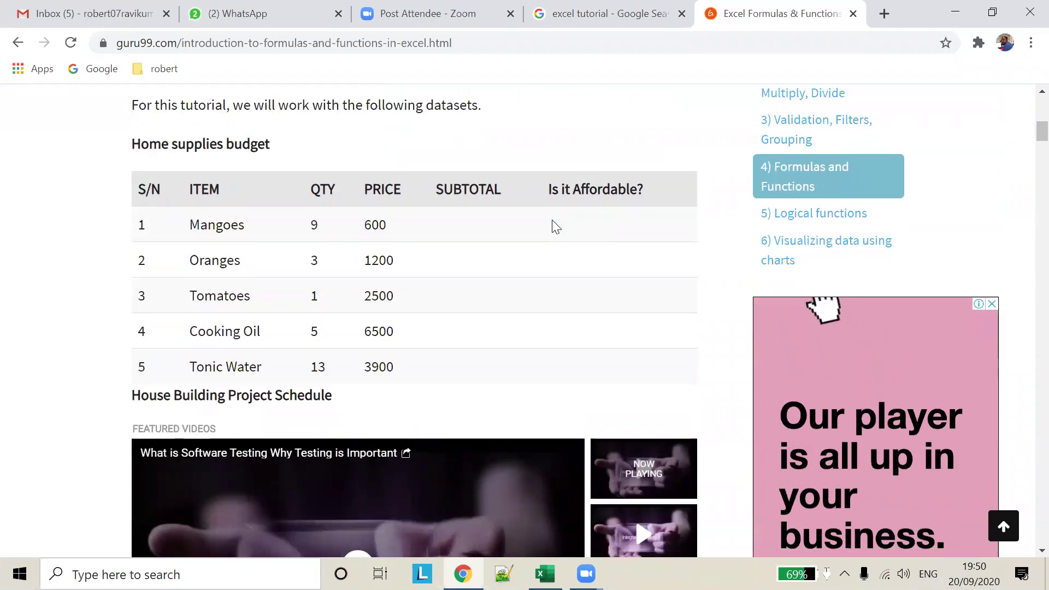
pyautogui.scroll(3, 440, 320)
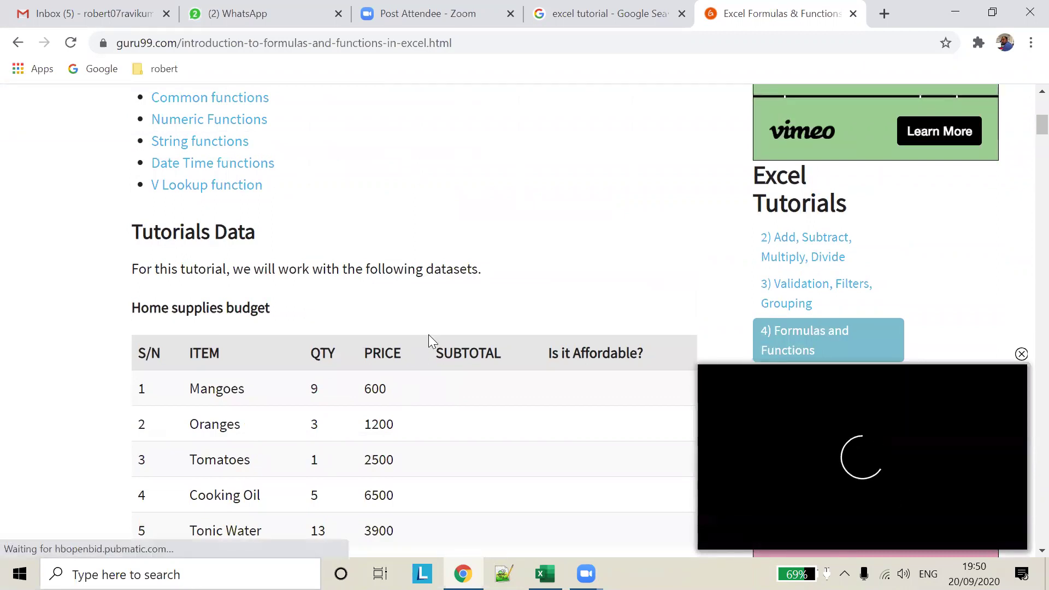
pyautogui.scroll(2, 429, 332)
pyautogui.scroll(2, 428, 333)
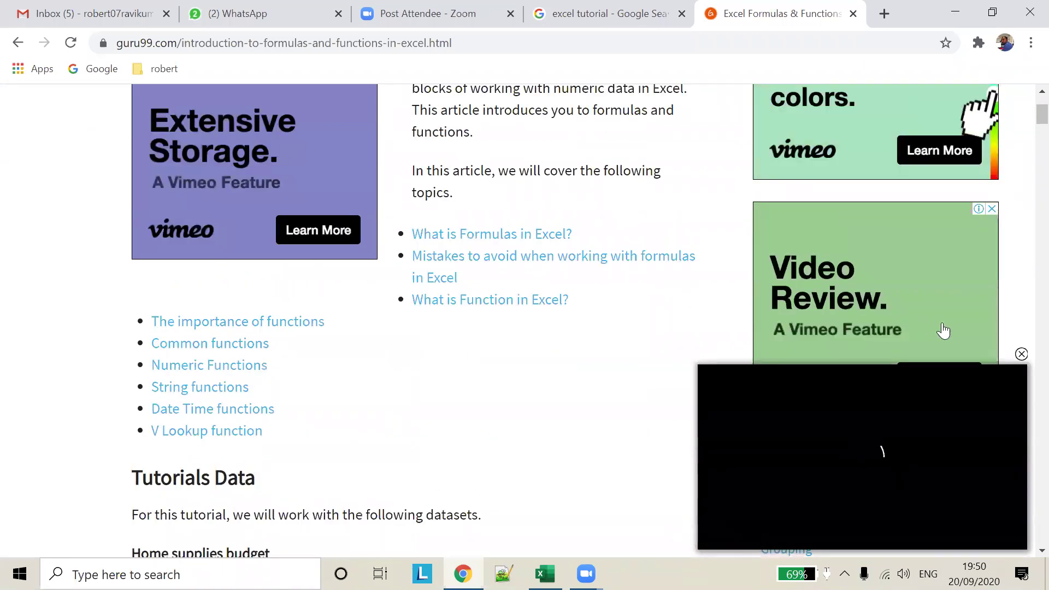
pyautogui.click(1022, 355)
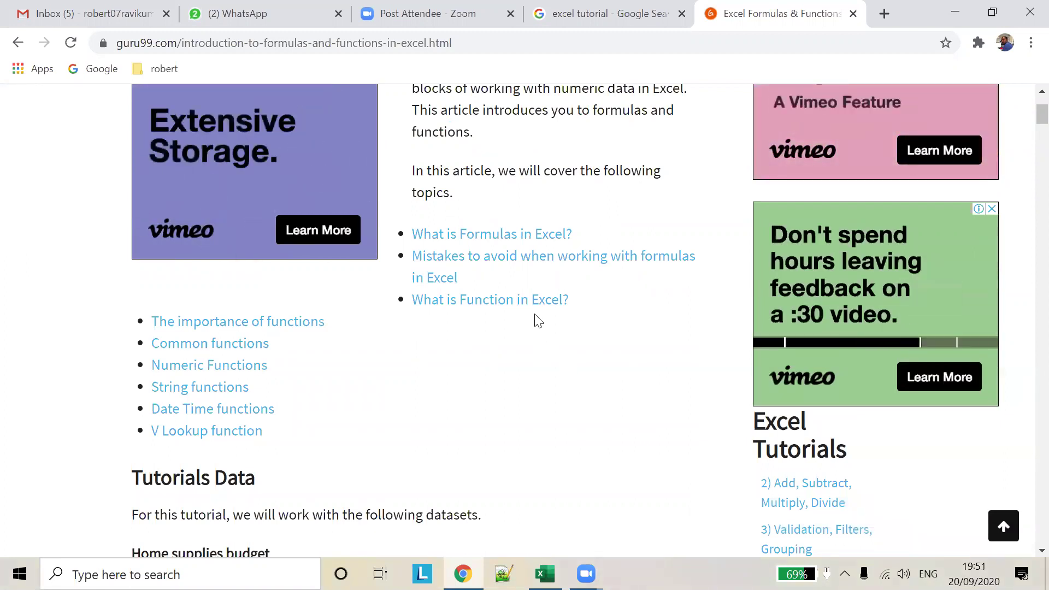
pyautogui.scroll(3, 526, 318)
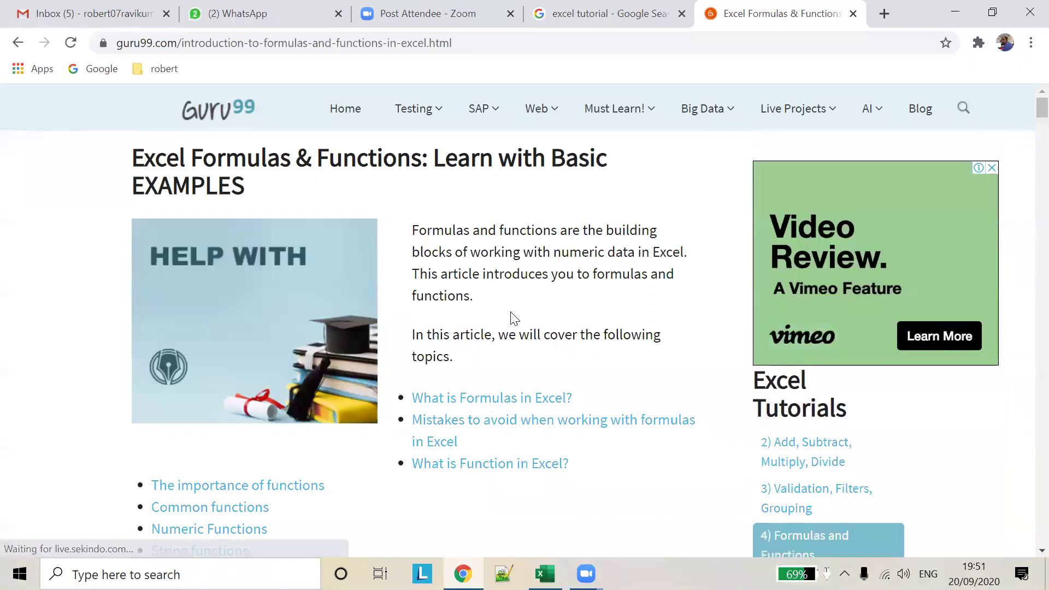
# - Find the Home supplies budget table and select Mangoes and its quantity 9
pyautogui.scroll(-3, 514, 319)
pyautogui.scroll(-5, 513, 320)
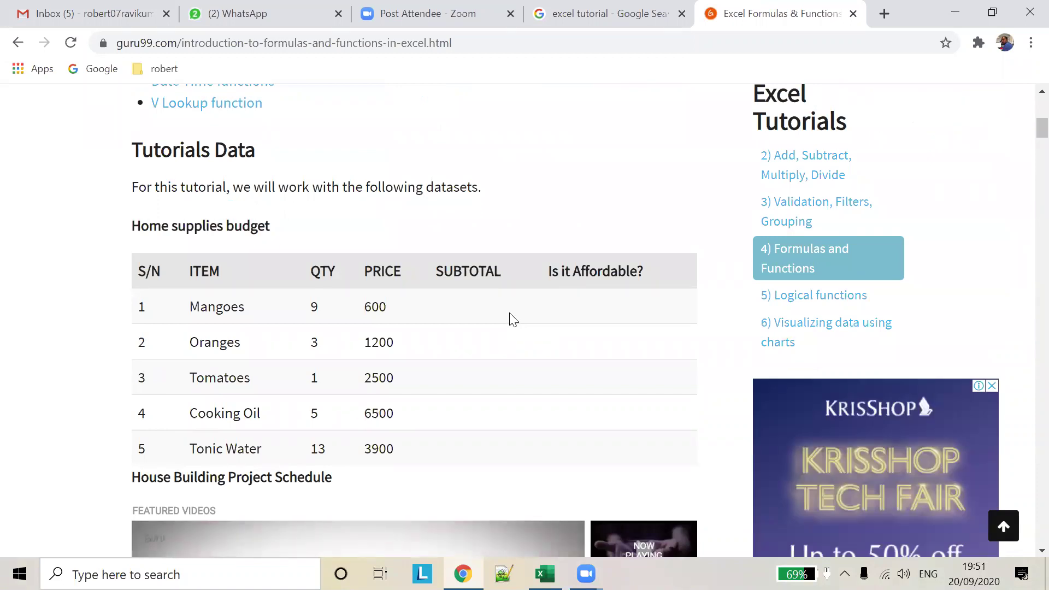
pyautogui.scroll(-3, 514, 319)
pyautogui.scroll(4, 512, 321)
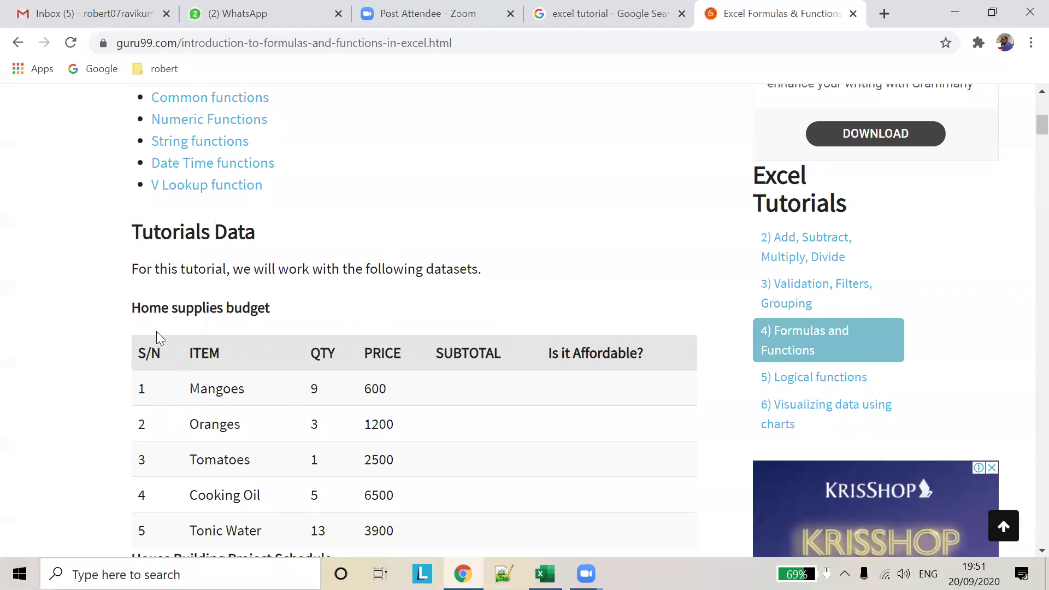
pyautogui.scroll(4, 310, 260)
pyautogui.scroll(-5, 311, 259)
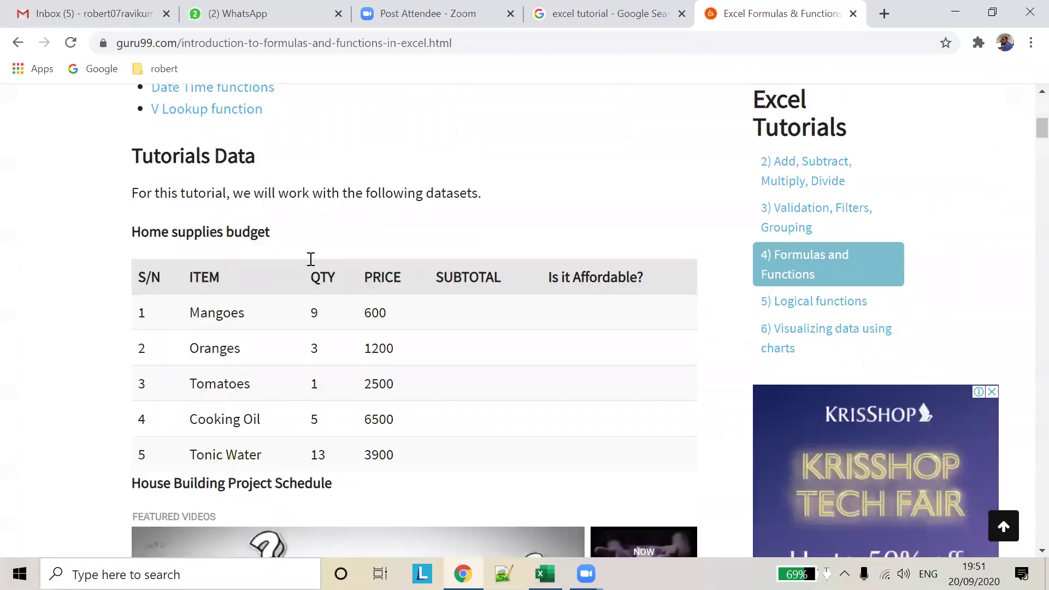
pyautogui.scroll(-4, 311, 259)
pyautogui.scroll(3, 309, 264)
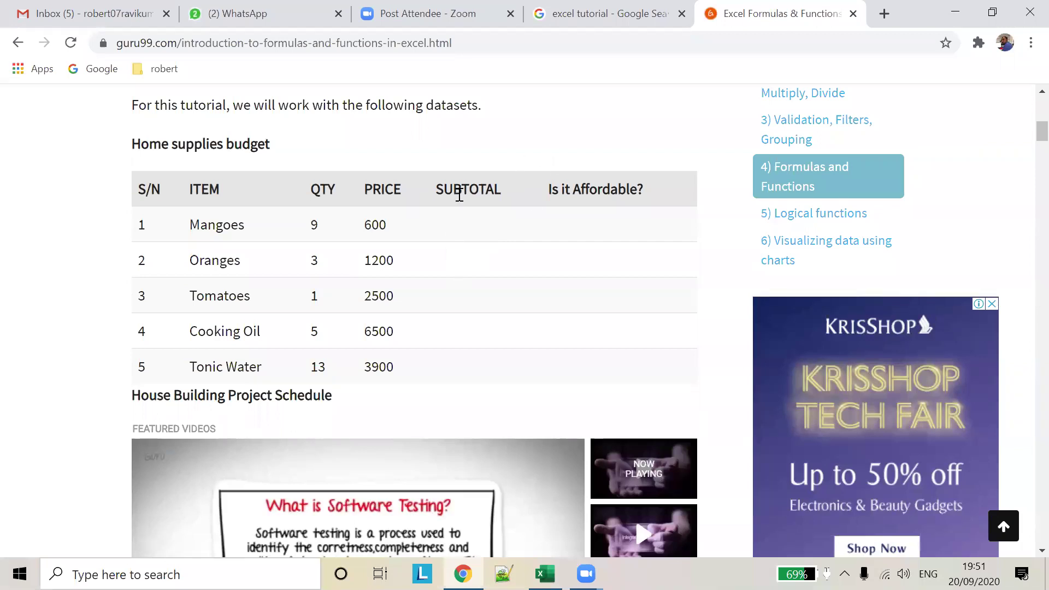
pyautogui.doubleClick(194, 225)
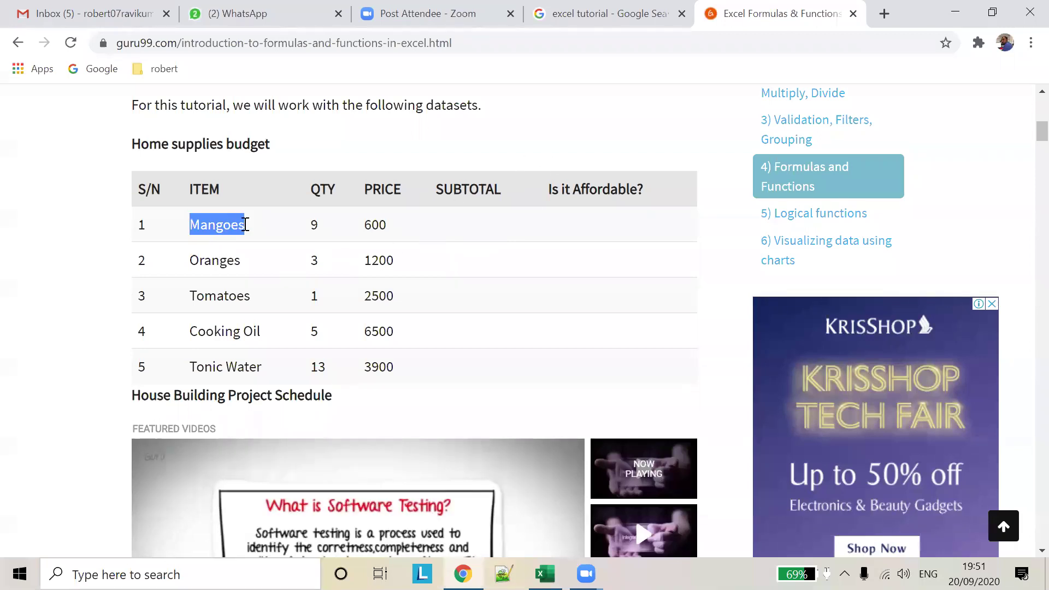
pyautogui.doubleClick(317, 227)
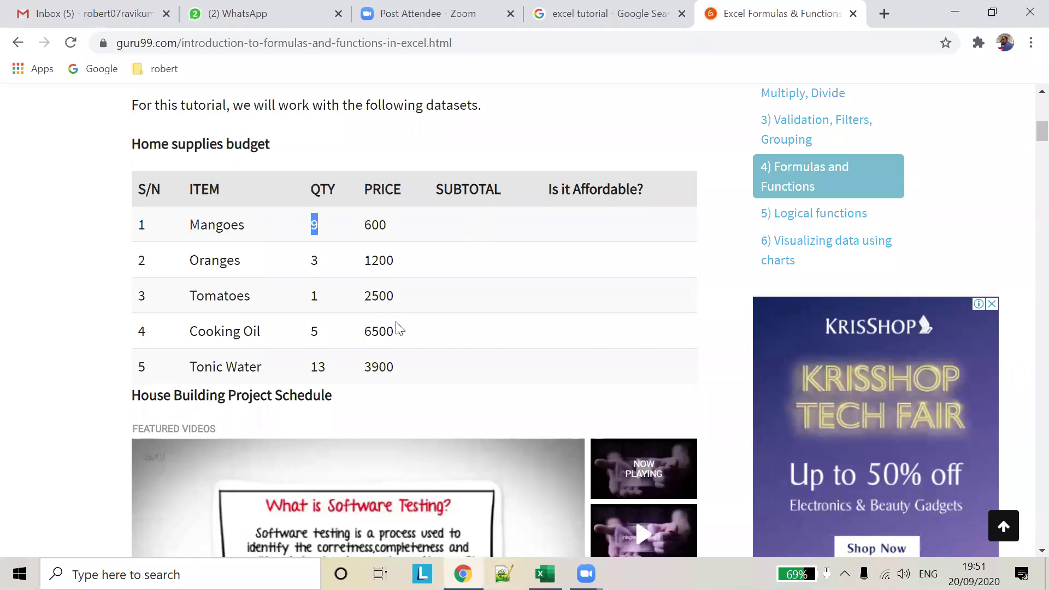
# - Scroll down to the =C4*D4 formula example, then switch to the Excel workbook
pyautogui.scroll(-6, 391, 332)
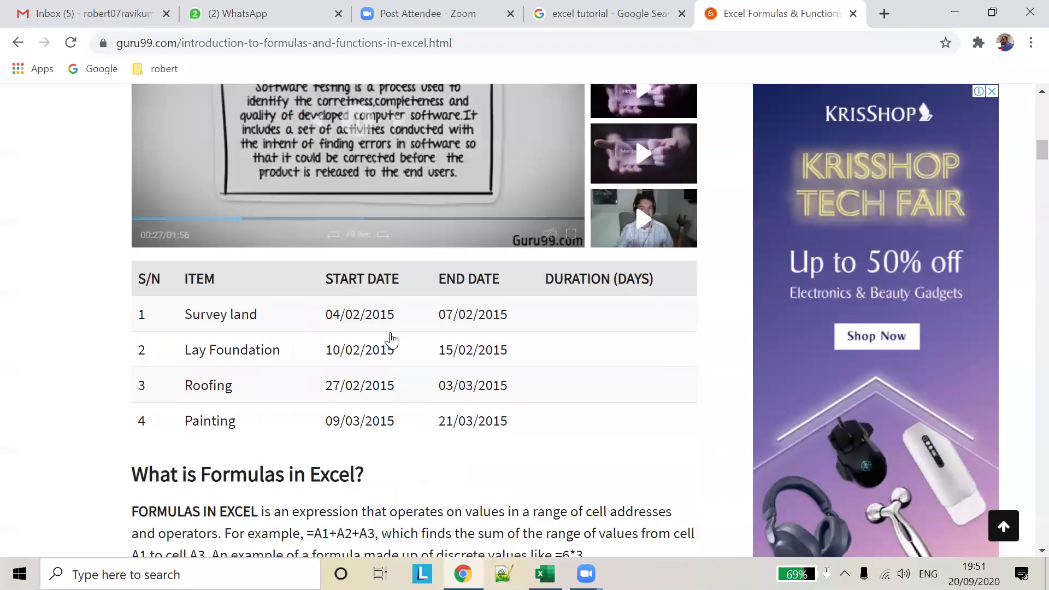
pyautogui.scroll(-1, 391, 332)
pyautogui.scroll(-2, 393, 337)
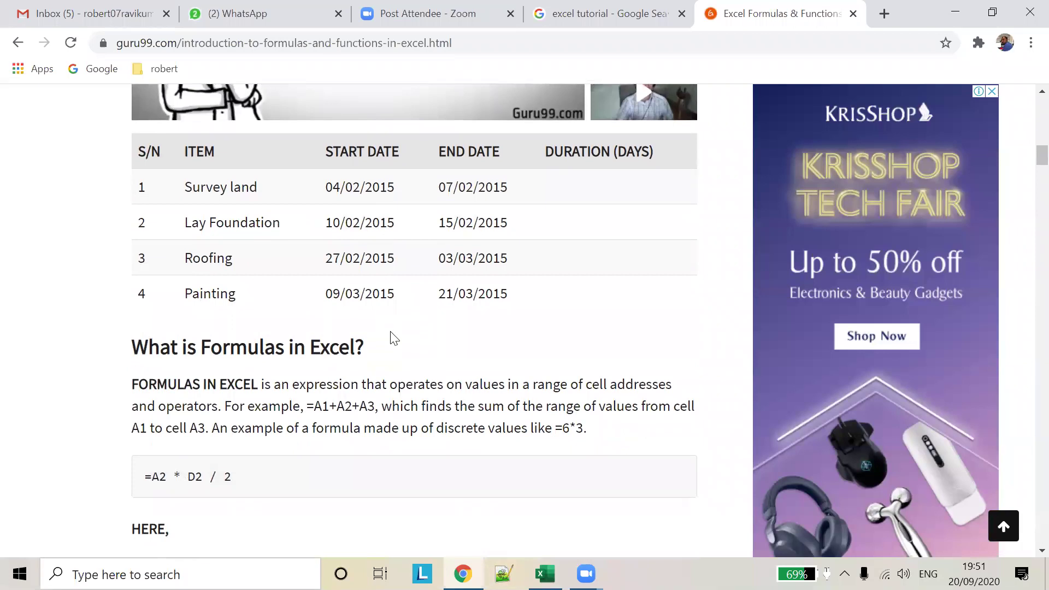
pyautogui.scroll(-1, 391, 332)
pyautogui.scroll(-2, 391, 332)
pyautogui.scroll(-2, 391, 332)
pyautogui.scroll(-3, 391, 331)
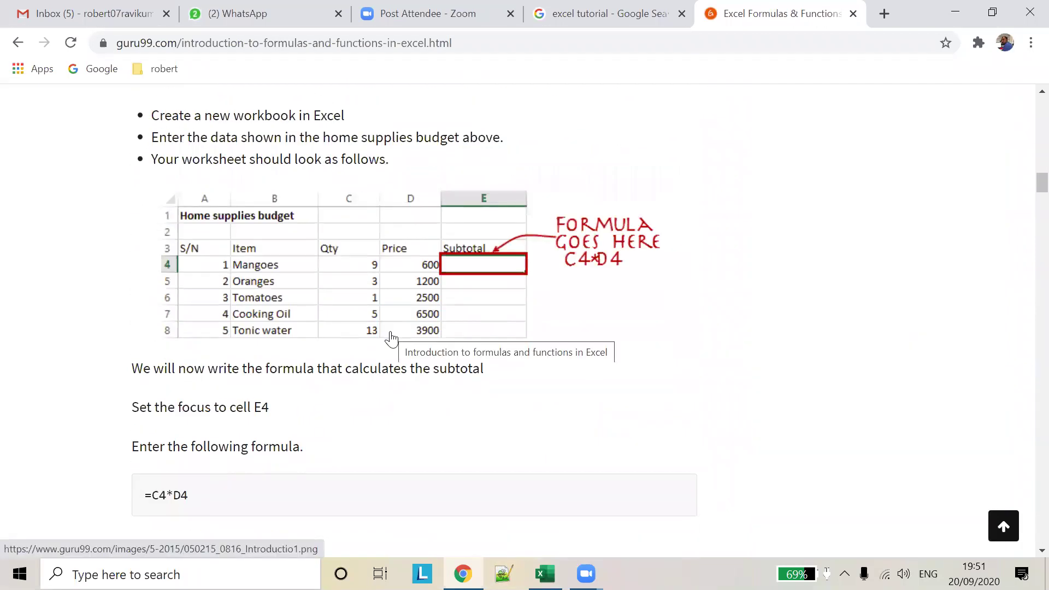
pyautogui.scroll(-2, 391, 337)
pyautogui.scroll(-4, 391, 339)
pyautogui.scroll(-4, 392, 339)
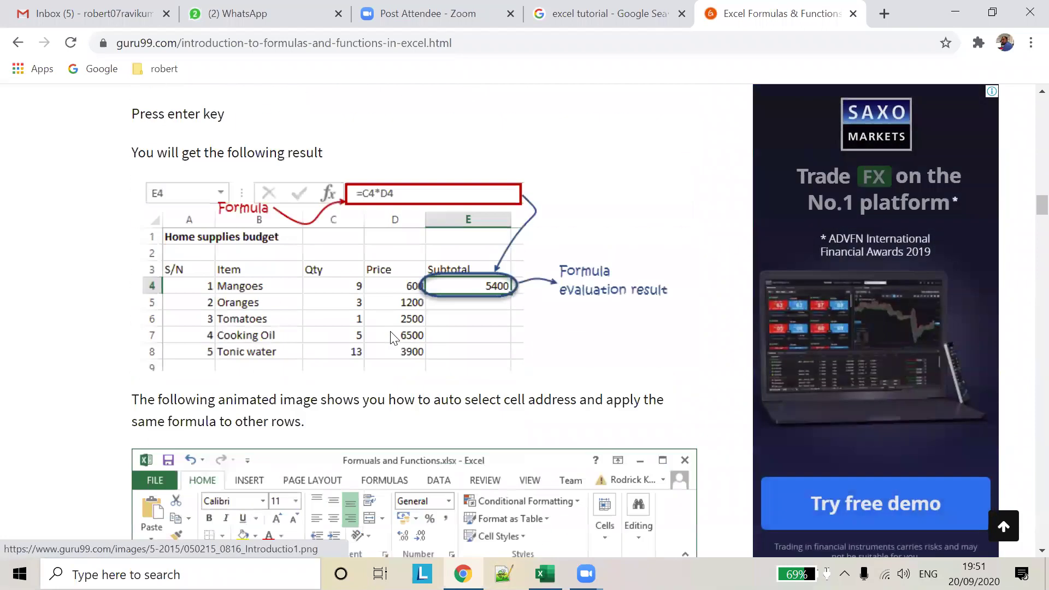
pyautogui.scroll(-5, 391, 340)
pyautogui.click(545, 574)
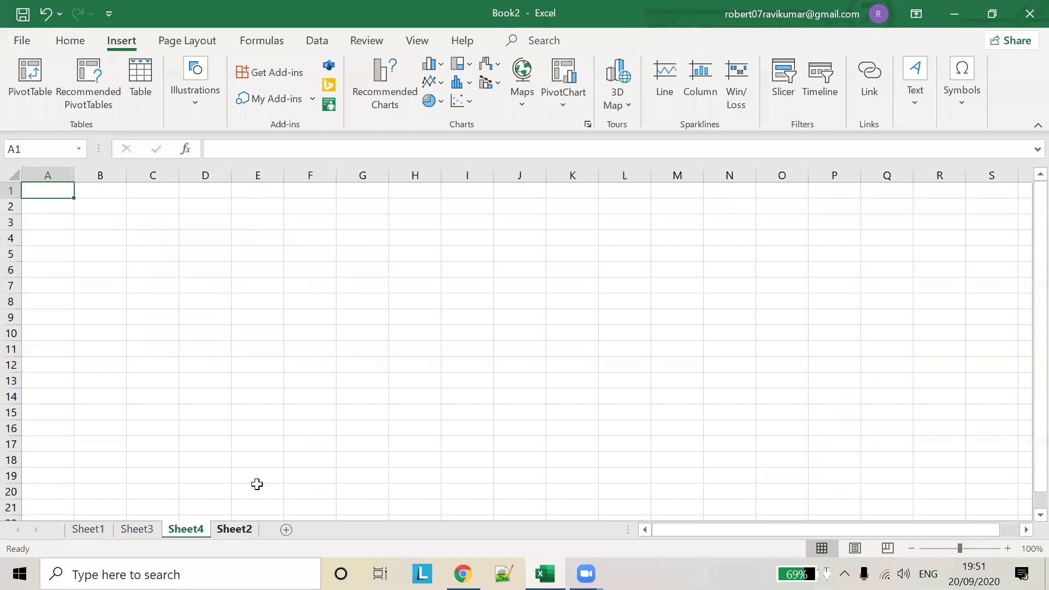
# - Enter the headers S.NO in A1 and item in B1
pyautogui.write('SnO\\')
pyautogui.press('BackSpace')
pyautogui.press('BackSpace')
pyautogui.press('BackSpace')
pyautogui.write('NO')
pyautogui.press('Tab')
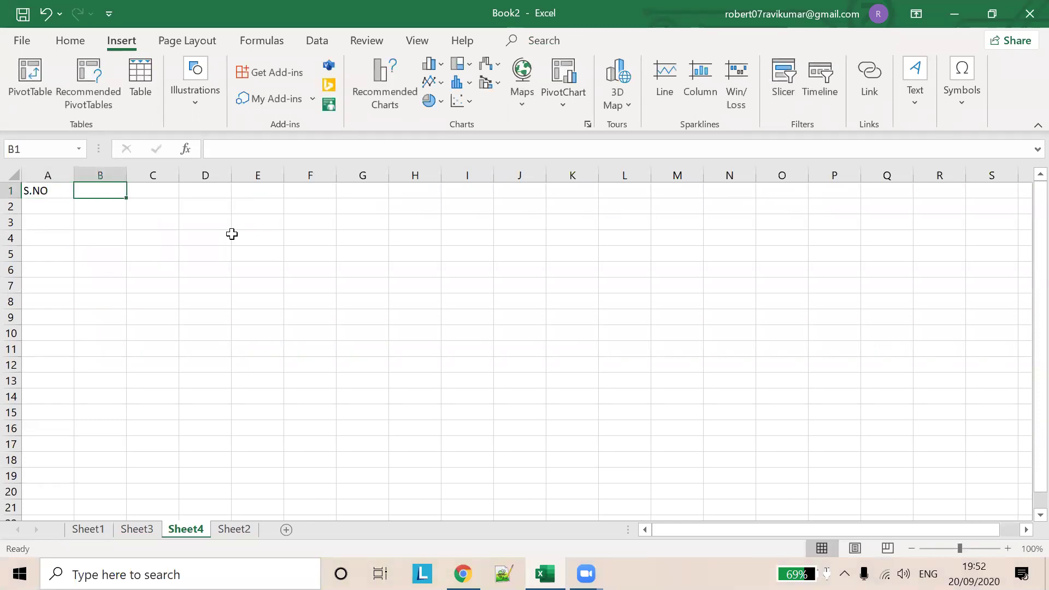
pyautogui.write('item')
pyautogui.press('Tab')
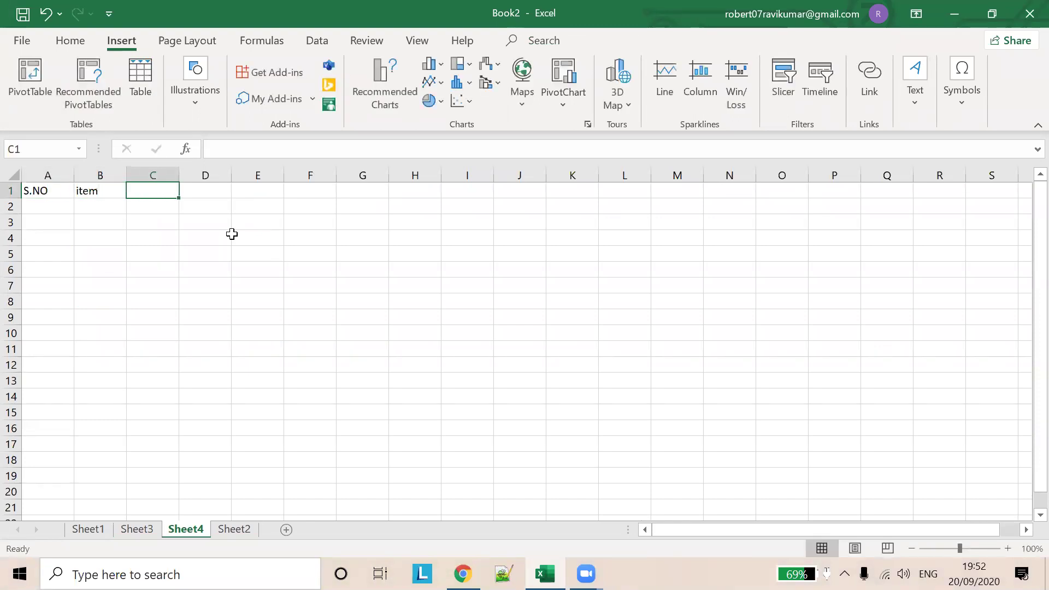
# - Enter the headers Quantity in C1 and subtotal in D1
pyautogui.write('W')
pyautogui.press('BackSpace')
pyautogui.write('Quantity')
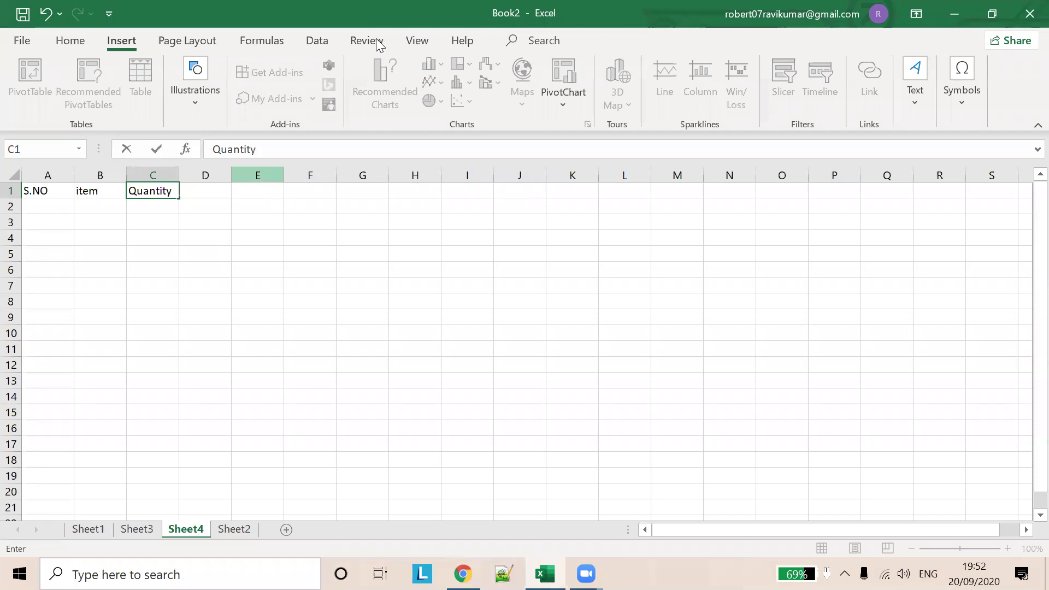
pyautogui.click(219, 194)
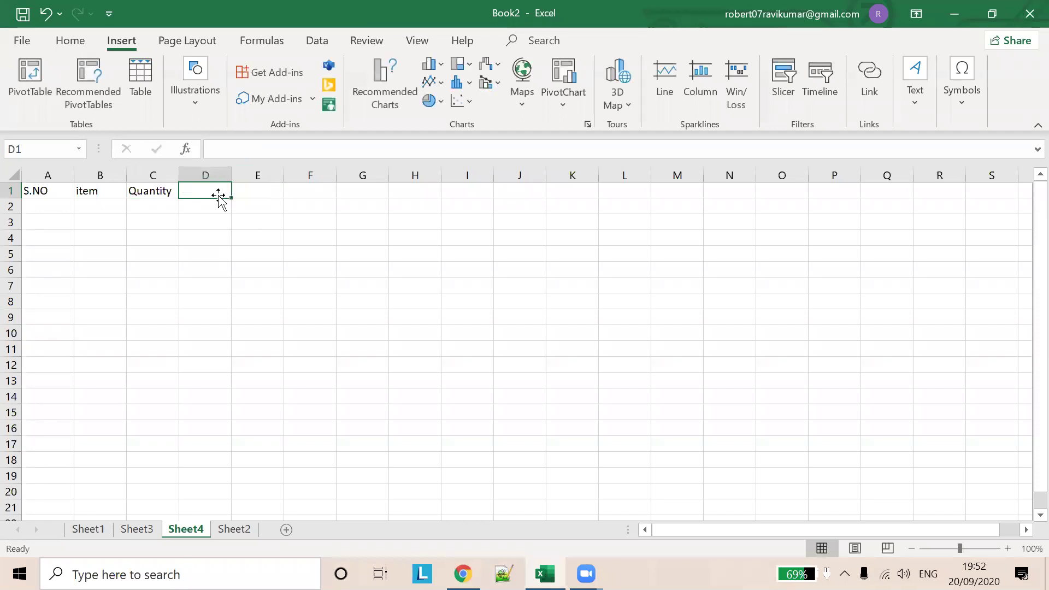
pyautogui.write('subtotal')
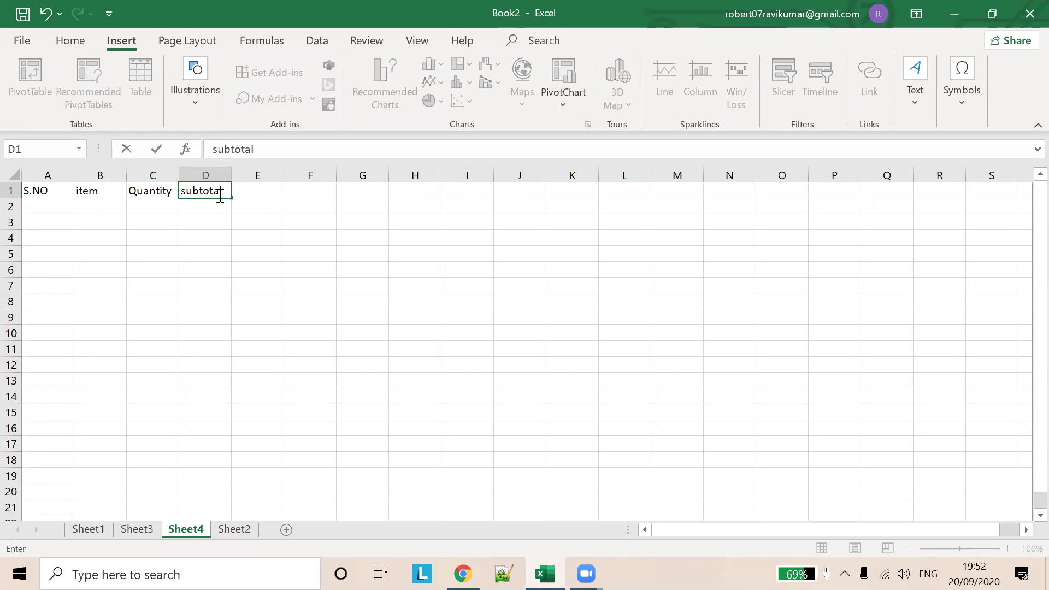
# - Number the data rows 1 to 4 in A2:A5
pyautogui.click(62, 211)
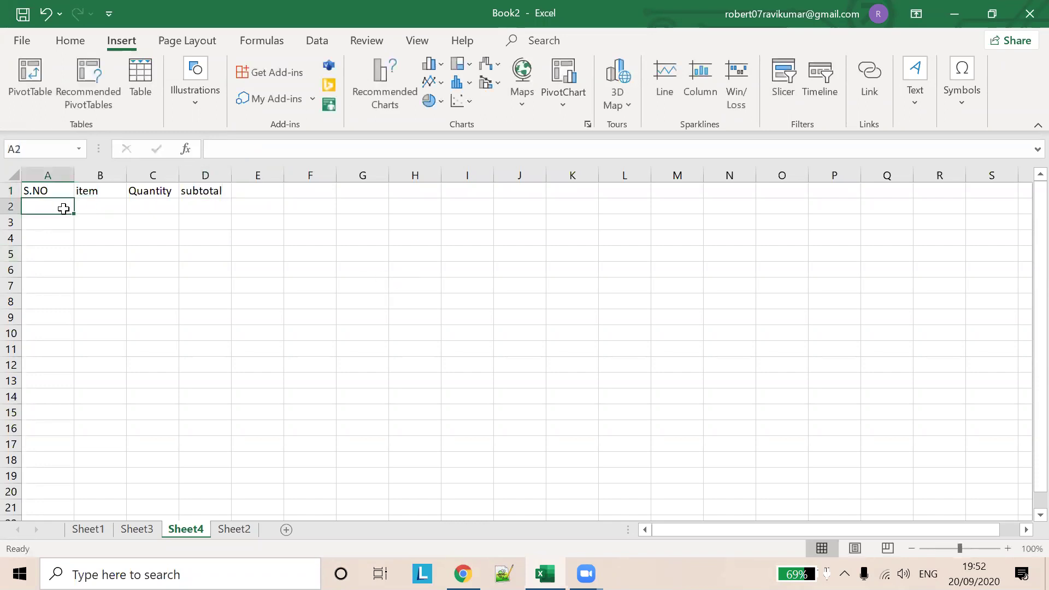
pyautogui.write('1')
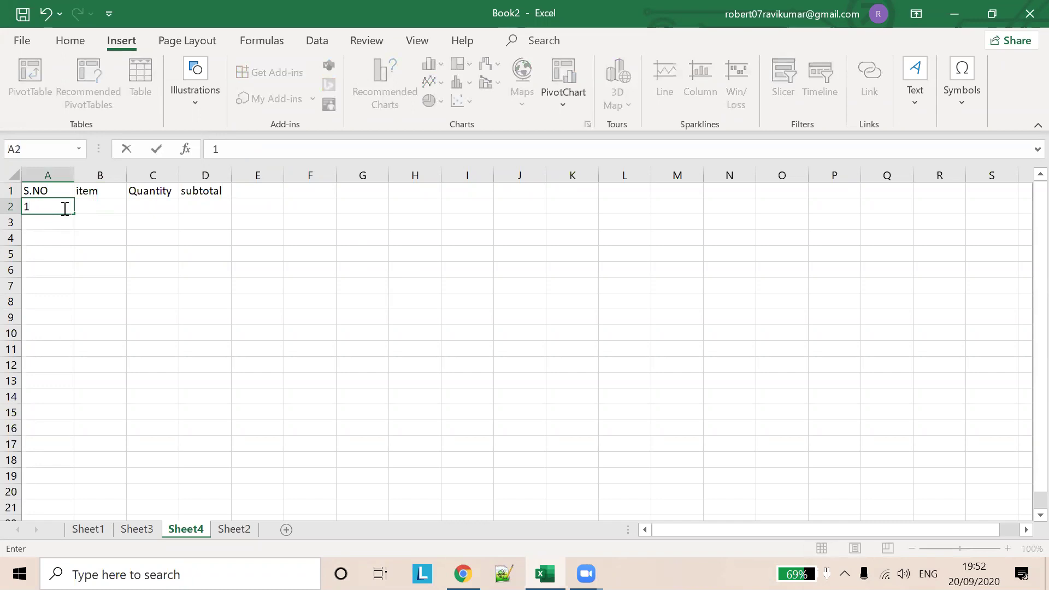
pyautogui.hotkey('ctrl', 'Return')
pyautogui.press('Down')
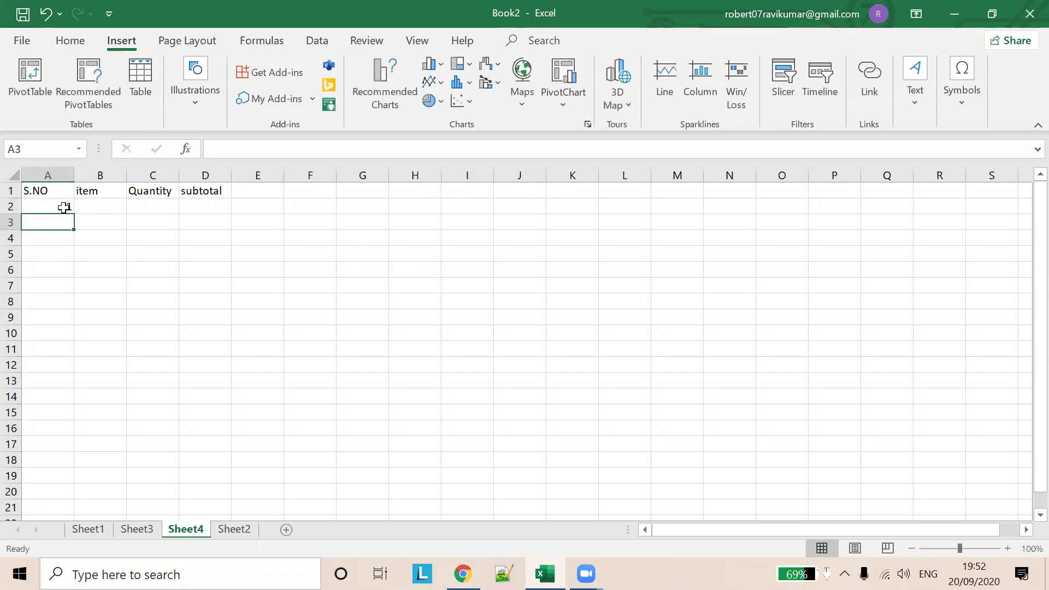
pyautogui.write('2')
pyautogui.press('Return')
pyautogui.write('3')
pyautogui.press('Return')
pyautogui.write('4')
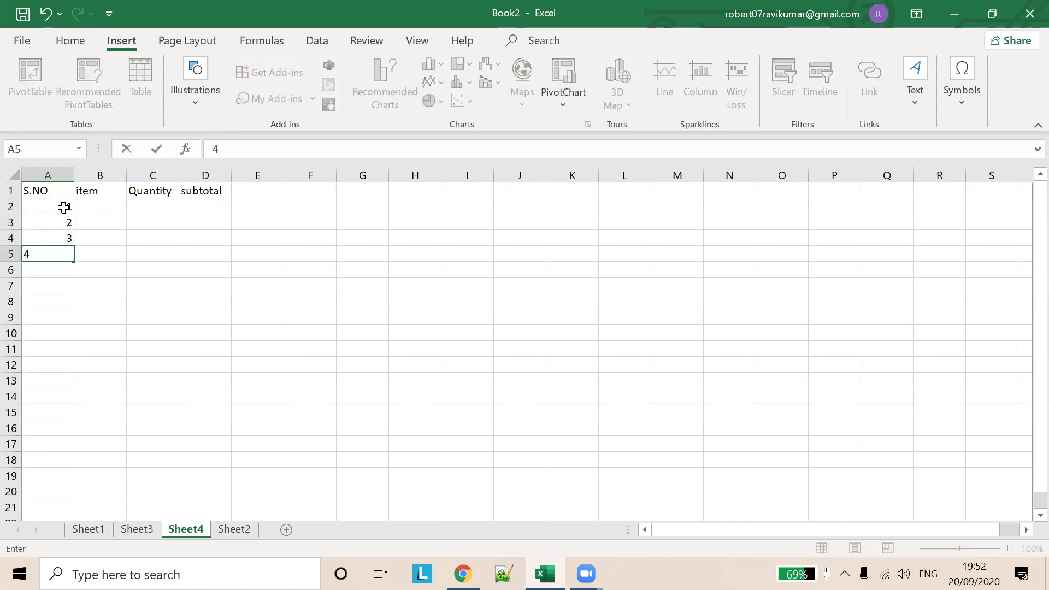
# - Enter Magoes with quantity 8 and Orange with quantity 9 in rows 2 and 3
pyautogui.click(91, 206)
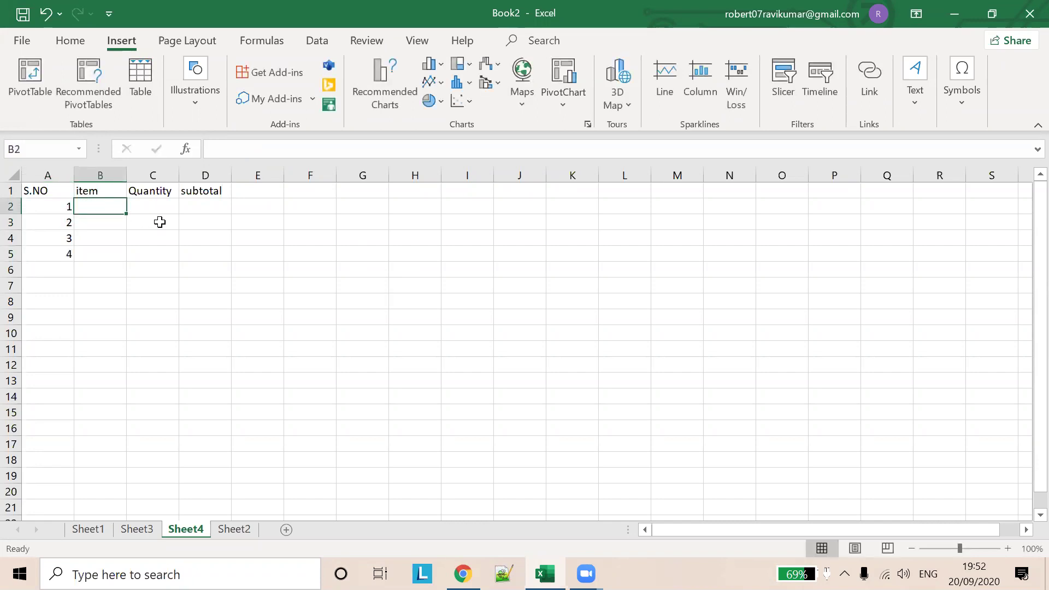
pyautogui.write('Magoes')
pyautogui.press('Tab')
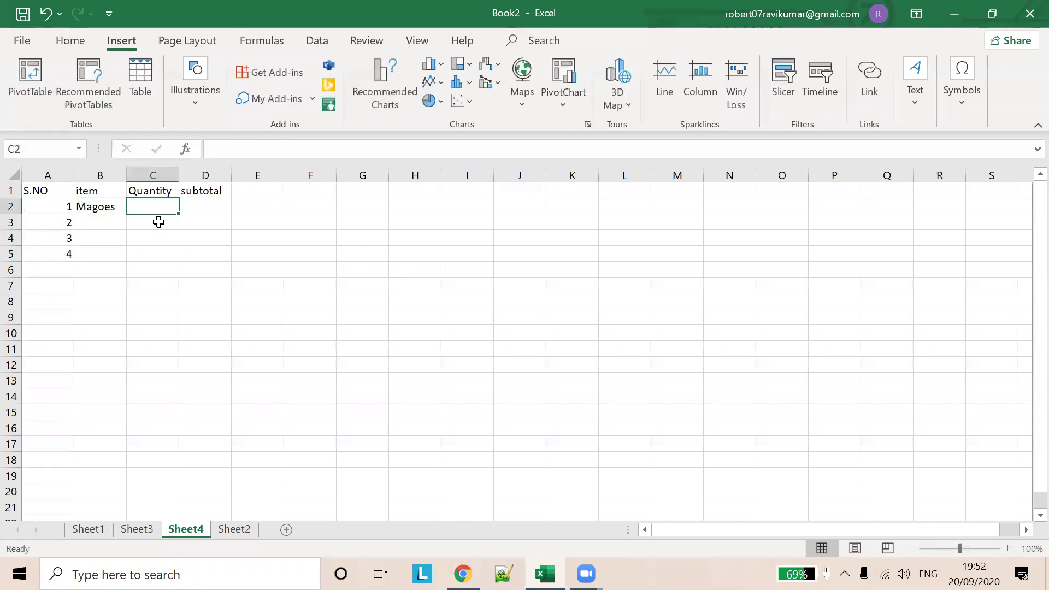
pyautogui.write('8')
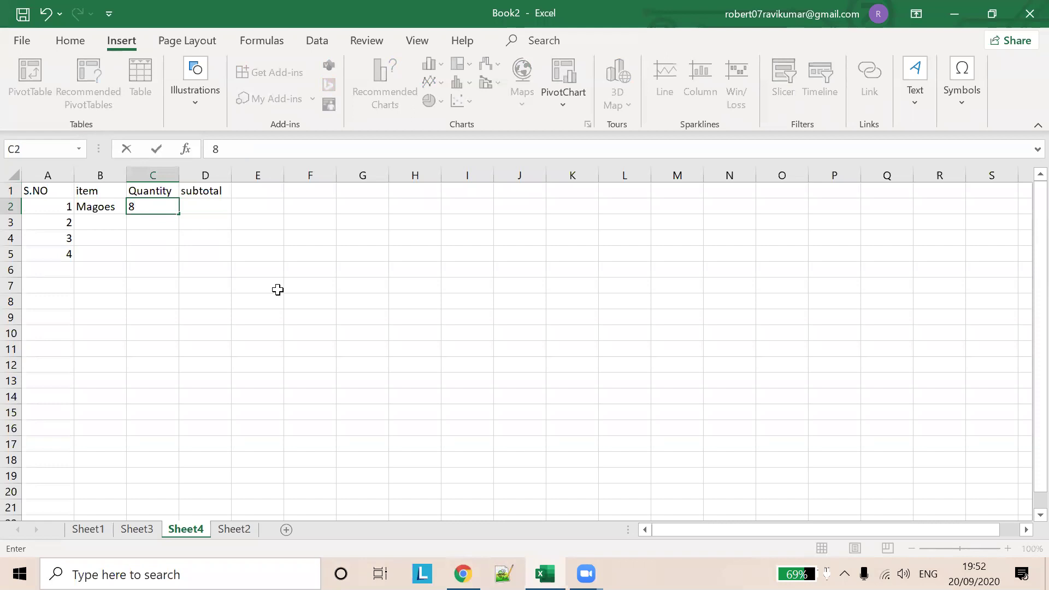
pyautogui.press('Return')
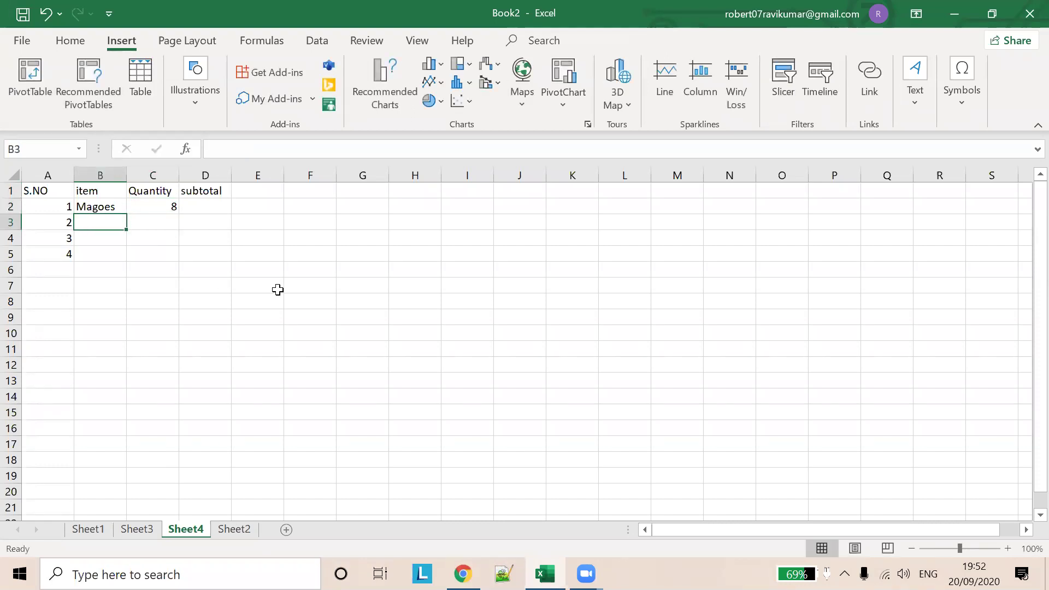
pyautogui.write('Orabnger')
pyautogui.press('BackSpace')
pyautogui.press('BackSpace')
pyautogui.press('BackSpace')
pyautogui.press('BackSpace')
pyautogui.press('BackSpace')
pyautogui.write('nge')
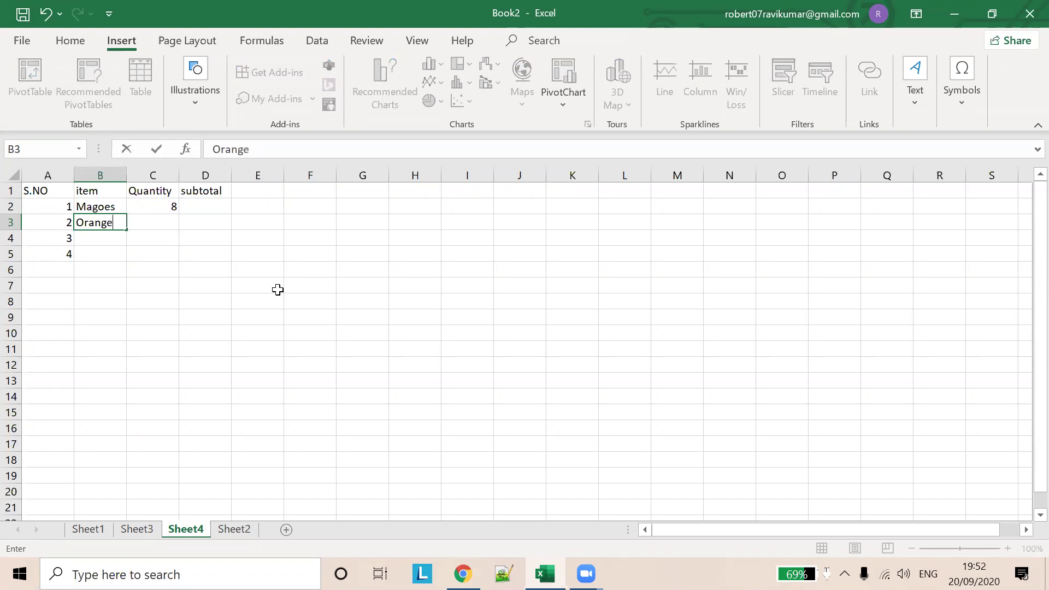
pyautogui.press('Tab')
pyautogui.write('9')
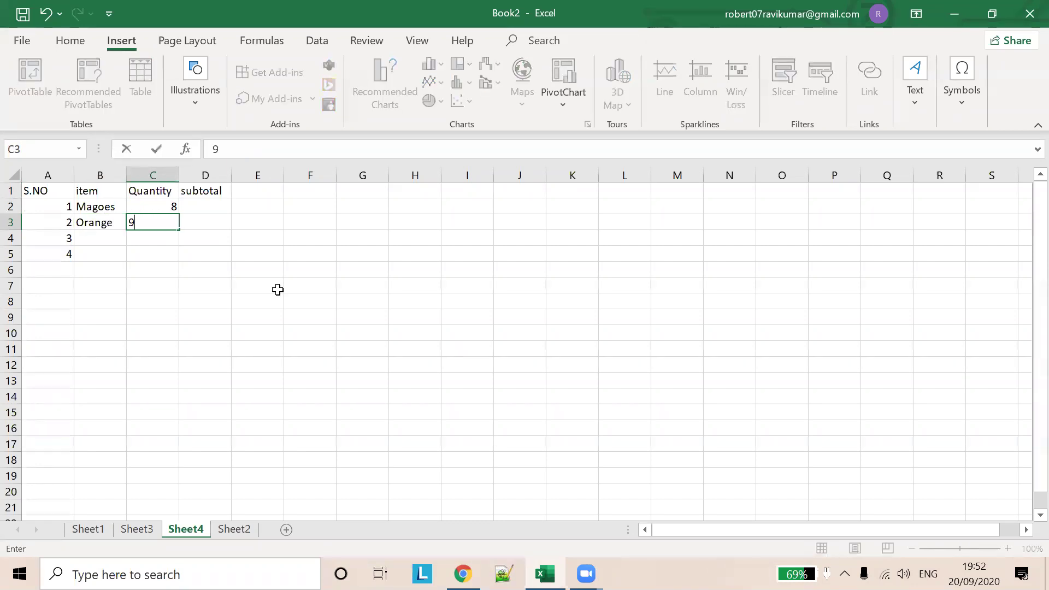
pyautogui.press('Return')
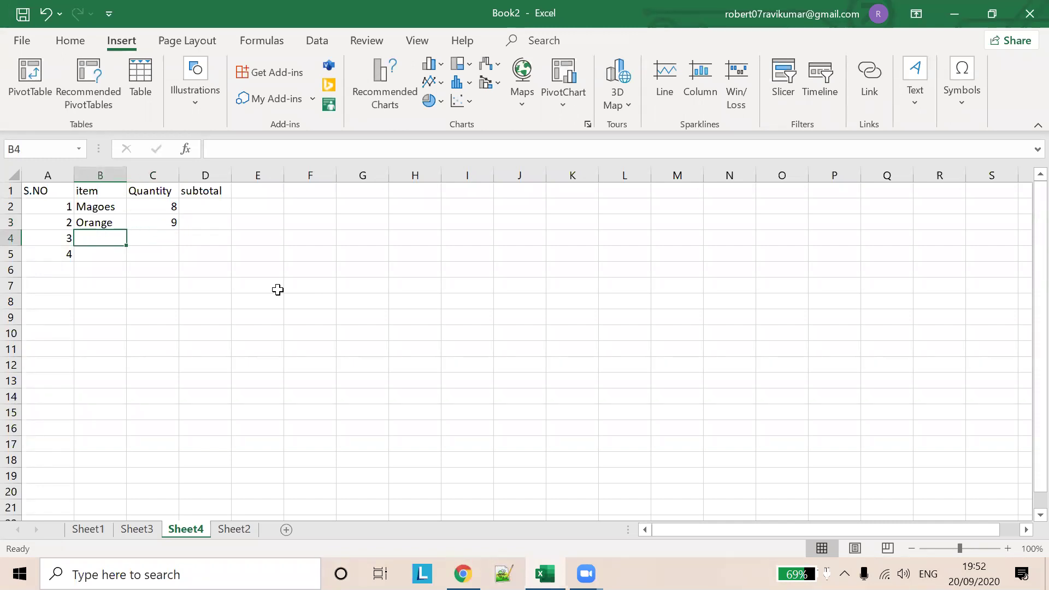
# - Enter Watermelon with quantity 2 and Peers with quantity 10 in rows 4 and 5
pyautogui.write('Watermelon')
pyautogui.press('Tab')
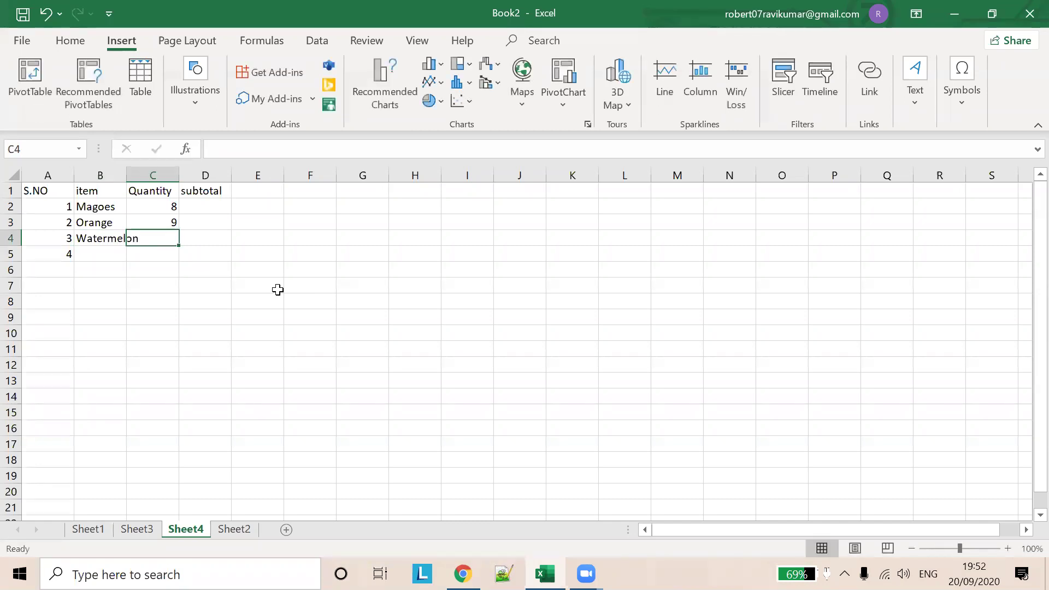
pyautogui.write('2')
pyautogui.press('Return')
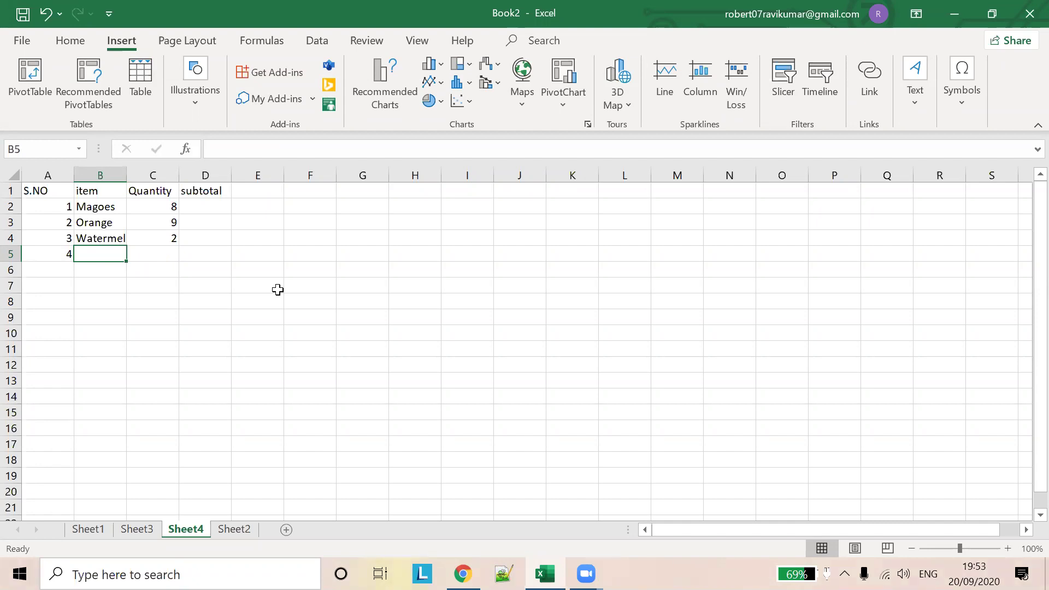
pyautogui.write('Peers')
pyautogui.press('Tab')
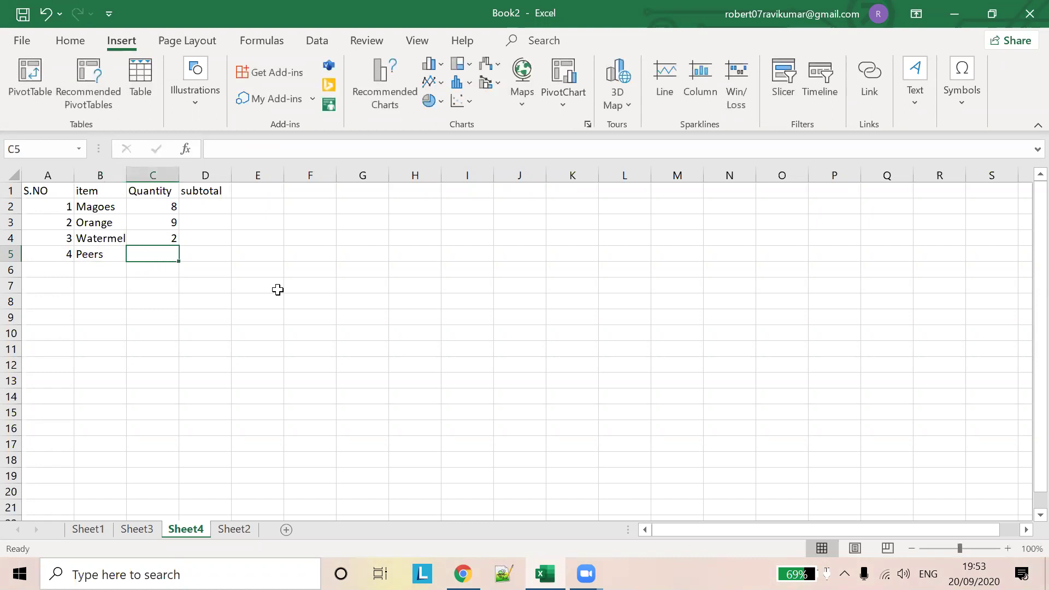
pyautogui.write('10')
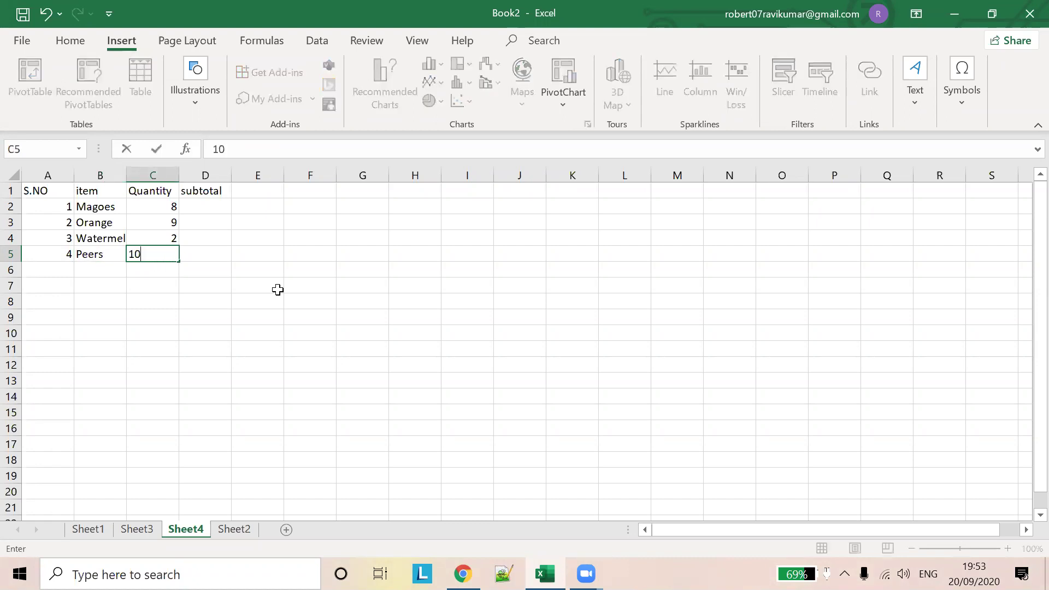
pyautogui.click(213, 214)
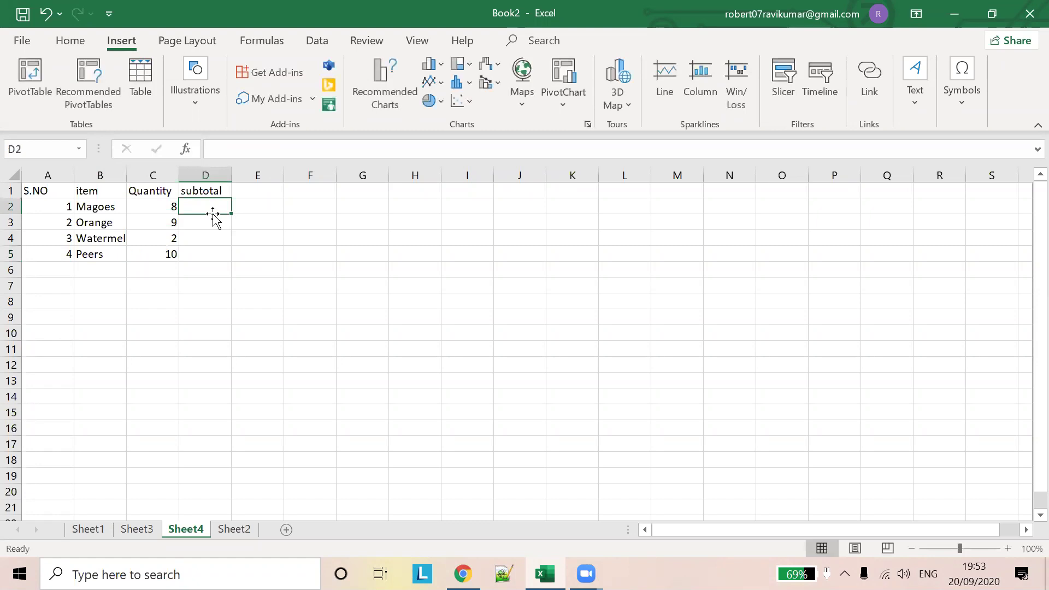
# - Insert a new column D headed 'Price', shifting subtotal to column E
pyautogui.click(210, 170)
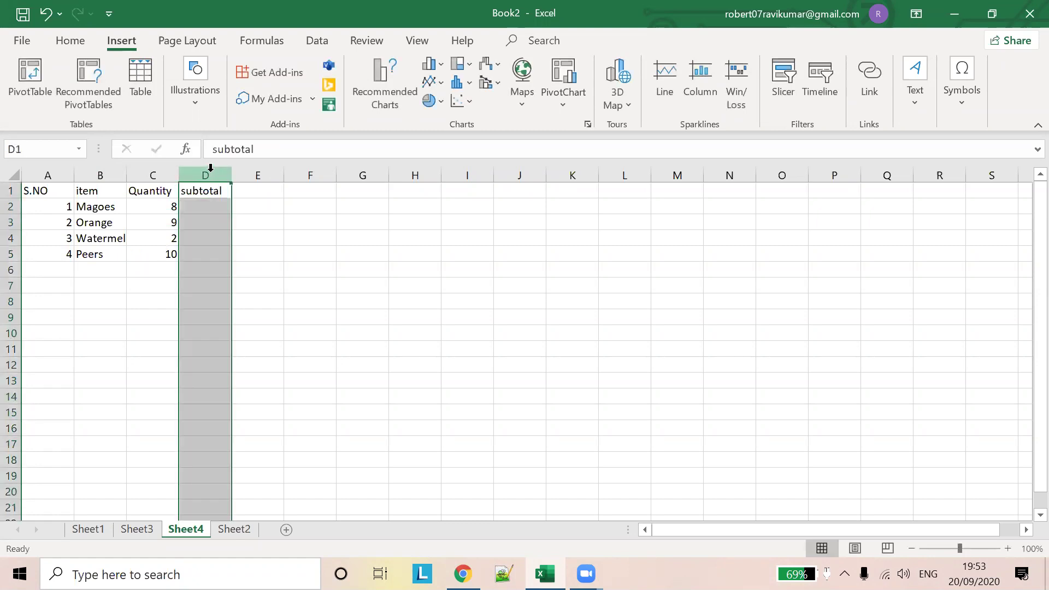
pyautogui.rightClick(210, 167)
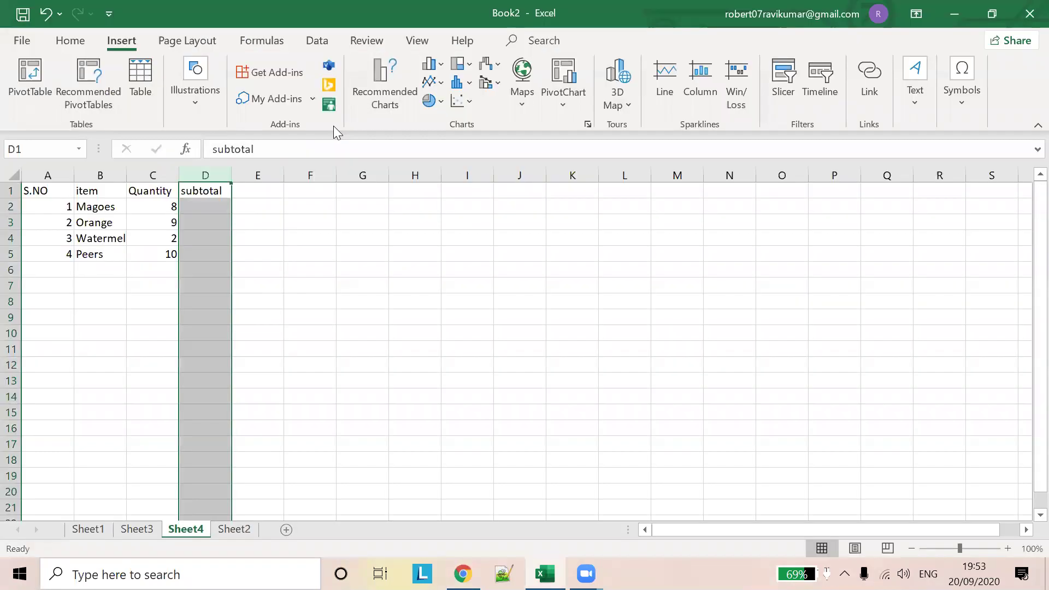
pyautogui.rightClick(207, 169)
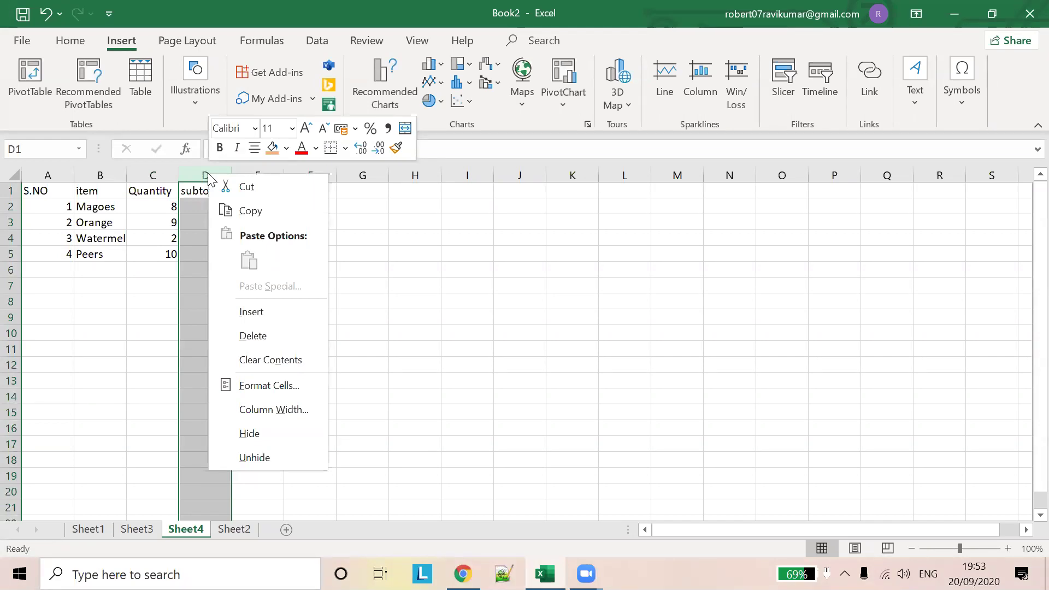
pyautogui.click(252, 310)
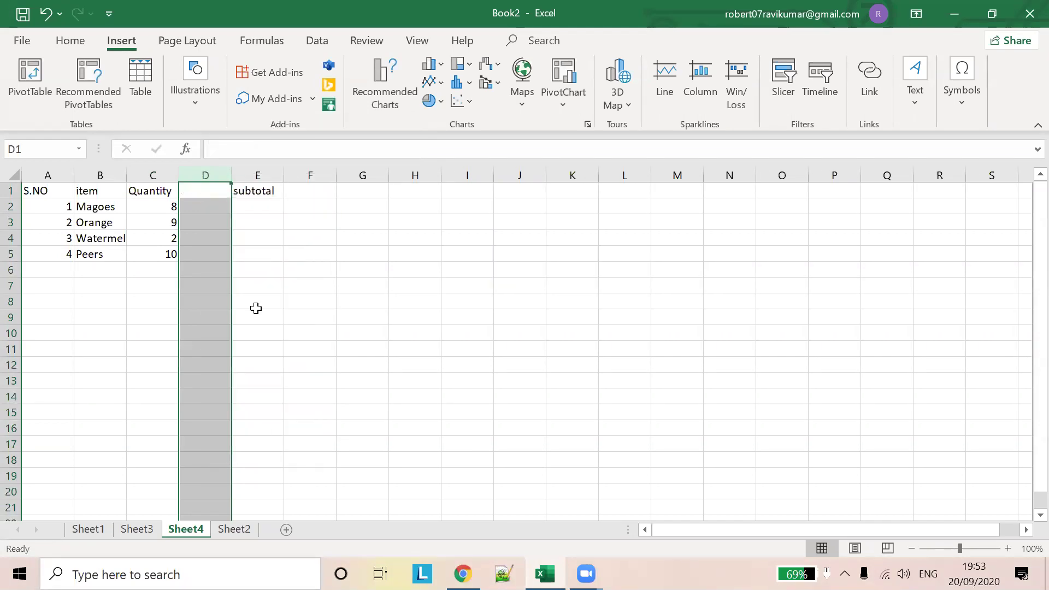
pyautogui.write('Price')
pyautogui.press('Return')
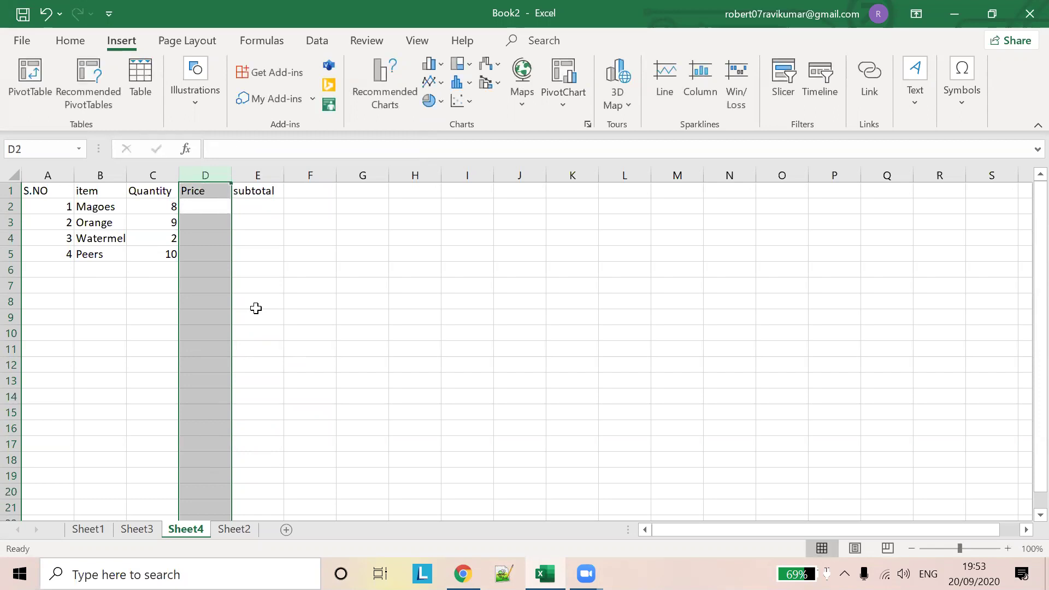
pyautogui.click(255, 309)
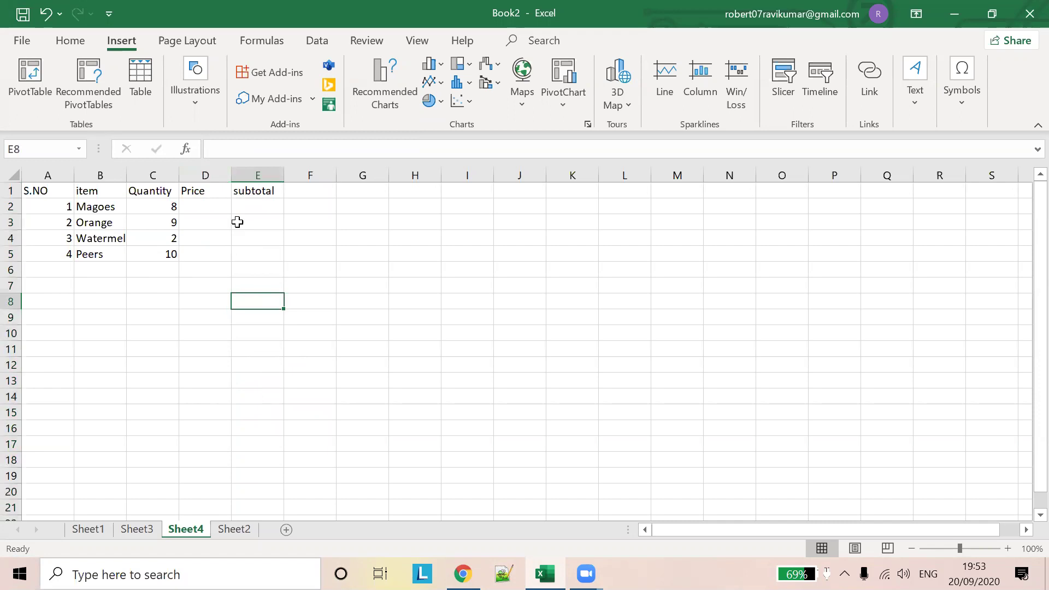
# - Correct the B2 item from Magoes to Mangoes
pyautogui.click(100, 211)
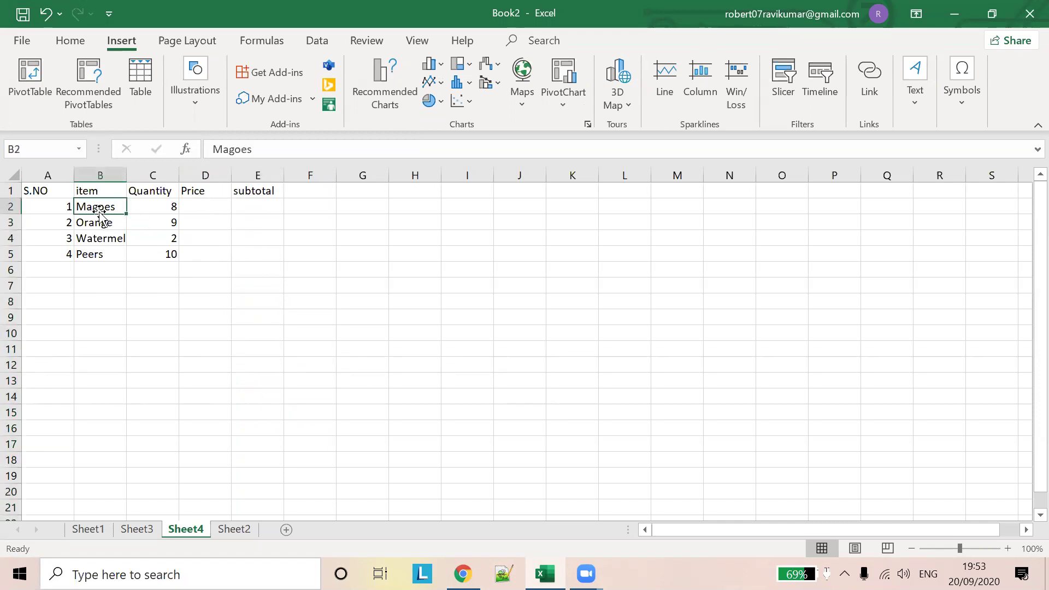
pyautogui.click(231, 150)
pyautogui.write('n')
pyautogui.click(210, 210)
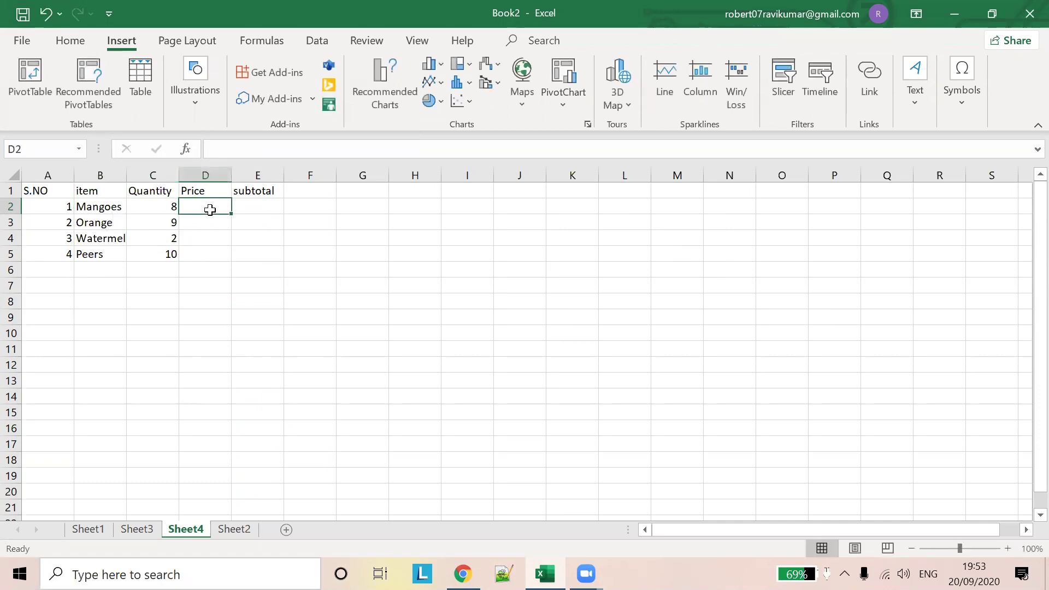
# - Fill prices 50, 30, 20 and 12 into D2:D5
pyautogui.write('50')
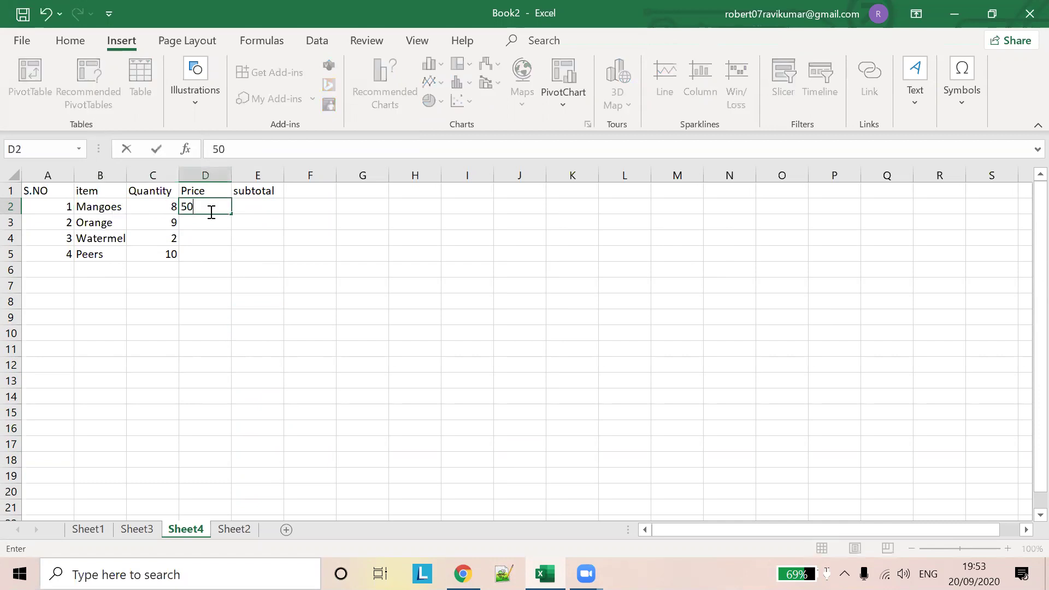
pyautogui.press('Return')
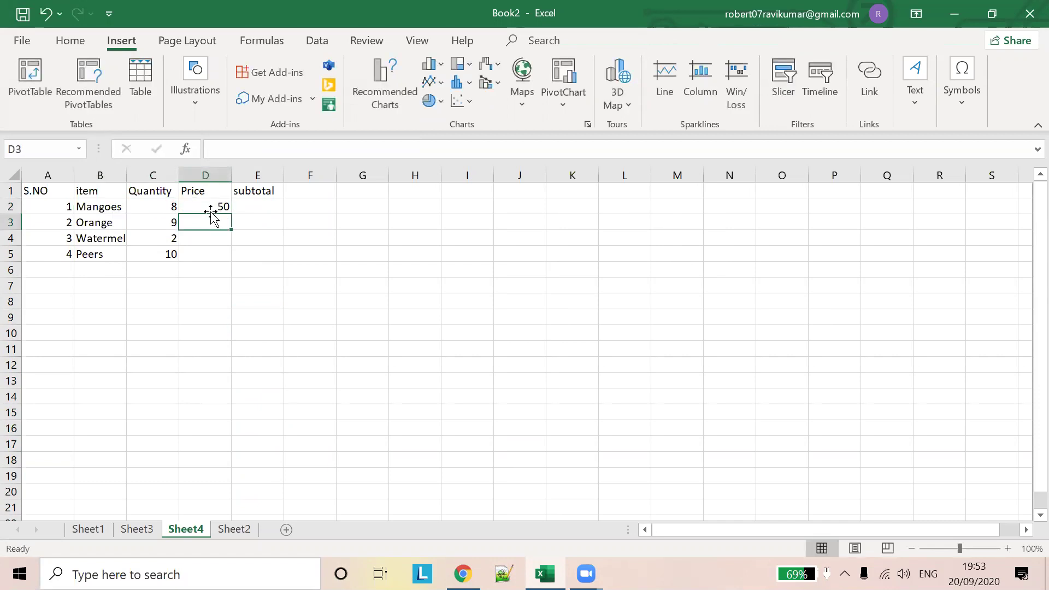
pyautogui.write('30')
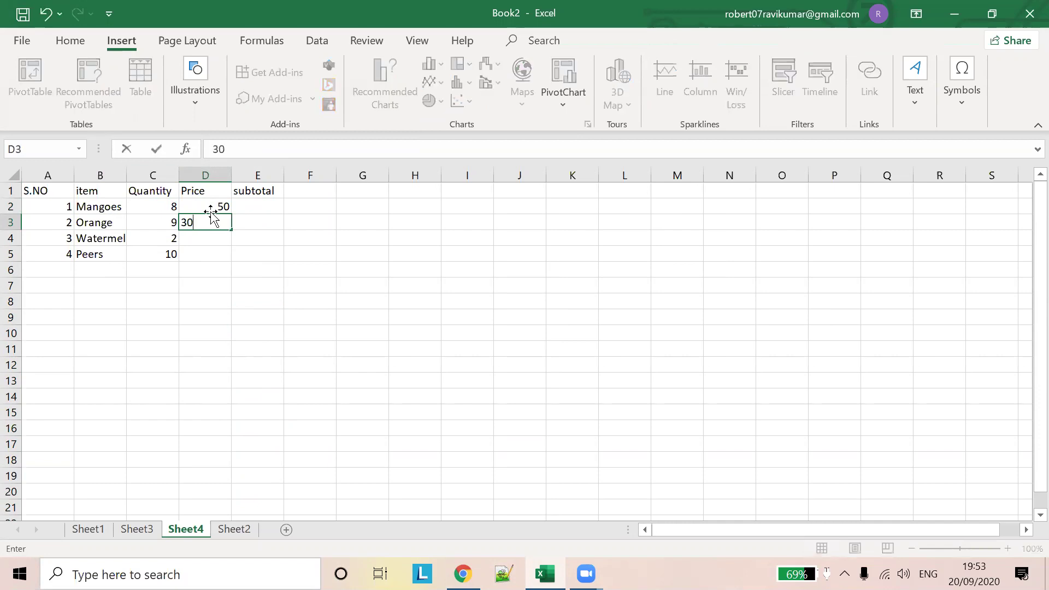
pyautogui.press('Return')
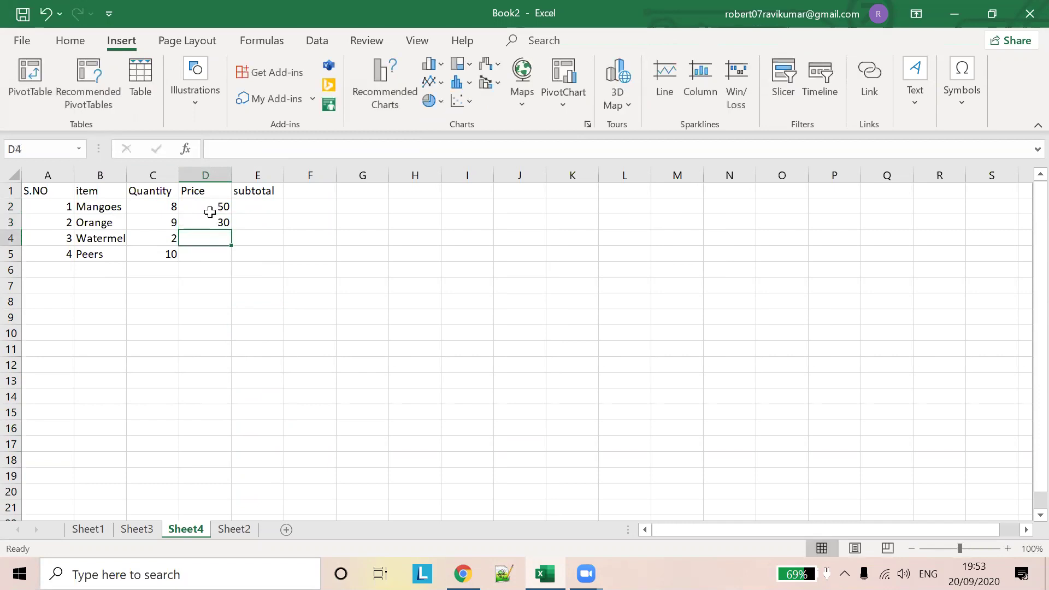
pyautogui.write('20')
pyautogui.press('Return')
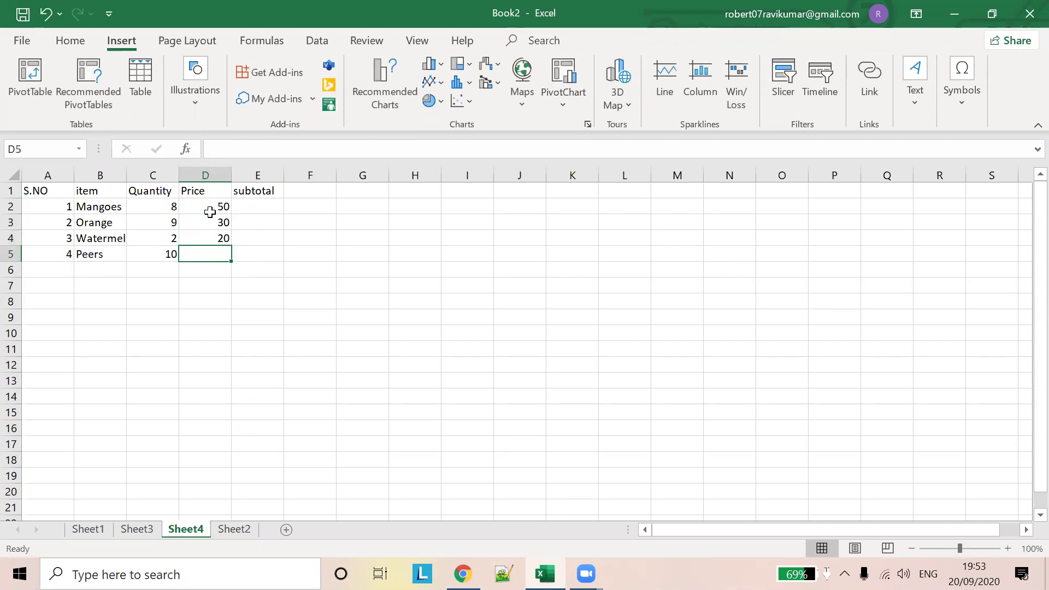
pyautogui.write('12')
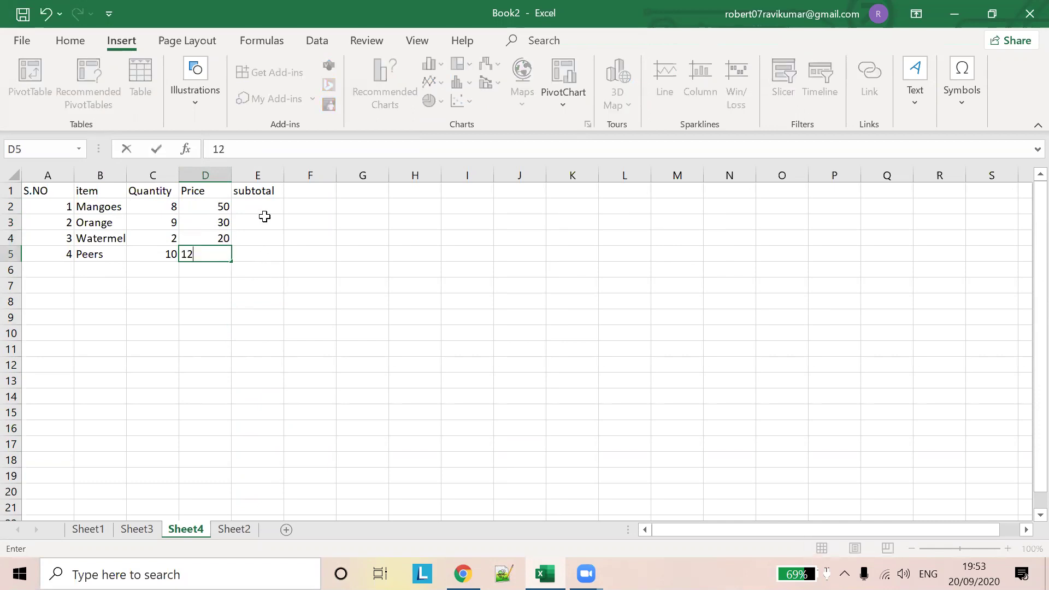
pyautogui.click(266, 207)
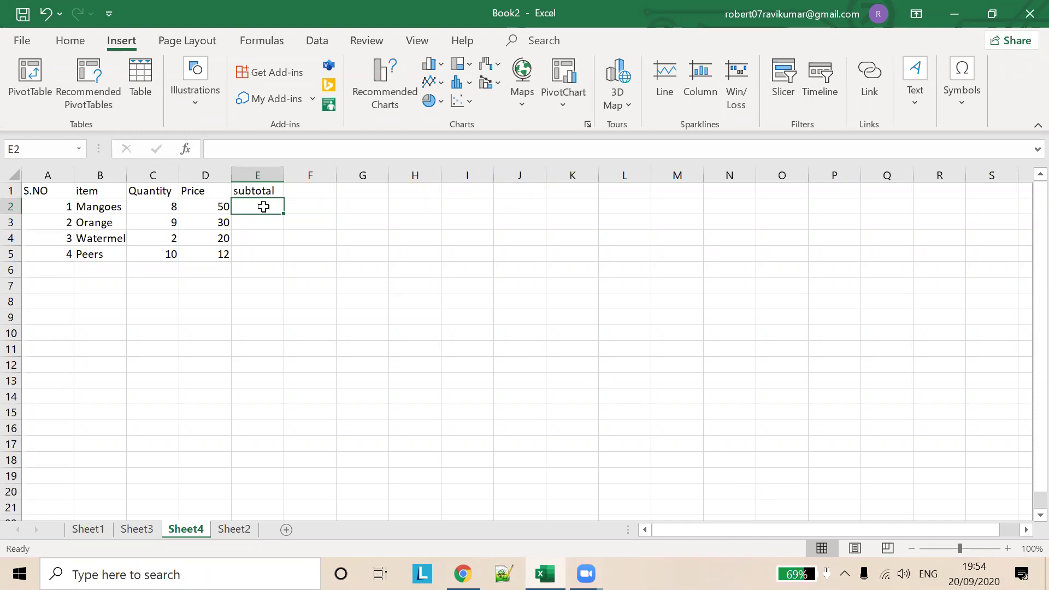
# - Enter =C2*D2 in E2 so the Mangoes subtotal shows 400
pyautogui.click(293, 145)
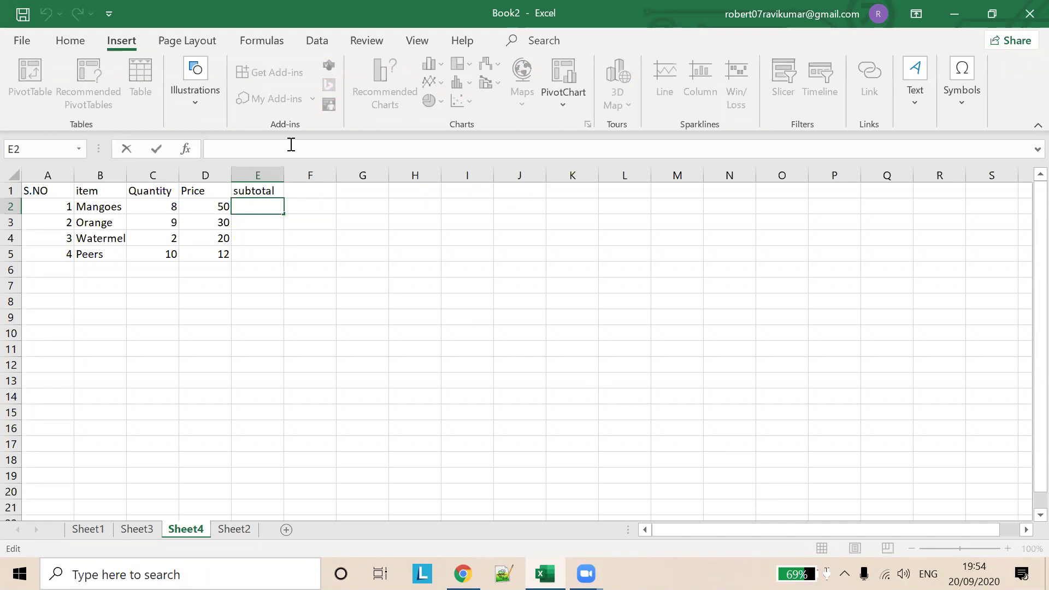
pyautogui.write('=')
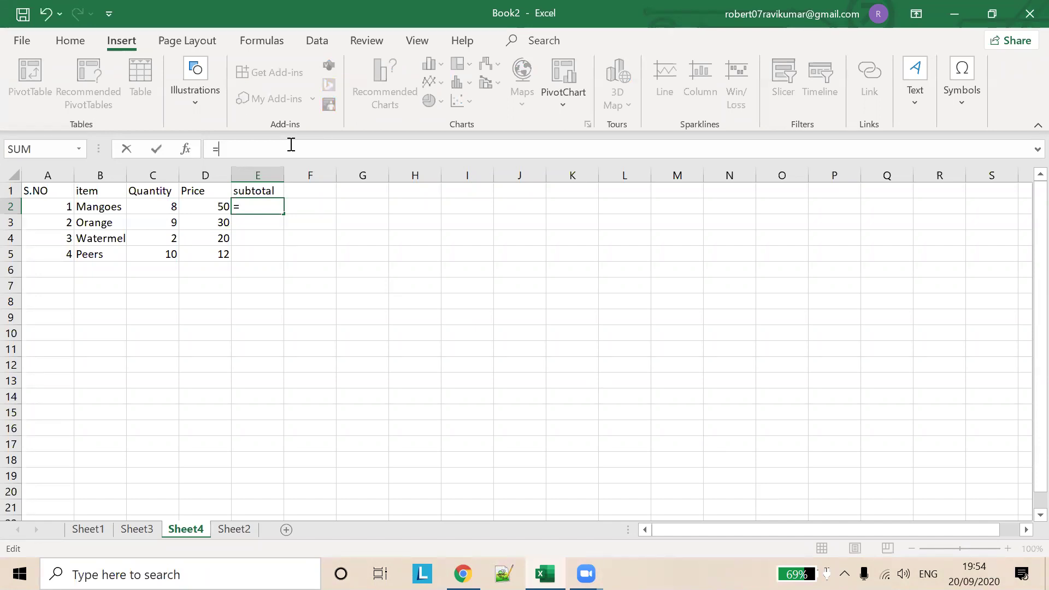
pyautogui.write('C')
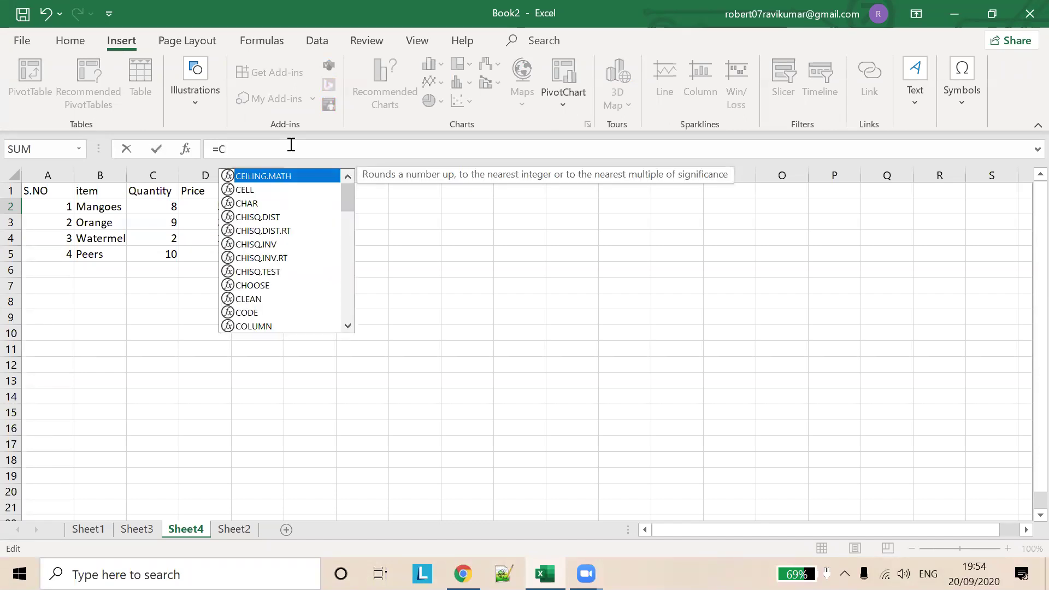
pyautogui.write('2*D2')
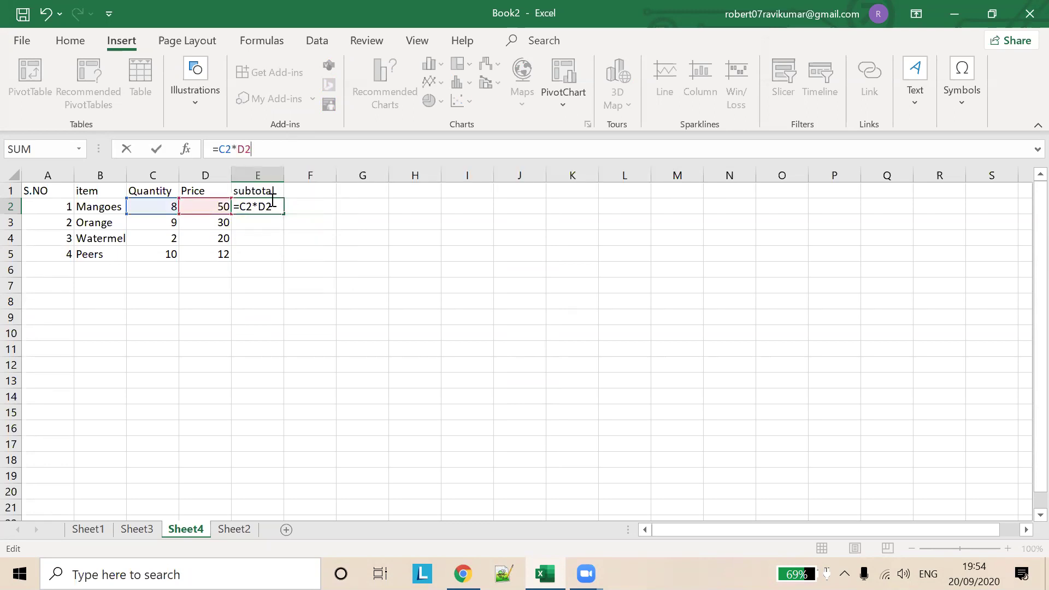
pyautogui.click(257, 224)
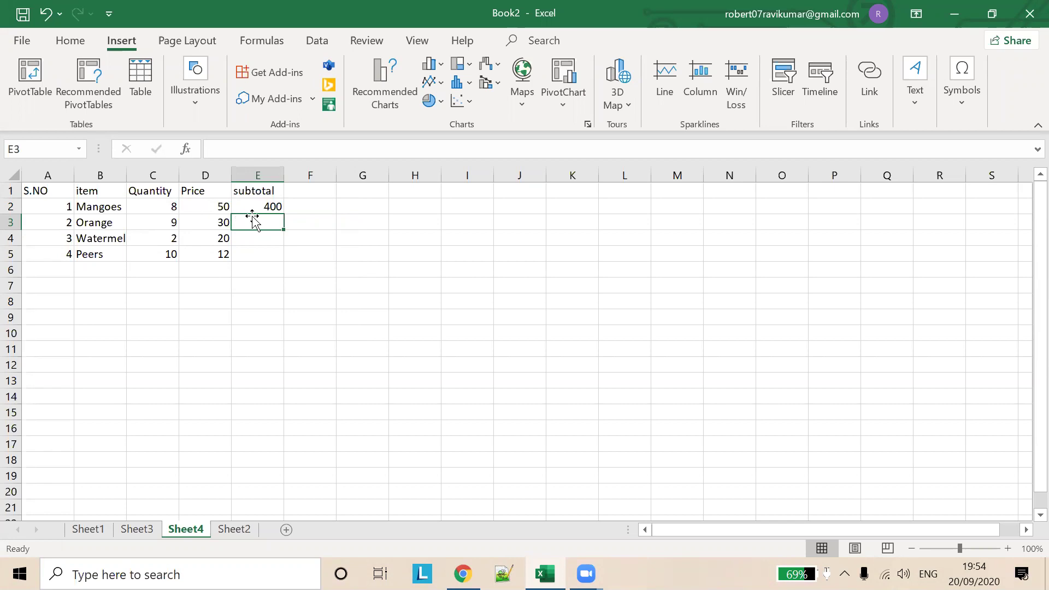
pyautogui.click(271, 205)
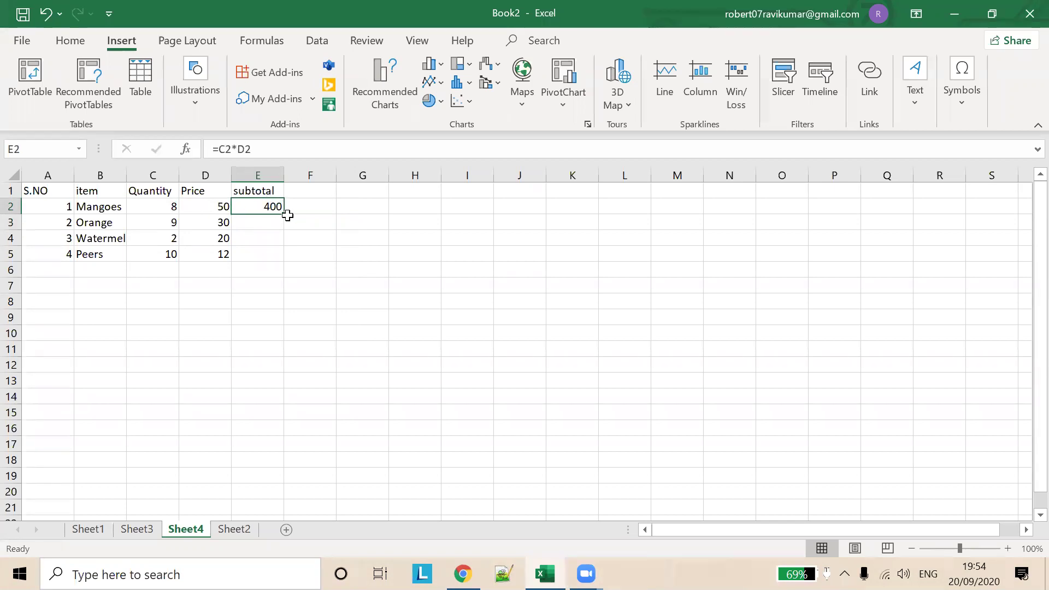
pyautogui.click(285, 217)
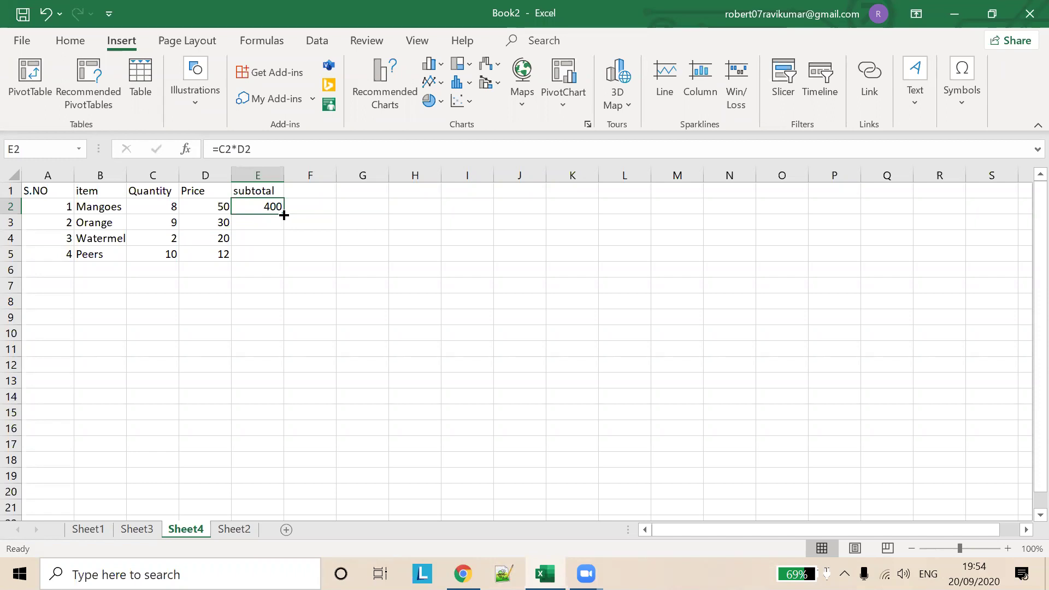
pyautogui.moveTo(288, 214); pyautogui.dragTo(285, 257)
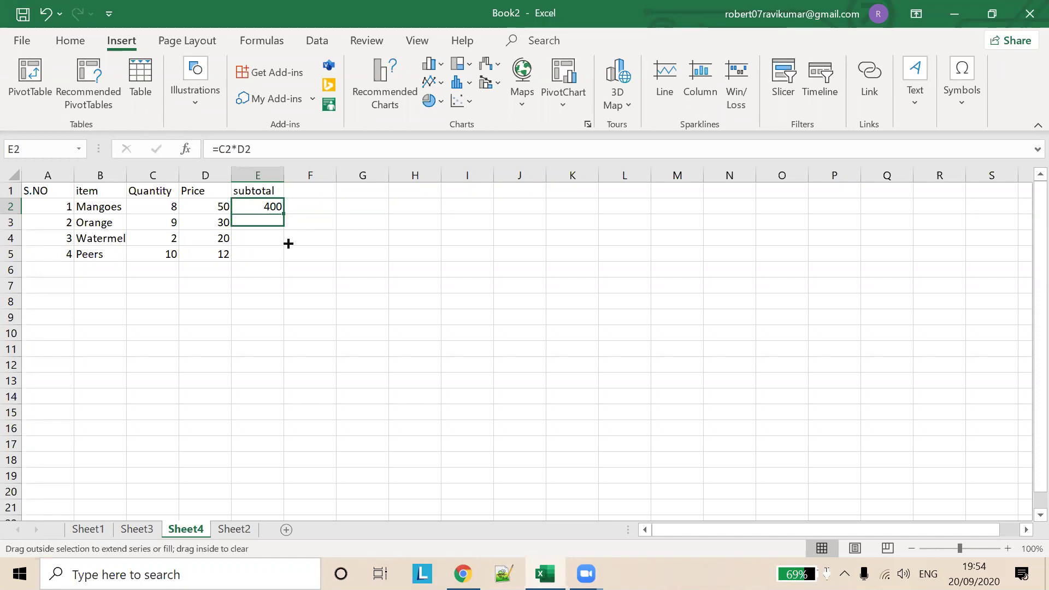
pyautogui.click(327, 224)
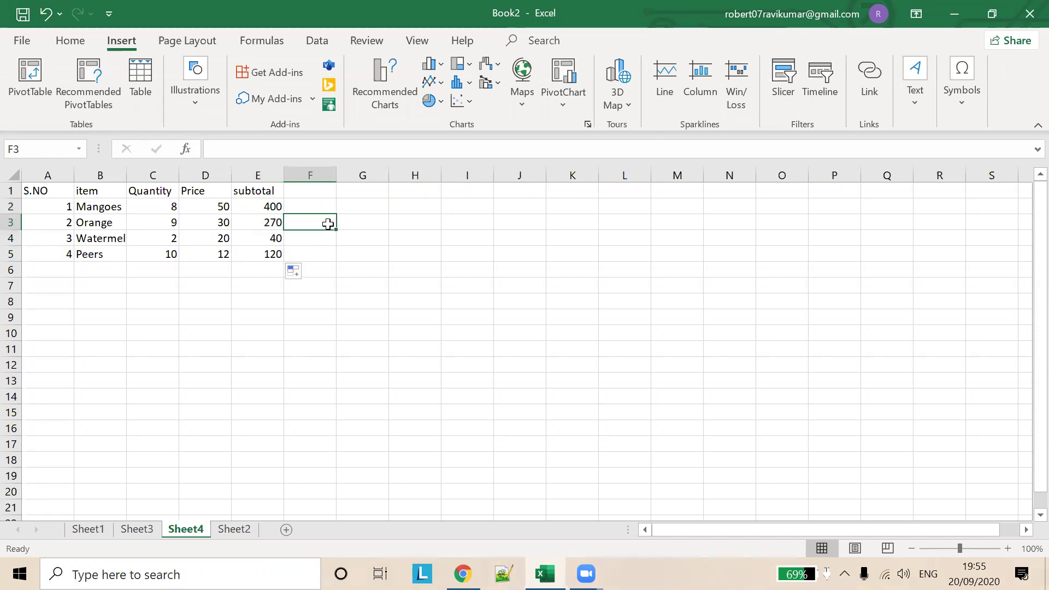
pyautogui.click(270, 221)
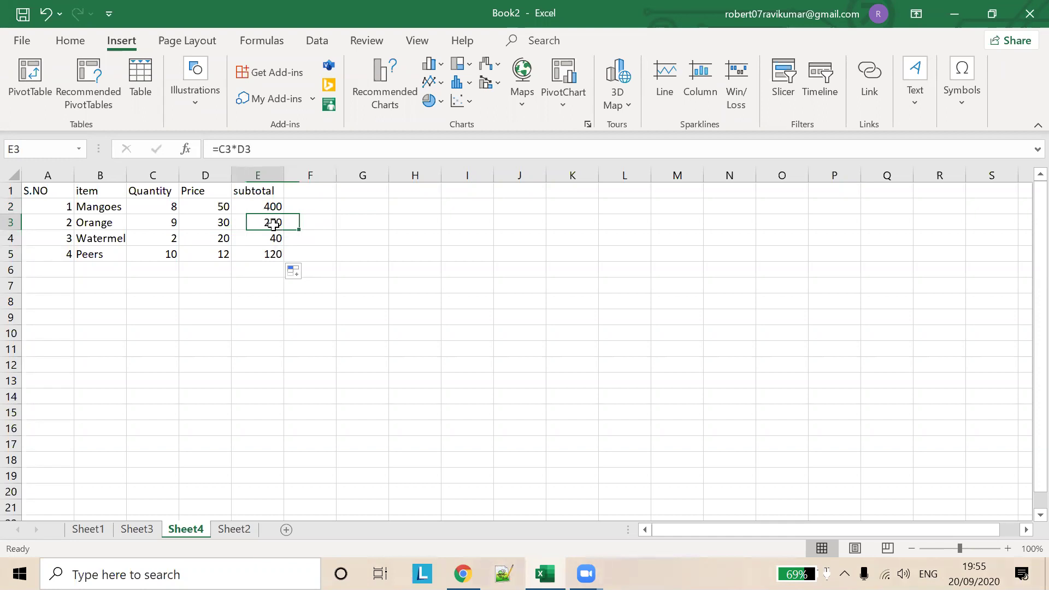
pyautogui.click(265, 207)
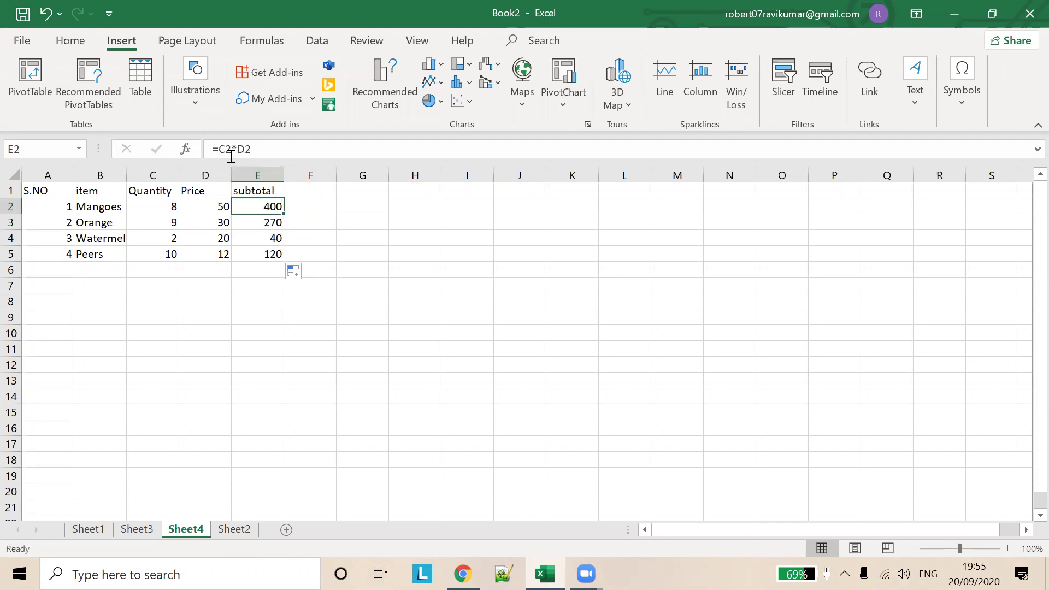
pyautogui.click(255, 222)
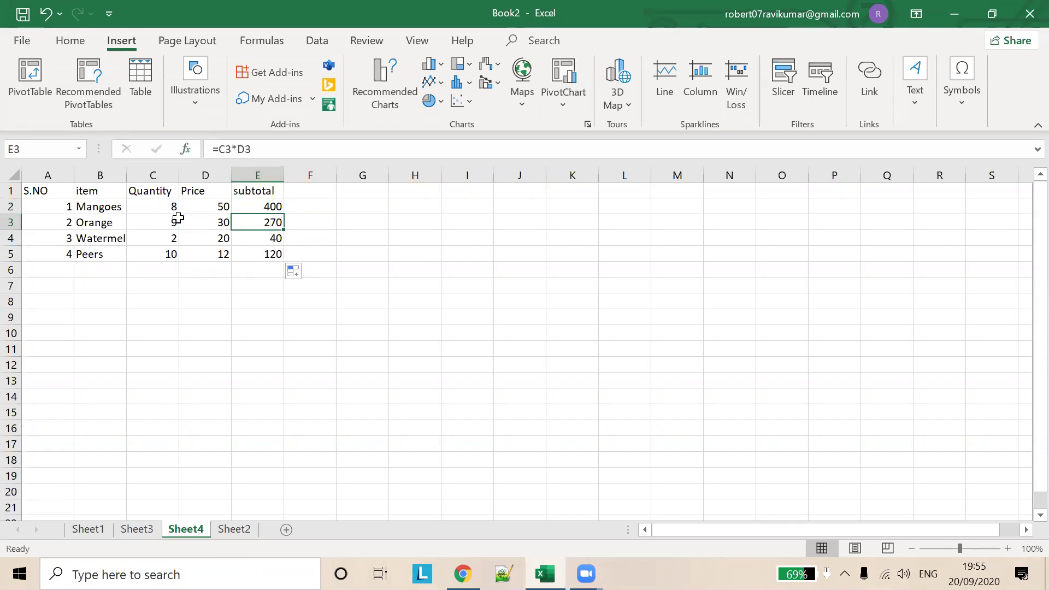
pyautogui.click(261, 236)
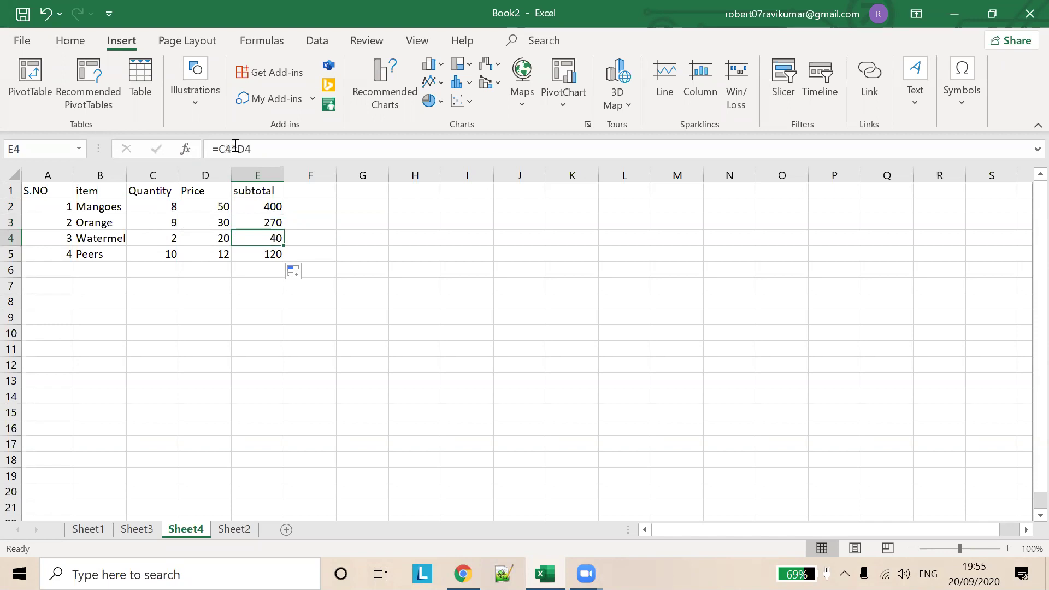
pyautogui.click(258, 252)
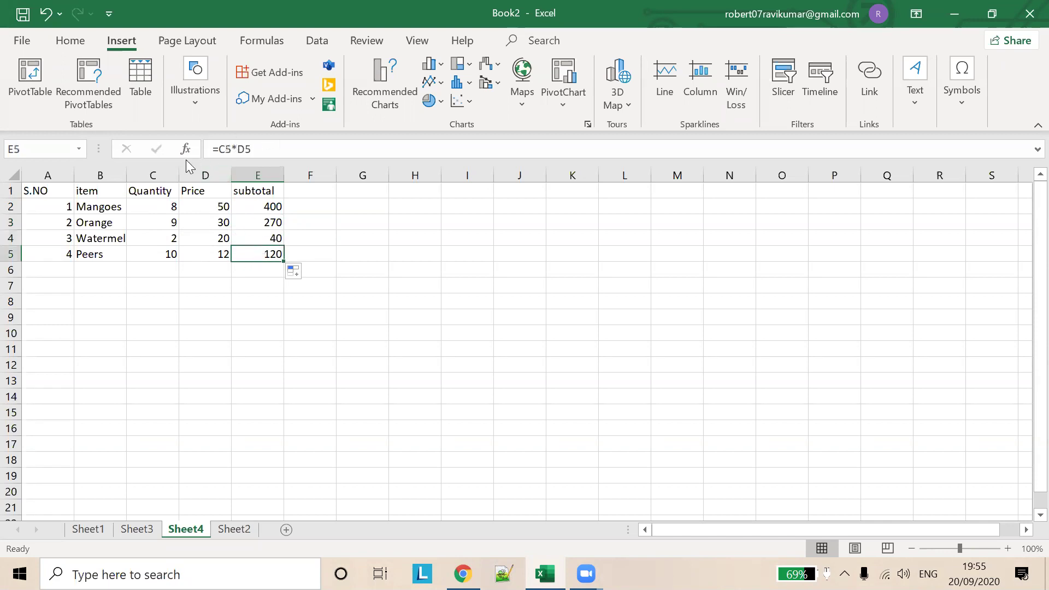
pyautogui.click(355, 224)
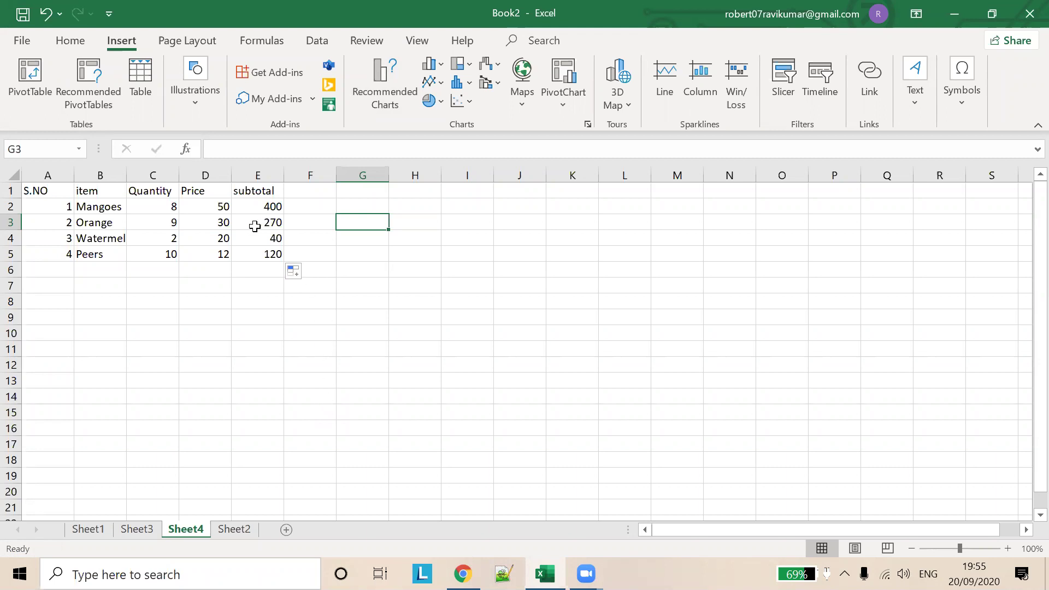
# - Enter =(E2:E5) in E6 to spill 400, 270, 40 and 120, dismissing the spill tip
pyautogui.click(265, 273)
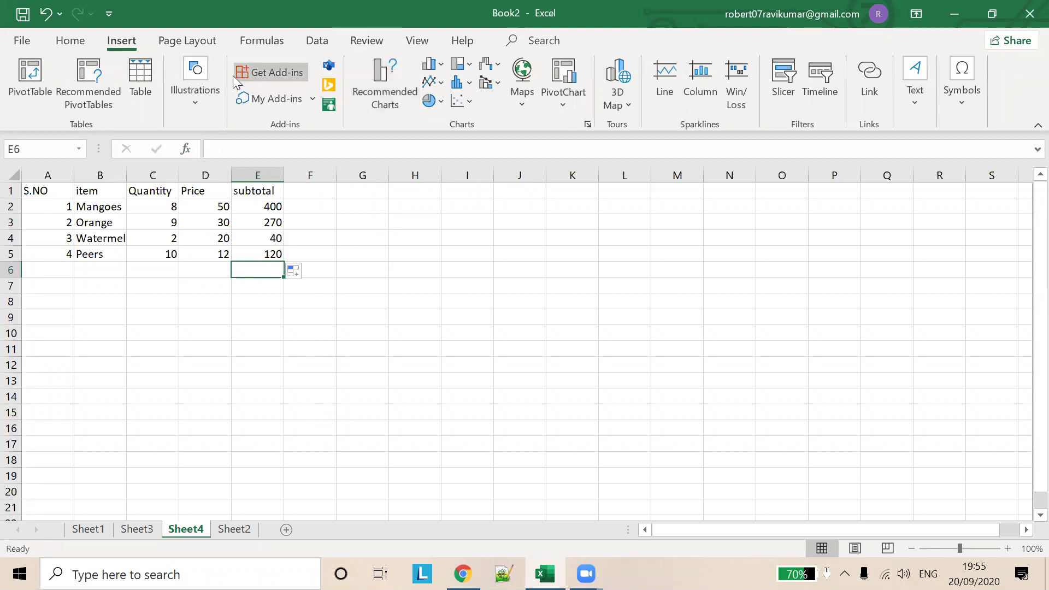
pyautogui.click(78, 152)
pyautogui.click(219, 155)
pyautogui.write('=')
pyautogui.click(230, 157)
pyautogui.write('=')
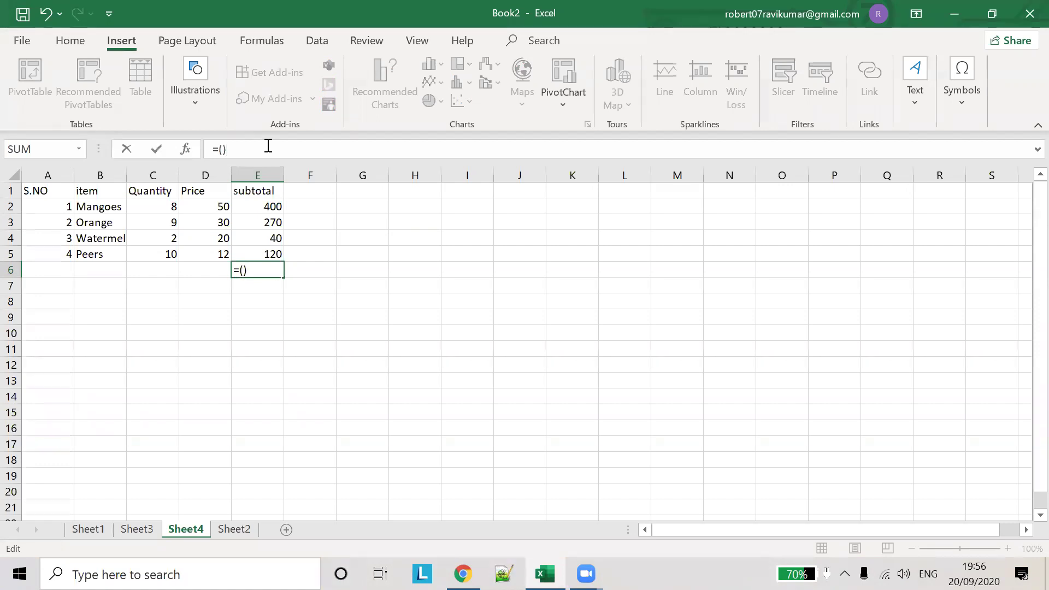
pyautogui.write('E3')
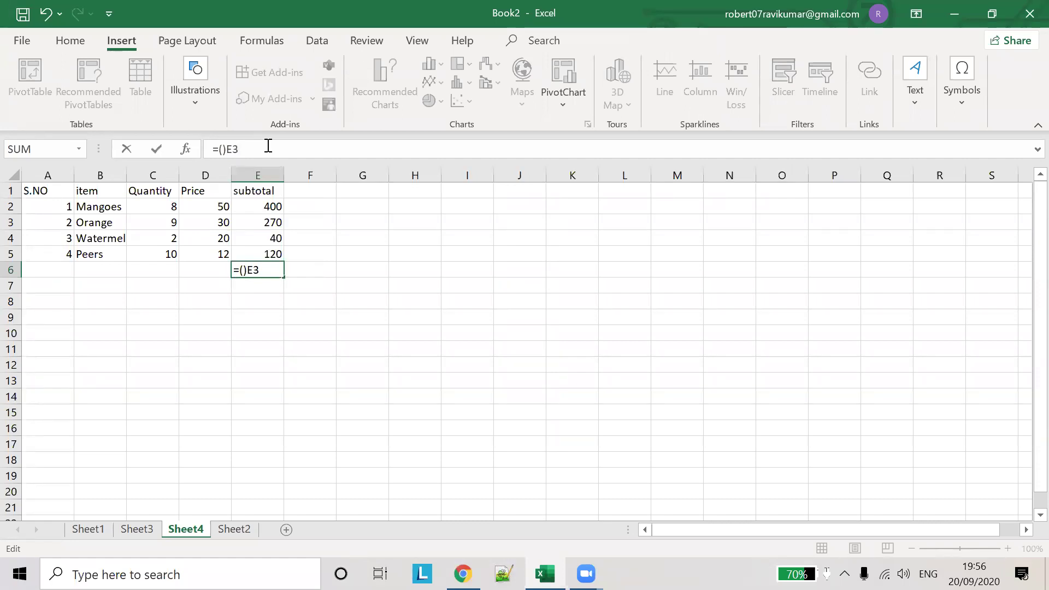
pyautogui.press('BackSpace')
pyautogui.write(':')
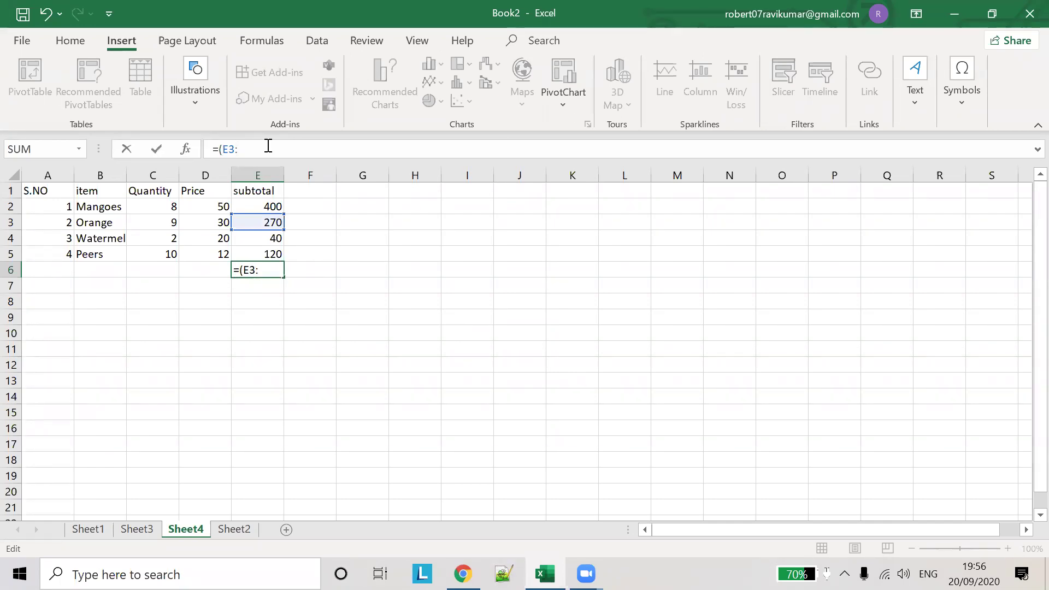
pyautogui.press('BackSpace')
pyautogui.press('BackSpace')
pyautogui.write('2:E5')
pyautogui.press('Return')
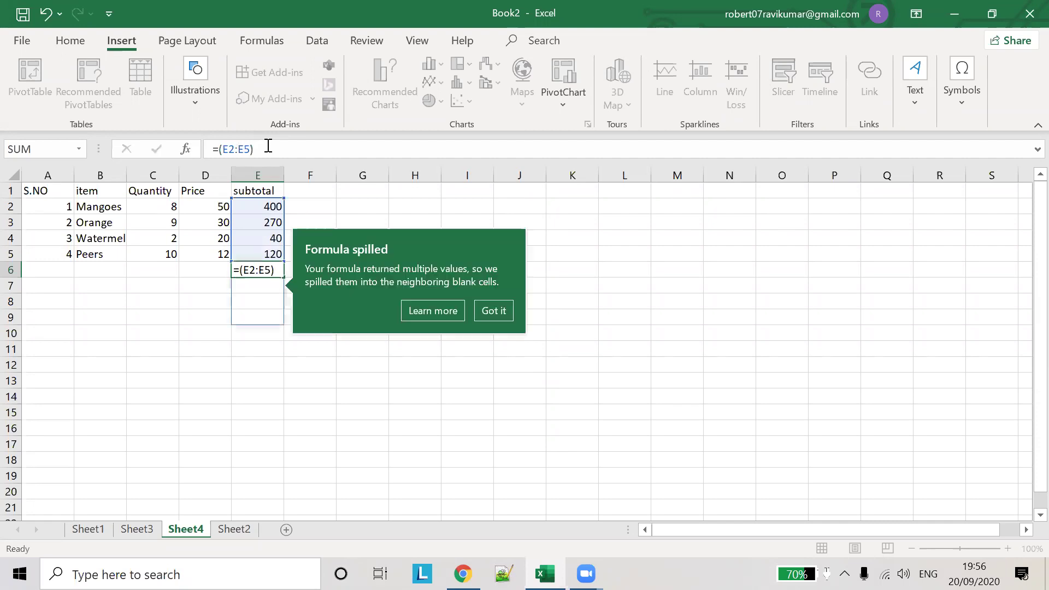
pyautogui.click(605, 266)
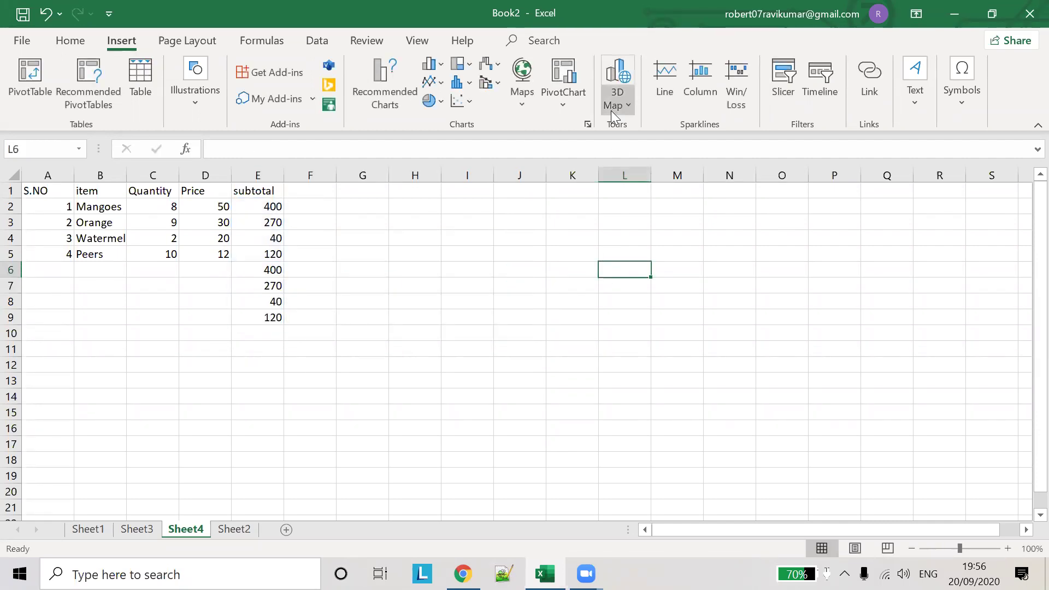
# - Undo the E6 spill, then re-enter =E2:E5 in E6 by selecting E2 through E5
pyautogui.hotkey('ctrl', 'z')
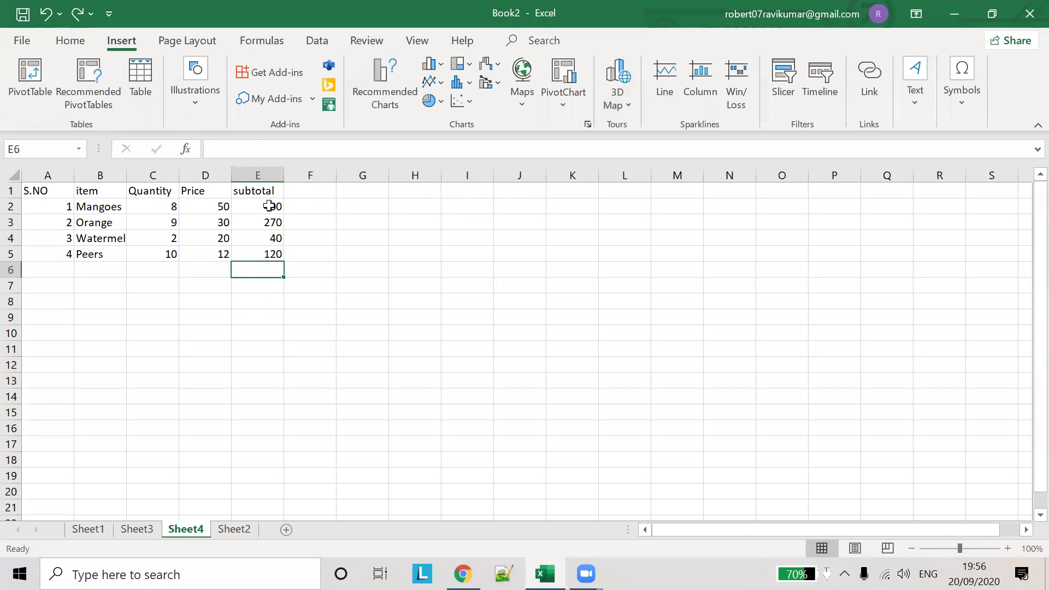
pyautogui.click(242, 149)
pyautogui.write('-=')
pyautogui.press('BackSpace')
pyautogui.write('=')
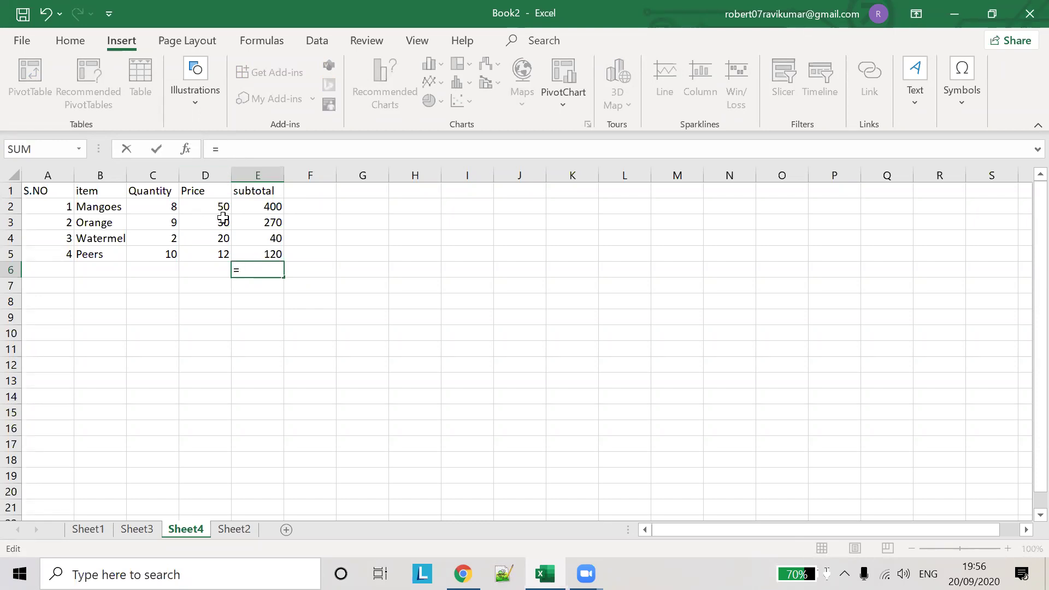
pyautogui.click(274, 208)
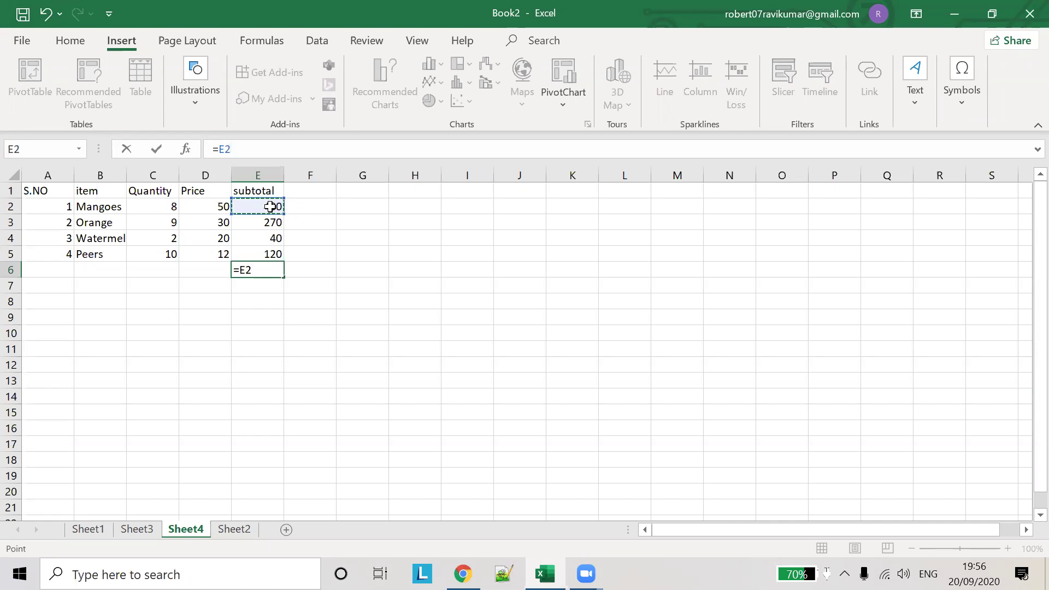
pyautogui.moveTo(283, 215); pyautogui.dragTo(283, 254)
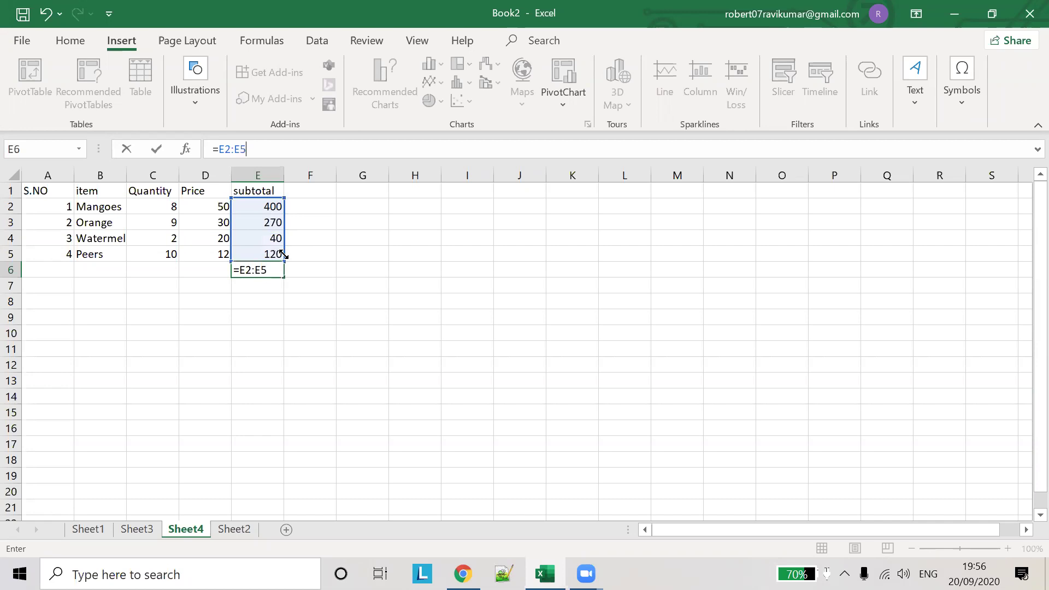
pyautogui.click(350, 241)
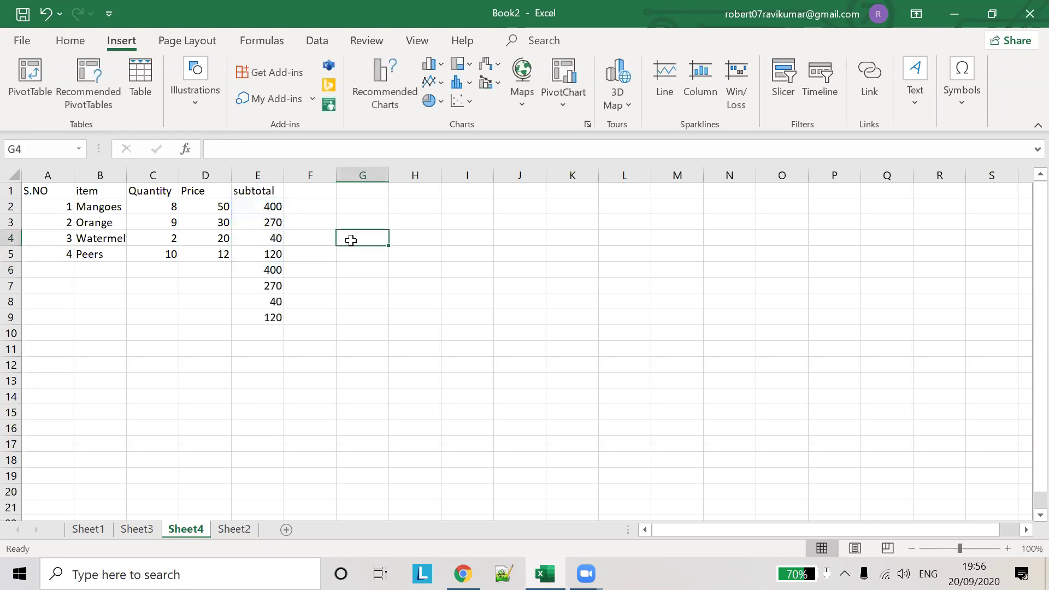
pyautogui.hotkey('ctrl', 'c')
pyautogui.hotkey('ctrl', 'z')
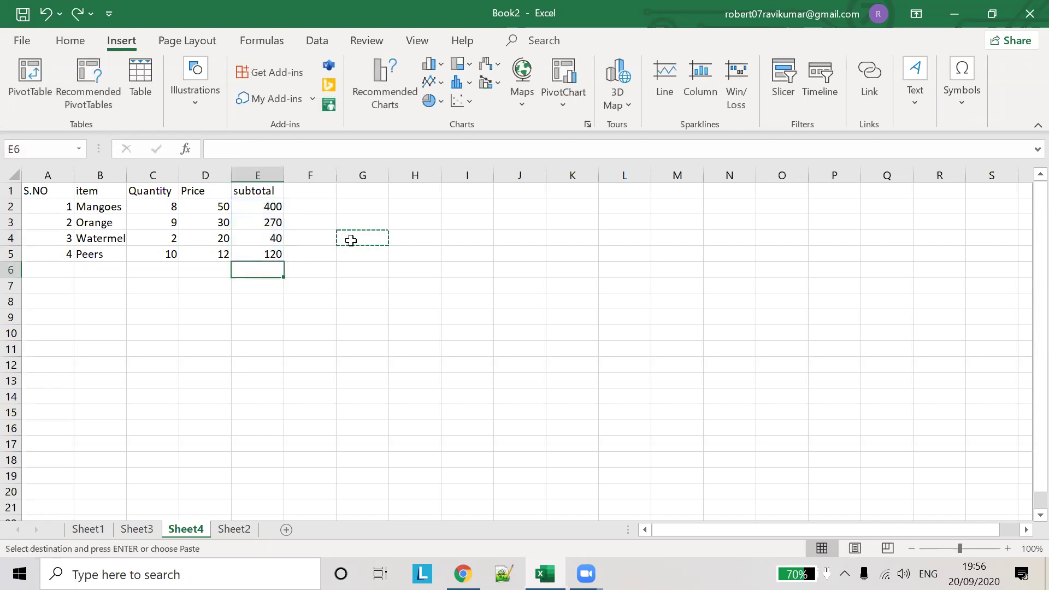
pyautogui.hotkey('alt', 'Tab')
pyautogui.scroll(-6, 415, 363)
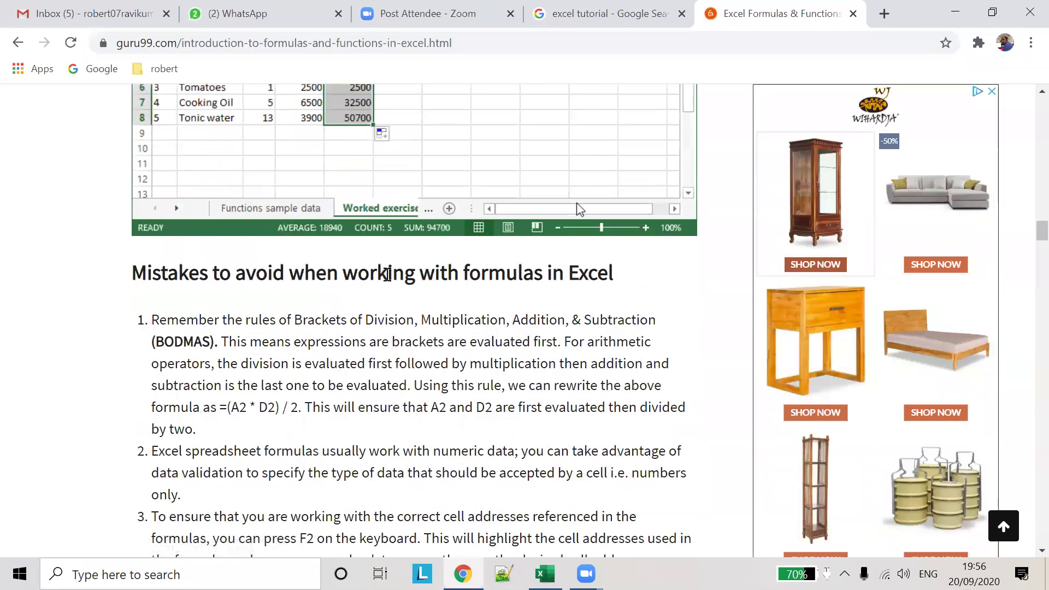
pyautogui.scroll(-4, 383, 284)
pyautogui.scroll(-2, 384, 284)
pyautogui.scroll(-4, 384, 284)
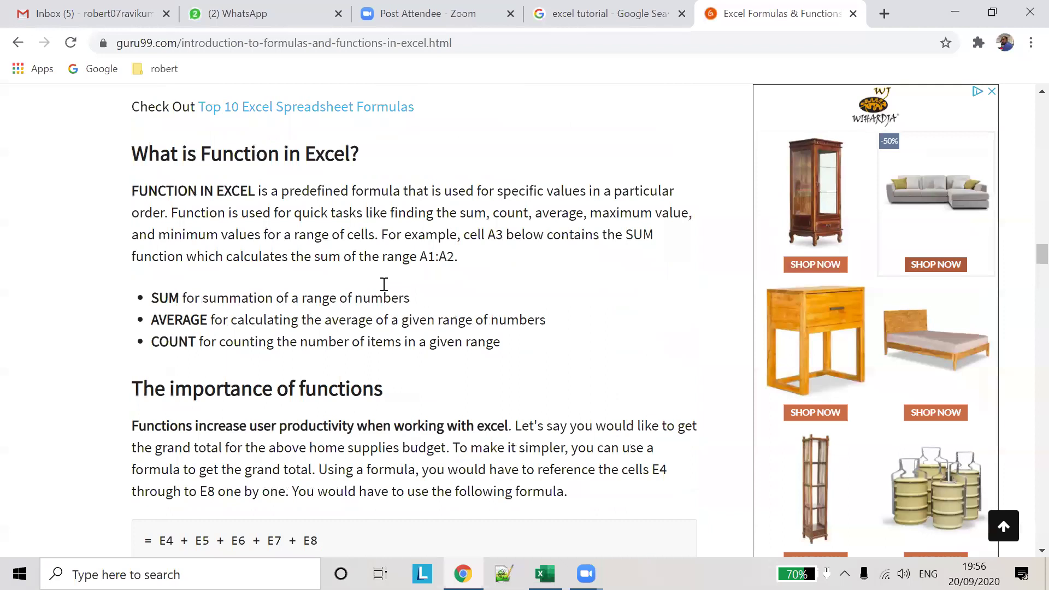
pyautogui.scroll(-3, 384, 284)
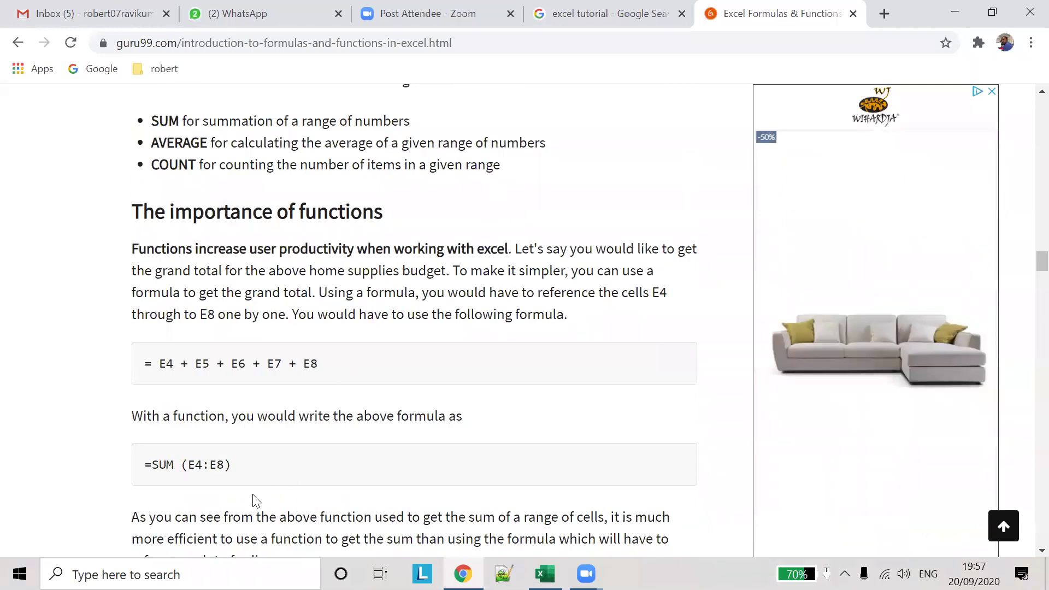
pyautogui.hotkey('alt', 'Tab')
# - Enter =SUM(E2:E5) in E6 for 830, then check the E5 and E6 formulas
pyautogui.click(251, 149)
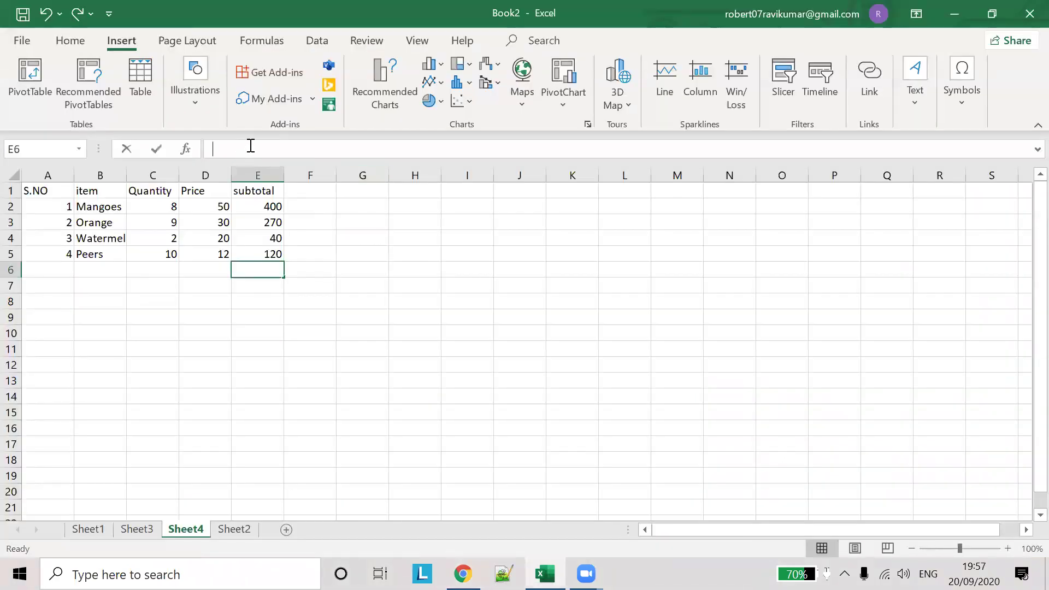
pyautogui.write('=SU')
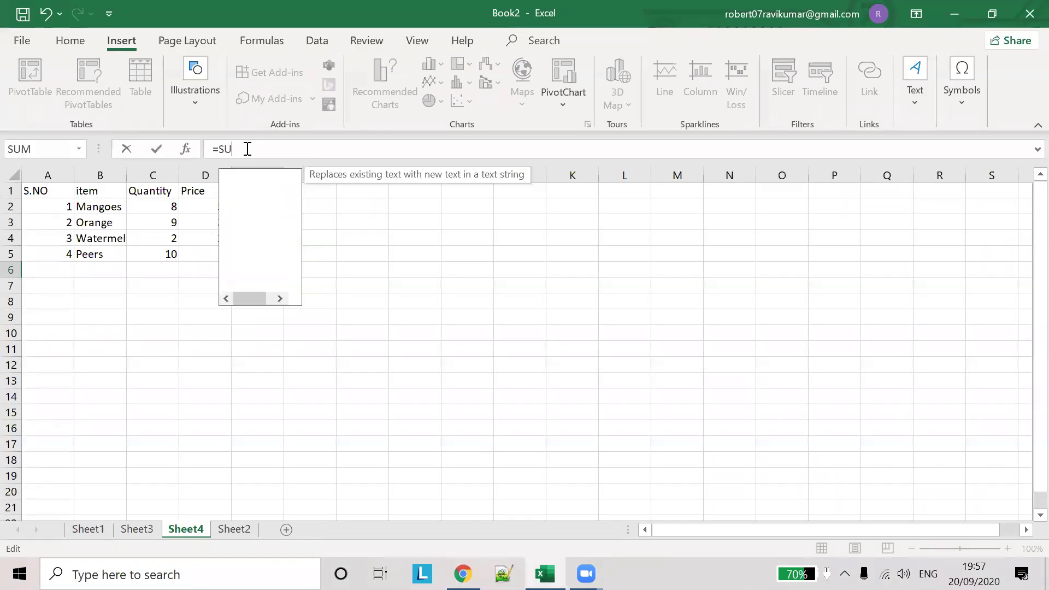
pyautogui.write('M()')
pyautogui.press('Left')
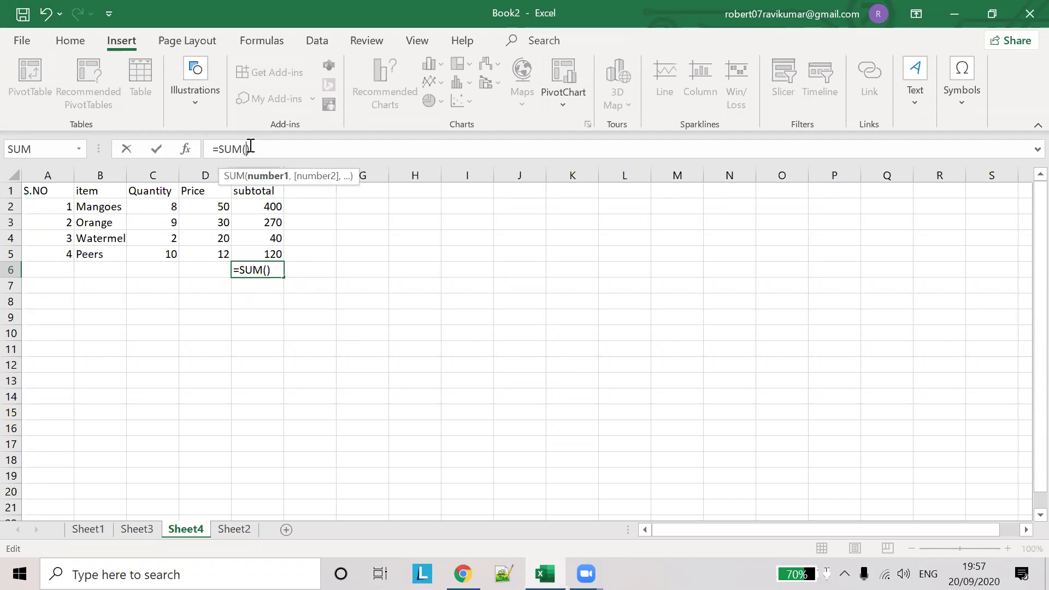
pyautogui.write('E2')
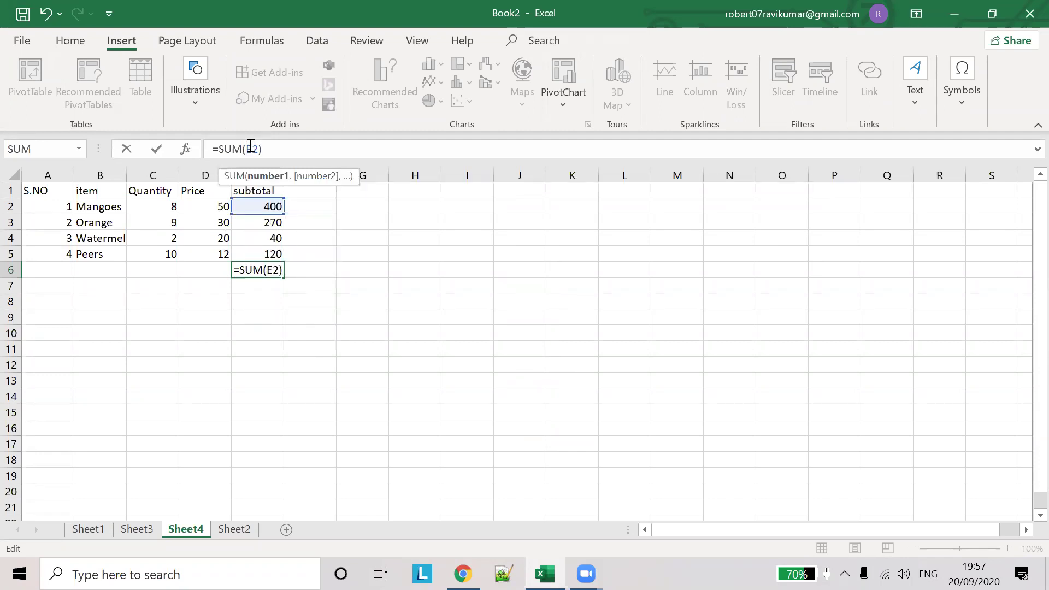
pyautogui.write(':E')
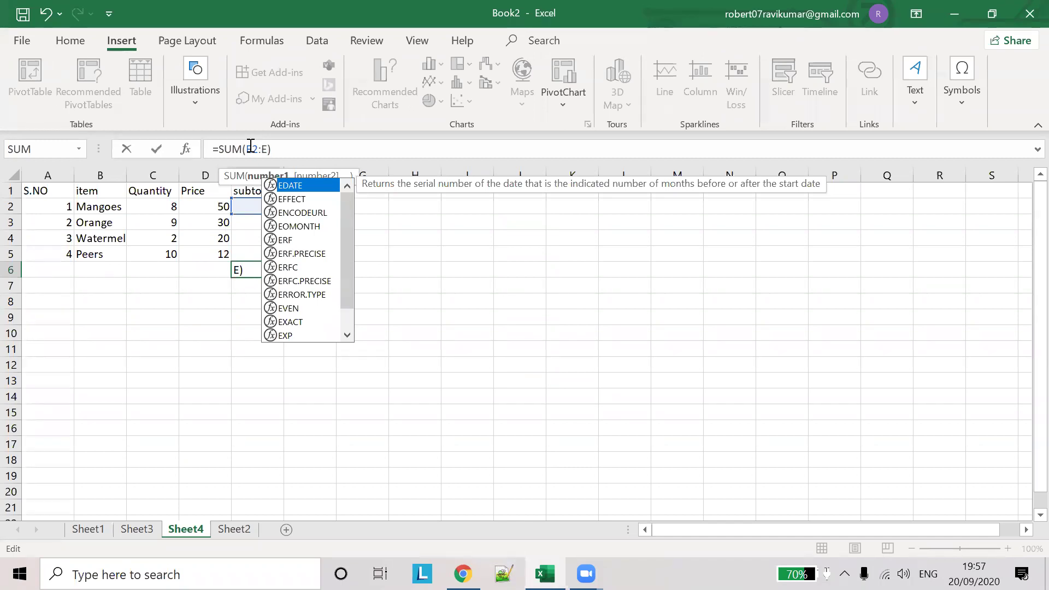
pyautogui.write('5')
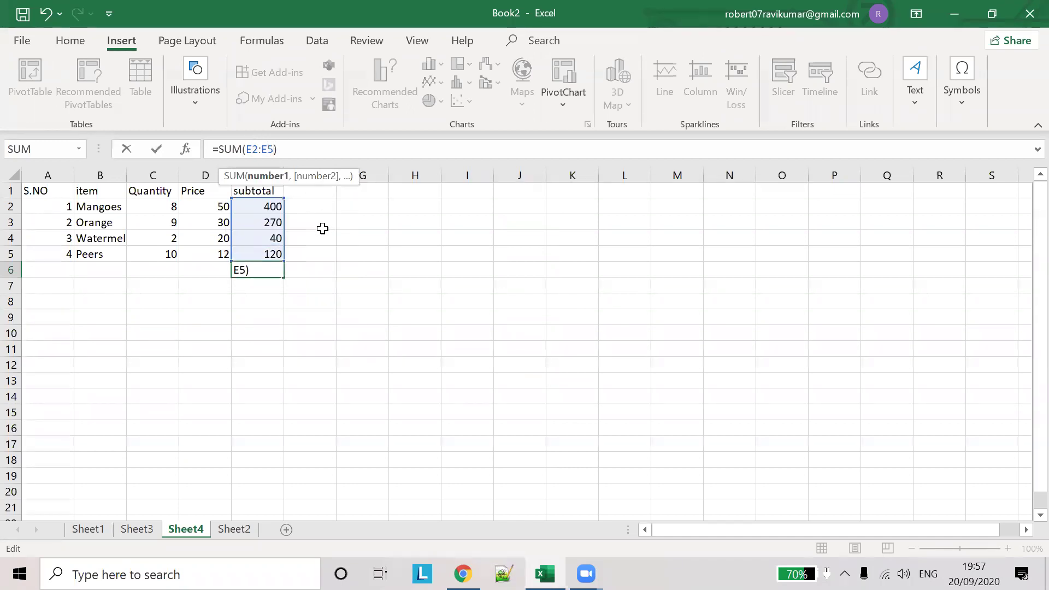
pyautogui.click(314, 218)
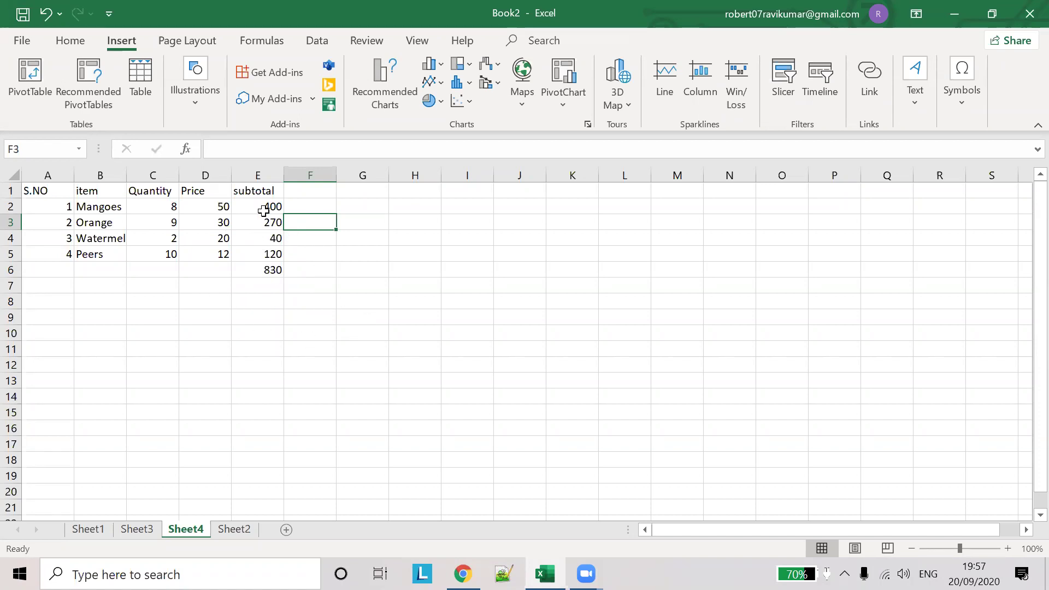
pyautogui.click(263, 252)
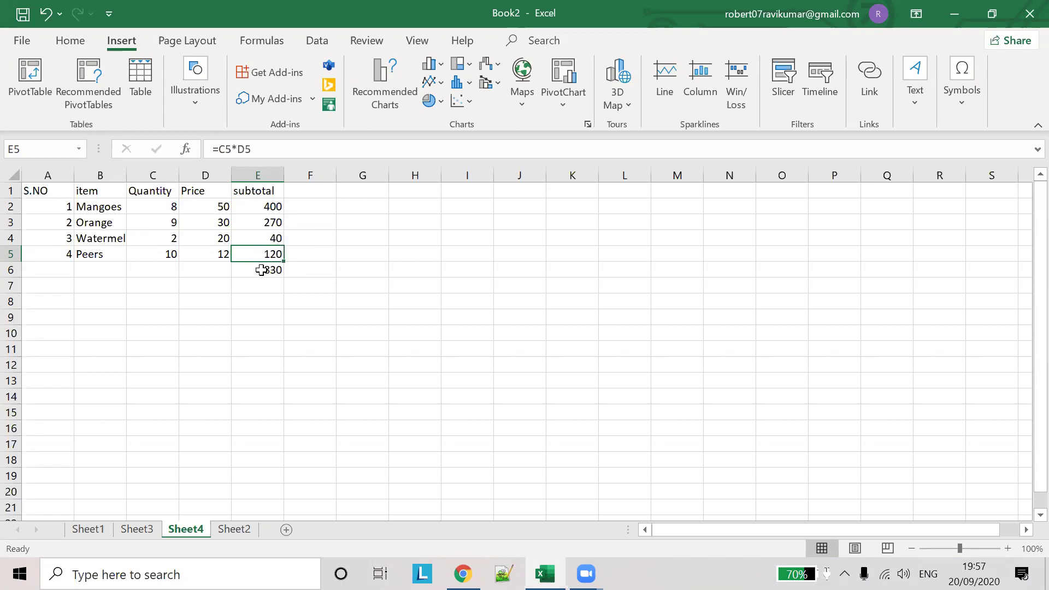
pyautogui.click(258, 270)
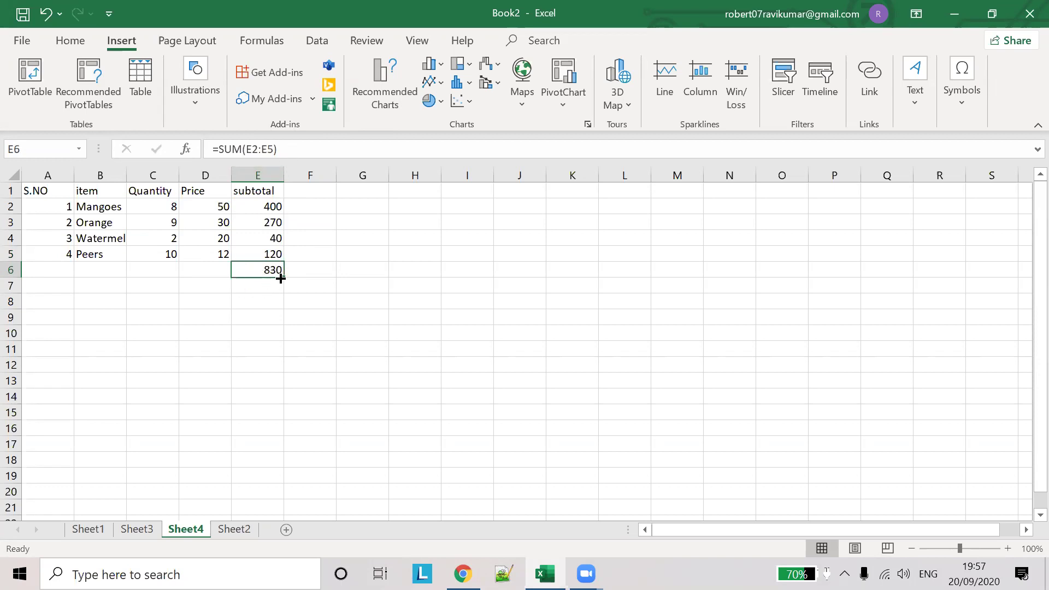
pyautogui.click(201, 281)
# - Type 'total' in D6 and review E6's SUM formula without changing it
pyautogui.click(205, 268)
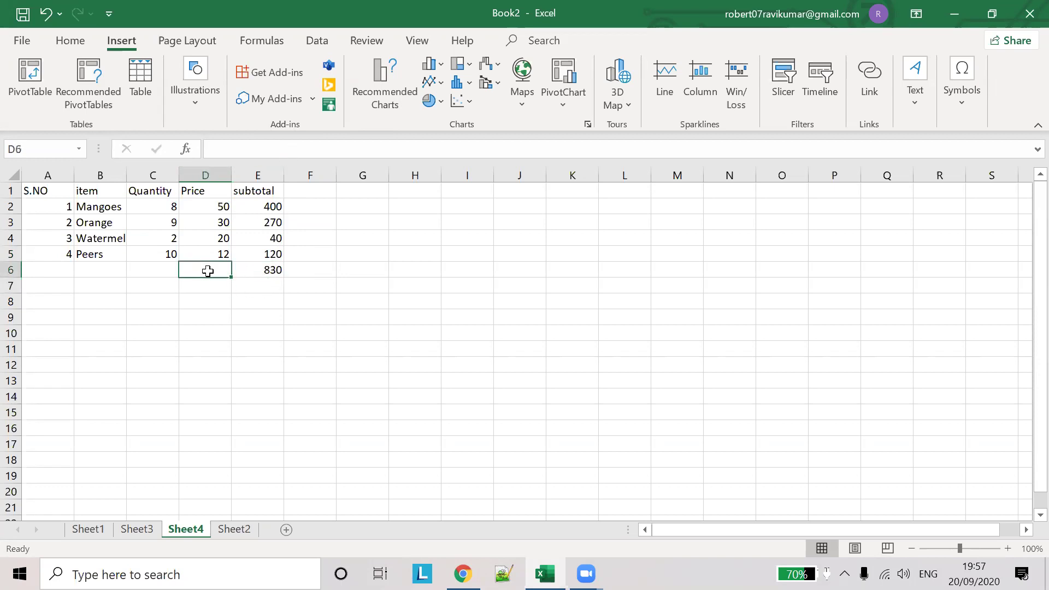
pyautogui.write('total')
pyautogui.click(269, 271)
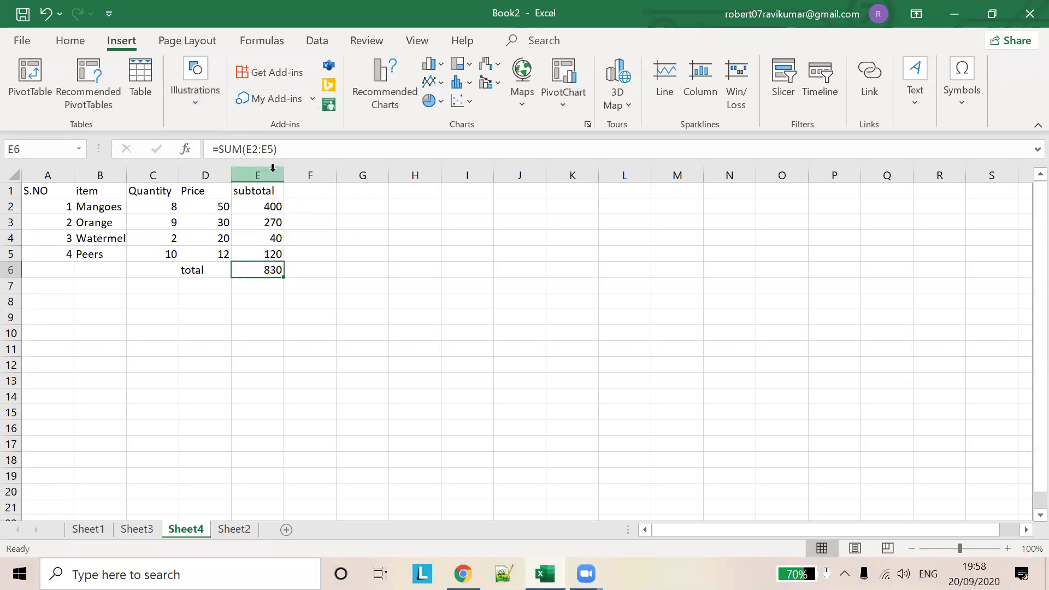
pyautogui.click(258, 151)
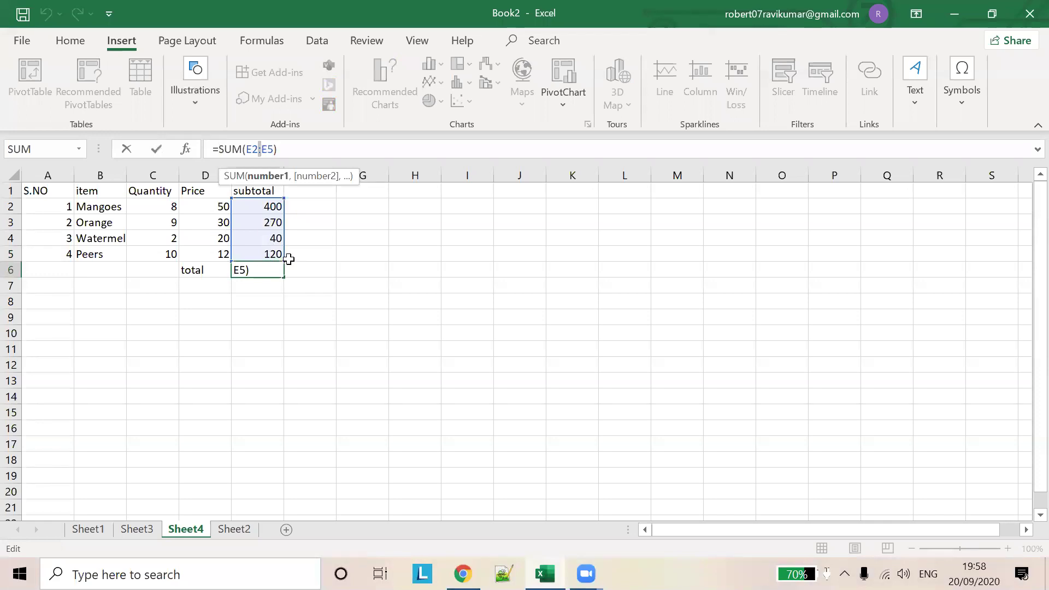
pyautogui.press('Return')
pyautogui.click(258, 273)
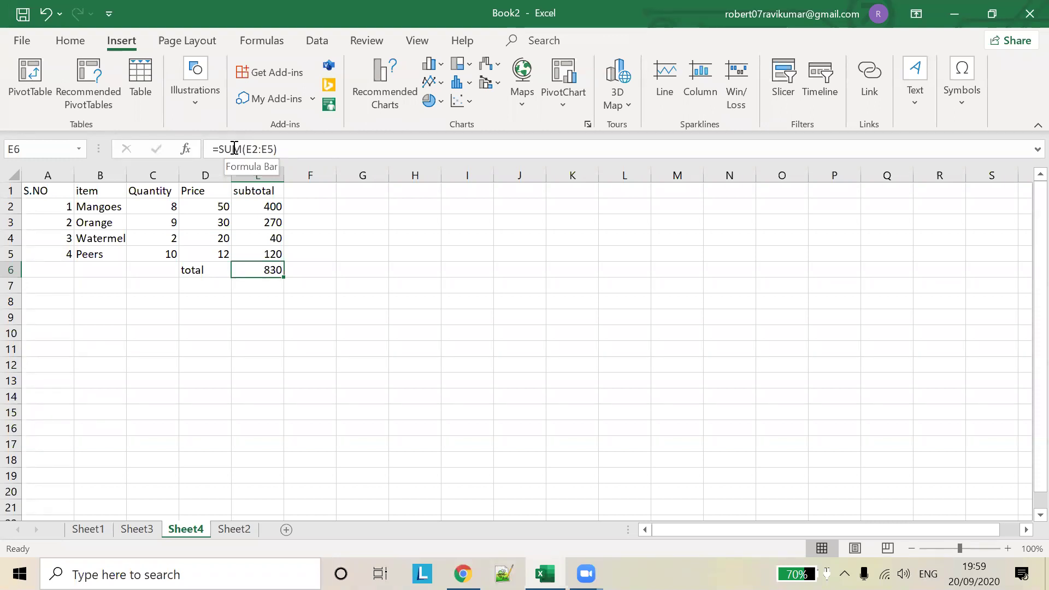
# - Reopen E6's formula for editing and switch to the guru99 Excel formulas tutorial in Chrome
pyautogui.click(246, 153)
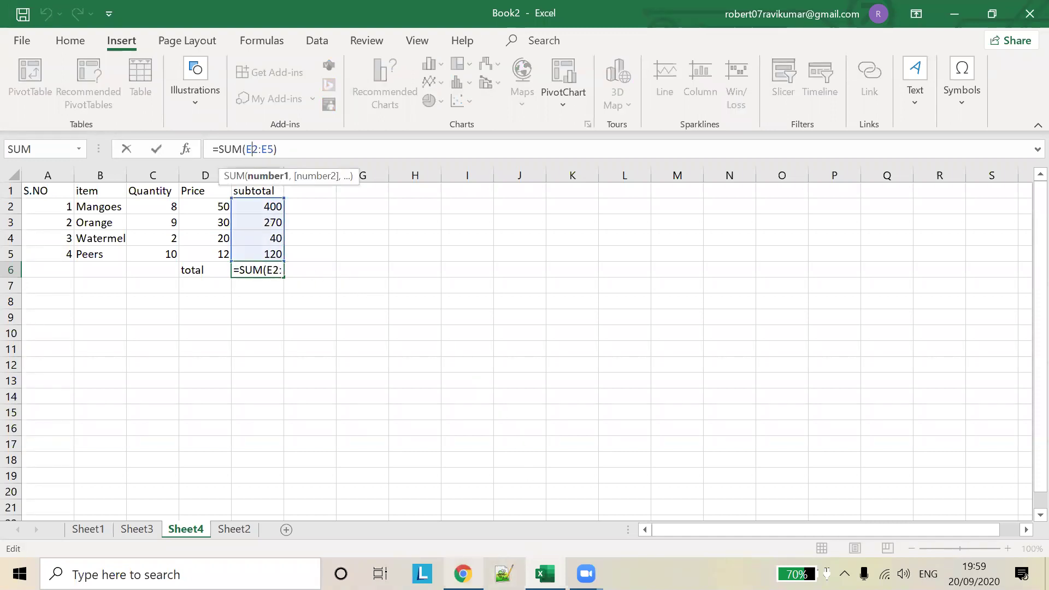
pyautogui.click(463, 574)
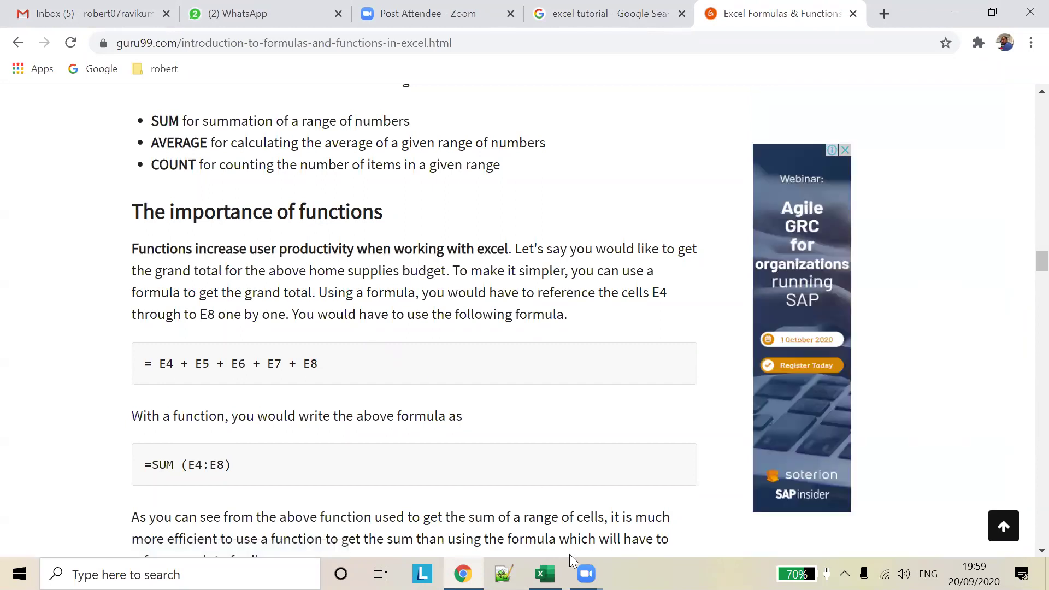
# - Switch back from Chrome to the Excel workbook
pyautogui.click(545, 574)
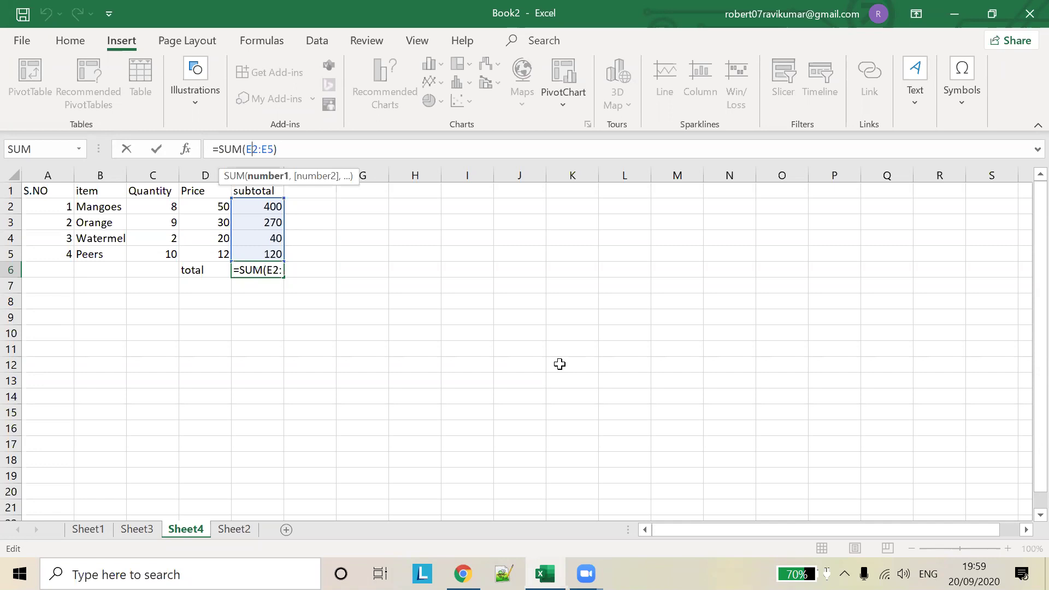
# - Rewrite E6 as =(E2+E3+E4+E4+E5) instead of SUM, so the total reads 870
pyautogui.press('Left')
pyautogui.press('BackSpace')
pyautogui.press('BackSpace')
pyautogui.press('BackSpace')
pyautogui.press('Right')
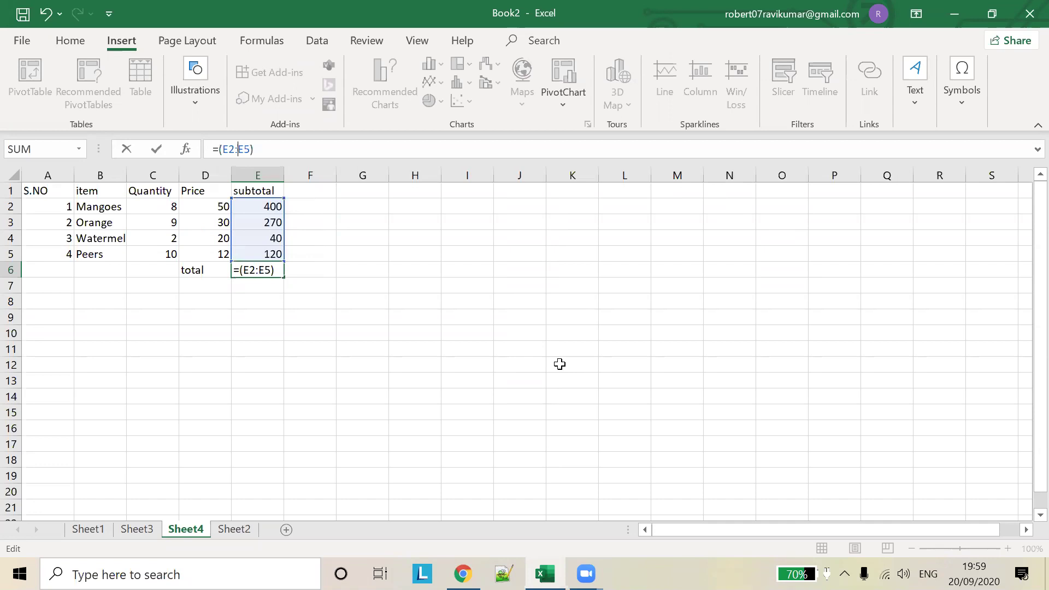
pyautogui.press('Delete')
pyautogui.write('+E3+')
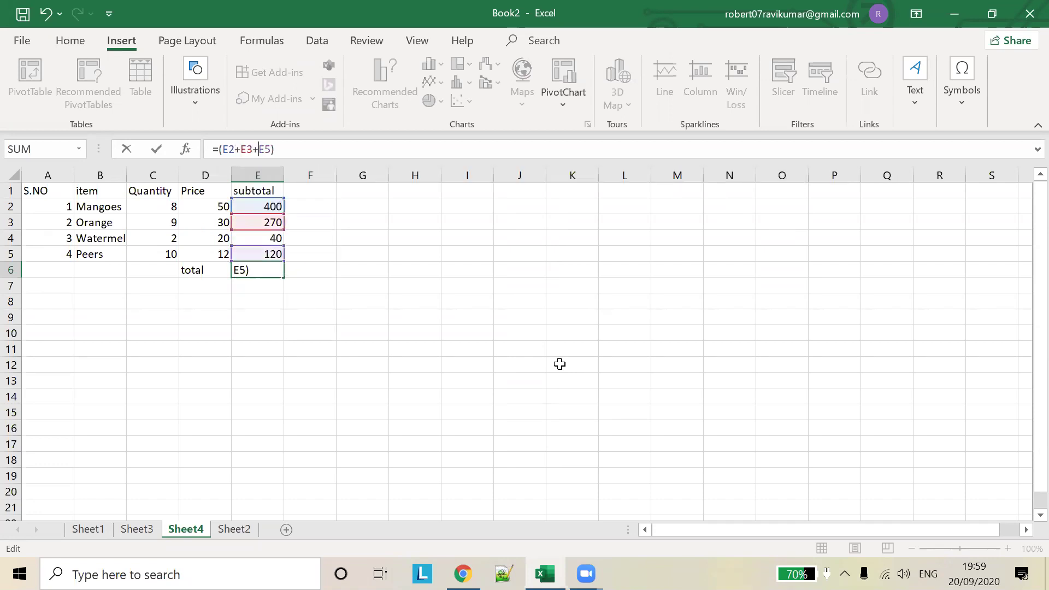
pyautogui.write('E4')
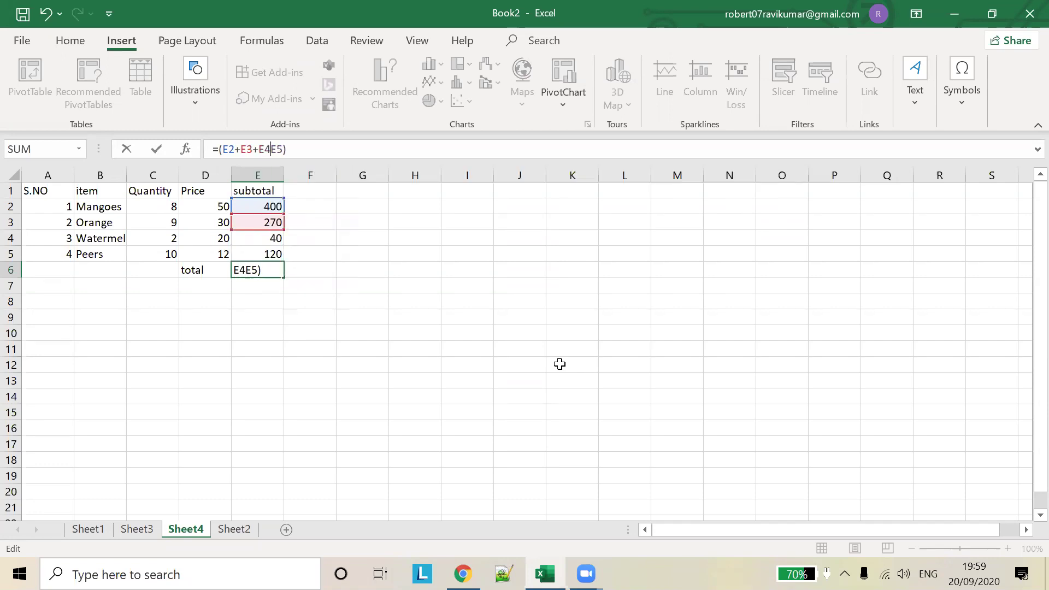
pyautogui.write('+')
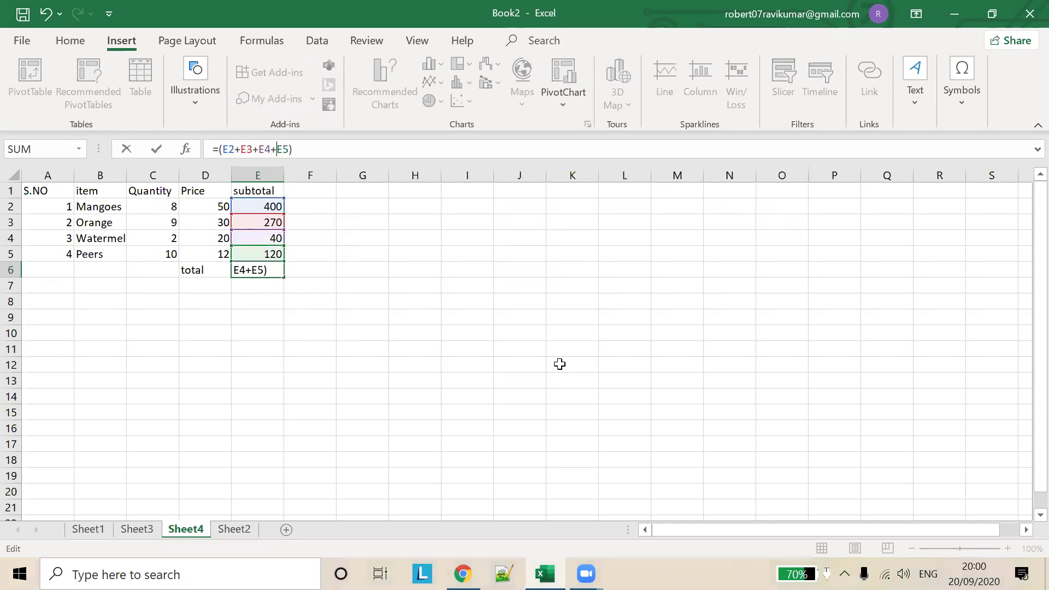
pyautogui.click(320, 286)
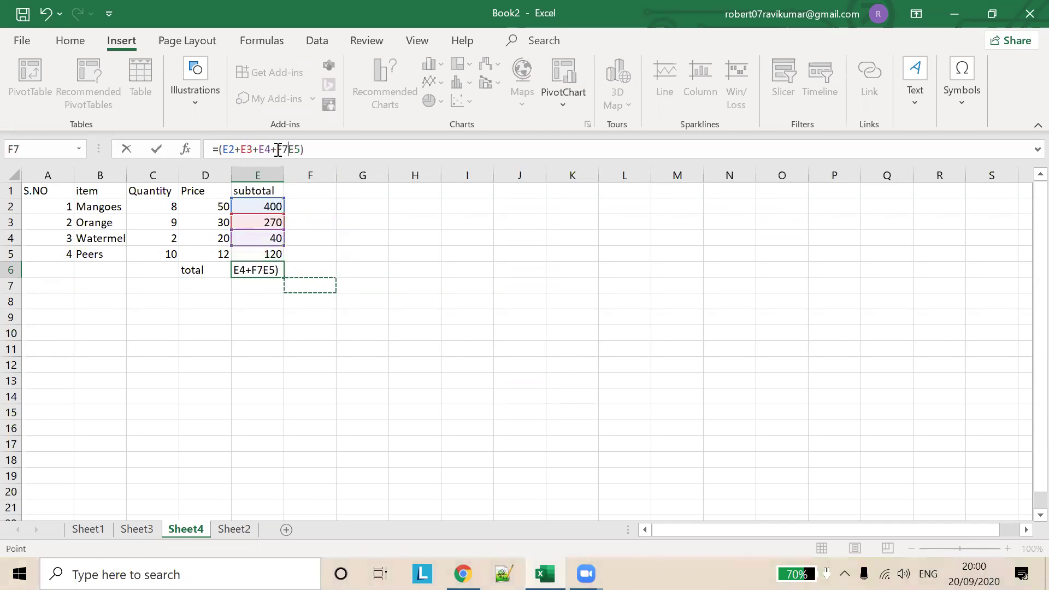
pyautogui.press('BackSpace')
pyautogui.press('BackSpace')
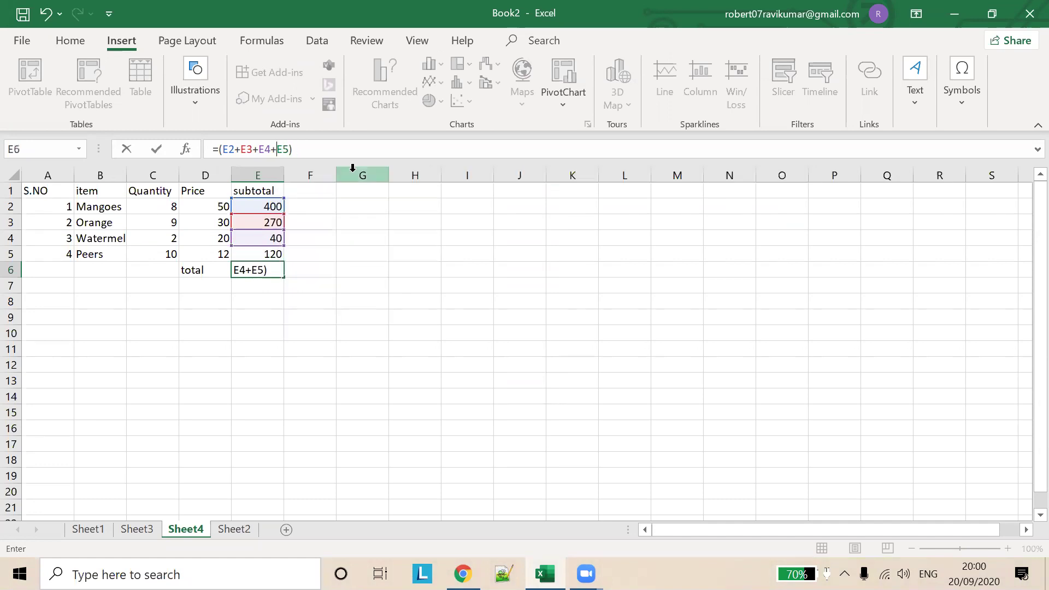
pyautogui.write('E4+')
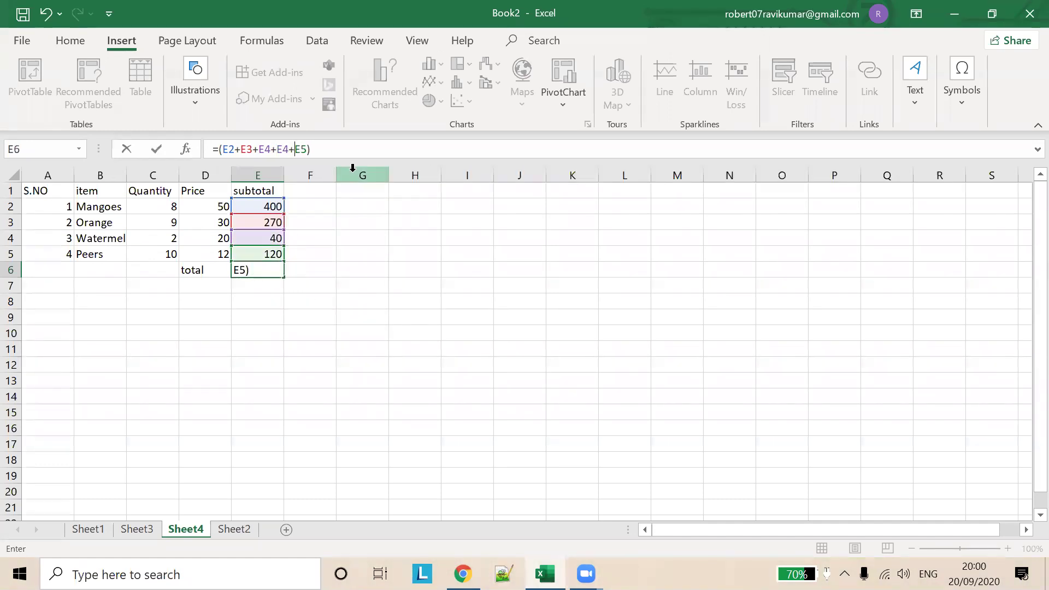
pyautogui.click(323, 254)
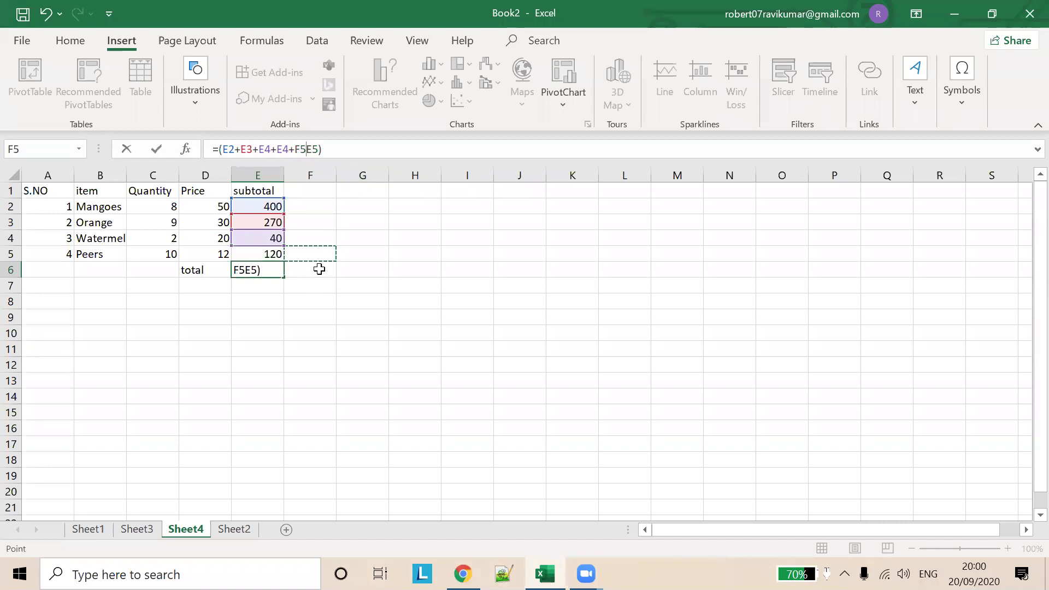
pyautogui.press('BackSpace')
pyautogui.press('BackSpace')
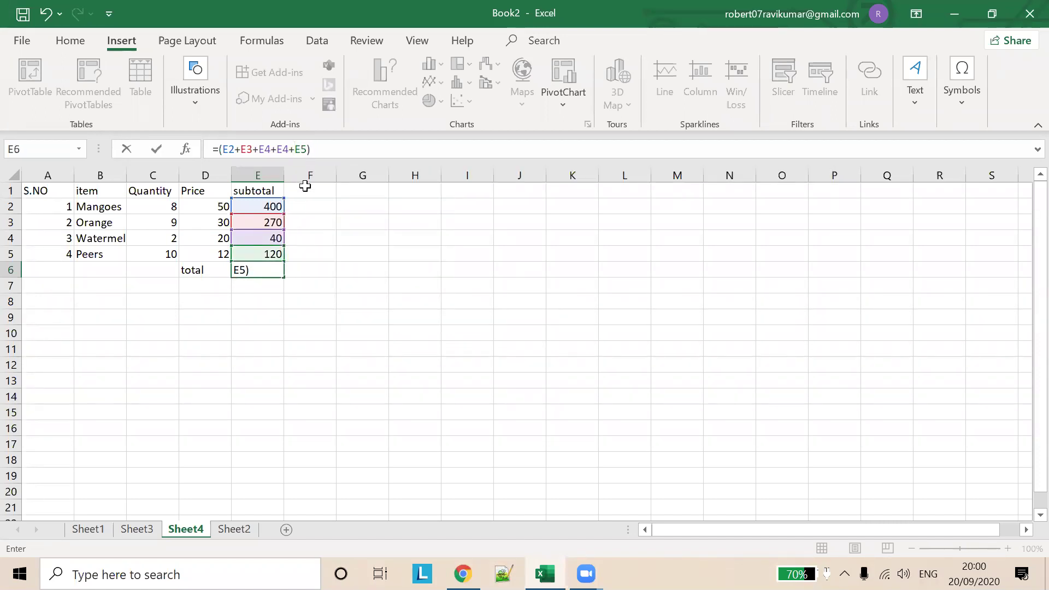
pyautogui.click(300, 227)
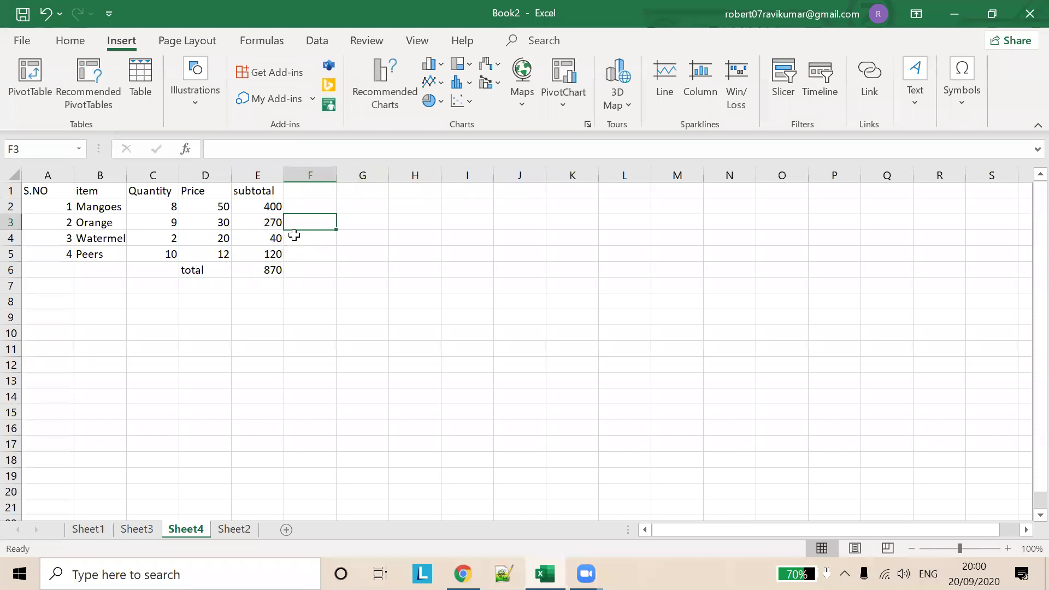
# - Fill the E2 subtotal formula down to E20, leaving #VALUE! in E6 and 0 in rows 7–20
pyautogui.click(268, 270)
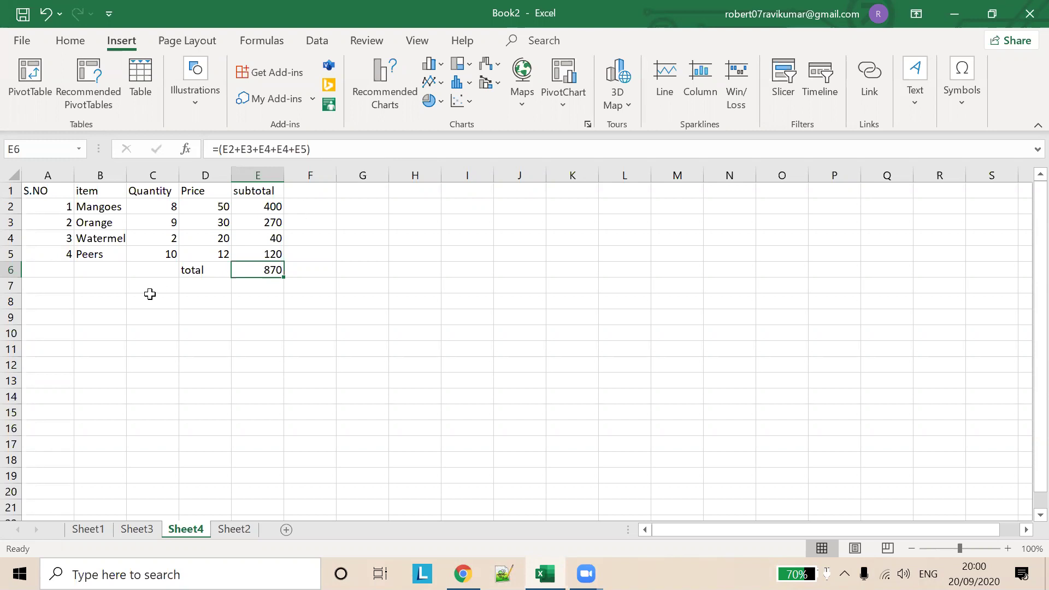
pyautogui.moveTo(263, 206)
pyautogui.mouseDown()
pyautogui.moveTo(284, 456)
pyautogui.moveTo(260, 471)
pyautogui.mouseUp()
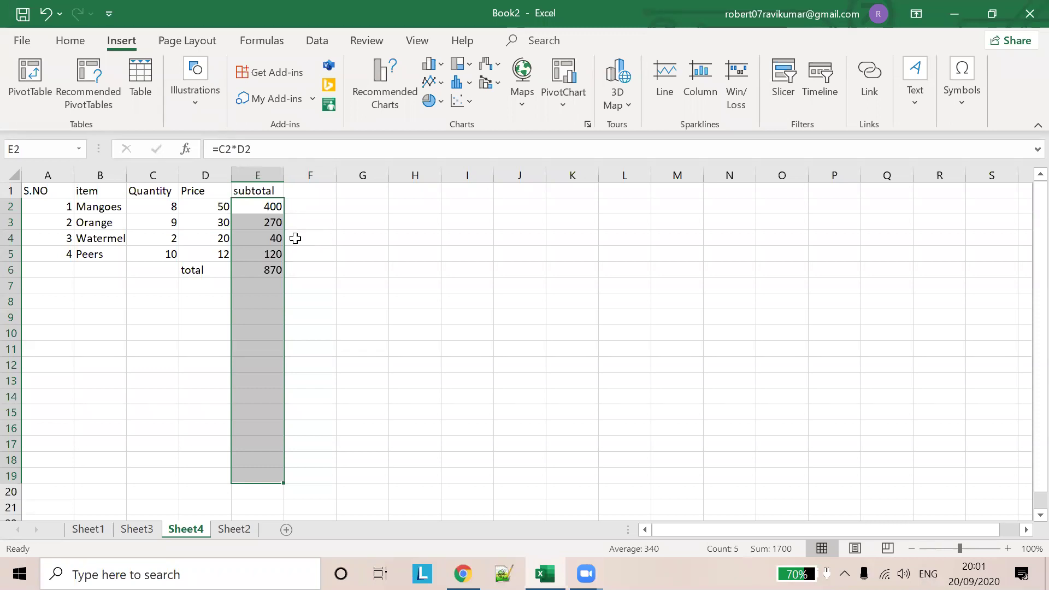
pyautogui.click(269, 243)
pyautogui.click(273, 206)
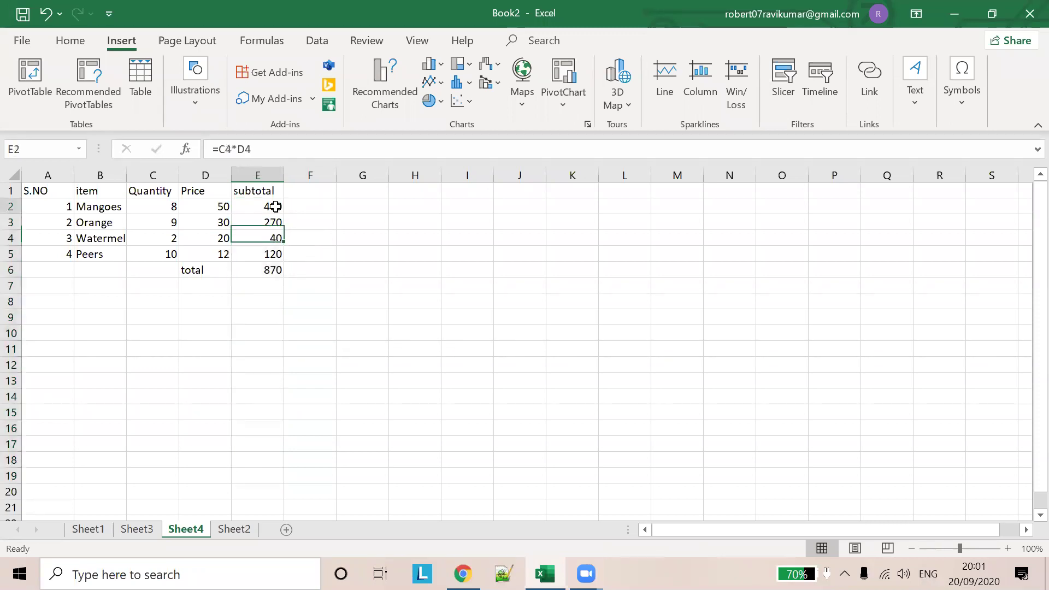
pyautogui.moveTo(287, 214); pyautogui.dragTo(304, 492)
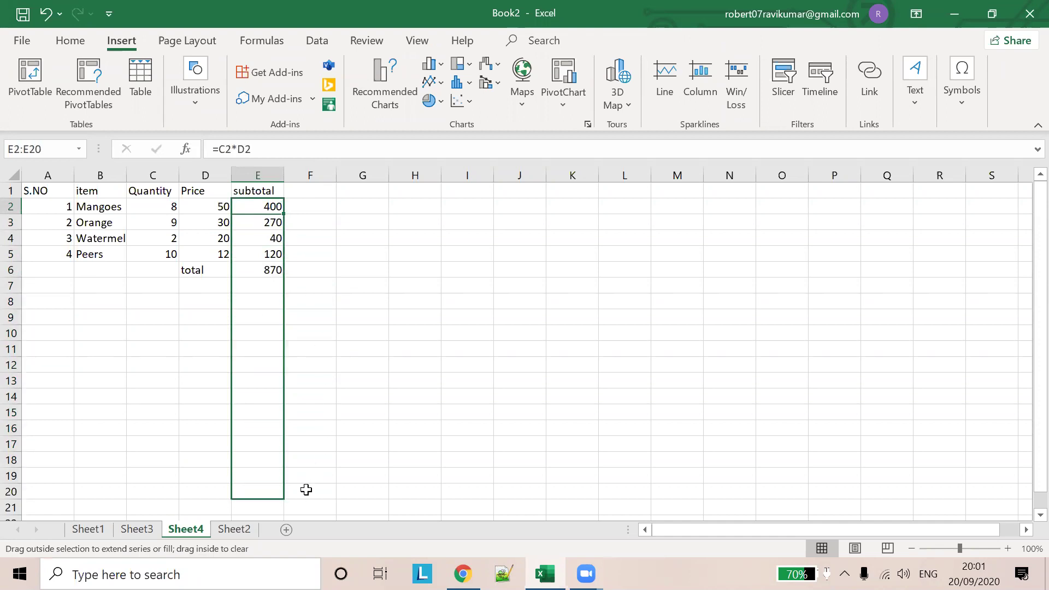
pyautogui.scroll(-2, 328, 382)
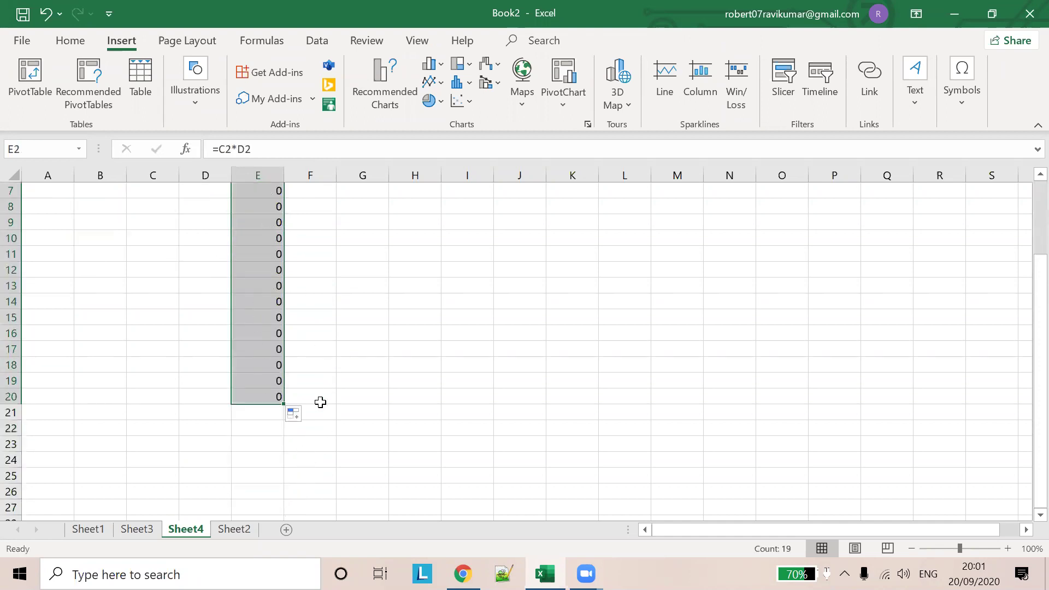
pyautogui.click(272, 416)
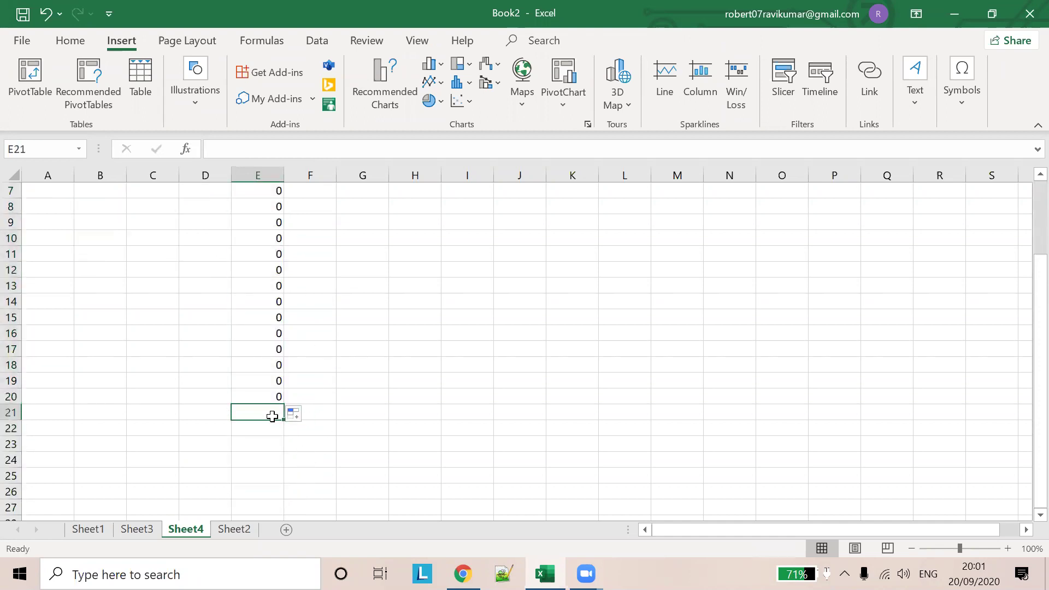
pyautogui.scroll(2, 275, 412)
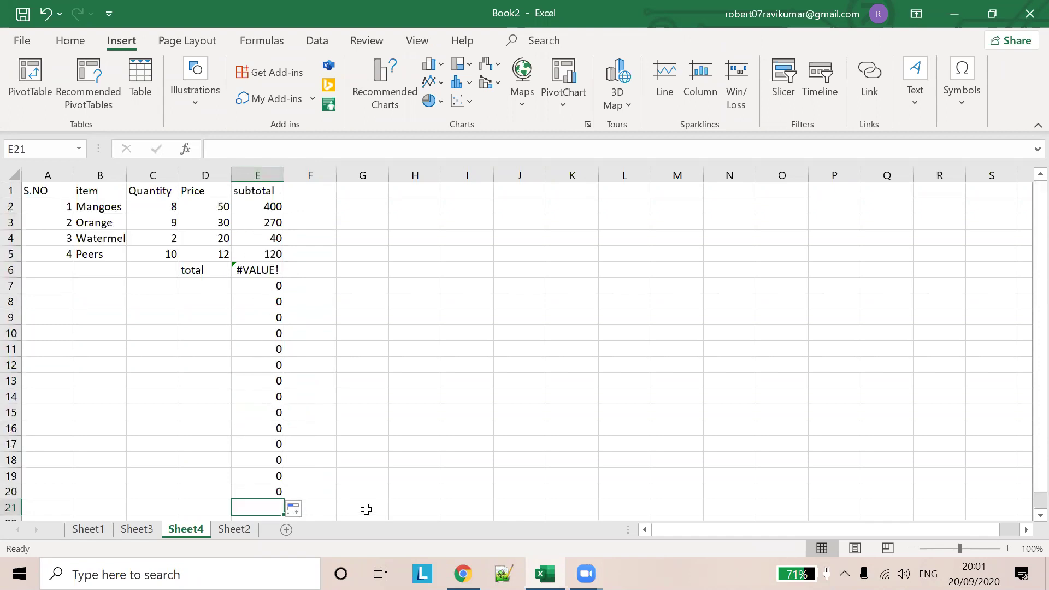
pyautogui.scroll(-2, 338, 465)
pyautogui.click(273, 156)
pyautogui.write('=(E1+')
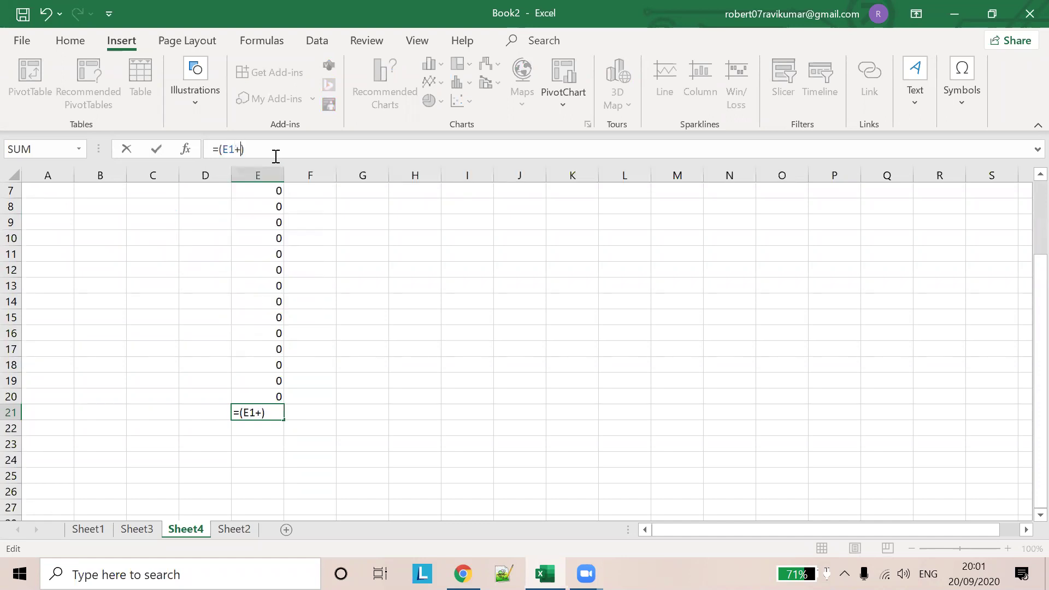
pyautogui.write('E2')
pyautogui.press('BackSpace')
pyautogui.write('2+')
pyautogui.write('E3')
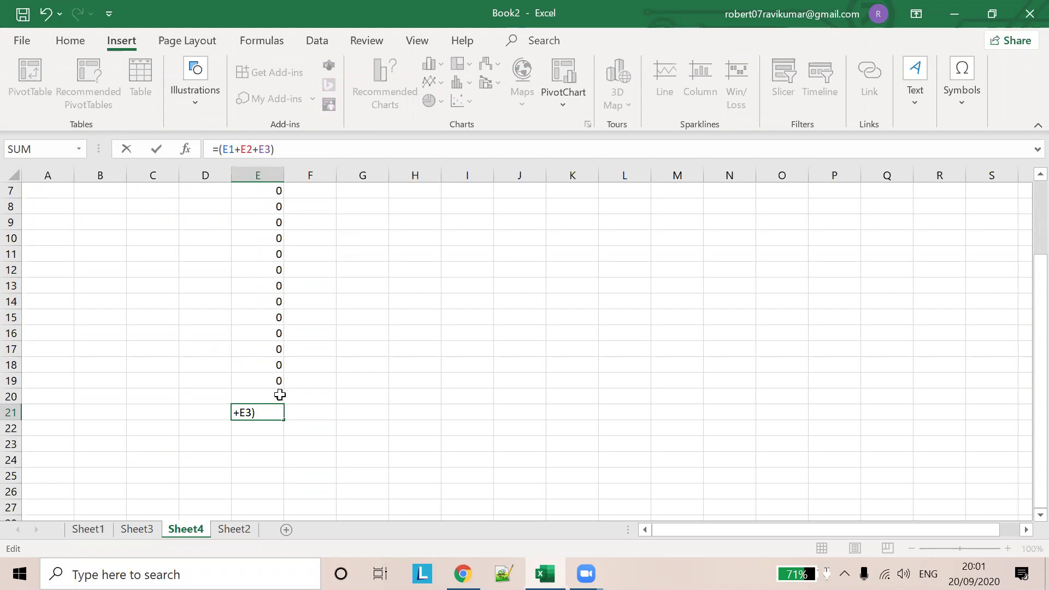
pyautogui.click(221, 149)
pyautogui.write('SUM')
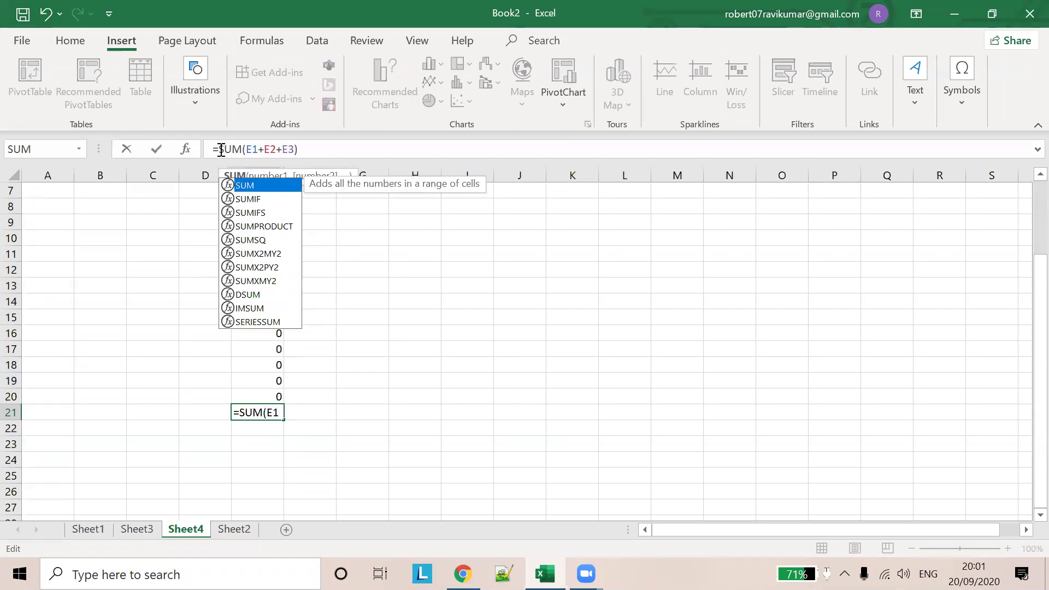
pyautogui.press('Right')
pyautogui.press('Right')
pyautogui.press('Right')
pyautogui.press('Right')
pyautogui.press('Right')
pyautogui.press('BackSpace')
pyautogui.press('BackSpace')
pyautogui.press('BackSpace')
pyautogui.press('Delete')
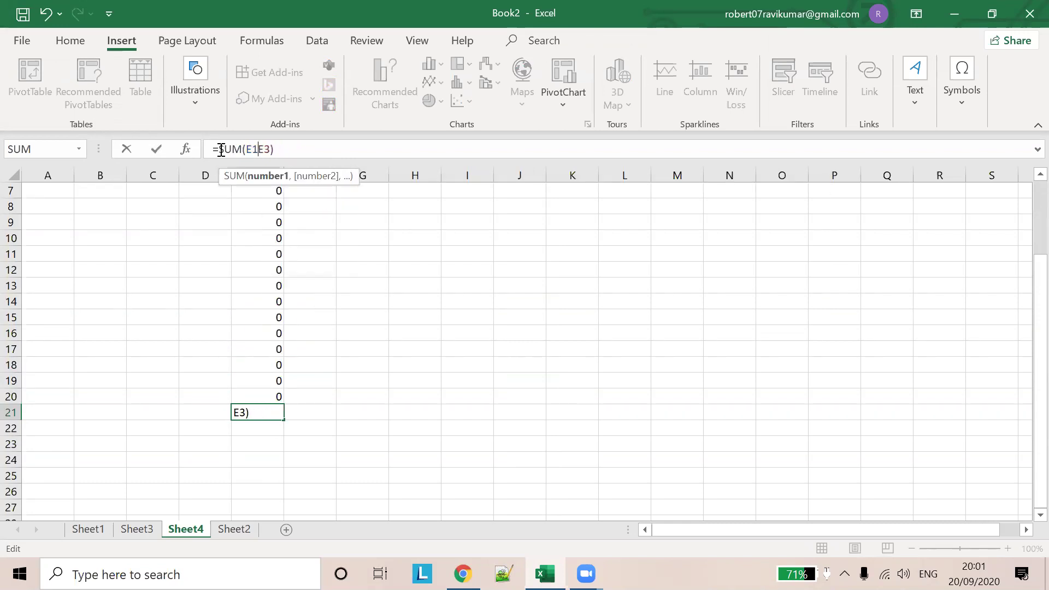
pyautogui.write(':')
pyautogui.press('BackSpace')
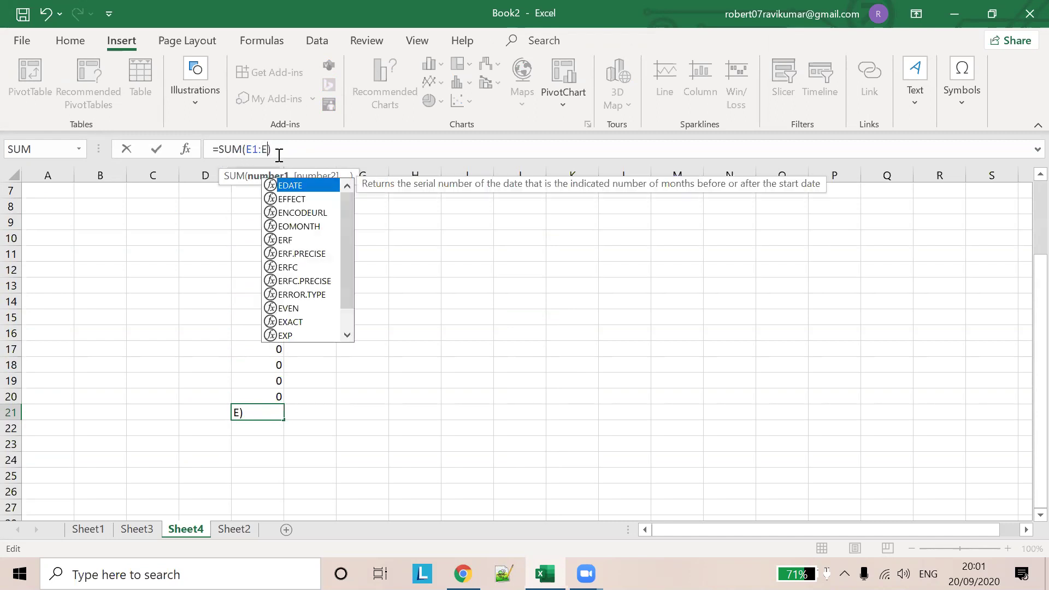
pyautogui.write('20')
pyautogui.scroll(2, 377, 424)
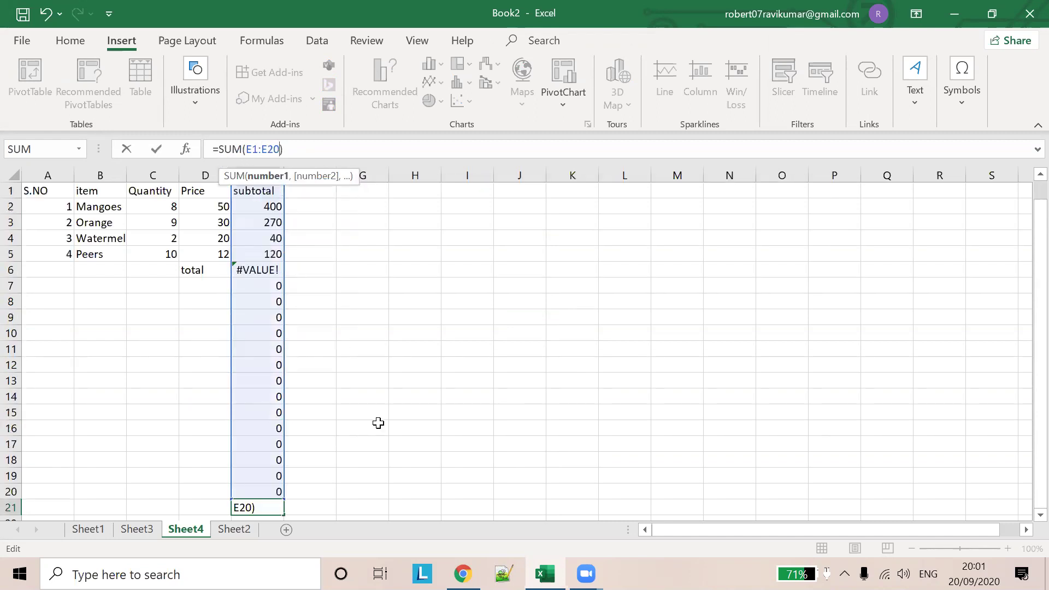
pyautogui.click(260, 149)
pyautogui.press('BackSpace')
pyautogui.write('2')
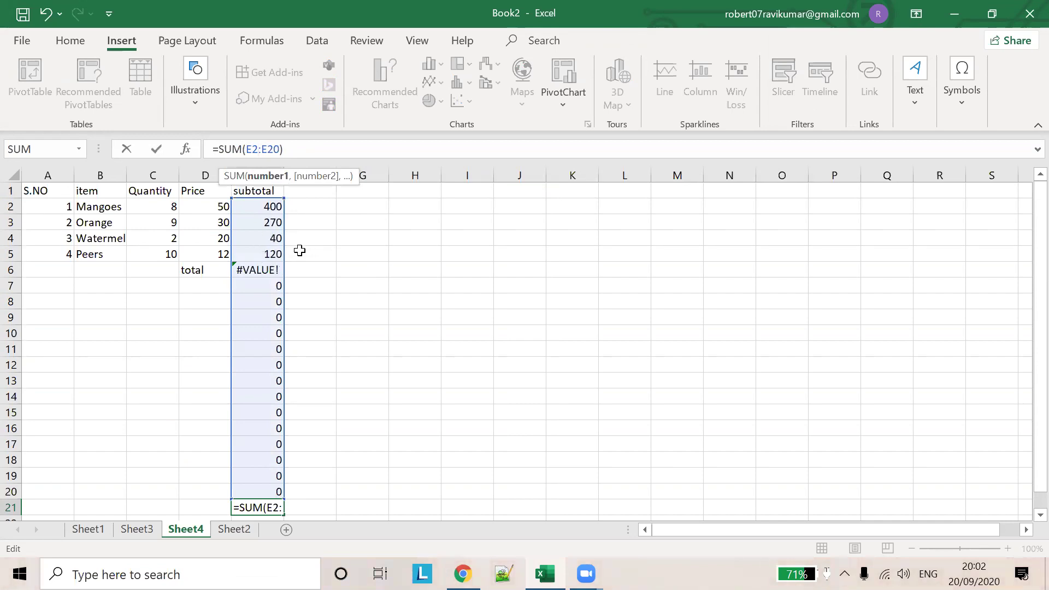
pyautogui.click(278, 270)
pyautogui.write('23')
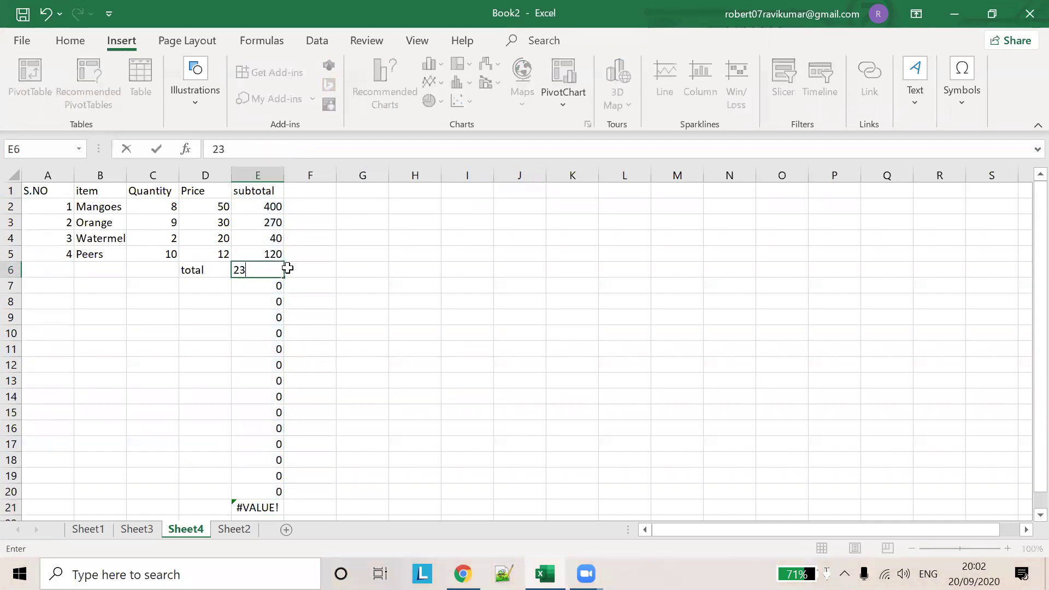
pyautogui.click(336, 285)
pyautogui.scroll(-2, 326, 281)
pyautogui.scroll(-1, 261, 343)
pyautogui.scroll(3, 261, 343)
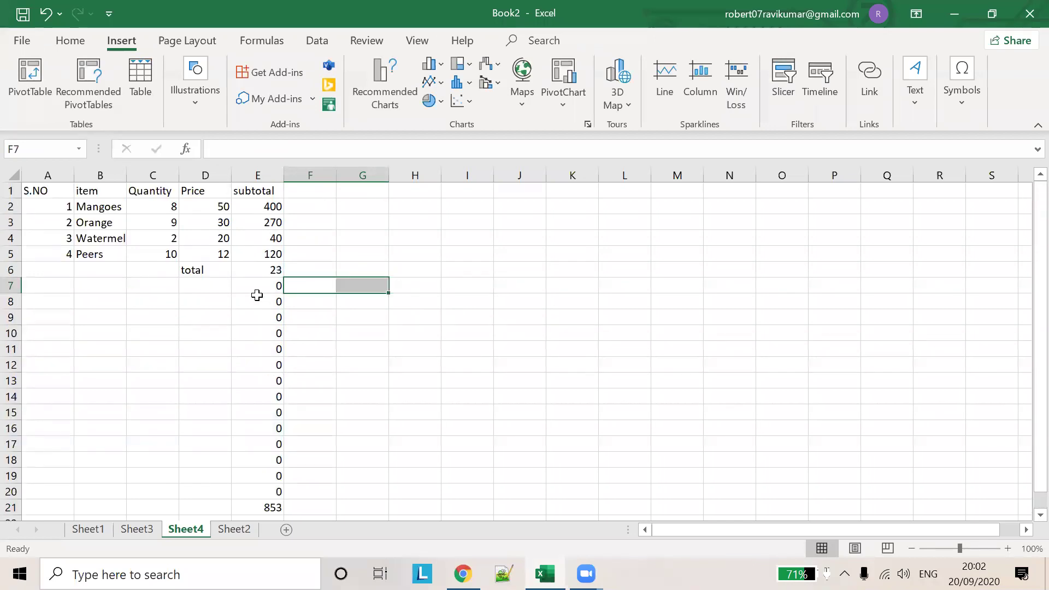
pyautogui.click(264, 506)
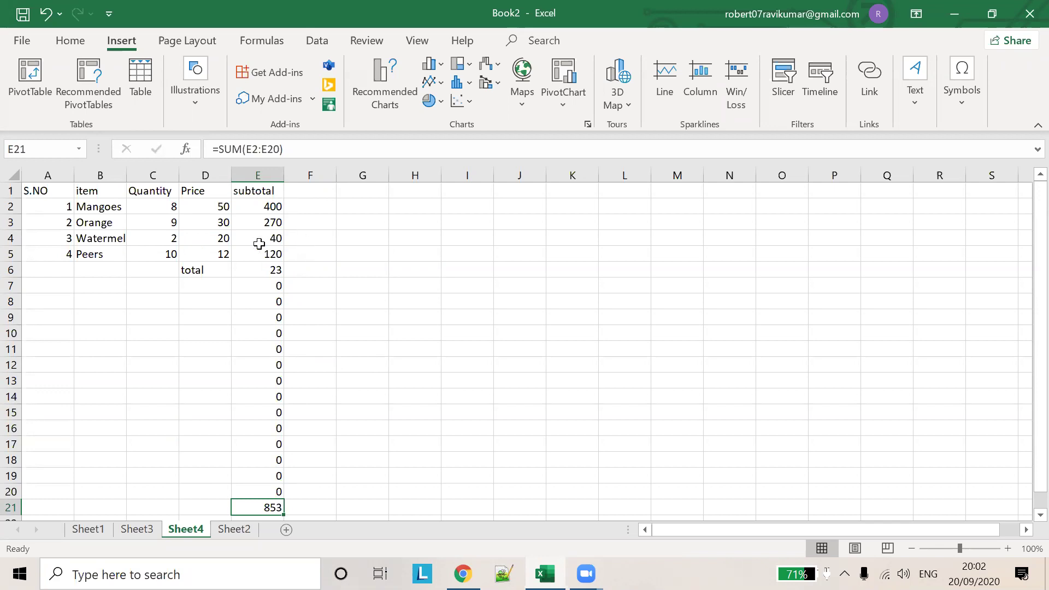
pyautogui.hotkey('alt', 'Tab')
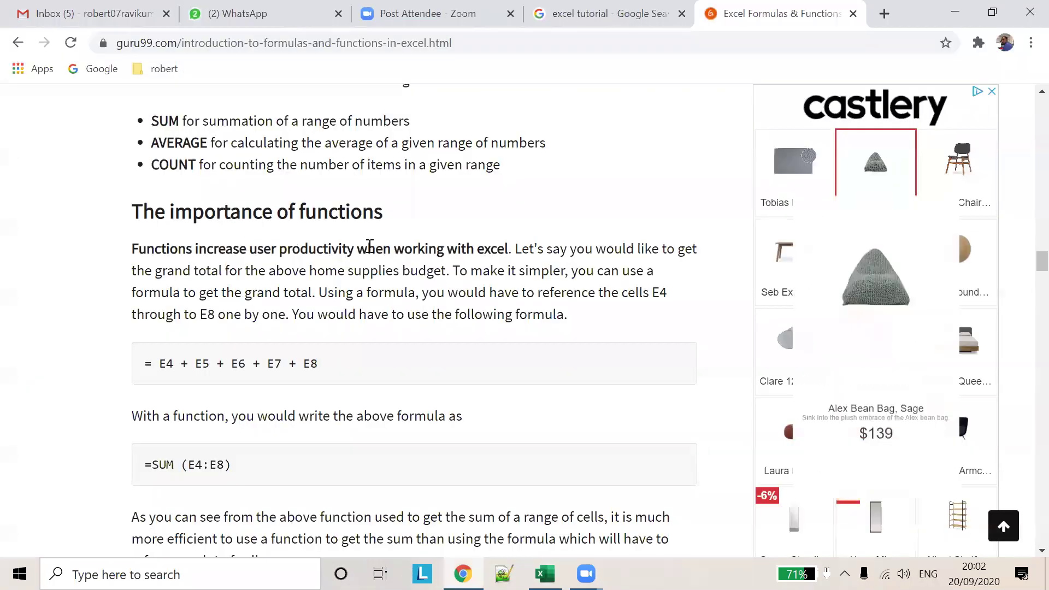
pyautogui.scroll(-4, 375, 244)
pyautogui.scroll(-3, 375, 244)
pyautogui.hotkey('alt', 'Tab')
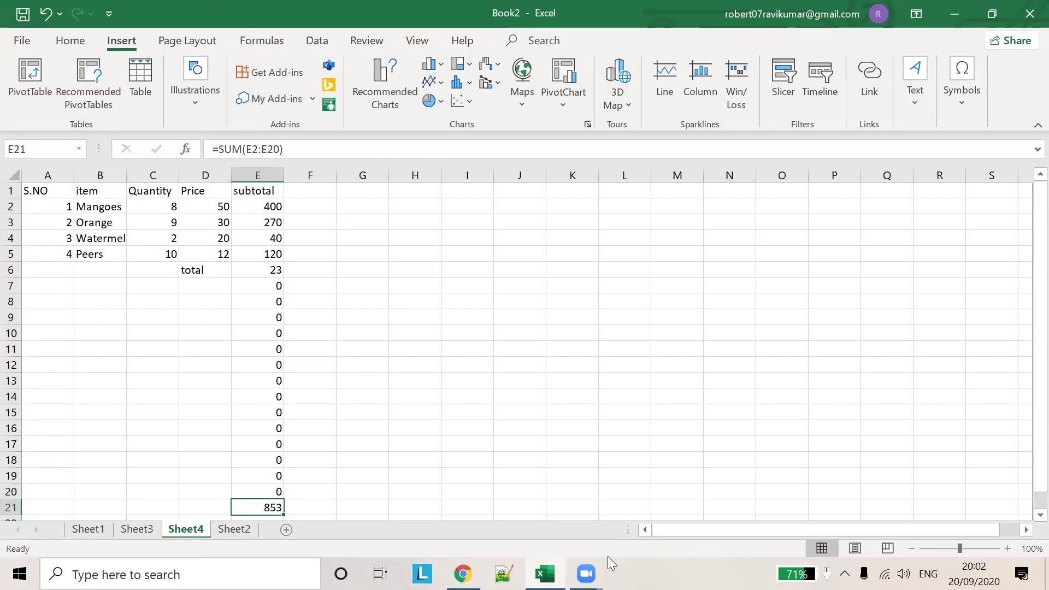
pyautogui.click(586, 574)
pyautogui.click(661, 492)
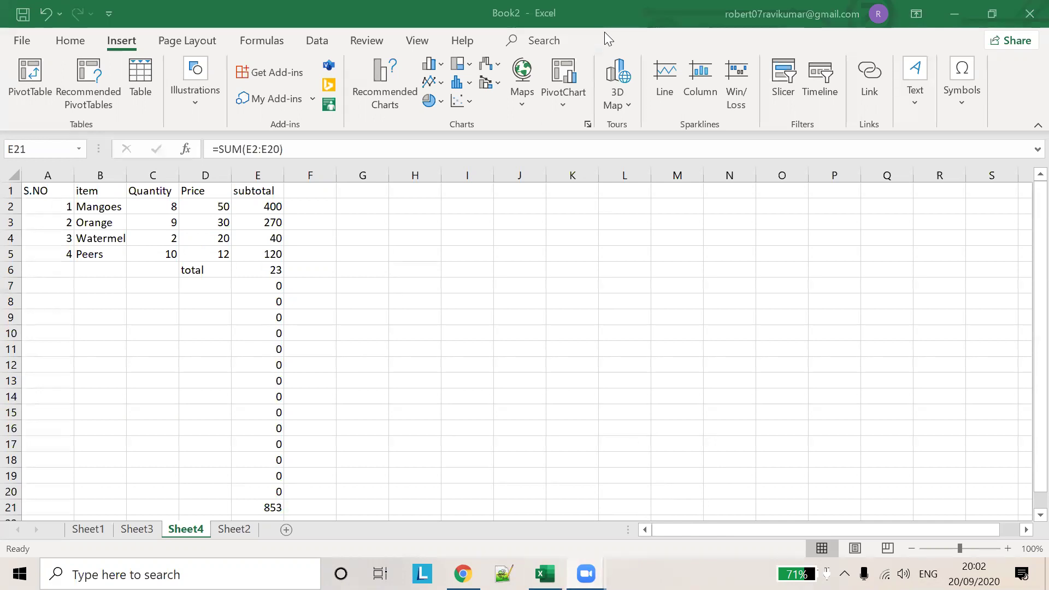
pyautogui.click(306, 28)
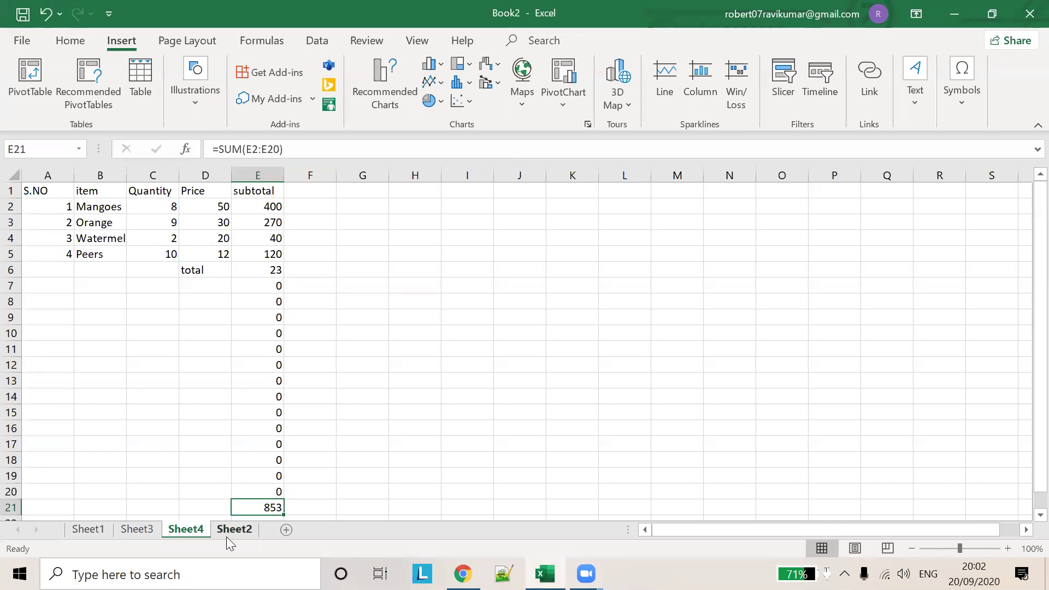
pyautogui.click(240, 529)
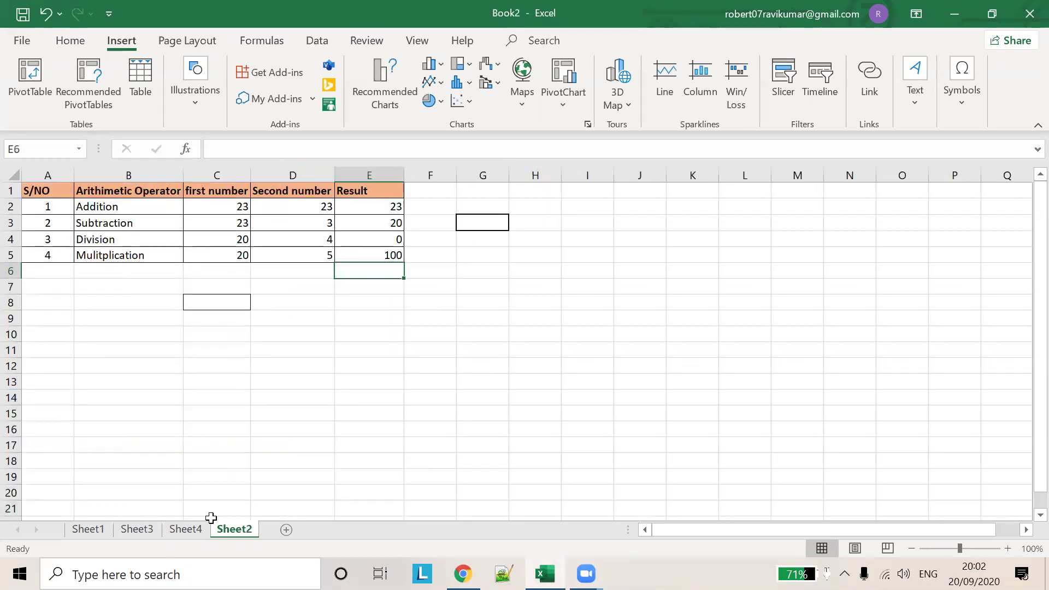
pyautogui.click(199, 534)
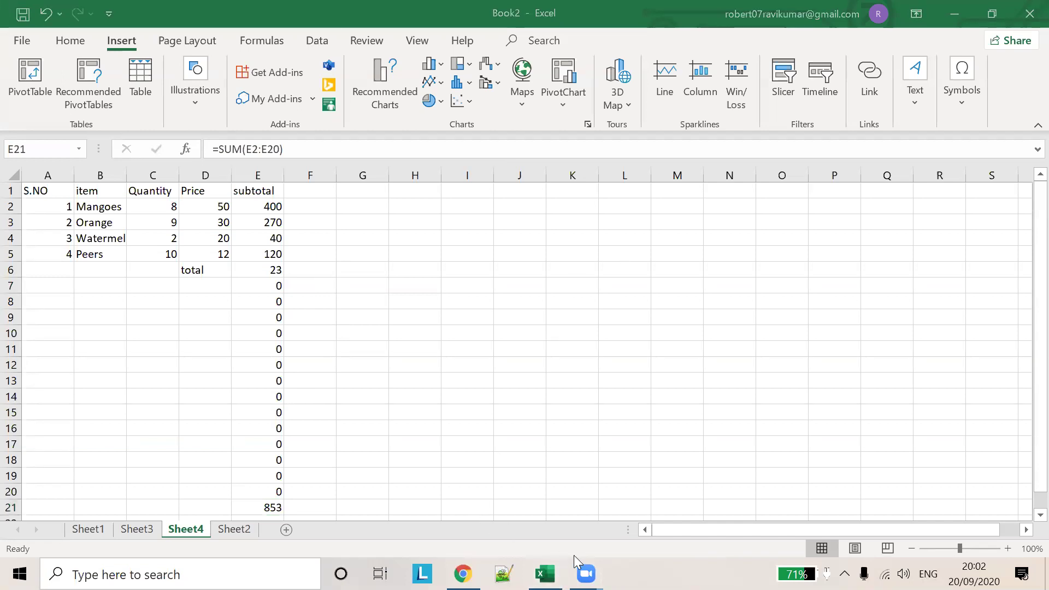
pyautogui.moveTo(585, 574)
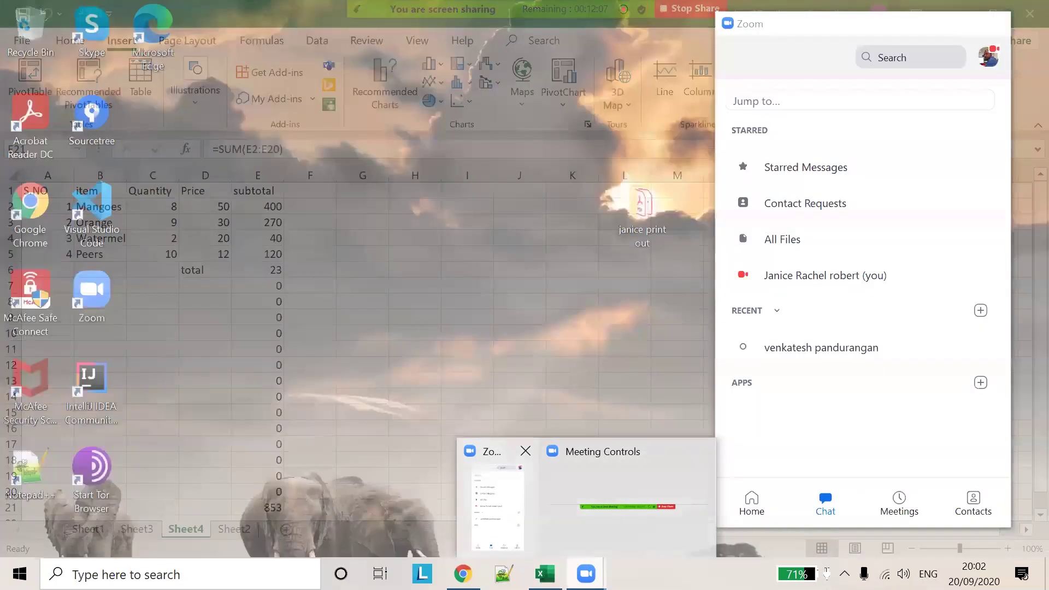
# - Review the SUM and Math entries in guru99's Common functions table, then return to Excel
pyautogui.hotkey('alt', 'Tab')
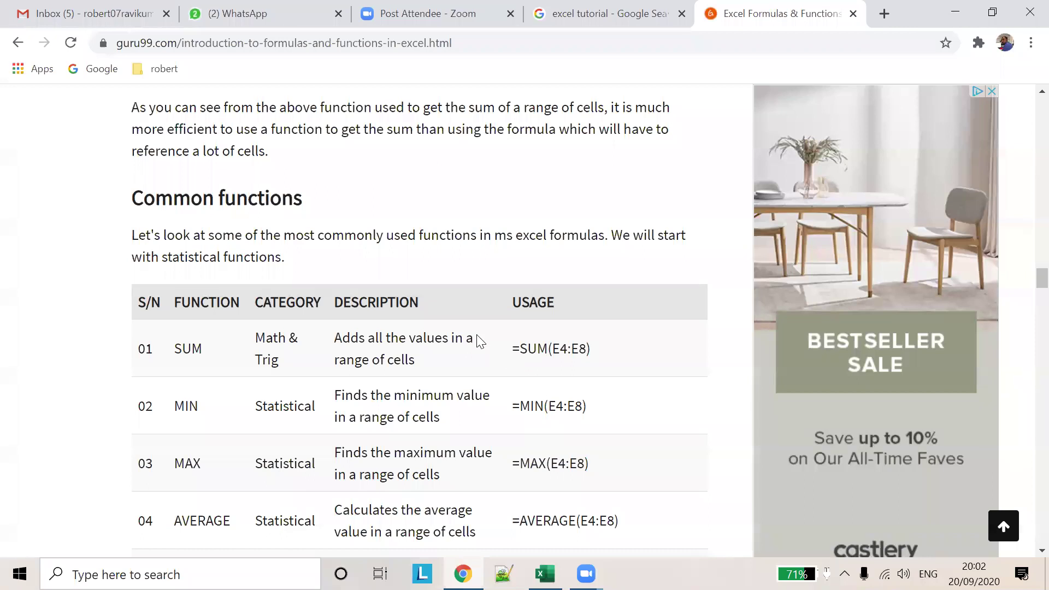
pyautogui.scroll(1, 479, 341)
pyautogui.scroll(2, 479, 341)
pyautogui.scroll(-3, 478, 341)
pyautogui.moveTo(167, 353); pyautogui.dragTo(291, 339)
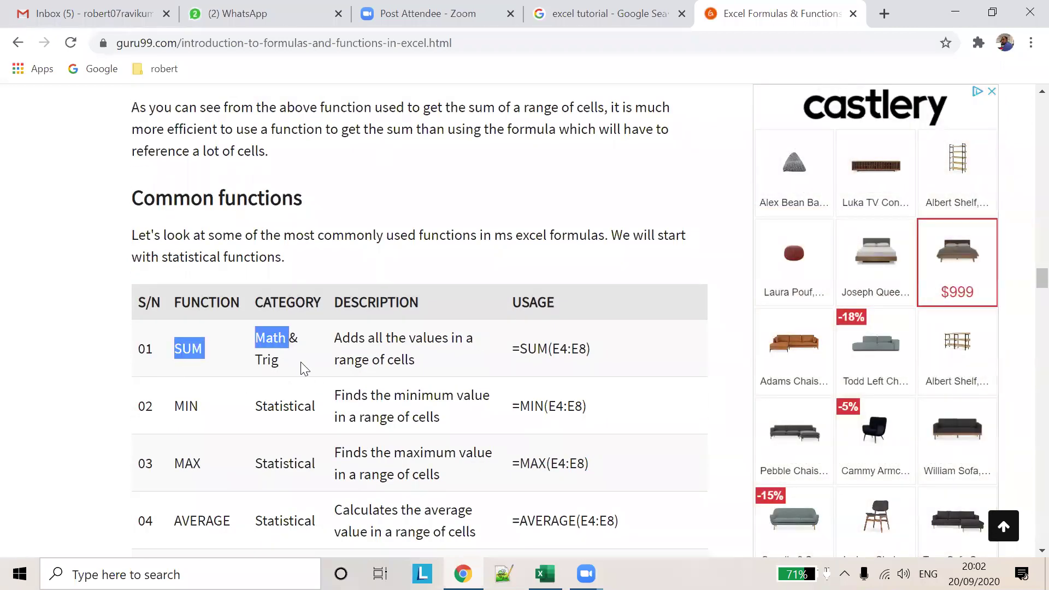
pyautogui.click(309, 374)
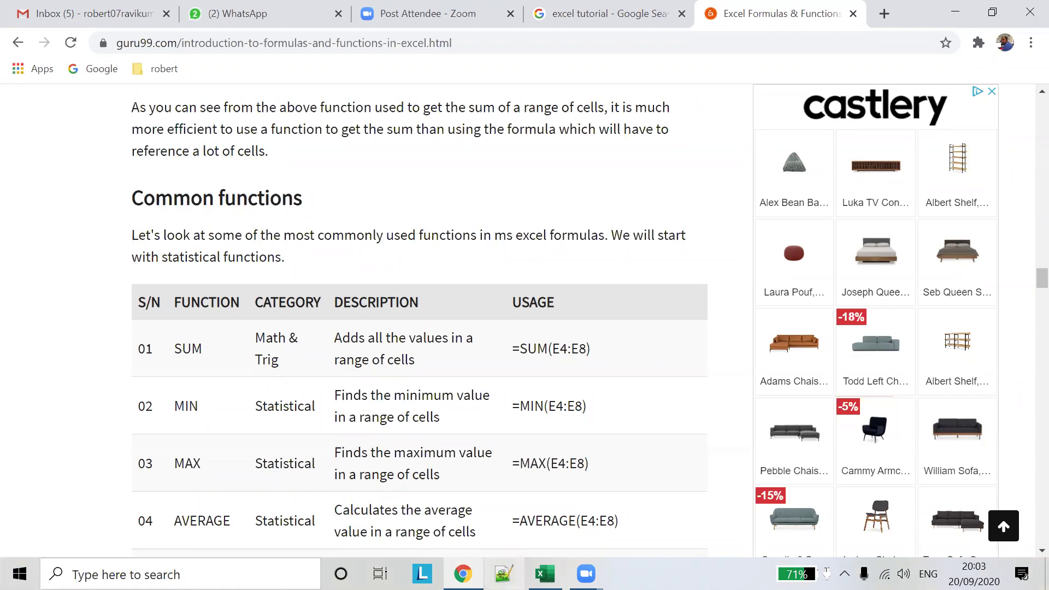
pyautogui.click(545, 574)
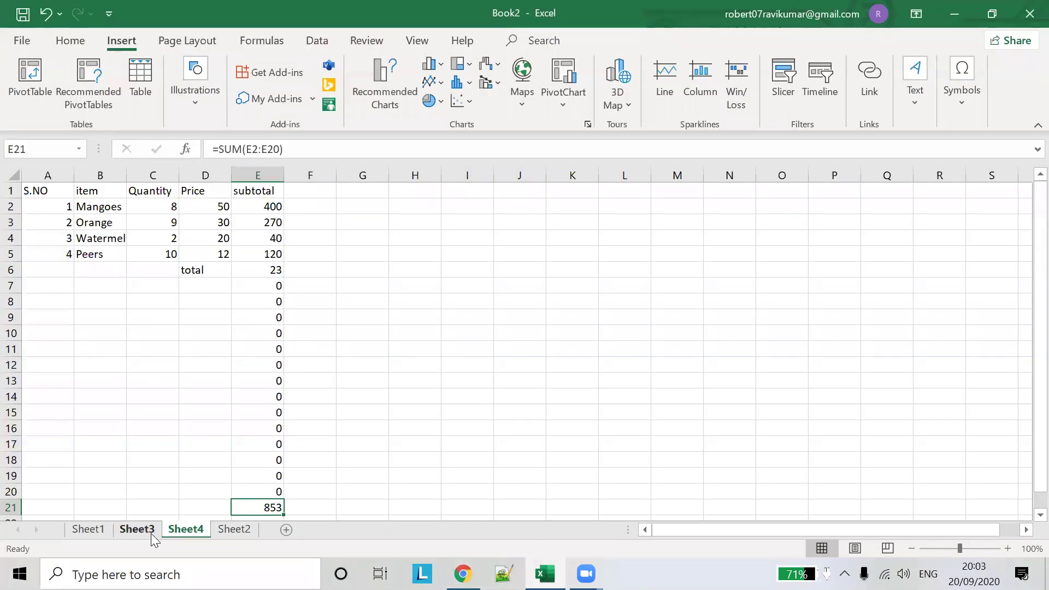
# - Look over Sheet3, Sheet1 and Sheet2 and undo the stray formulas below the fruit table
pyautogui.click(149, 531)
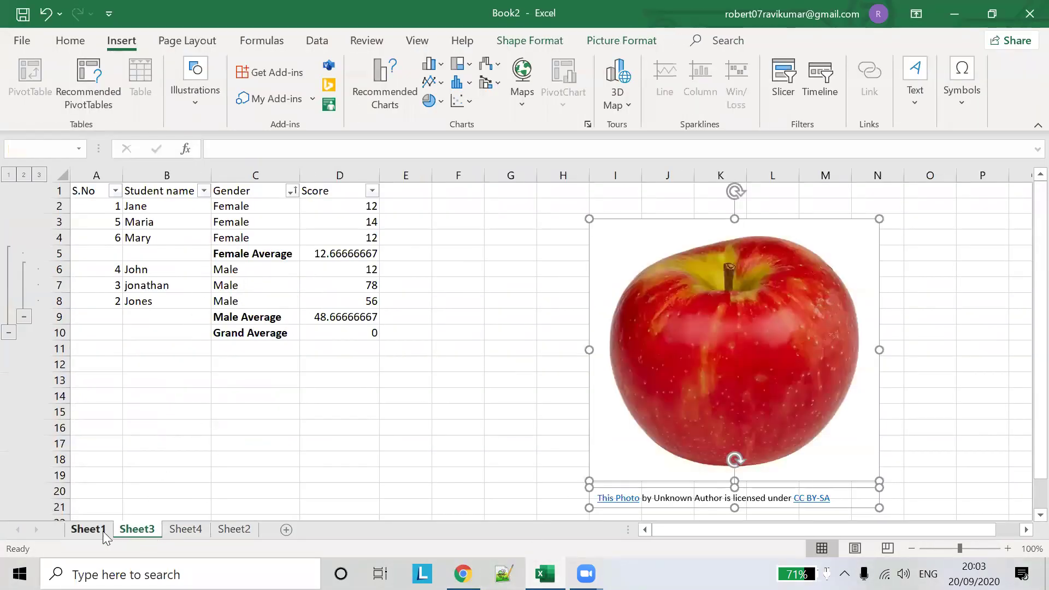
pyautogui.click(104, 532)
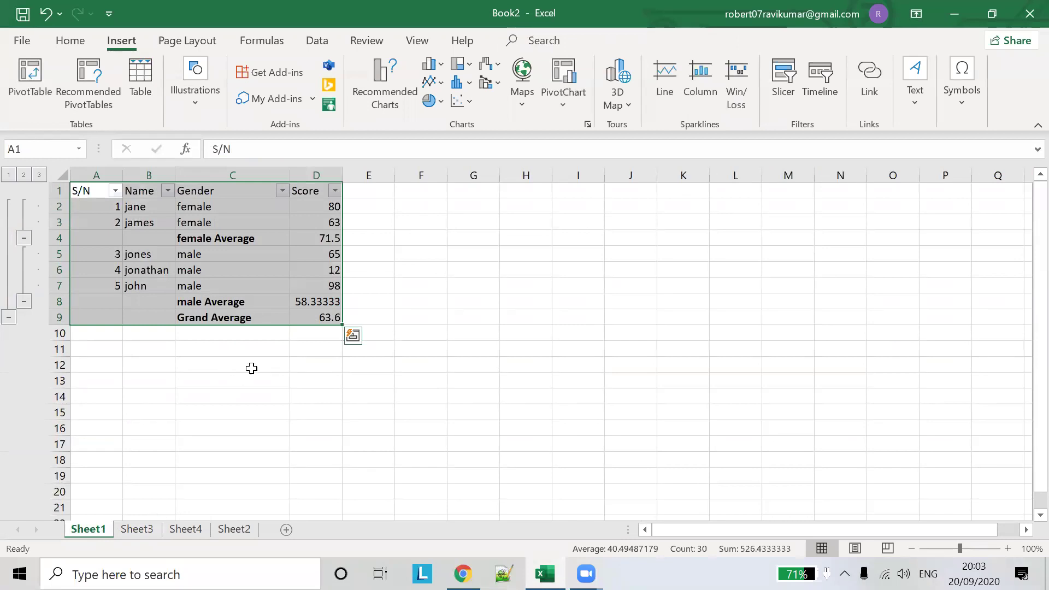
pyautogui.hotkey('ctrl', 'z')
pyautogui.hotkey('ctrl', 'z')
pyautogui.hotkey('ctrl', 'z')
pyautogui.hotkey('ctrl', 'z')
pyautogui.hotkey('ctrl', 'z')
pyautogui.hotkey('ctrl', 'z')
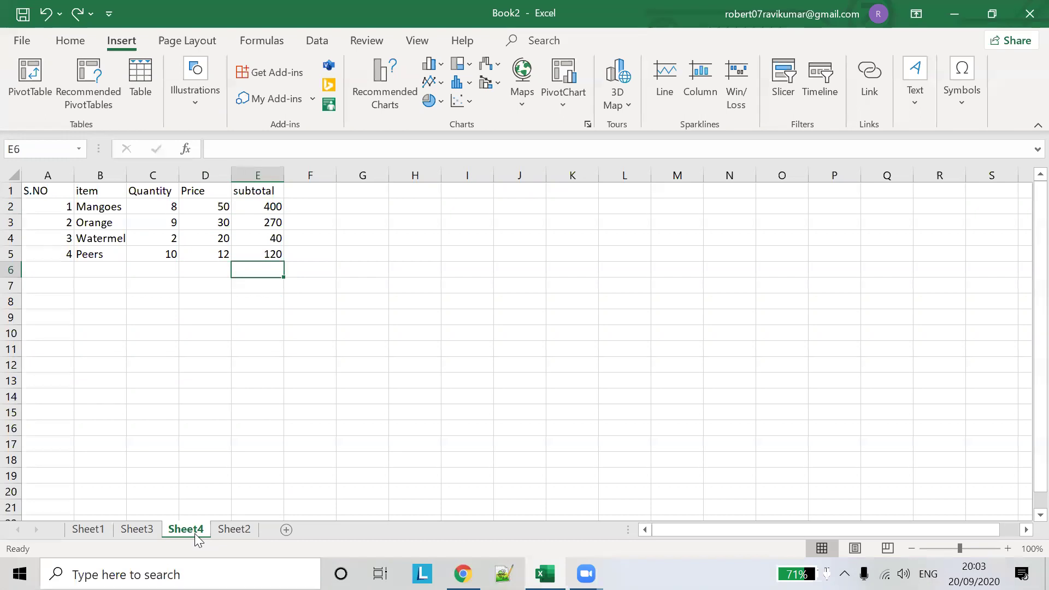
pyautogui.click(223, 530)
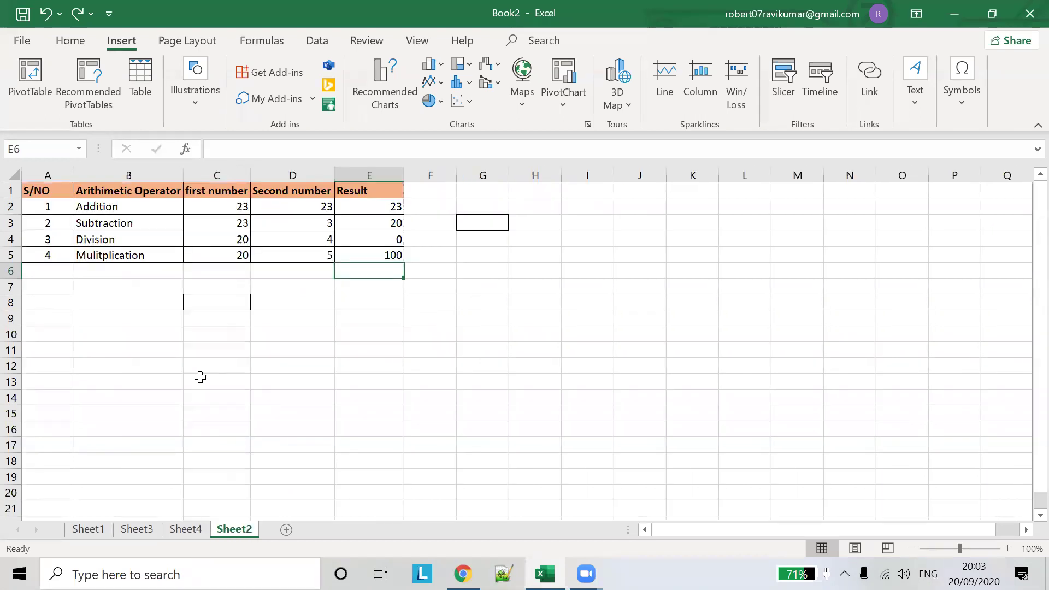
pyautogui.click(96, 530)
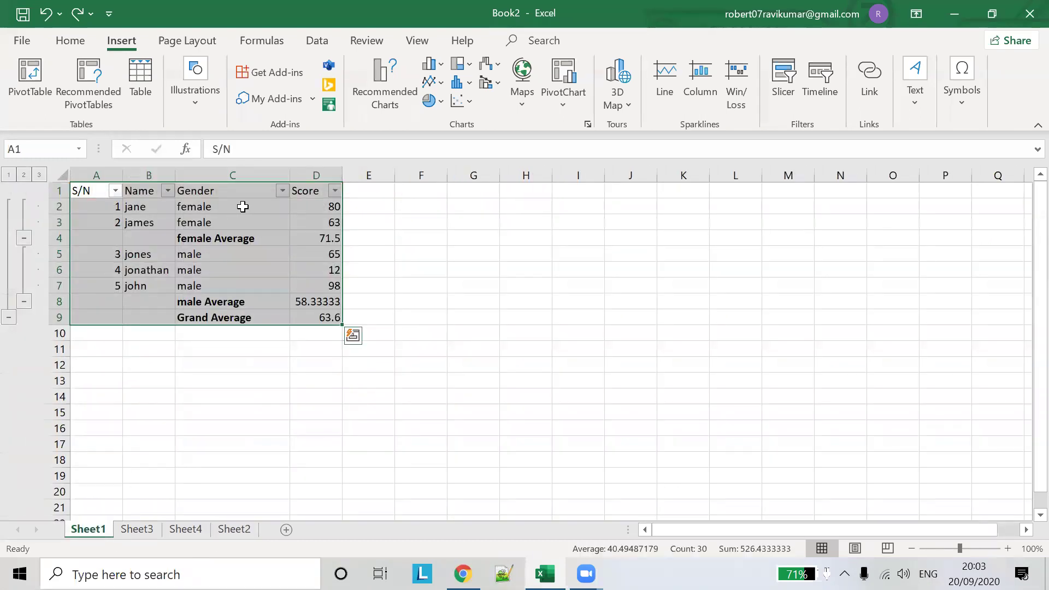
# - Undo and redo to keep the subtotals 400, 270, 40, 120, then select Quantity C2:C5 and C6
pyautogui.click(243, 207)
pyautogui.hotkey('ctrl', 'z')
pyautogui.hotkey('ctrl', 'z')
pyautogui.hotkey('ctrl', 'z')
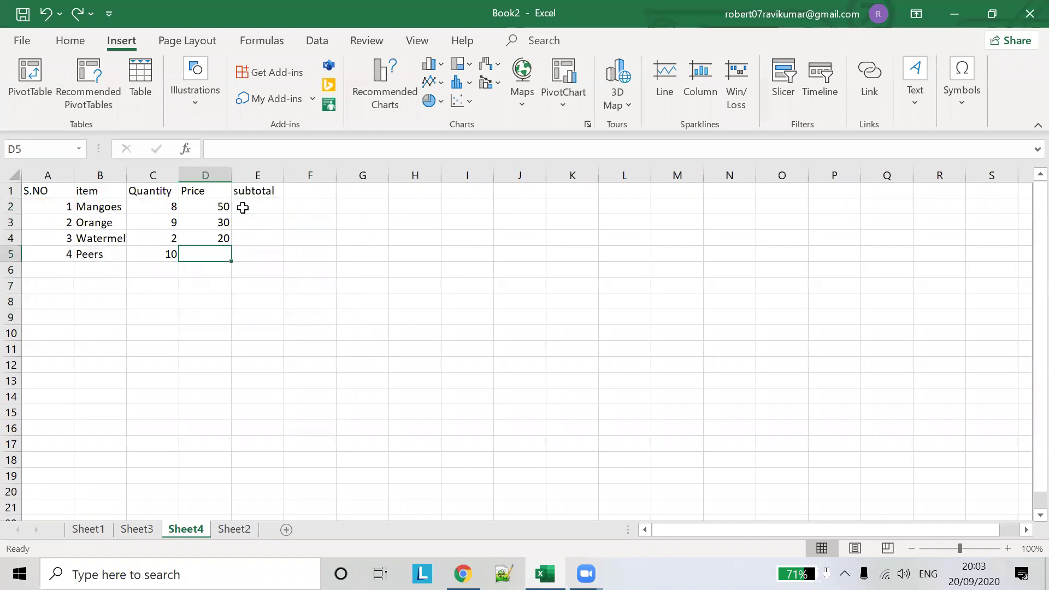
pyautogui.hotkey('ctrl', 'y')
pyautogui.hotkey('ctrl', 'y')
pyautogui.hotkey('ctrl', 'y')
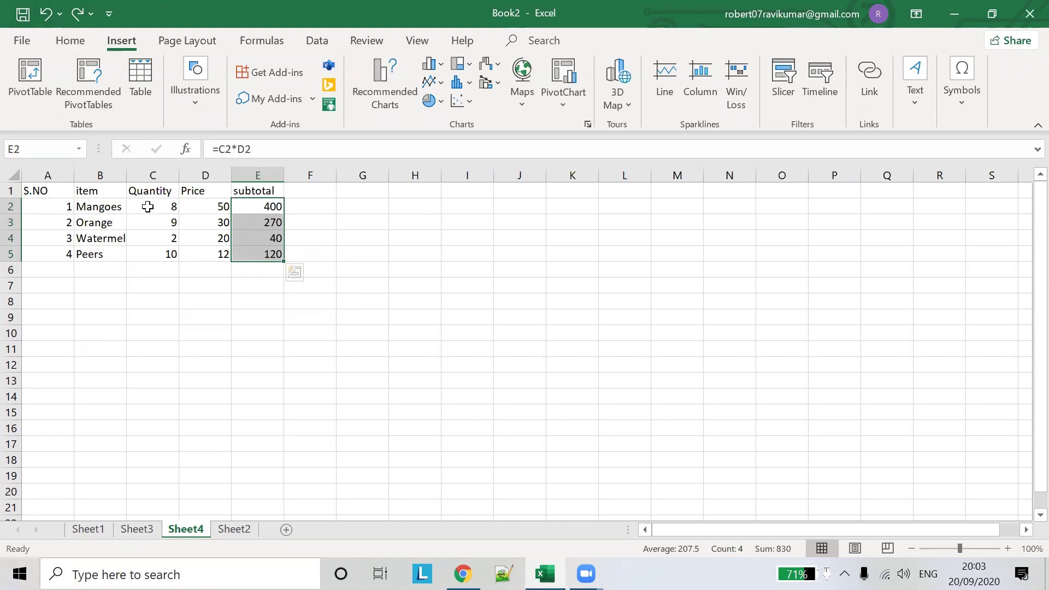
pyautogui.moveTo(158, 208); pyautogui.dragTo(153, 251)
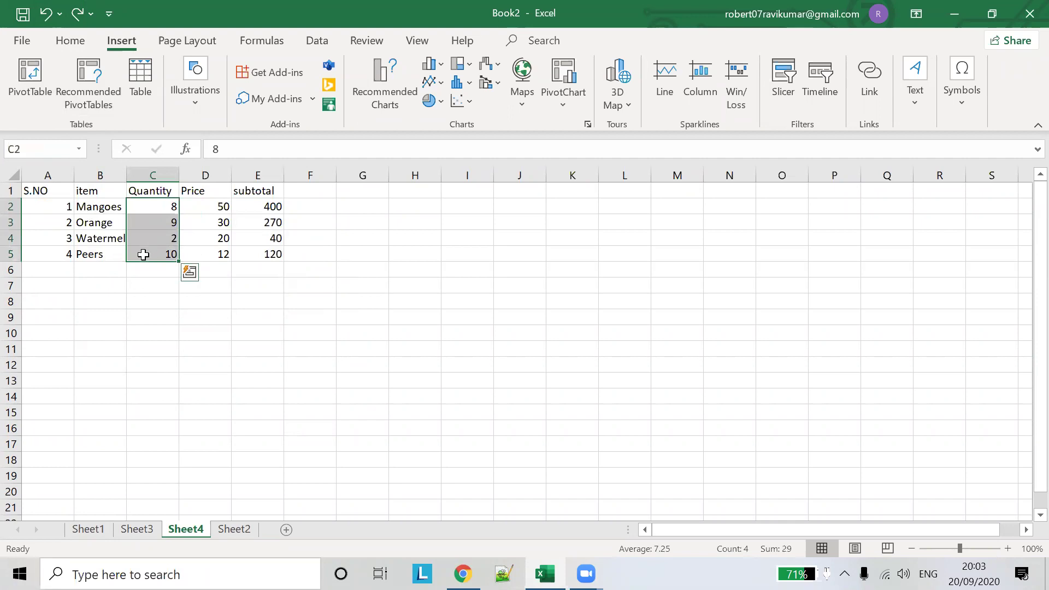
pyautogui.click(160, 270)
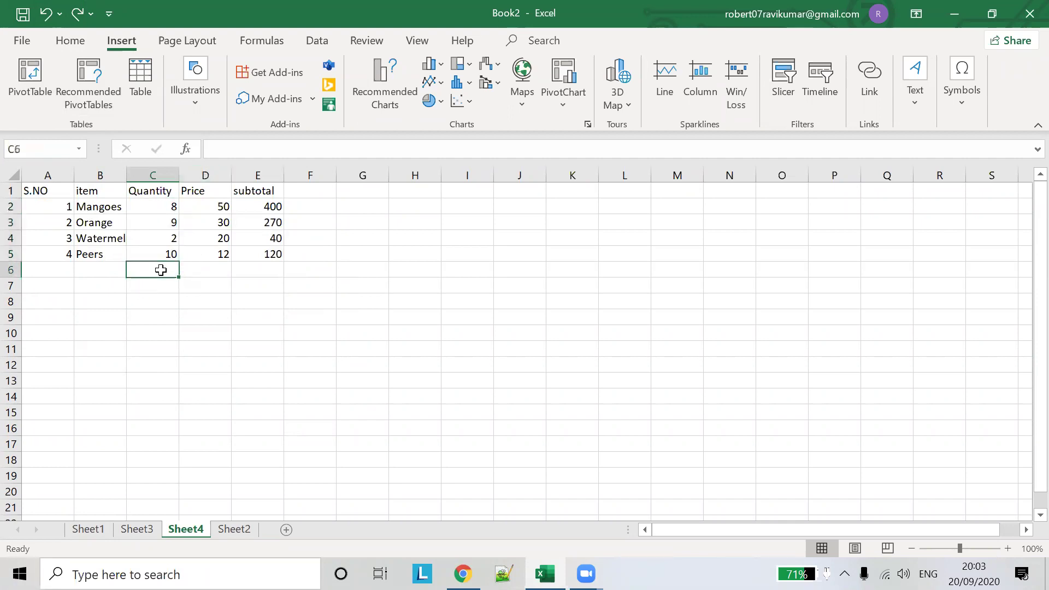
# - Insert =MIN(C2:C5) in C6 via the function catalogue, showing the smallest quantity, 2
pyautogui.write('=')
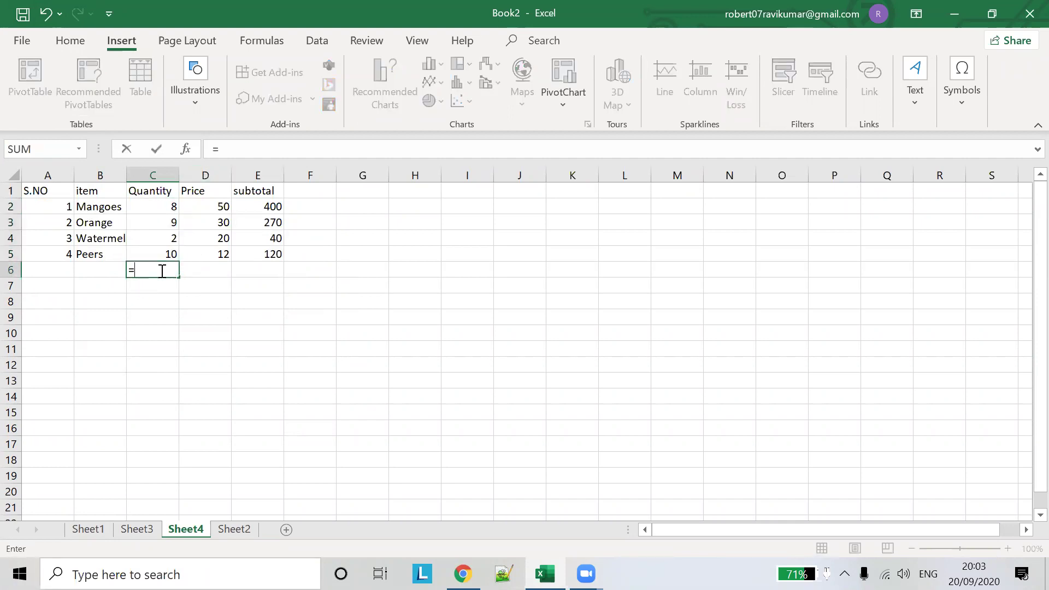
pyautogui.click(78, 149)
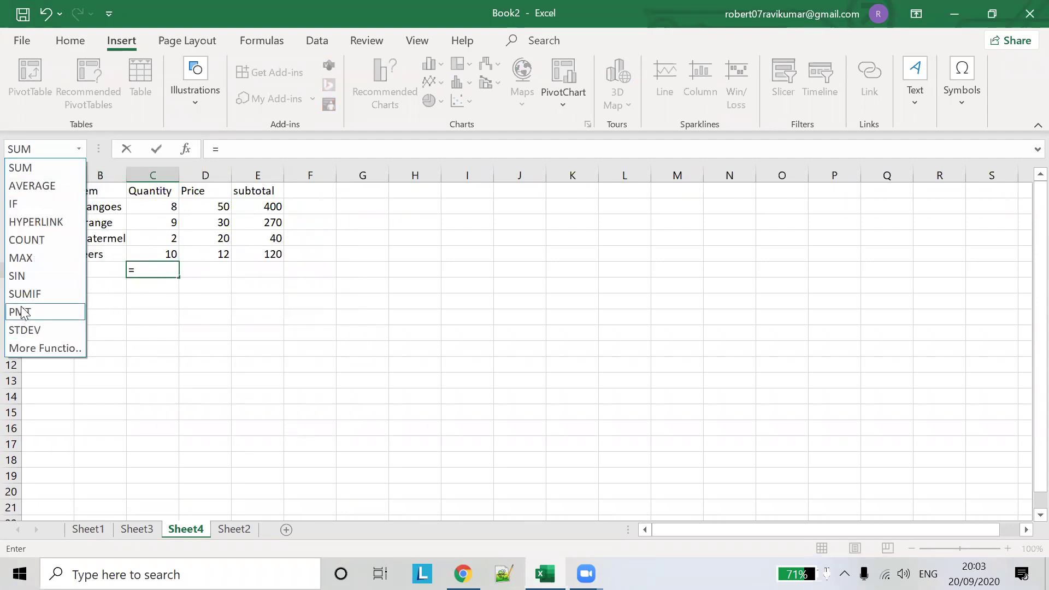
pyautogui.click(43, 348)
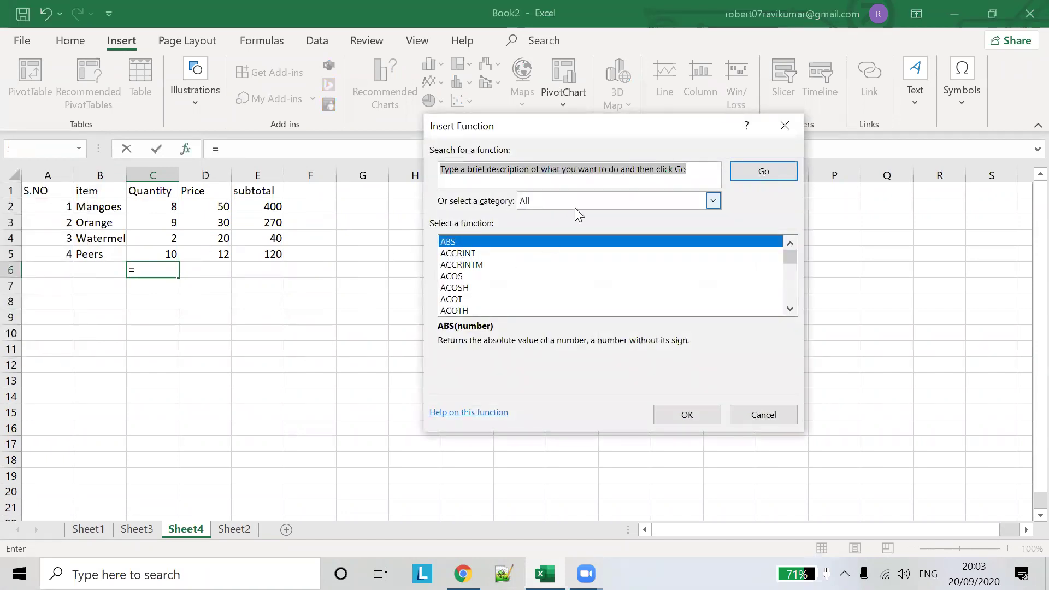
pyautogui.write('MIn')
pyautogui.press('BackSpace')
pyautogui.press('BackSpace')
pyautogui.press('BackSpace')
pyautogui.click(508, 278)
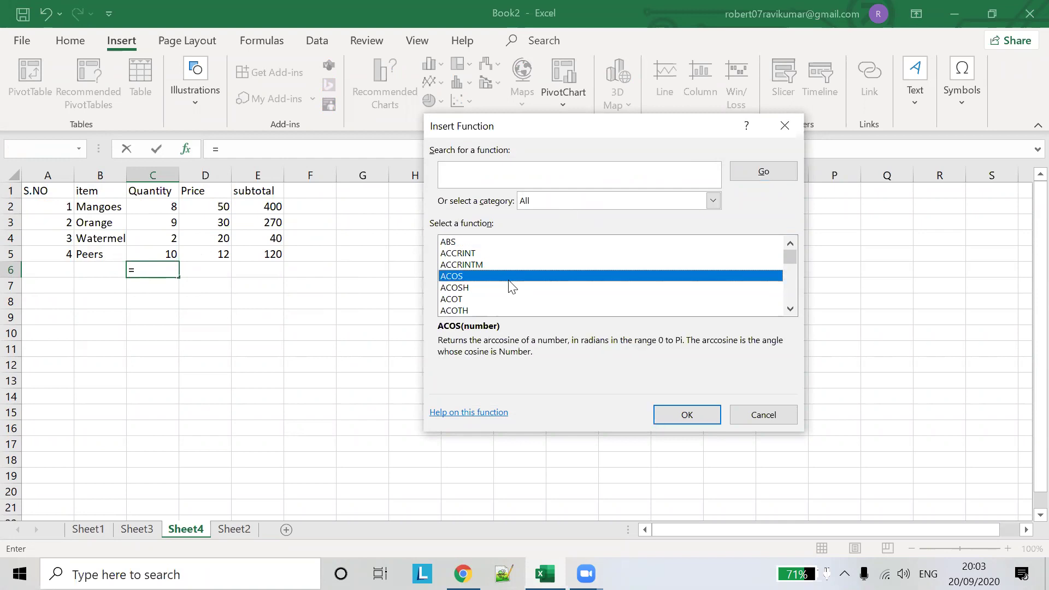
pyautogui.write('min')
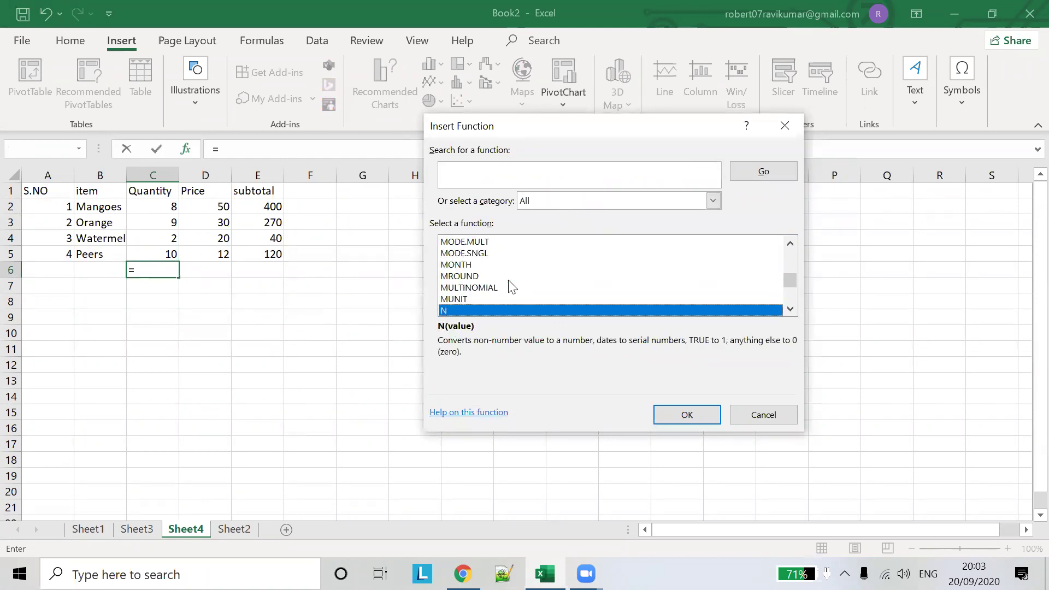
pyautogui.write('min')
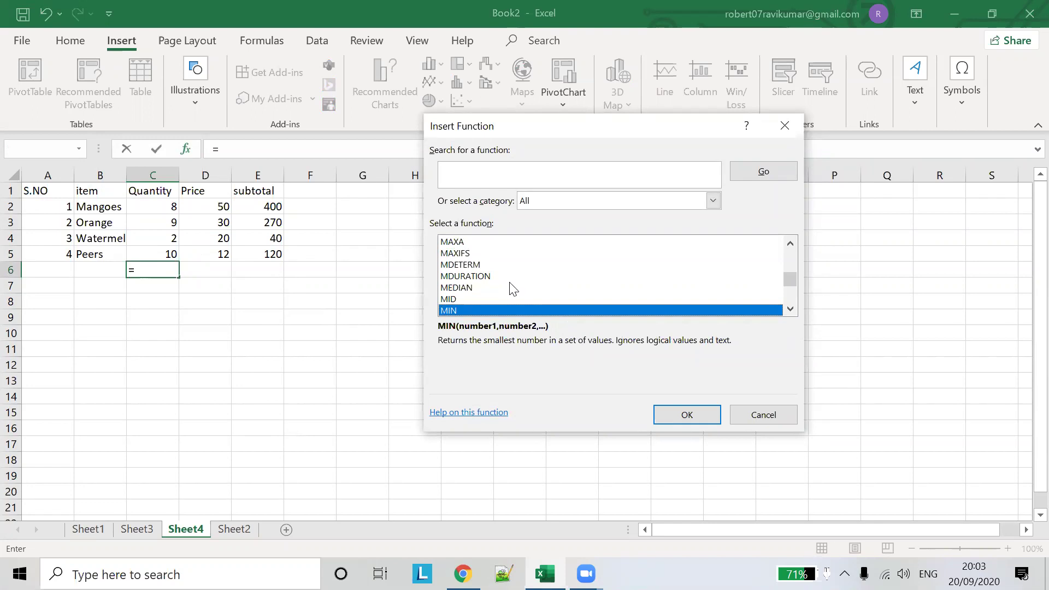
pyautogui.click(685, 413)
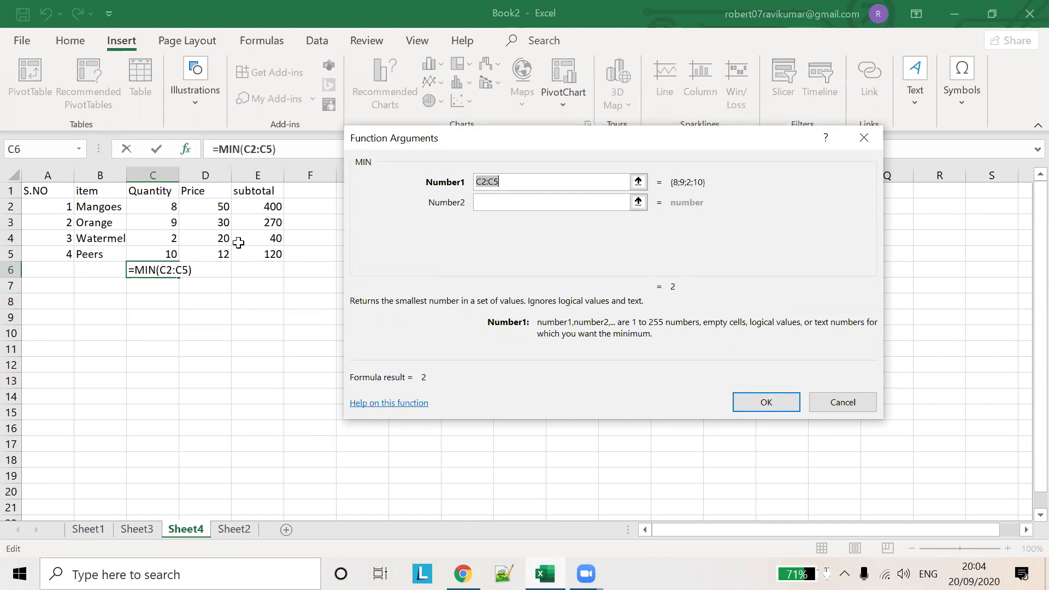
pyautogui.click(763, 405)
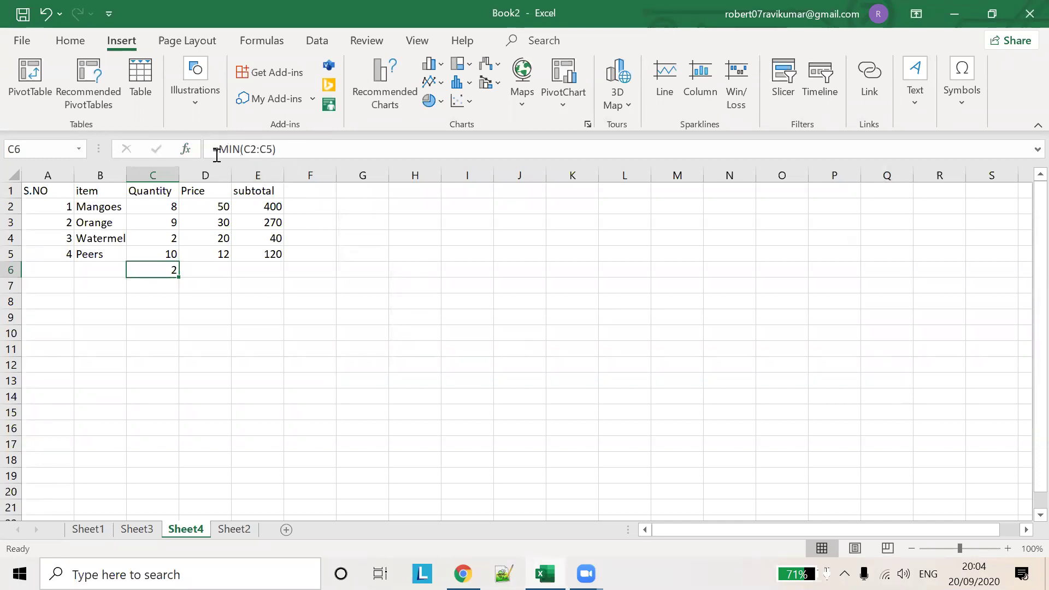
pyautogui.click(185, 149)
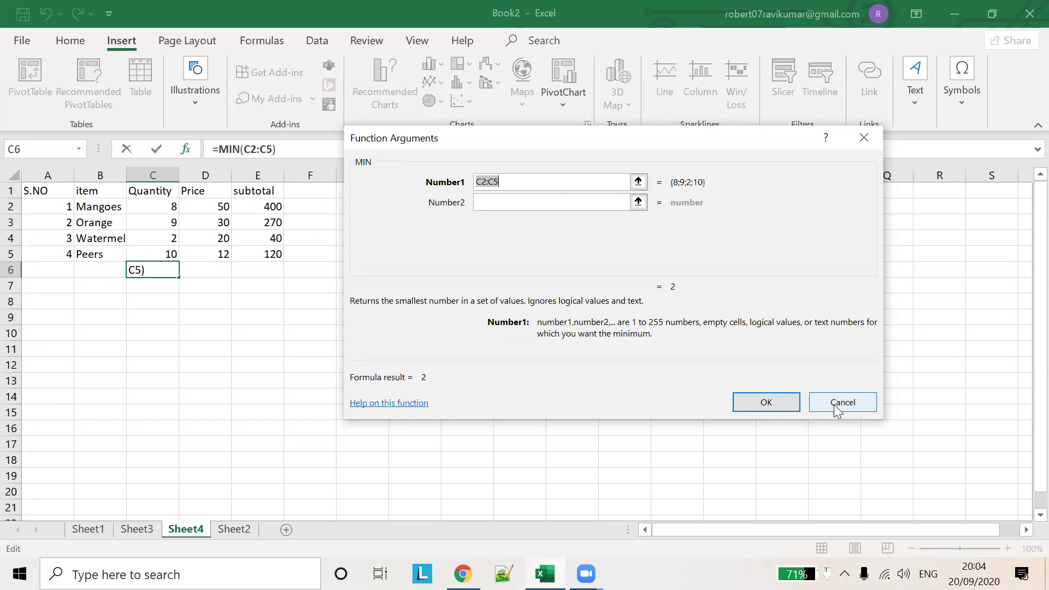
pyautogui.click(835, 409)
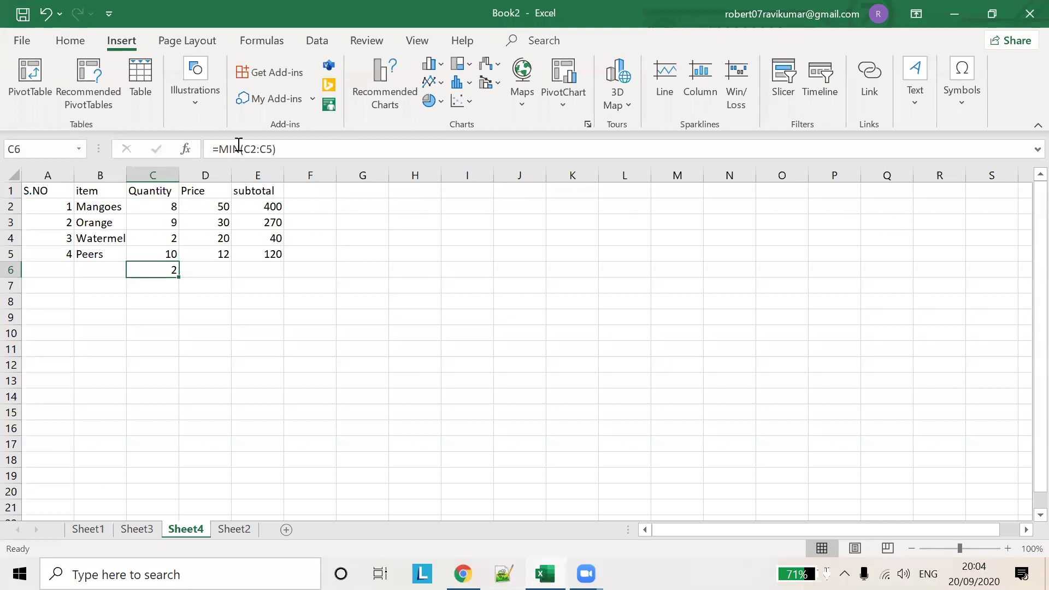
# - Change C6's formula from MIN to MAX so it shows 10, then return to the guru99 page
pyautogui.click(239, 147)
pyautogui.press('BackSpace')
pyautogui.press('BackSpace')
pyautogui.write('AX')
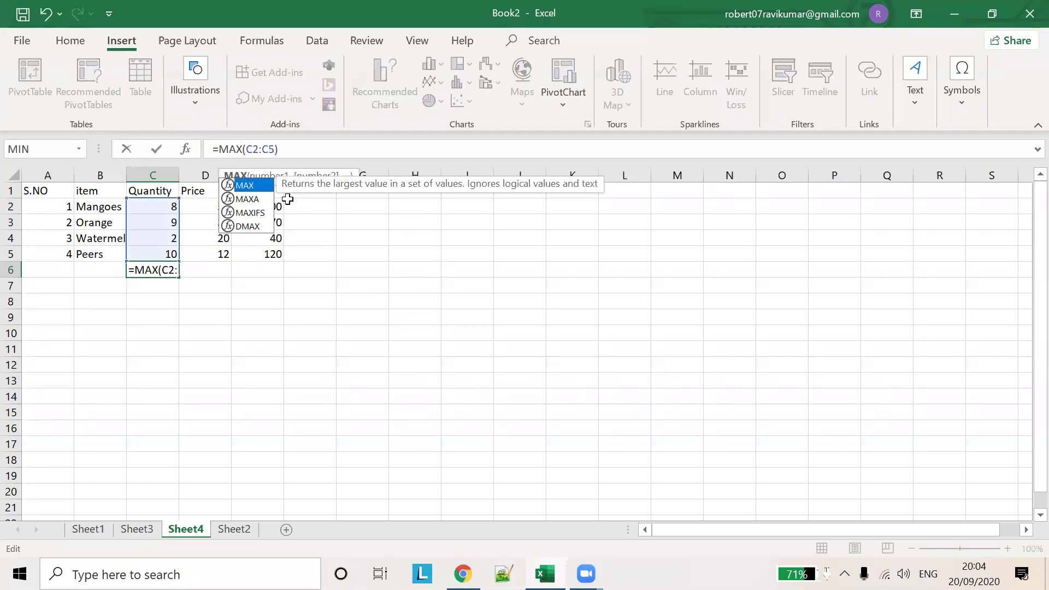
pyautogui.click(403, 253)
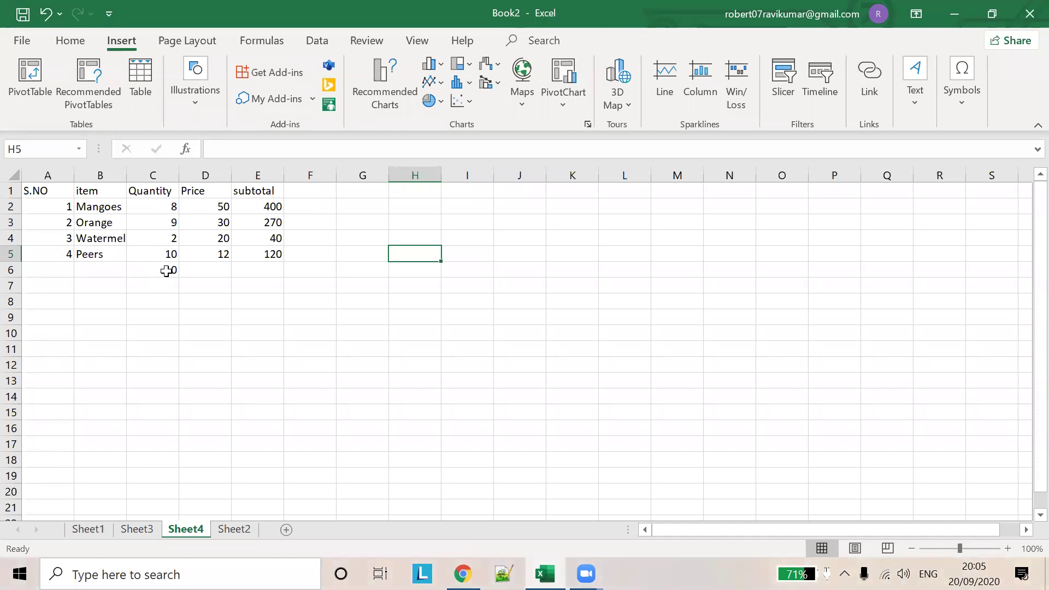
pyautogui.click(168, 269)
pyautogui.click(228, 151)
pyautogui.doubleClick(227, 149)
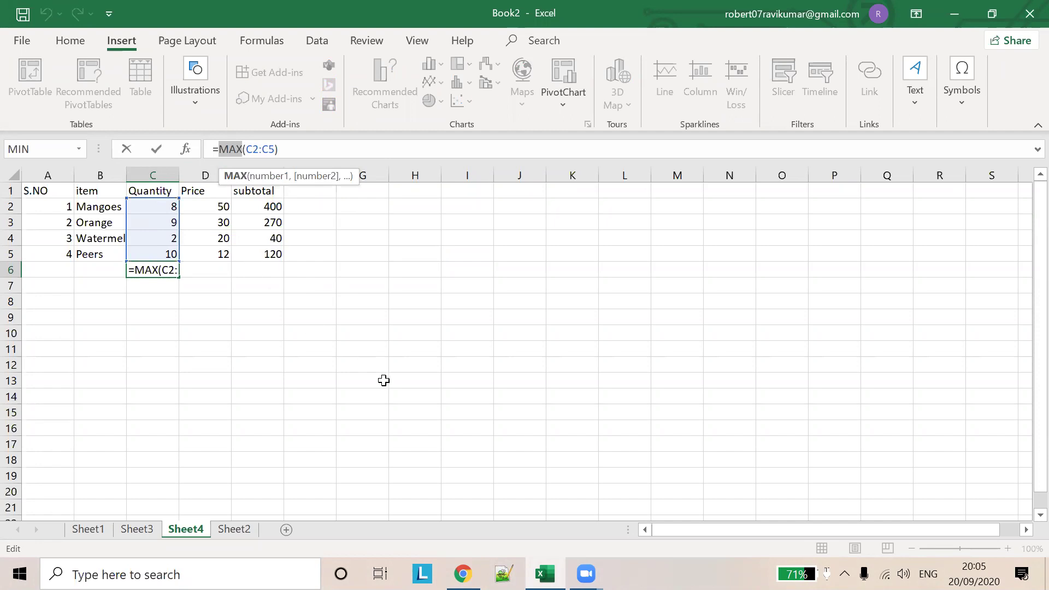
pyautogui.click(462, 574)
# - Read guru99's AVERAGE row, then replace MAX with AVERAGE in C6 so it shows 7.25
pyautogui.scroll(-1, 435, 388)
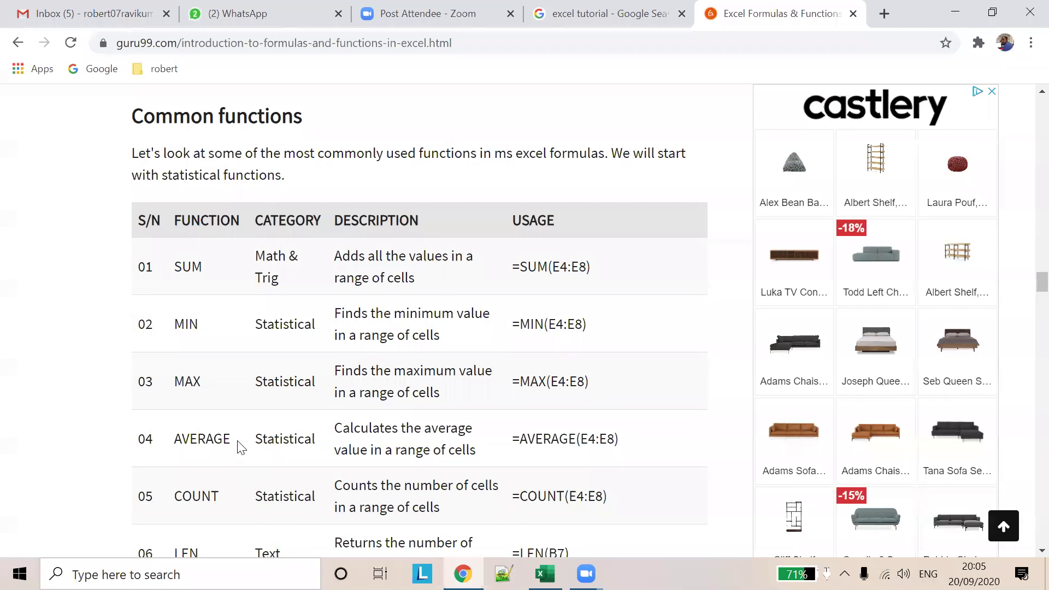
pyautogui.moveTo(238, 444); pyautogui.dragTo(649, 441)
pyautogui.hotkey('alt', 'Tab')
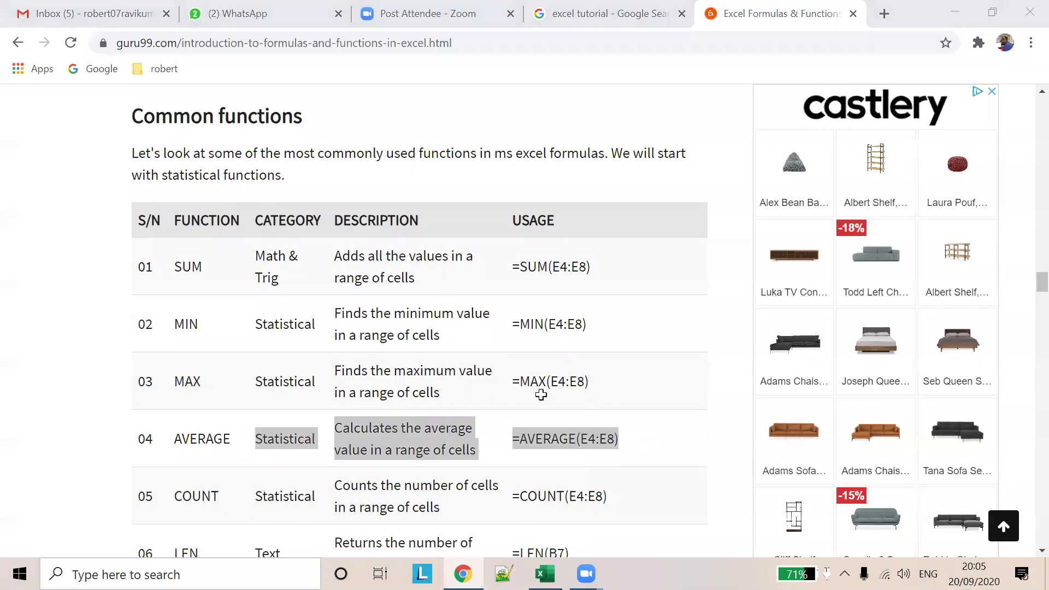
pyautogui.doubleClick(230, 147)
pyautogui.write('AVERAGE')
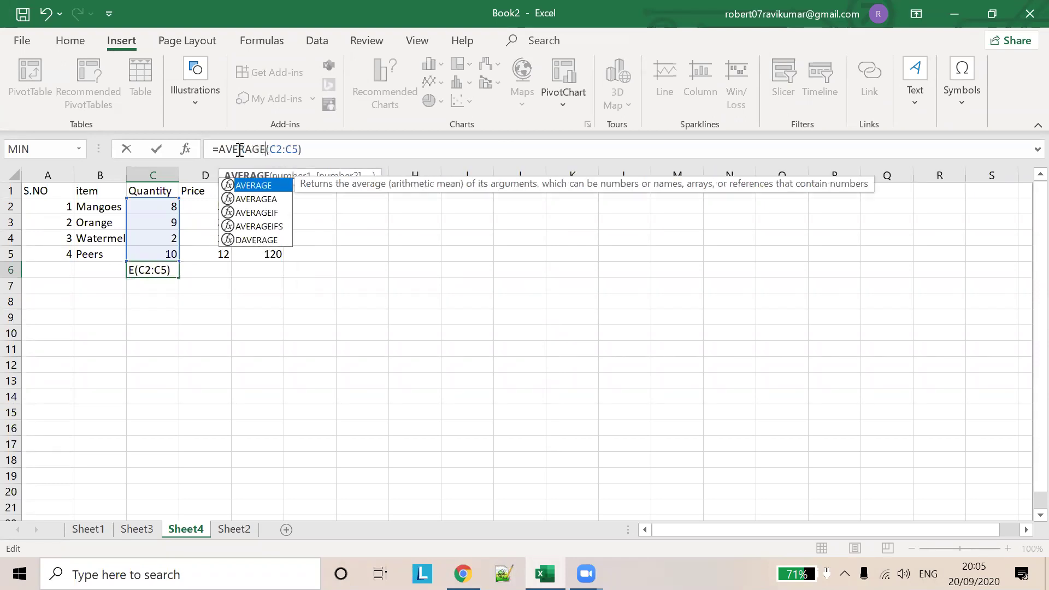
pyautogui.click(285, 176)
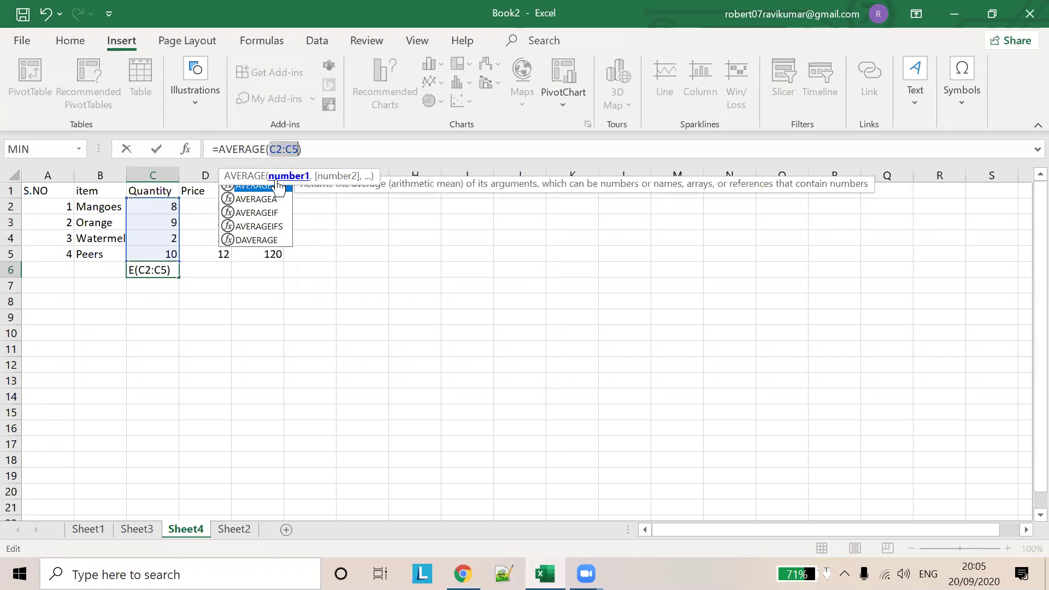
pyautogui.click(382, 144)
pyautogui.click(241, 268)
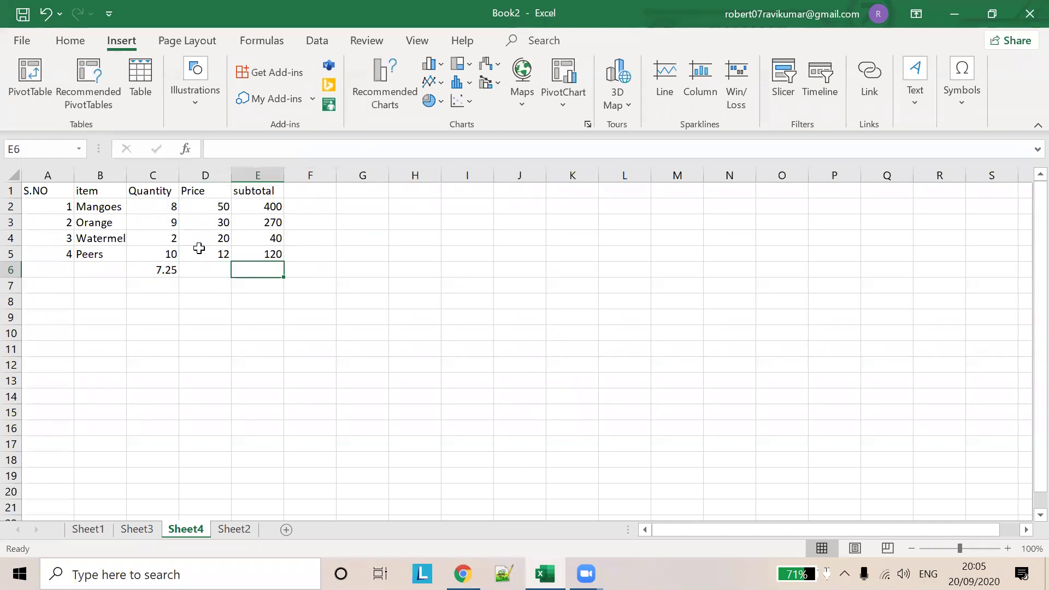
# - Open and cancel Insert Function and the AVERAGE arguments, then go back to guru99
pyautogui.click(186, 148)
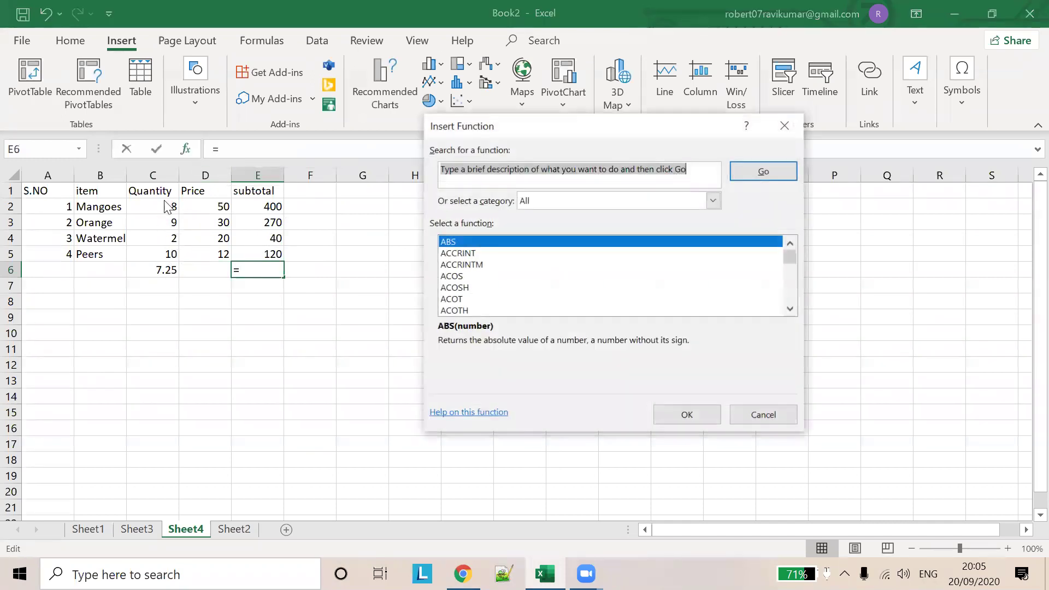
pyautogui.click(763, 414)
pyautogui.click(162, 267)
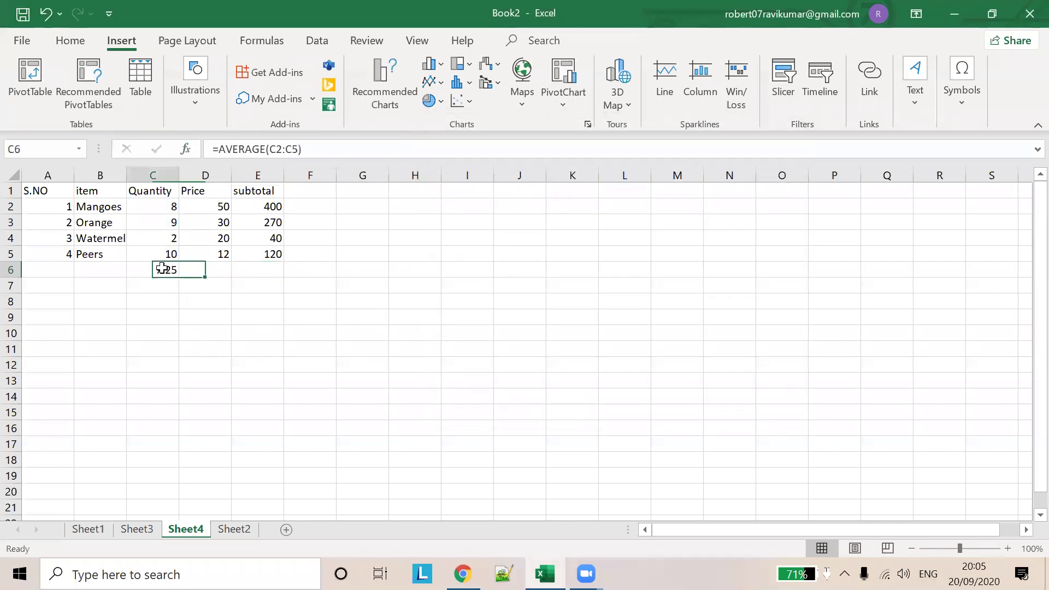
pyautogui.click(185, 149)
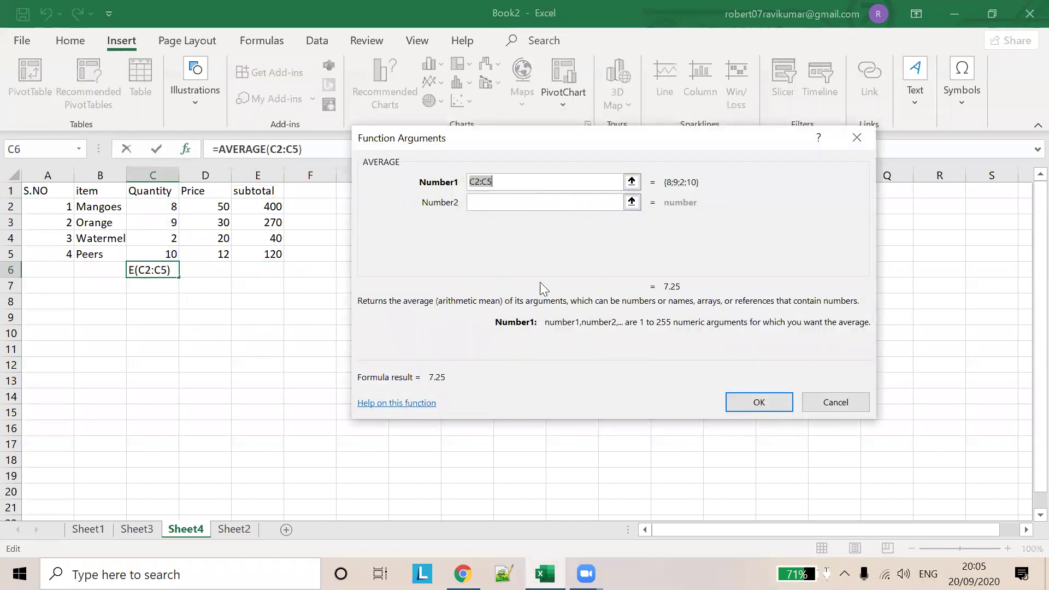
pyautogui.click(838, 404)
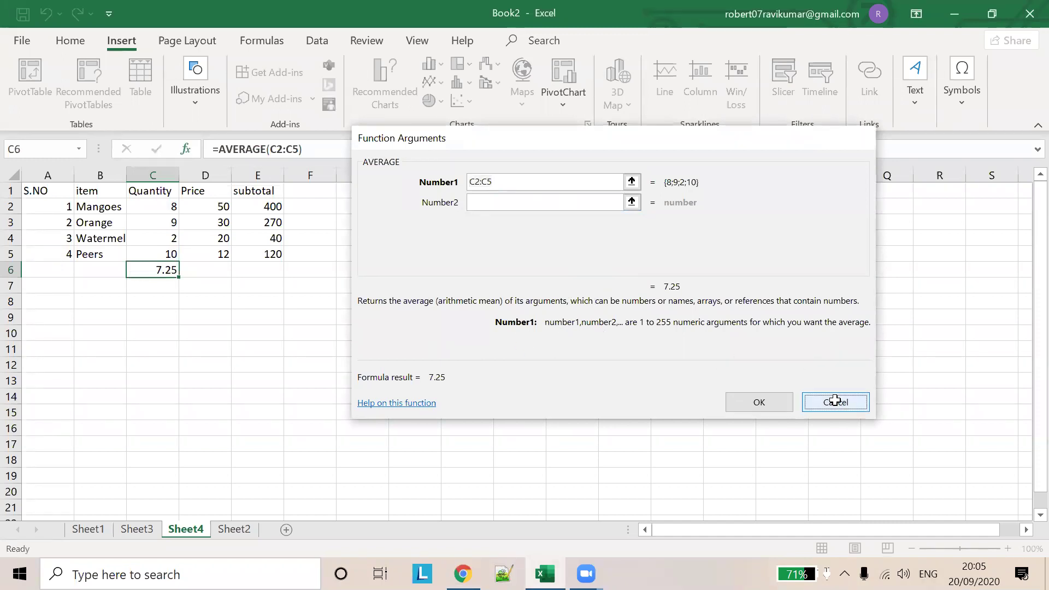
pyautogui.hotkey('alt', 'Tab')
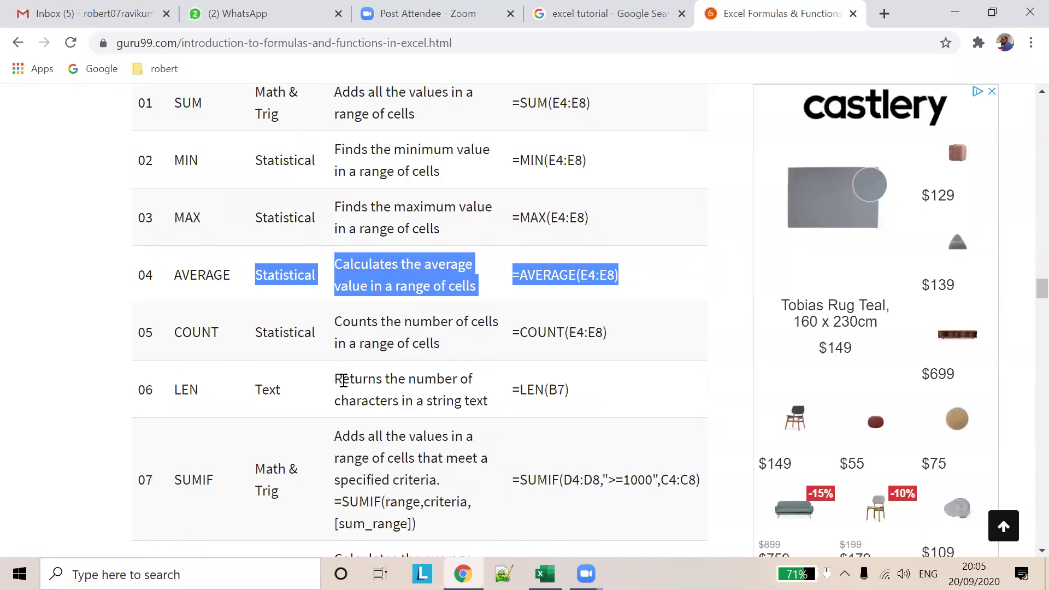
# - Scroll guru99 down to the Numeric Functions table (MEDIAN to ROMAN) and String functions, then return to Excel
pyautogui.scroll(-1, 342, 379)
pyautogui.scroll(-1, 343, 378)
pyautogui.scroll(-1, 342, 378)
pyautogui.scroll(-1, 342, 383)
pyautogui.scroll(-2, 342, 384)
pyautogui.scroll(-2, 342, 384)
pyautogui.scroll(-1, 343, 384)
pyautogui.scroll(-2, 342, 382)
pyautogui.scroll(-3, 341, 383)
pyautogui.scroll(-2, 341, 382)
pyautogui.scroll(3, 342, 382)
pyautogui.hotkey('alt', 'Tab')
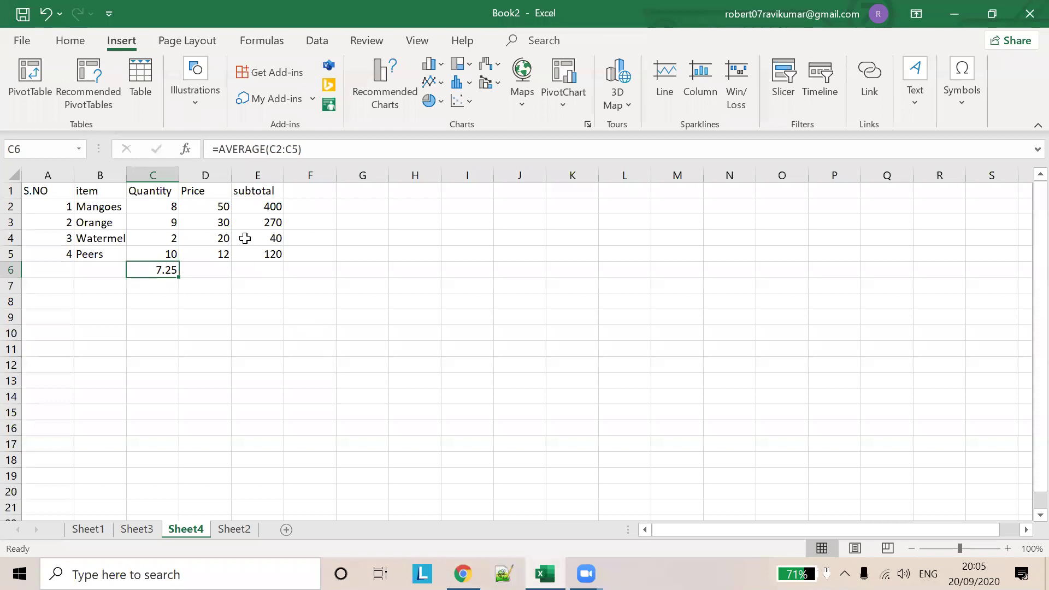
pyautogui.hotkey('alt', 'Tab')
pyautogui.scroll(-2, 346, 377)
pyautogui.scroll(-2, 346, 377)
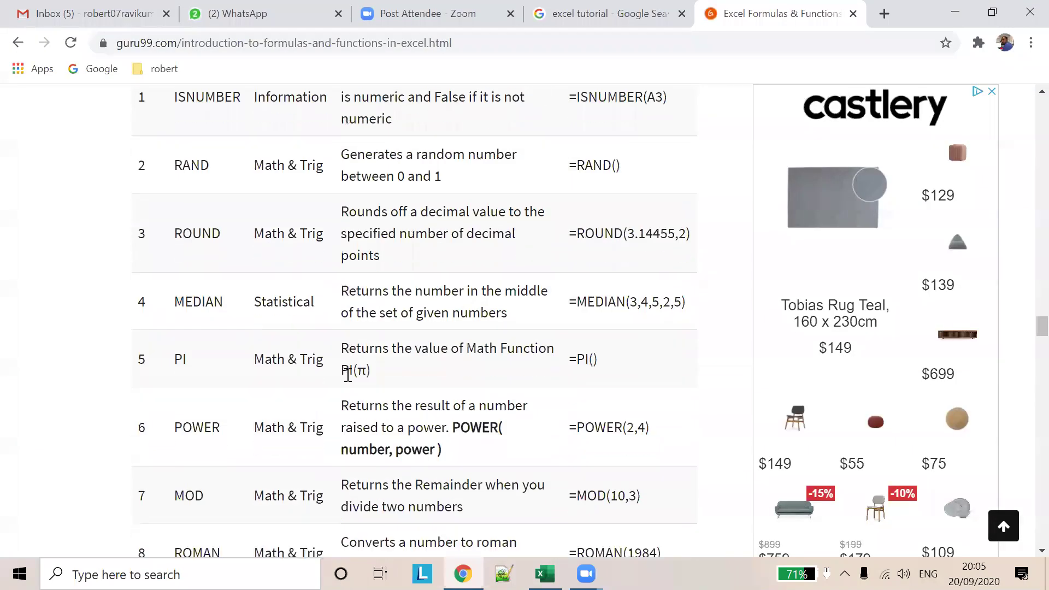
pyautogui.scroll(-3, 347, 378)
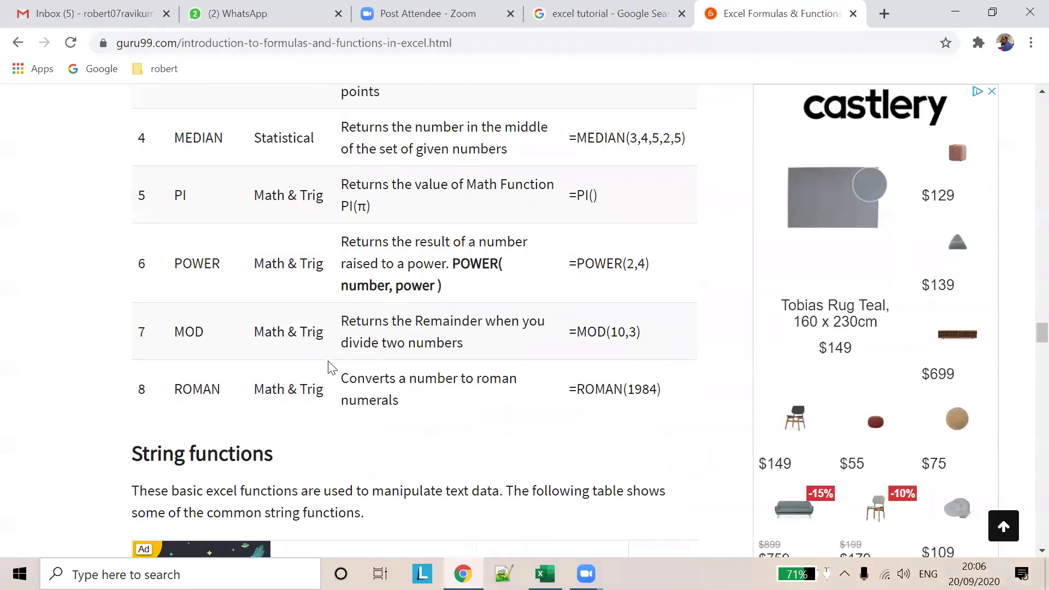
pyautogui.hotkey('alt', 'Tab')
pyautogui.click(186, 149)
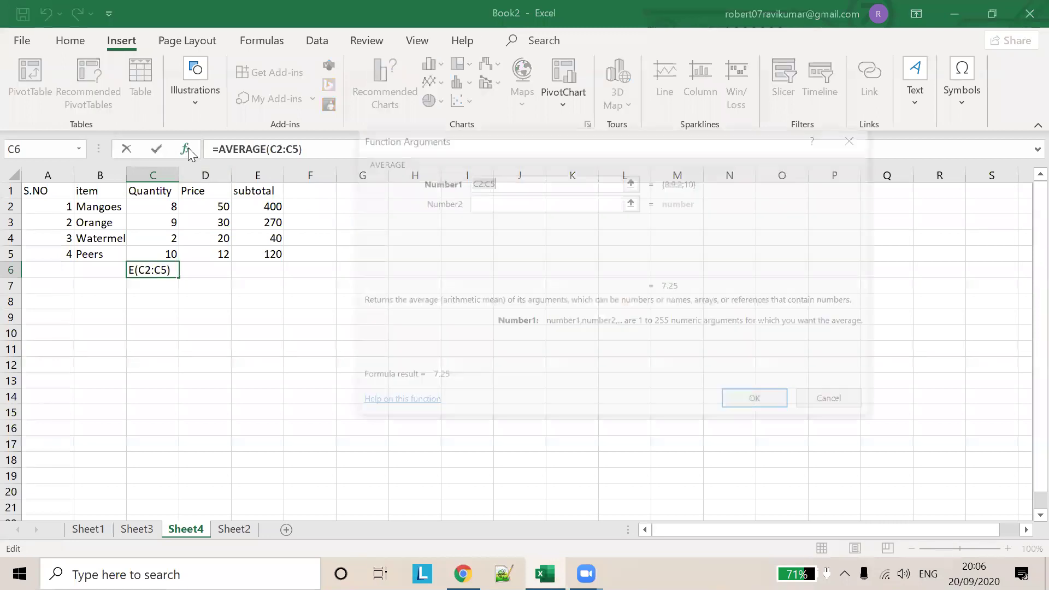
pyautogui.click(829, 407)
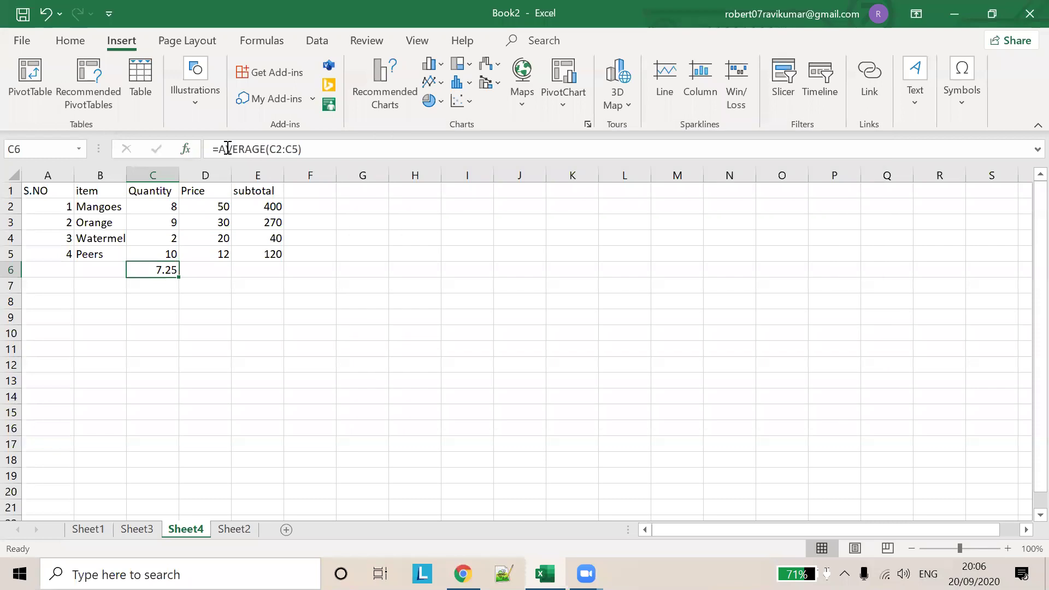
pyautogui.click(234, 147)
pyautogui.click(310, 148)
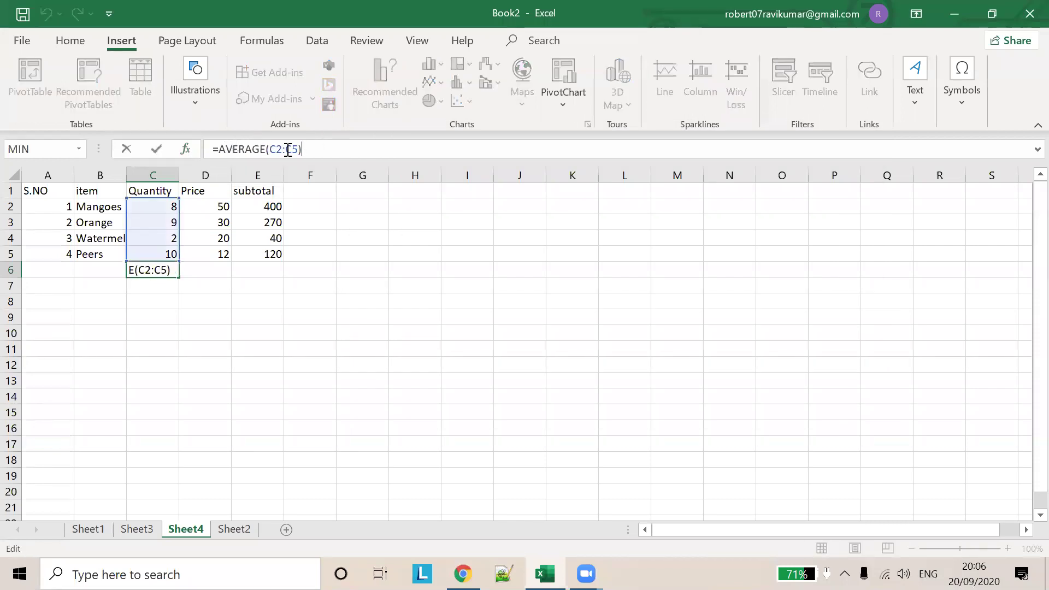
pyautogui.click(189, 149)
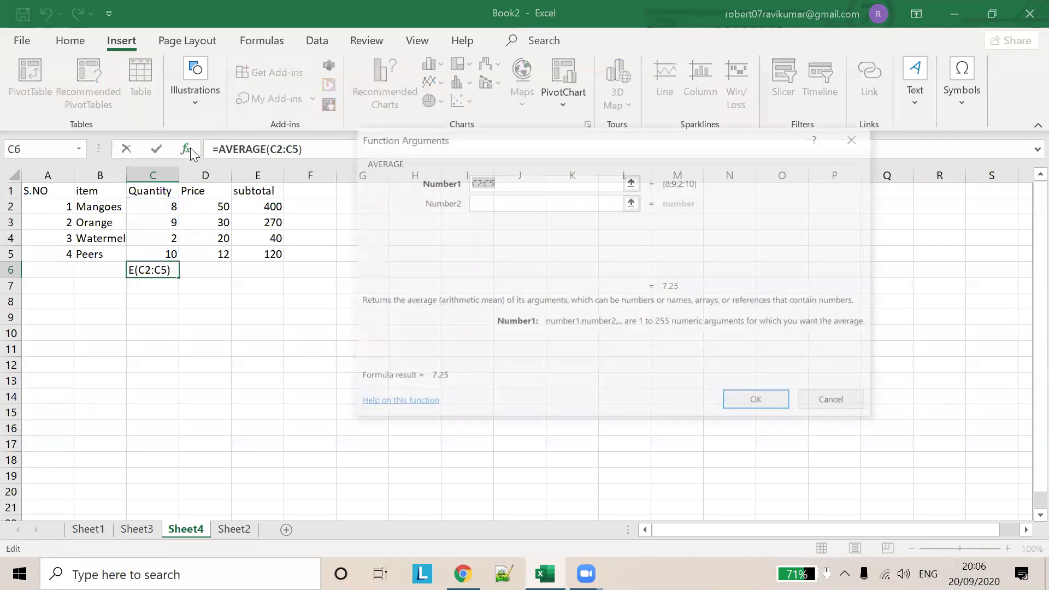
pyautogui.click(79, 150)
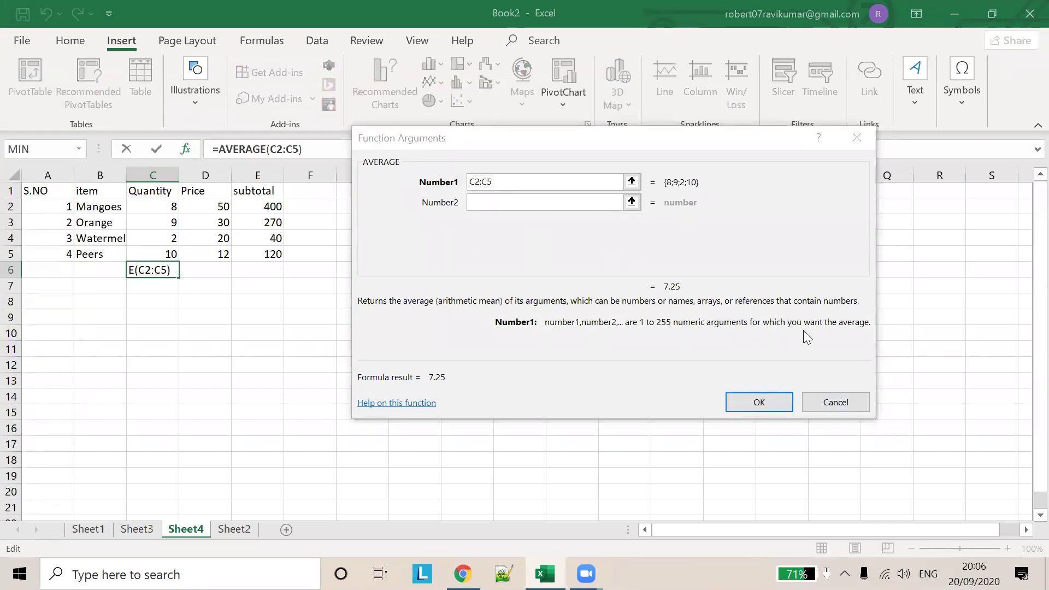
pyautogui.click(759, 402)
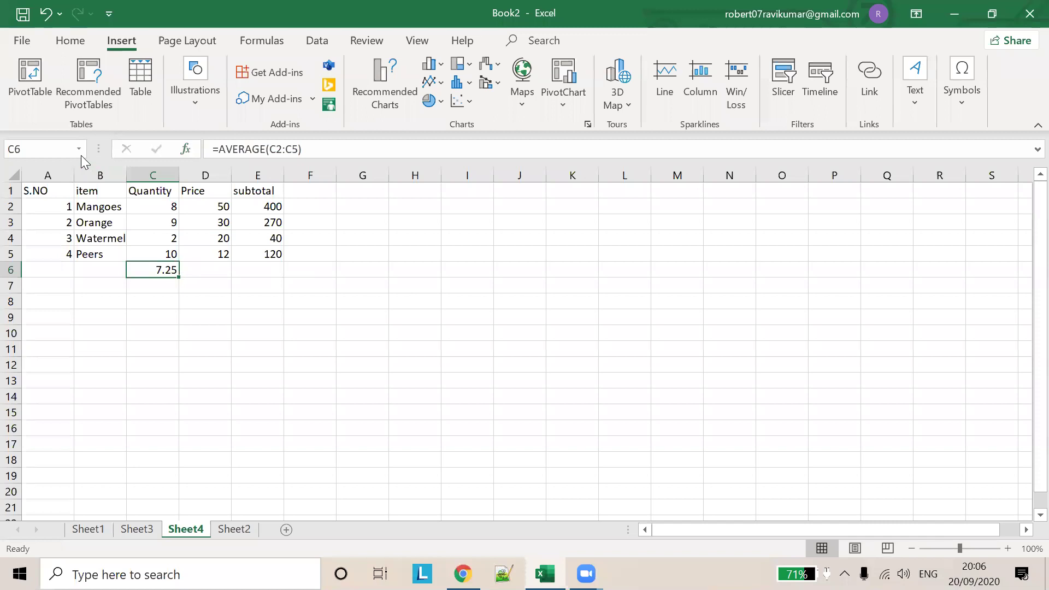
pyautogui.click(79, 151)
pyautogui.click(152, 270)
pyautogui.click(218, 272)
pyautogui.click(158, 279)
pyautogui.click(164, 269)
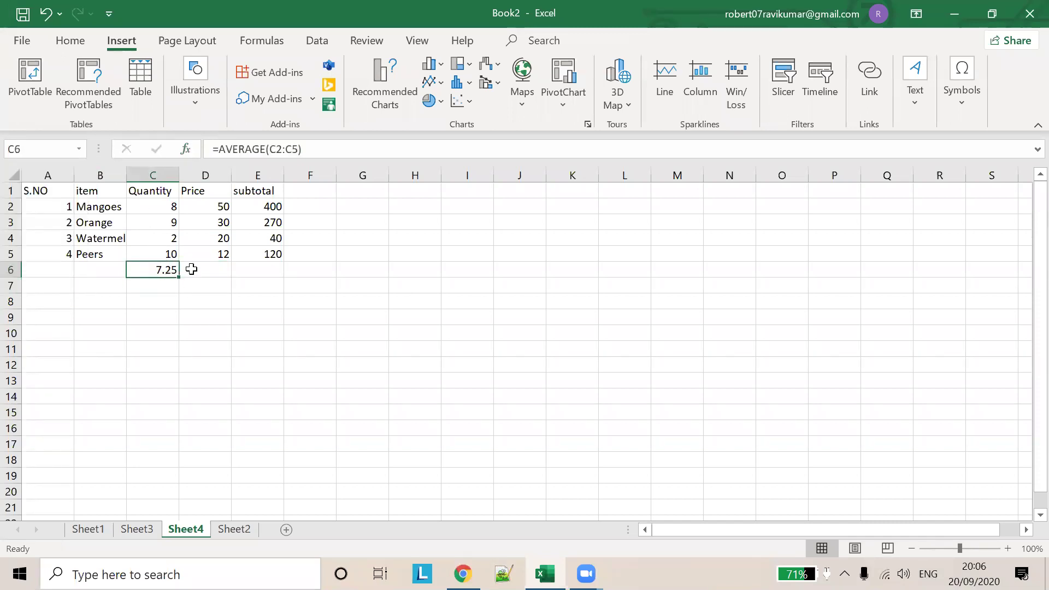
pyautogui.click(79, 149)
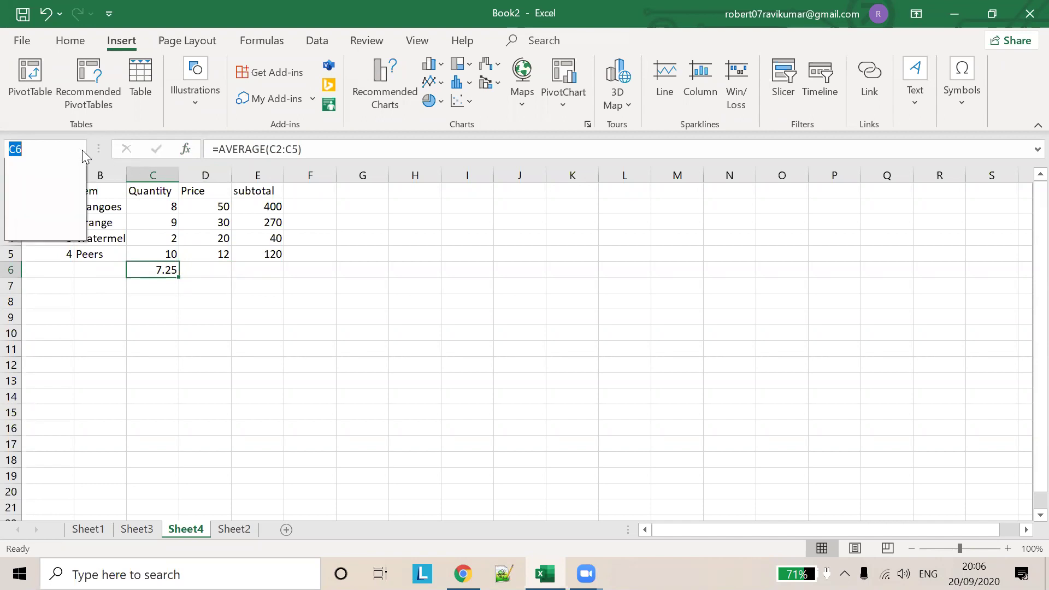
pyautogui.click(218, 148)
# - Open the full function catalogue from C6's formula and scroll through the function list
pyautogui.click(217, 149)
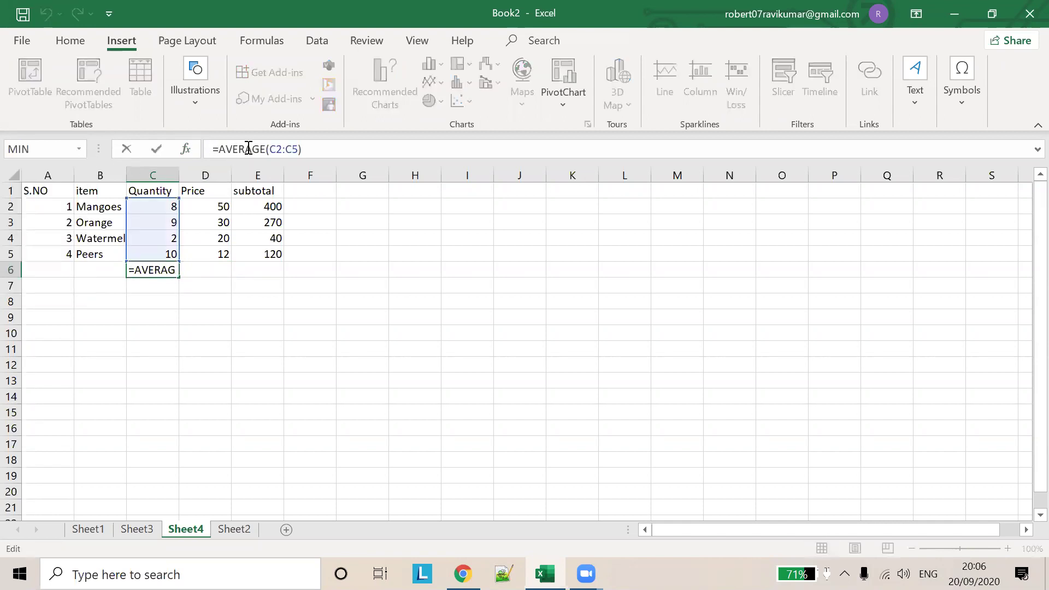
pyautogui.click(78, 149)
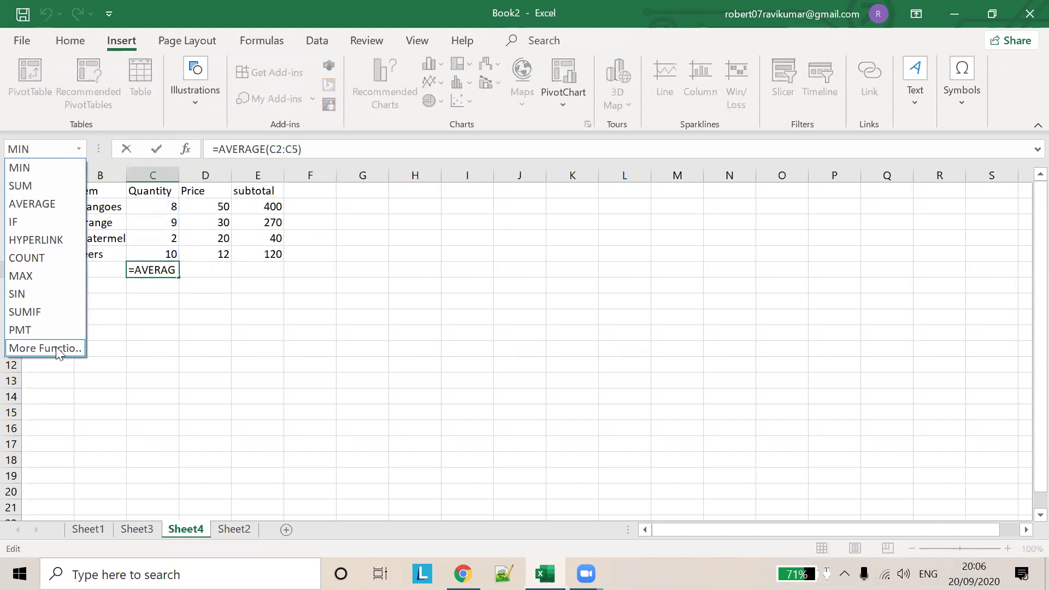
pyautogui.click(55, 346)
pyautogui.scroll(-1, 645, 295)
pyautogui.scroll(-8, 645, 295)
pyautogui.scroll(-9, 769, 283)
pyautogui.scroll(-8, 770, 283)
pyautogui.scroll(-5, 769, 283)
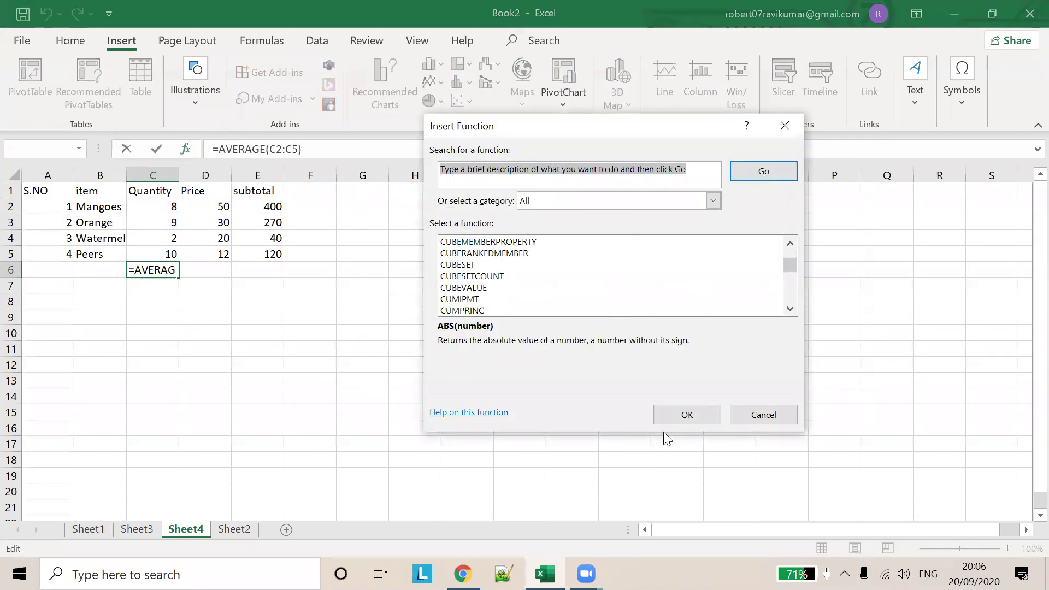
pyautogui.scroll(-4, 583, 284)
pyautogui.scroll(-13, 590, 279)
pyautogui.scroll(-9, 630, 297)
pyautogui.scroll(-13, 674, 298)
pyautogui.scroll(-15, 672, 299)
pyautogui.scroll(-7, 672, 300)
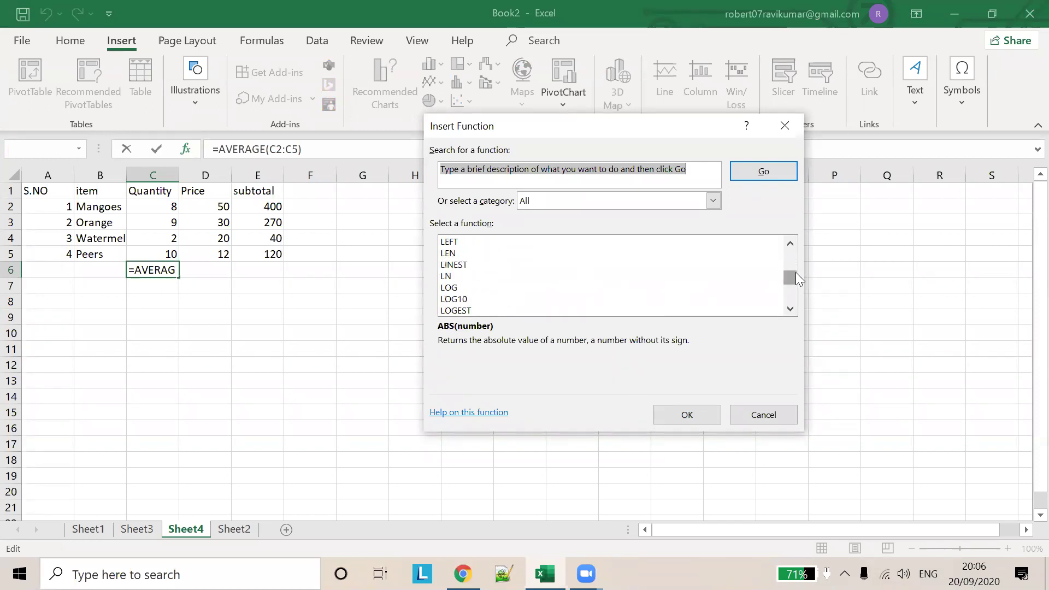
pyautogui.moveTo(793, 274)
pyautogui.mouseDown()
pyautogui.moveTo(797, 311)
pyautogui.moveTo(796, 237)
pyautogui.mouseUp()
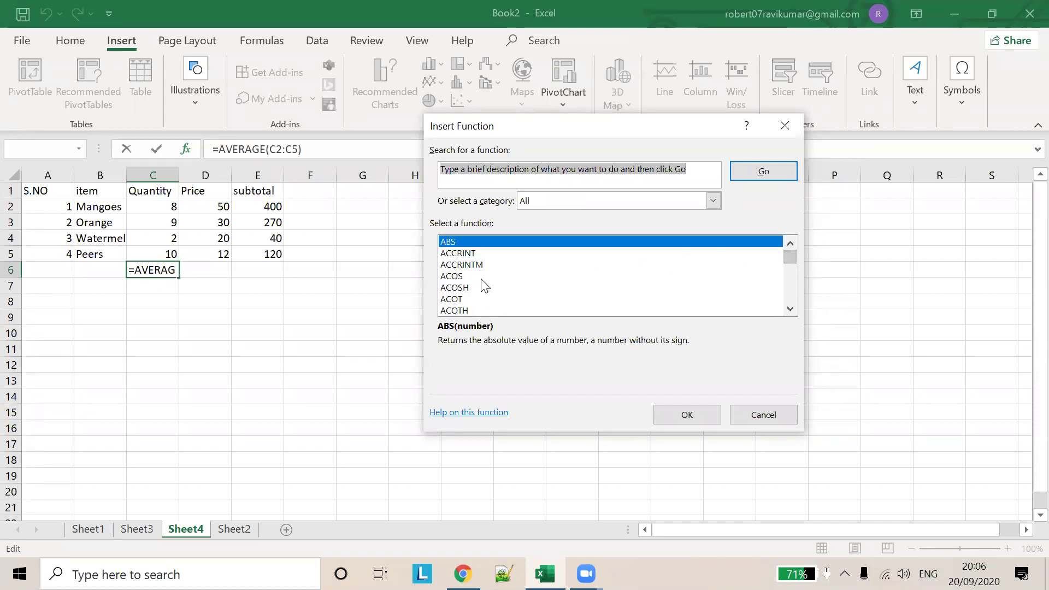
pyautogui.scroll(-1, 483, 283)
pyautogui.scroll(-3, 483, 283)
pyautogui.scroll(-1, 484, 283)
pyautogui.scroll(-3, 484, 283)
pyautogui.scroll(2, 485, 282)
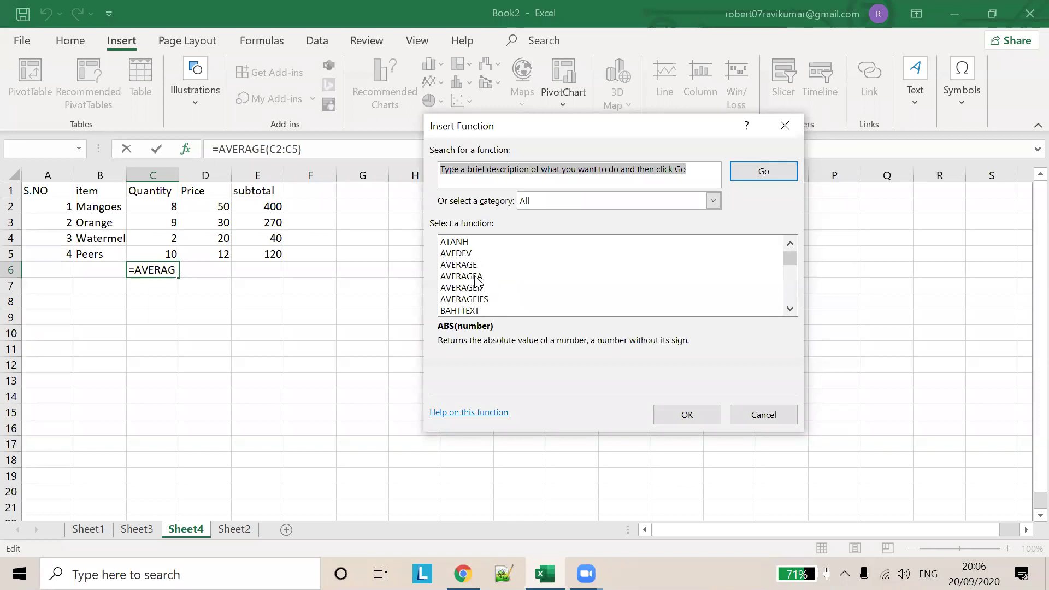
# - Read the AVERAGE, AVERAGEA, CEILING, CELL and CHIDIST descriptions, then confirm =AVERAGE(C2:C5) showing 7.25
pyautogui.click(474, 266)
pyautogui.click(480, 275)
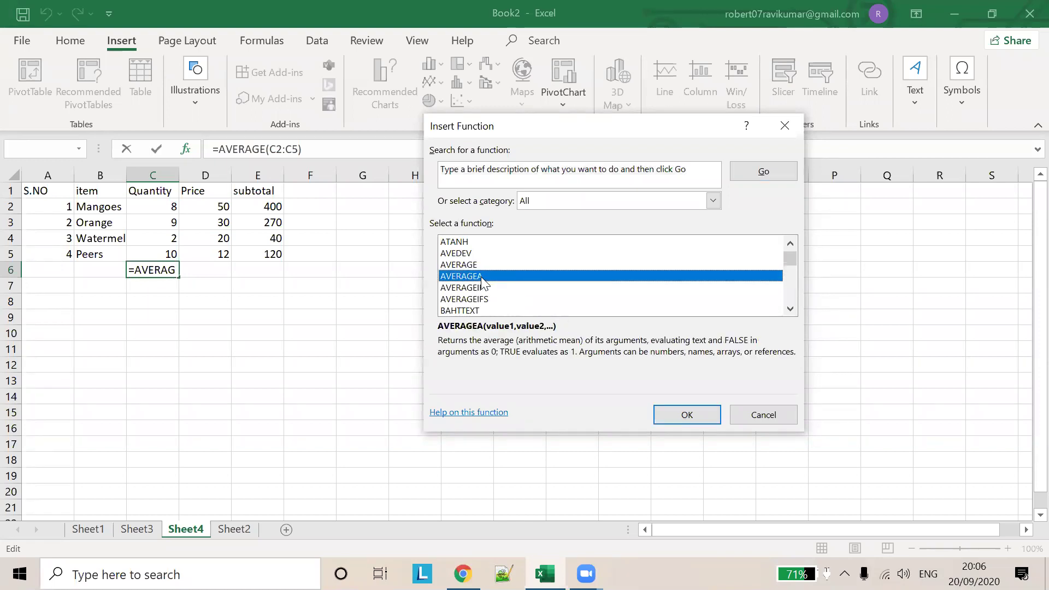
pyautogui.scroll(-2, 563, 303)
pyautogui.scroll(-3, 564, 301)
pyautogui.scroll(-5, 562, 304)
pyautogui.scroll(-1, 561, 303)
pyautogui.scroll(2, 535, 299)
pyautogui.click(463, 253)
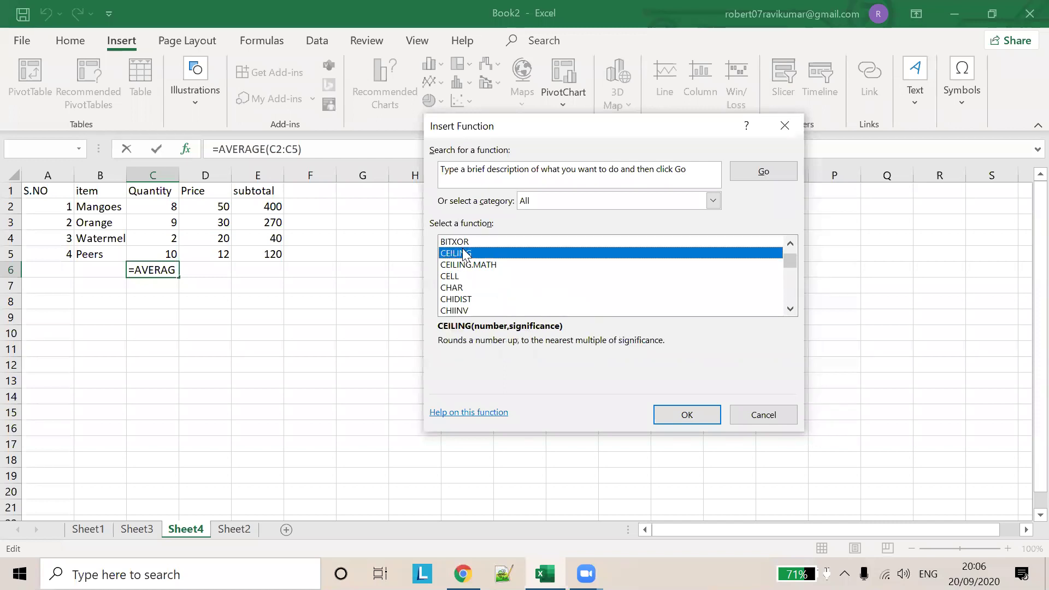
pyautogui.click(470, 276)
pyautogui.click(493, 298)
pyautogui.scroll(-4, 500, 296)
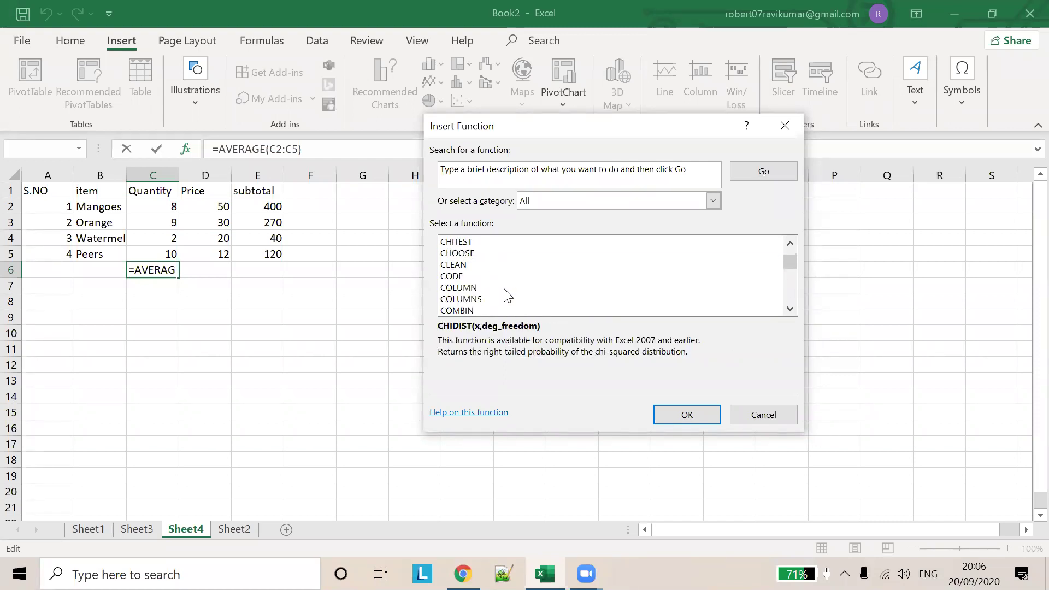
pyautogui.scroll(-4, 513, 294)
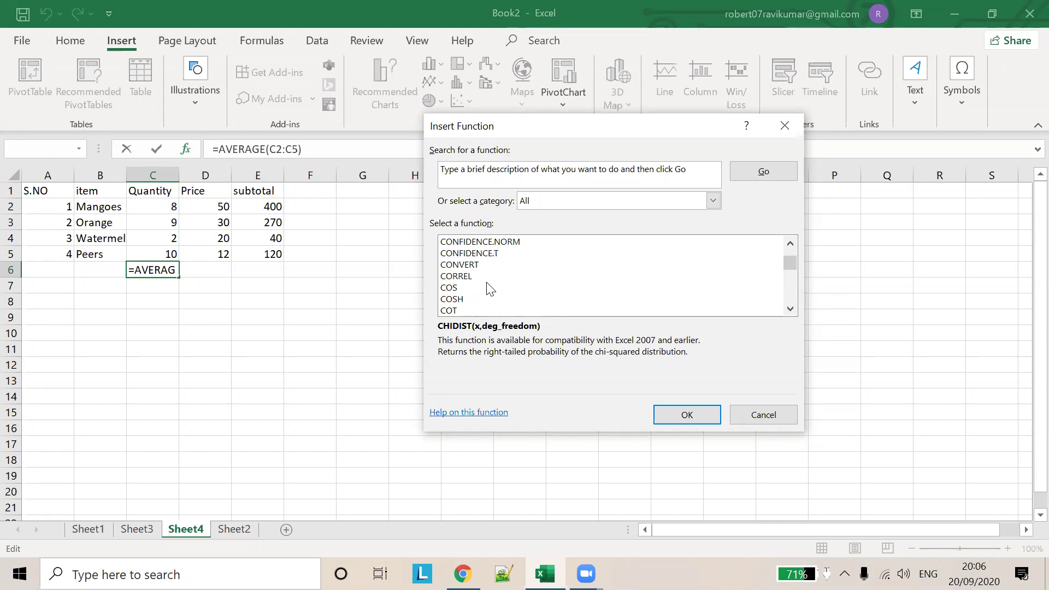
pyautogui.scroll(3, 497, 294)
pyautogui.scroll(4, 569, 300)
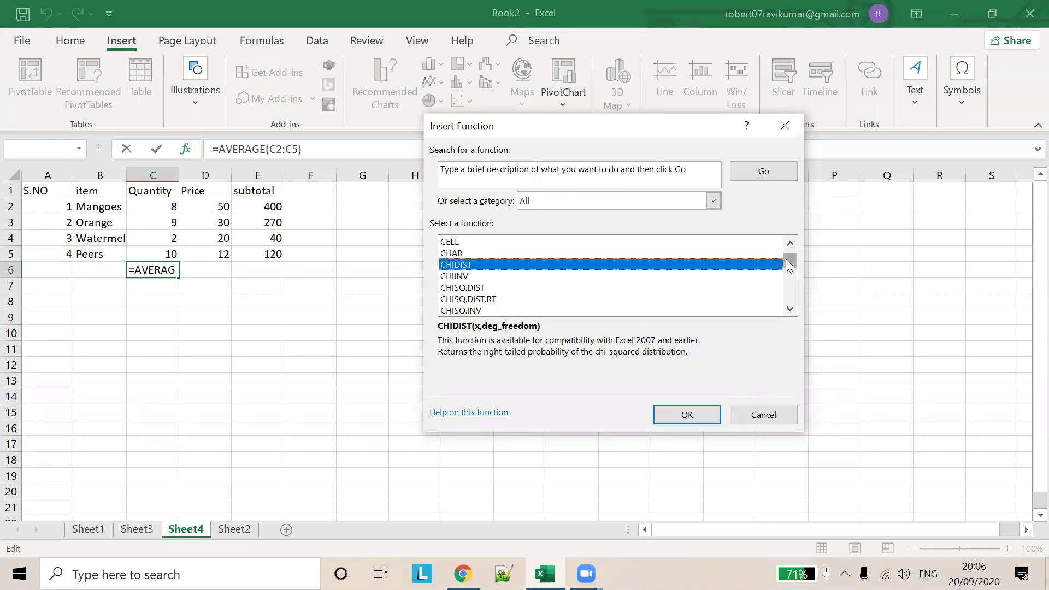
pyautogui.moveTo(786, 260)
pyautogui.mouseDown()
pyautogui.moveTo(797, 300)
pyautogui.moveTo(795, 263)
pyautogui.mouseUp()
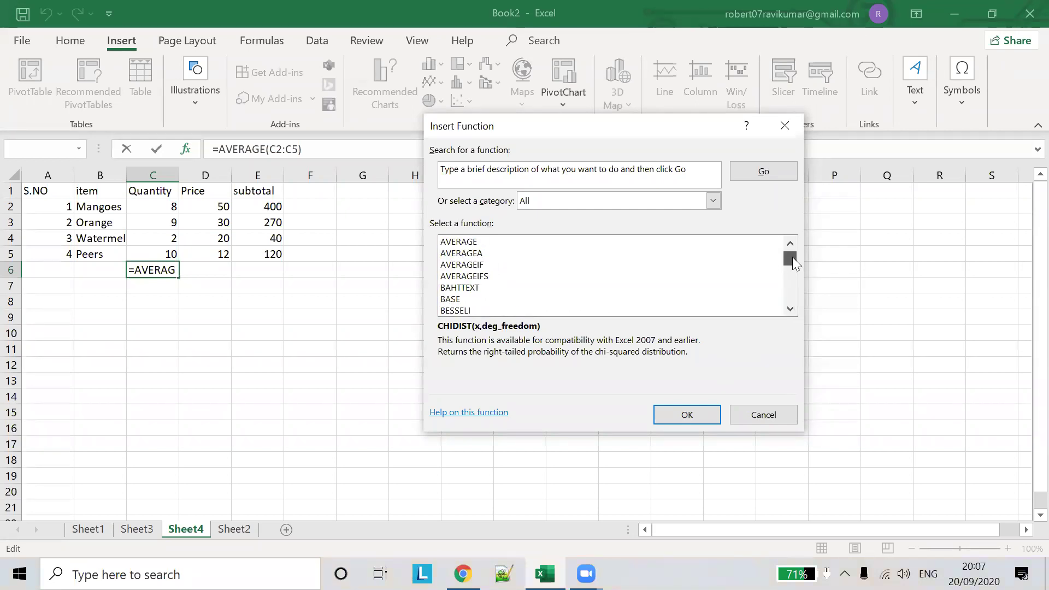
pyautogui.click(761, 417)
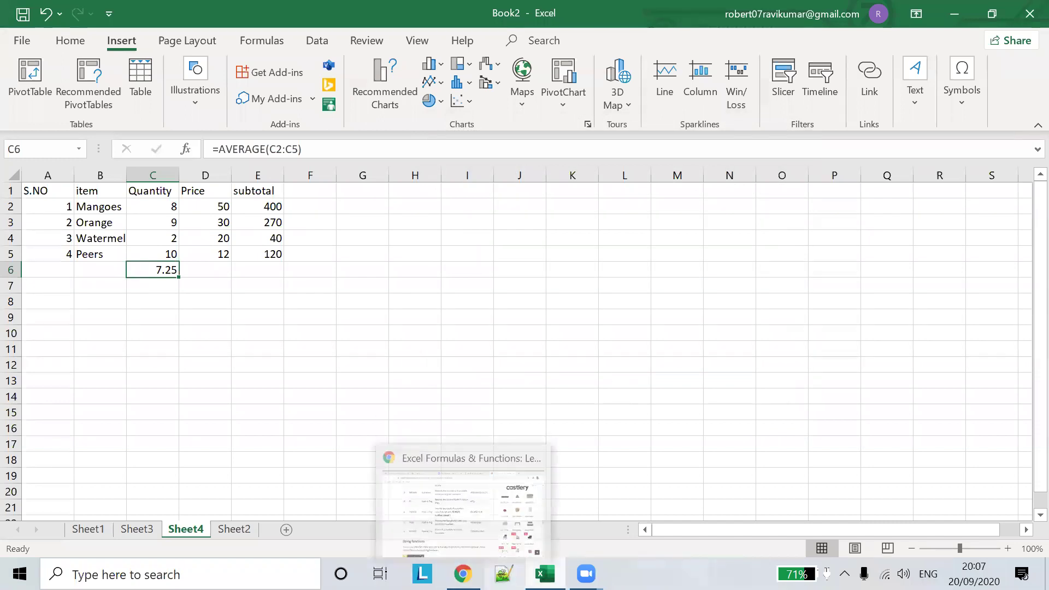
pyautogui.click(463, 495)
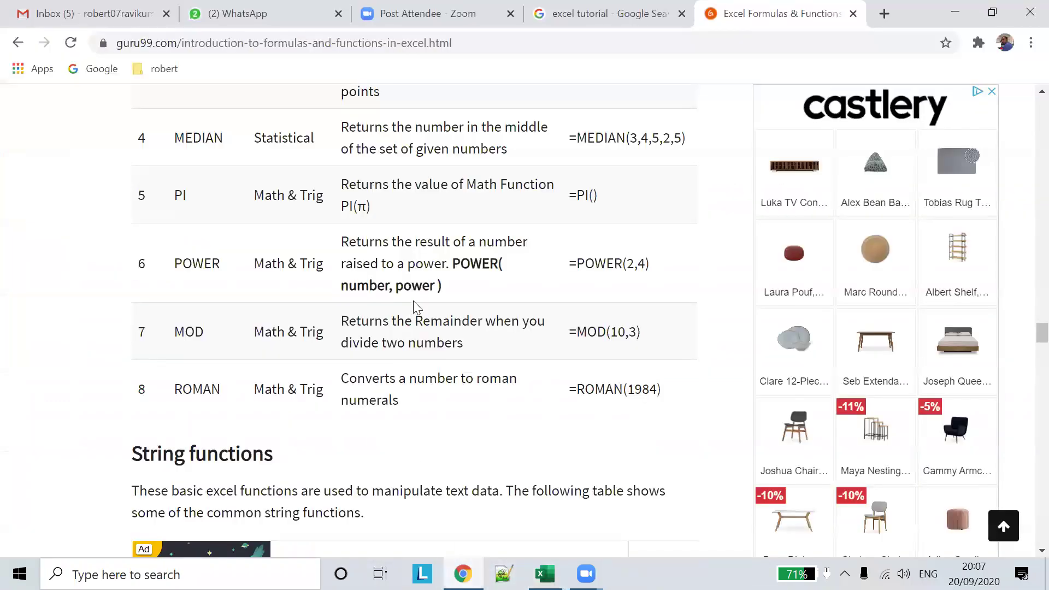
pyautogui.scroll(-3, 416, 304)
pyautogui.scroll(4, 420, 305)
pyautogui.scroll(6, 422, 305)
pyautogui.scroll(3, 423, 304)
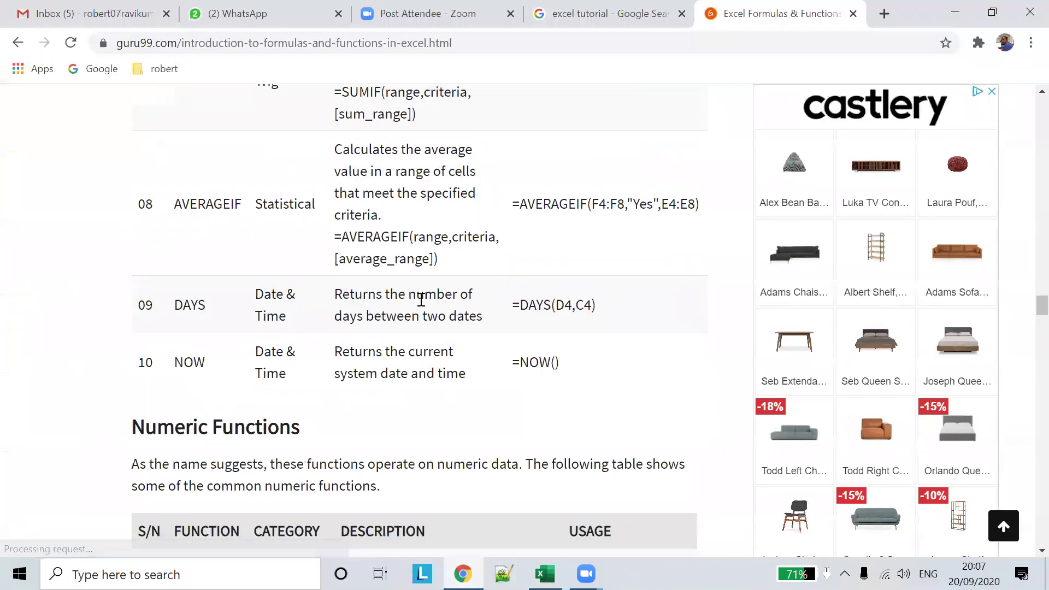
pyautogui.scroll(6, 422, 302)
pyautogui.scroll(7, 421, 300)
pyautogui.scroll(-6, 421, 299)
pyautogui.scroll(-5, 420, 299)
pyautogui.scroll(-5, 421, 300)
pyautogui.scroll(-4, 421, 300)
pyautogui.scroll(-3, 421, 300)
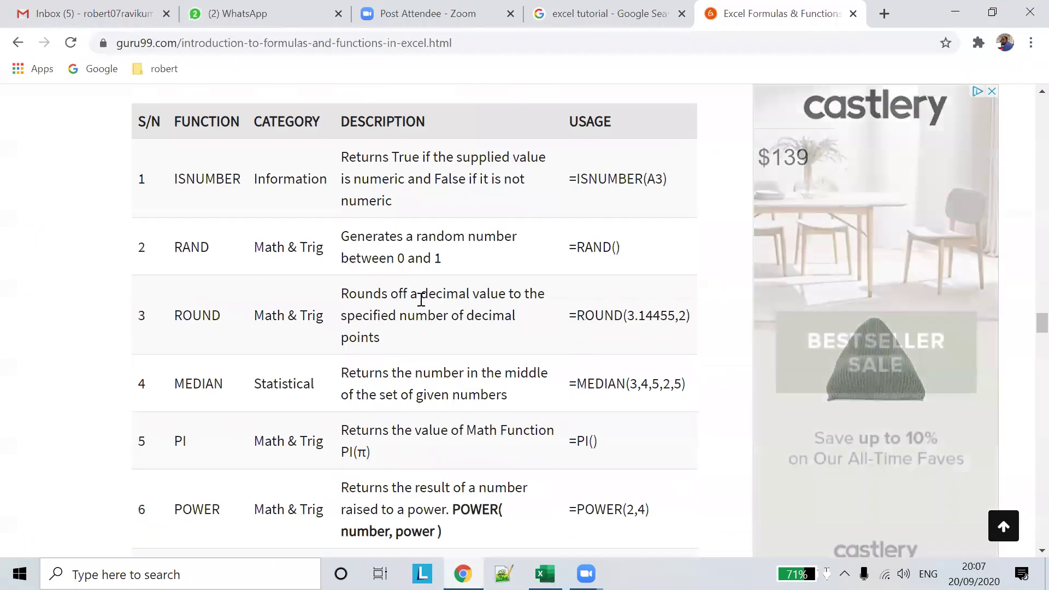
pyautogui.scroll(5, 422, 299)
pyautogui.scroll(-6, 484, 336)
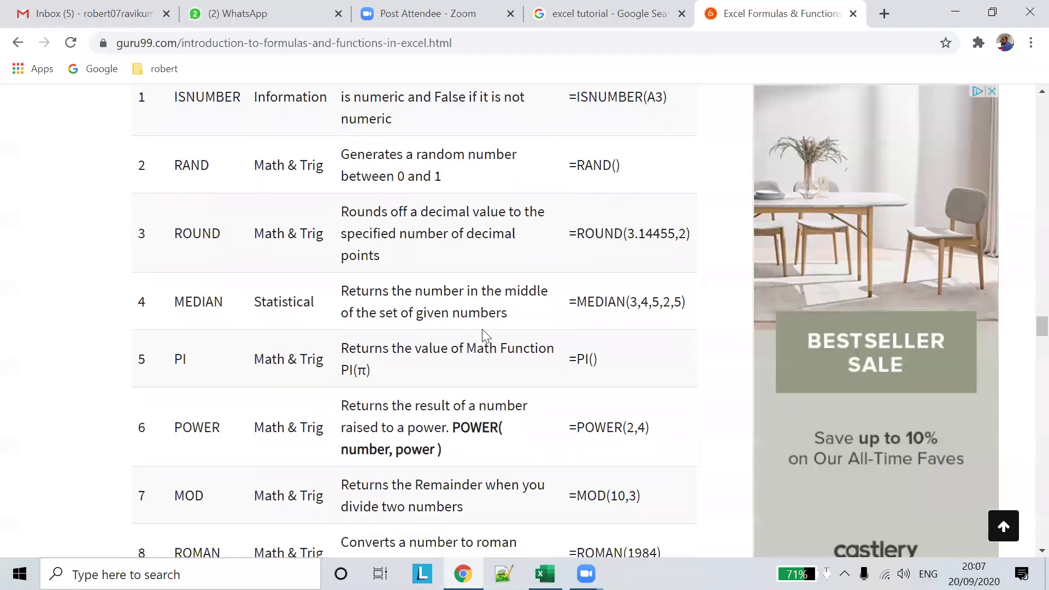
# - Back in the fruit workbook, start an ISNUMBER formula in F5 beside the Peers subtotal
pyautogui.hotkey('alt', 'Tab')
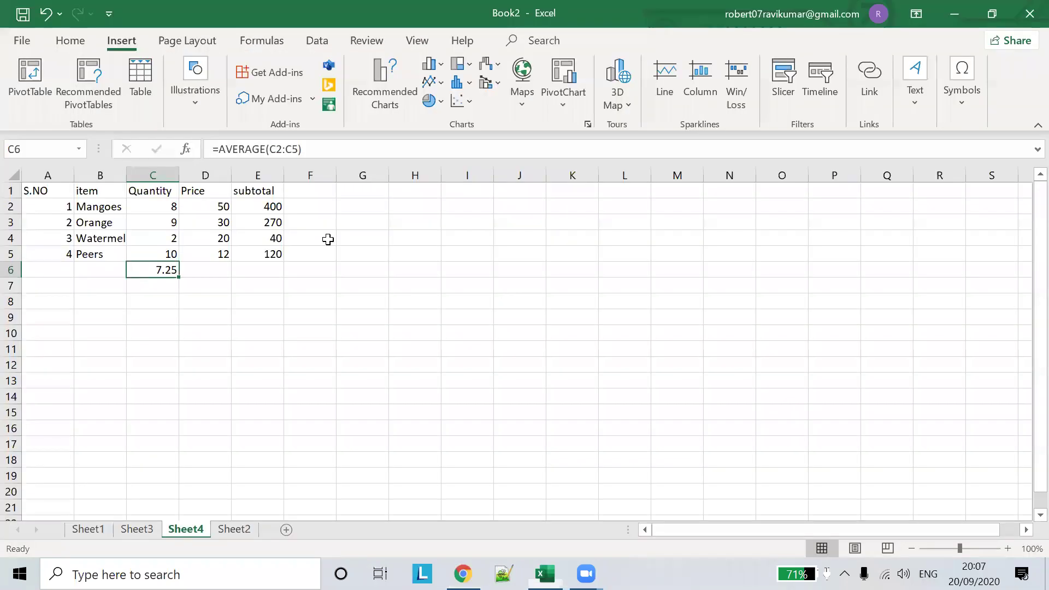
pyautogui.moveTo(265, 276); pyautogui.dragTo(274, 253)
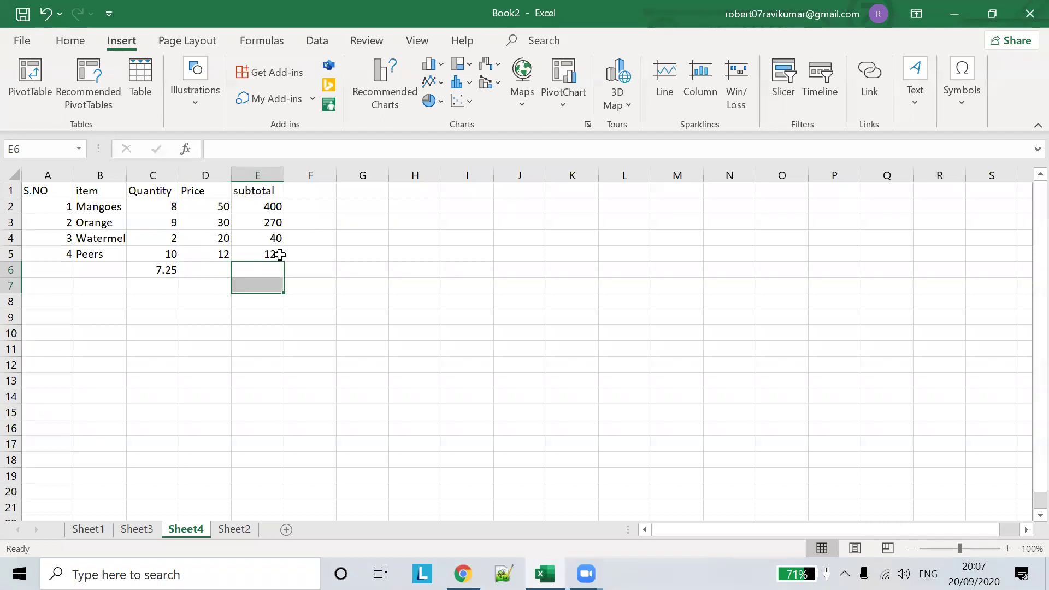
pyautogui.click(300, 258)
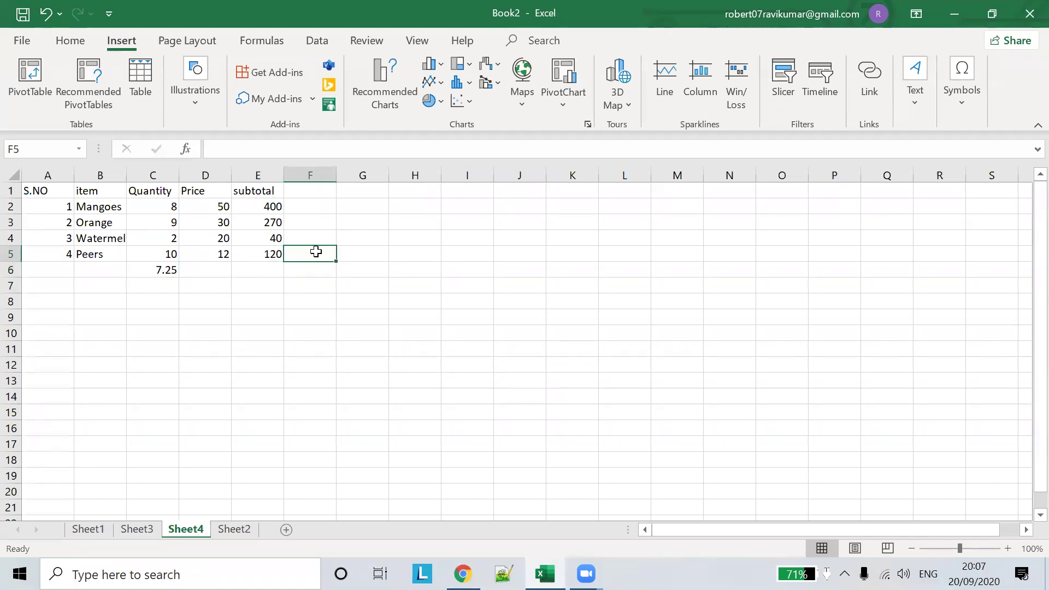
pyautogui.write('=IS')
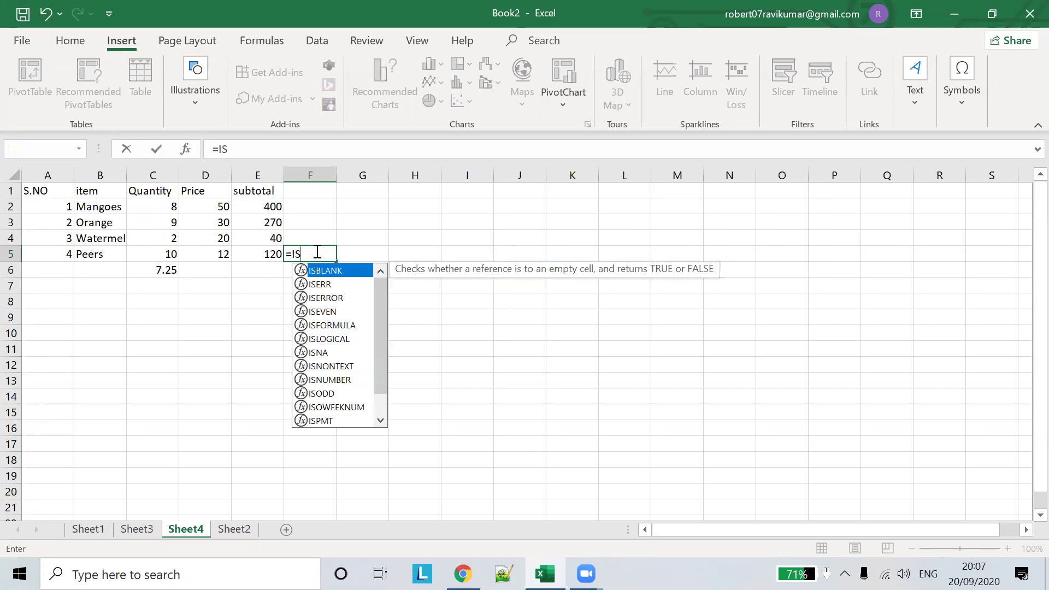
pyautogui.write('NU')
pyautogui.press('Return')
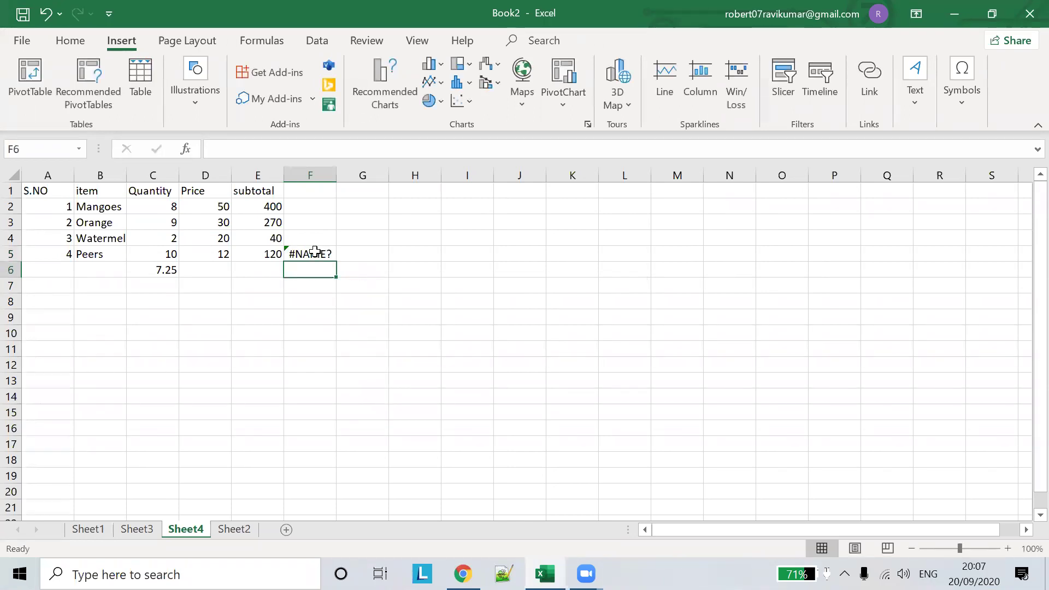
pyautogui.click(315, 252)
pyautogui.click(295, 148)
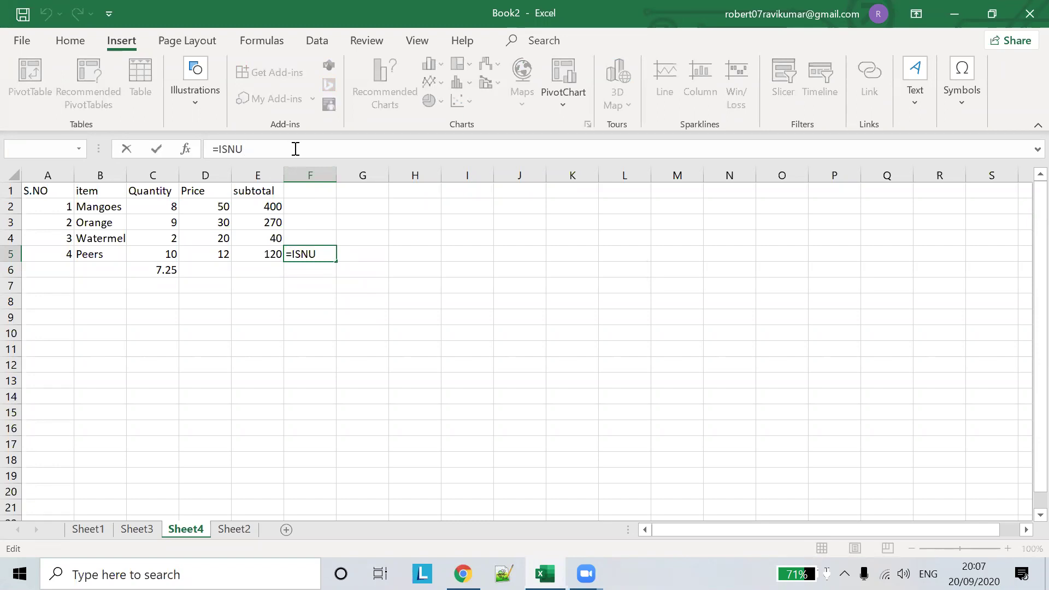
pyautogui.write('M')
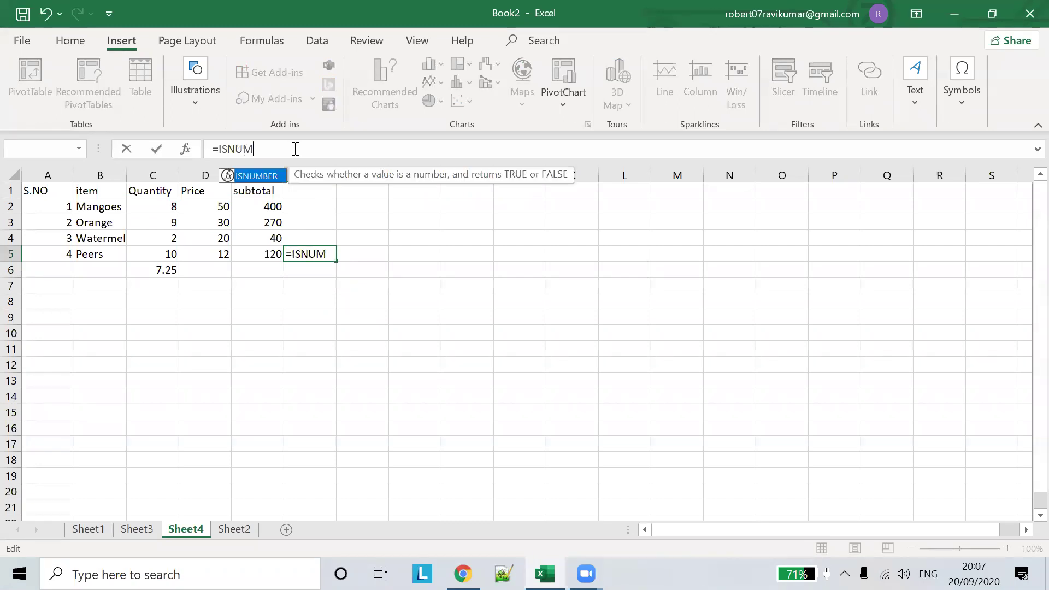
pyautogui.press('Return')
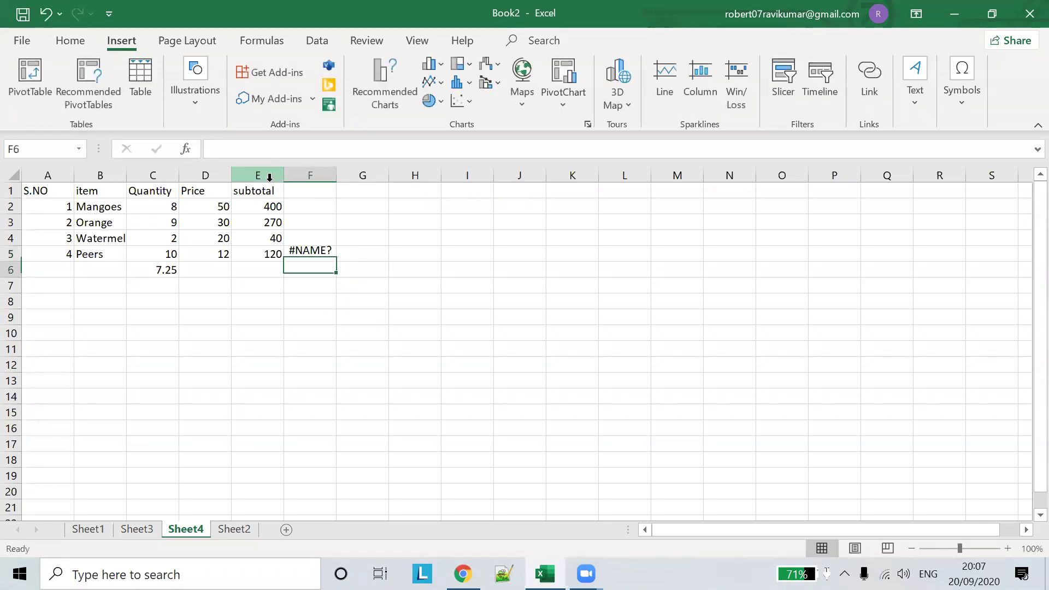
# - Complete F5's formula as =ISNUMBER(E5)
pyautogui.click(320, 255)
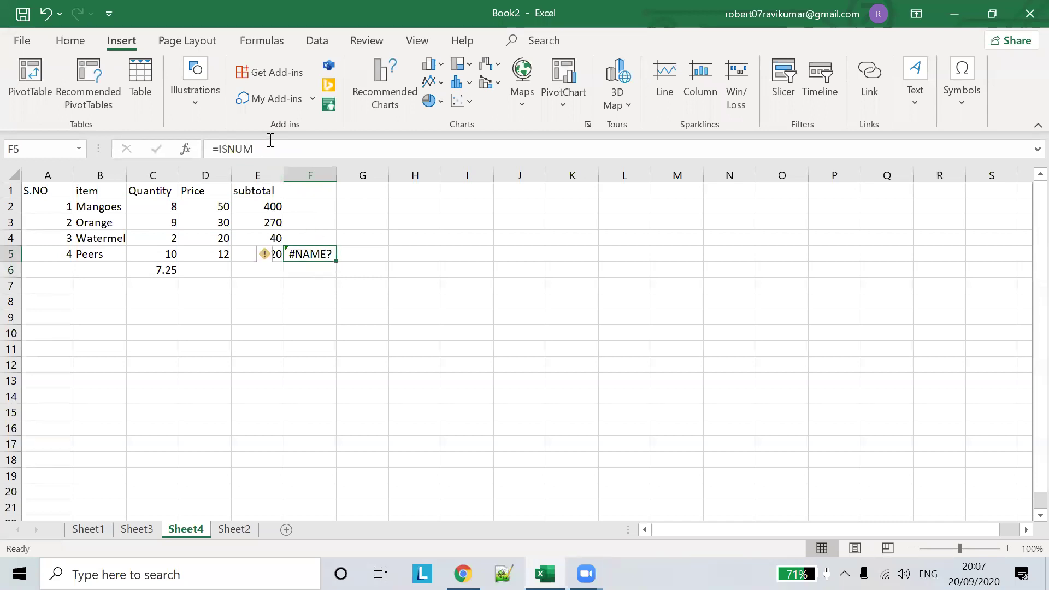
pyautogui.click(270, 143)
pyautogui.write('B')
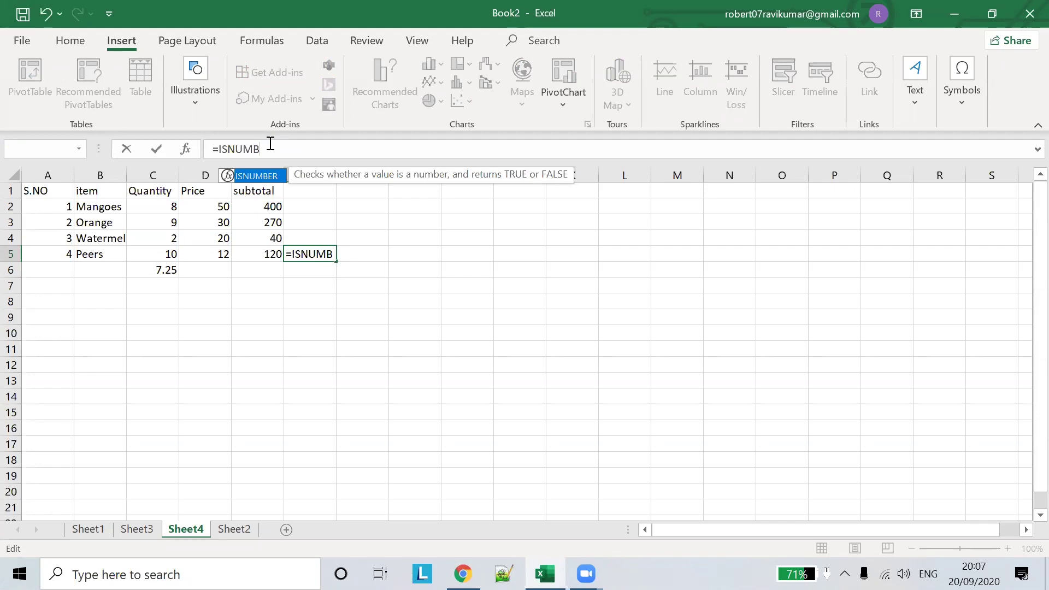
pyautogui.write('ER')
pyautogui.write('()')
pyautogui.press('Left')
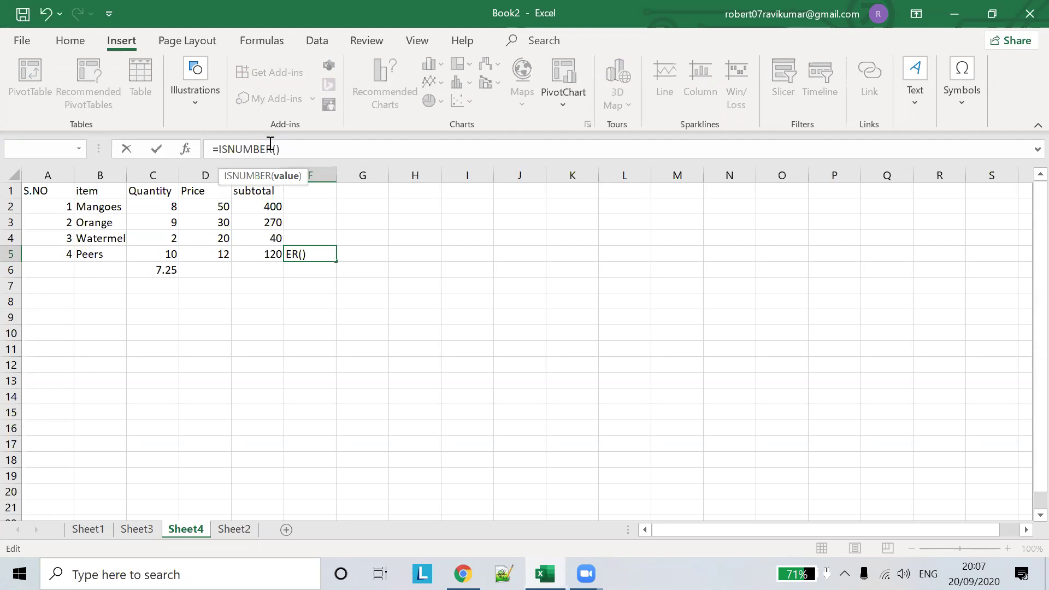
pyautogui.write('E')
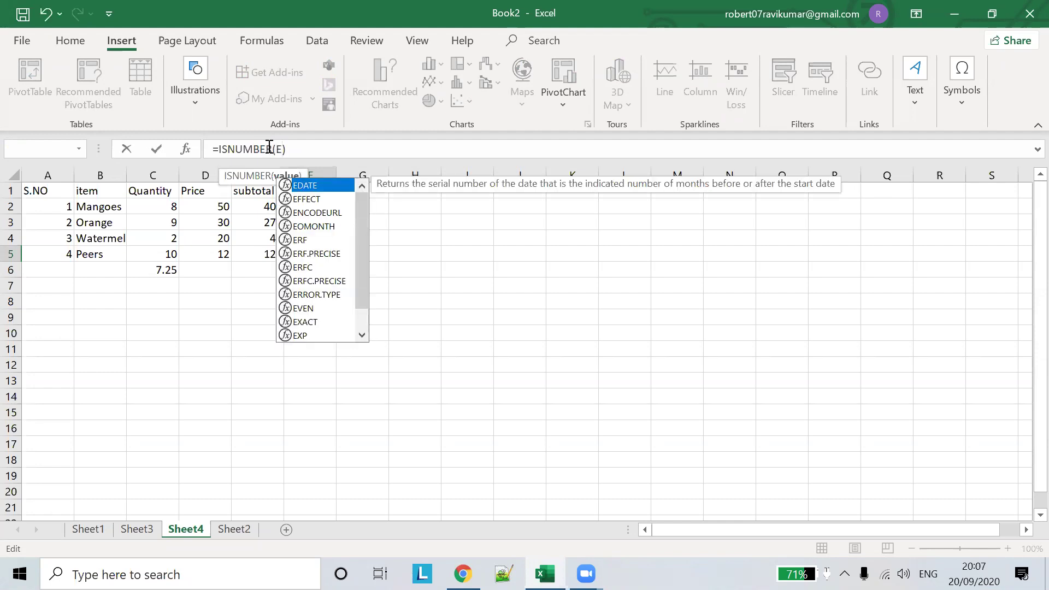
pyautogui.write('5')
pyautogui.click(377, 238)
# - Review F5's TRUE result, then select the Peers subtotal in E5
pyautogui.click(343, 267)
pyautogui.click(311, 250)
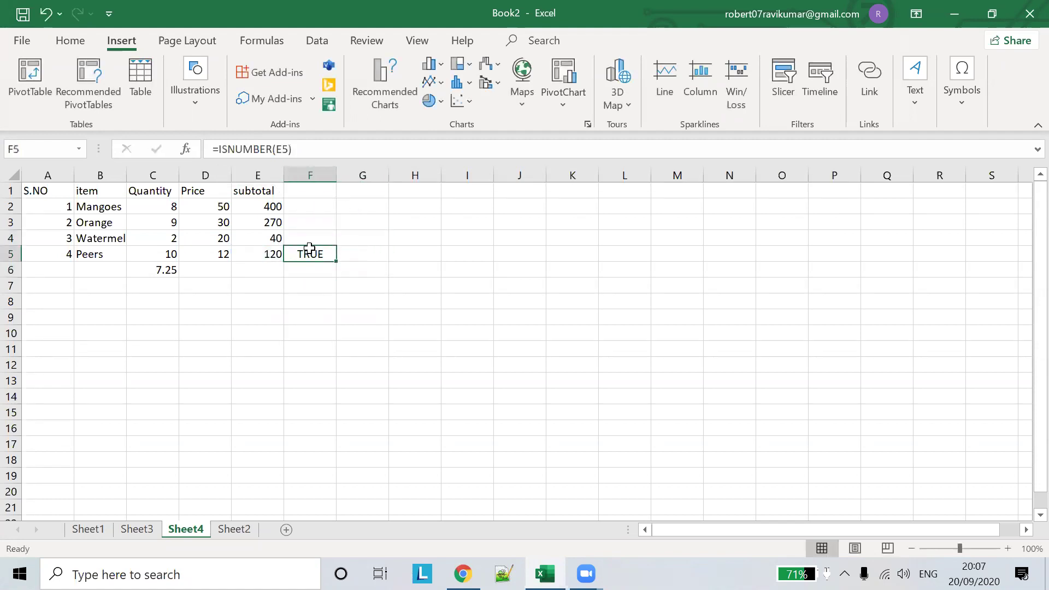
pyautogui.click(254, 251)
# - Enter text ('ertrt', then 'rshgsrh') in E5 so F5 returns FALSE
pyautogui.write('e')
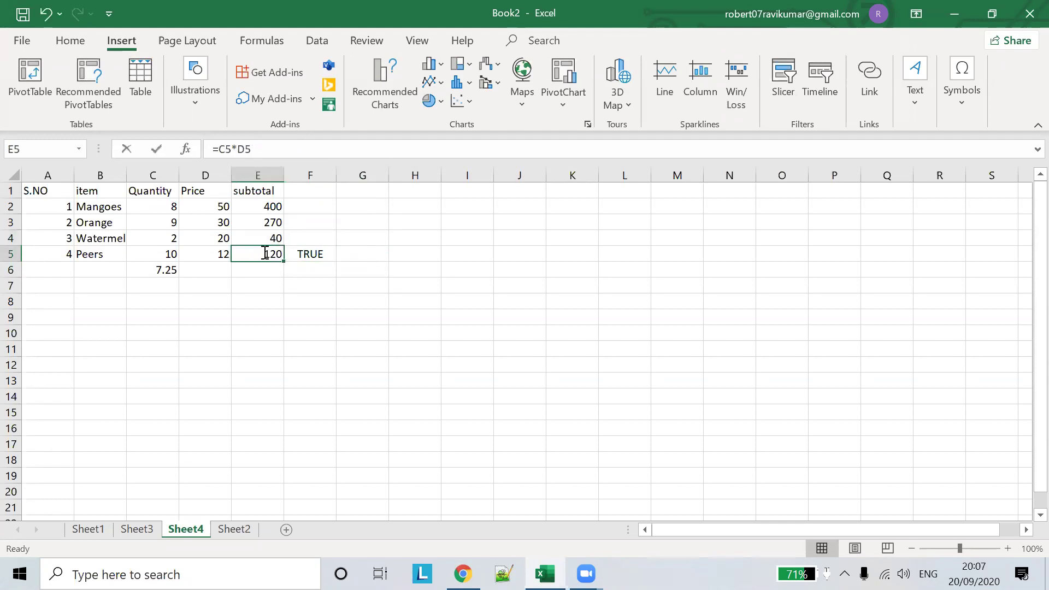
pyautogui.write('rtrt')
pyautogui.click(326, 270)
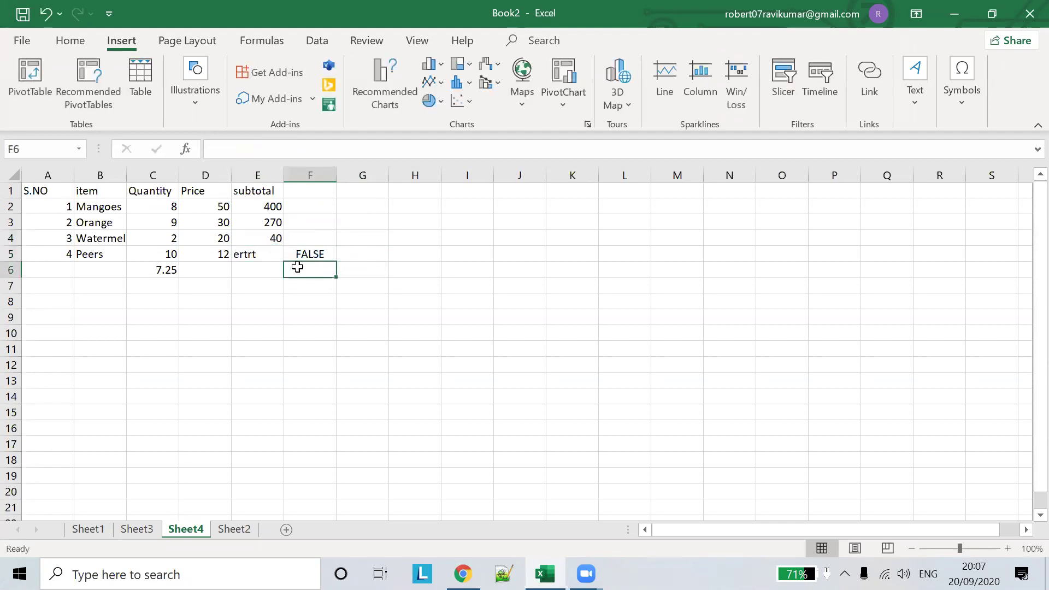
pyautogui.click(318, 251)
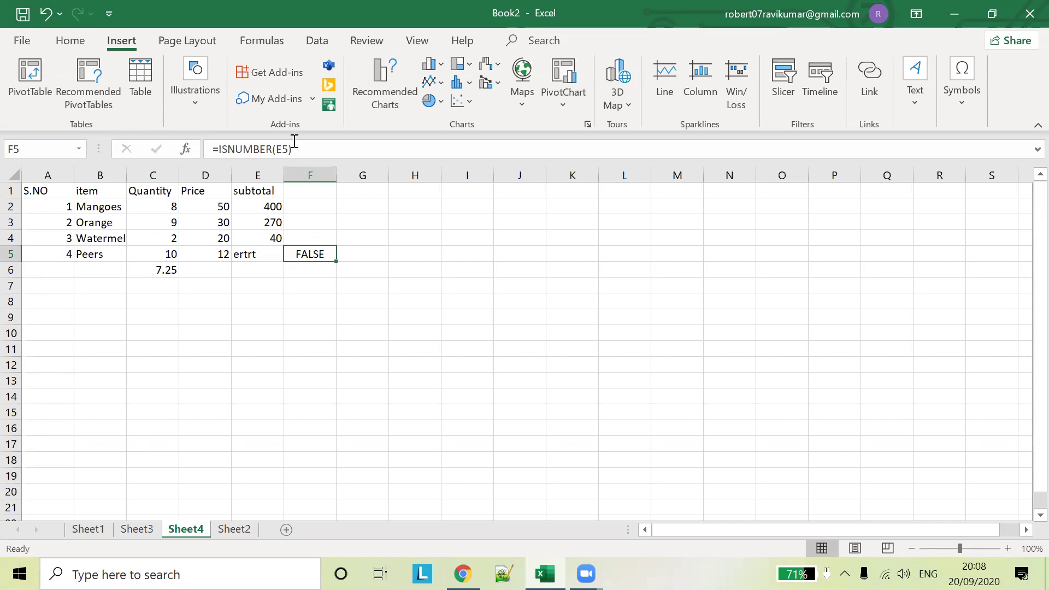
pyautogui.click(256, 254)
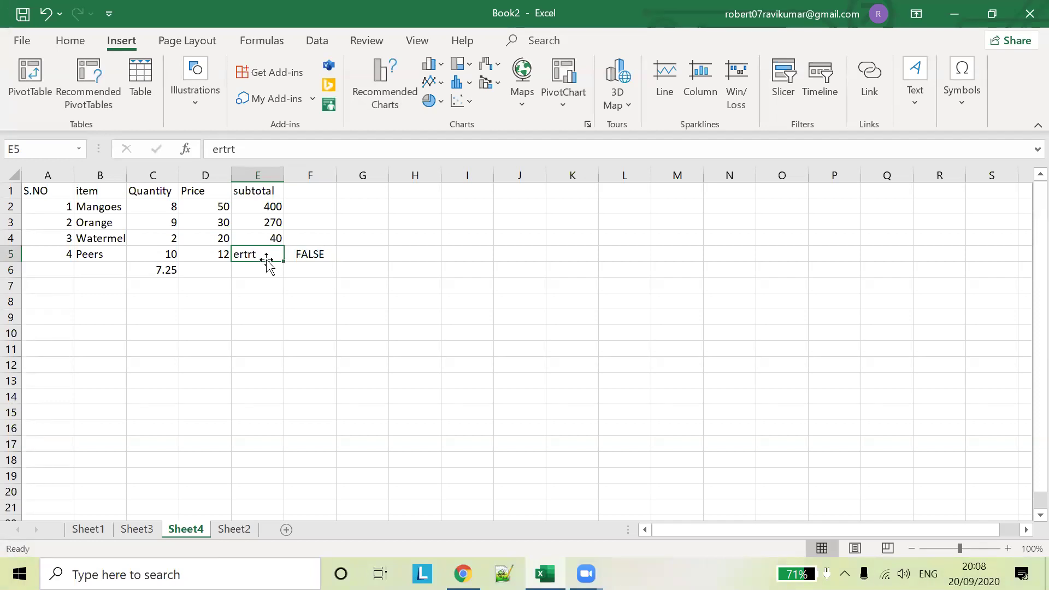
pyautogui.write('rshgsrh')
pyautogui.click(310, 253)
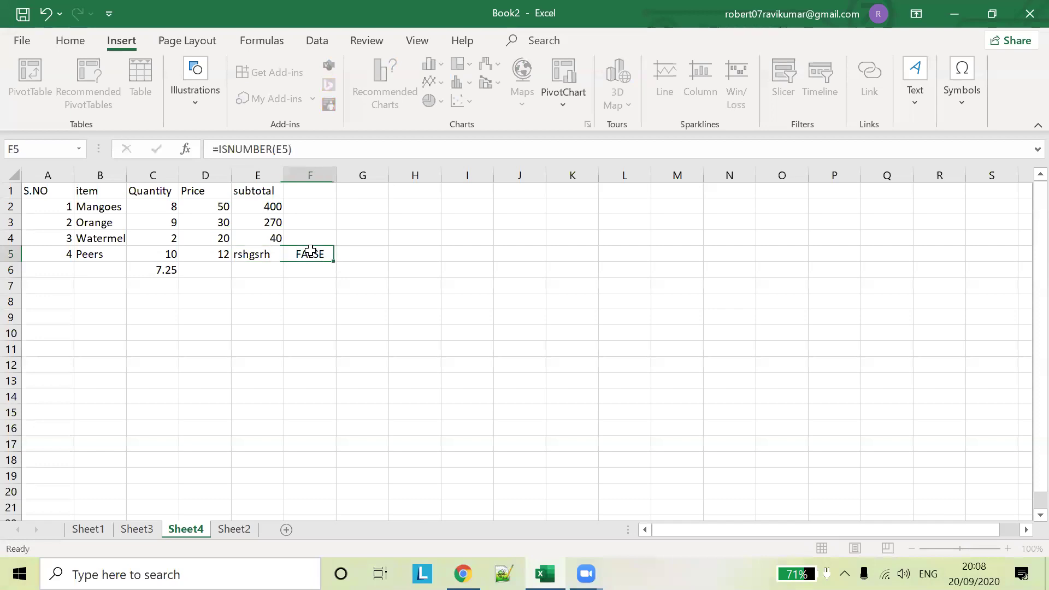
# - Enter 3456 in E5 and confirm F5 shows TRUE
pyautogui.click(259, 254)
pyautogui.write('3456')
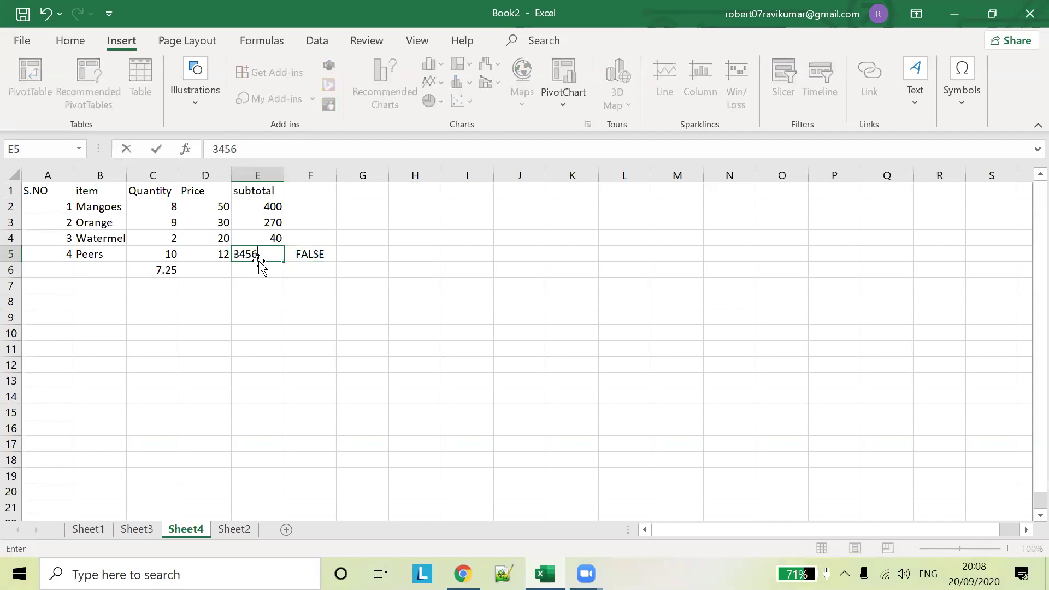
pyautogui.click(319, 272)
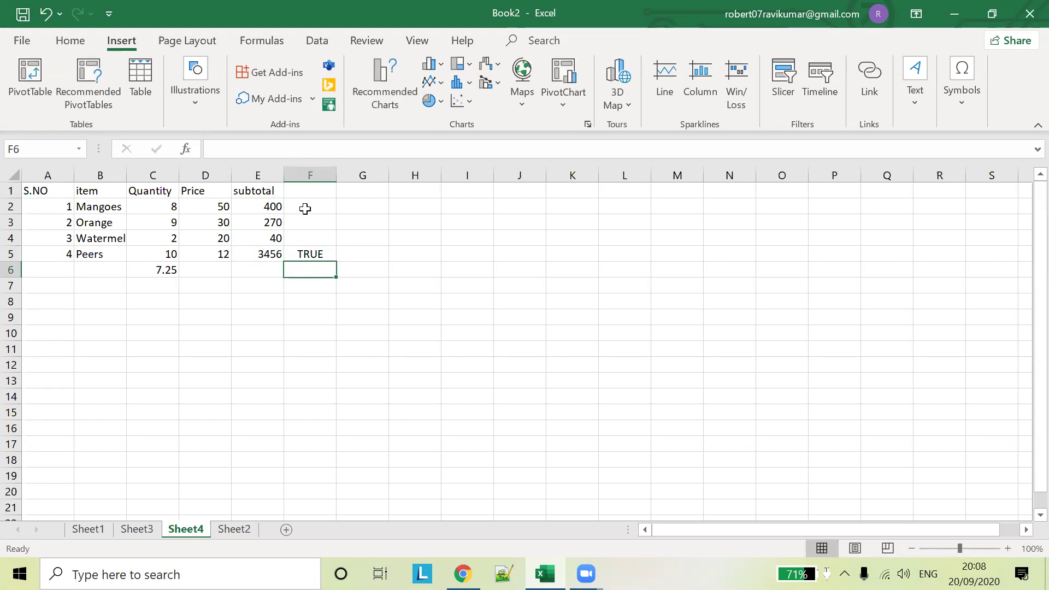
pyautogui.click(310, 254)
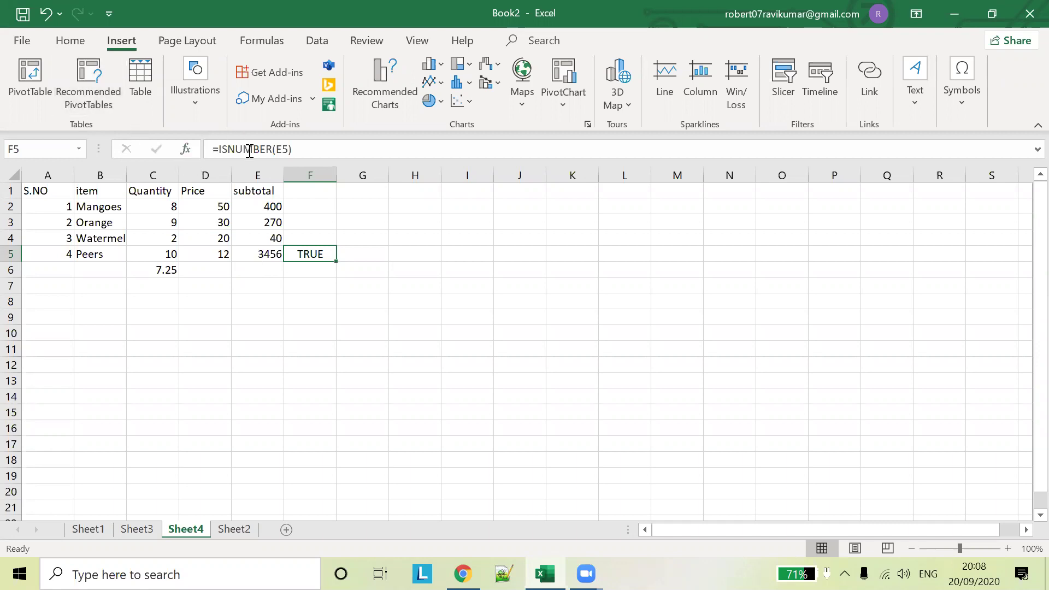
# - Try pointing F5's ISNUMBER formula at E2, then E5, then range G5:G6
pyautogui.doubleClick(283, 149)
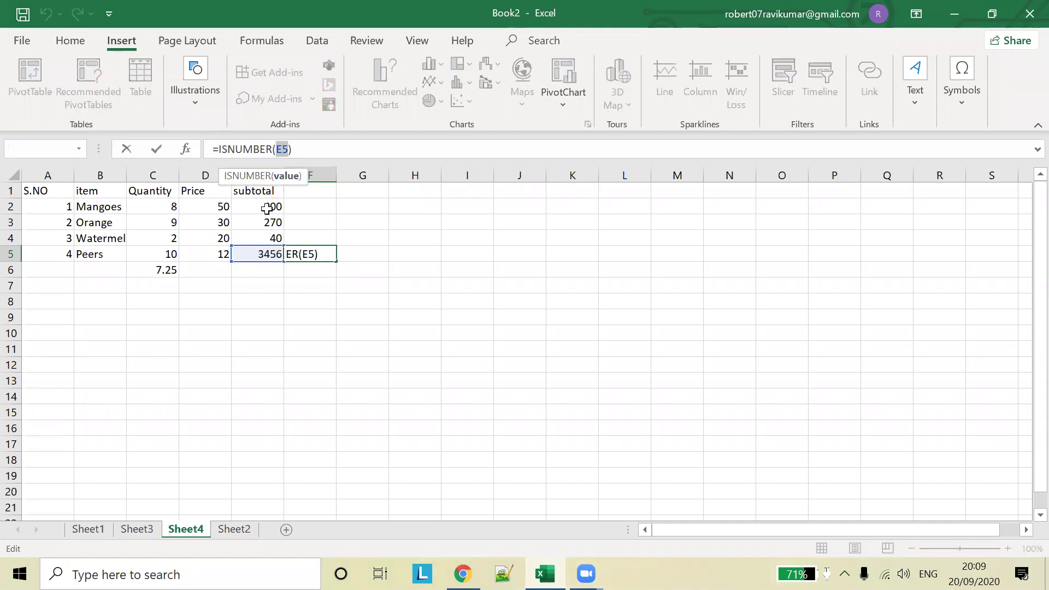
pyautogui.click(271, 207)
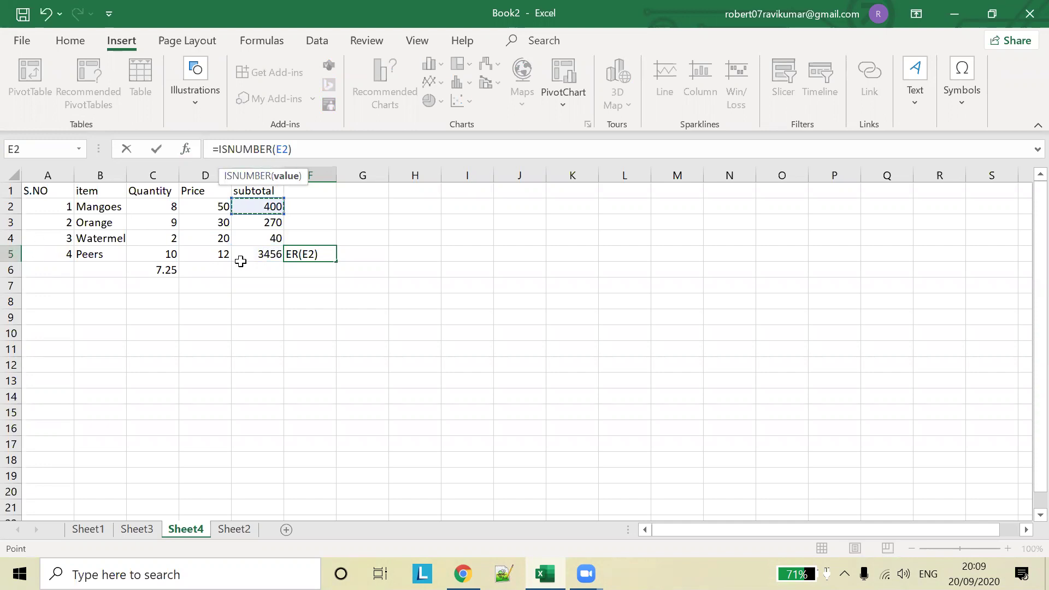
pyautogui.click(266, 252)
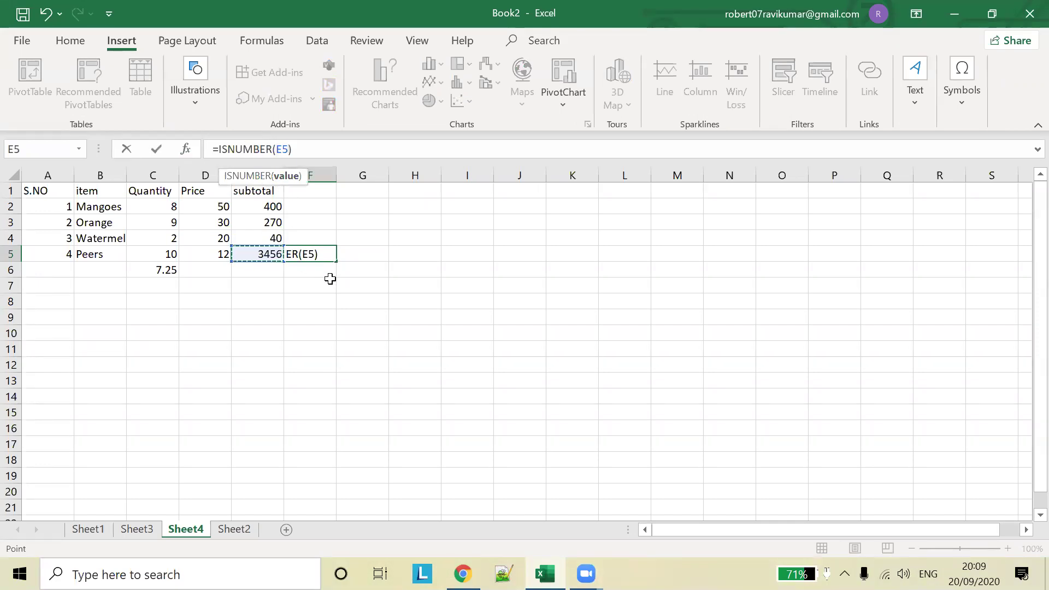
pyautogui.moveTo(378, 256); pyautogui.dragTo(378, 261)
pyautogui.click(316, 253)
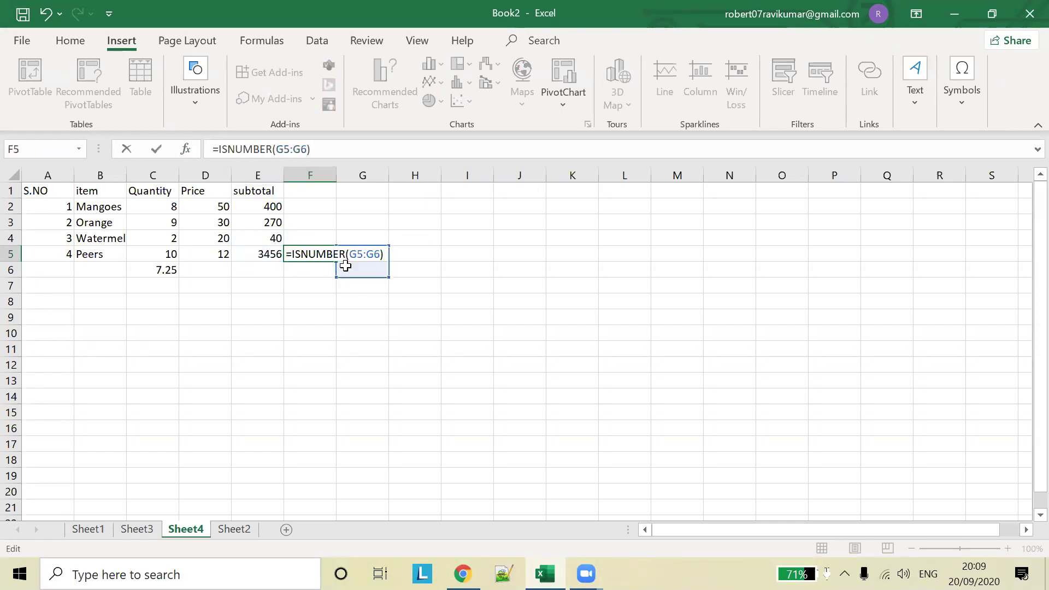
# - Restore the ISNUMBER argument to E5 so F5 shows TRUE, then switch to the guru99 page
pyautogui.moveTo(275, 150); pyautogui.dragTo(310, 150)
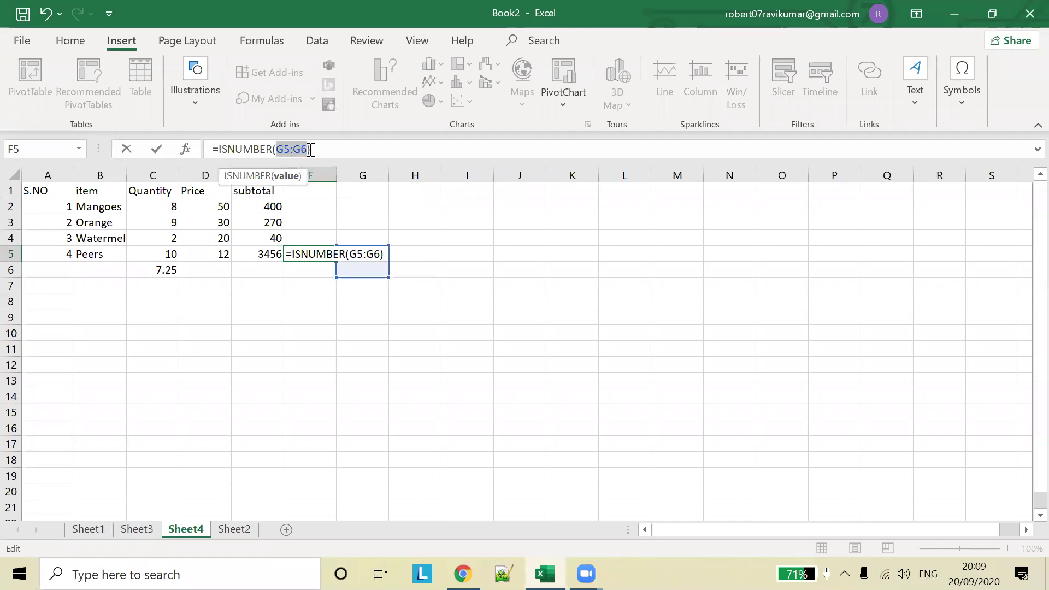
pyautogui.write('E5')
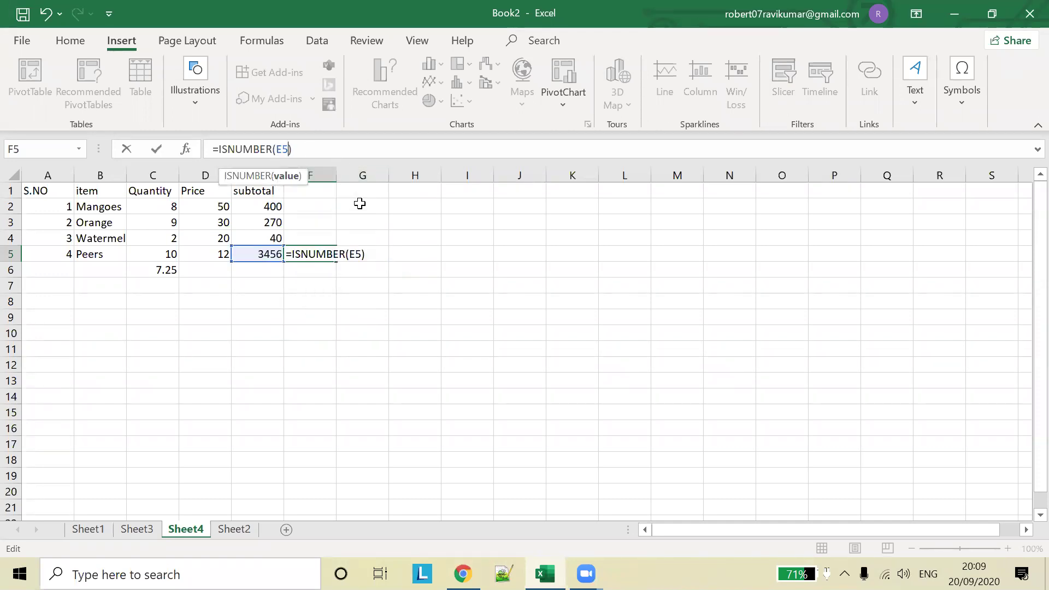
pyautogui.click(384, 225)
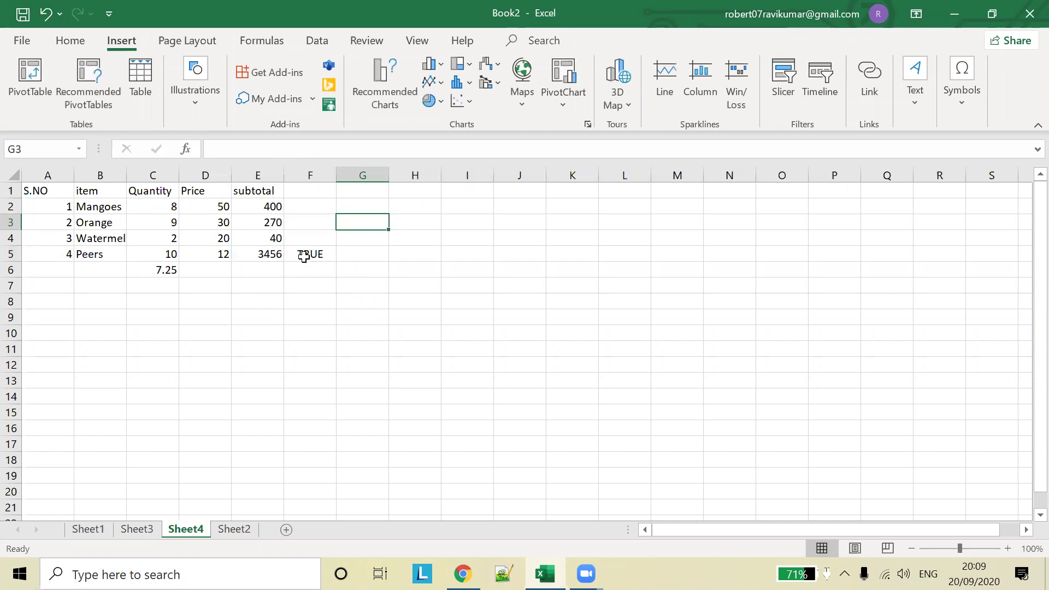
pyautogui.click(462, 572)
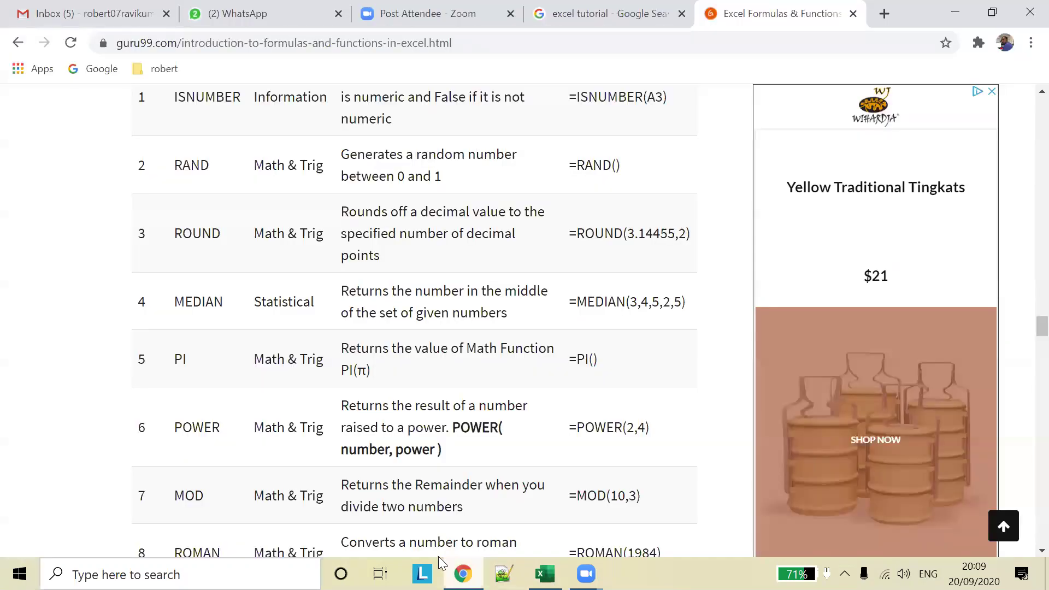
# - Find and select the ISTEXT(value) syntax in guru99's function table, then return to Excel
pyautogui.scroll(-1, 347, 306)
pyautogui.scroll(-5, 352, 306)
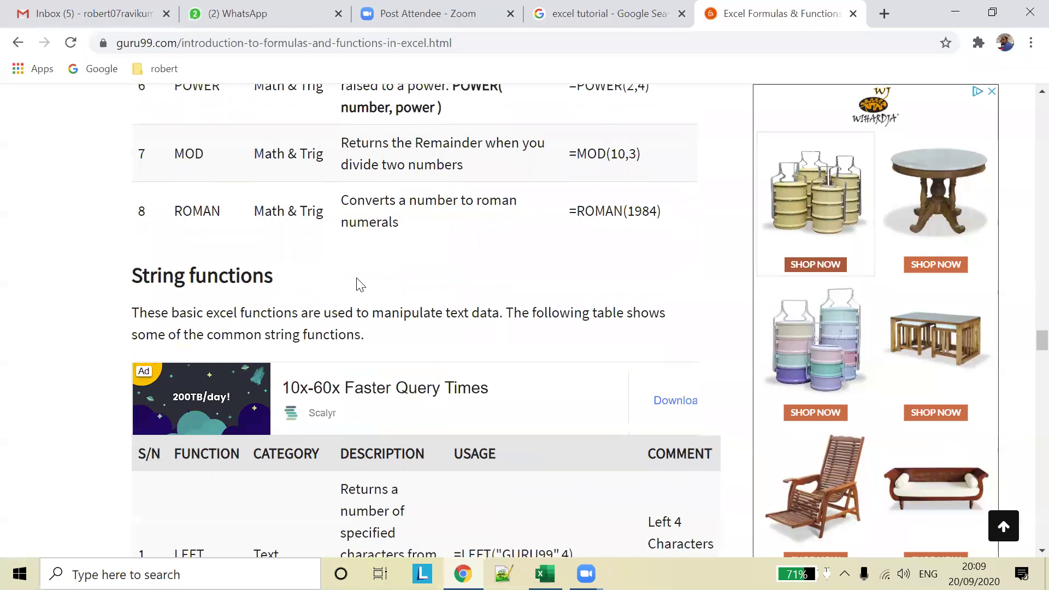
pyautogui.scroll(-7, 357, 278)
pyautogui.scroll(10, 357, 278)
pyautogui.scroll(7, 357, 276)
pyautogui.scroll(3, 358, 274)
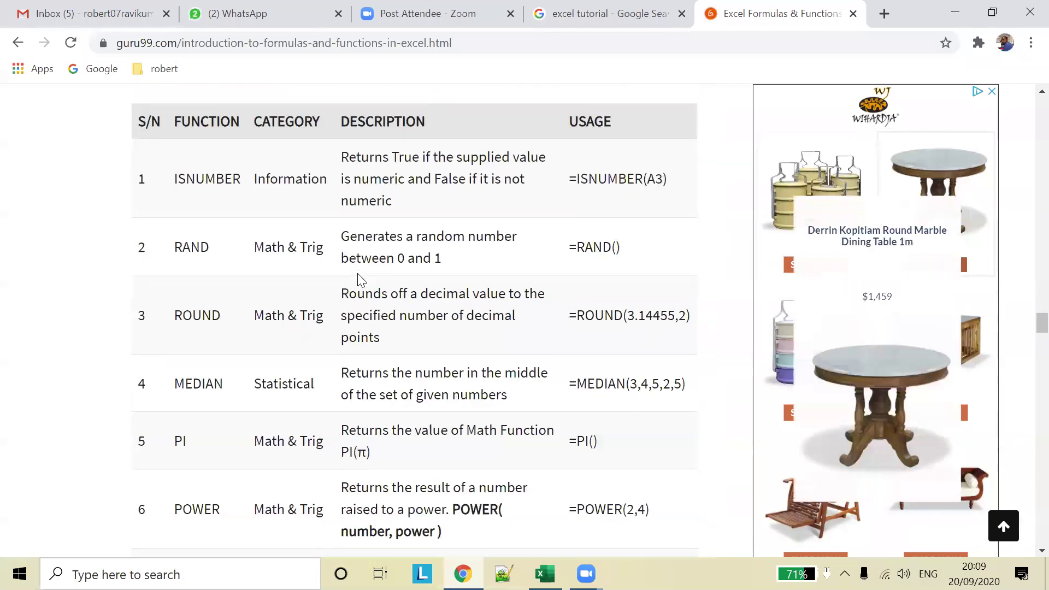
pyautogui.scroll(-3, 226, 270)
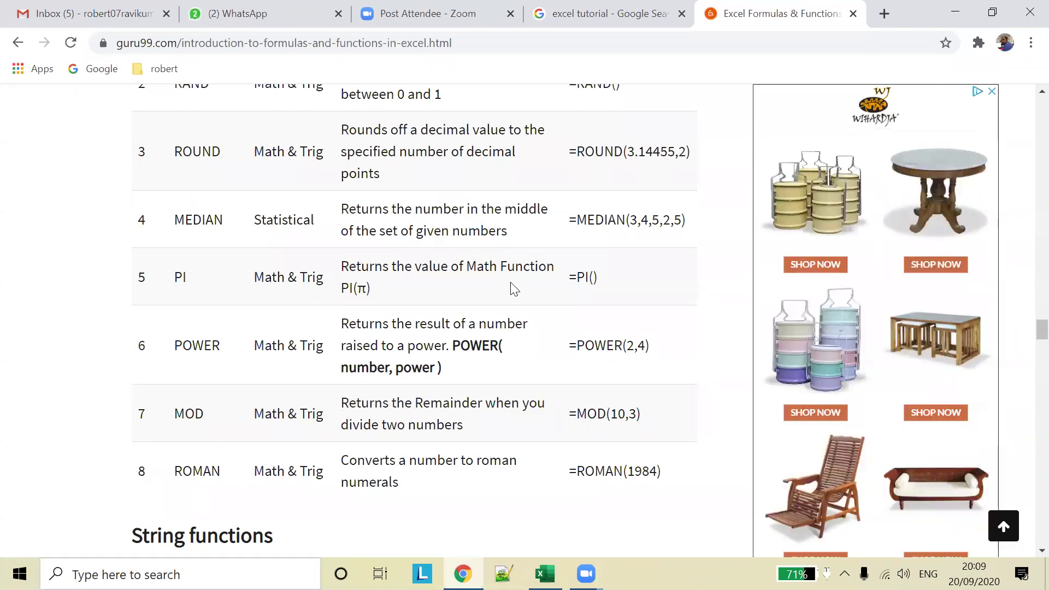
pyautogui.scroll(-4, 511, 283)
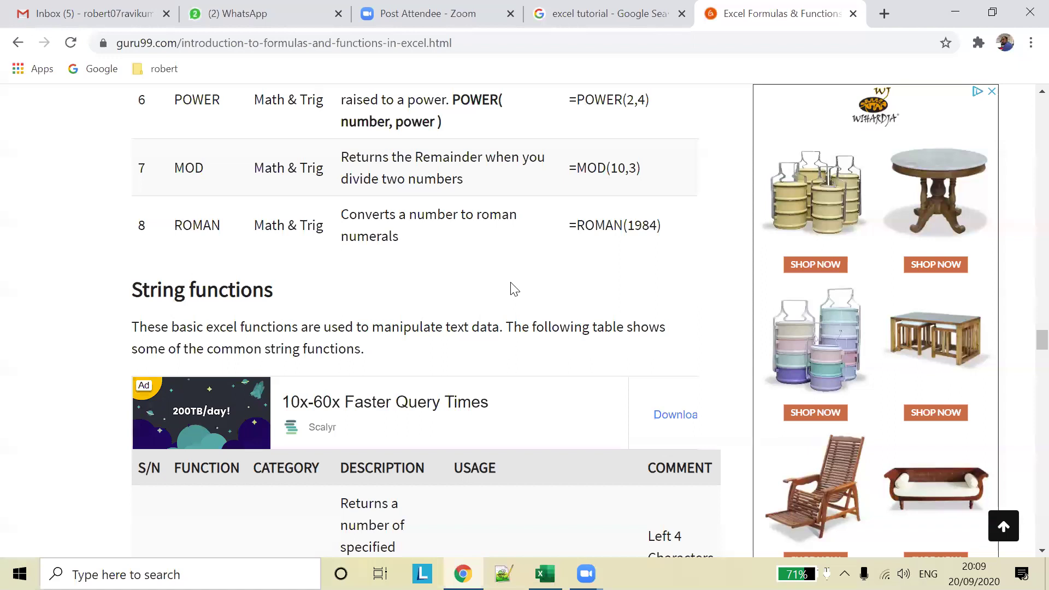
pyautogui.scroll(-4, 555, 320)
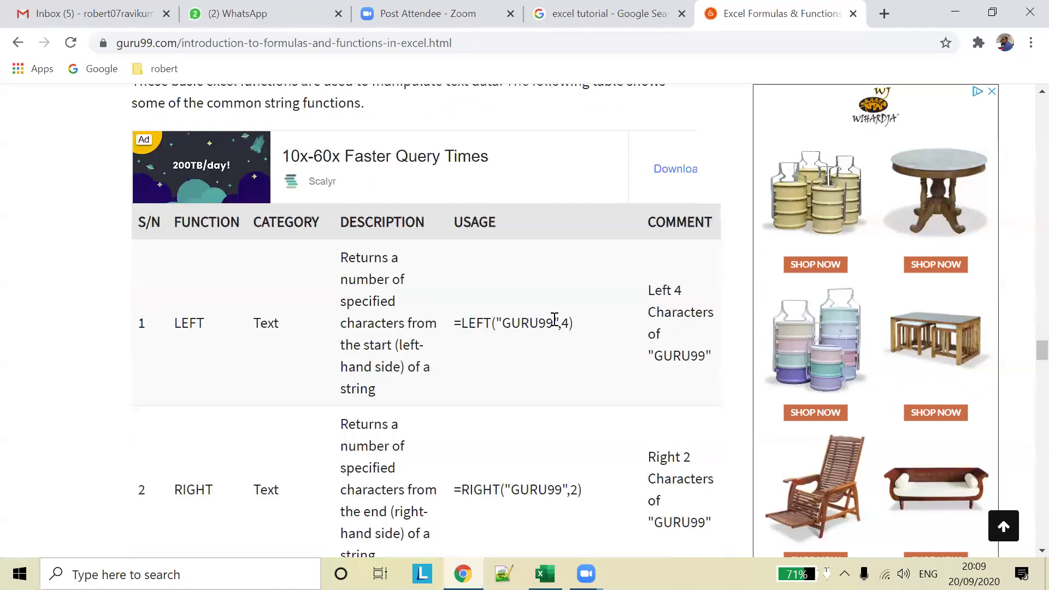
pyautogui.scroll(-2, 555, 321)
pyautogui.scroll(-4, 553, 322)
pyautogui.scroll(-4, 553, 325)
pyautogui.scroll(-4, 553, 327)
pyautogui.scroll(-3, 554, 329)
pyautogui.scroll(-4, 554, 328)
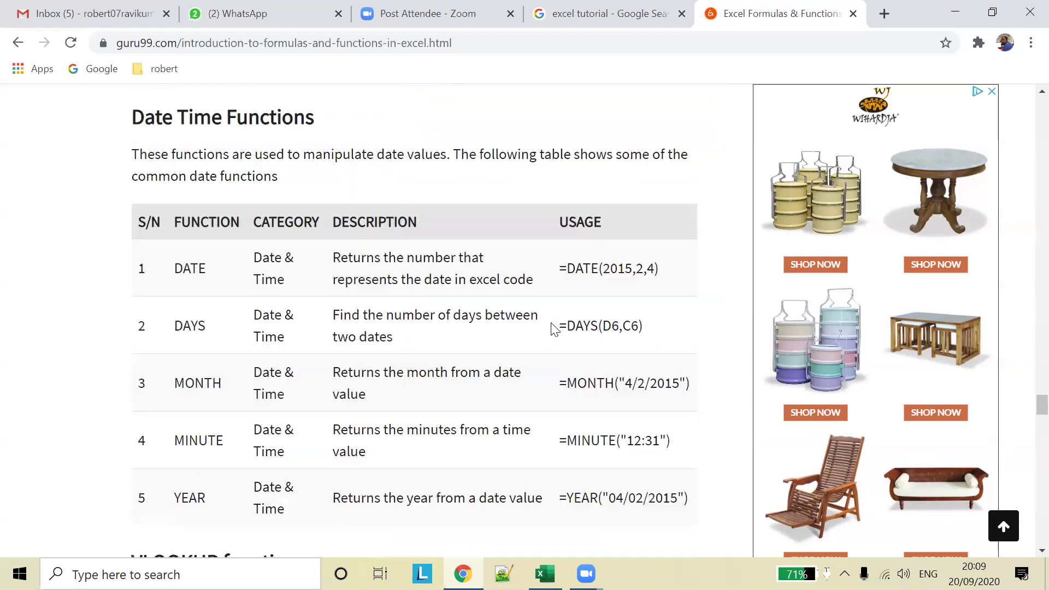
pyautogui.scroll(1, 553, 328)
pyautogui.scroll(-5, 548, 335)
pyautogui.scroll(-4, 546, 341)
pyautogui.scroll(8, 544, 346)
pyautogui.scroll(5, 544, 345)
pyautogui.scroll(5, 546, 342)
pyautogui.scroll(4, 546, 341)
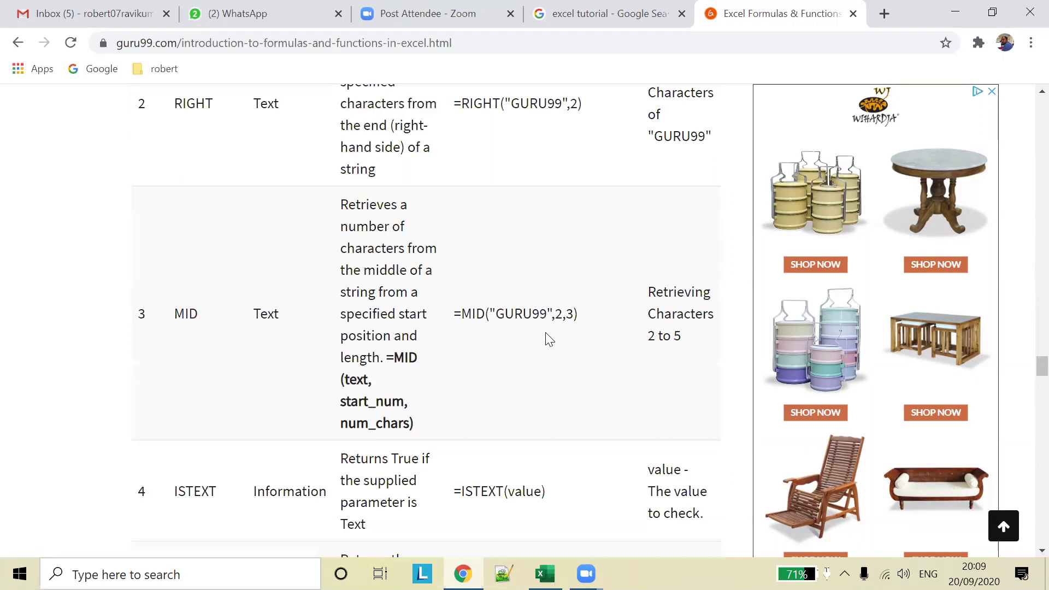
pyautogui.scroll(4, 547, 333)
pyautogui.scroll(3, 547, 332)
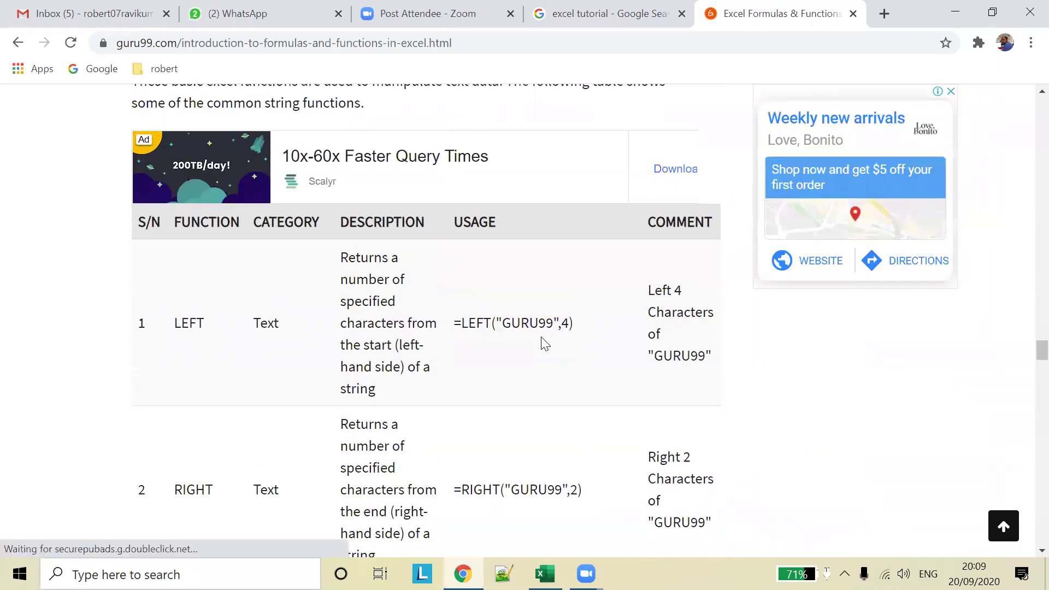
pyautogui.scroll(-1, 475, 301)
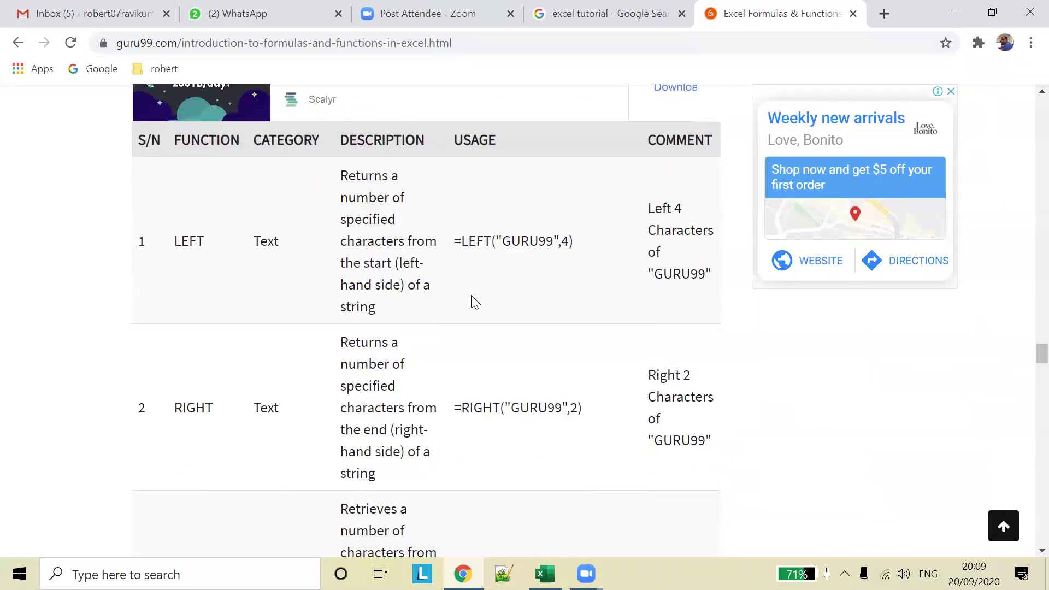
pyautogui.scroll(-2, 462, 317)
pyautogui.scroll(-2, 455, 328)
pyautogui.scroll(-2, 456, 330)
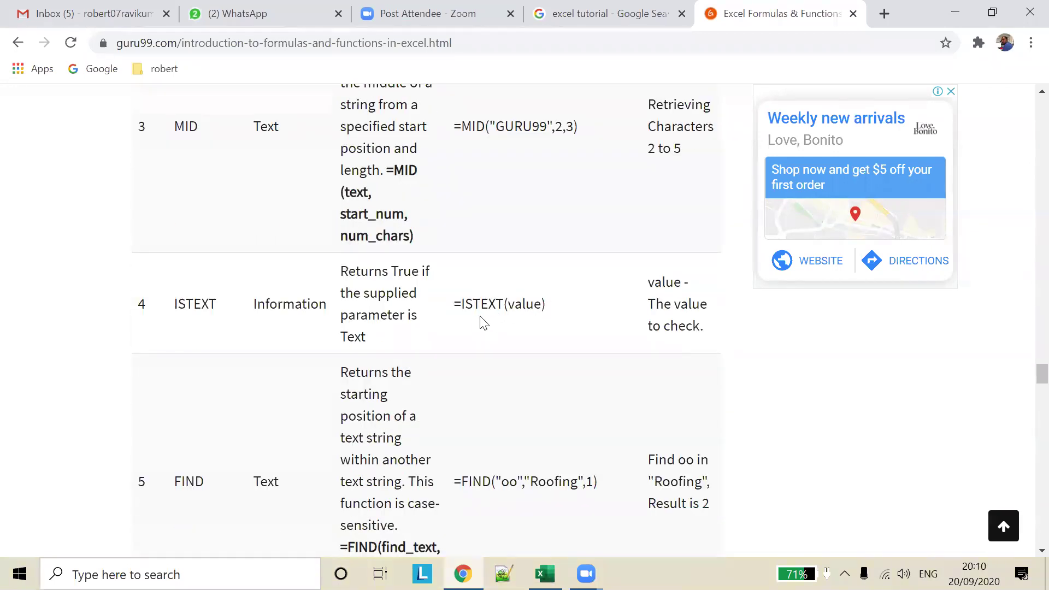
pyautogui.moveTo(462, 304); pyautogui.dragTo(558, 285)
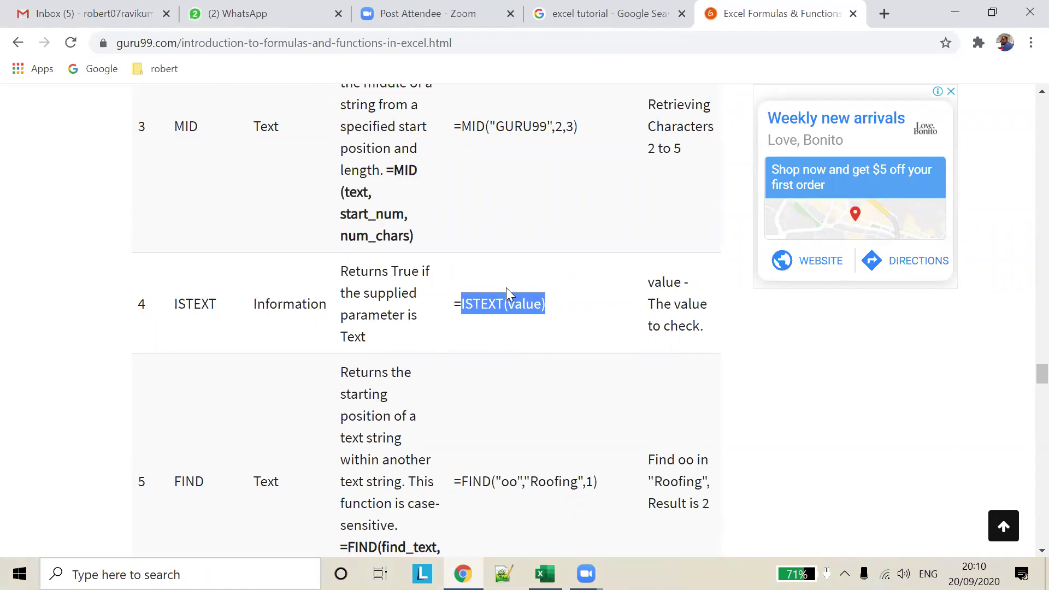
pyautogui.hotkey('alt', 'Tab')
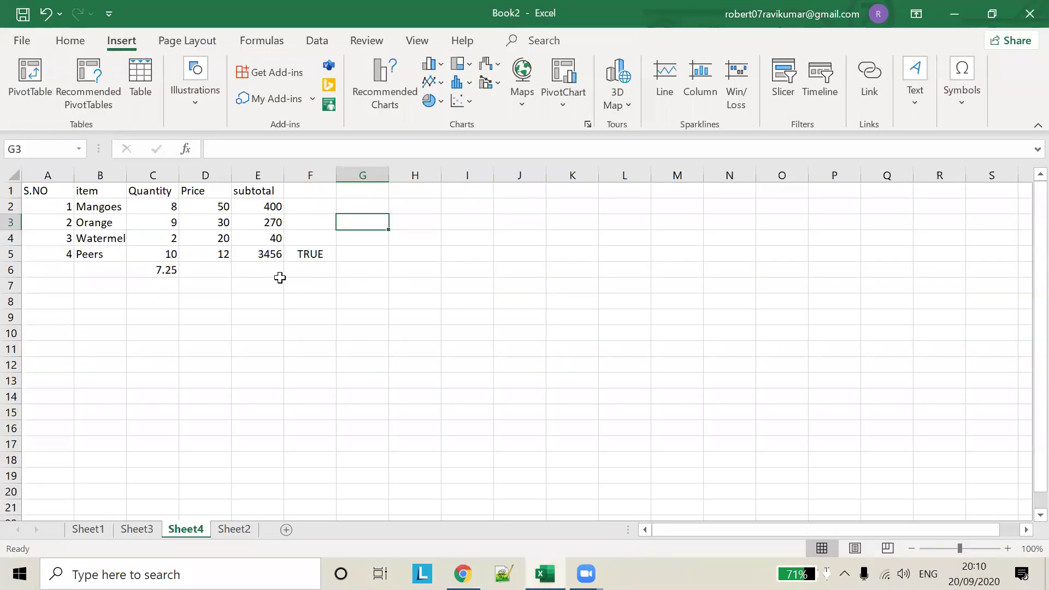
# - Enter a sample first name as text in E6, then select F6
pyautogui.click(271, 268)
pyautogui.write('Rober')
pyautogui.press('Tab')
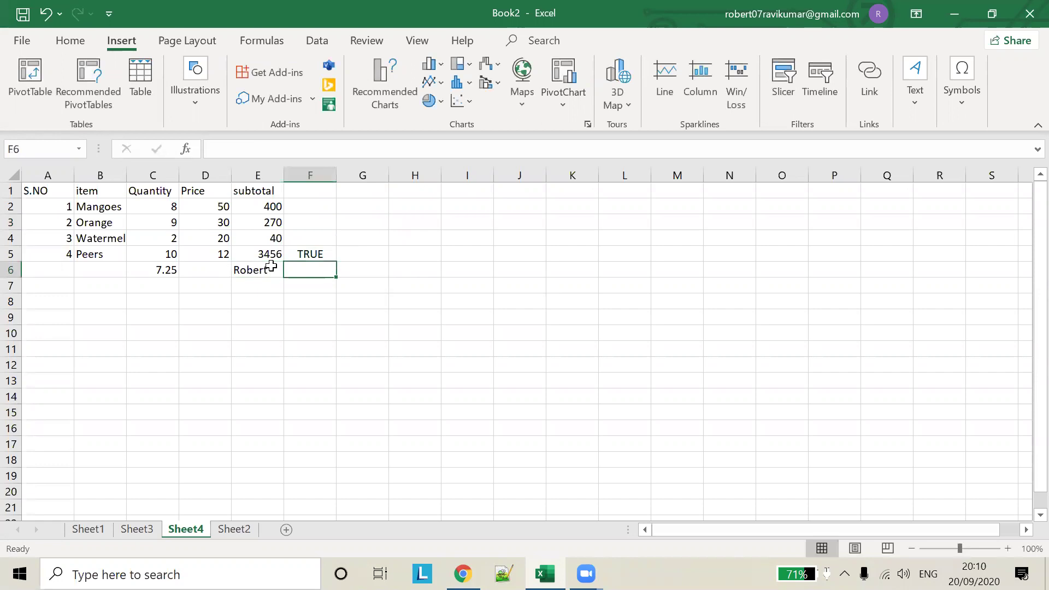
pyautogui.click(264, 270)
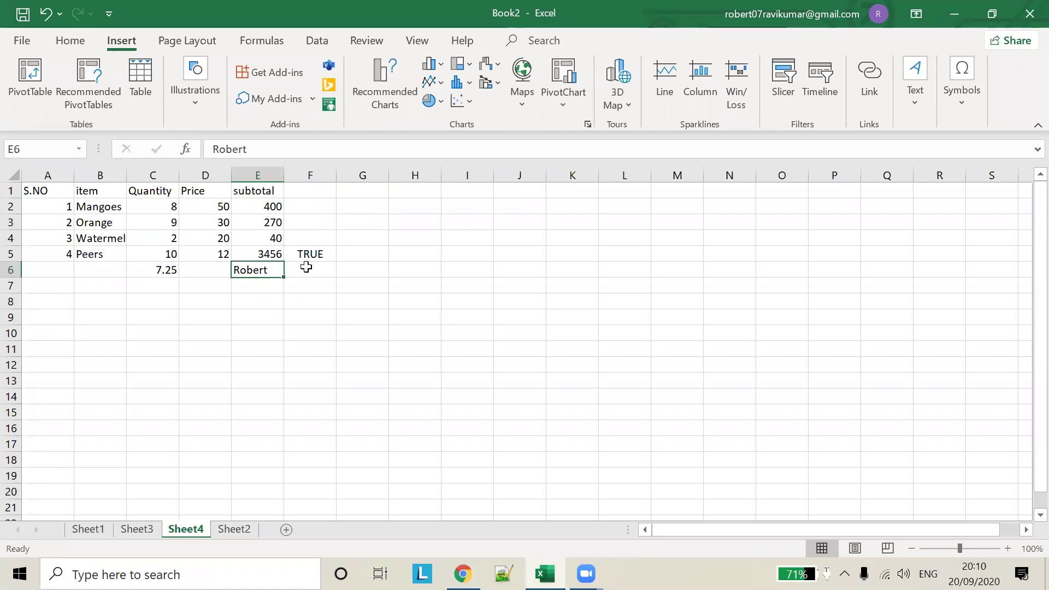
pyautogui.click(306, 268)
# - Enter =ISTEXT(E6) in F6, fixing the mistyped formula, so it returns TRUE
pyautogui.write('=I')
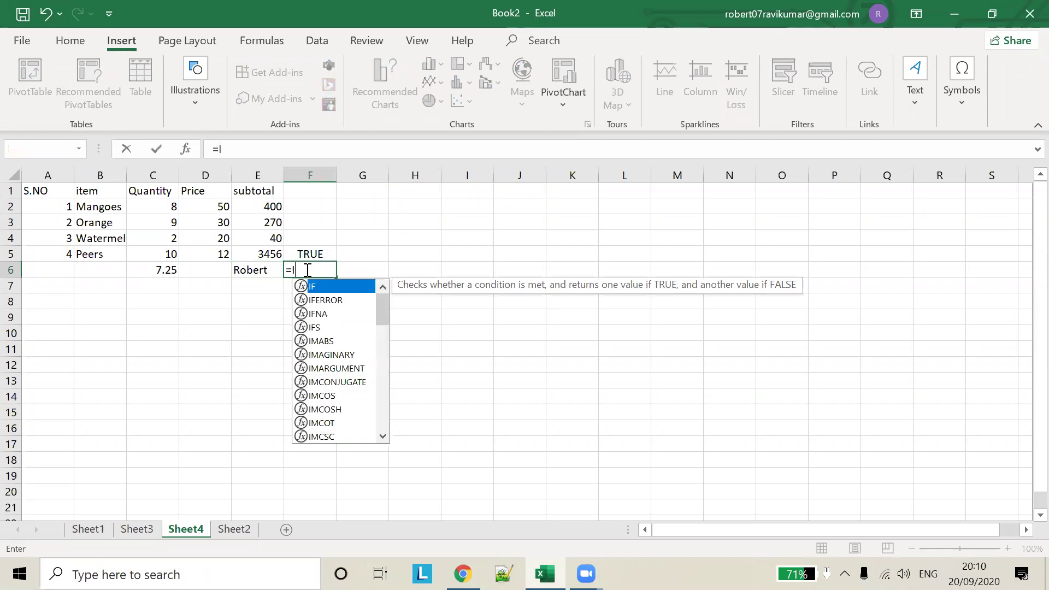
pyautogui.write('S')
pyautogui.press('Escape')
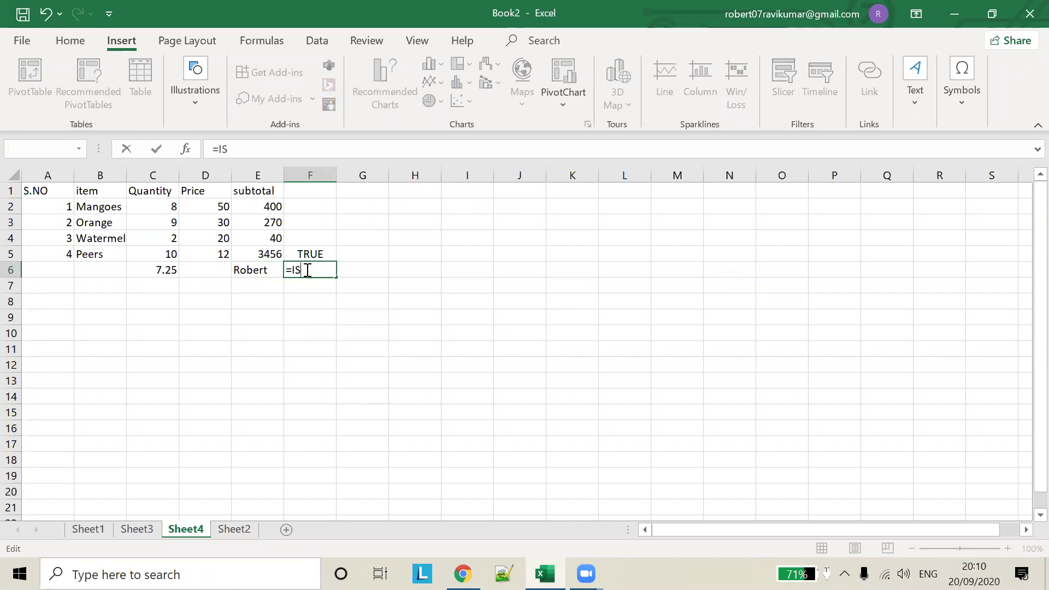
pyautogui.press('BackSpace')
pyautogui.write('S')
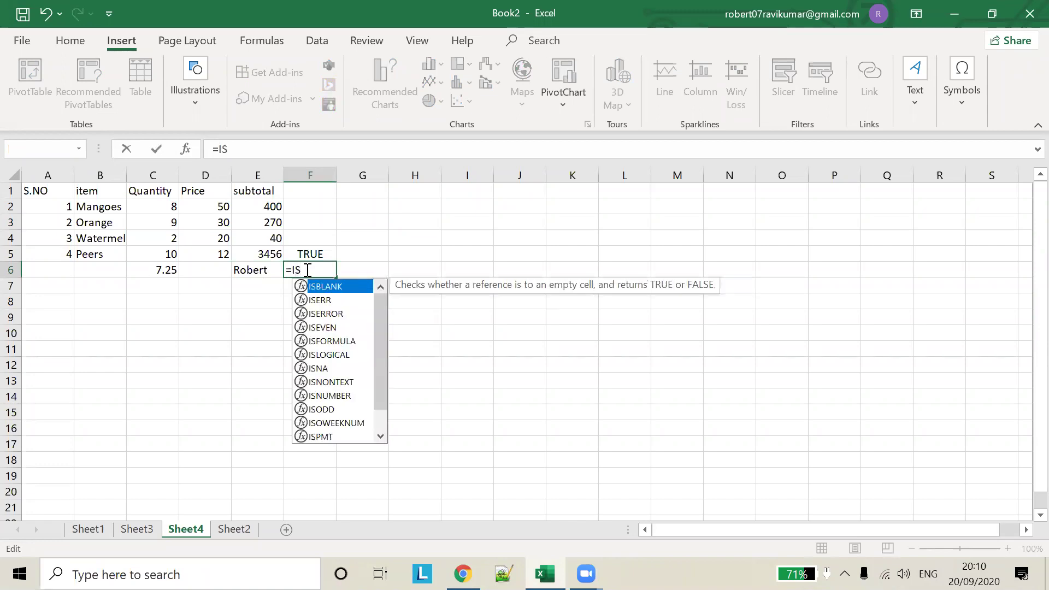
pyautogui.write('t')
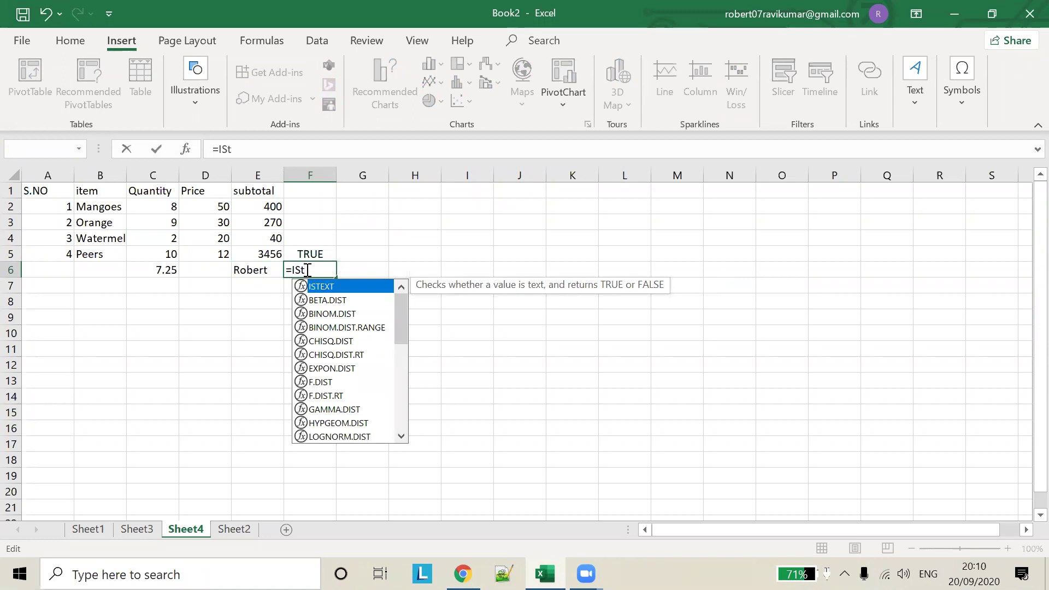
pyautogui.press('Return')
pyautogui.click(306, 269)
pyautogui.click(282, 149)
pyautogui.write('E')
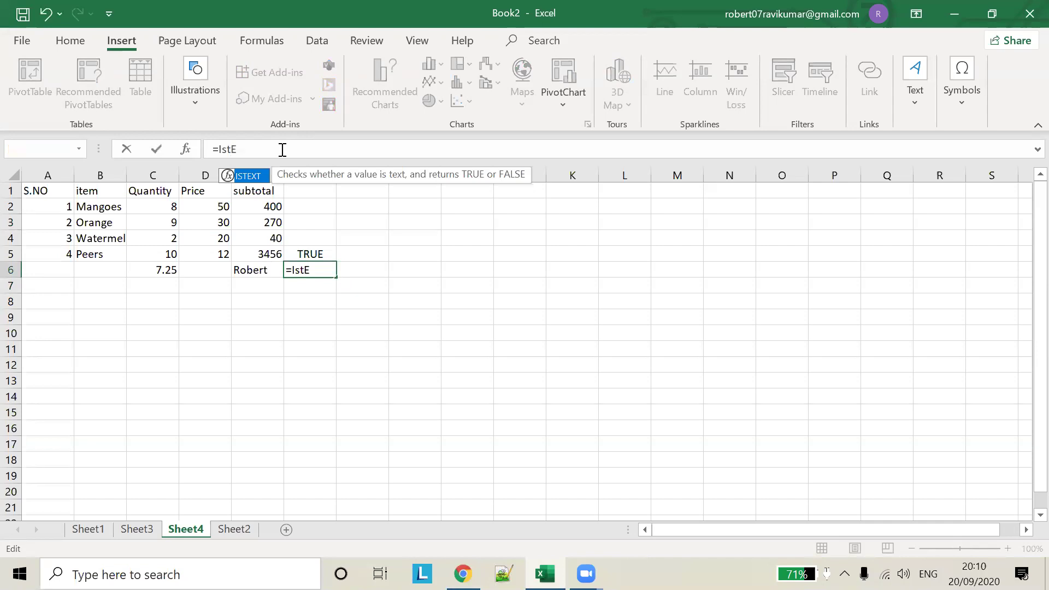
pyautogui.write('XT()')
pyautogui.press('Left')
pyautogui.write('E')
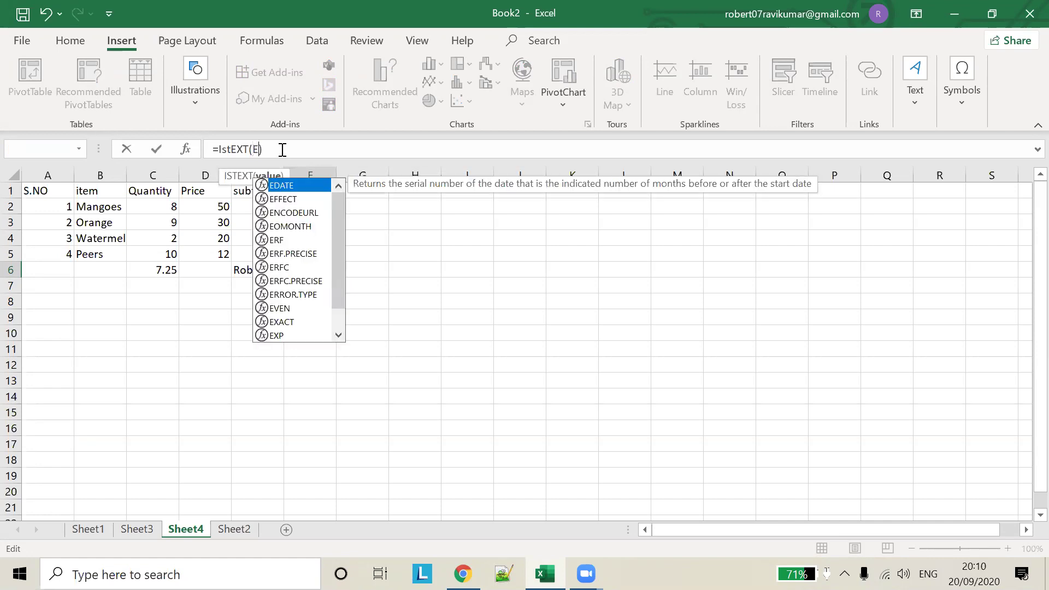
pyautogui.write('6')
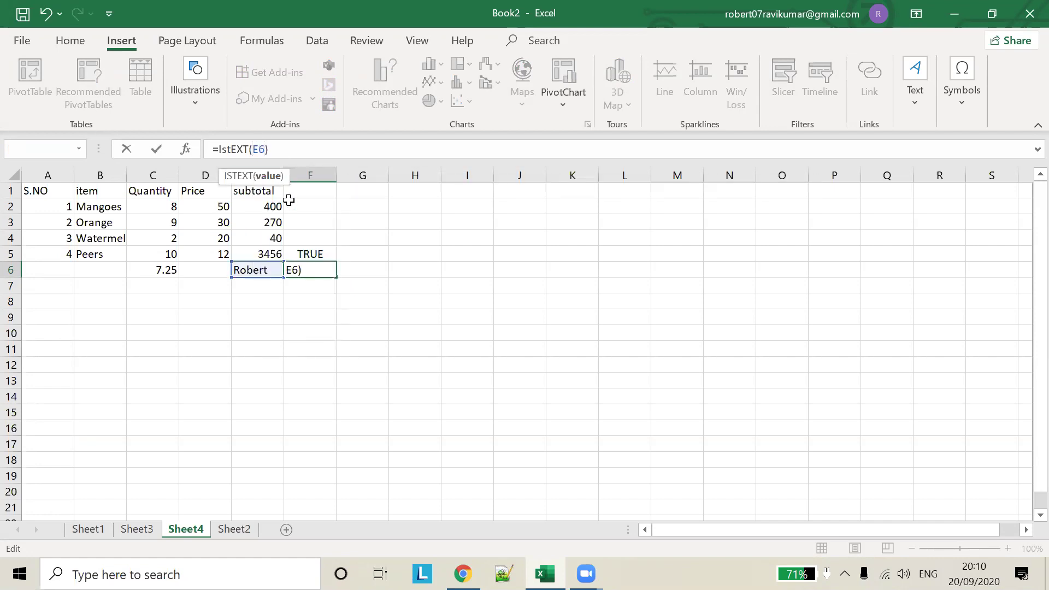
pyautogui.click(385, 284)
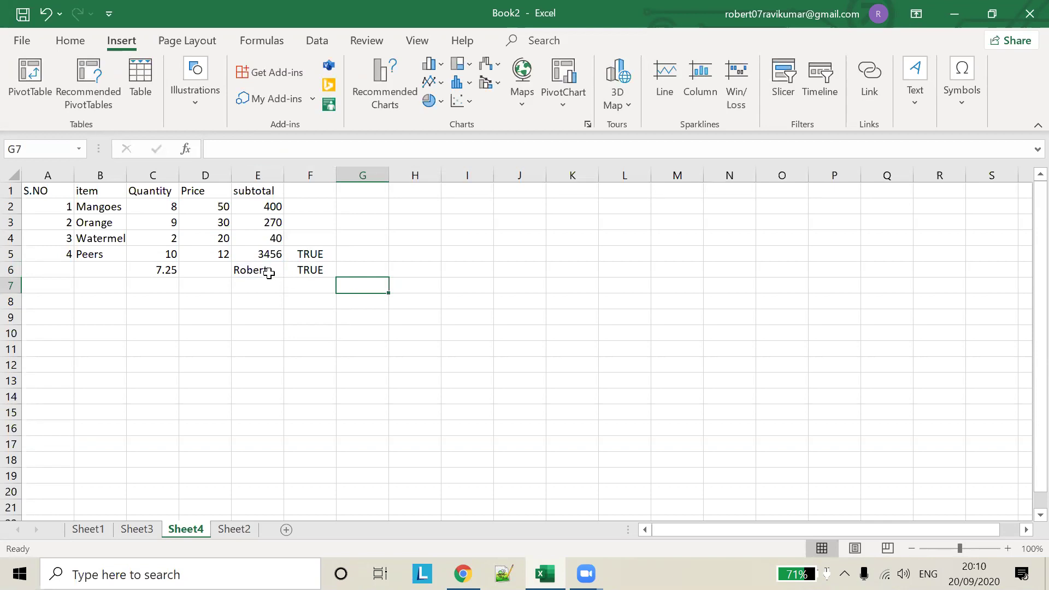
# - Replace E6 with the number 234234 so F6 shows FALSE
pyautogui.write('23432')
pyautogui.click(269, 273)
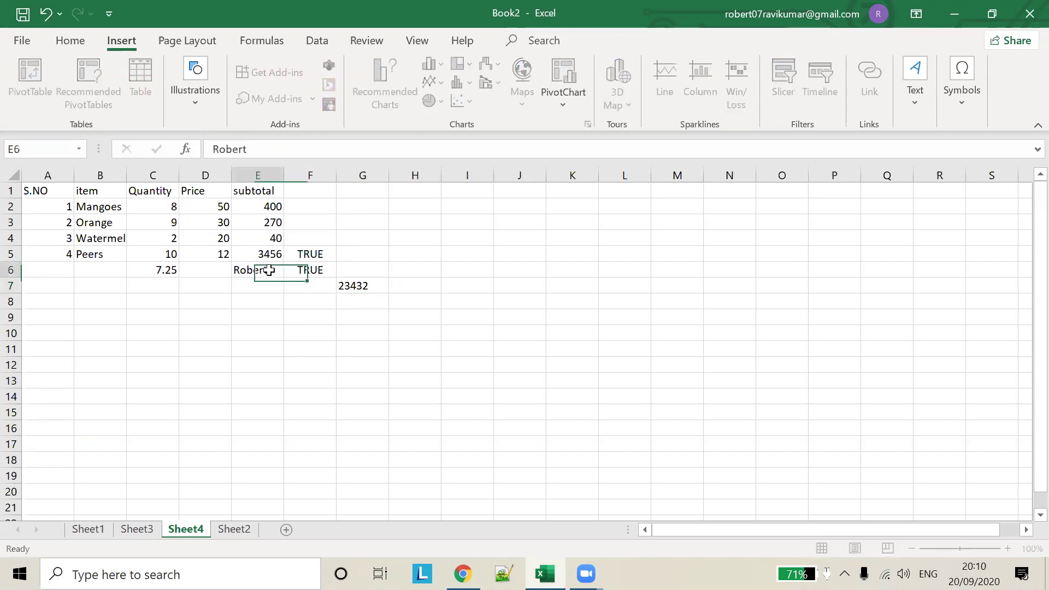
pyautogui.write('234234')
pyautogui.click(269, 290)
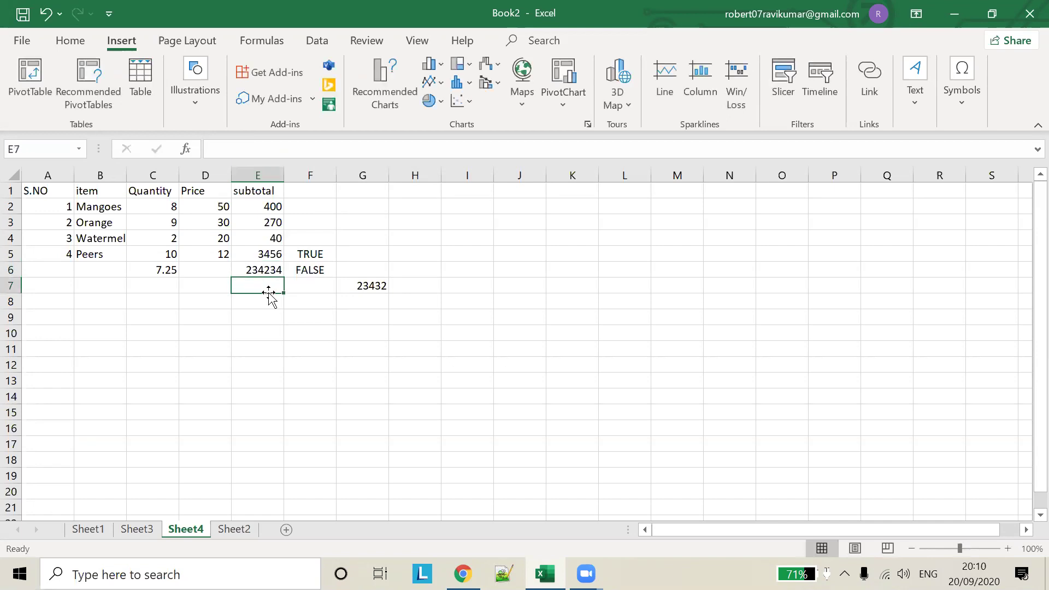
# - Change E6 to the text gsfdgsfghg so F6 shows TRUE, then return to guru99
pyautogui.click(270, 268)
pyautogui.write('gsfdgsfghg')
pyautogui.hotkey('ctrl', 'Return')
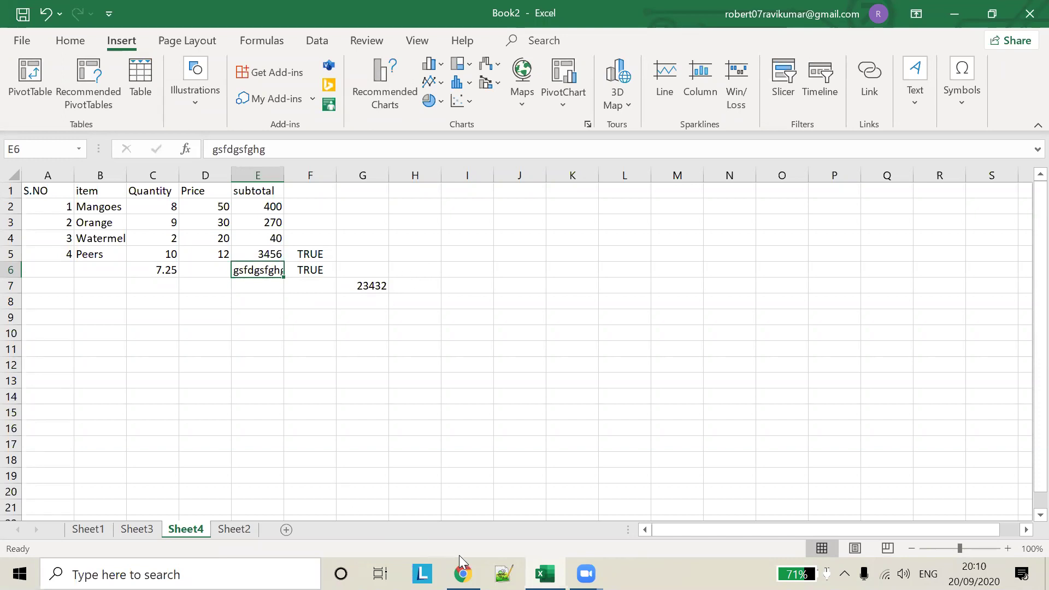
pyautogui.click(461, 573)
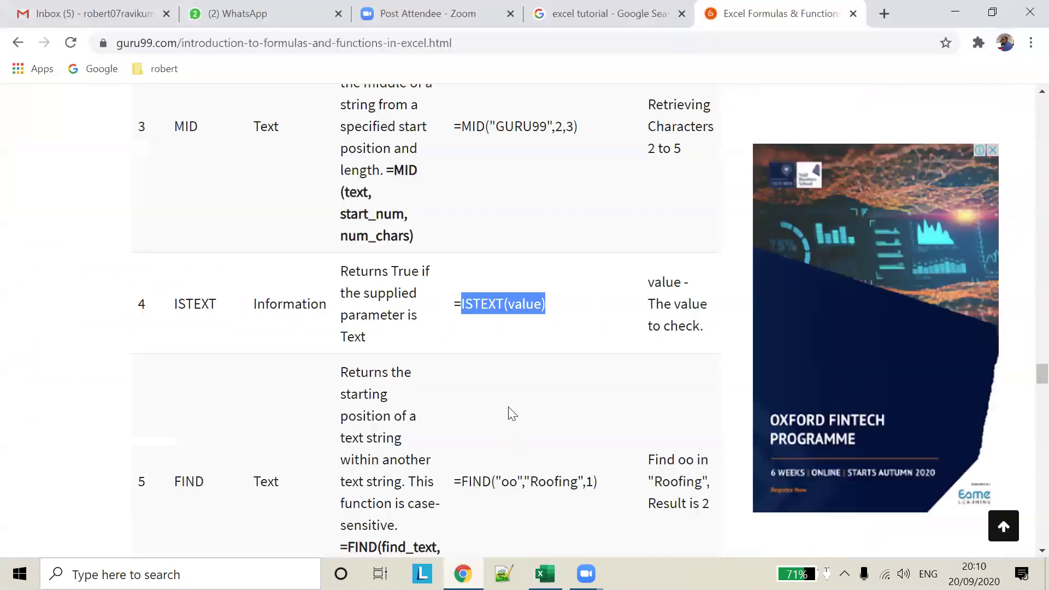